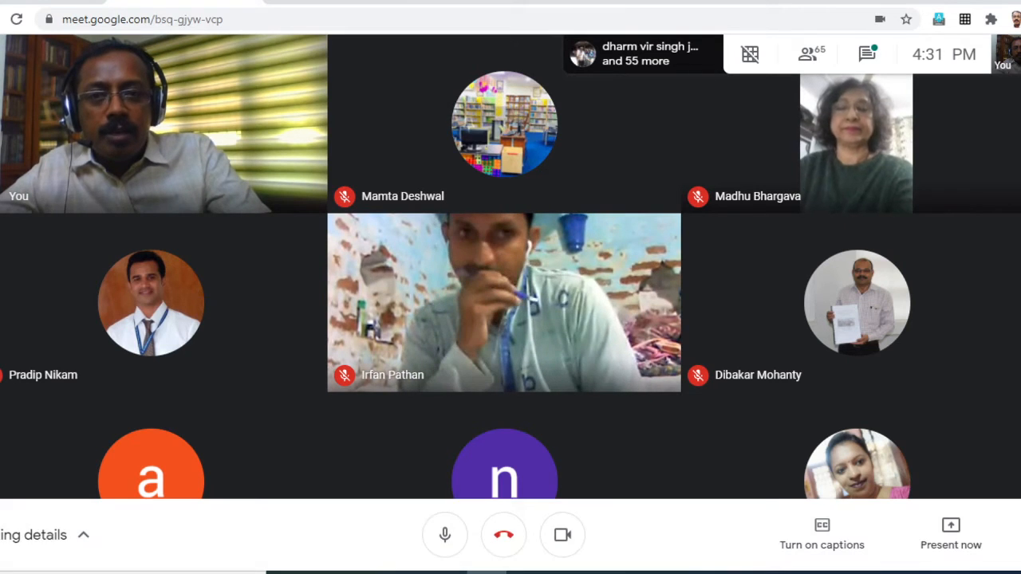
# - Present the Chrome browser window showing the meeting to the Google Meet participants
pyautogui.moveTo(822, 125)
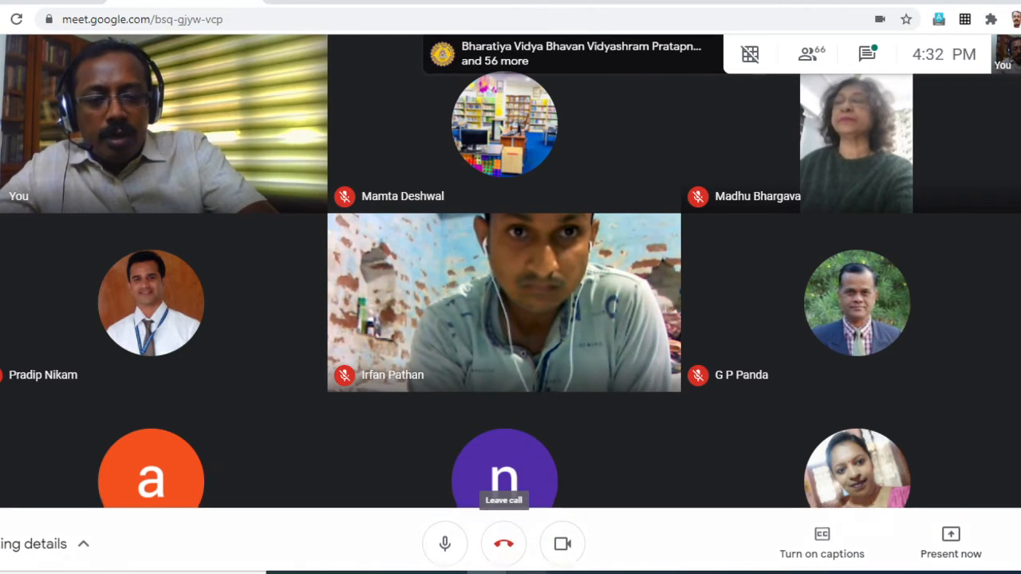
pyautogui.moveTo(526, 573)
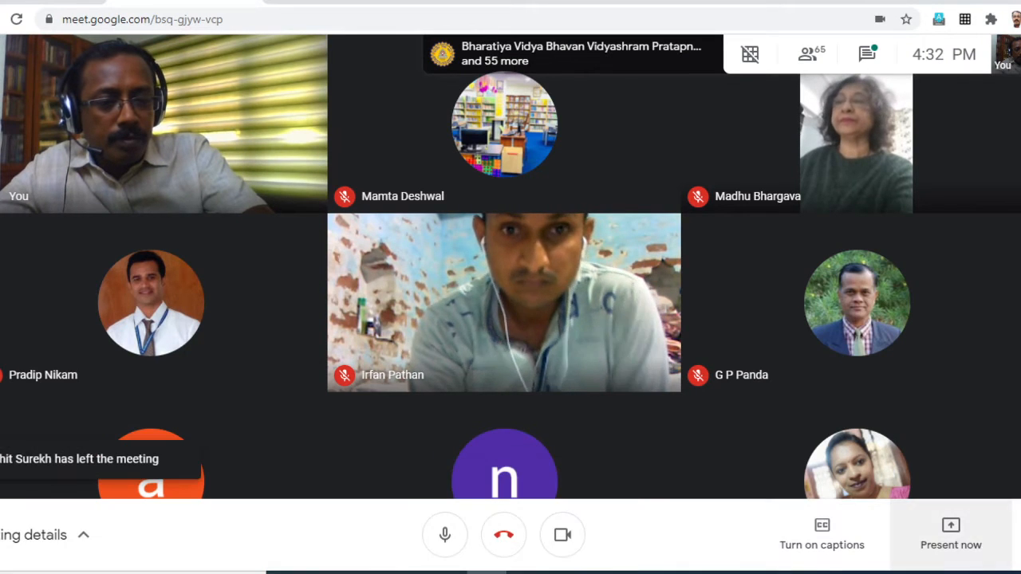
pyautogui.click(950, 534)
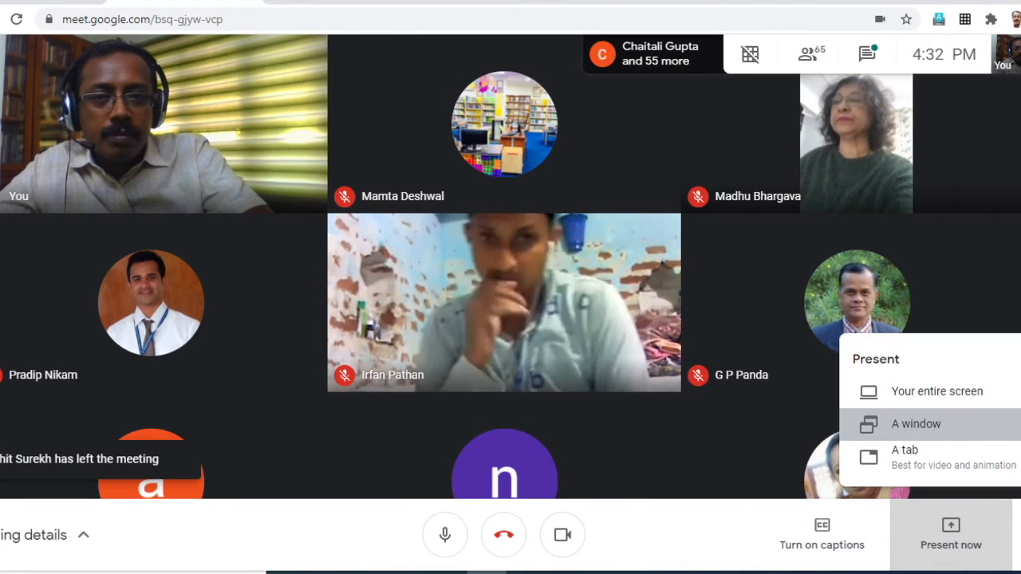
pyautogui.click(931, 476)
pyautogui.click(343, 157)
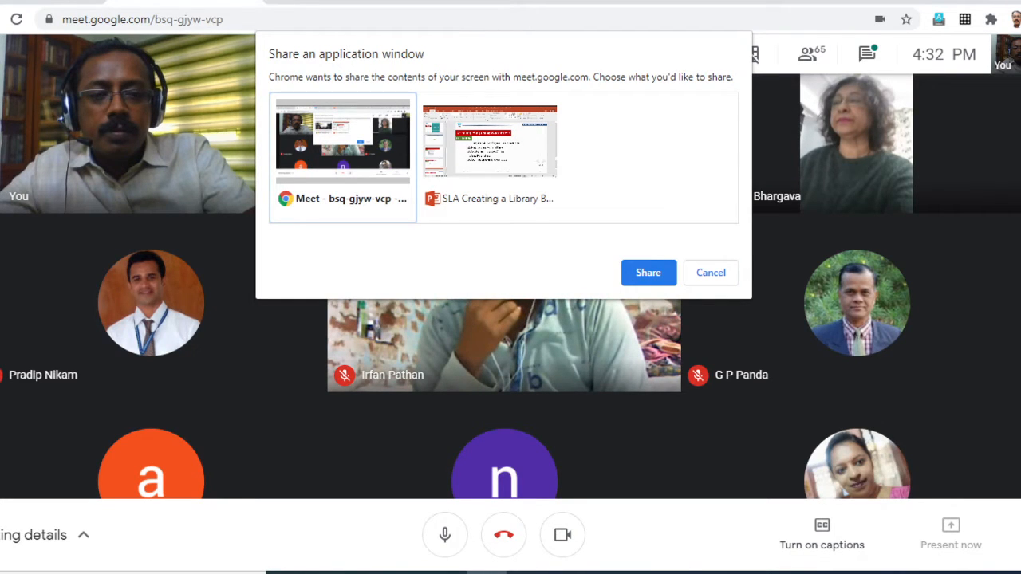
pyautogui.click(649, 273)
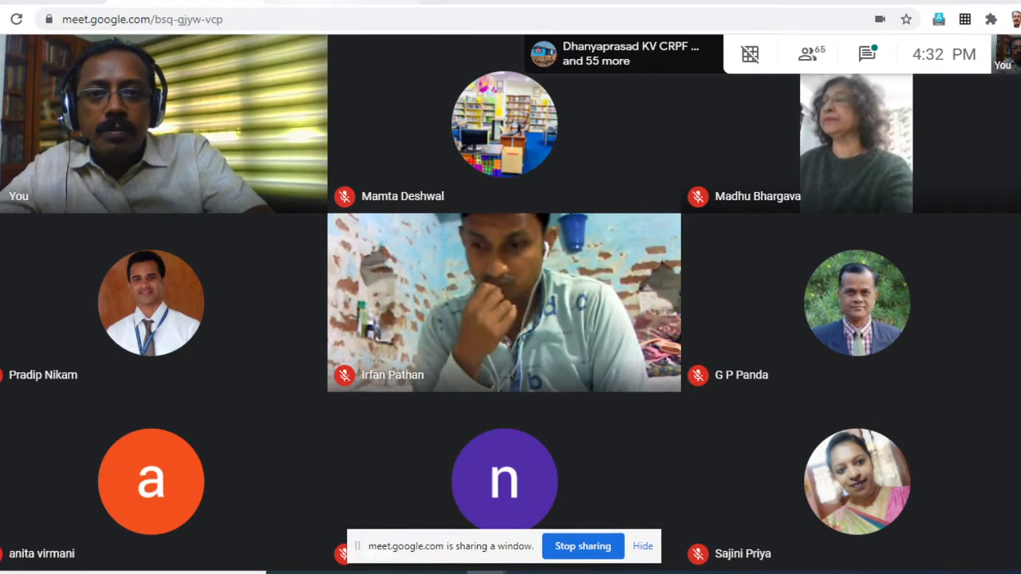
# - Switch to the open WordPress page and load the site's main homepage at wordpress.com
pyautogui.click(351, 1)
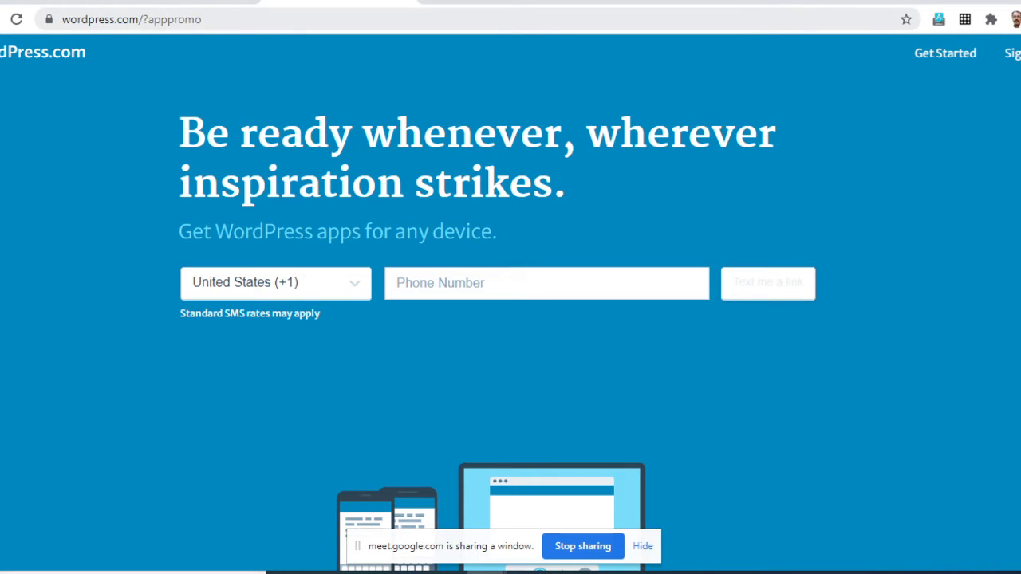
pyautogui.click(240, 19)
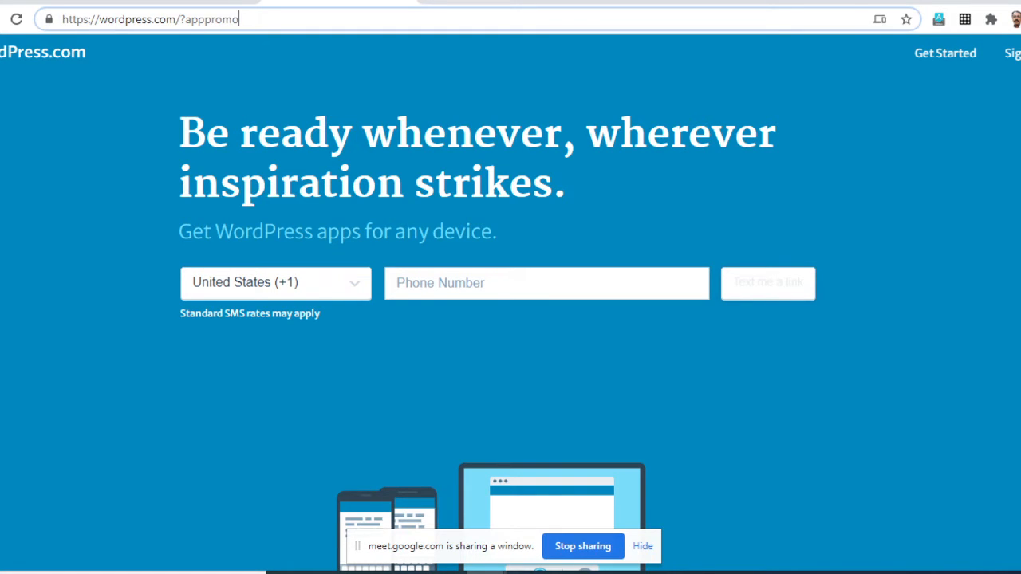
pyautogui.press('BackSpace')
pyautogui.press('BackSpace')
pyautogui.press('BackSpace')
pyautogui.press('BackSpace')
pyautogui.press('BackSpace')
pyautogui.press('BackSpace')
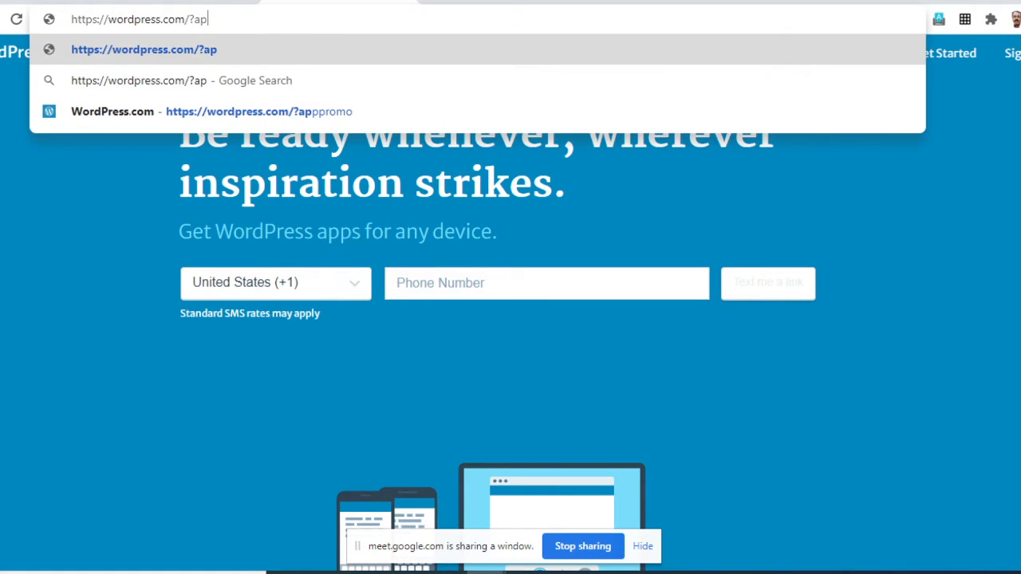
pyautogui.press('BackSpace')
pyautogui.press('BackSpace')
pyautogui.press('BackSpace')
pyautogui.press('Return')
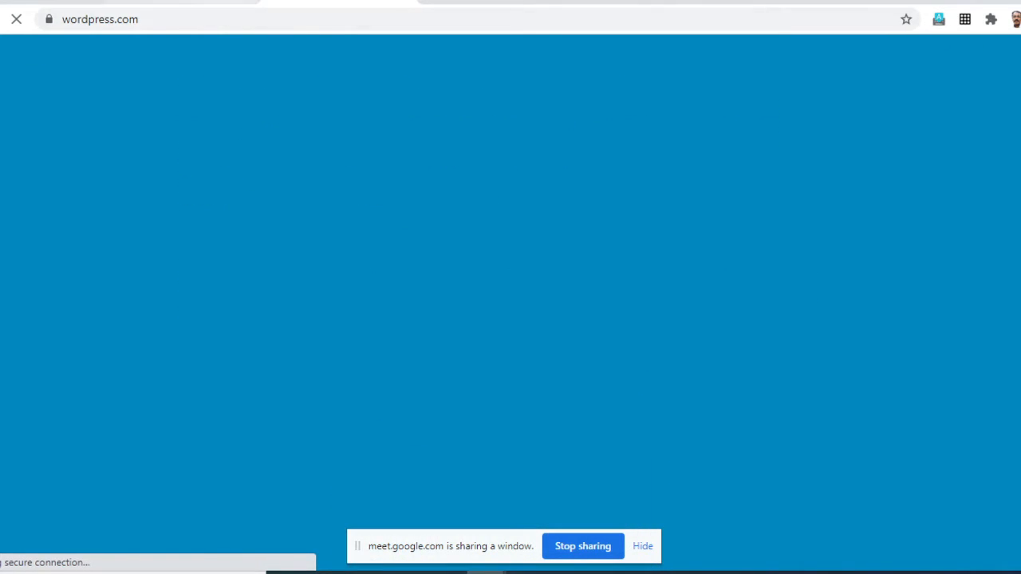
pyautogui.hotkey('ctrl', 'l')
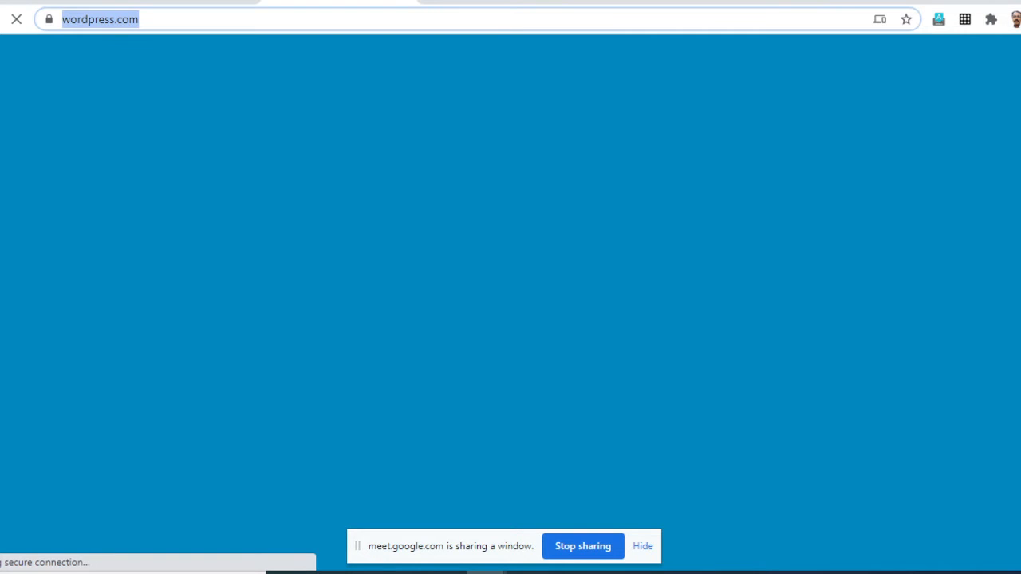
pyautogui.press('Return')
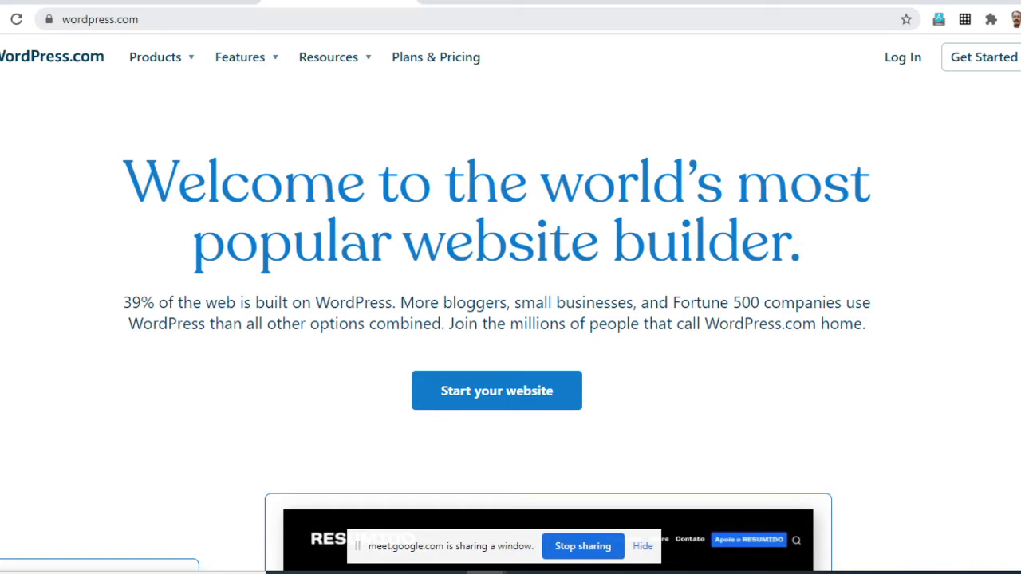
# - Look over the homepage's Products, Features and Resources options and start a new website to open the account sign-up form
pyautogui.click(100, 20)
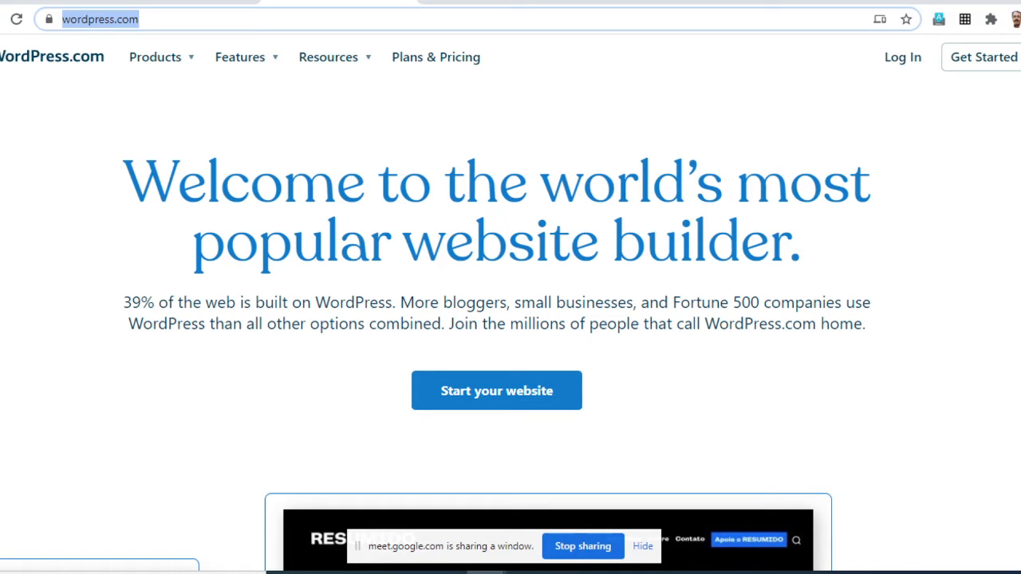
pyautogui.moveTo(162, 58)
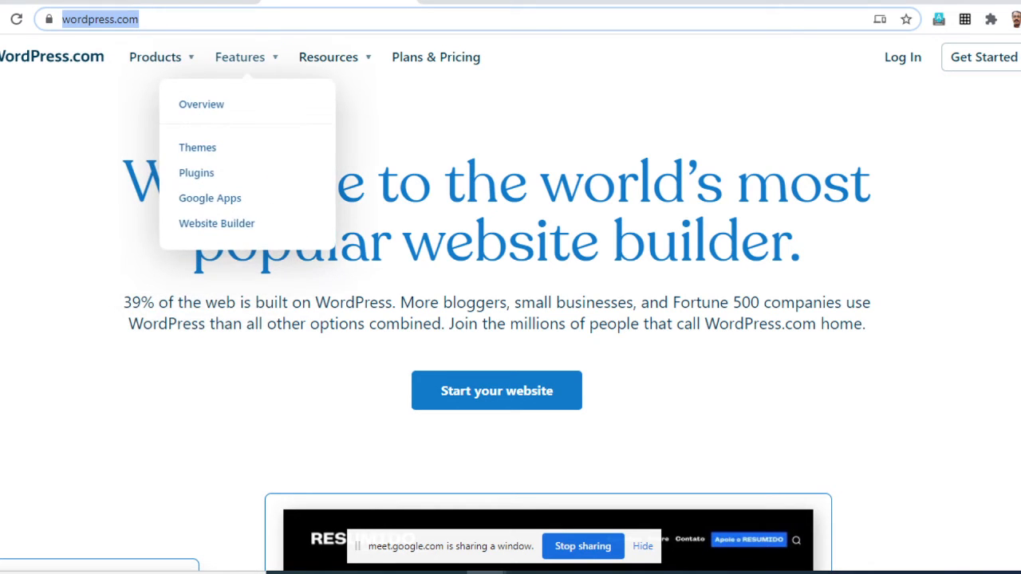
pyautogui.moveTo(329, 57)
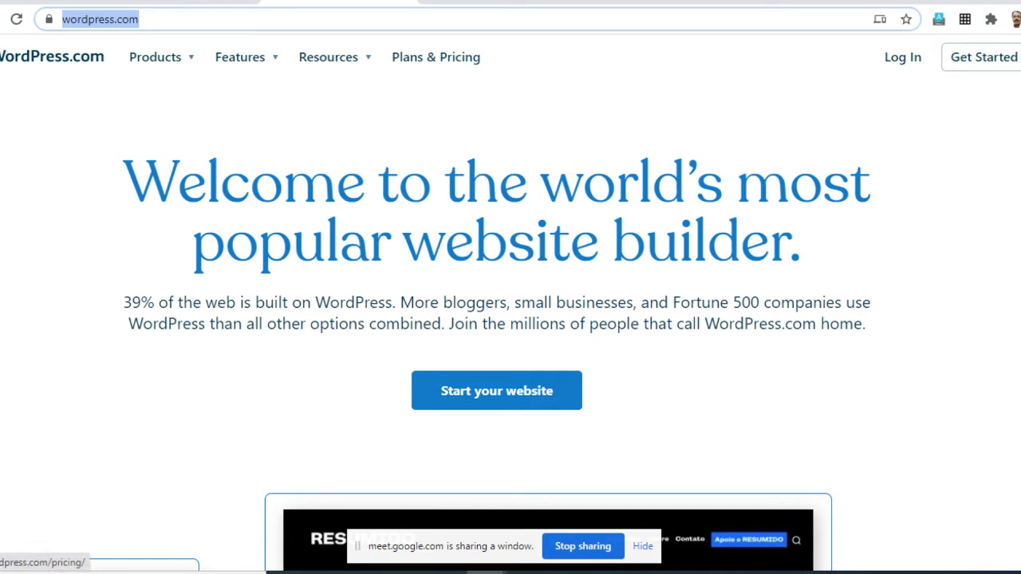
pyautogui.scroll(-2, 511, 303)
pyautogui.scroll(-1, 510, 303)
pyautogui.scroll(3, 511, 303)
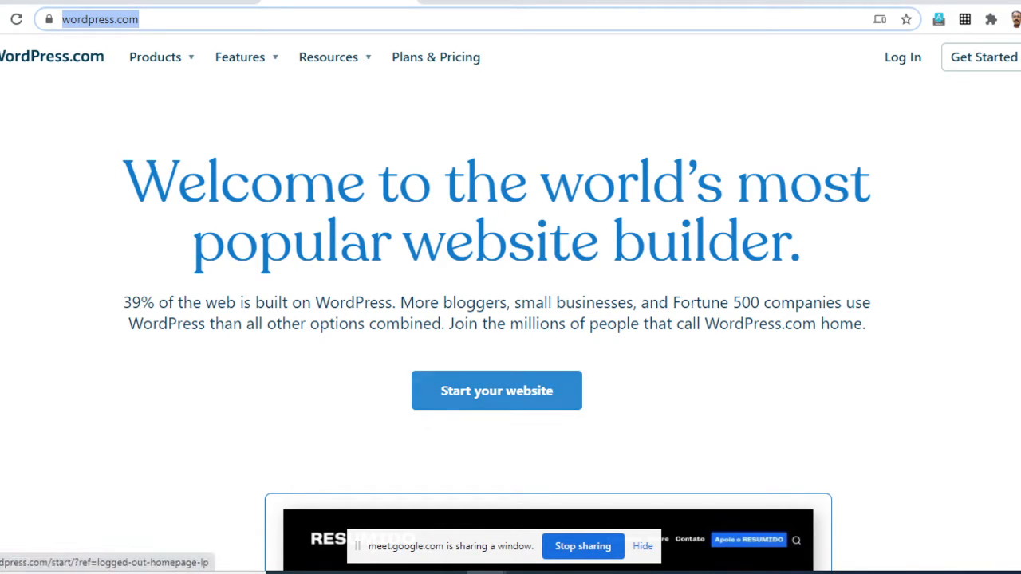
pyautogui.scroll(-1, 510, 320)
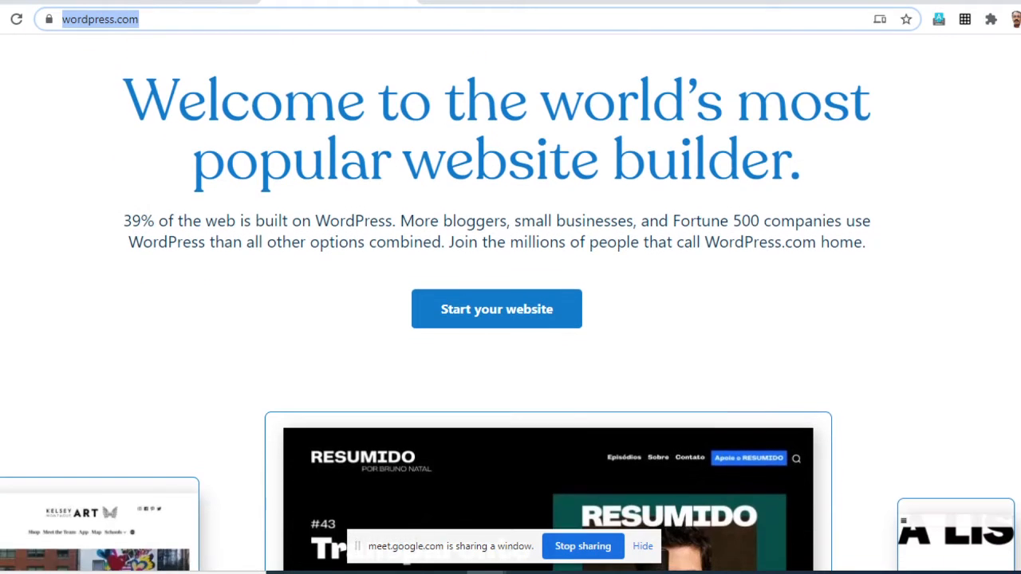
pyautogui.click(496, 310)
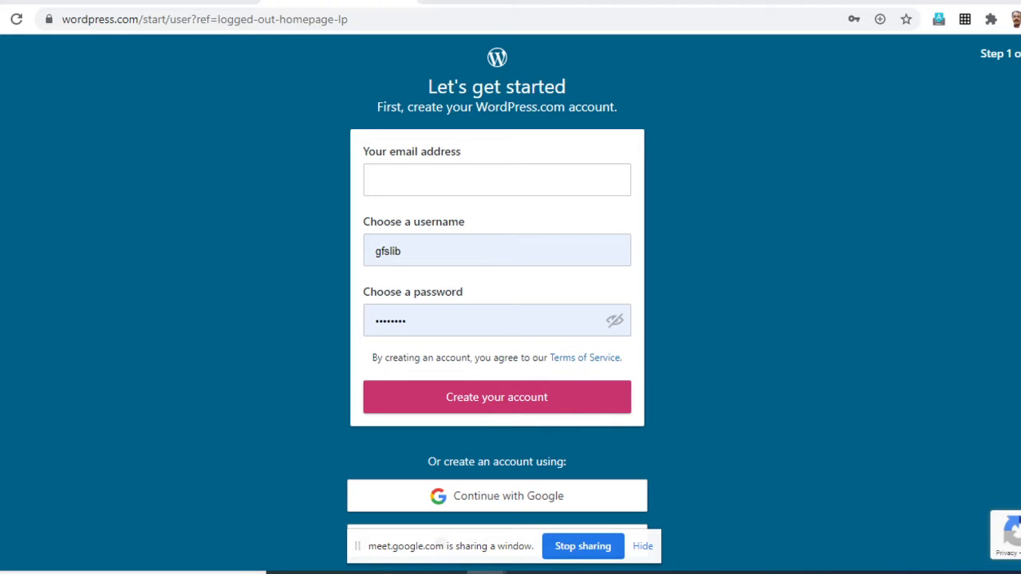
# - Enter the account holder's e-mail address in the sign-up form
pyautogui.click(497, 180)
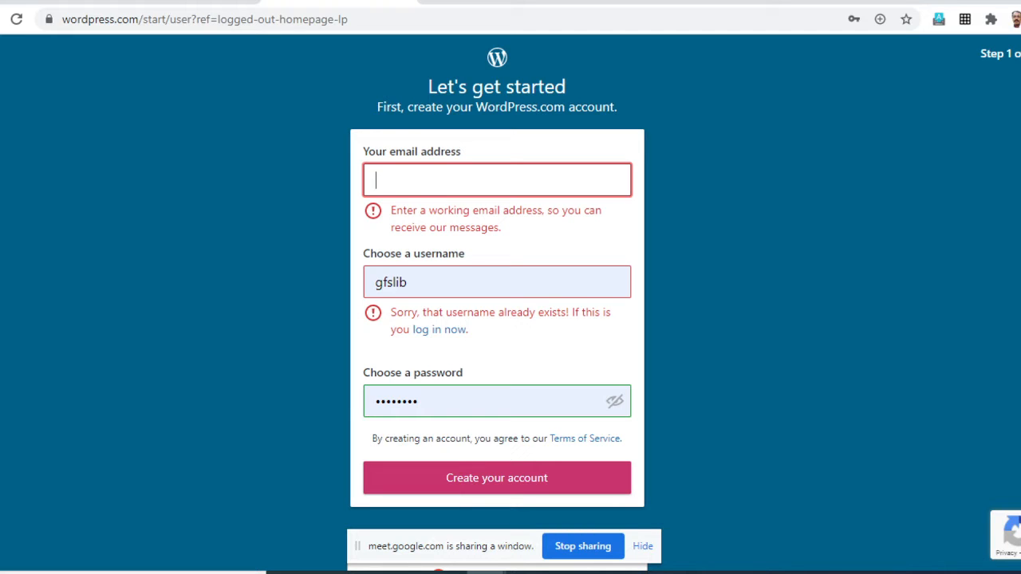
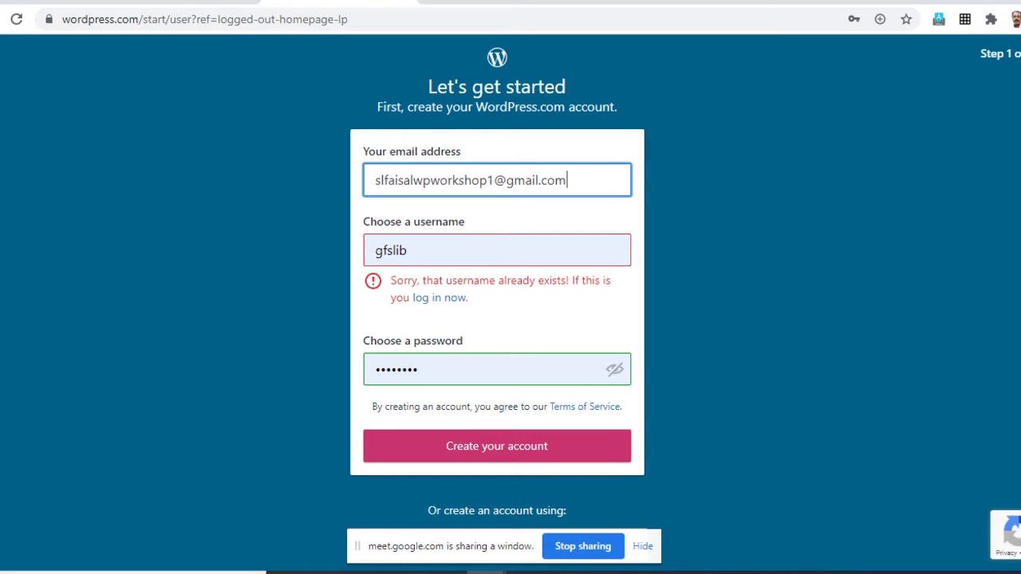
pyautogui.press('Tab')
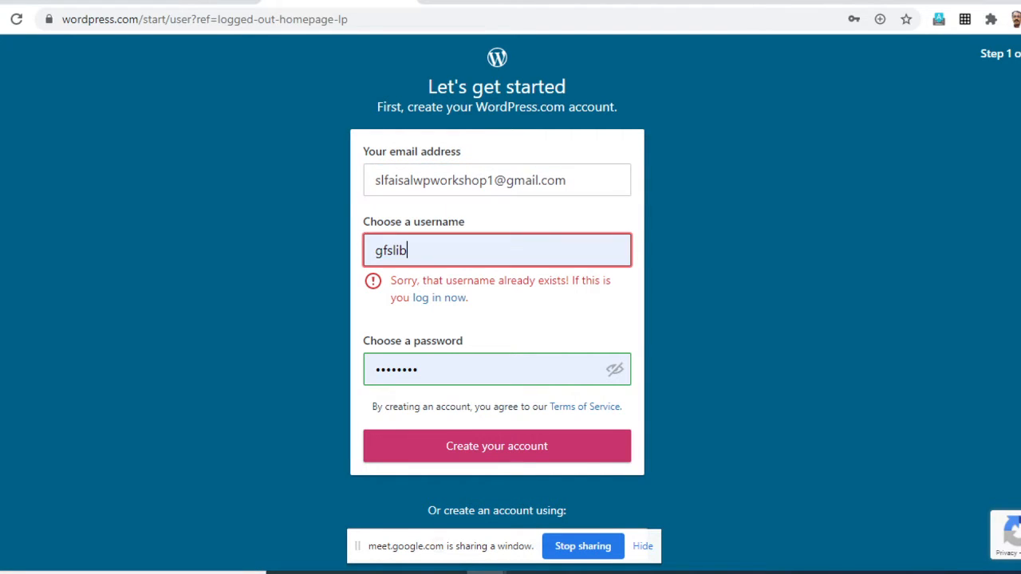
pyautogui.press('BackSpace')
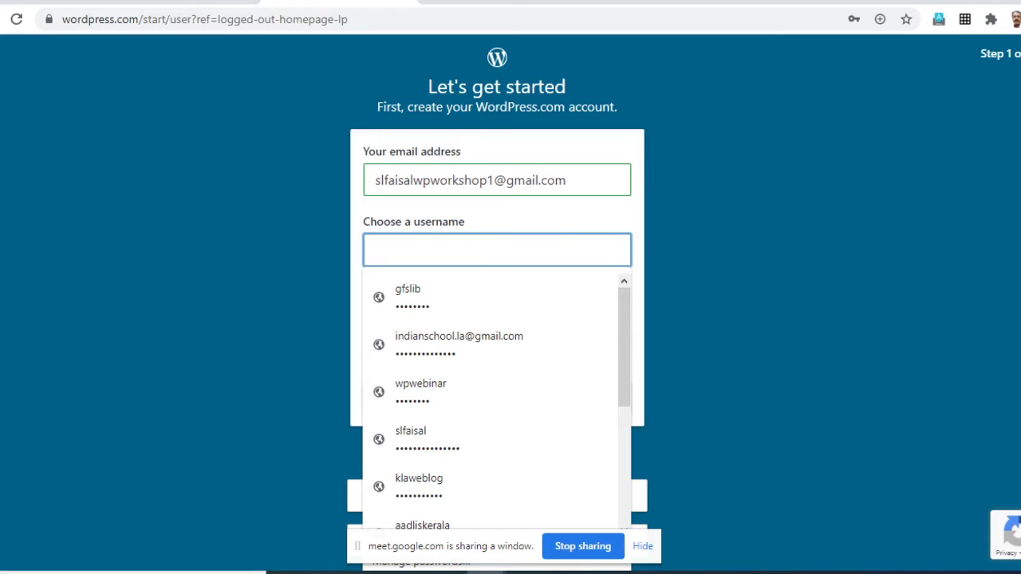
pyautogui.click(479, 180)
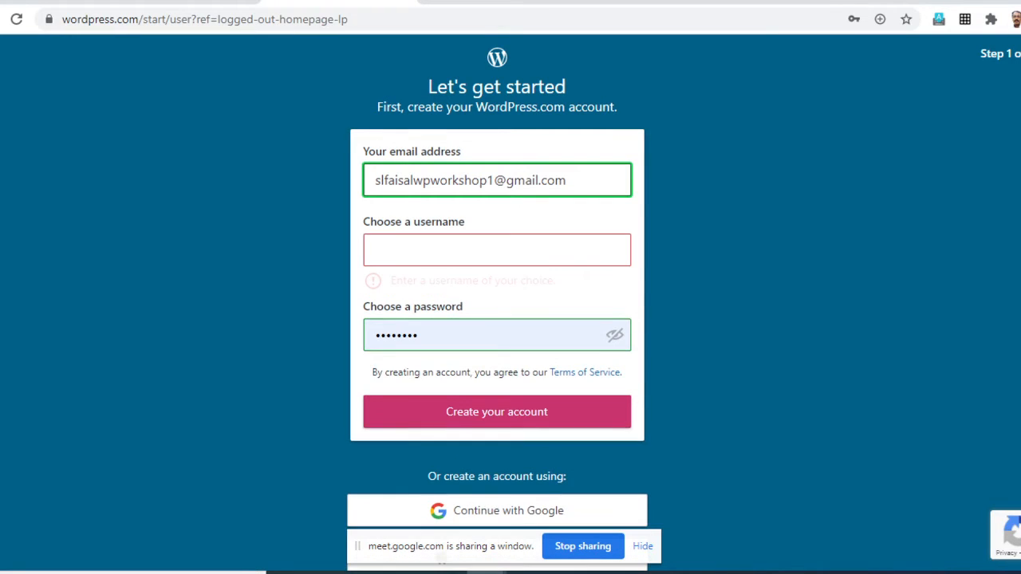
pyautogui.press('Tab')
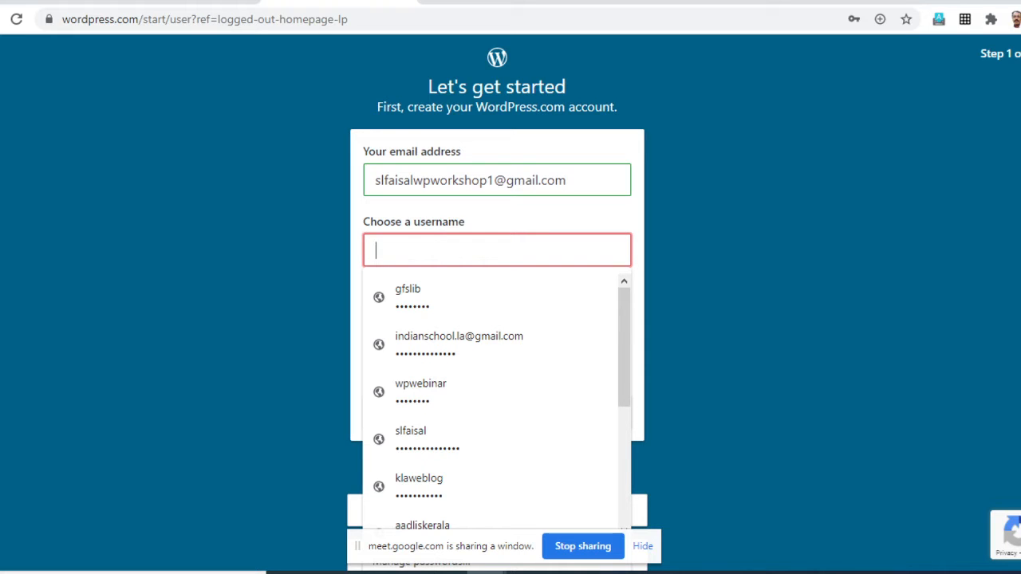
pyautogui.write('sla')
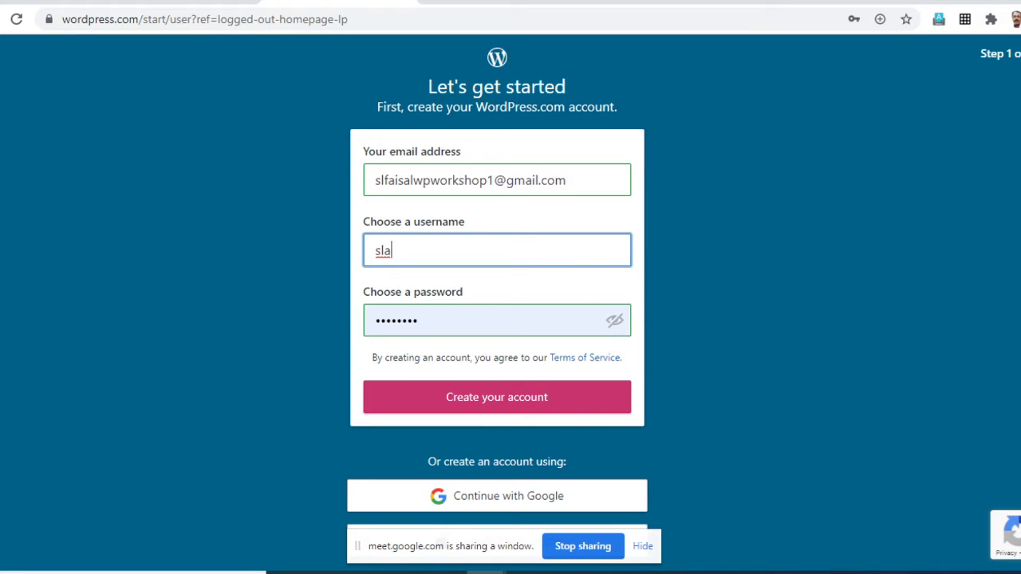
pyautogui.write('wp2020')
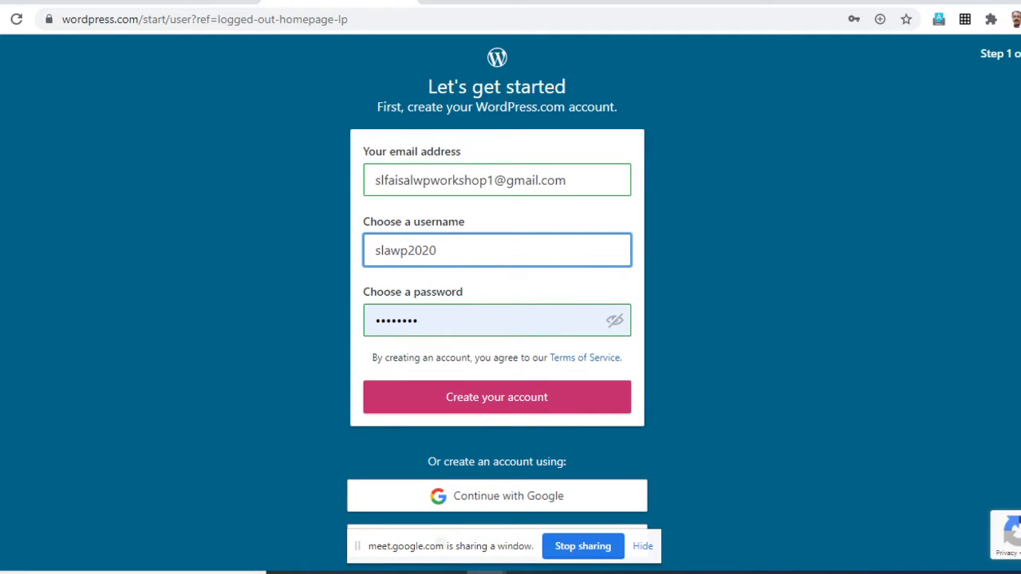
# - Replace the prefilled password in the sign-up form with a chosen account password
pyautogui.press('Tab')
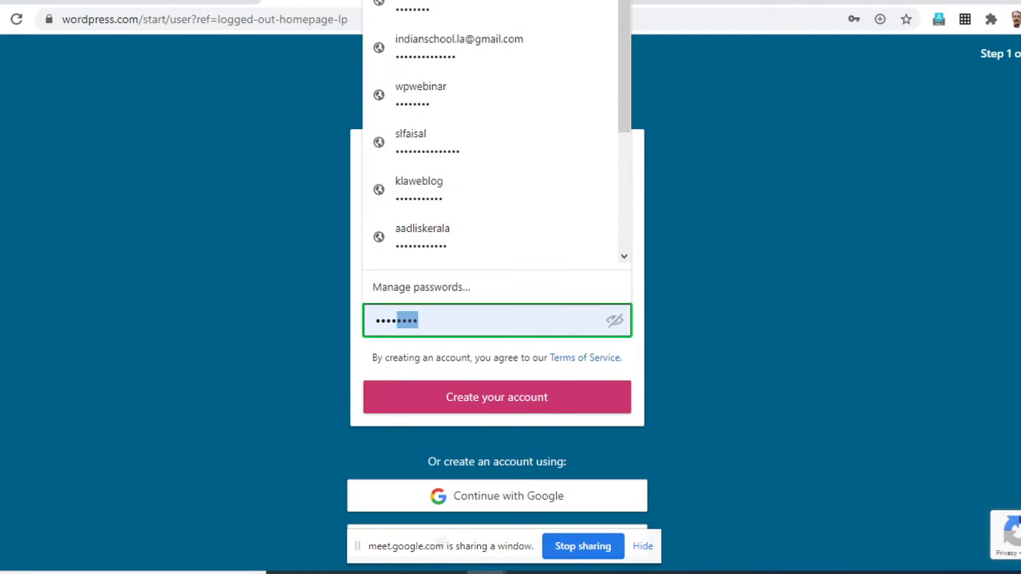
pyautogui.press('BackSpace')
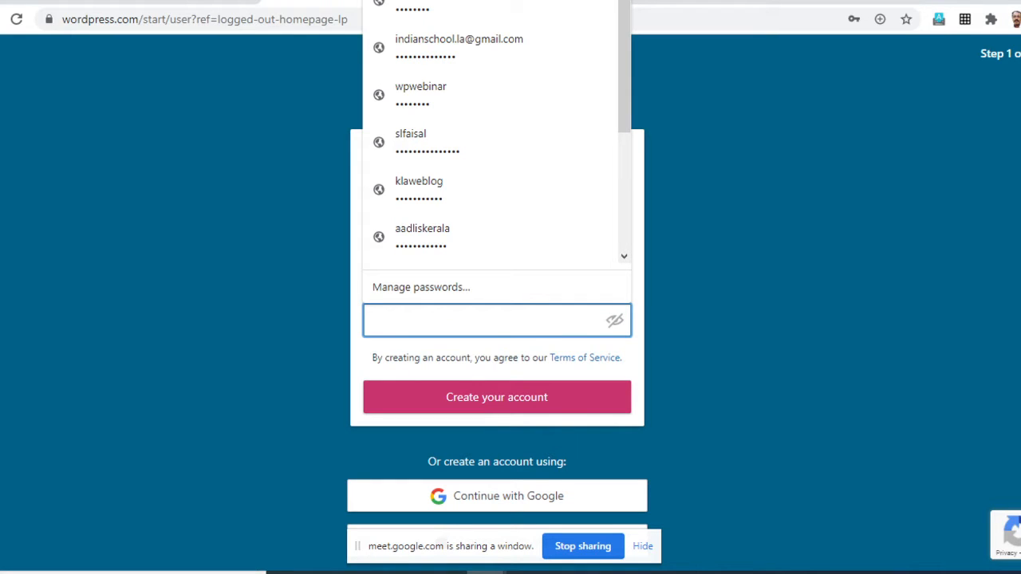
pyautogui.write('***')
pyautogui.write('•••••••')
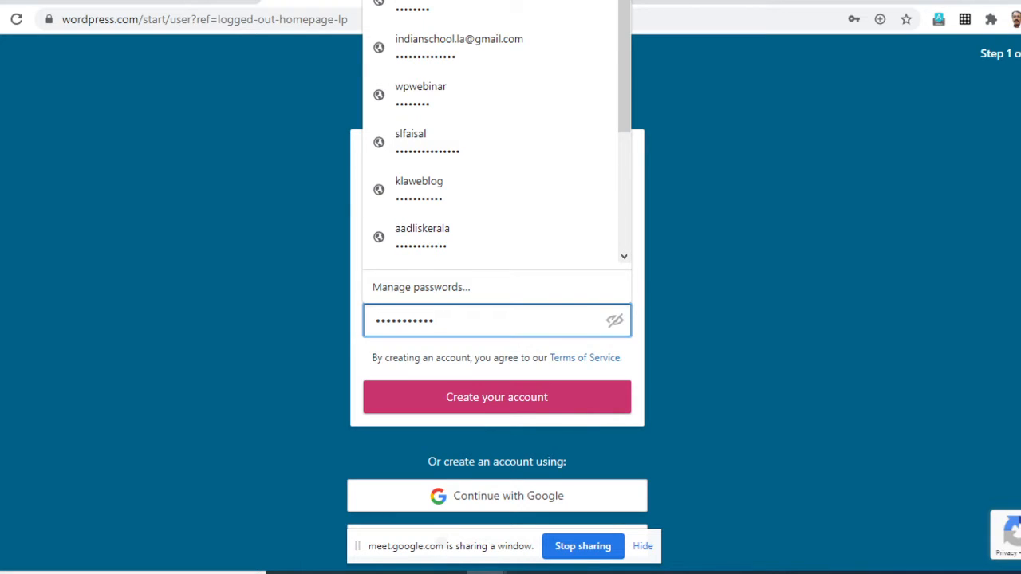
pyautogui.click(479, 320)
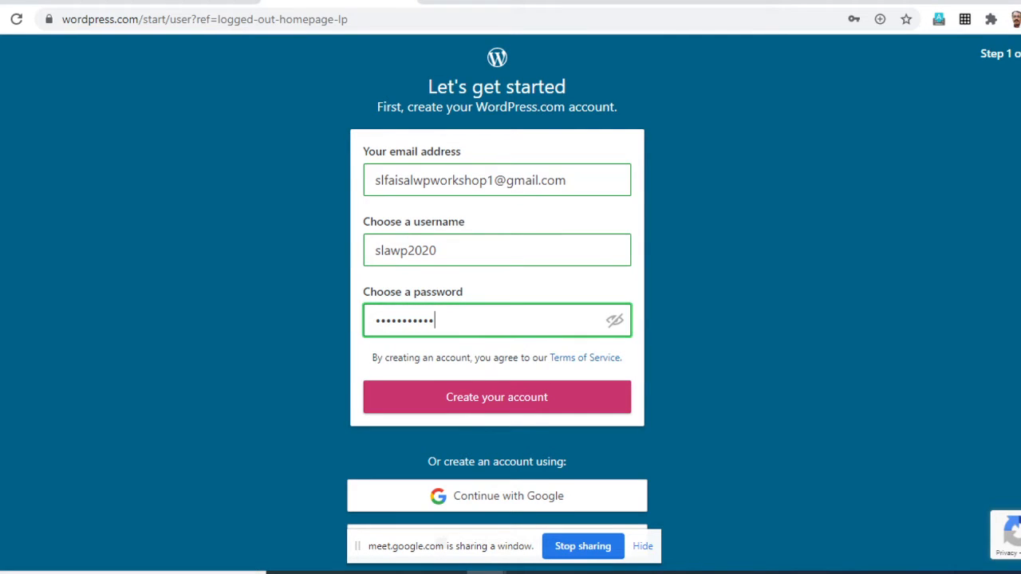
# - Replace the password in the sign-up form with a newly entered account password and create the account
pyautogui.scroll(-2, 497, 303)
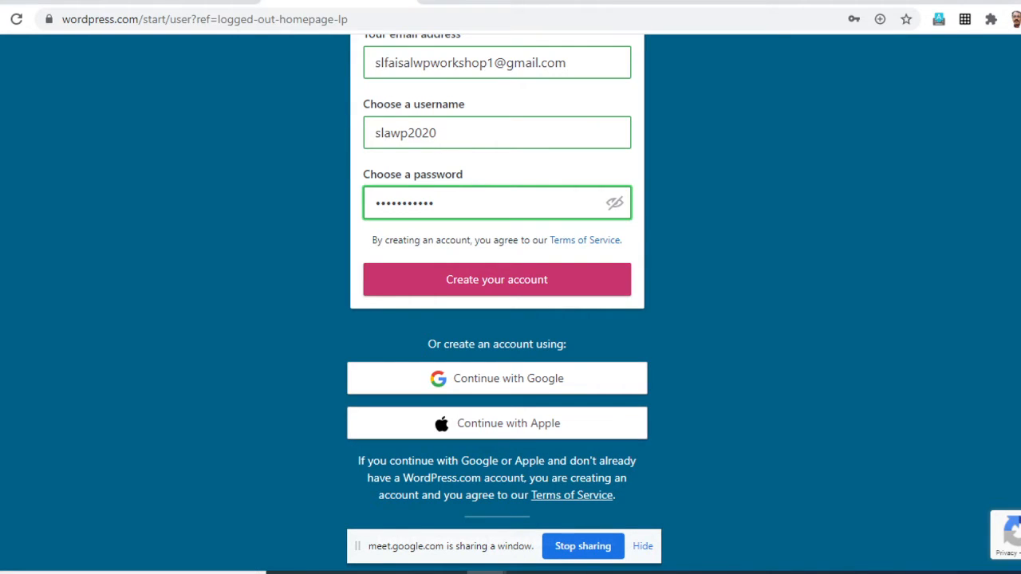
pyautogui.scroll(2, 498, 283)
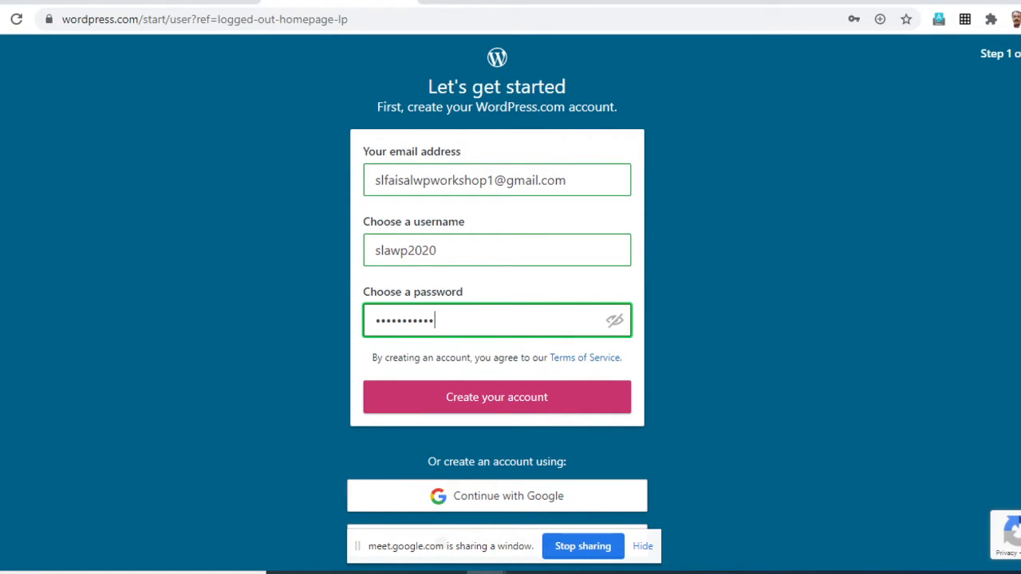
pyautogui.hotkey('ctrl', 'a')
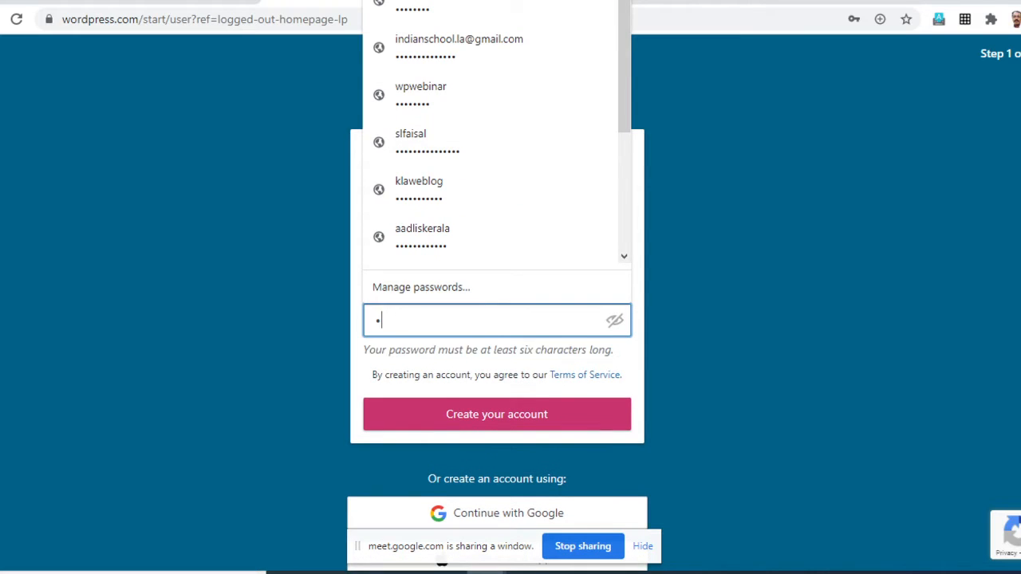
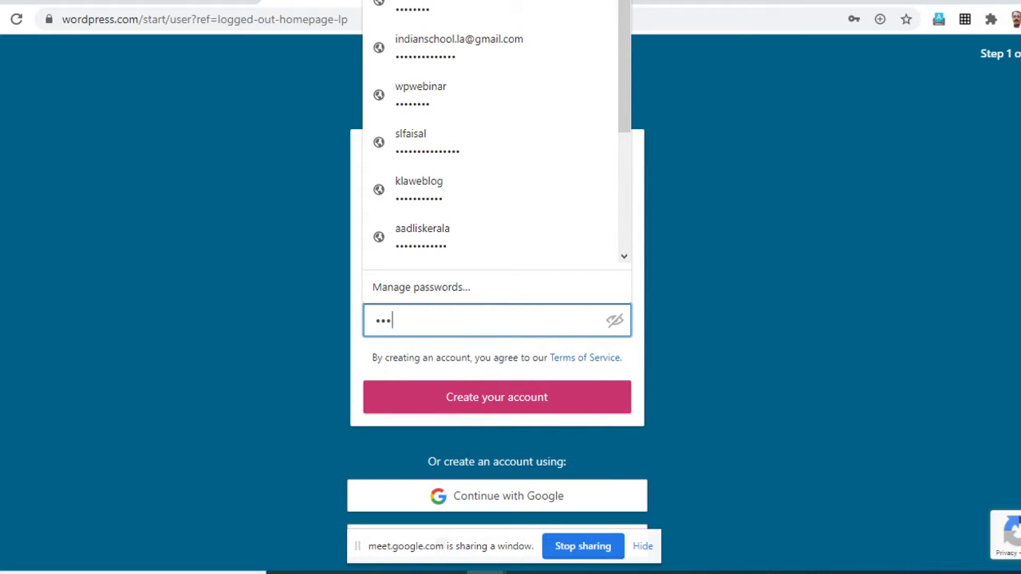
pyautogui.press('Tab')
pyautogui.scroll(-1, 497, 361)
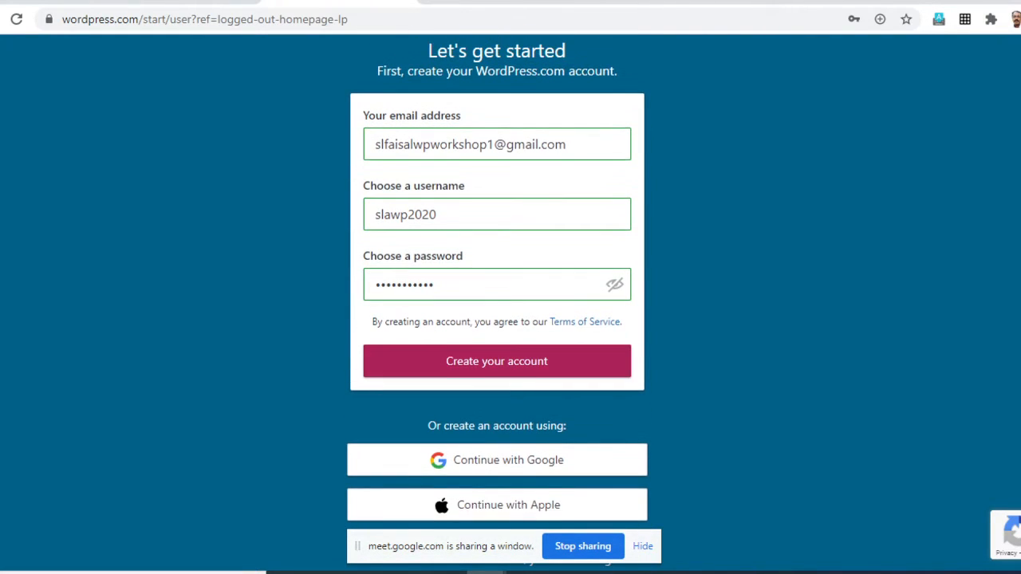
pyautogui.click(497, 362)
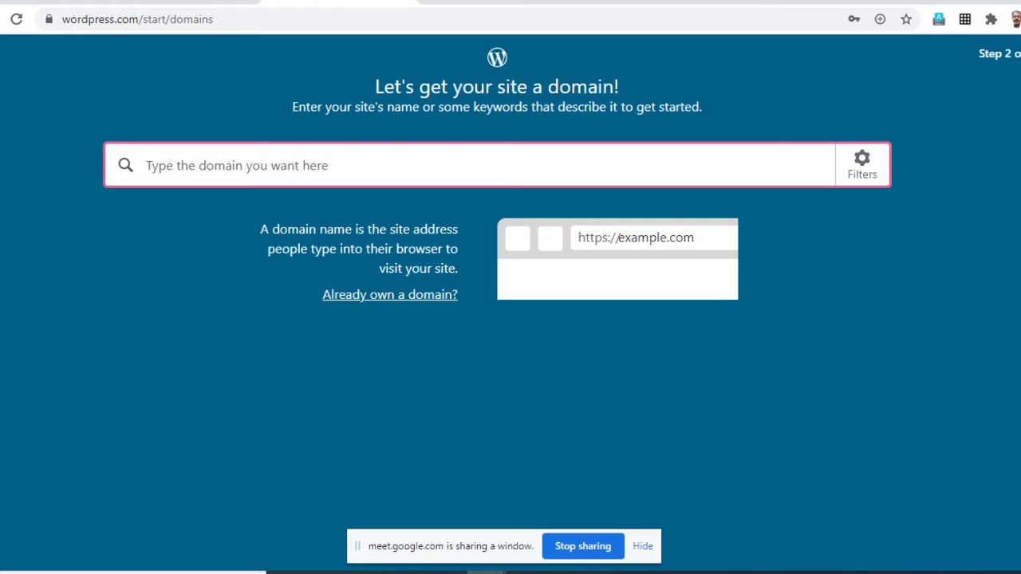
# - Search for the site domain newlightschoollibrary
pyautogui.write('new')
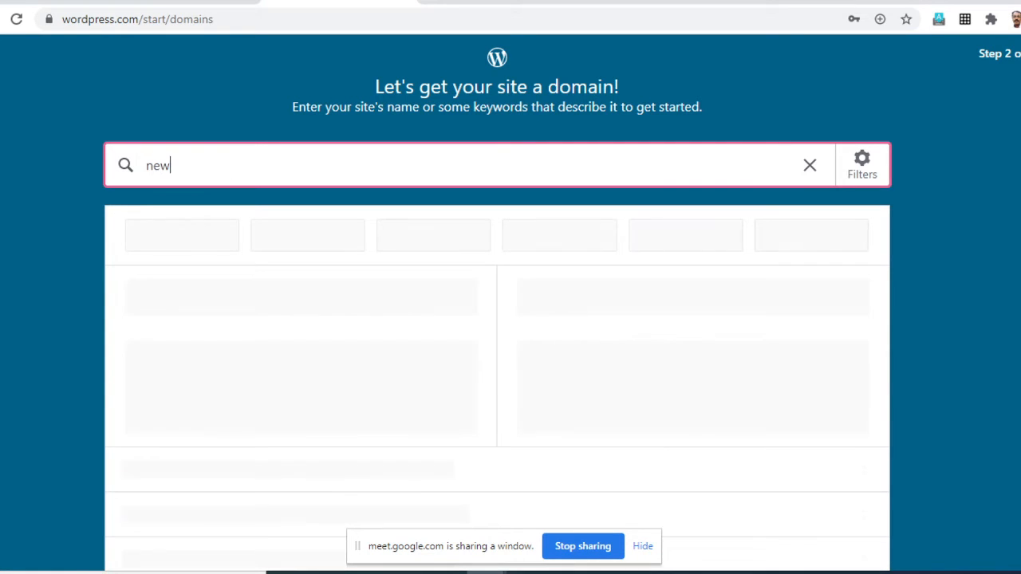
pyautogui.write('light')
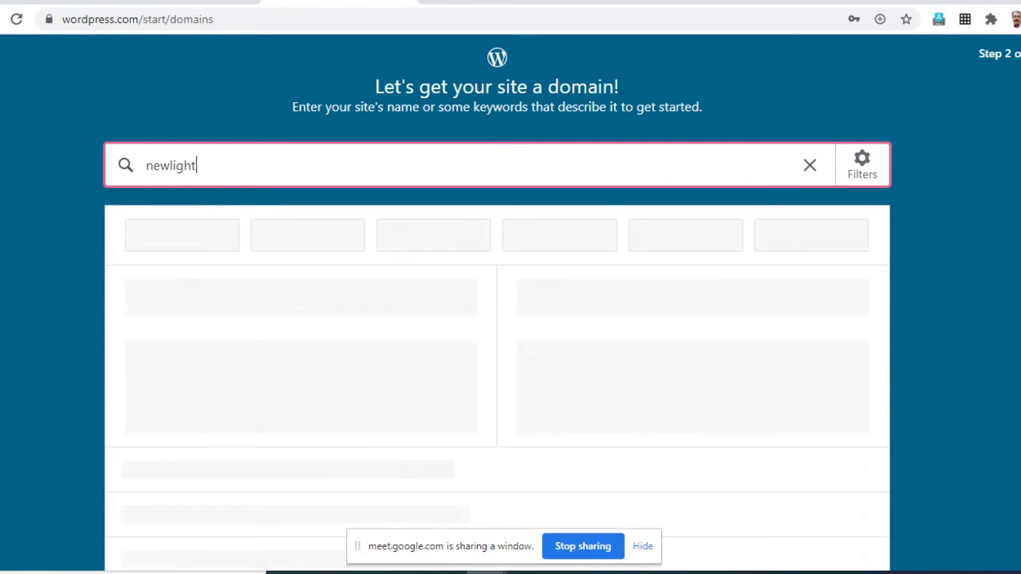
pyautogui.write('schoollibrar')
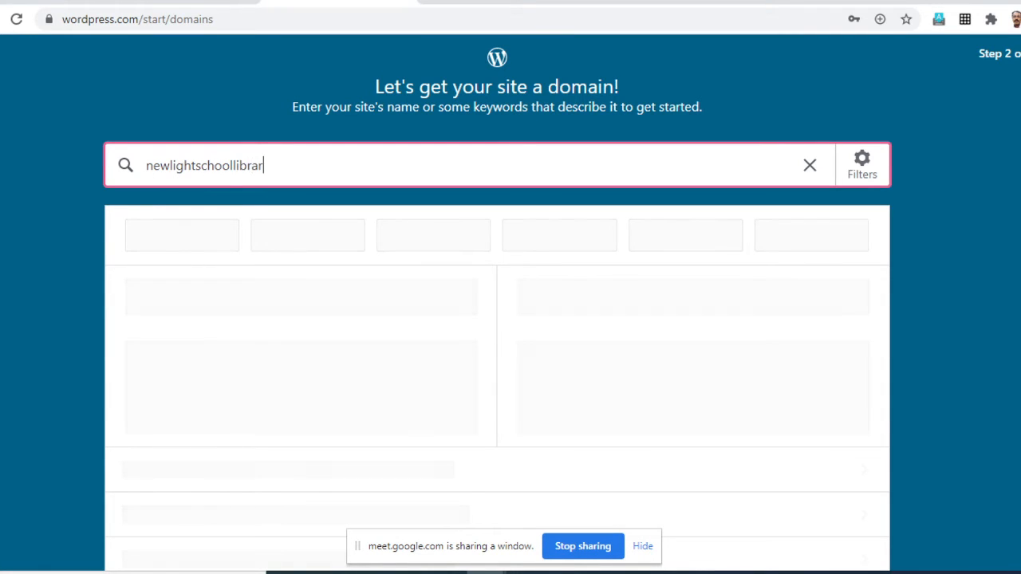
pyautogui.write('y')
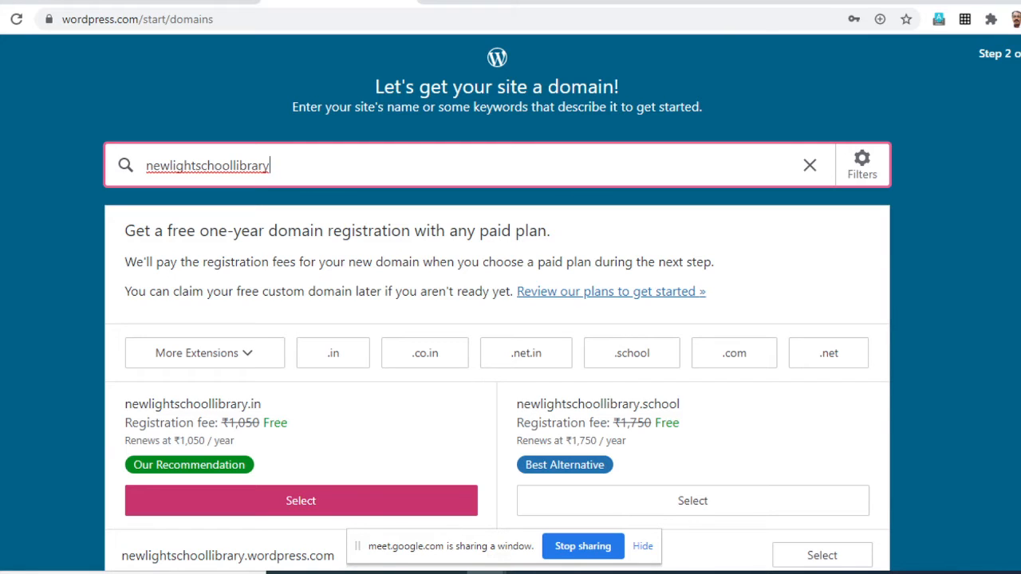
# - Examine the suggested newlightschoollibrary domains, comparing their extensions, registration fees and yearly renewal prices
pyautogui.scroll(-3, 497, 319)
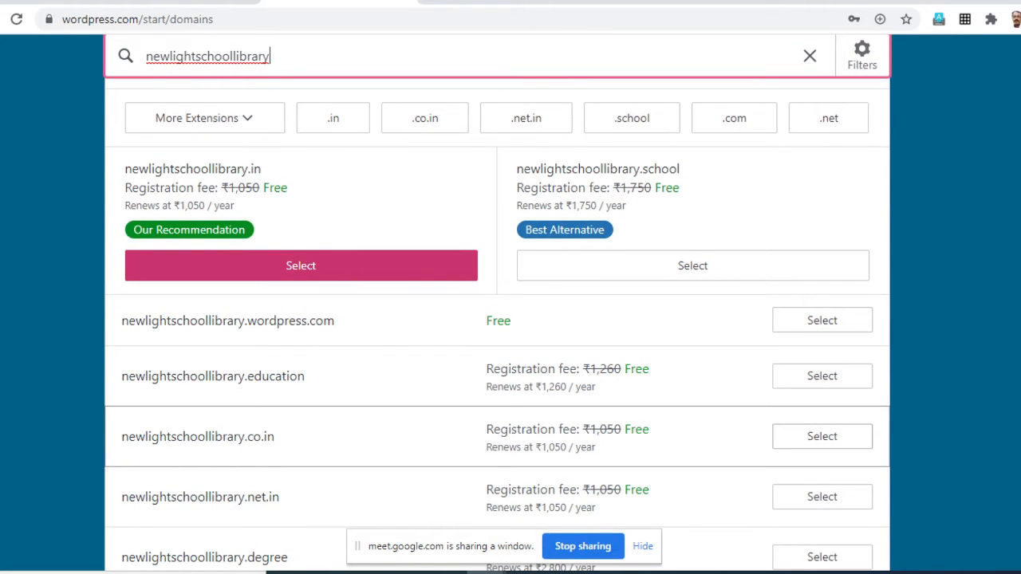
pyautogui.scroll(3, 497, 319)
pyautogui.scroll(-1, 497, 319)
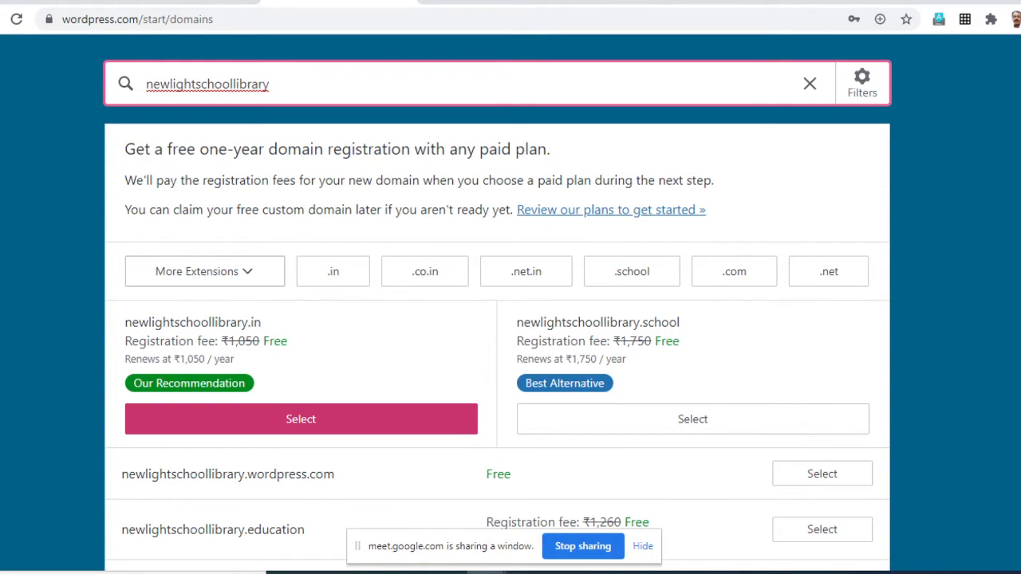
pyautogui.scroll(-1, 497, 319)
pyautogui.scroll(-1, 497, 319)
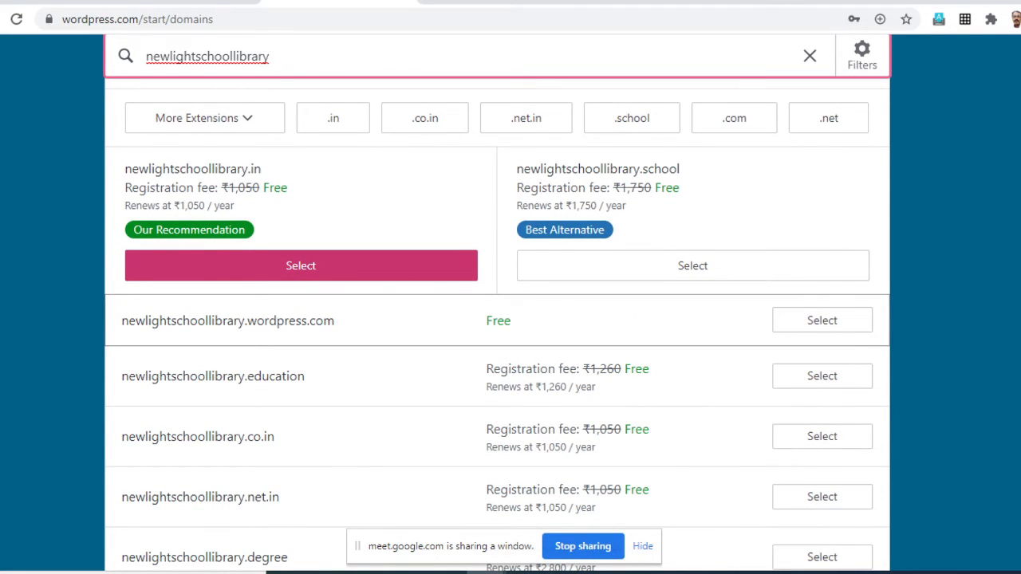
pyautogui.scroll(-1, 497, 319)
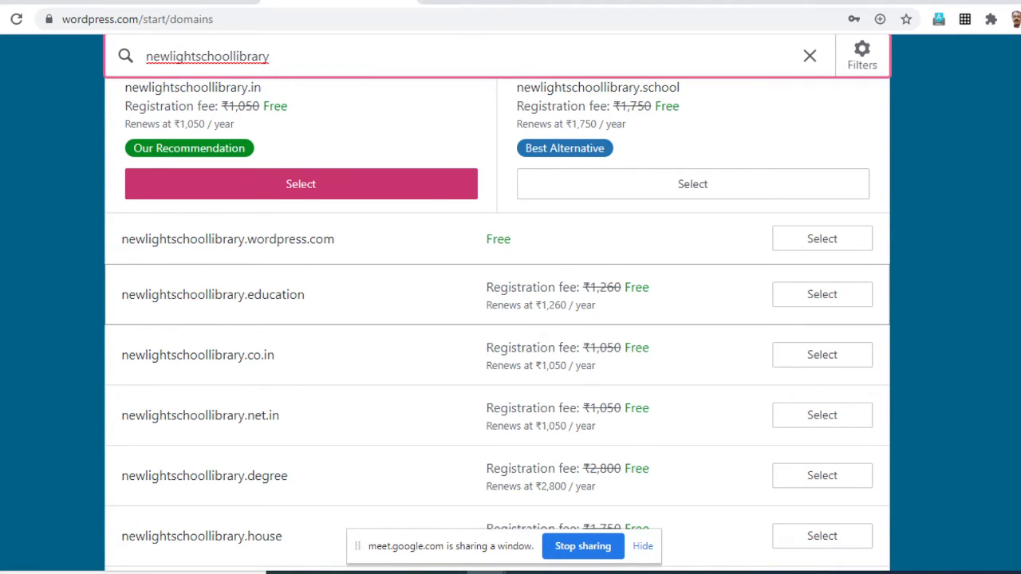
pyautogui.scroll(-1, 497, 351)
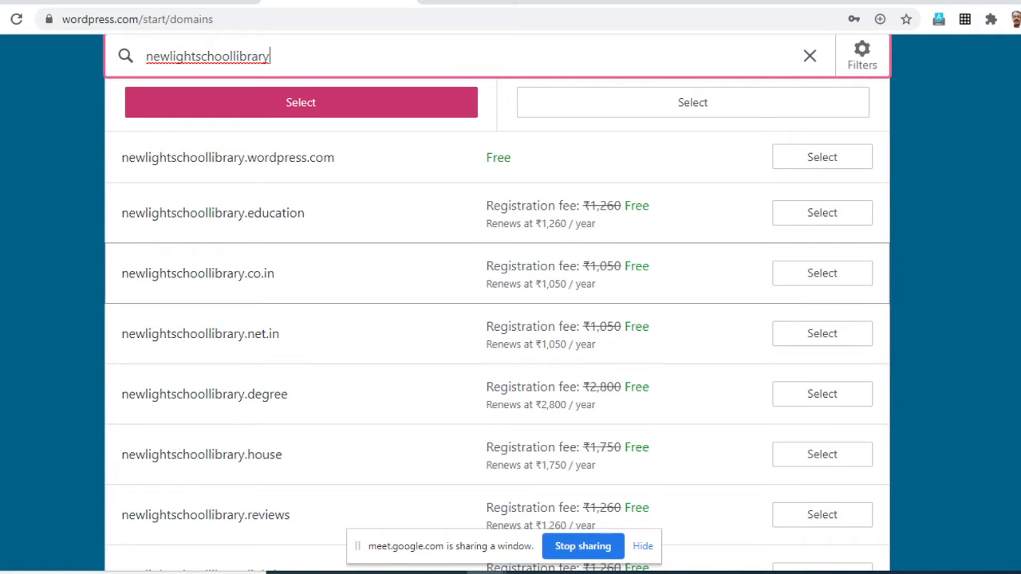
pyautogui.scroll(-1, 496, 502)
pyautogui.scroll(-2, 497, 479)
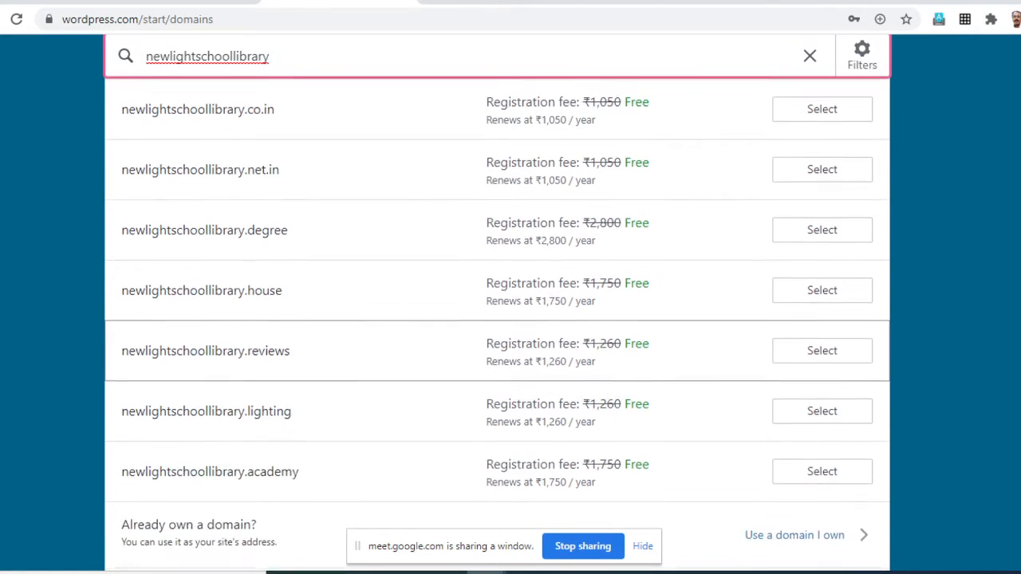
pyautogui.scroll(5, 497, 479)
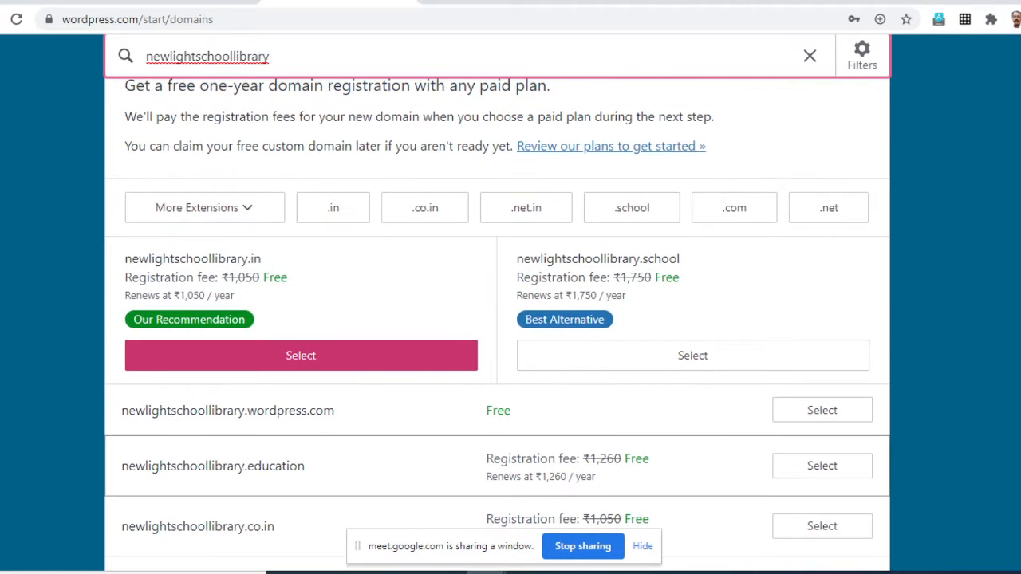
pyautogui.scroll(1, 497, 479)
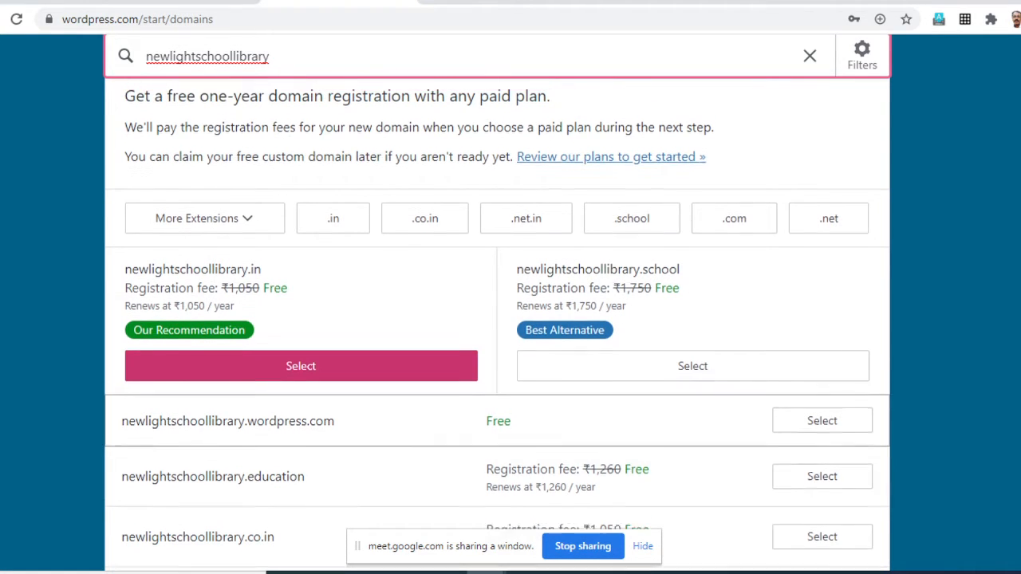
pyautogui.scroll(1, 497, 478)
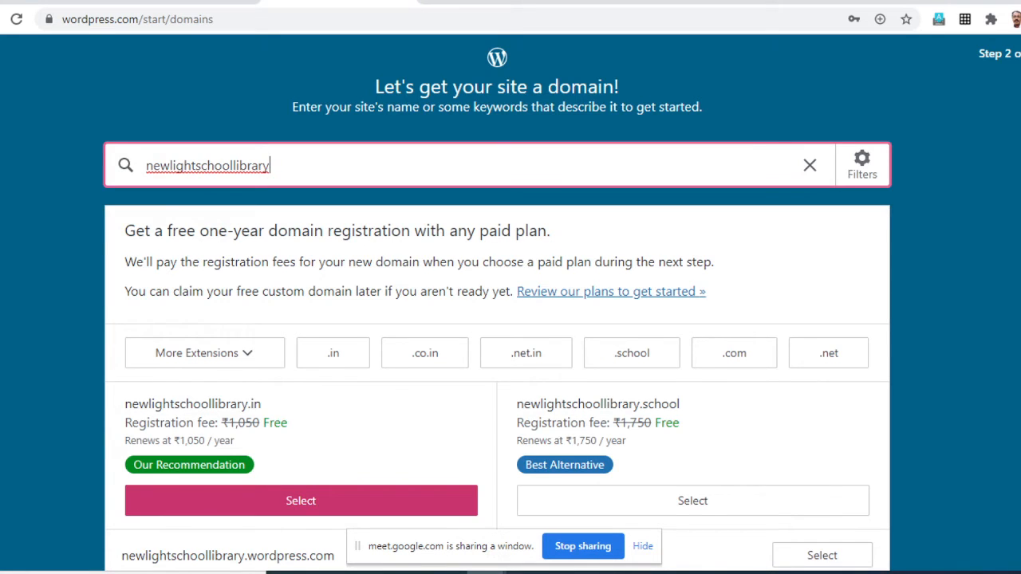
pyautogui.scroll(-3, 497, 358)
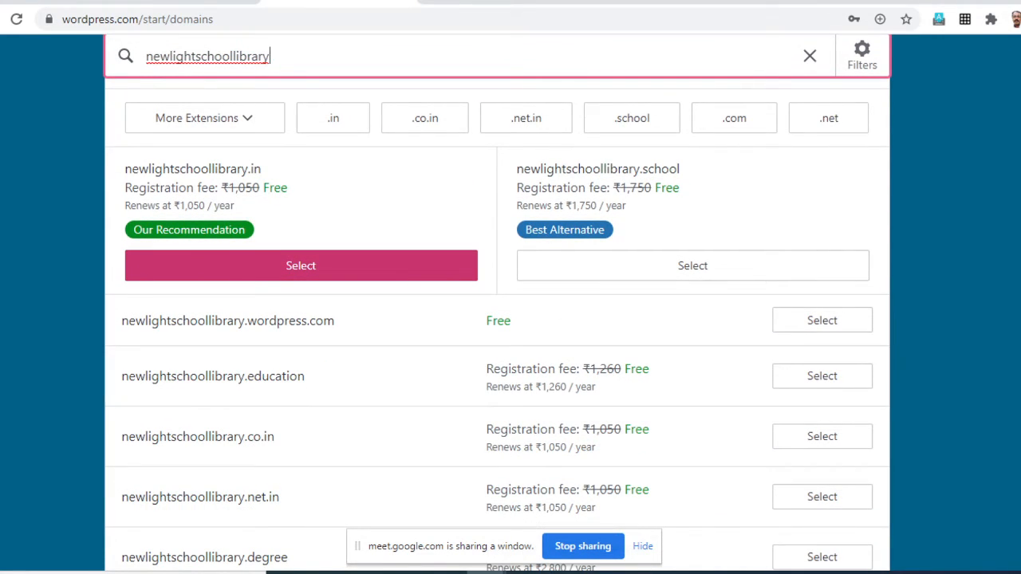
pyautogui.scroll(1, 497, 320)
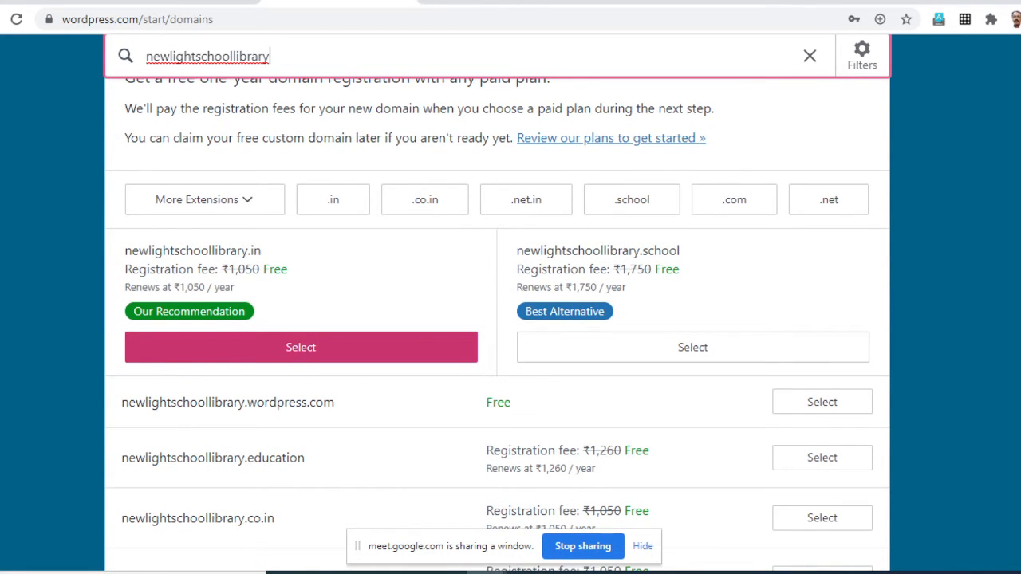
pyautogui.scroll(2, 497, 320)
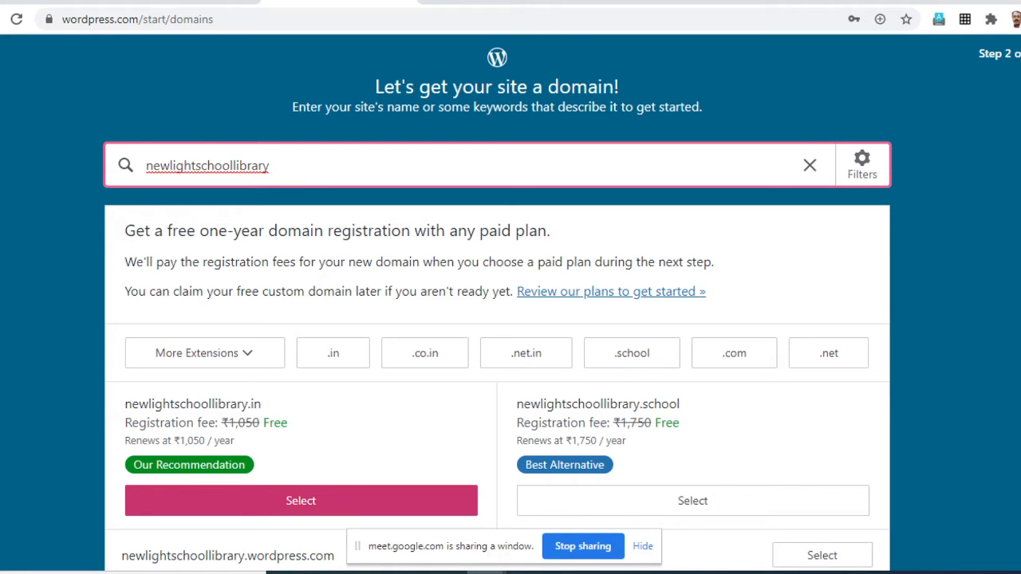
# - Try to take the free newlightschoollibrary.wordpress.com address for the site
pyautogui.scroll(-1, 497, 319)
pyautogui.scroll(1, 497, 319)
pyautogui.scroll(-3, 301, 265)
pyautogui.scroll(1, 301, 266)
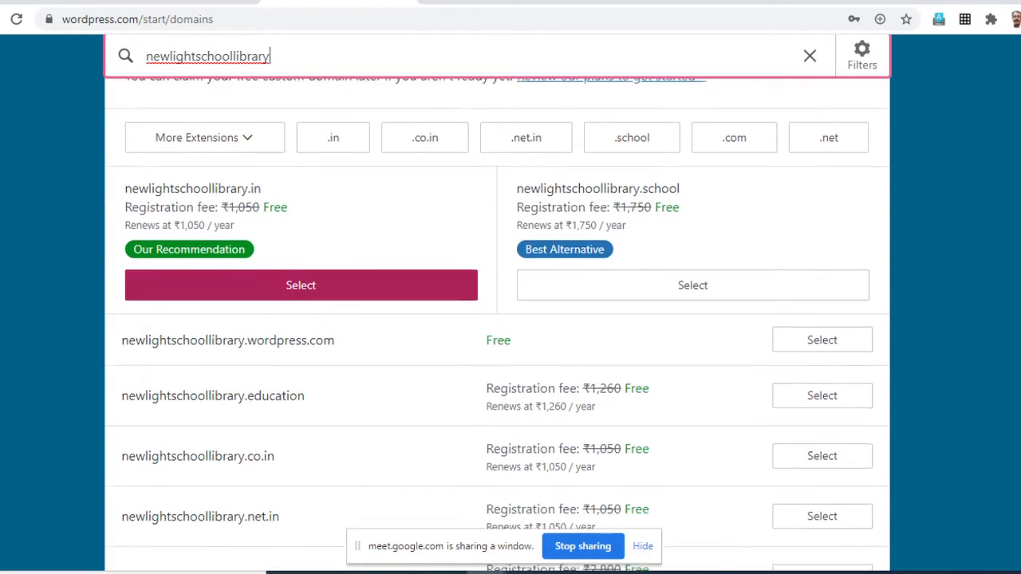
pyautogui.scroll(-1, 301, 265)
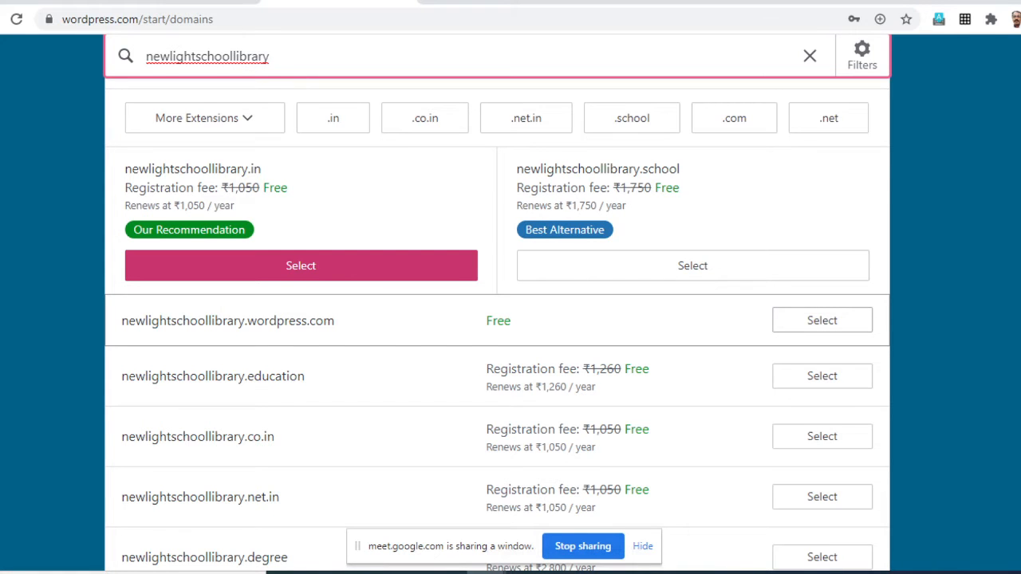
pyautogui.scroll(1, 497, 320)
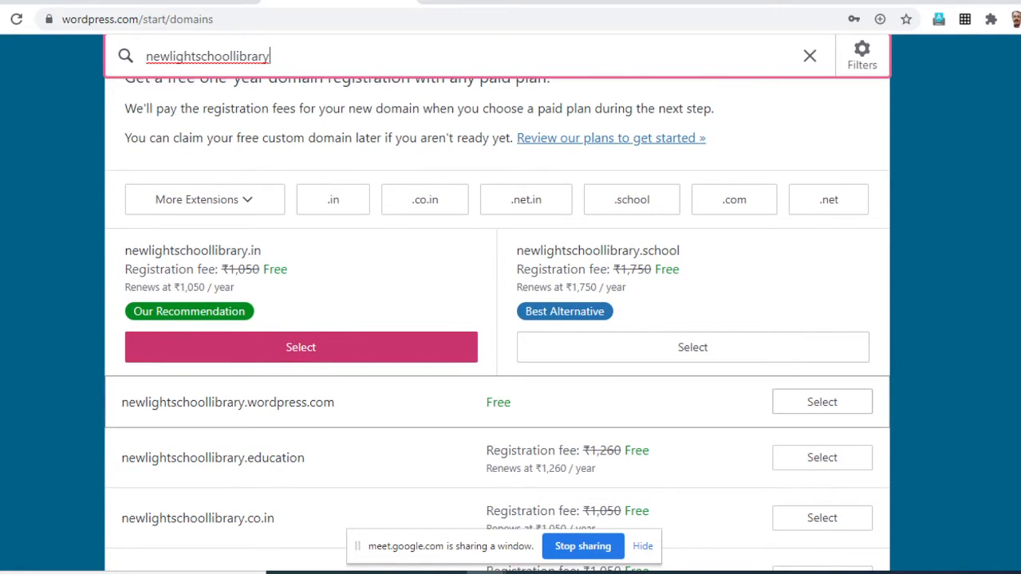
pyautogui.scroll(2, 497, 319)
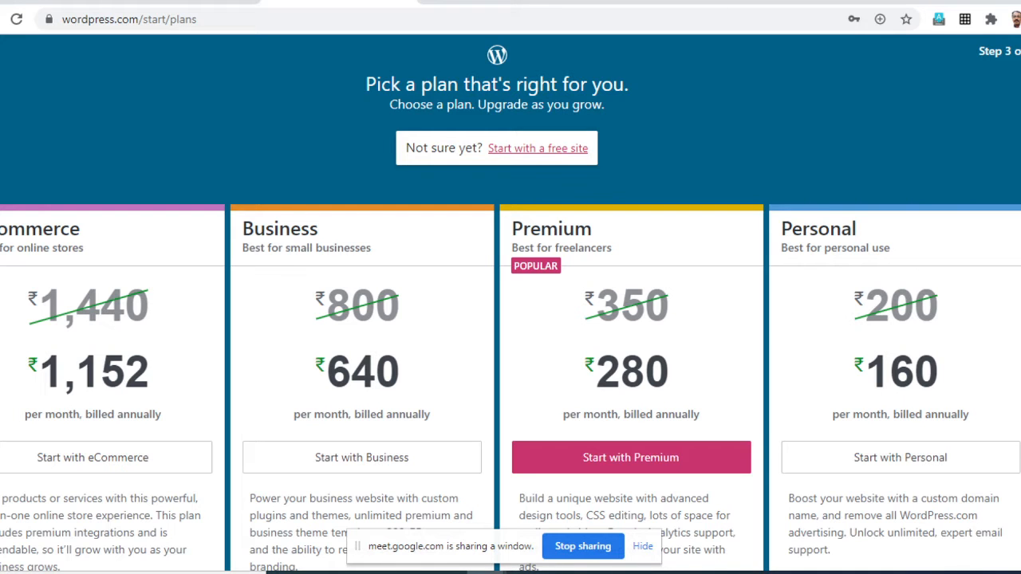
# - Compare the eCommerce, Business, Premium and Personal plans and try to start with a free site
pyautogui.scroll(-3, 511, 319)
pyautogui.scroll(1, 511, 319)
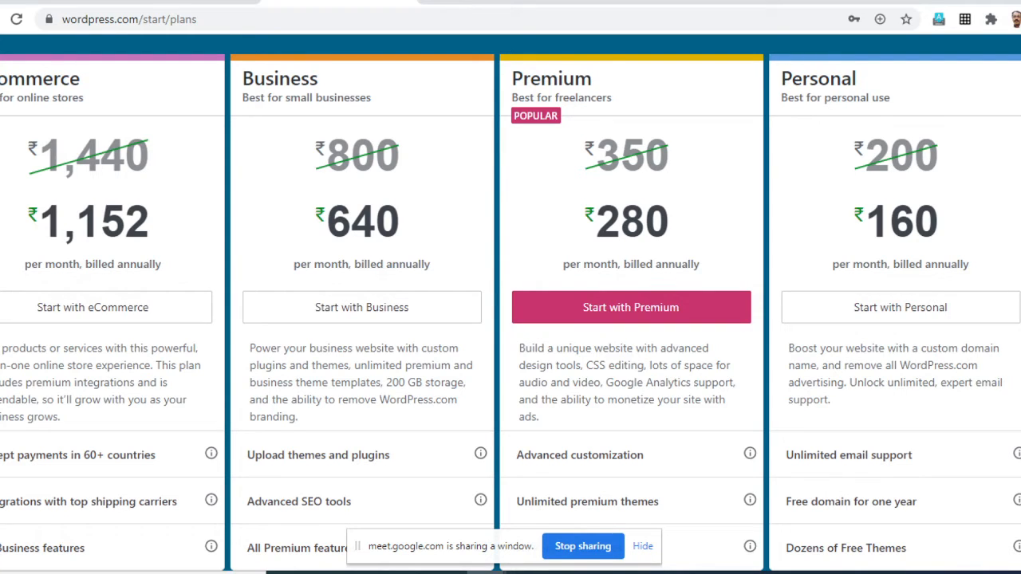
pyautogui.scroll(-1, 511, 288)
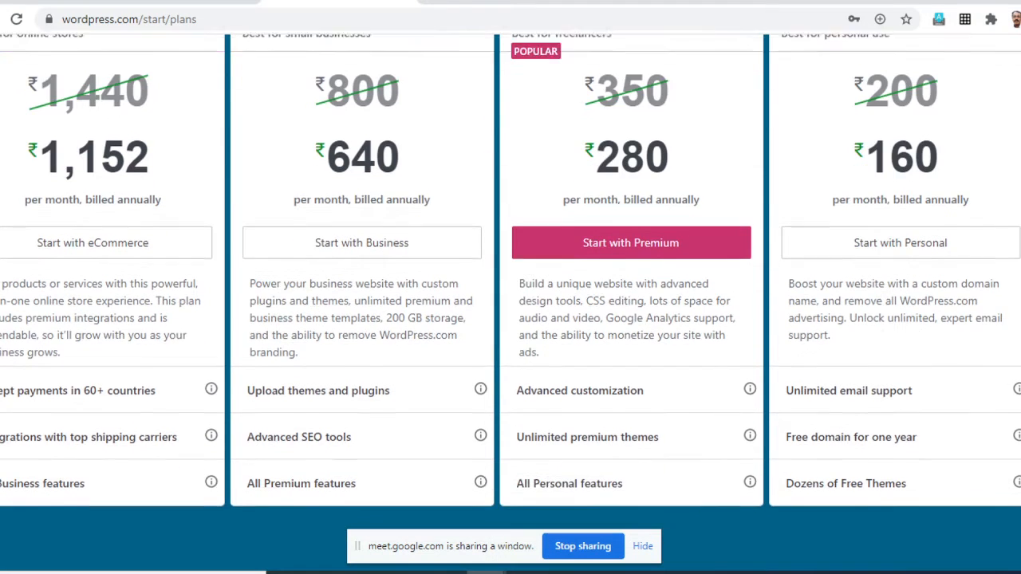
pyautogui.scroll(2, 510, 287)
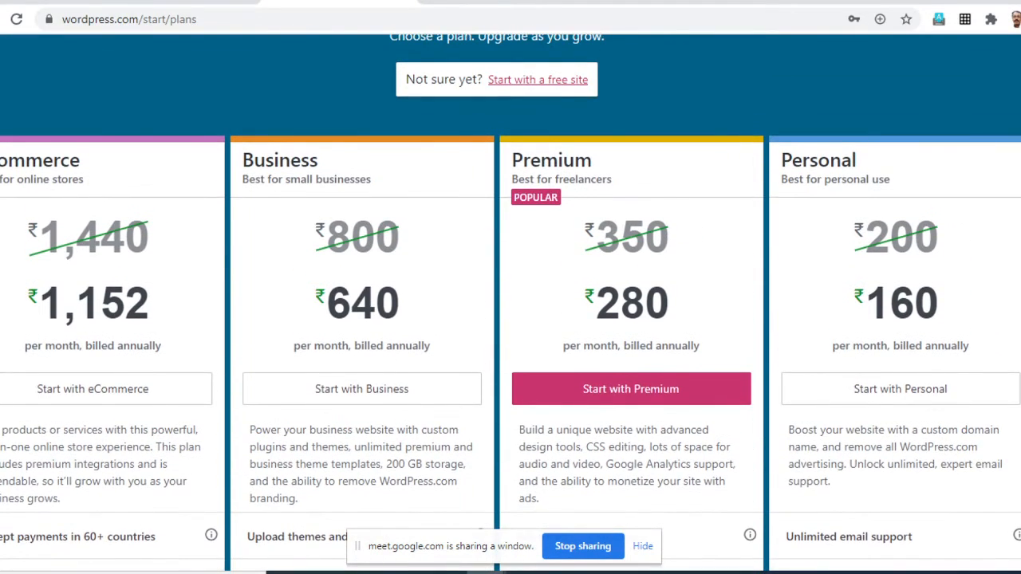
pyautogui.scroll(1, 510, 287)
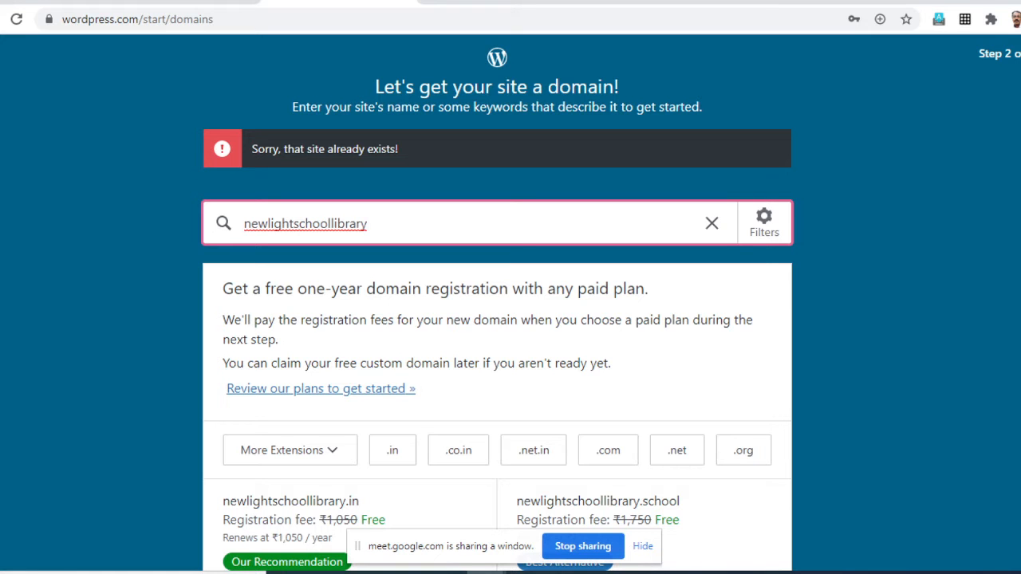
# - Extend the domain search to newlightschoollibraryblog and create the site with the free newlightschoollibraryblog.wordpress.com address
pyautogui.scroll(-5, 497, 319)
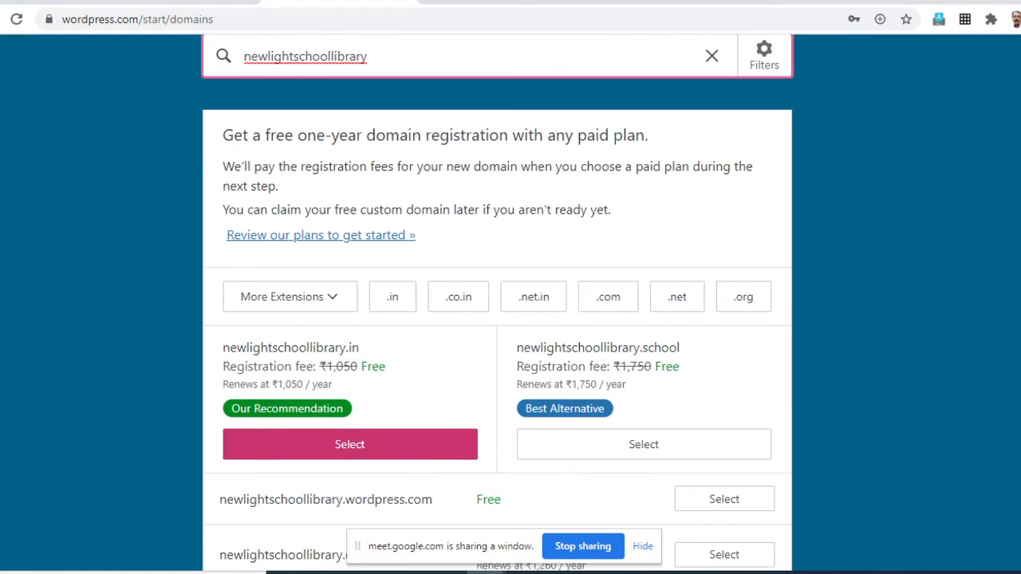
pyautogui.scroll(5, 496, 319)
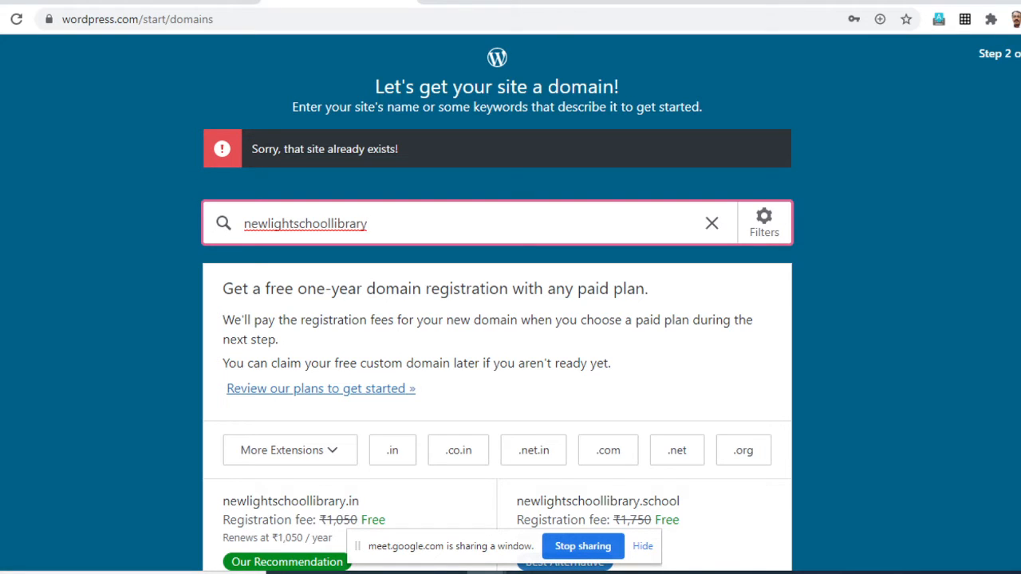
pyautogui.write('blog')
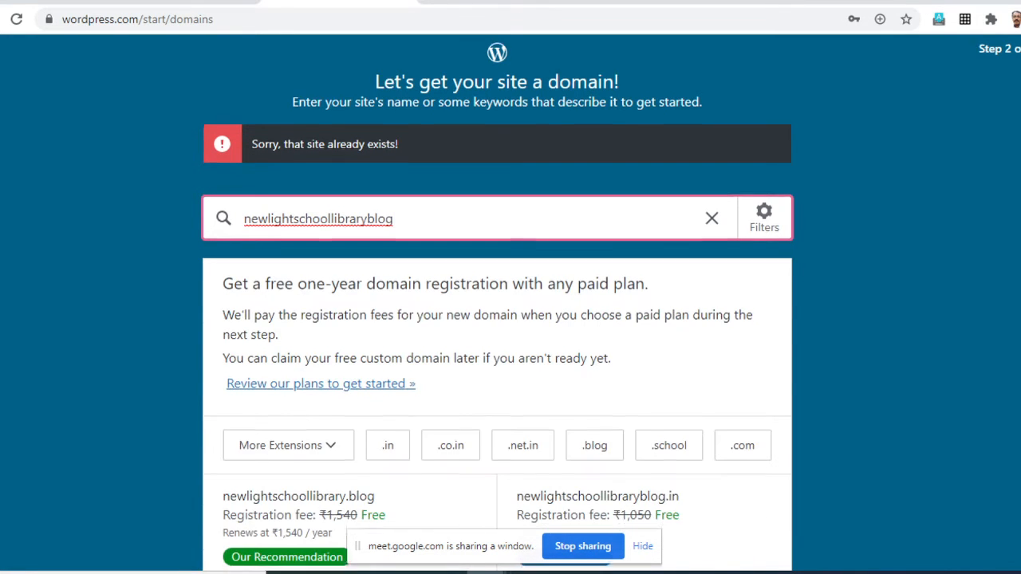
pyautogui.scroll(-4, 498, 319)
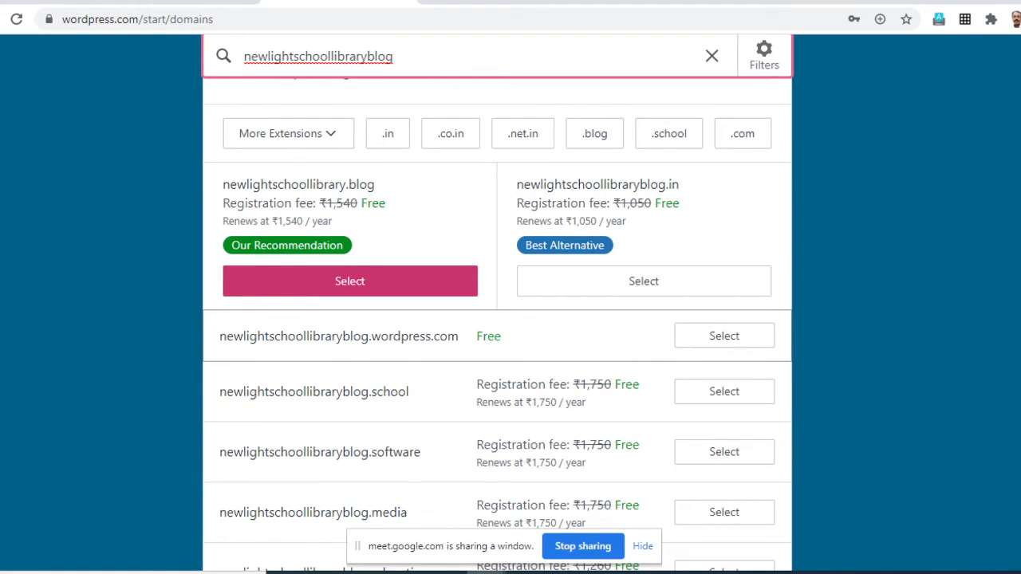
pyautogui.click(724, 336)
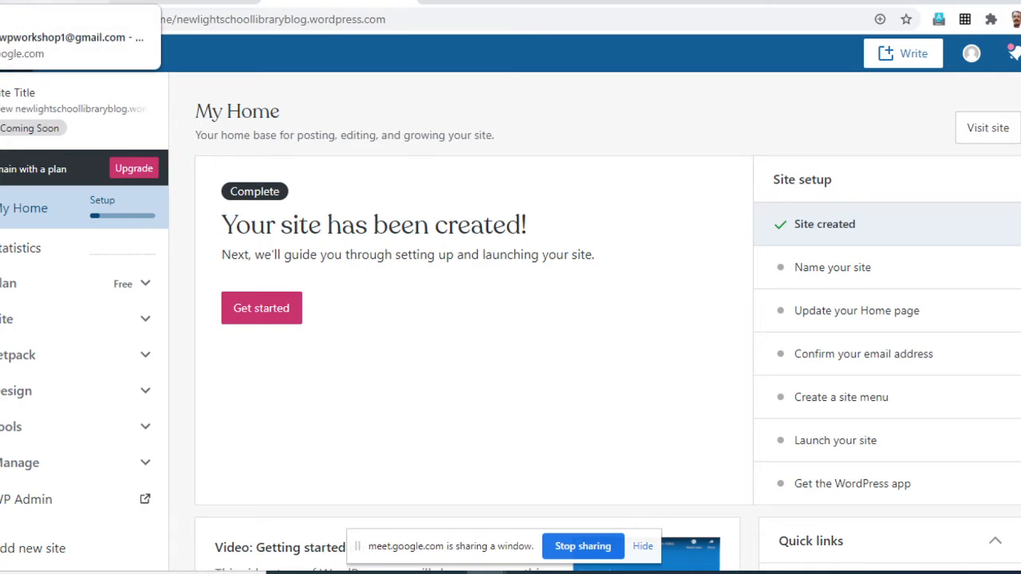
# - Switch to Gmail, refresh the inbox and open the account activation email from WordPress.com
pyautogui.click(72, 2)
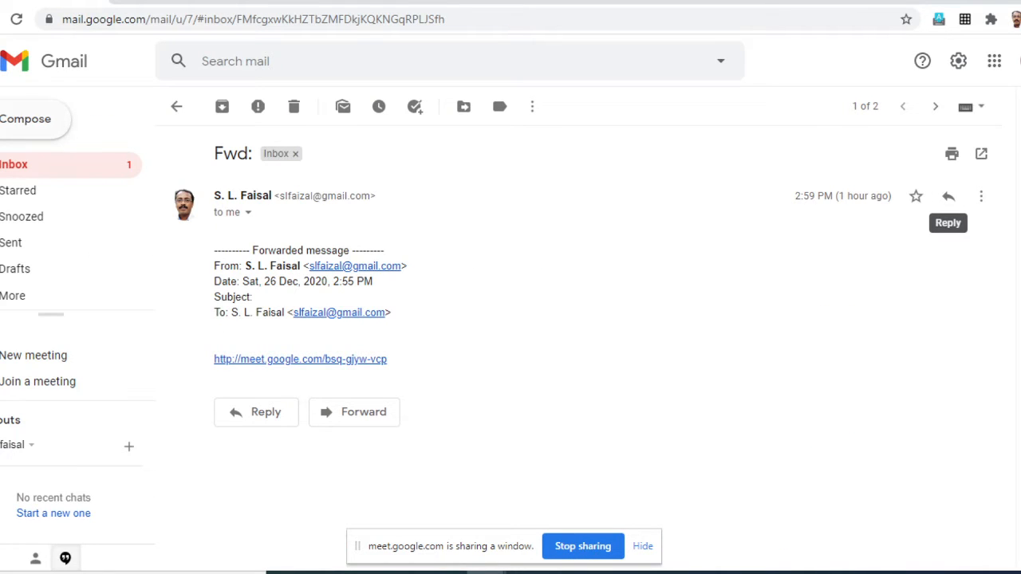
pyautogui.click(15, 165)
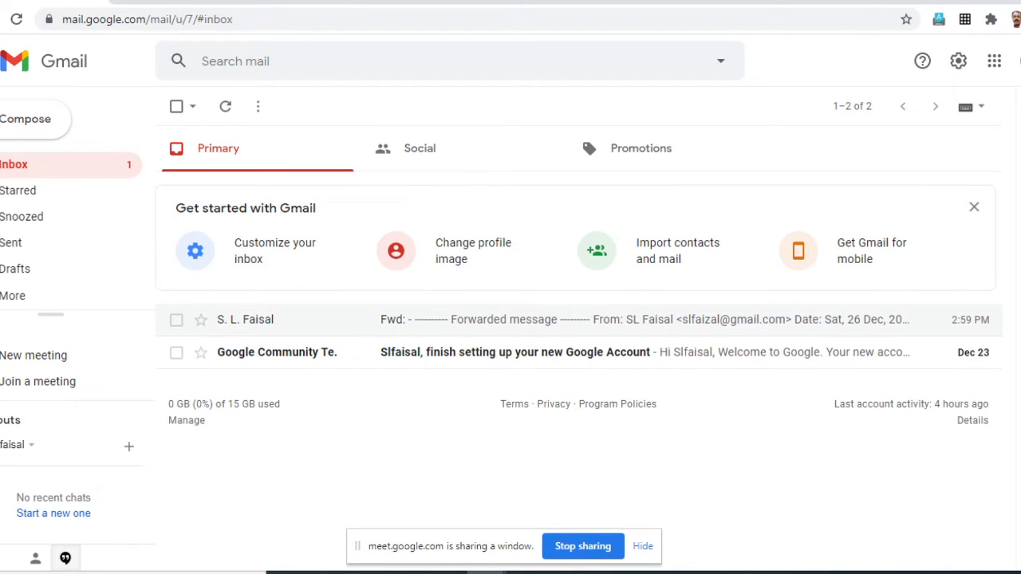
pyautogui.click(15, 164)
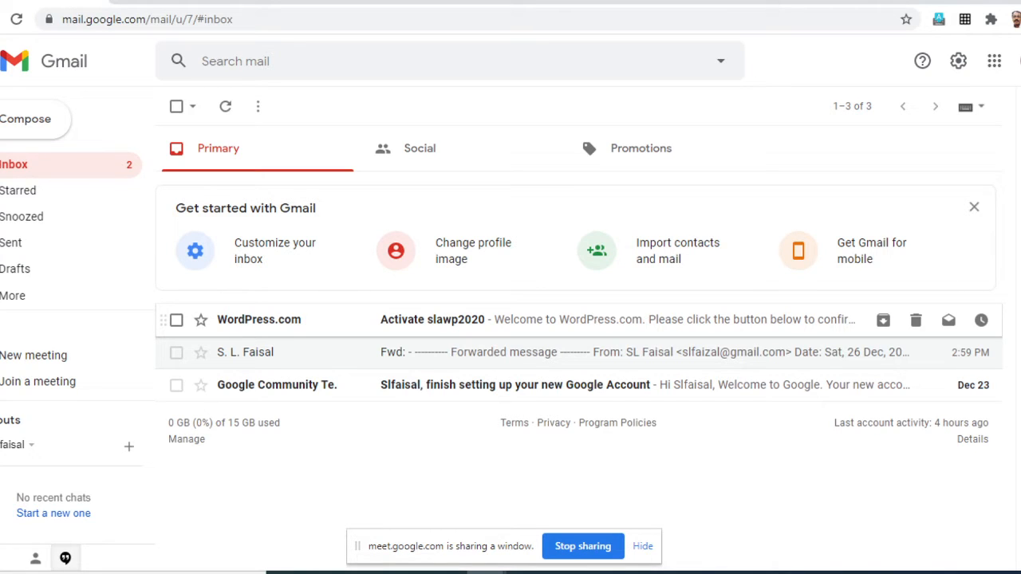
pyautogui.moveTo(259, 320)
pyautogui.click(433, 320)
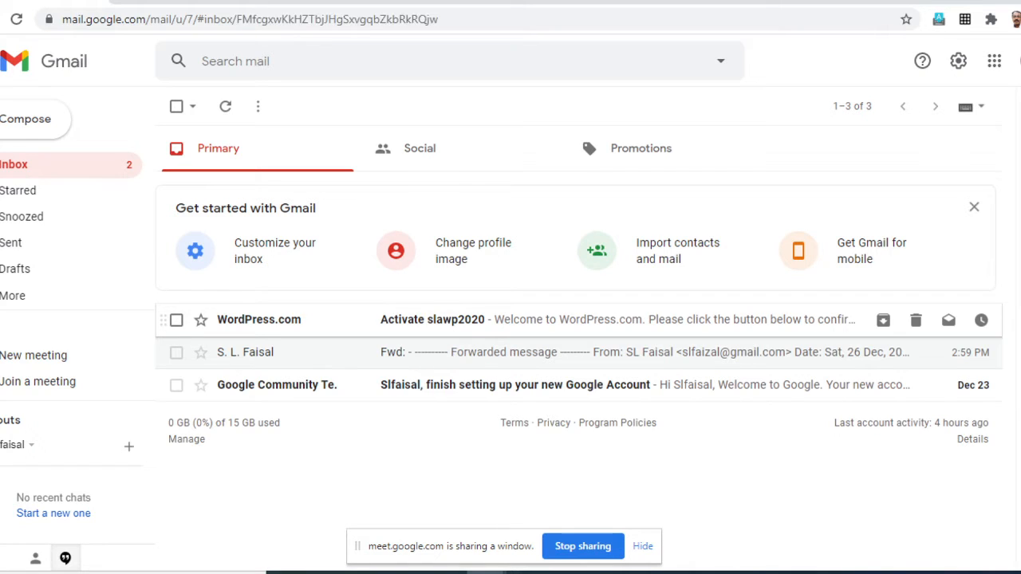
# - Read through the WordPress.com activation email and confirm the account's email address from it
pyautogui.scroll(-2, 601, 359)
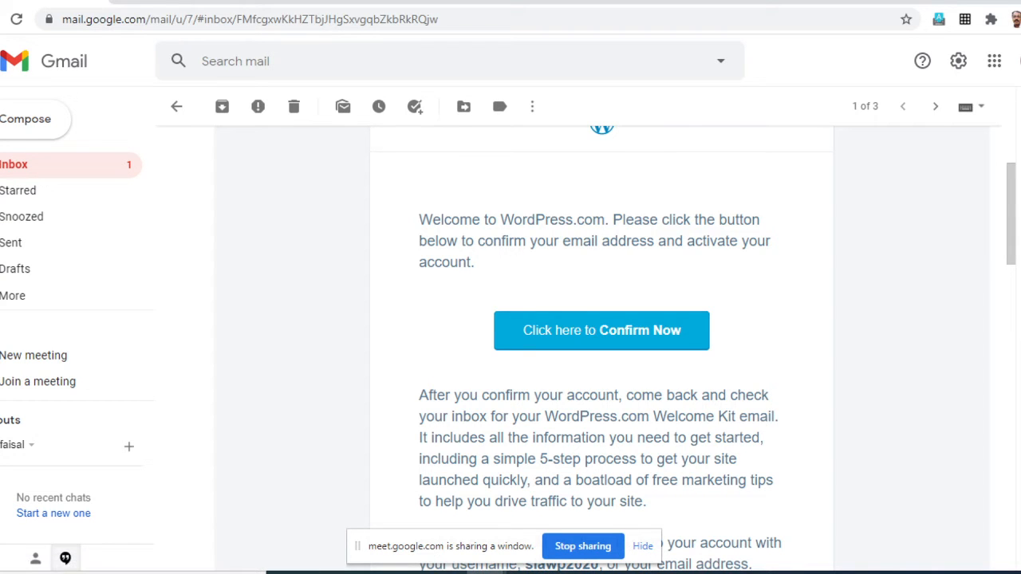
pyautogui.scroll(-2, 601, 359)
pyautogui.scroll(-4, 602, 359)
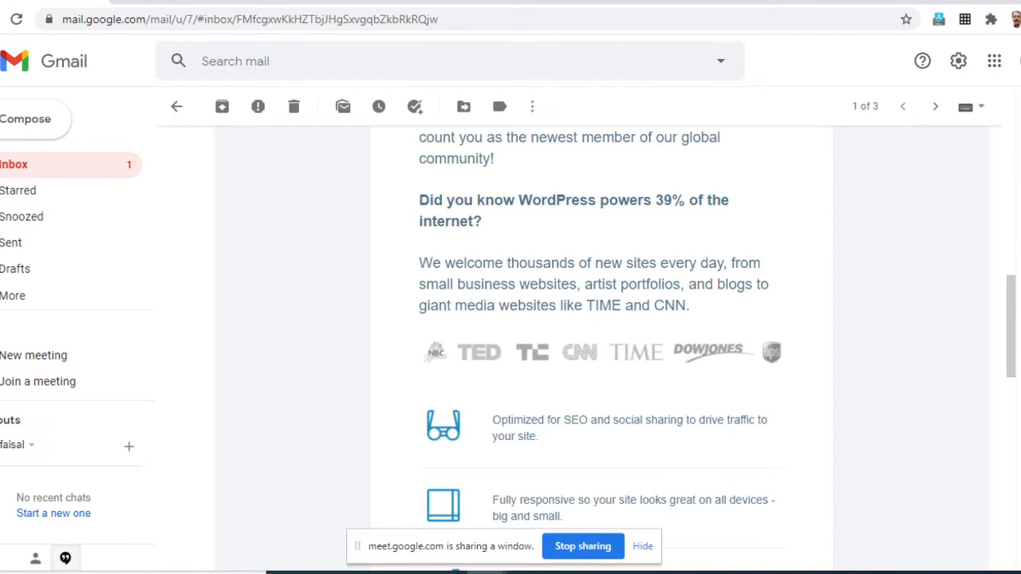
pyautogui.scroll(5, 601, 359)
pyautogui.scroll(2, 601, 359)
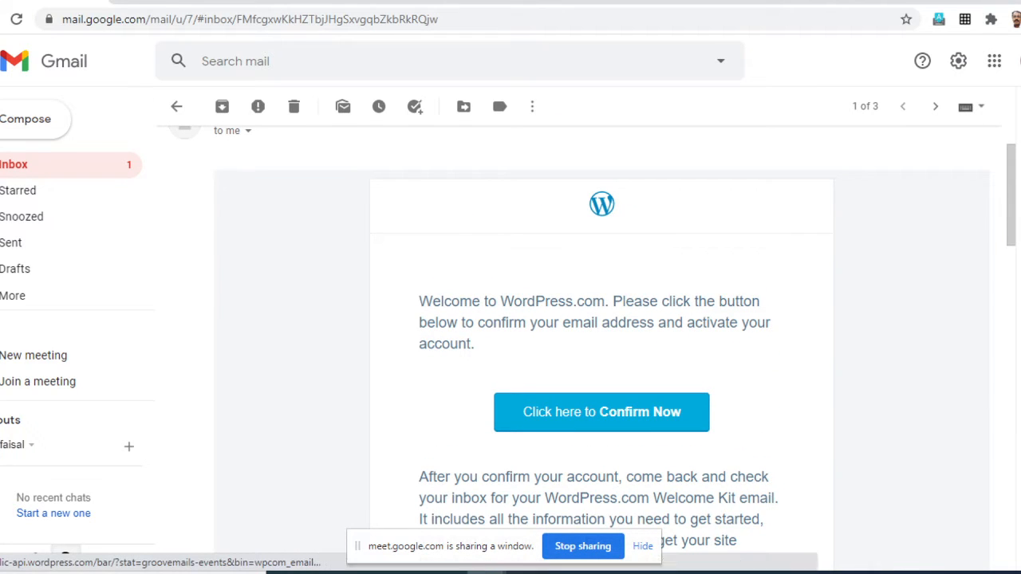
pyautogui.click(601, 412)
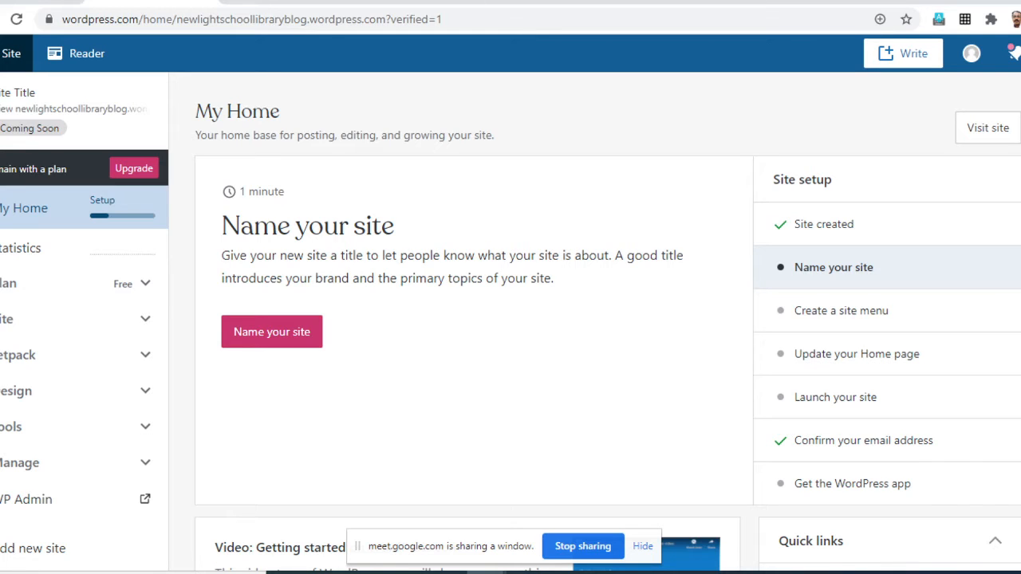
# - Open the general settings of the new site from its management options
pyautogui.scroll(-1, 80, 391)
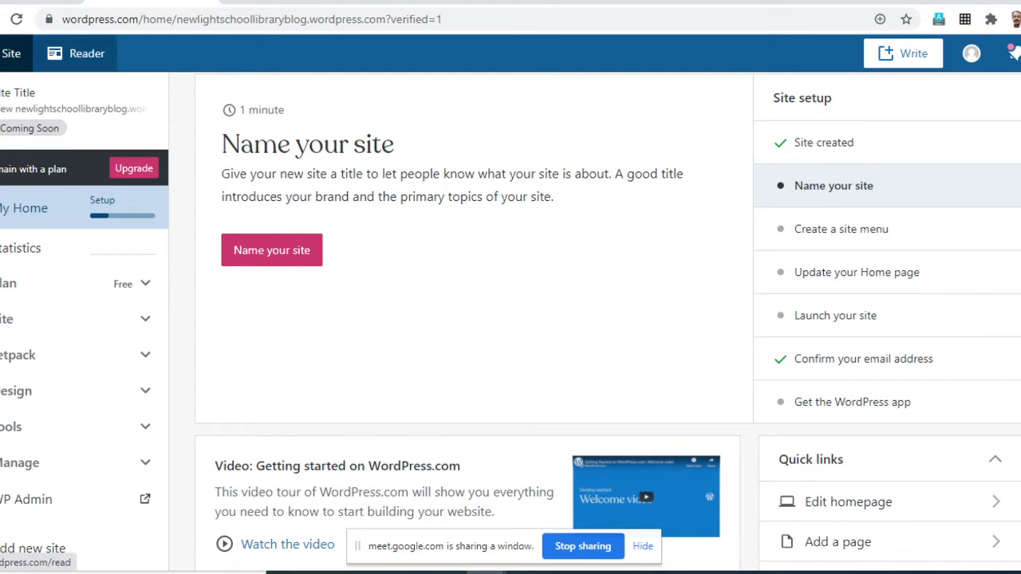
pyautogui.scroll(1, 134, 167)
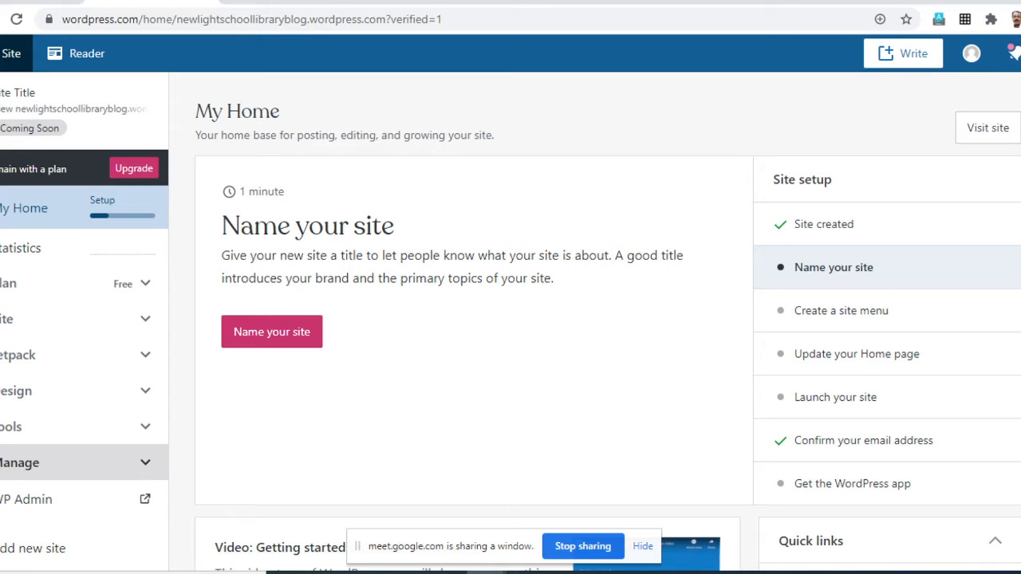
pyautogui.click(48, 463)
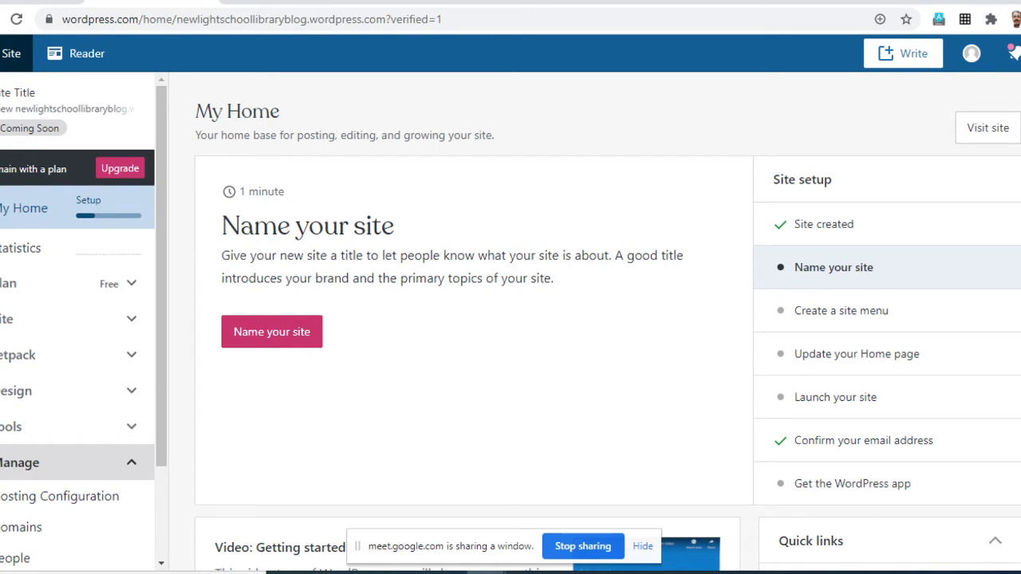
pyautogui.scroll(-3, 64, 399)
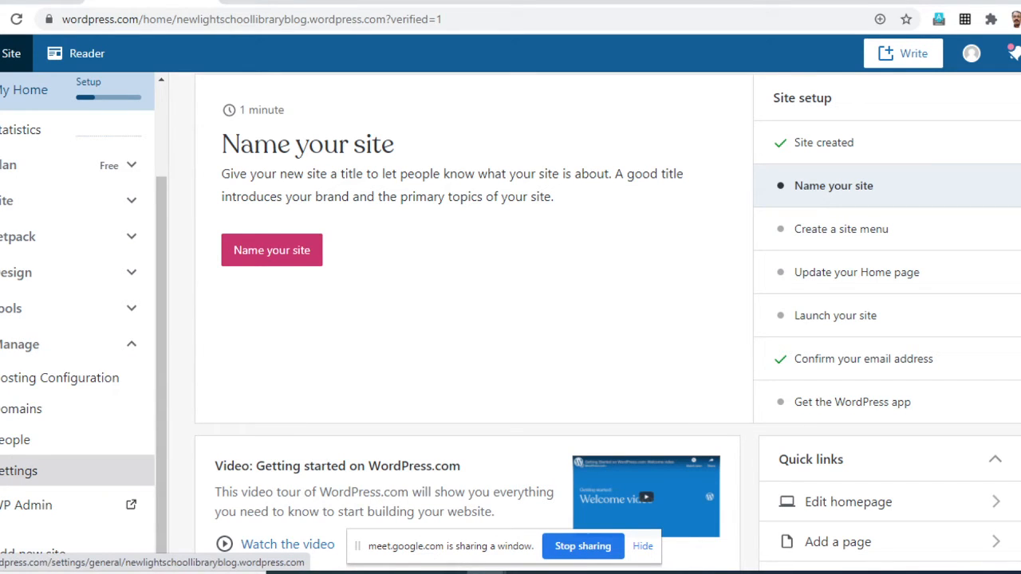
pyautogui.click(32, 471)
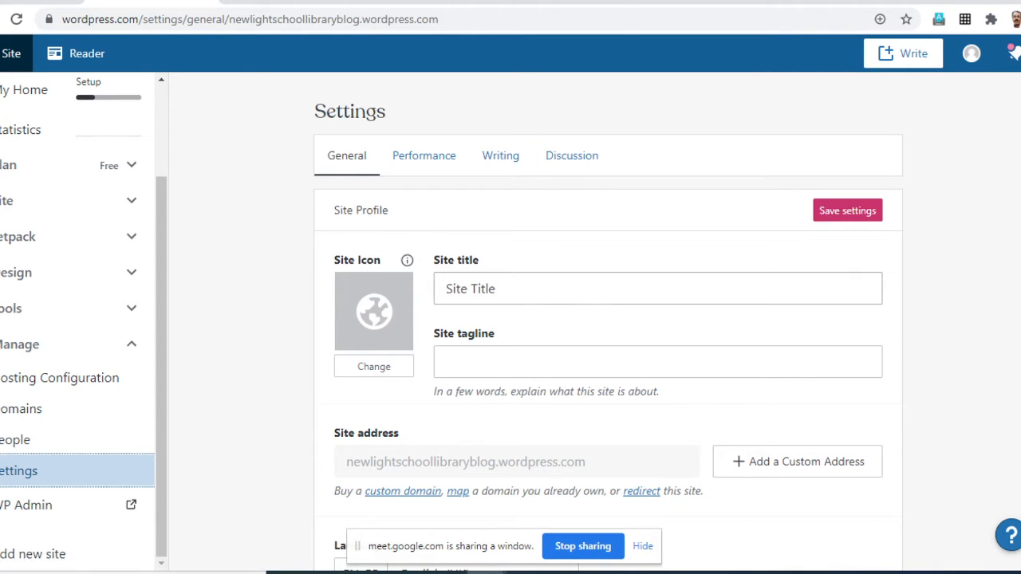
# - Upload the kvp library logo from the WordPress Files folder as the image for the site icon
pyautogui.scroll(-1, 638, 289)
pyautogui.scroll(-12, 608, 319)
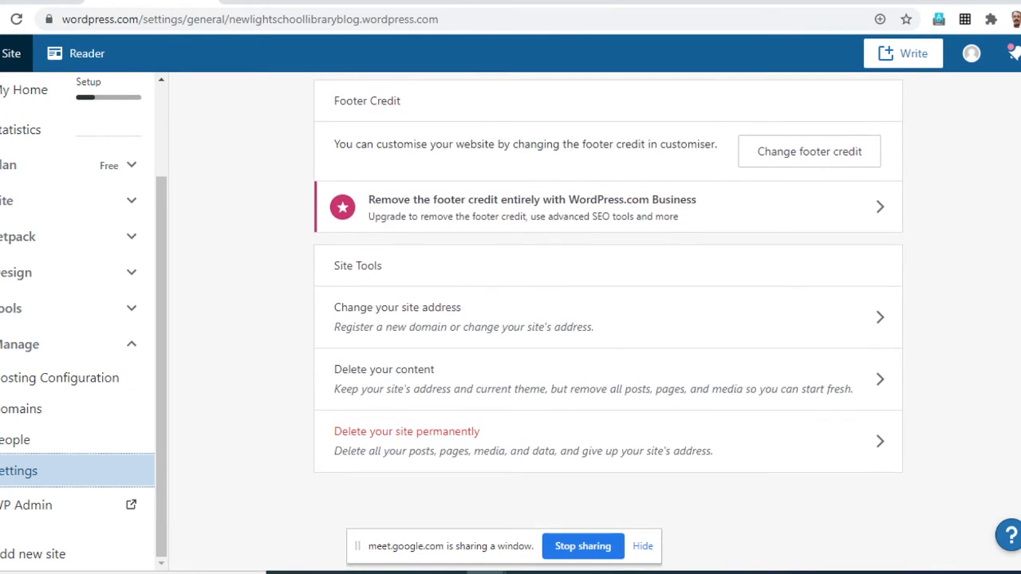
pyautogui.scroll(8, 608, 319)
pyautogui.scroll(5, 608, 319)
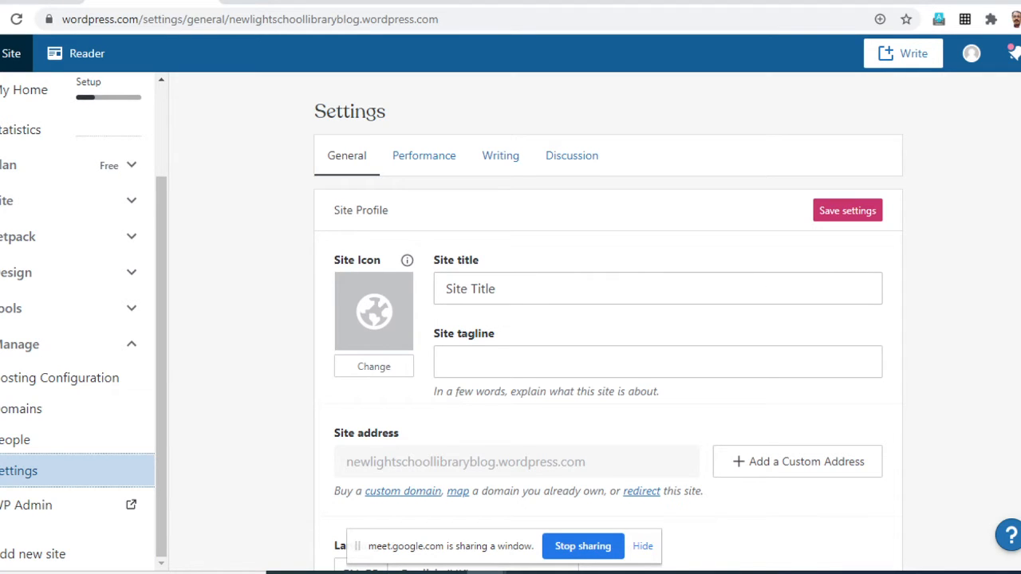
pyautogui.scroll(-1, 607, 332)
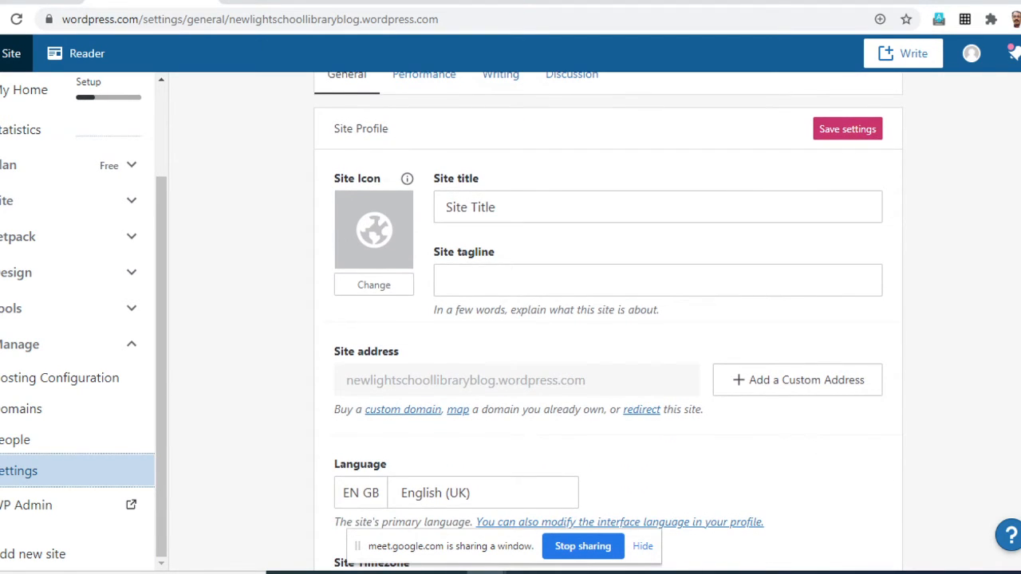
pyautogui.scroll(1, 608, 333)
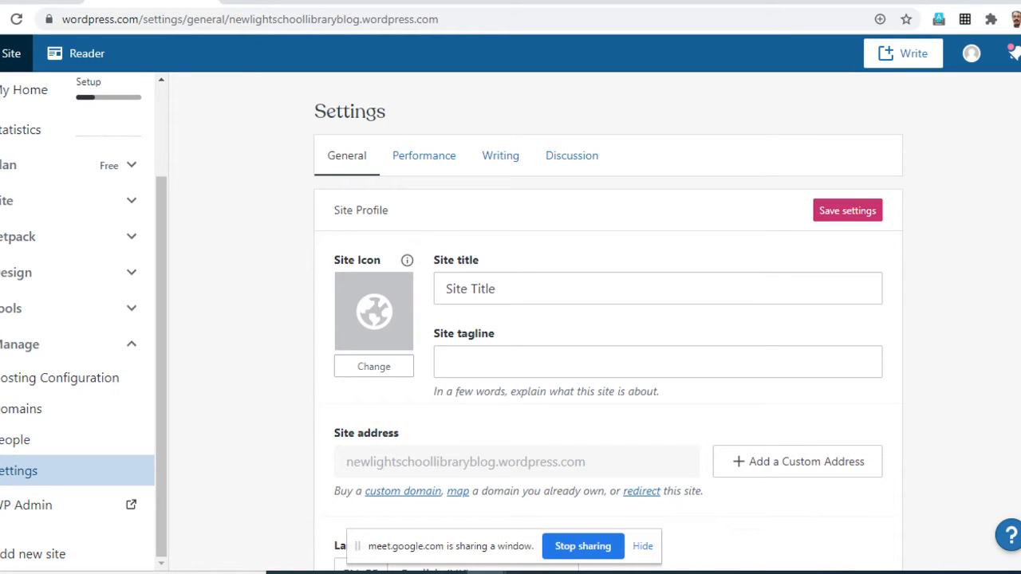
pyautogui.click(373, 366)
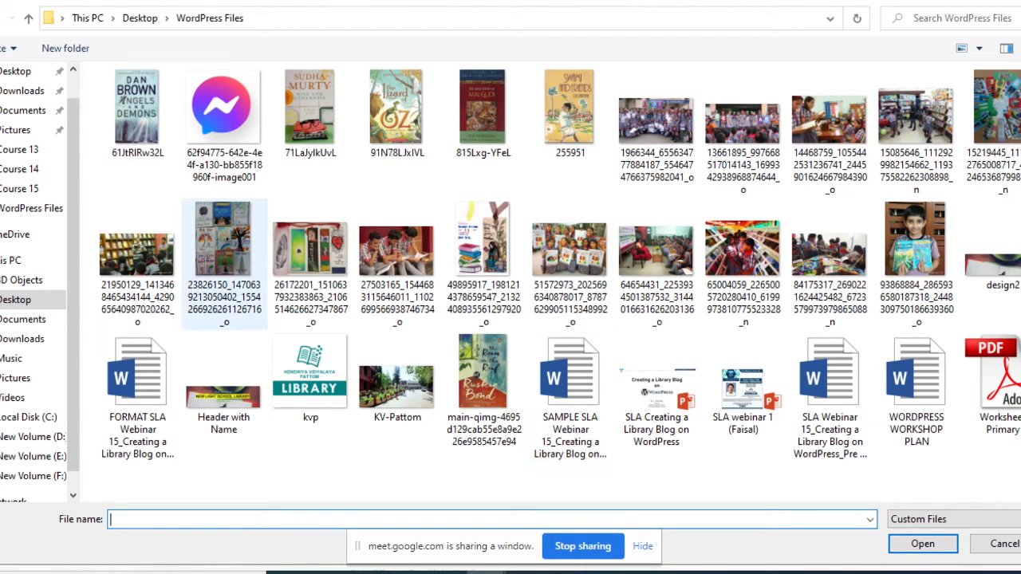
pyautogui.click(310, 378)
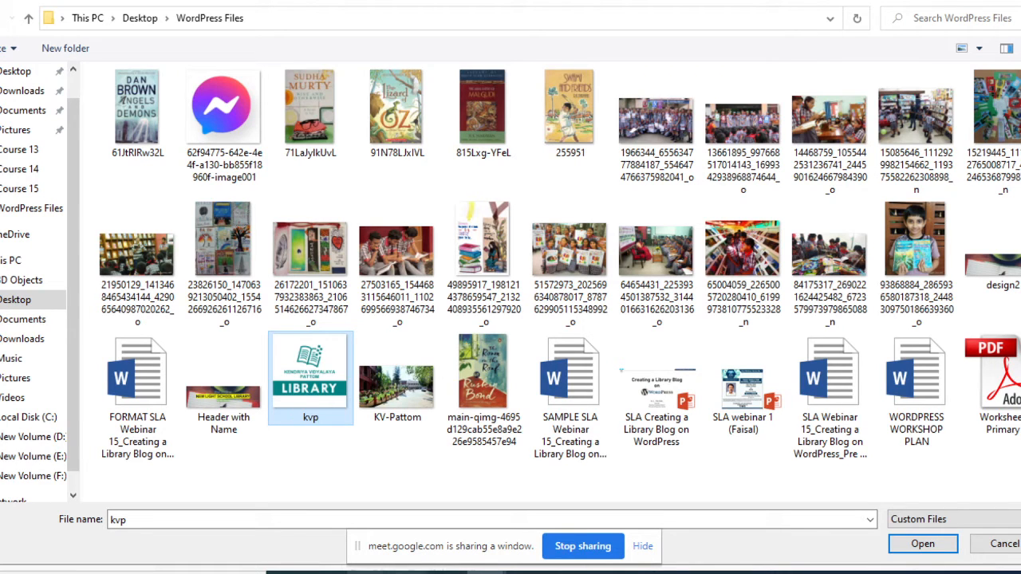
pyautogui.moveTo(486, 571)
pyautogui.press('Return')
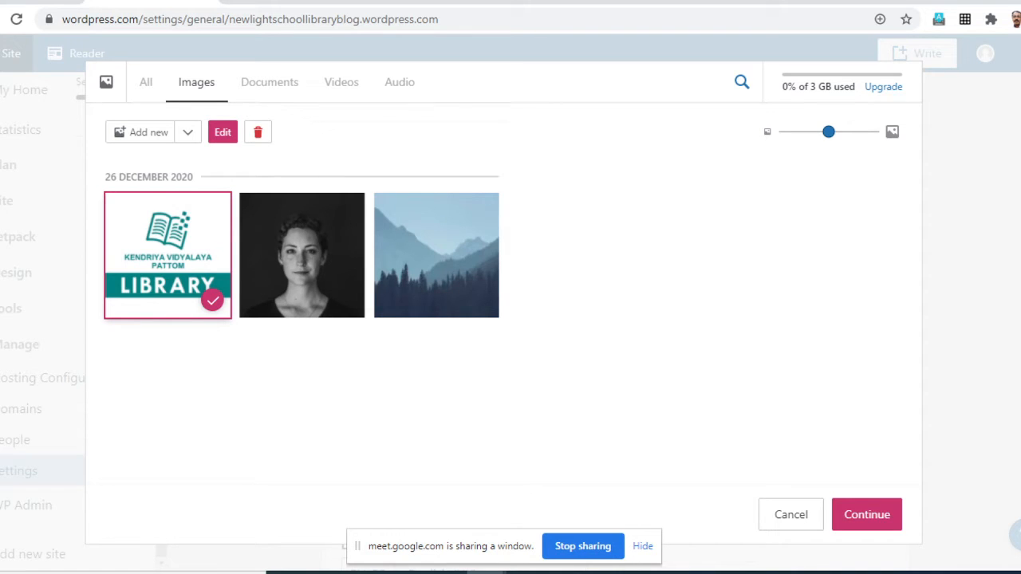
# - Test flipping and rotating the kvp logo in the image editor, and apply it upright as the site icon
pyautogui.click(867, 515)
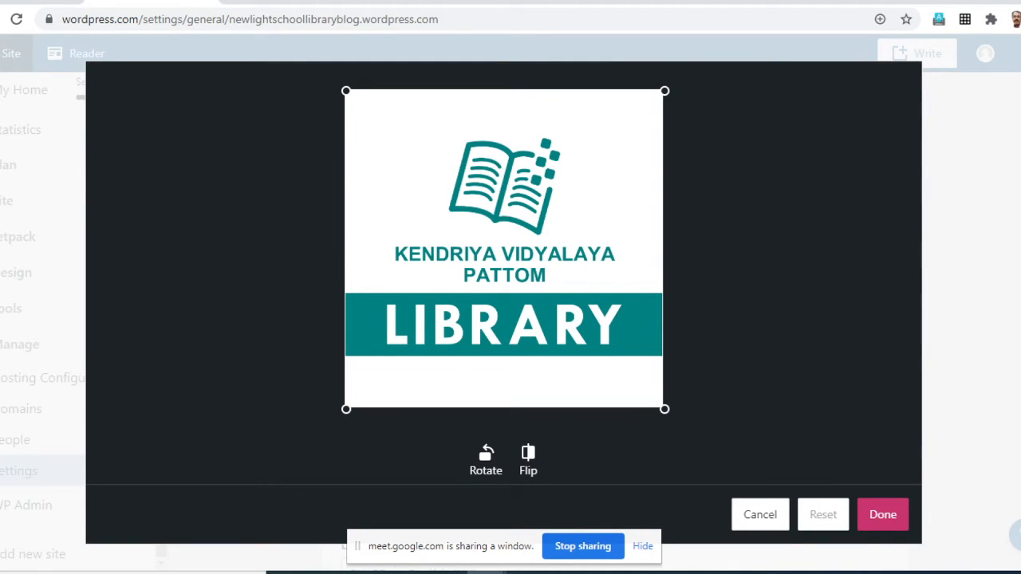
pyautogui.moveTo(346, 91)
pyautogui.mouseDown()
pyautogui.moveTo(384, 129)
pyautogui.moveTo(346, 91)
pyautogui.mouseUp()
pyautogui.click(528, 459)
pyautogui.click(528, 458)
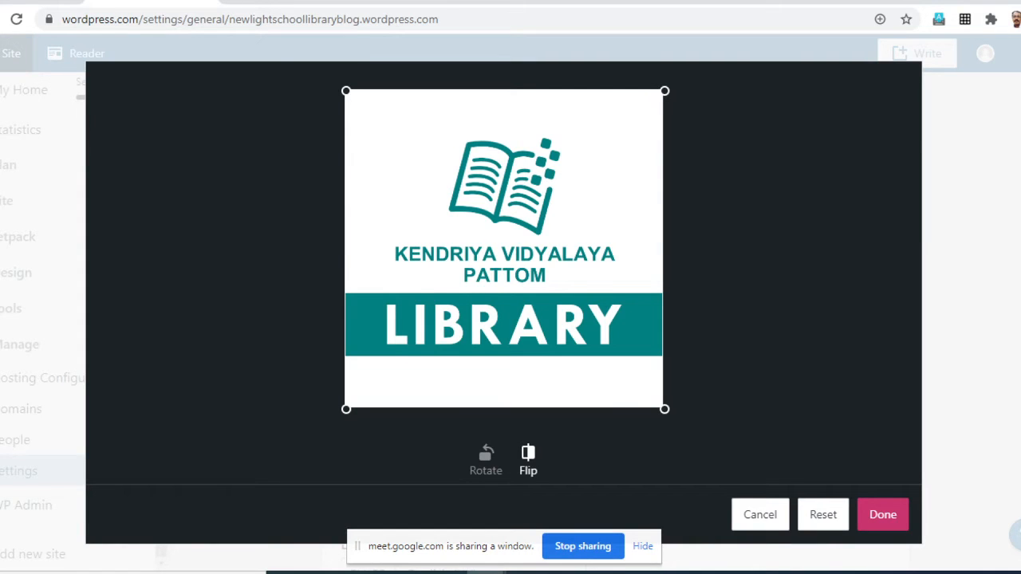
pyautogui.click(486, 458)
pyautogui.click(486, 458)
pyautogui.click(486, 458)
pyautogui.click(486, 458)
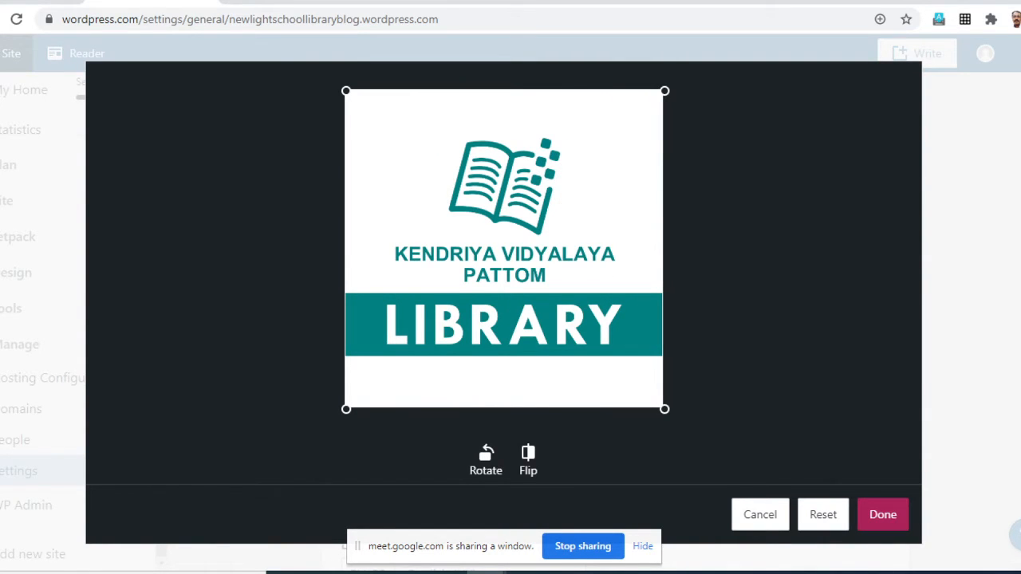
pyautogui.click(883, 515)
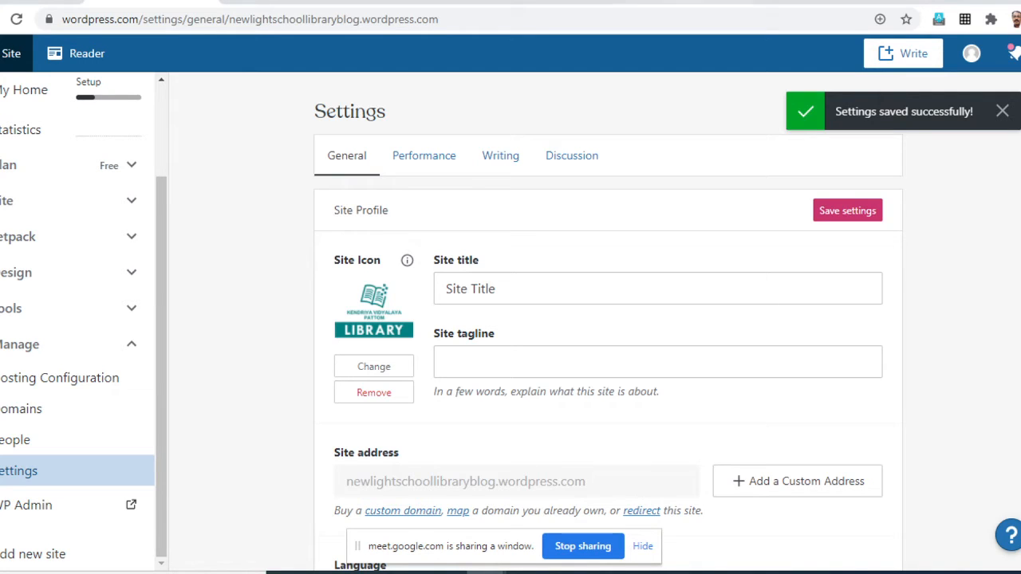
# - Replace the placeholder site title with "New Light School Library"
pyautogui.tripleClick(470, 289)
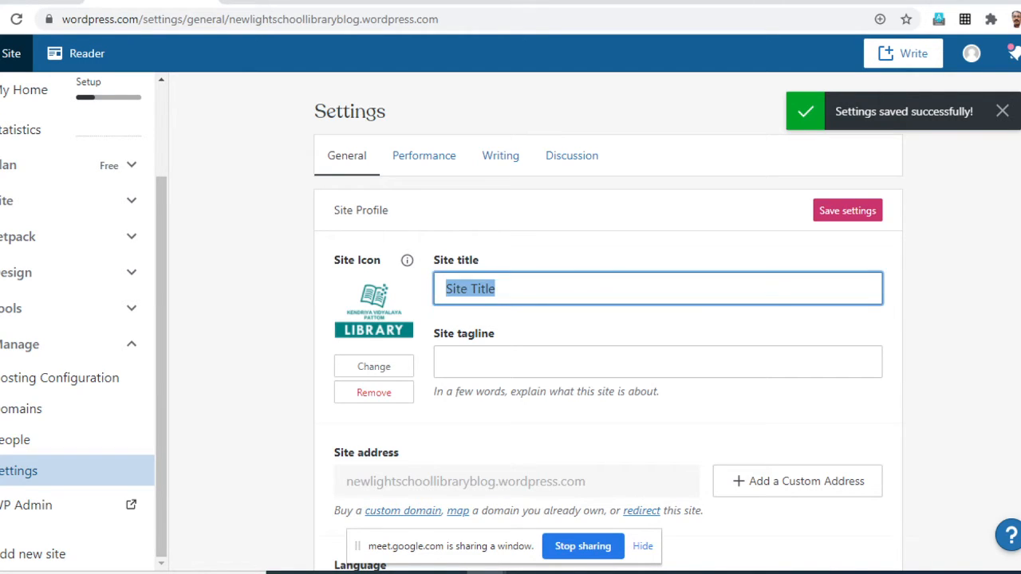
pyautogui.press('BackSpace')
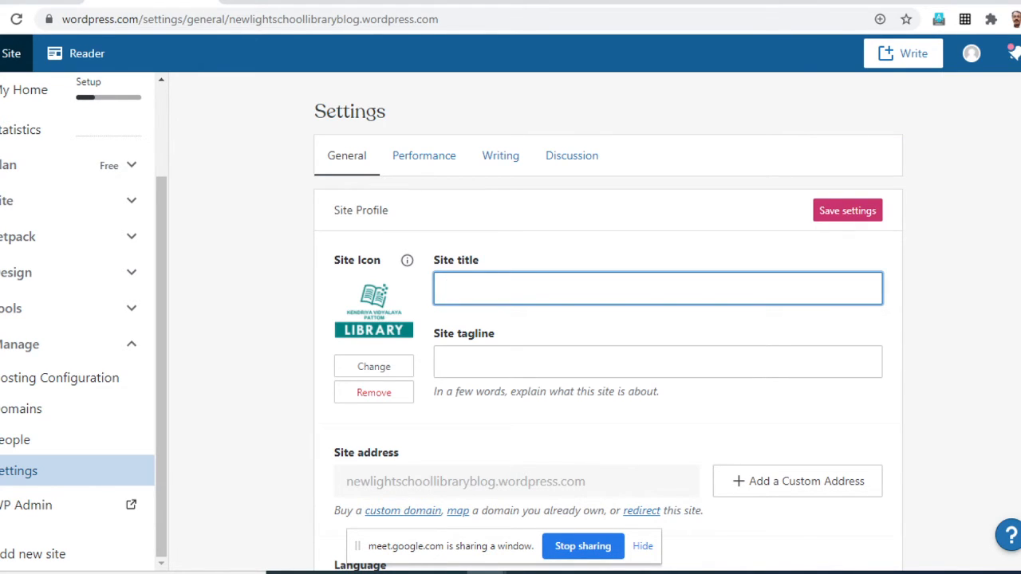
pyautogui.write('New Light School Library')
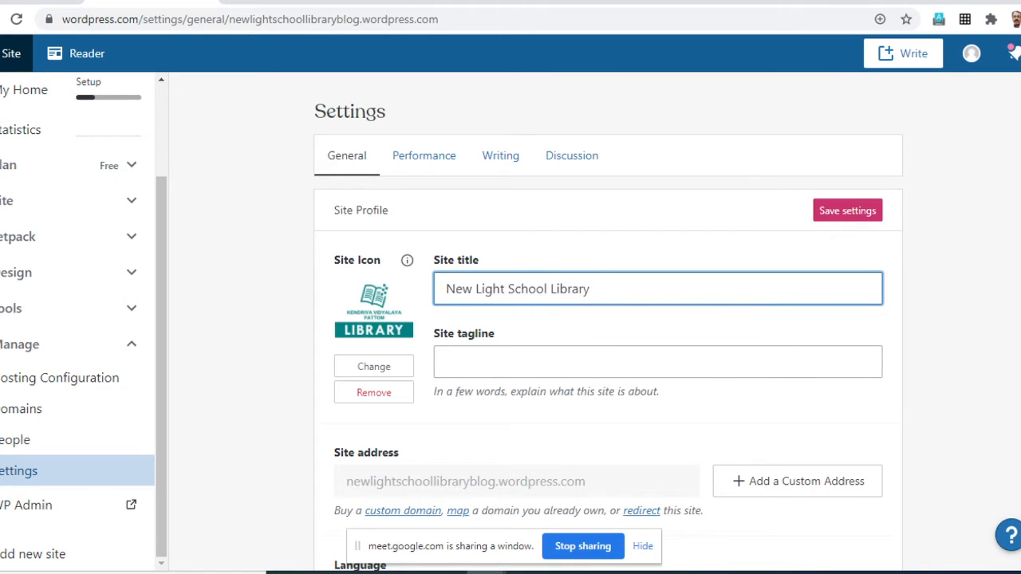
# - Enter "Read and grow!" as the site tagline
pyautogui.click(478, 362)
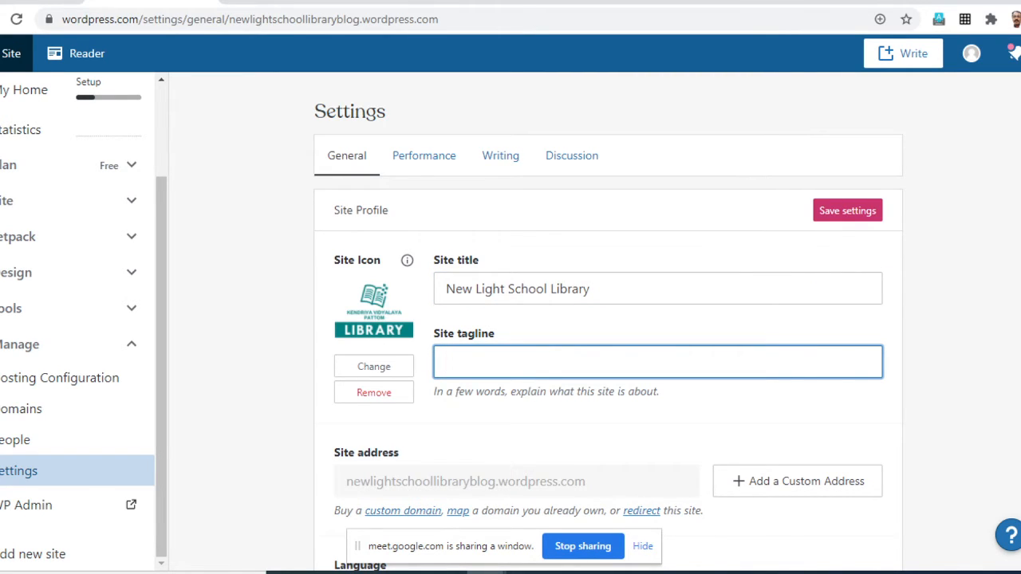
pyautogui.write('Read and grow')
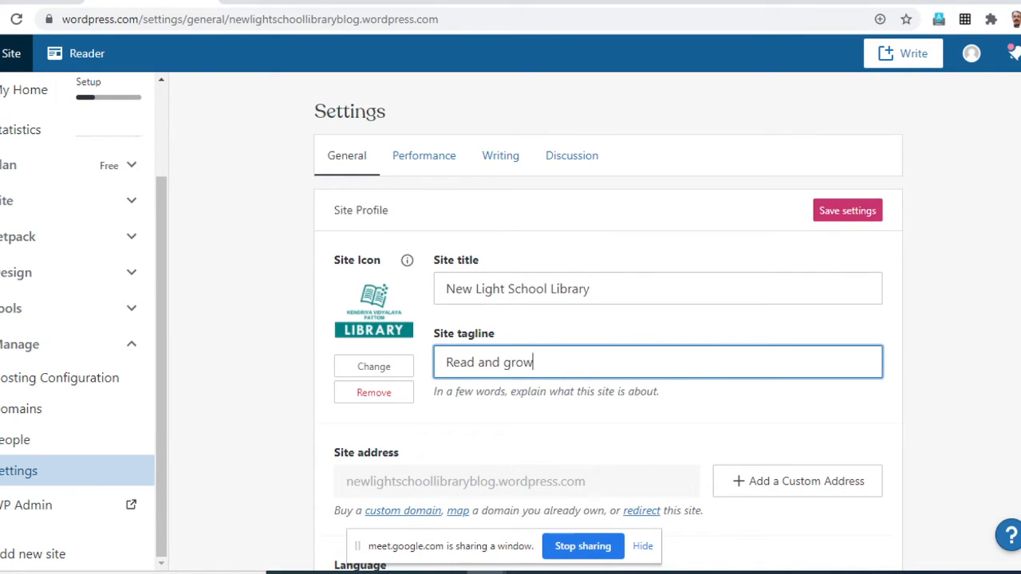
pyautogui.write('!')
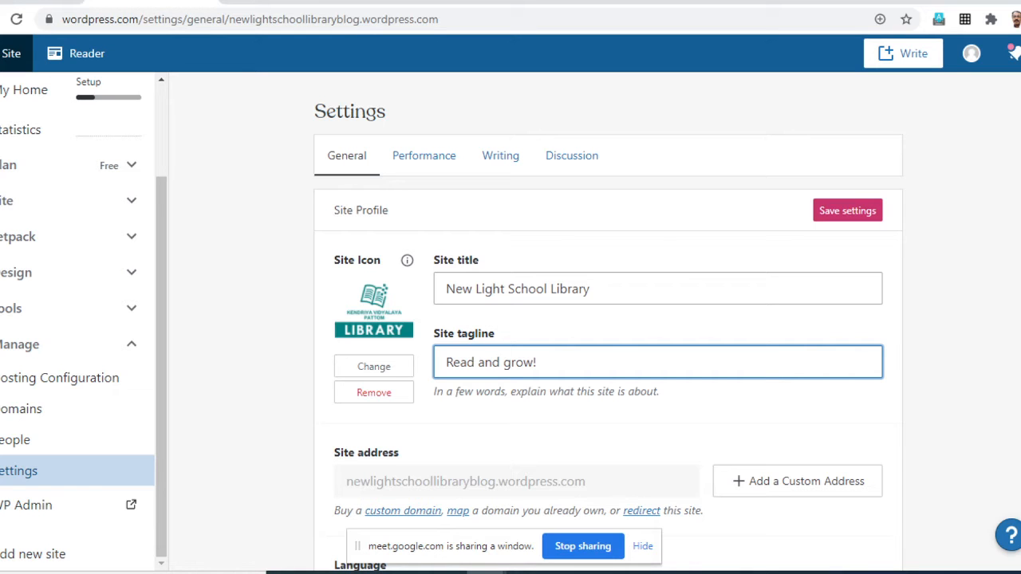
# - Review the site profile, including the site address, language and timezone settings
pyautogui.scroll(-2, 608, 320)
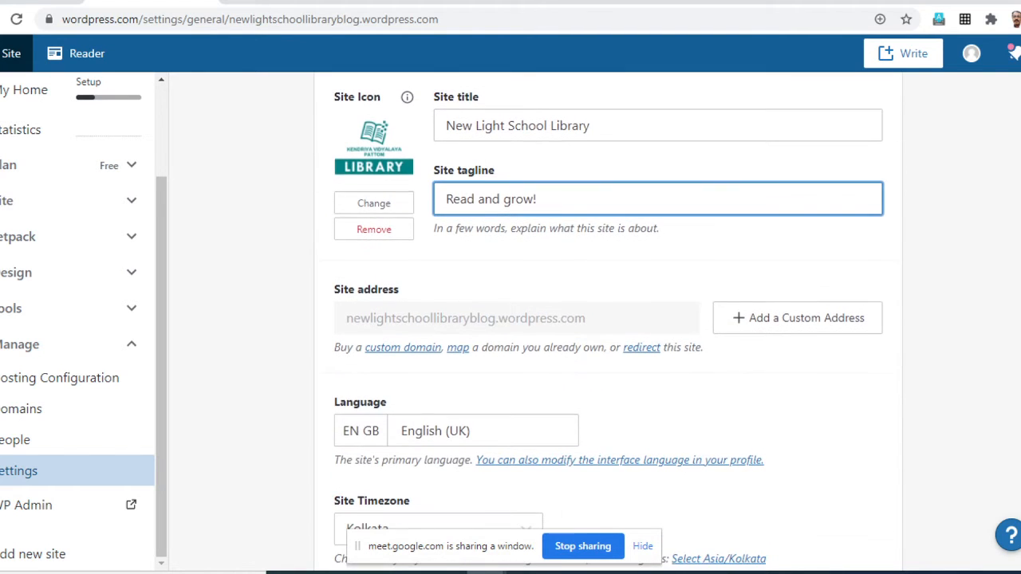
pyautogui.scroll(-2, 608, 319)
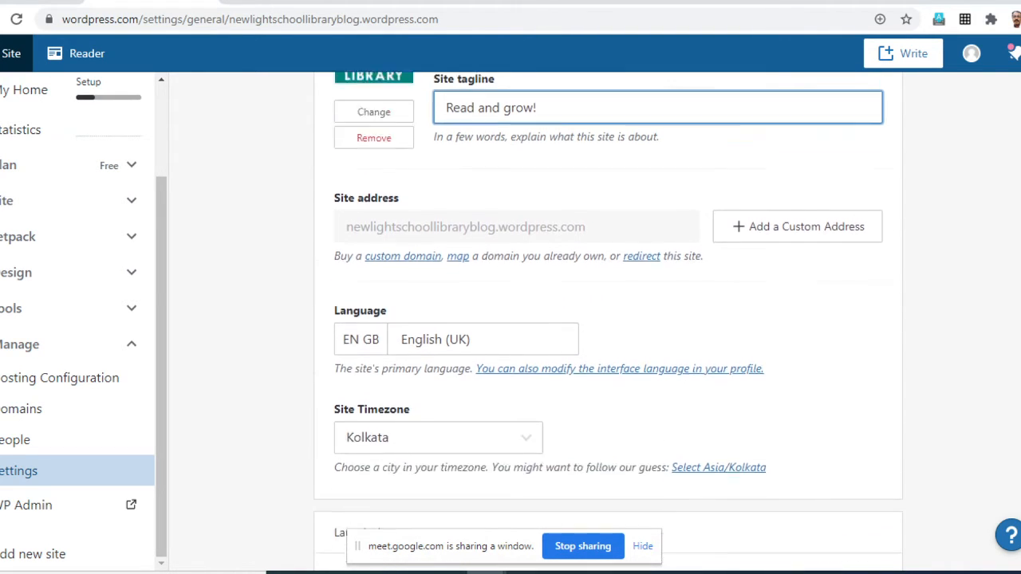
pyautogui.scroll(2, 608, 319)
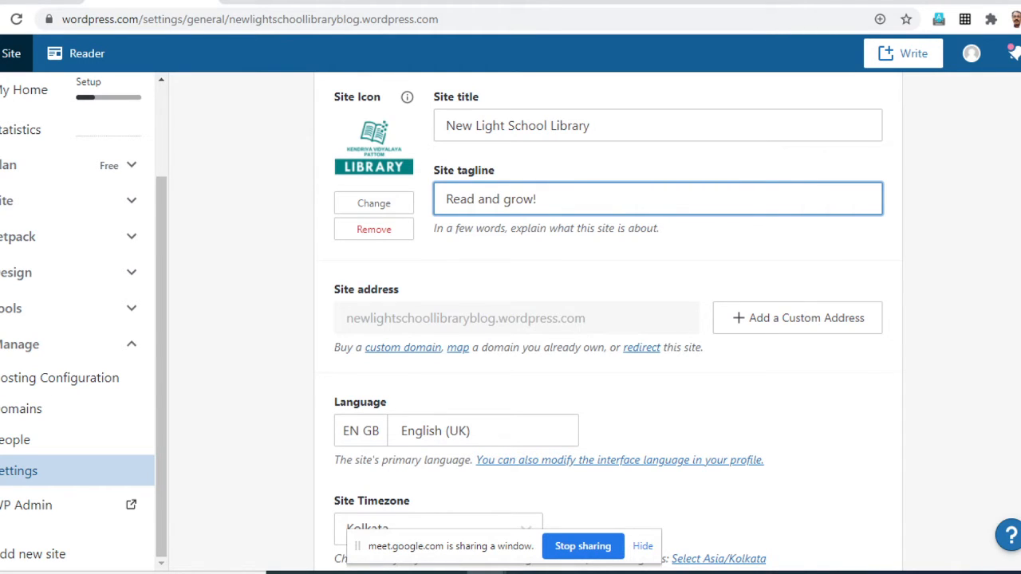
pyautogui.scroll(2, 608, 319)
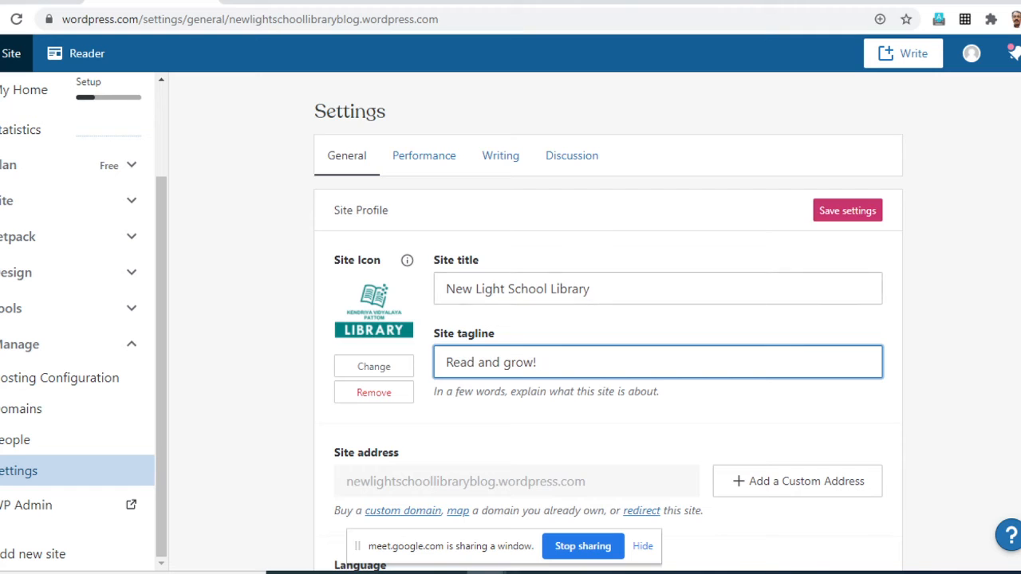
pyautogui.scroll(-1, 607, 319)
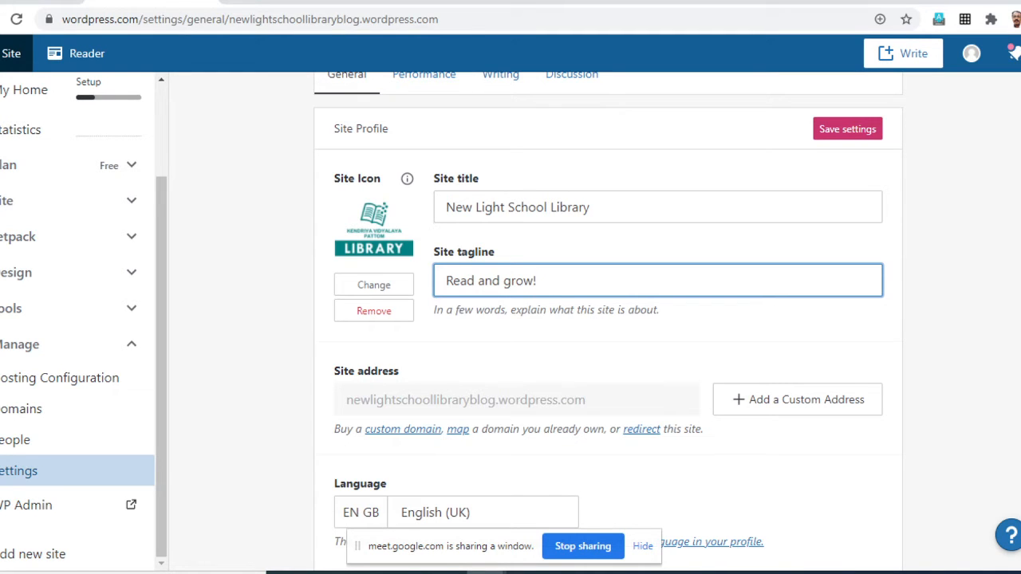
# - Choose Kolkata as the site timezone in the general settings
pyautogui.scroll(-2, 606, 319)
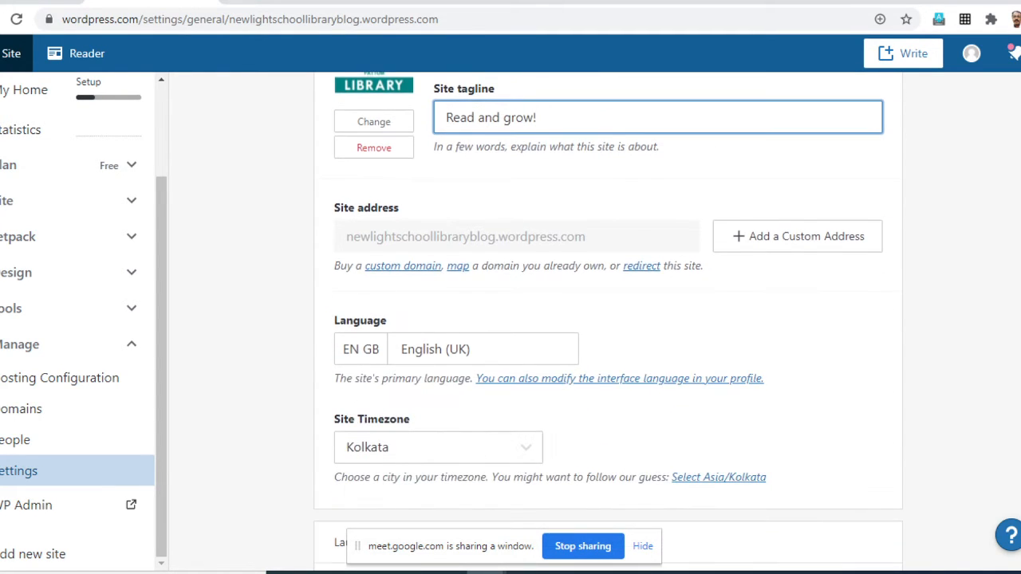
pyautogui.scroll(3, 606, 319)
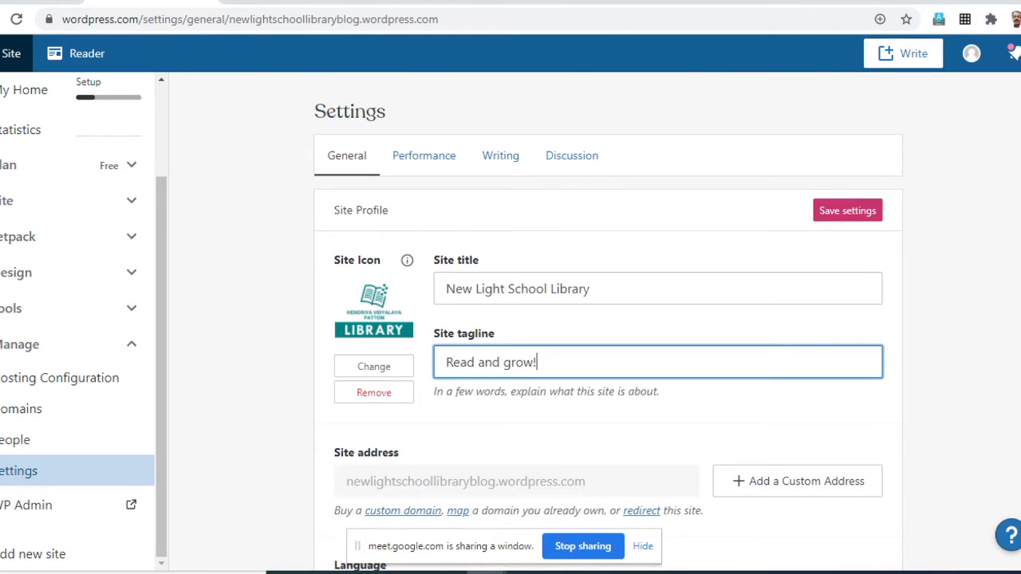
pyautogui.scroll(-1, 606, 319)
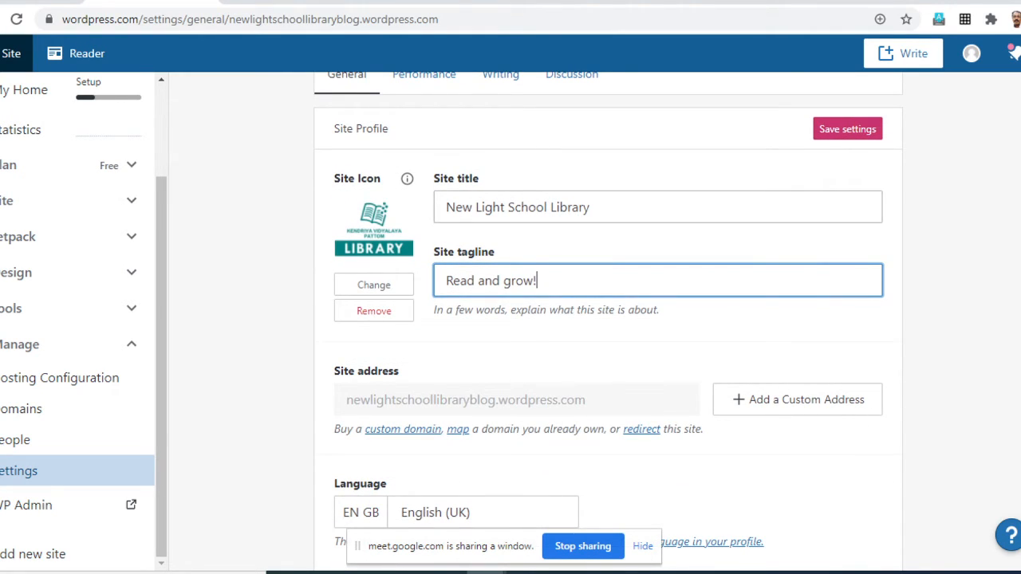
pyautogui.scroll(-2, 606, 319)
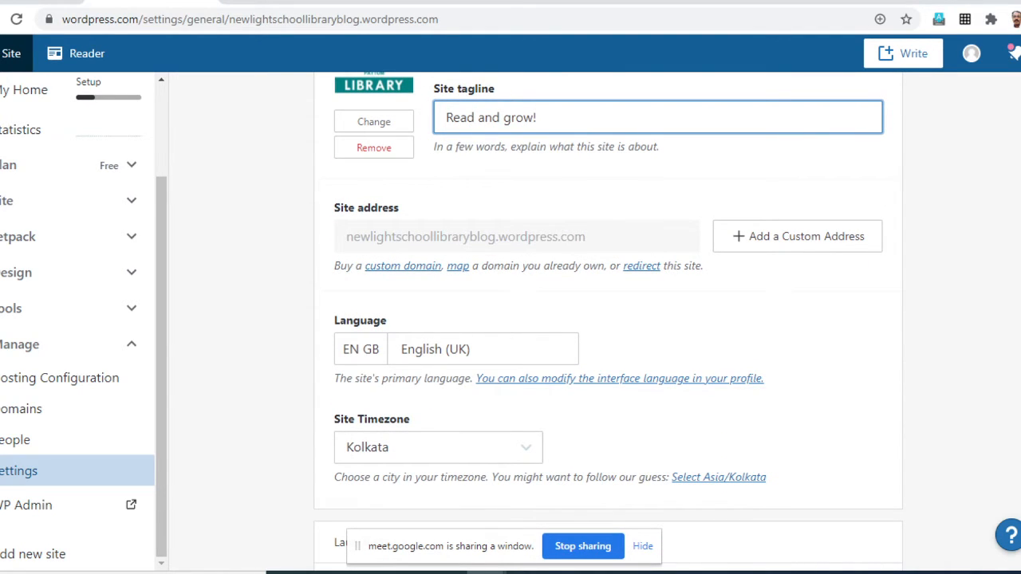
pyautogui.scroll(-1, 606, 319)
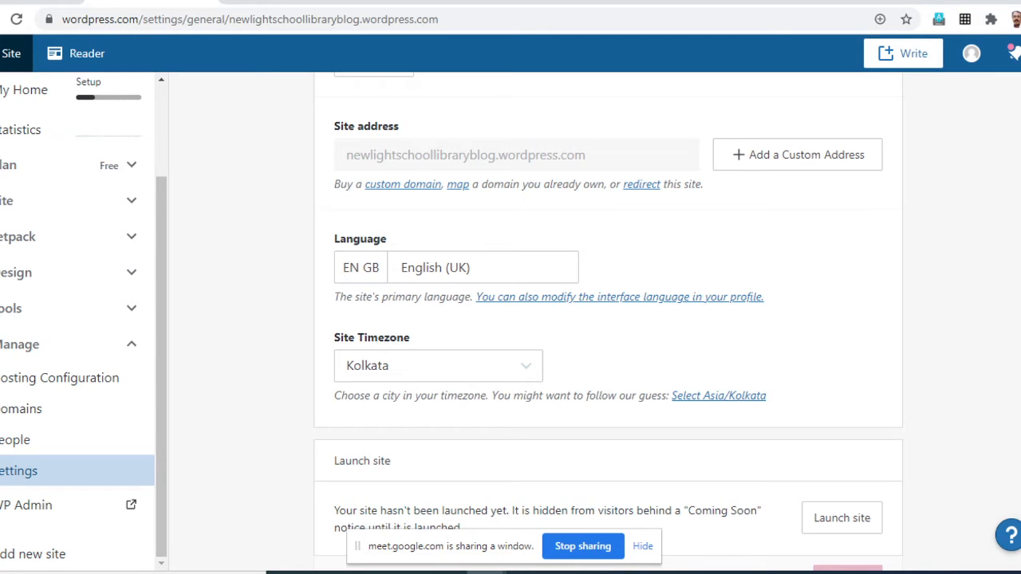
pyautogui.scroll(-1, 607, 319)
pyautogui.scroll(-1, 606, 319)
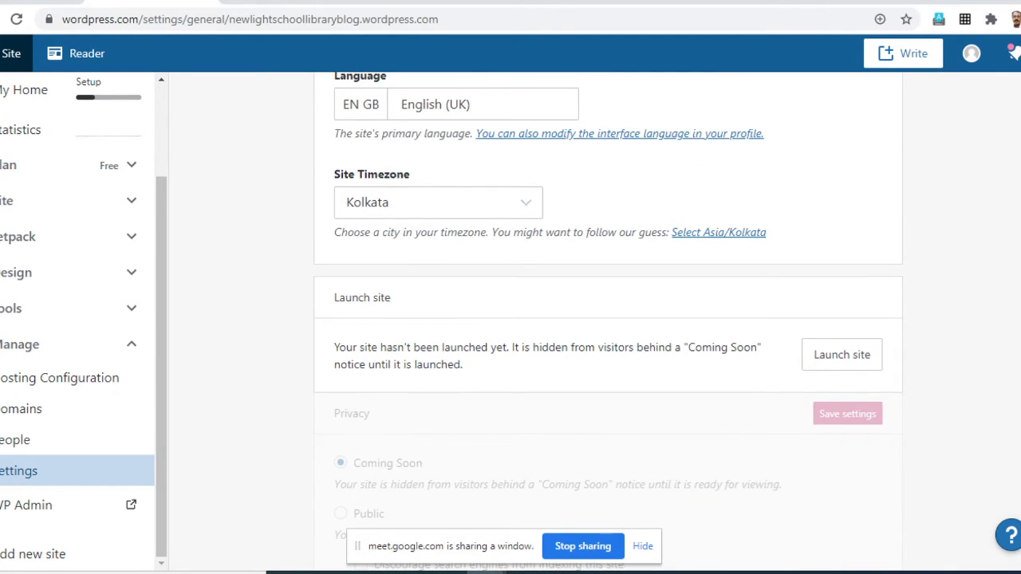
pyautogui.click(438, 203)
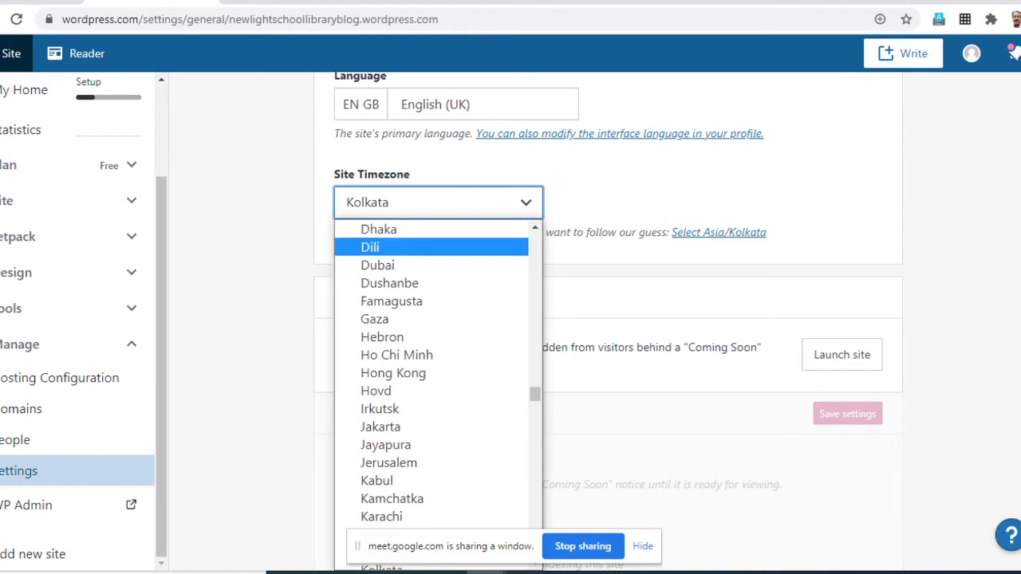
pyautogui.scroll(-4, 393, 373)
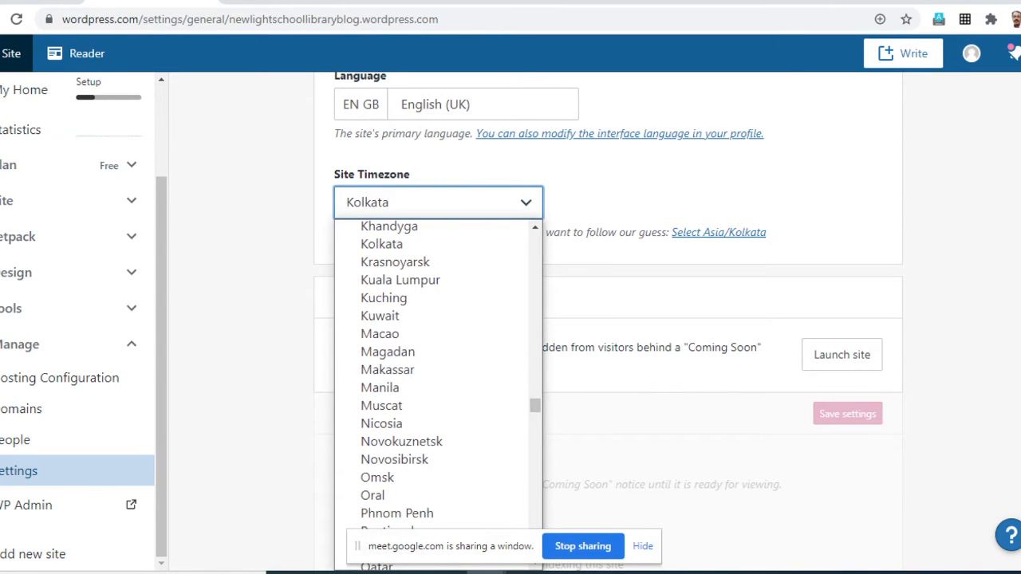
pyautogui.click(383, 246)
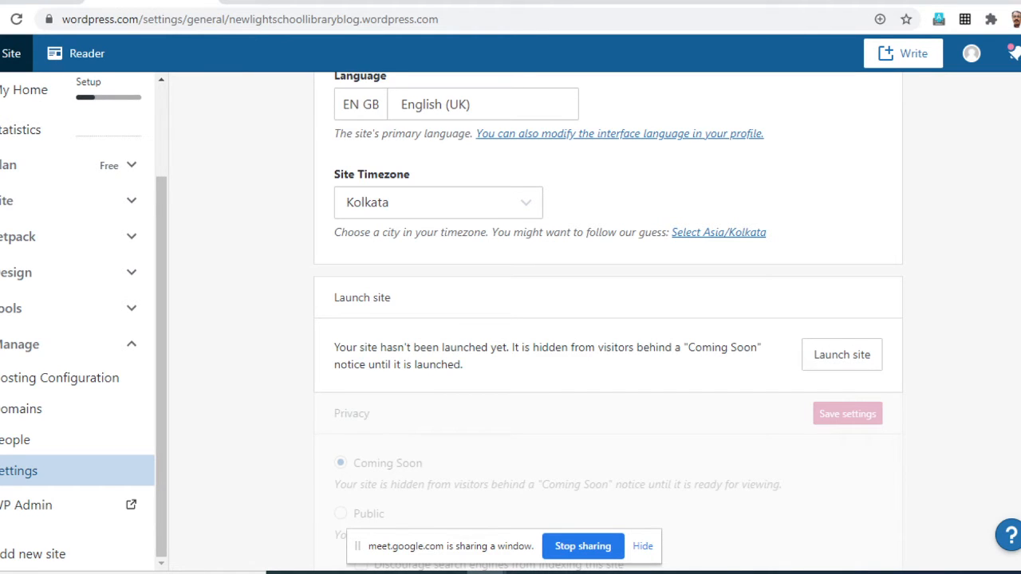
# - Examine the launch, privacy, footer credit and site tools sections of the general settings
pyautogui.scroll(-2, 608, 319)
pyautogui.scroll(1, 608, 319)
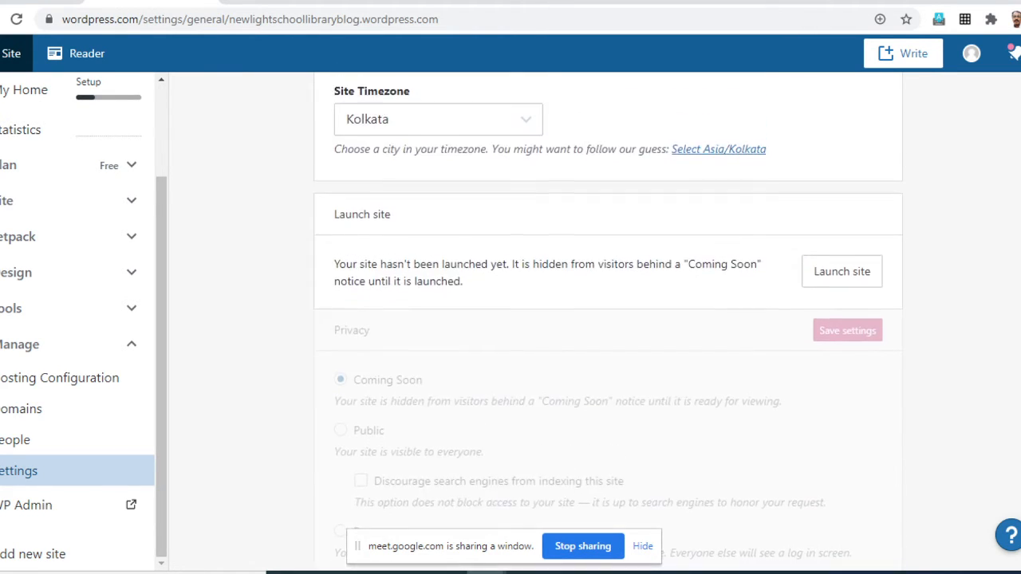
pyautogui.scroll(-4, 608, 319)
pyautogui.scroll(3, 608, 319)
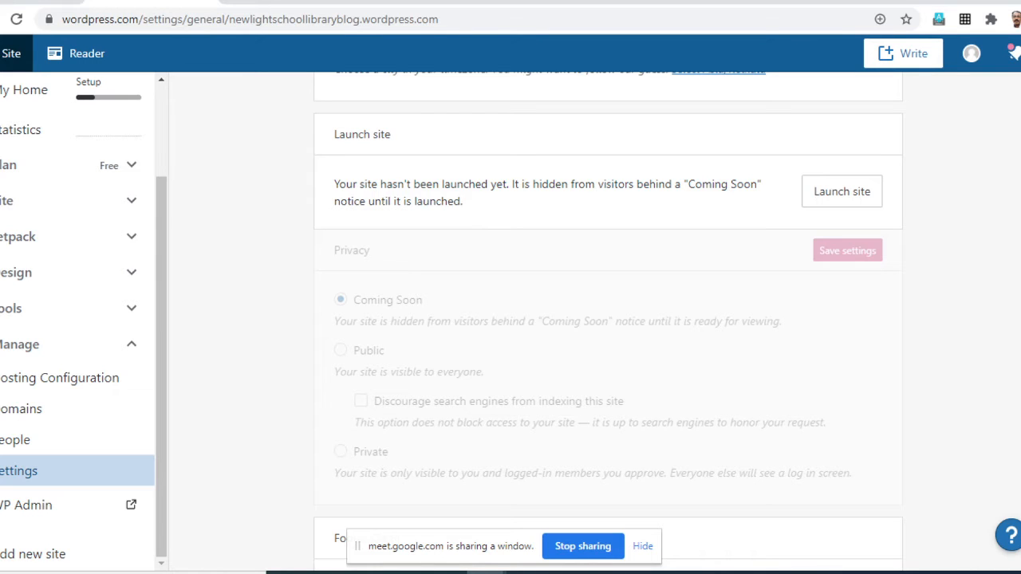
pyautogui.scroll(-5, 608, 320)
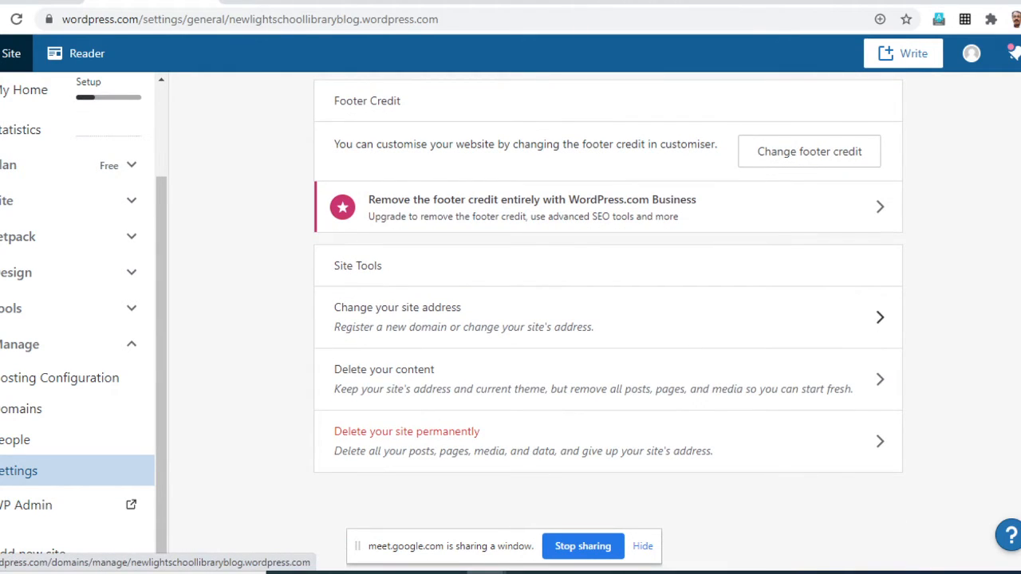
pyautogui.scroll(1, 608, 319)
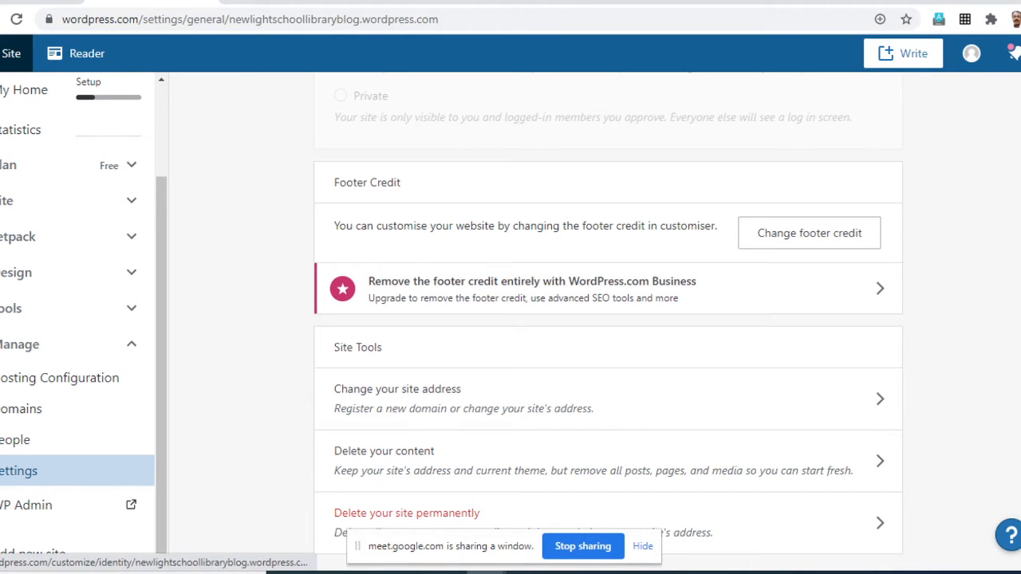
pyautogui.scroll(-2, 608, 319)
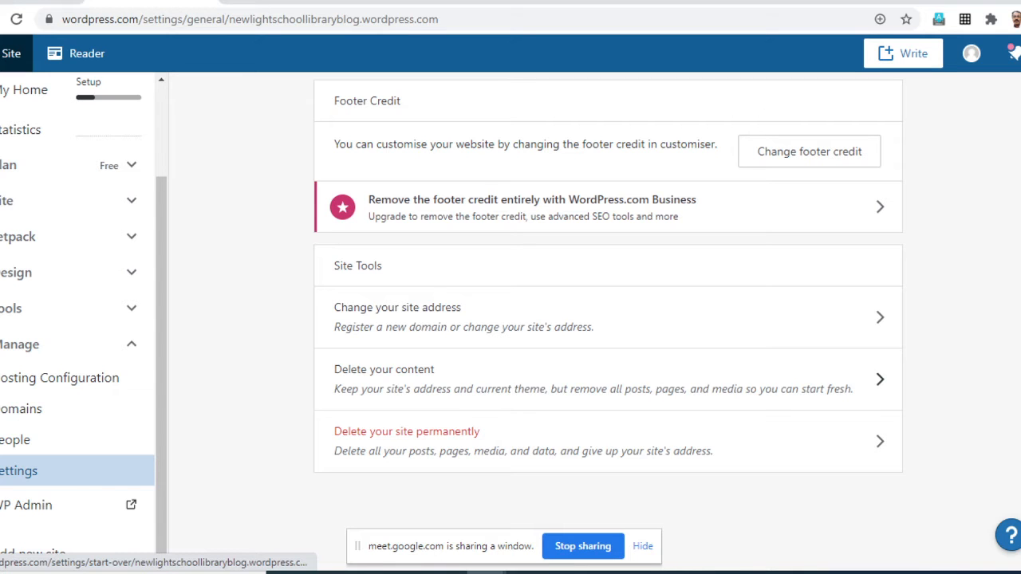
pyautogui.scroll(9, 607, 317)
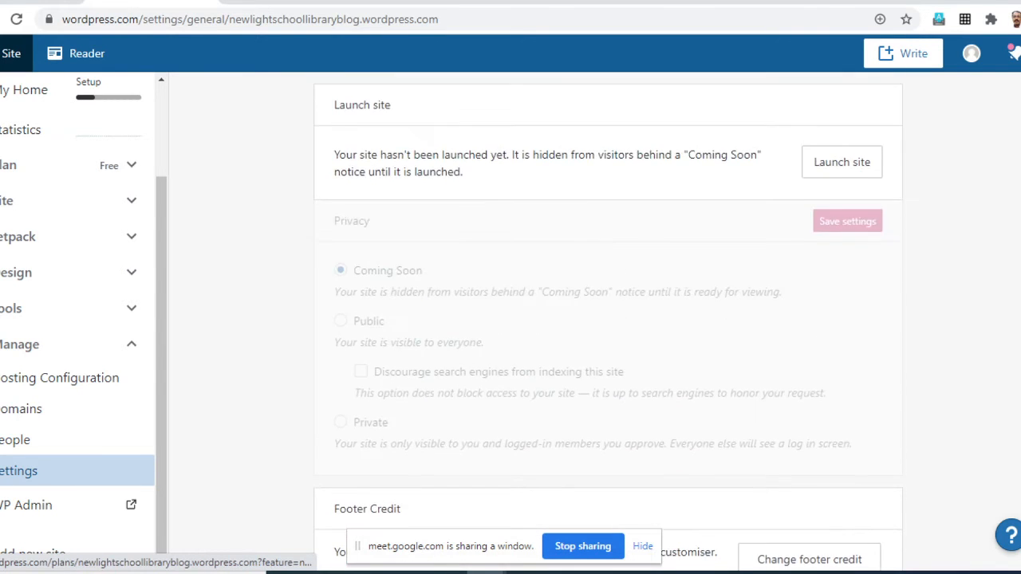
# - Apply English (UK) as the site's primary language
pyautogui.scroll(1, 510, 317)
pyautogui.click(510, 318)
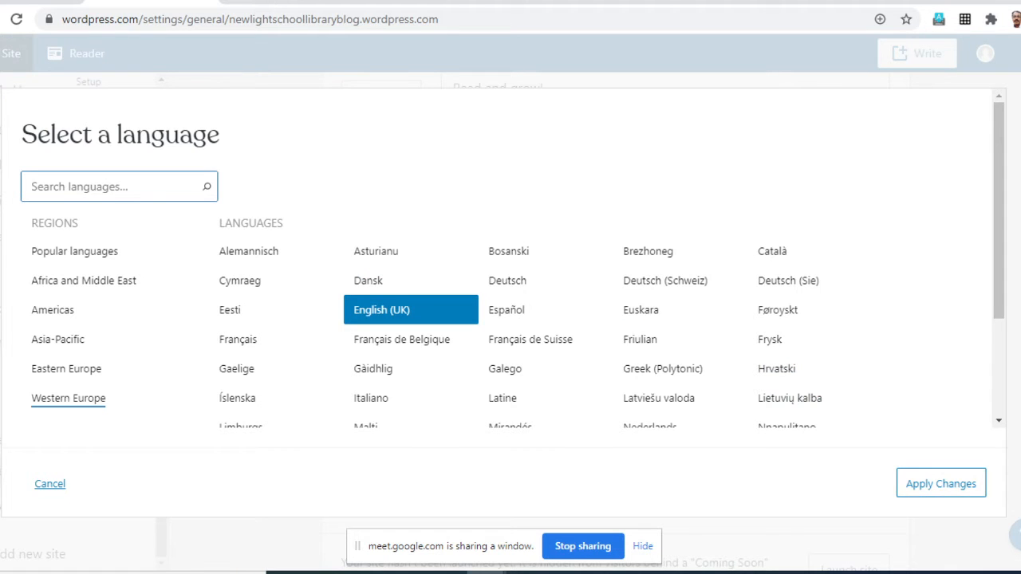
pyautogui.click(941, 483)
# - Go over the general settings once more, from the site deletion tools back to the site profile and language
pyautogui.scroll(-10, 606, 319)
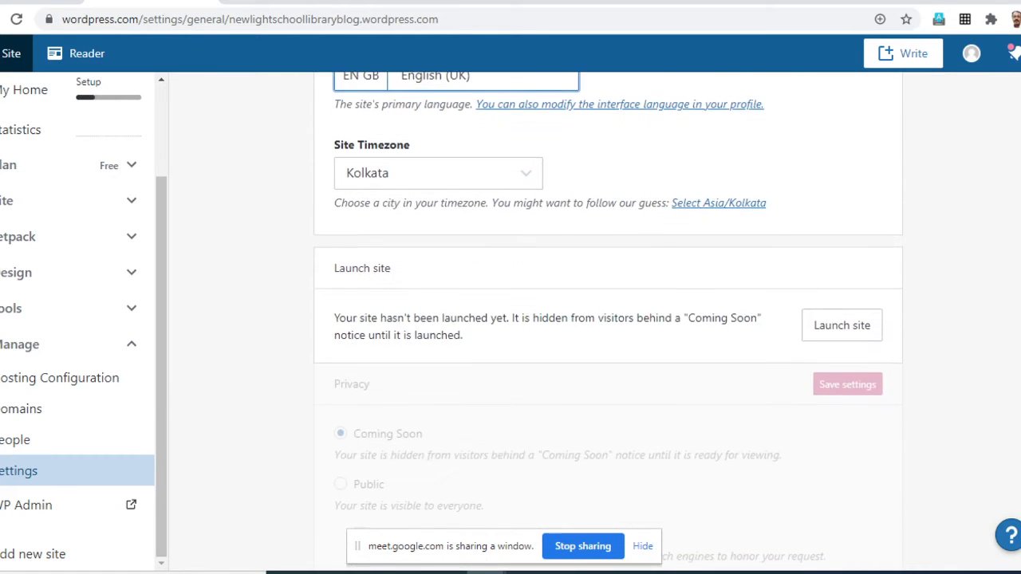
pyautogui.scroll(-1, 606, 320)
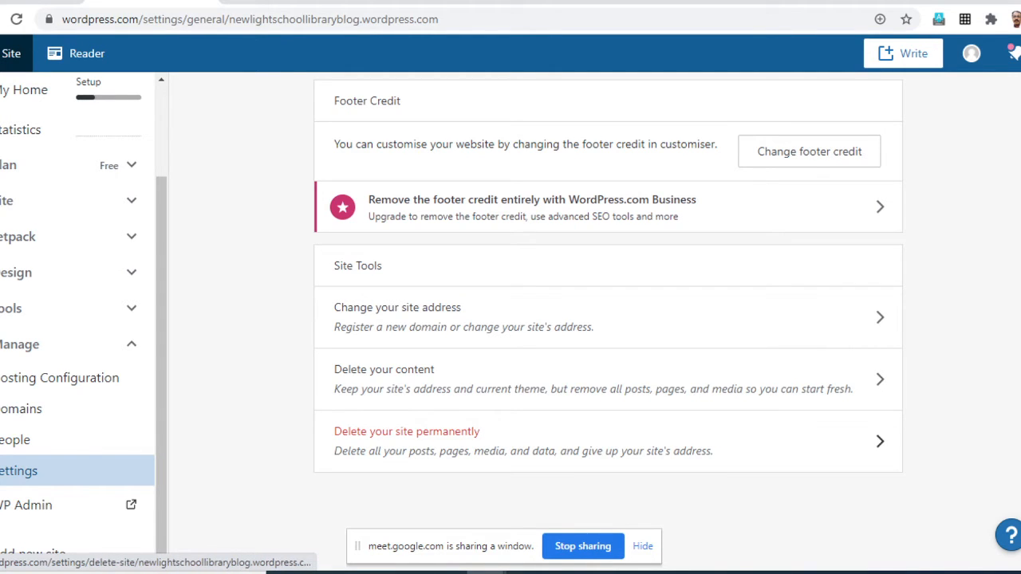
pyautogui.scroll(2, 608, 319)
pyautogui.scroll(5, 608, 319)
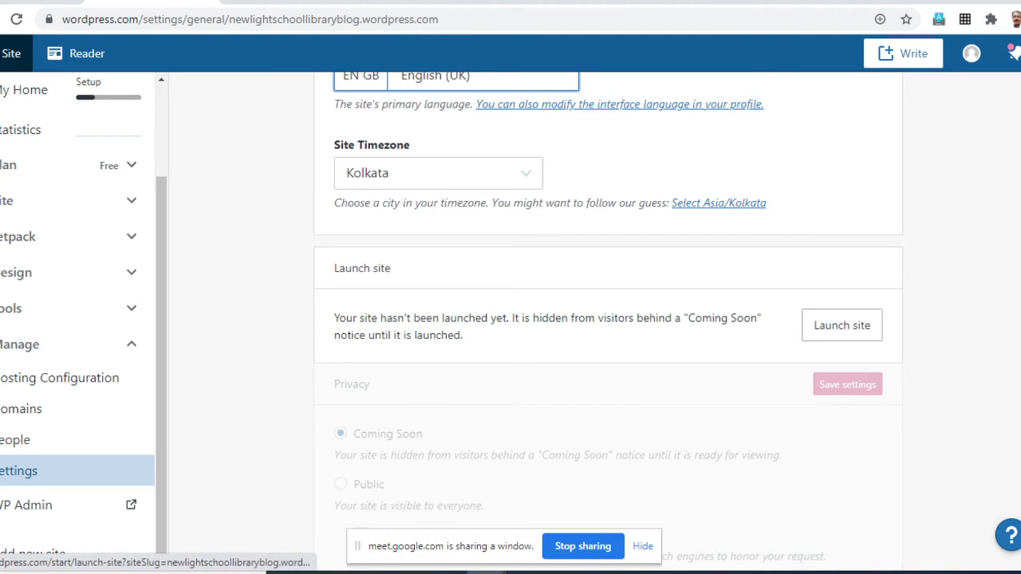
pyautogui.scroll(6, 607, 319)
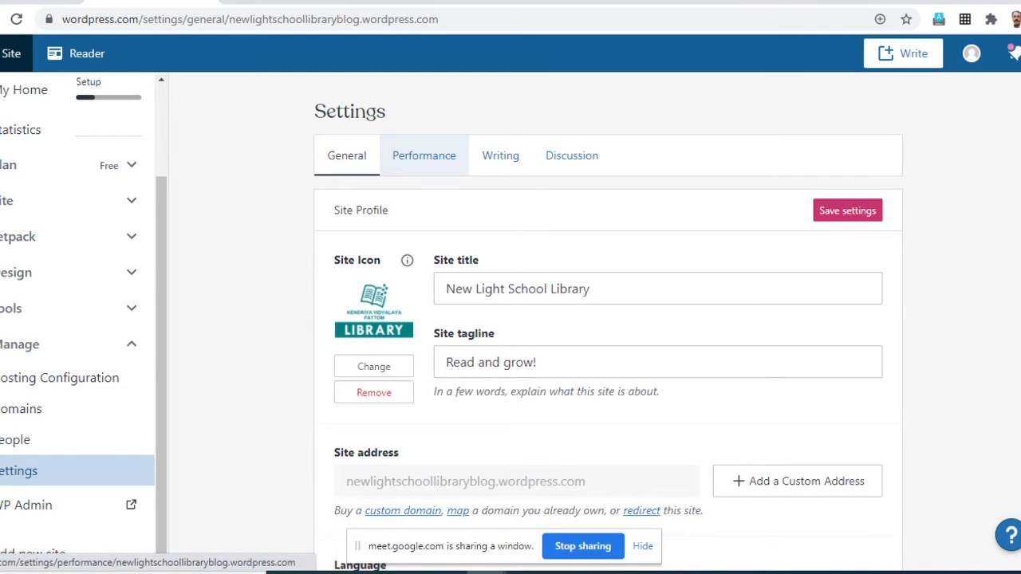
pyautogui.scroll(-1, 479, 511)
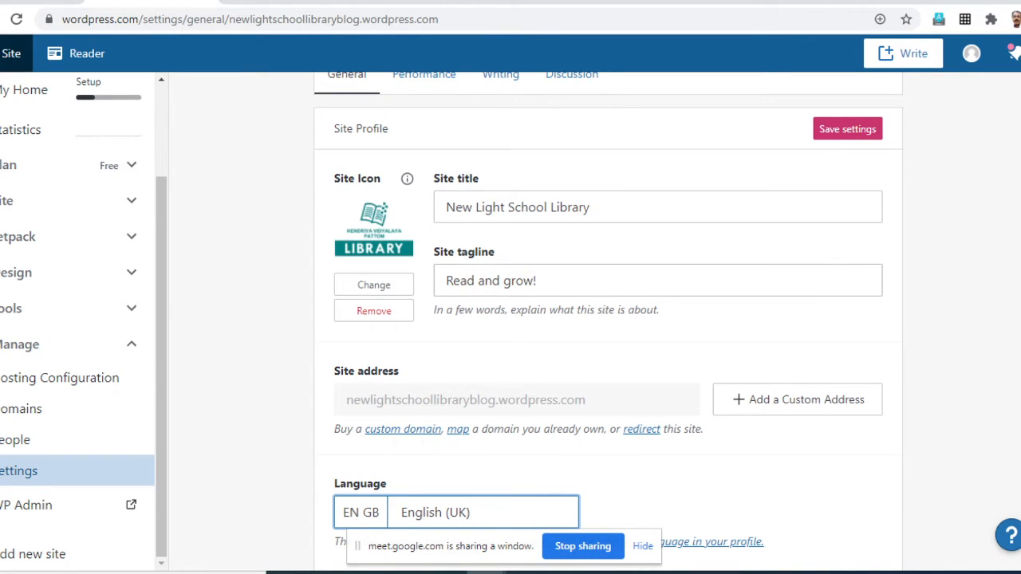
pyautogui.scroll(-3, 608, 319)
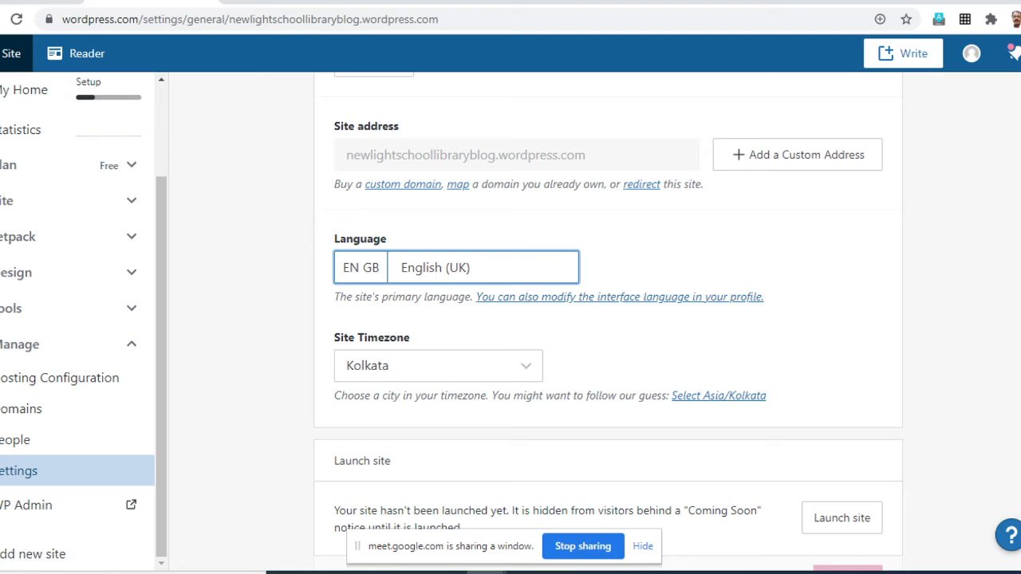
# - Start launching the site, leaving the settings page with its changes unsaved, and continue with the free site instead of a paid plan
pyautogui.scroll(-2, 608, 319)
pyautogui.scroll(-1, 607, 319)
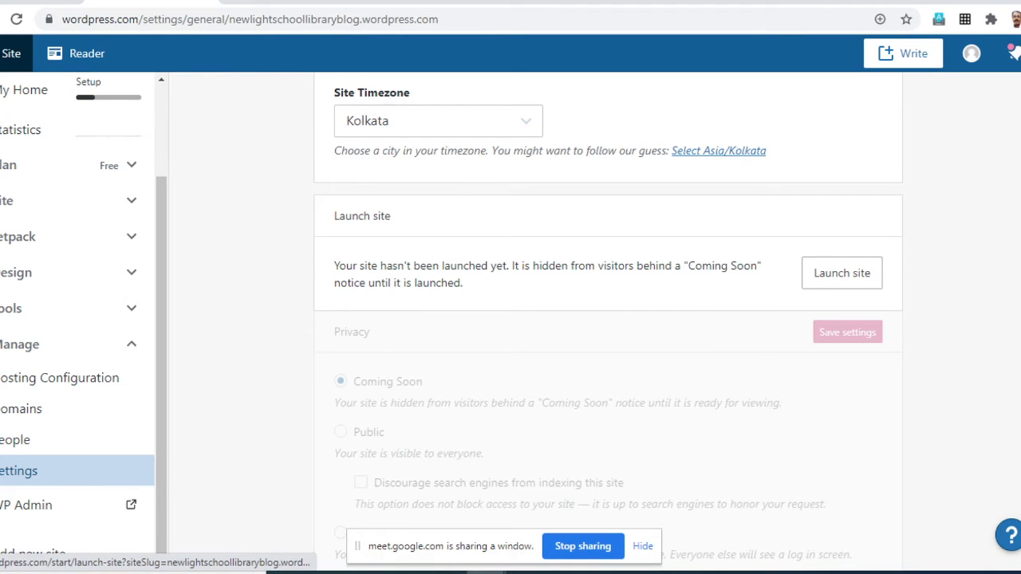
pyautogui.click(841, 273)
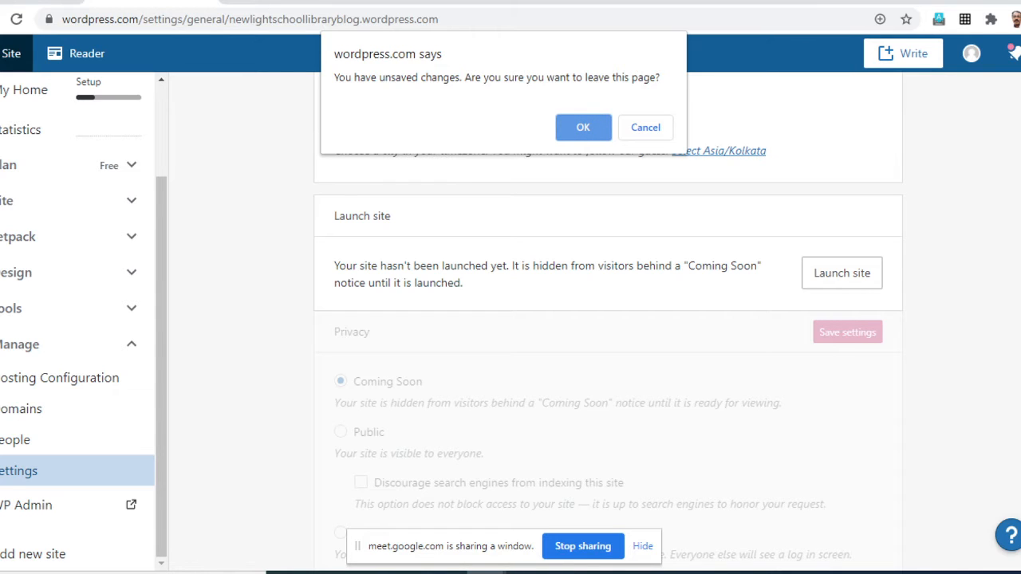
pyautogui.press('Return')
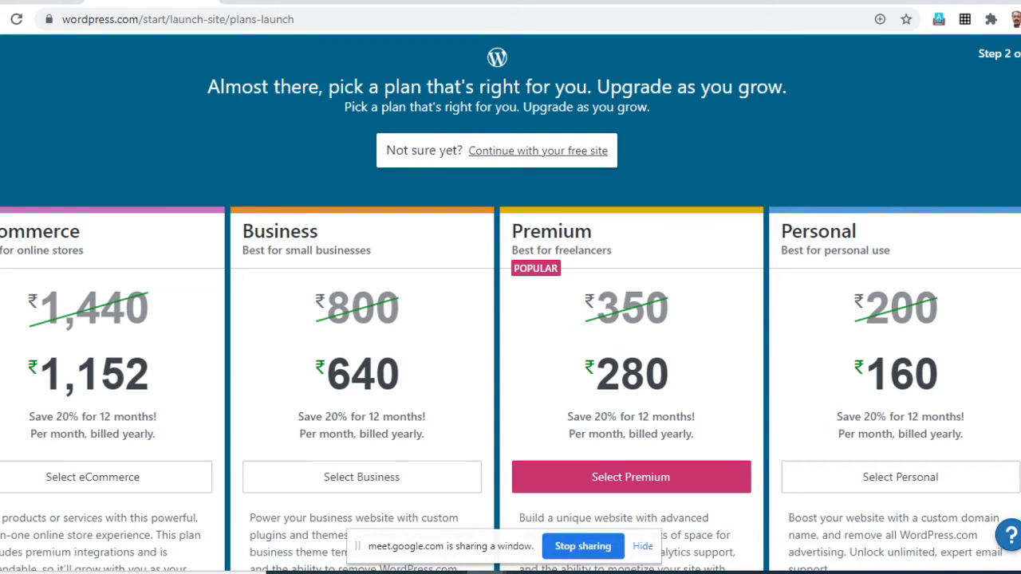
pyautogui.click(537, 151)
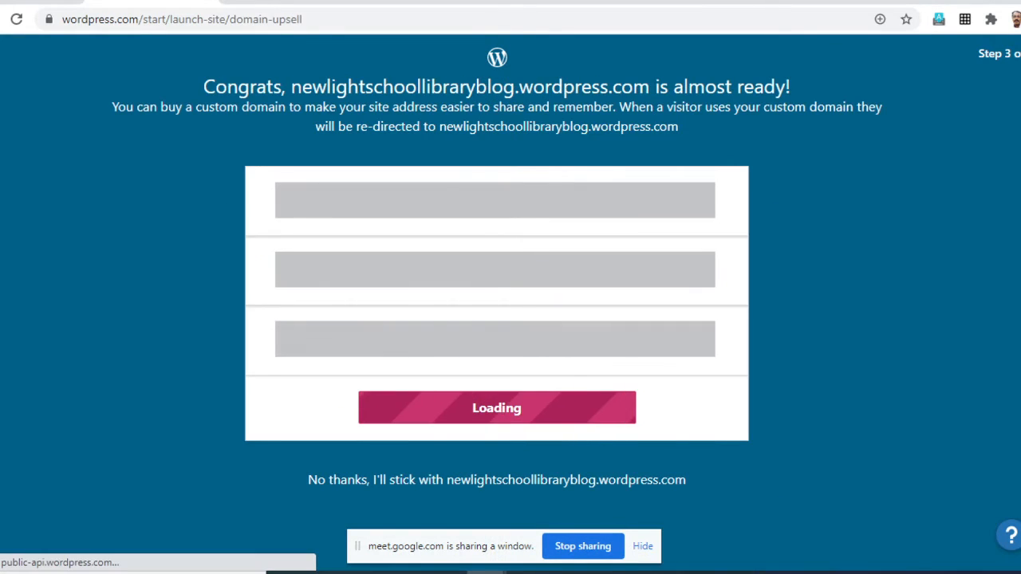
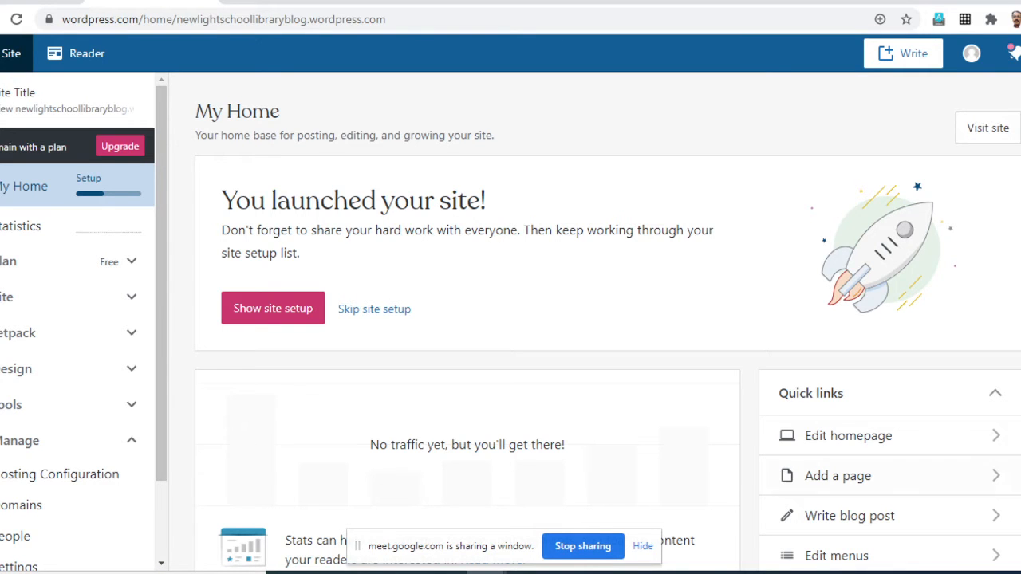
# - Open the site's writing settings from the launched blog's home page
pyautogui.scroll(-10, 526, 320)
pyautogui.scroll(10, 527, 319)
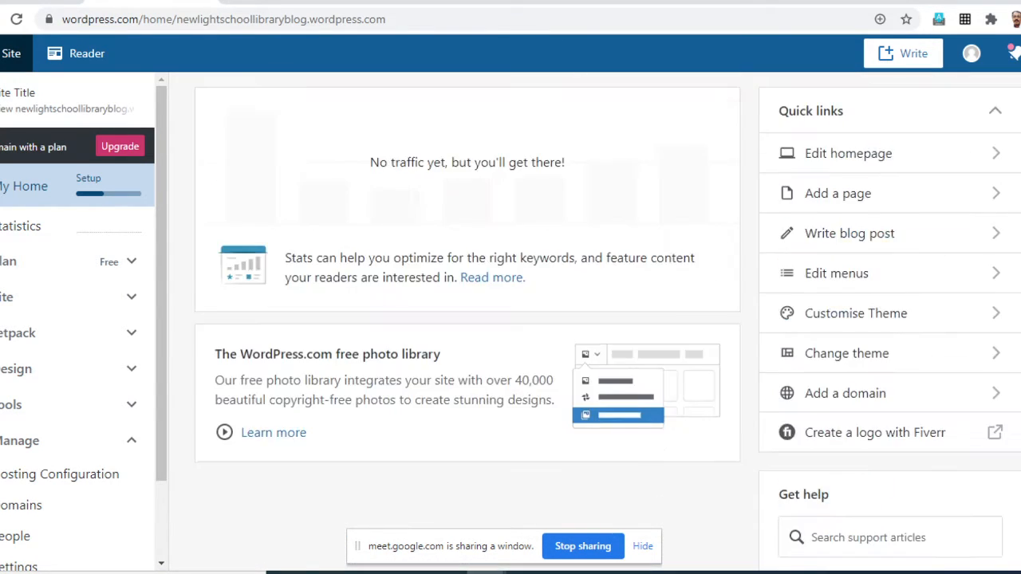
pyautogui.scroll(-5, 79, 443)
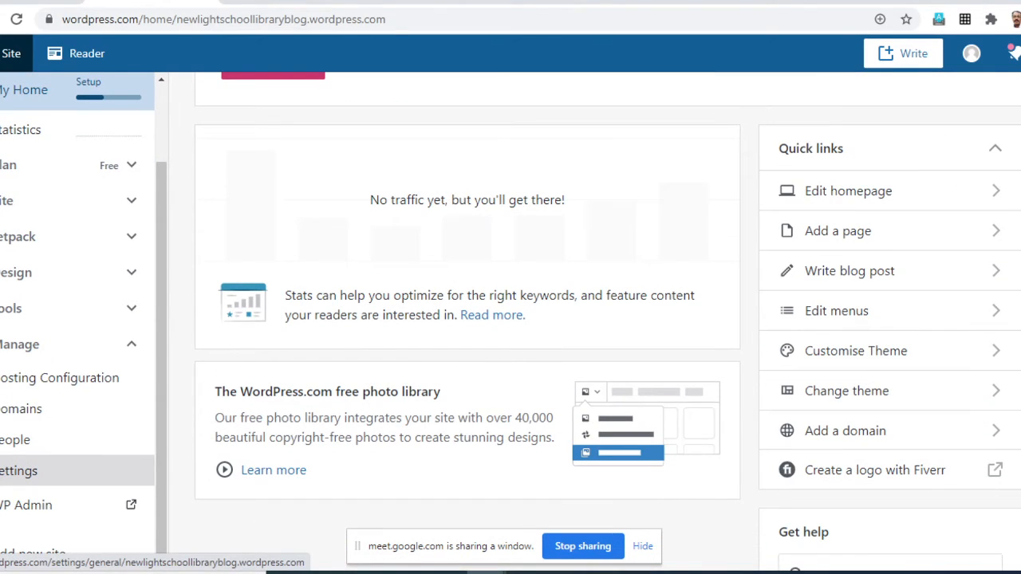
pyautogui.scroll(-2, 48, 463)
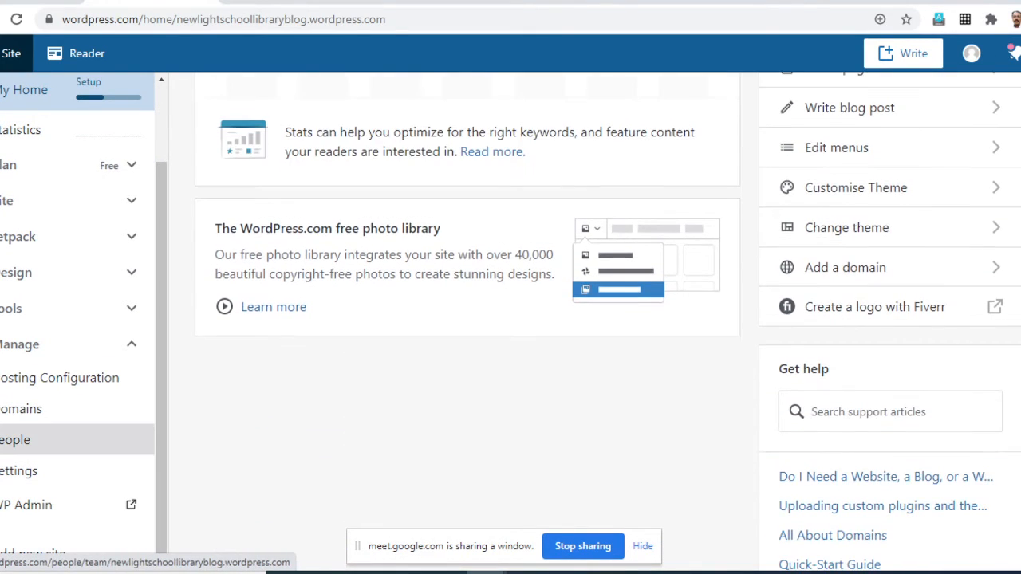
pyautogui.scroll(5, 47, 463)
pyautogui.scroll(3, 48, 463)
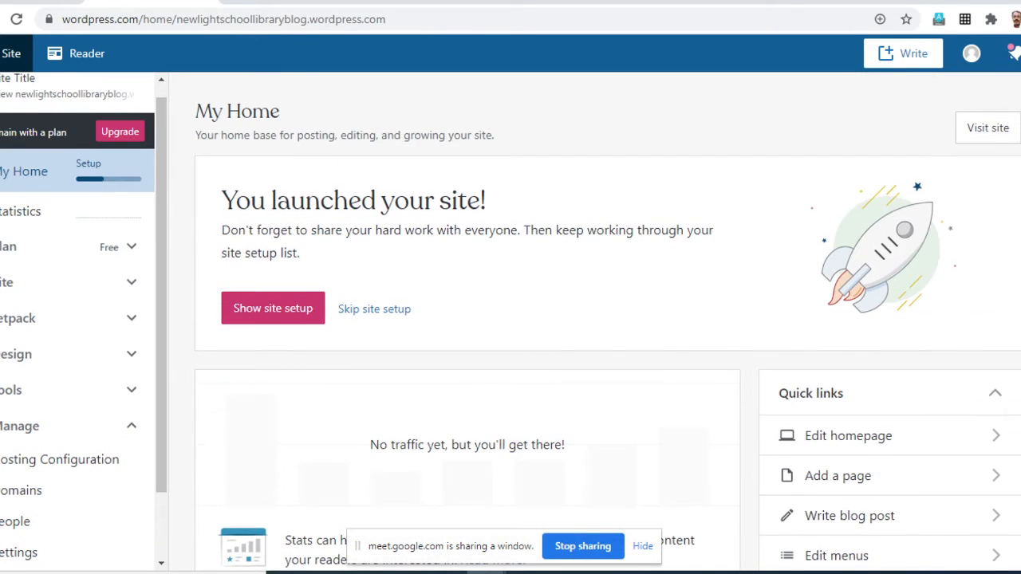
pyautogui.scroll(-4, 48, 359)
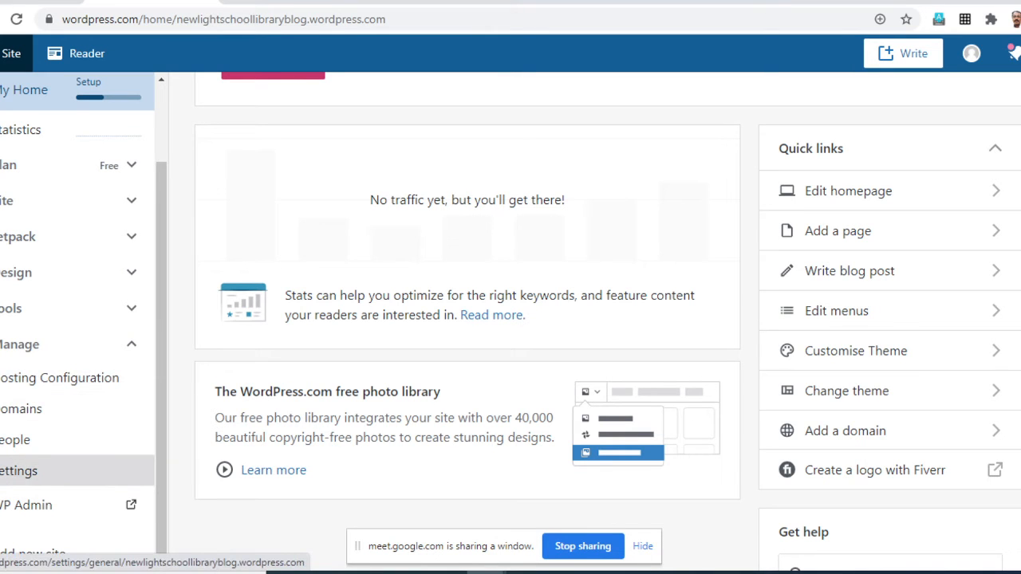
pyautogui.click(24, 470)
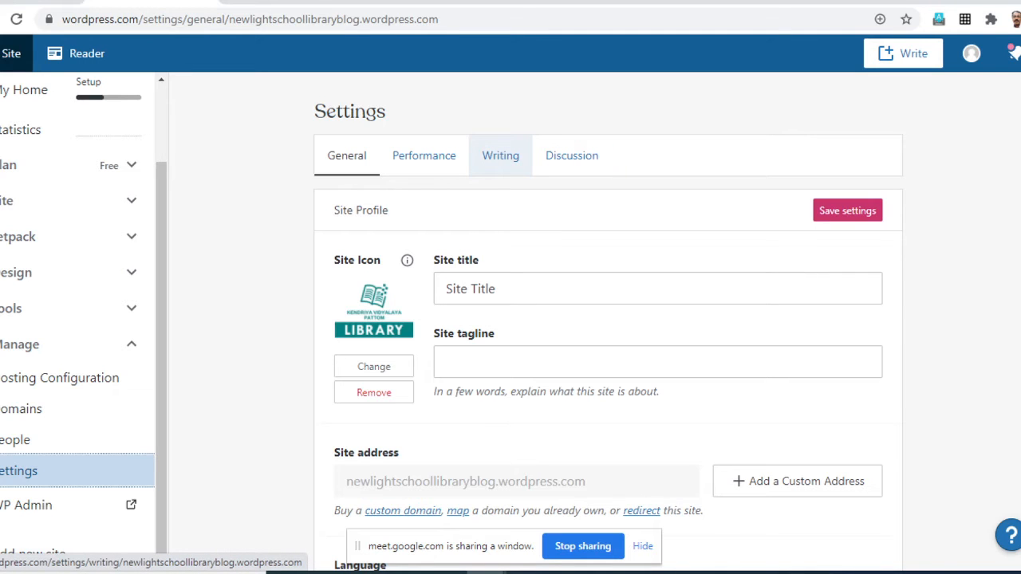
pyautogui.click(500, 155)
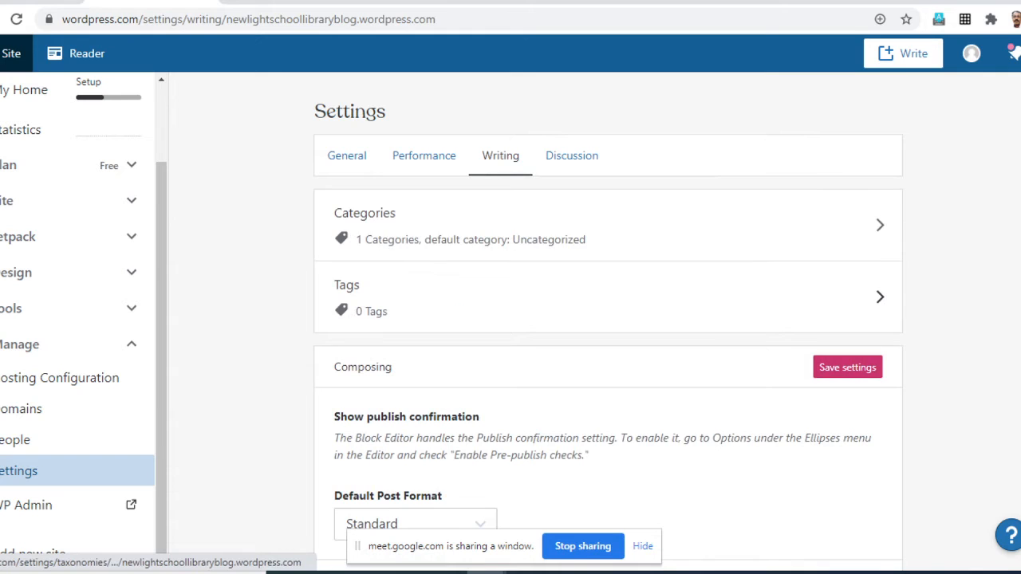
# - Expand the date and time format section of the writing settings and choose the 26/12/2020 (d/m/Y) date format
pyautogui.scroll(-1, 607, 319)
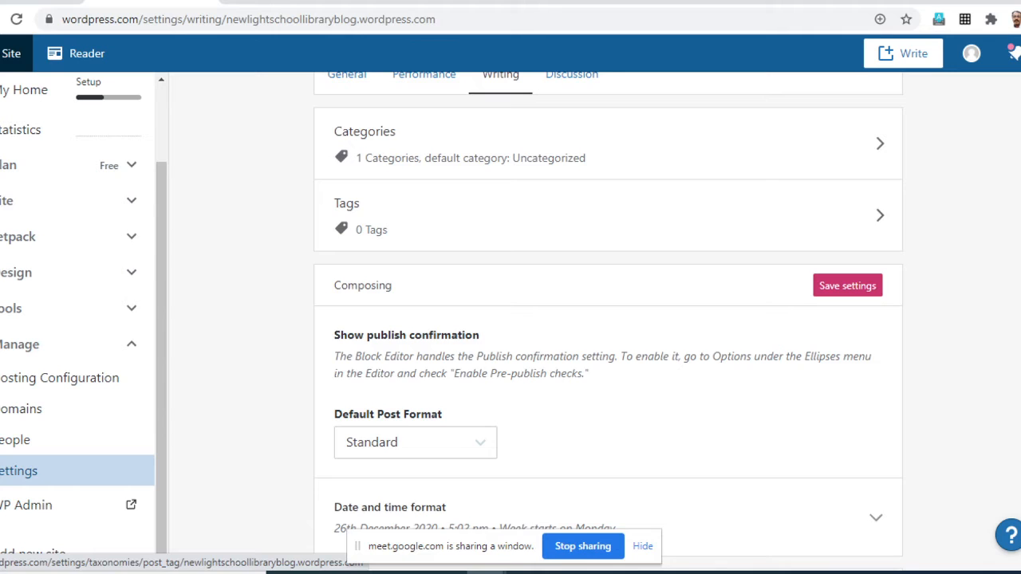
pyautogui.scroll(-3, 606, 216)
pyautogui.scroll(-2, 608, 319)
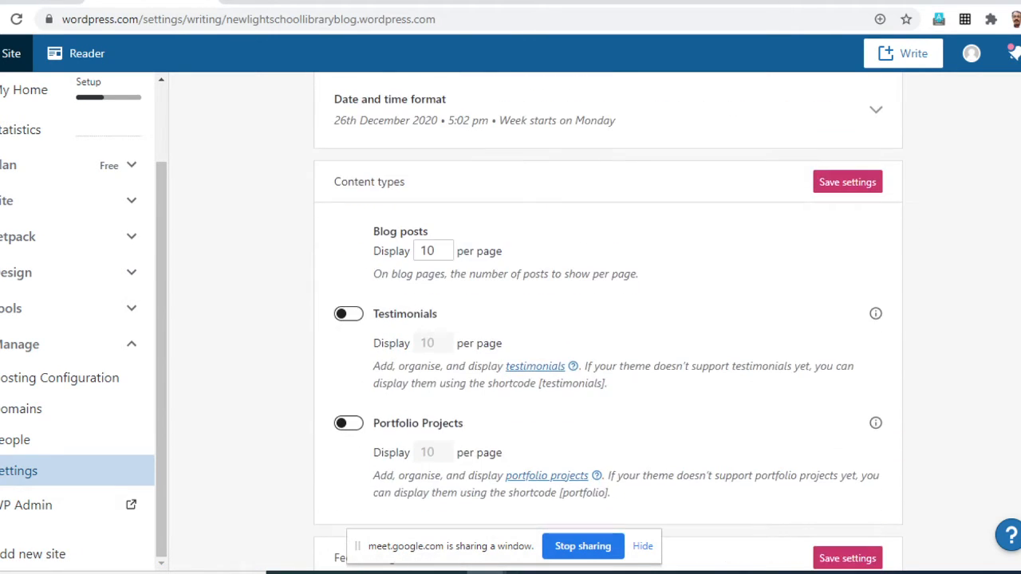
pyautogui.scroll(1, 608, 319)
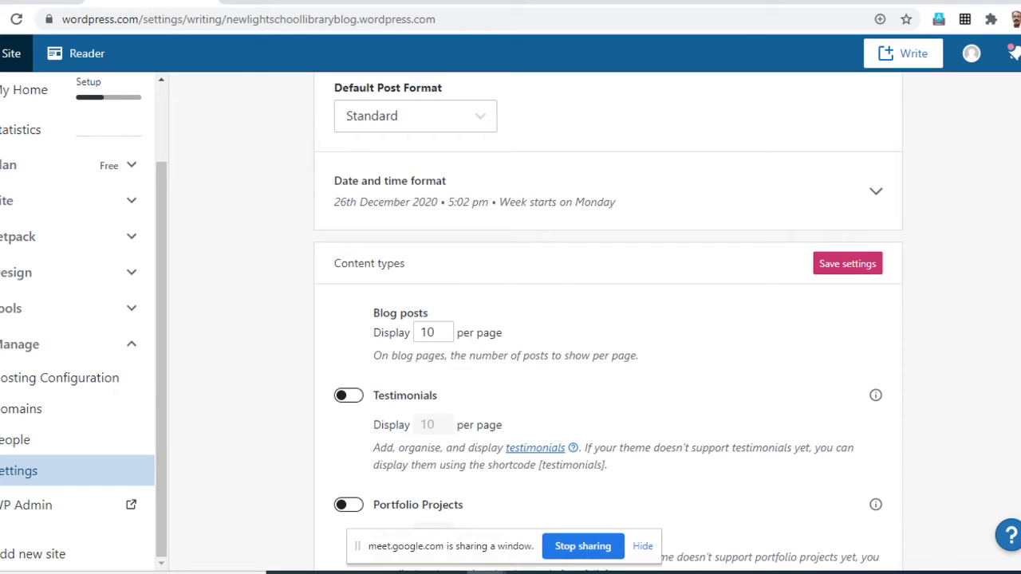
pyautogui.click(876, 191)
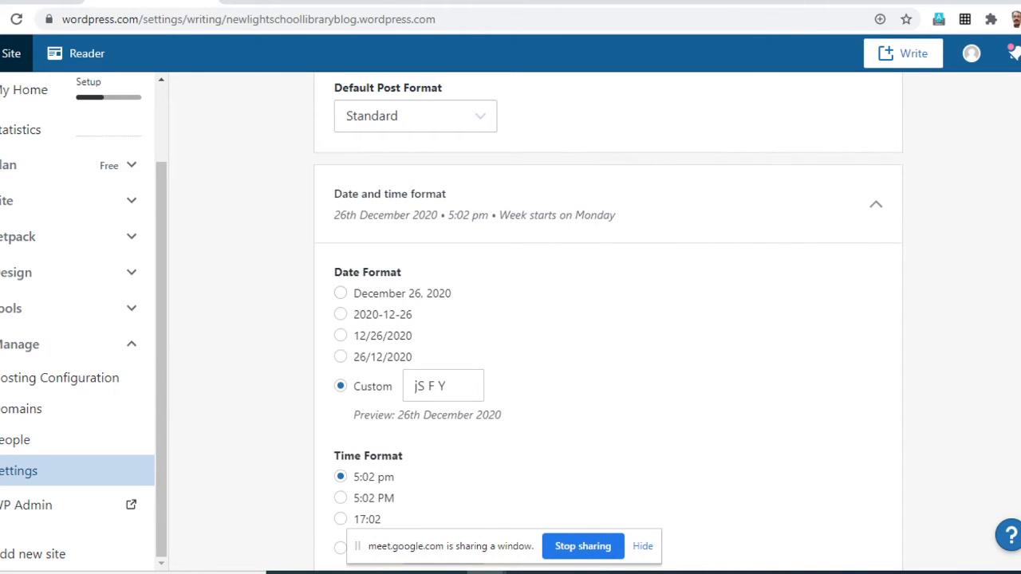
pyautogui.click(876, 204)
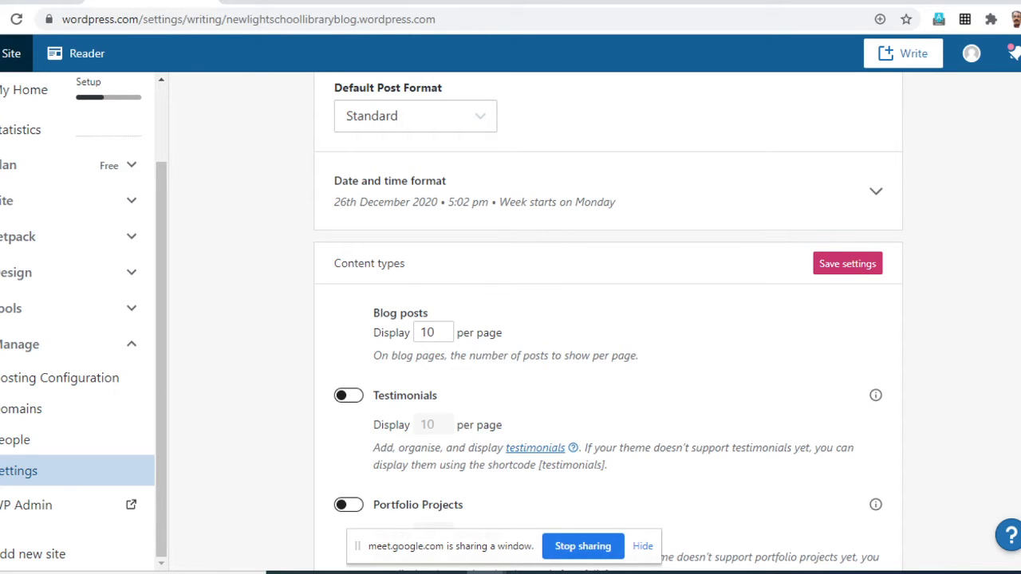
pyautogui.click(876, 190)
pyautogui.scroll(-1, 608, 319)
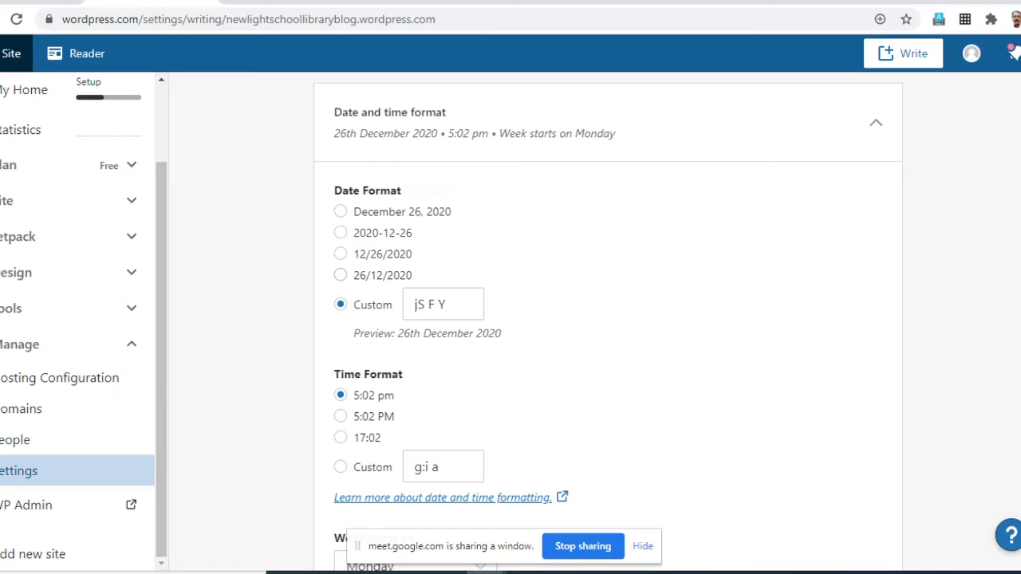
pyautogui.click(341, 276)
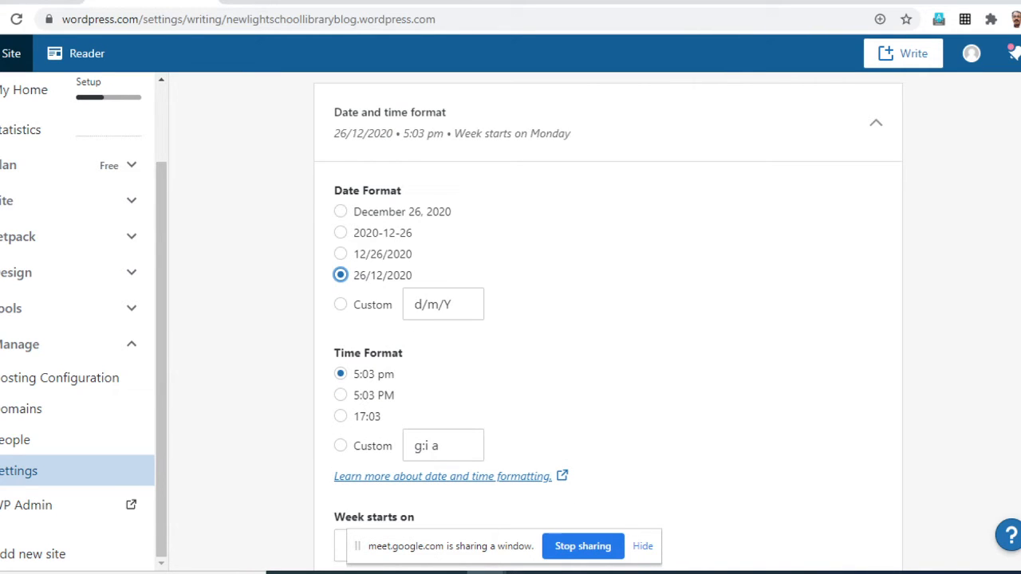
# - View the time format choices and the list of days on which the week can start
pyautogui.scroll(-2, 606, 319)
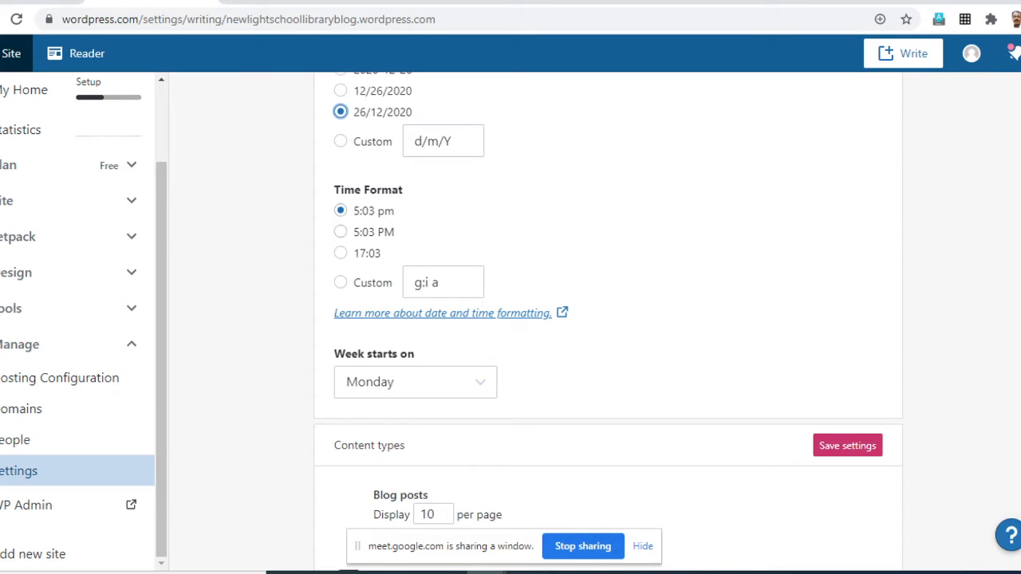
pyautogui.scroll(-2, 607, 319)
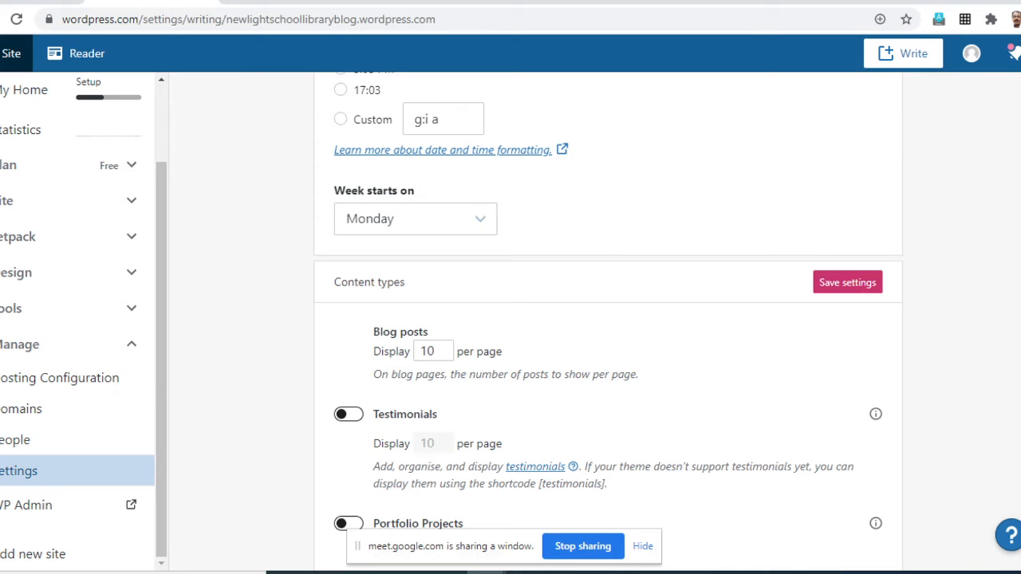
pyautogui.click(480, 219)
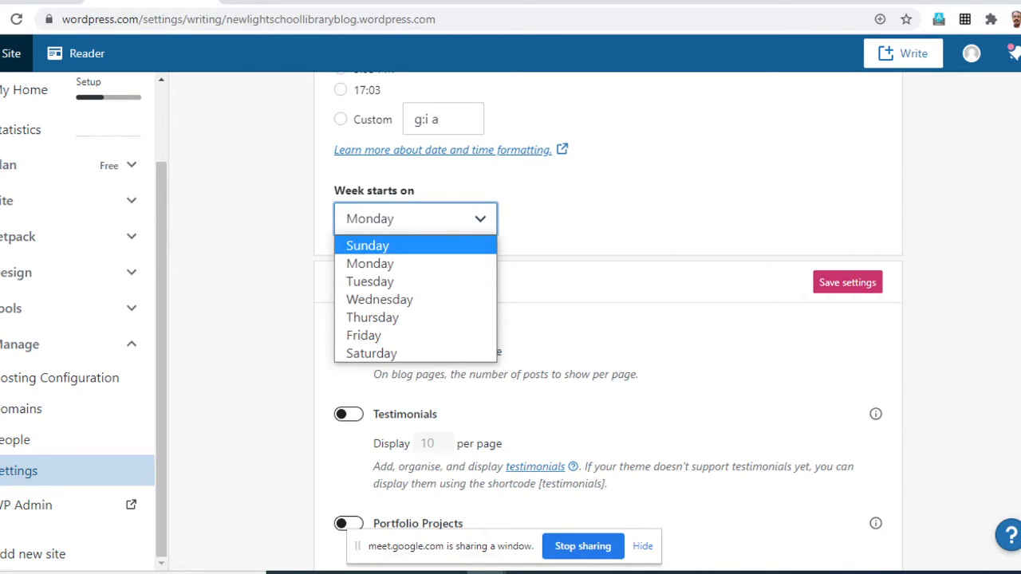
pyautogui.click(593, 217)
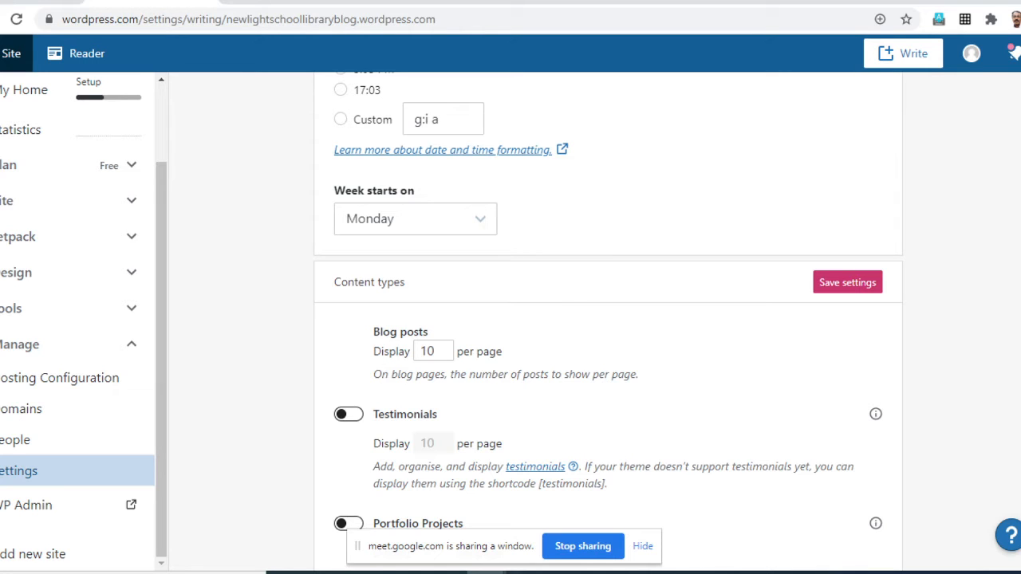
# - Save the writing settings with the changed date format from the Composing section
pyautogui.scroll(-2, 608, 319)
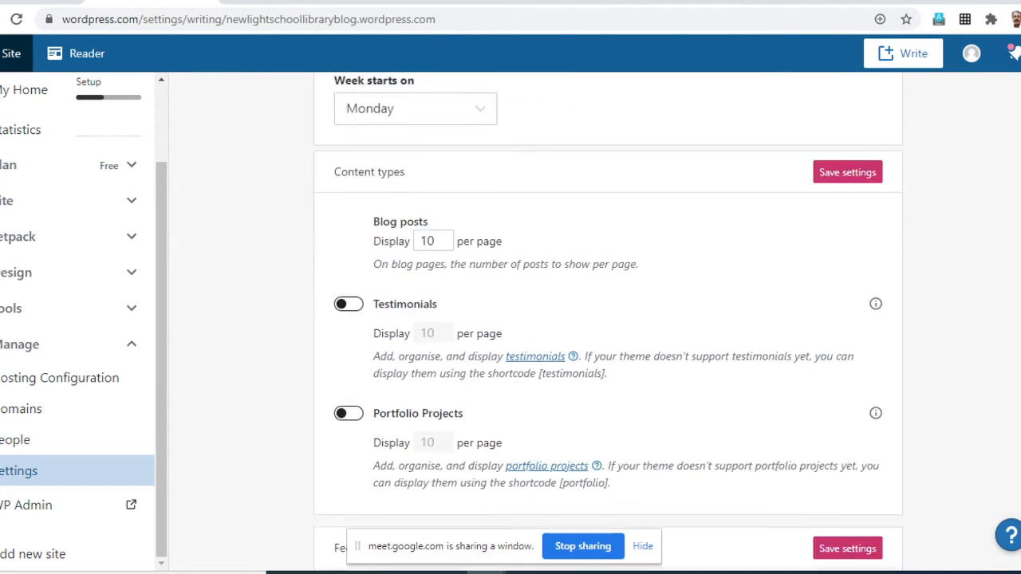
pyautogui.scroll(10, 608, 319)
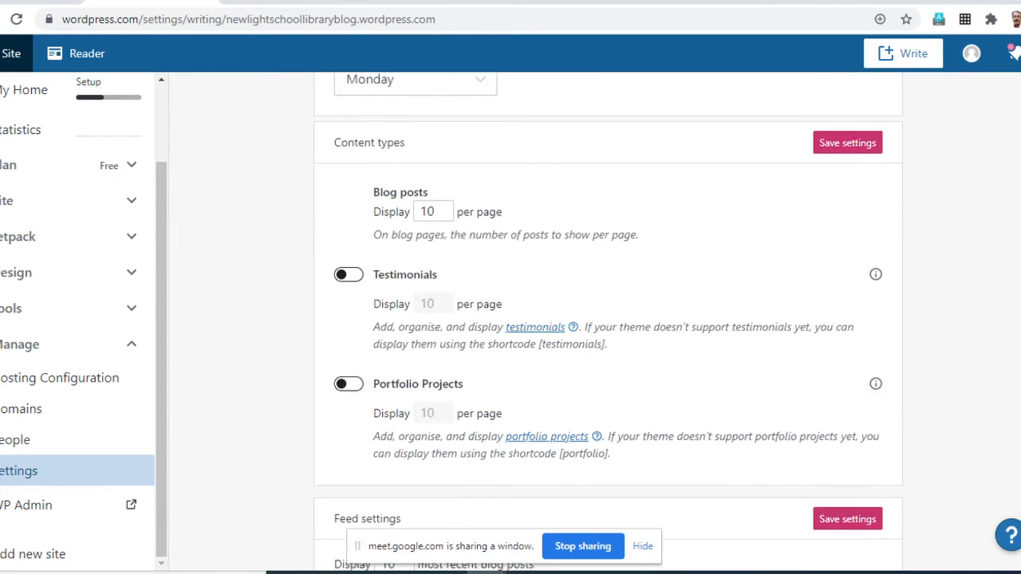
pyautogui.scroll(-1, 608, 319)
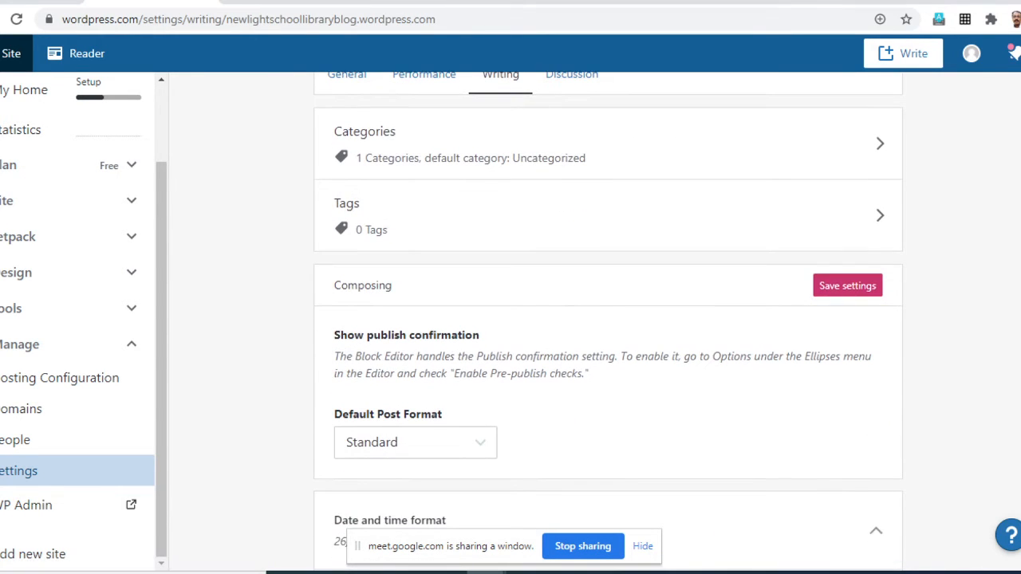
pyautogui.click(847, 286)
pyautogui.scroll(1, 608, 319)
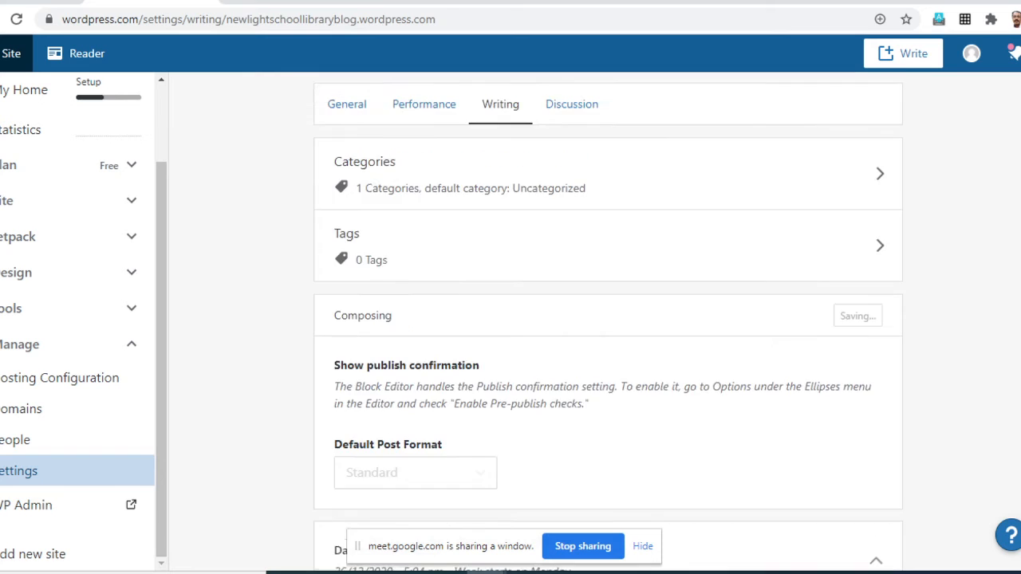
# - Set the number of blog posts displayed per page to 5 under the content types
pyautogui.scroll(-8, 608, 319)
pyautogui.scroll(-3, 608, 319)
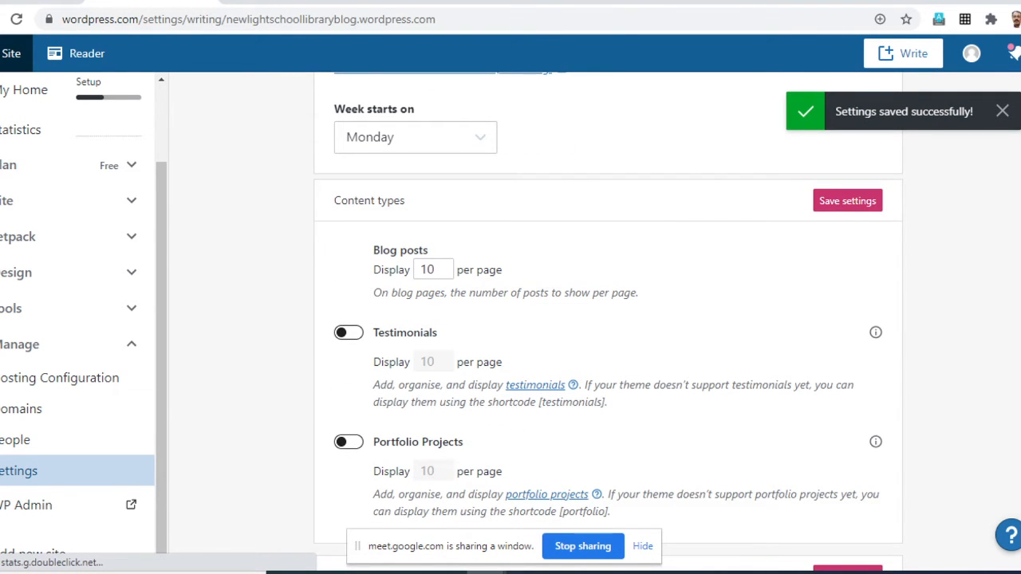
pyautogui.scroll(-1, 607, 319)
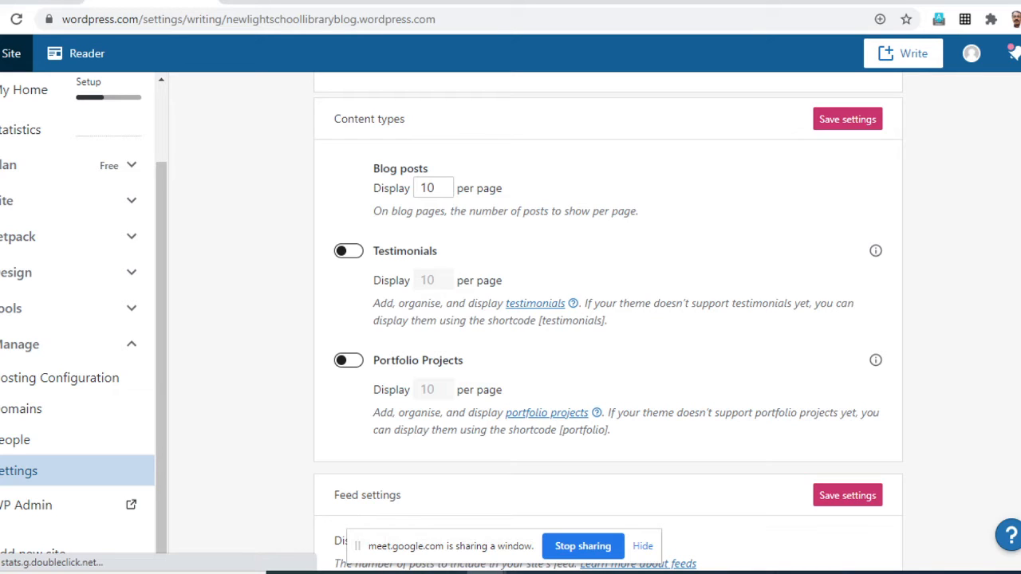
pyautogui.doubleClick(429, 189)
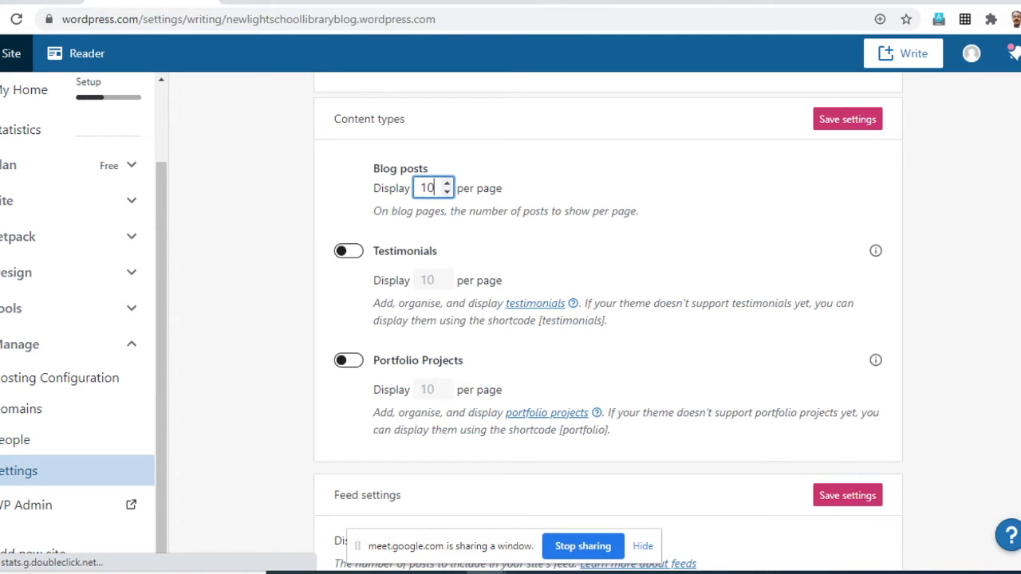
pyautogui.click(446, 193)
pyautogui.click(446, 193)
pyautogui.click(447, 192)
pyautogui.click(447, 193)
pyautogui.click(447, 192)
pyautogui.click(551, 190)
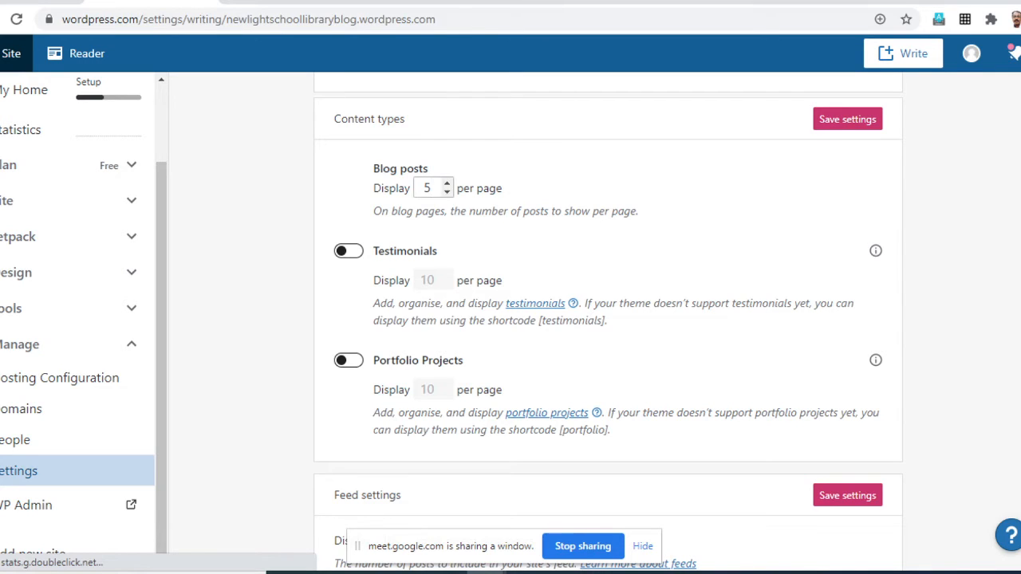
pyautogui.click(434, 189)
# - Check the feed settings and save the content types settings
pyautogui.scroll(-2, 607, 319)
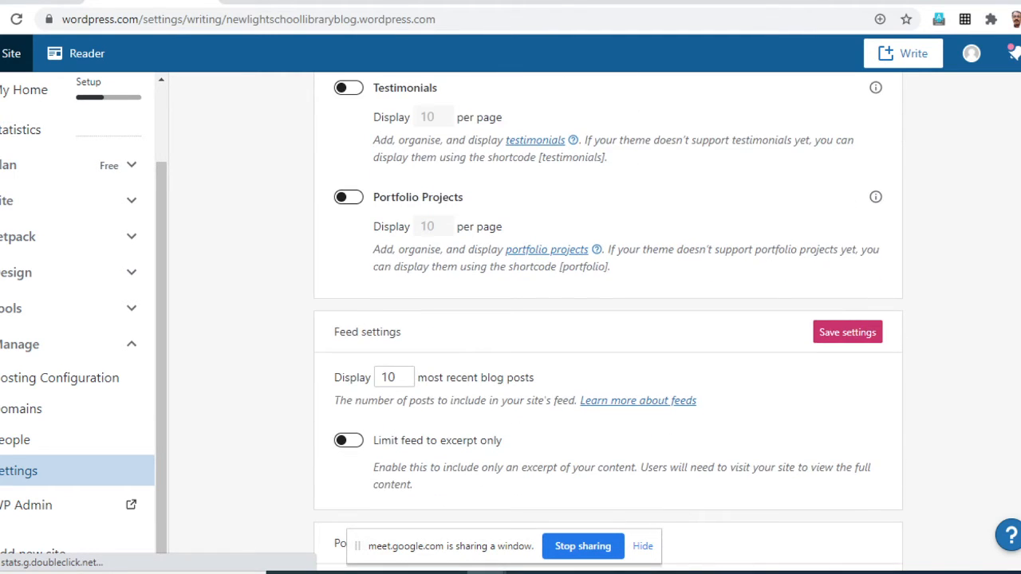
pyautogui.scroll(2, 608, 319)
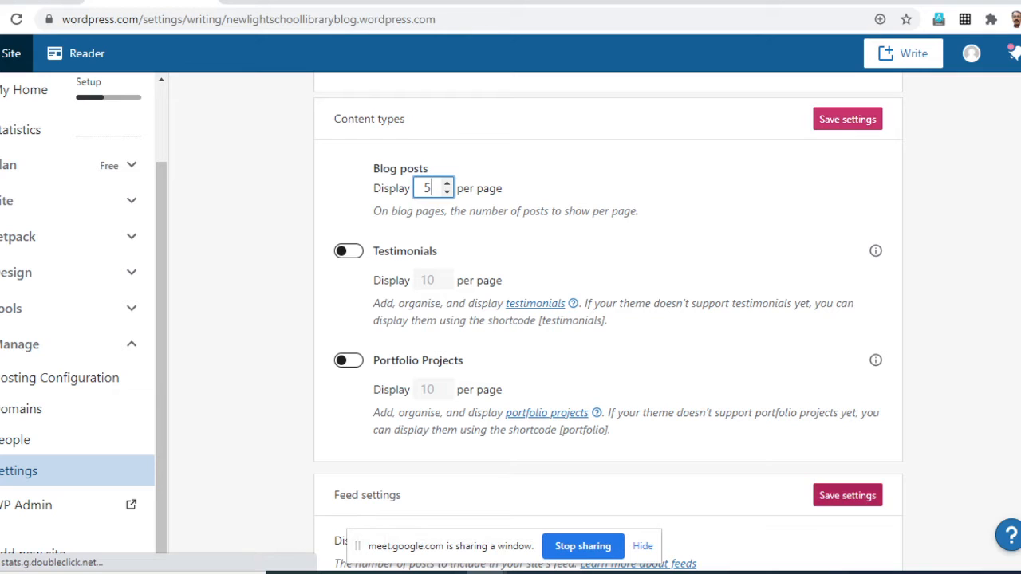
pyautogui.click(847, 119)
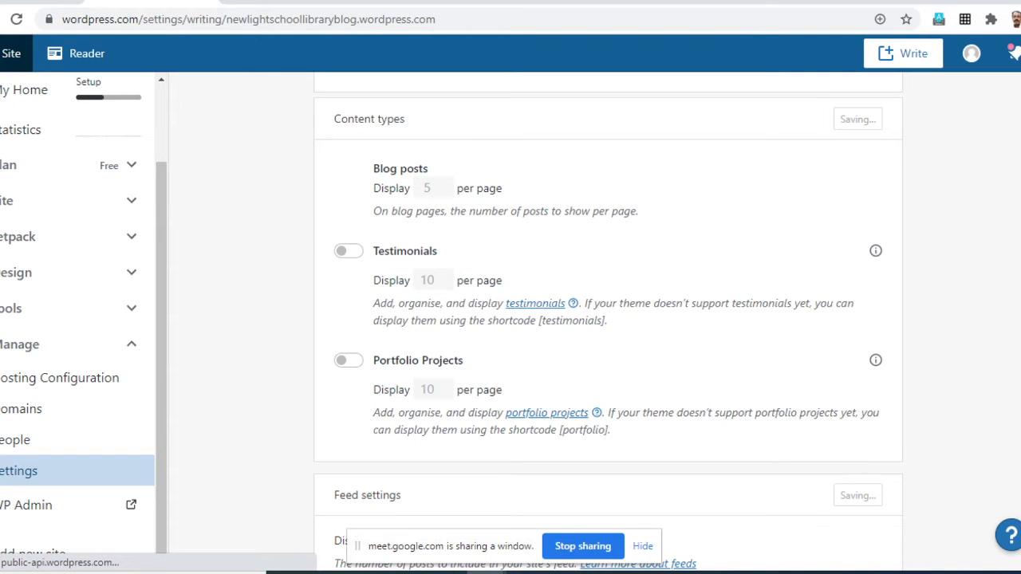
# - Examine the feed, podcasting, infinite scroll and Press This sections of the writing settings, then return to the categories and tags
pyautogui.scroll(-3, 606, 319)
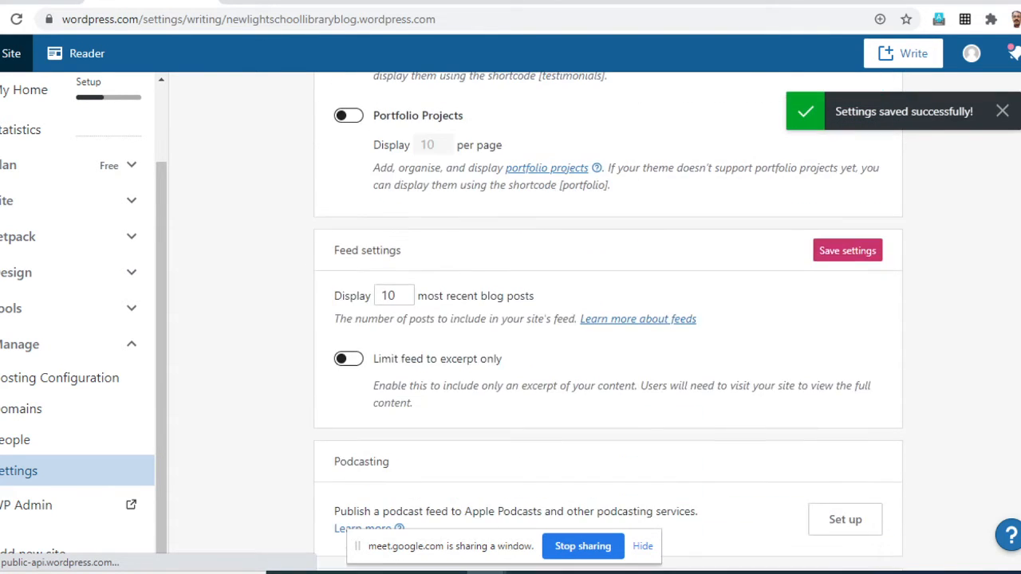
pyautogui.scroll(-2, 606, 319)
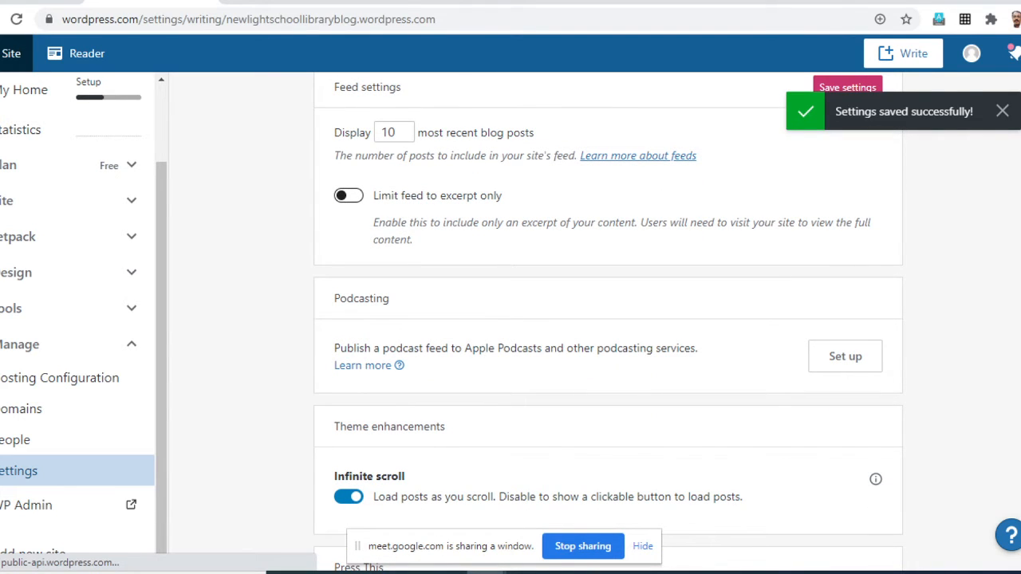
pyautogui.scroll(-5, 606, 319)
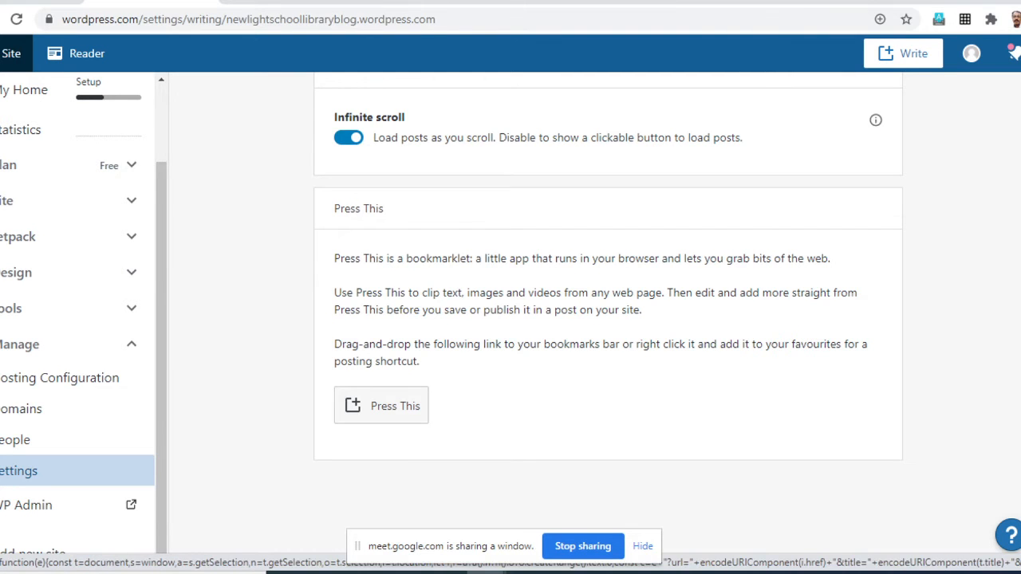
pyautogui.scroll(3, 608, 319)
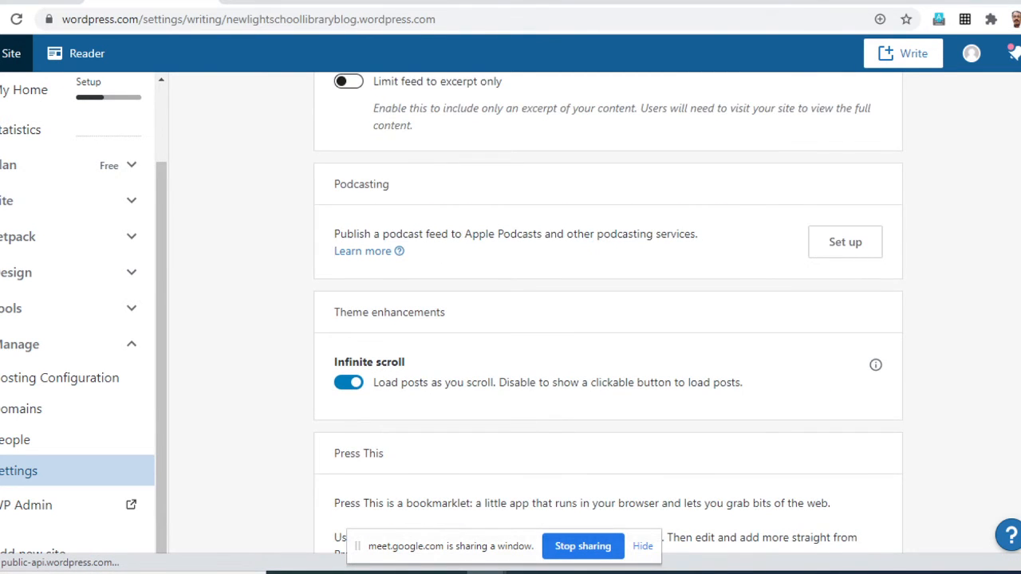
pyautogui.scroll(12, 608, 319)
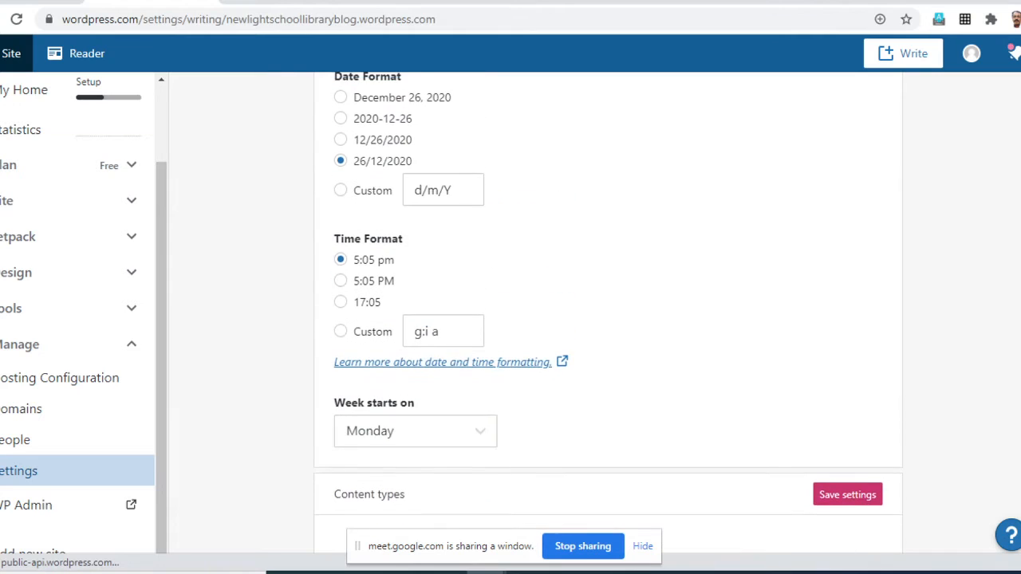
pyautogui.scroll(8, 608, 319)
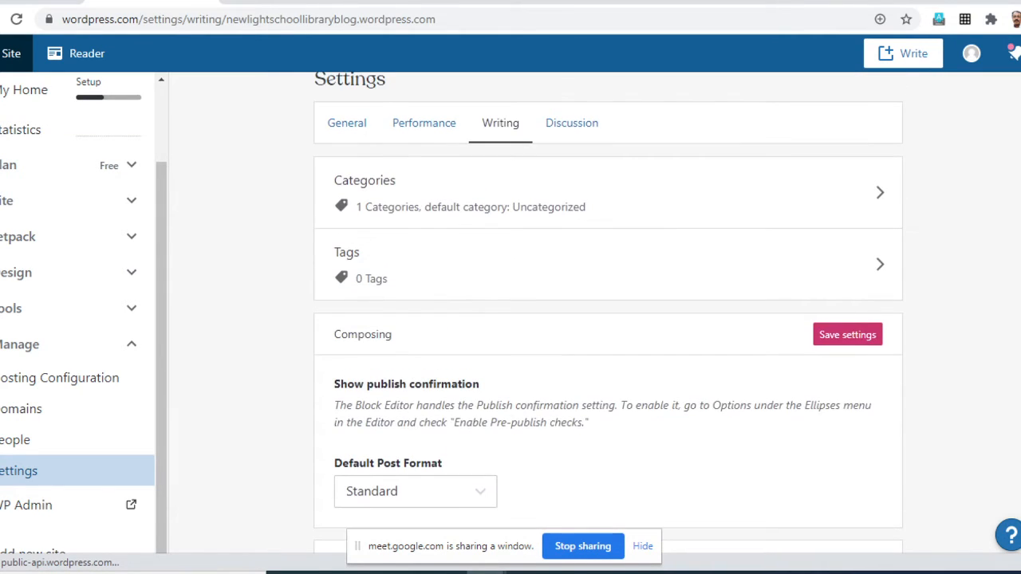
# - Review the date, content type and feed sections of the writing settings and save the Composing settings
pyautogui.scroll(-5, 608, 313)
pyautogui.scroll(-1, 608, 313)
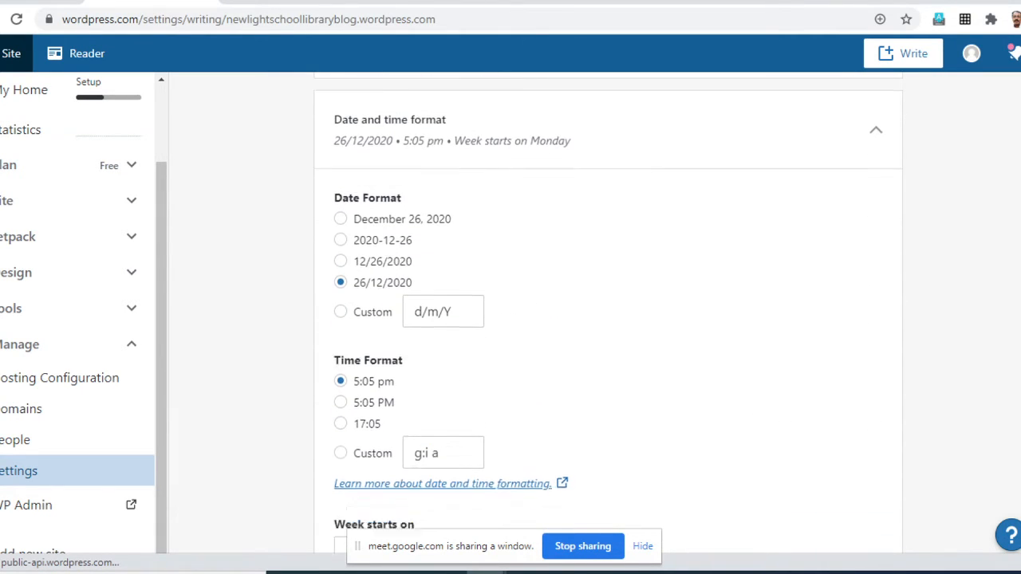
pyautogui.scroll(-1, 608, 313)
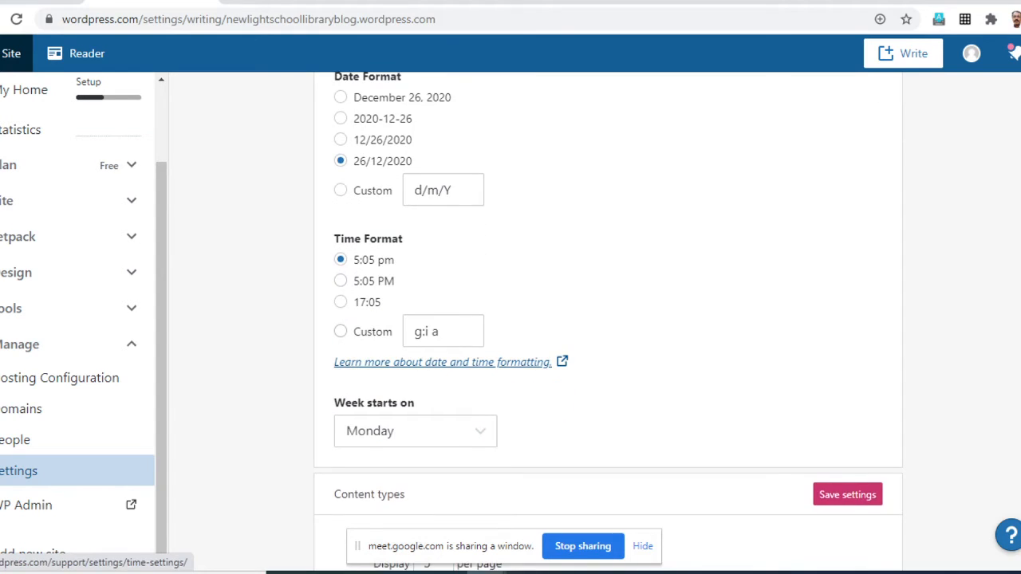
pyautogui.scroll(-4, 607, 313)
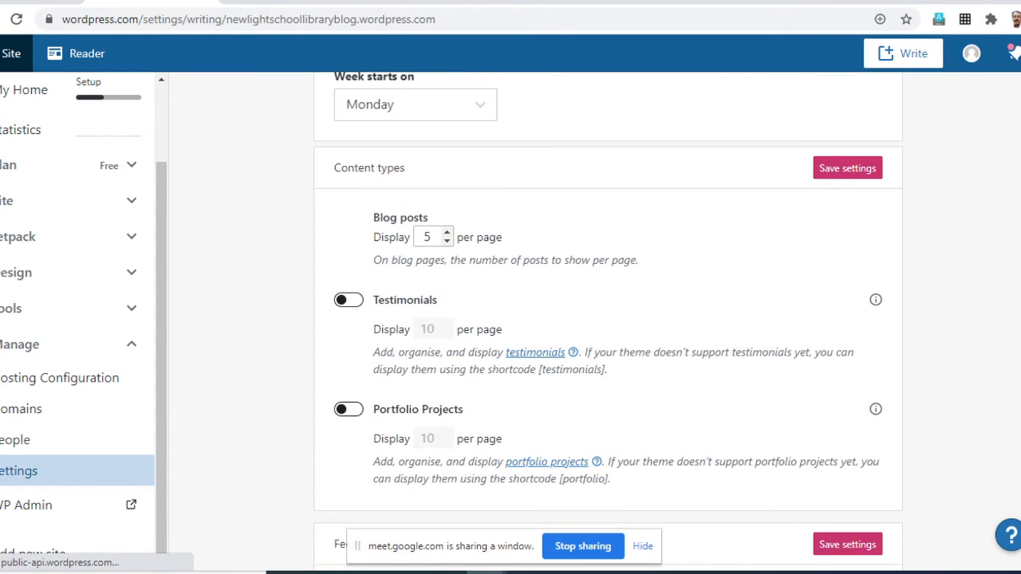
pyautogui.scroll(-2, 607, 320)
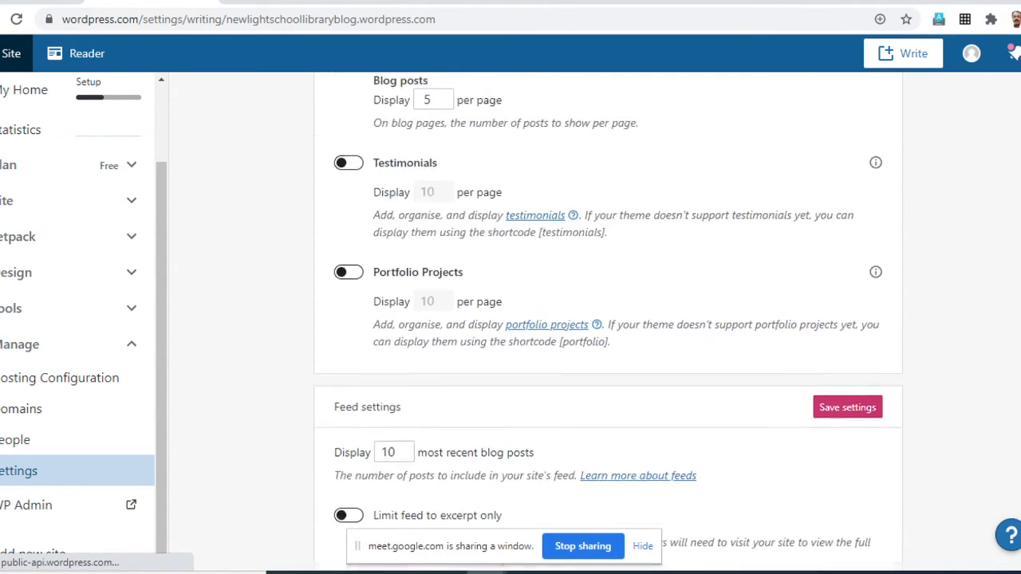
pyautogui.click(847, 381)
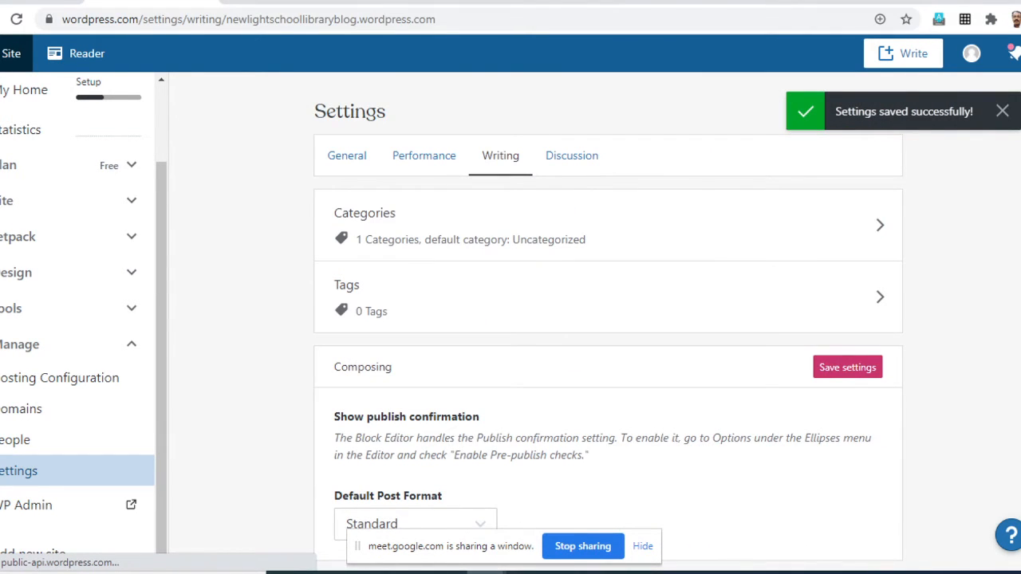
pyautogui.click(847, 366)
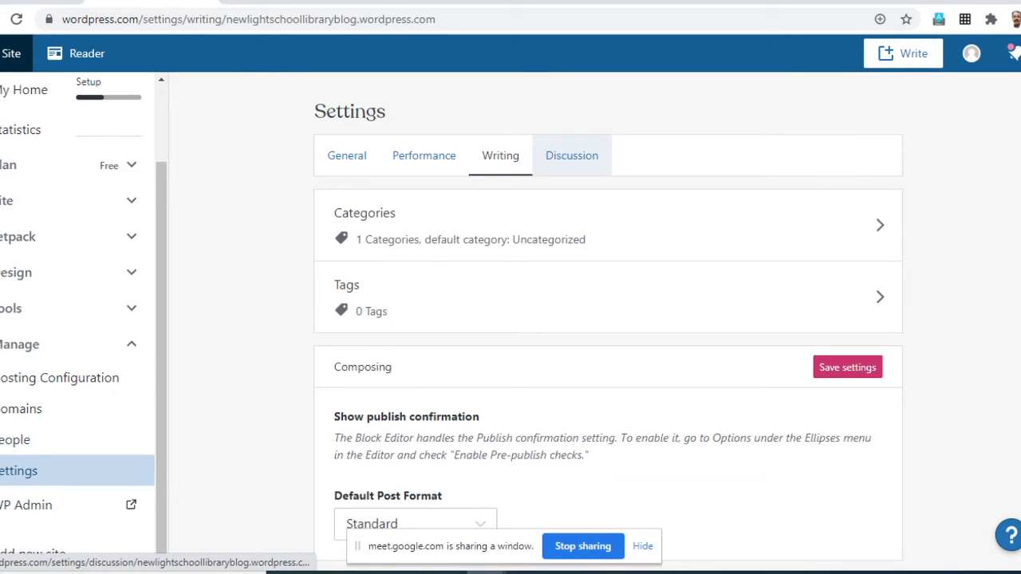
# - Open the site's discussion settings and review the default article and comments sections
pyautogui.click(571, 156)
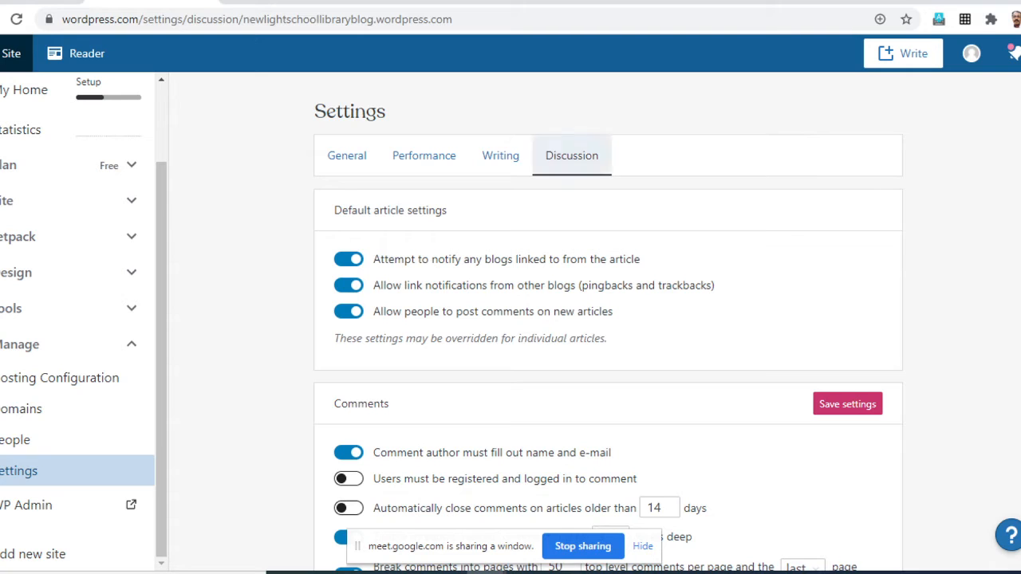
pyautogui.scroll(-2, 608, 319)
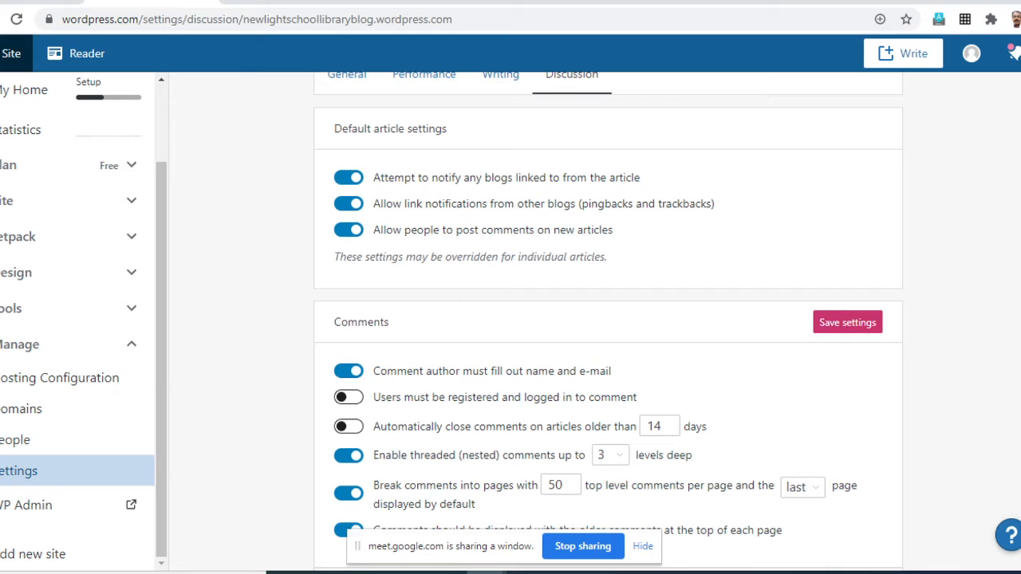
# - Switch the linked-blog notification off and on again, and do the same for allowing comments on new articles
pyautogui.click(349, 177)
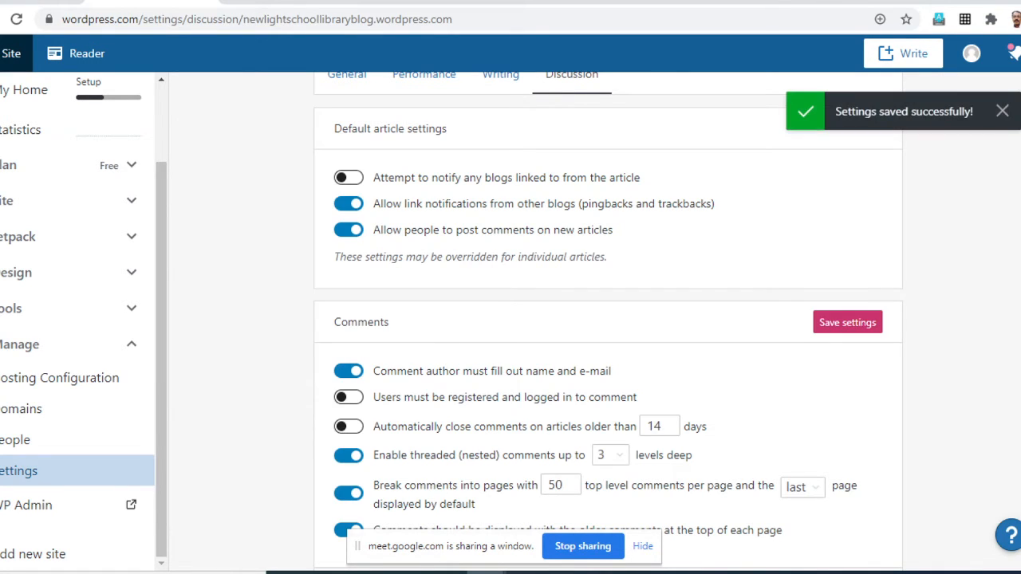
pyautogui.click(348, 178)
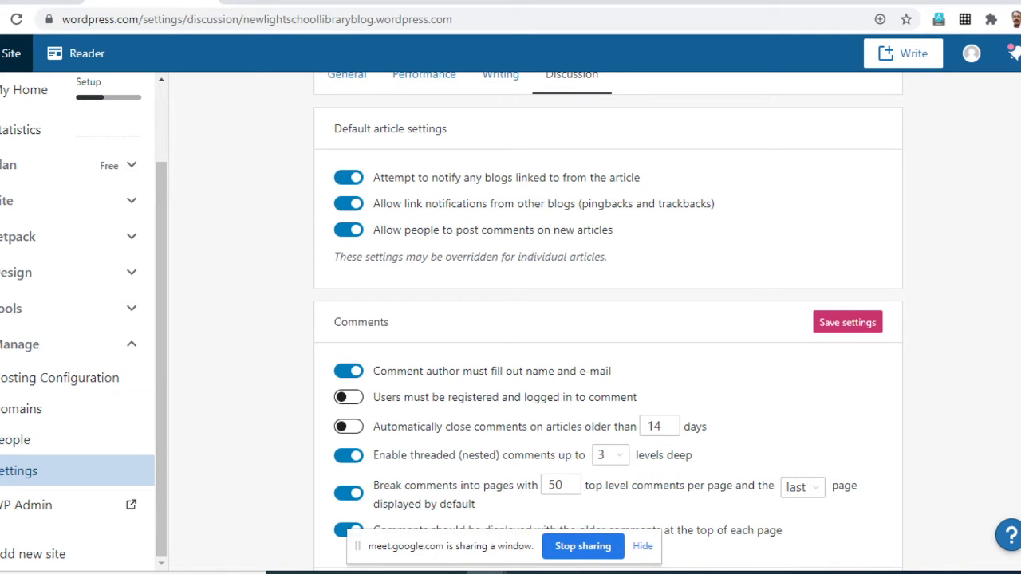
pyautogui.click(349, 230)
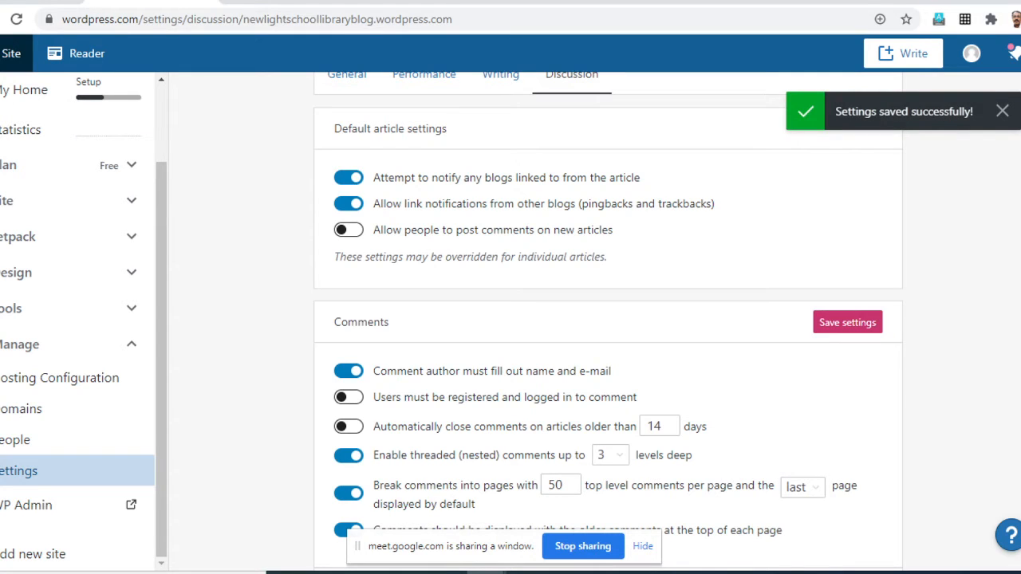
pyautogui.click(348, 230)
# - Stop requiring comment authors to fill out name and e-mail, and save the comments settings
pyautogui.scroll(1, 607, 319)
pyautogui.scroll(-3, 608, 319)
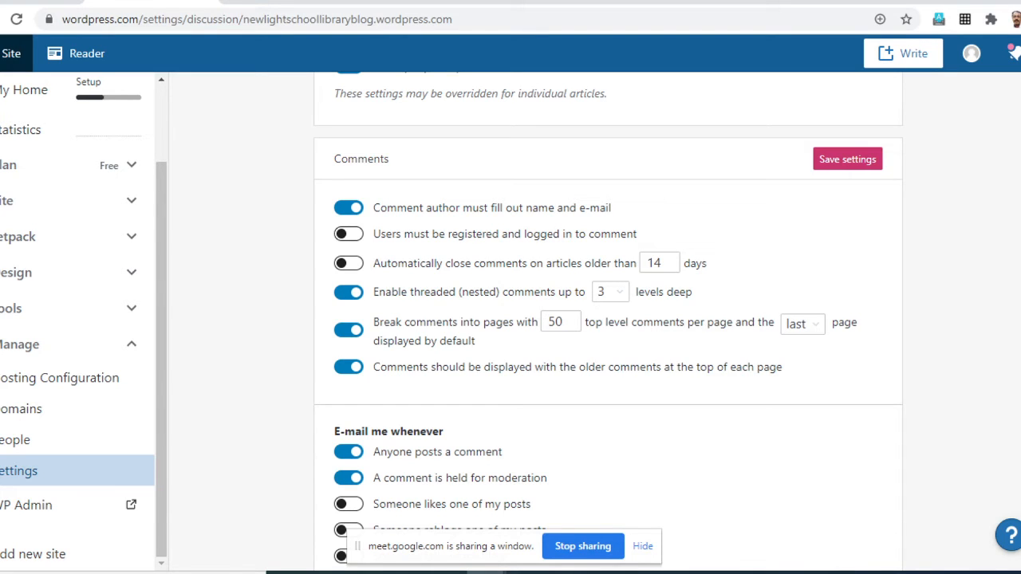
pyautogui.click(349, 207)
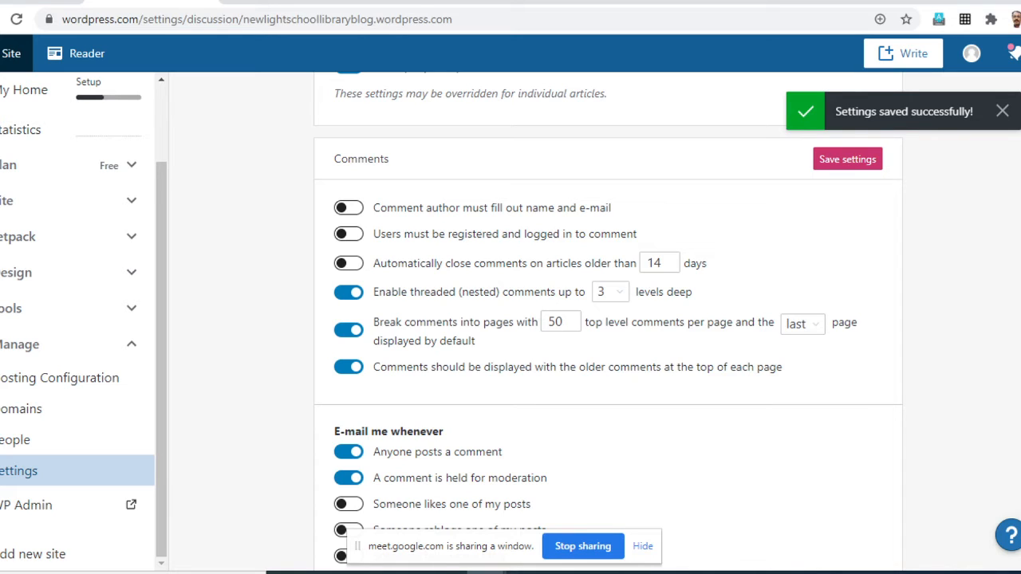
pyautogui.click(848, 159)
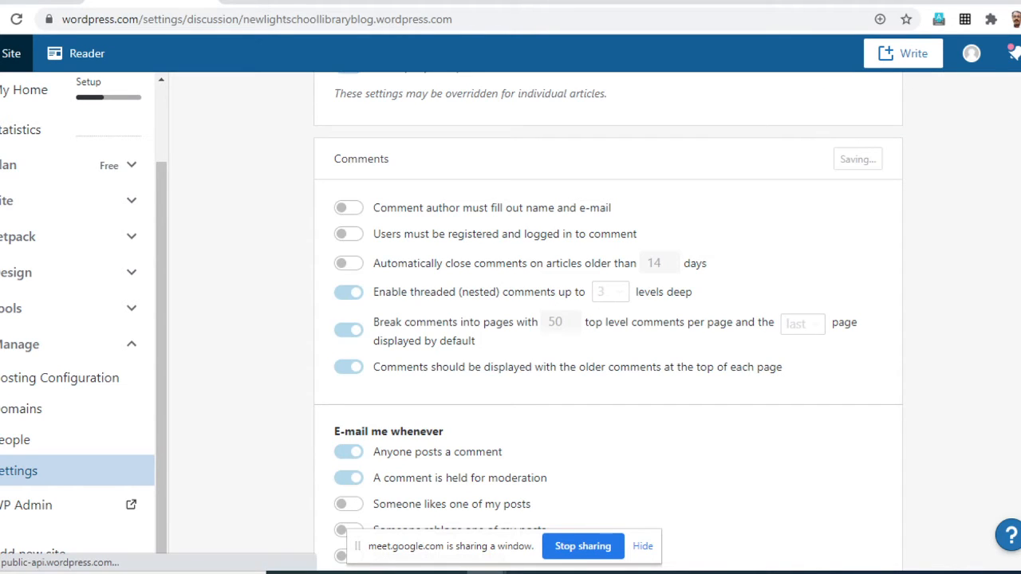
# - Require comments to be manually approved before they appear, and save the discussion settings
pyautogui.scroll(-3, 608, 319)
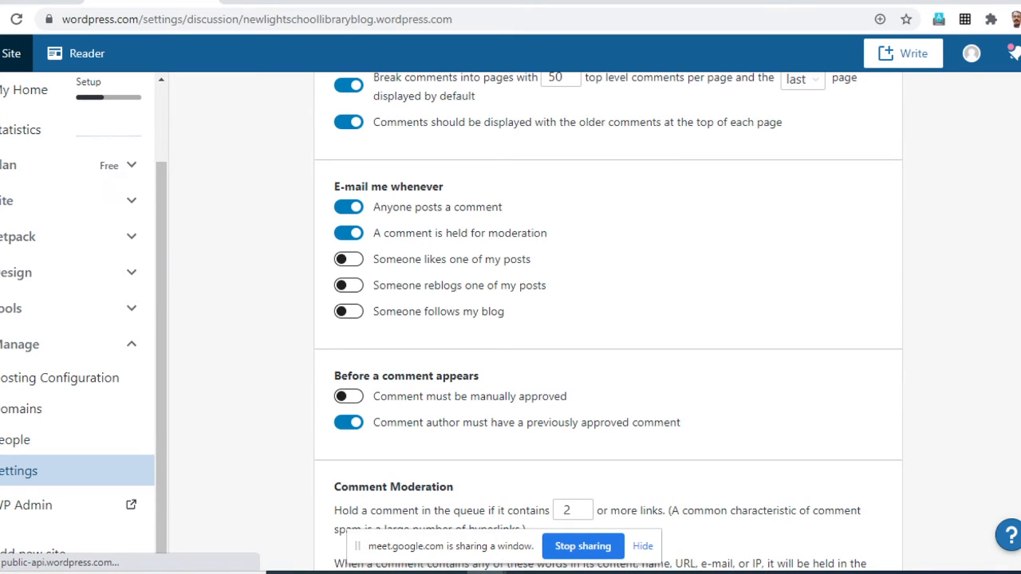
pyautogui.scroll(-2, 608, 319)
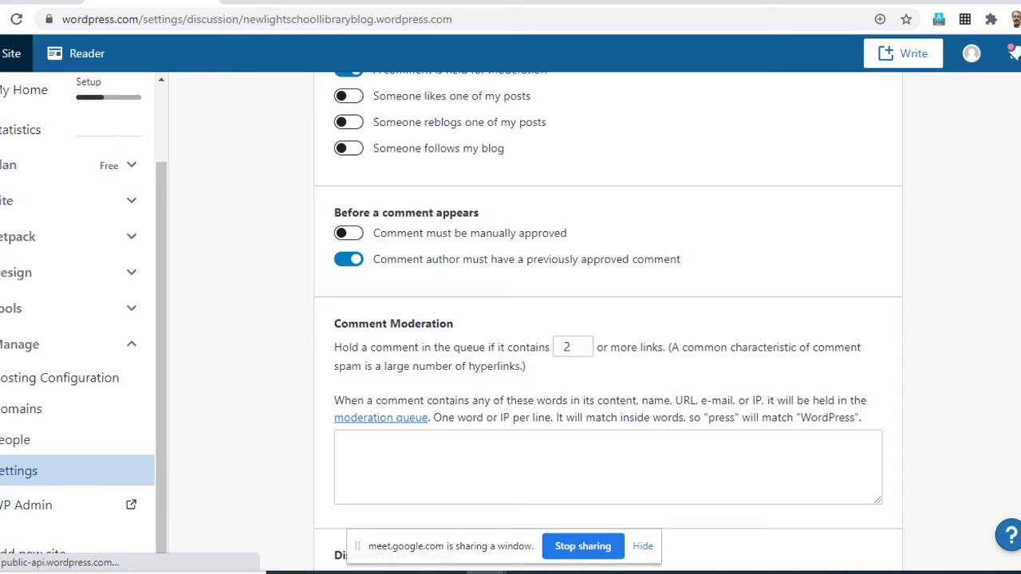
pyautogui.click(348, 233)
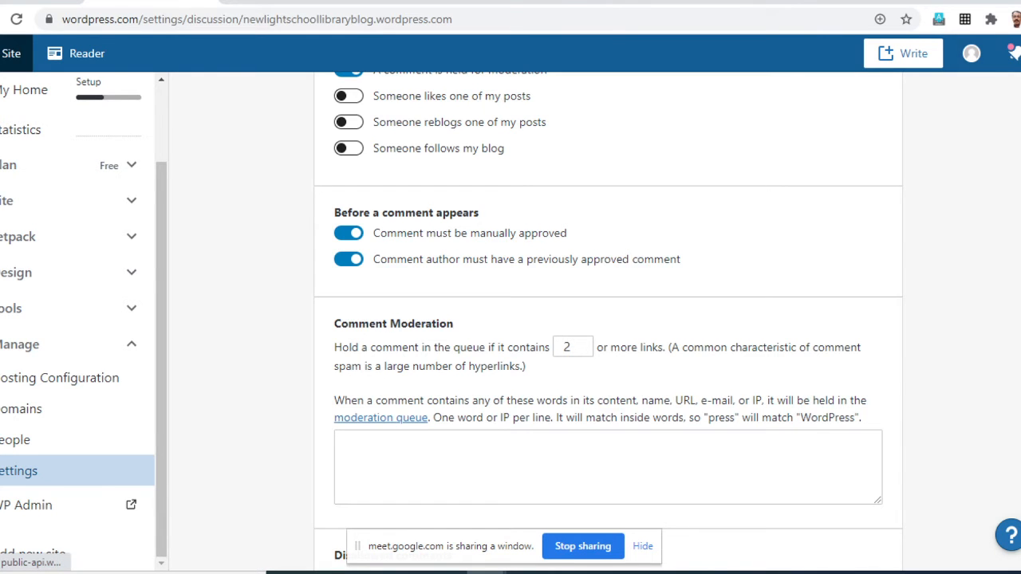
pyautogui.scroll(-3, 608, 319)
pyautogui.scroll(2, 608, 319)
pyautogui.scroll(7, 608, 319)
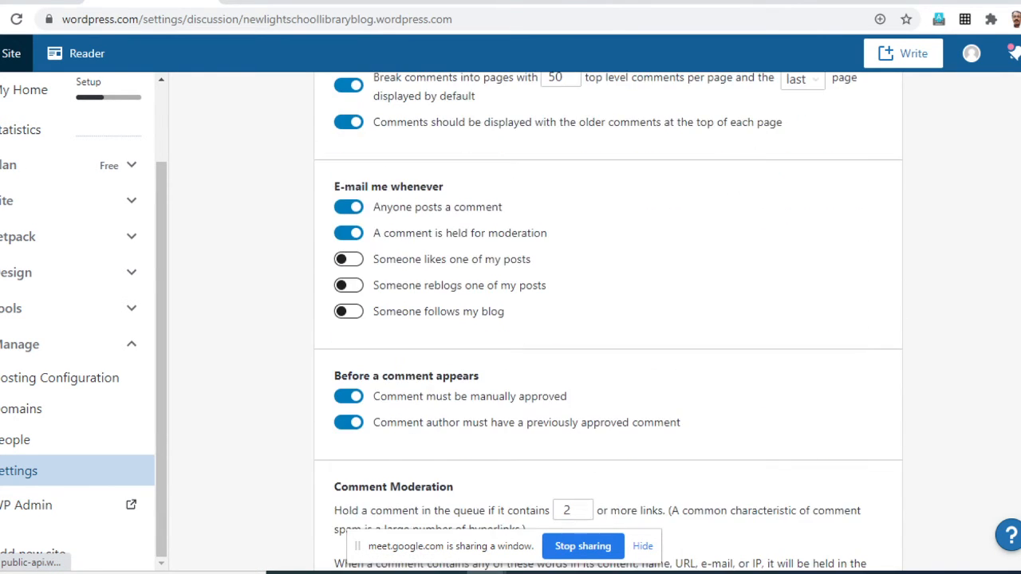
pyautogui.scroll(2, 608, 319)
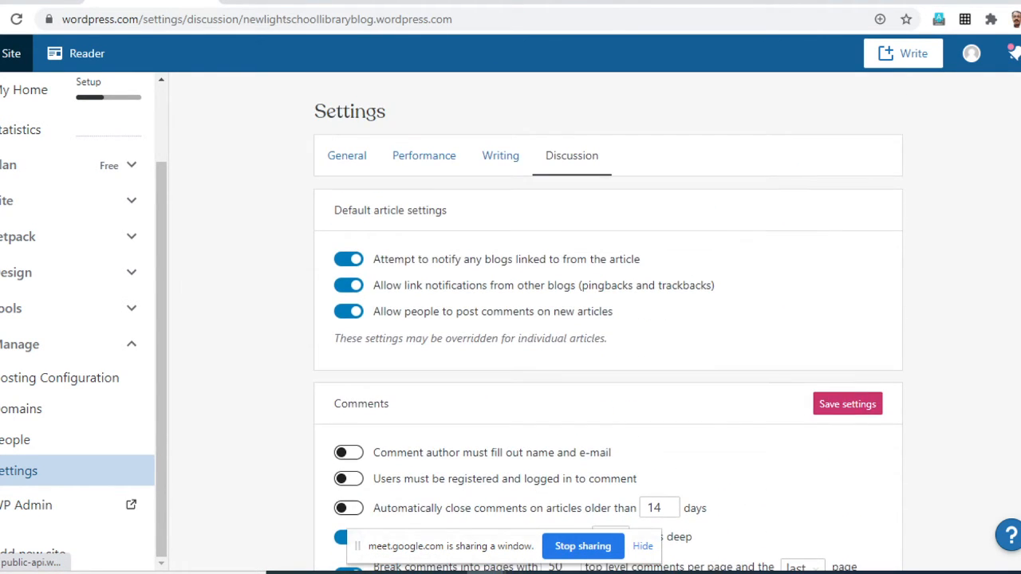
pyautogui.click(848, 404)
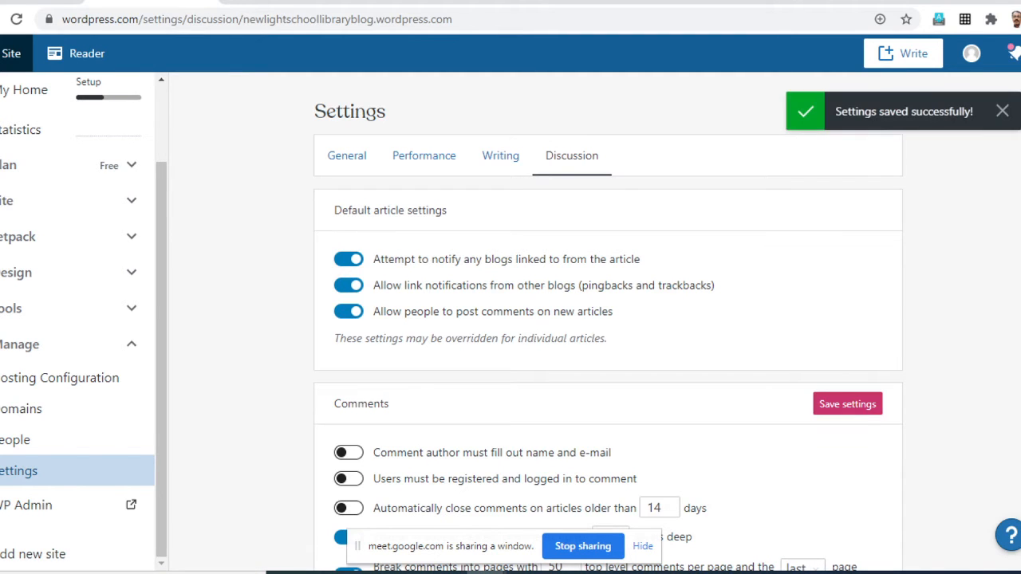
# - Return to the general settings and replace the site title with "New Light School Library"
pyautogui.scroll(-2, 351, 160)
pyautogui.scroll(2, 351, 160)
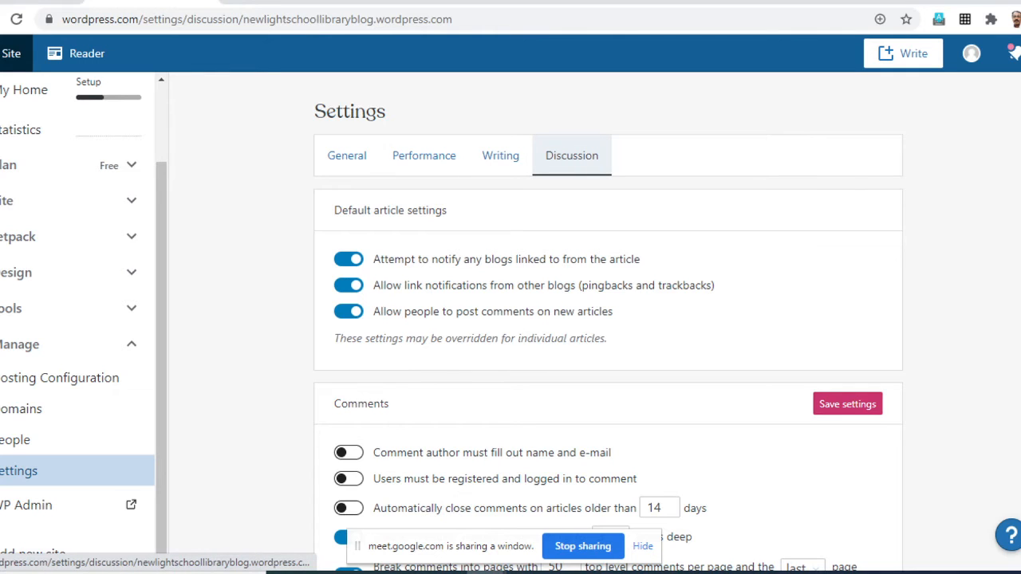
pyautogui.click(347, 156)
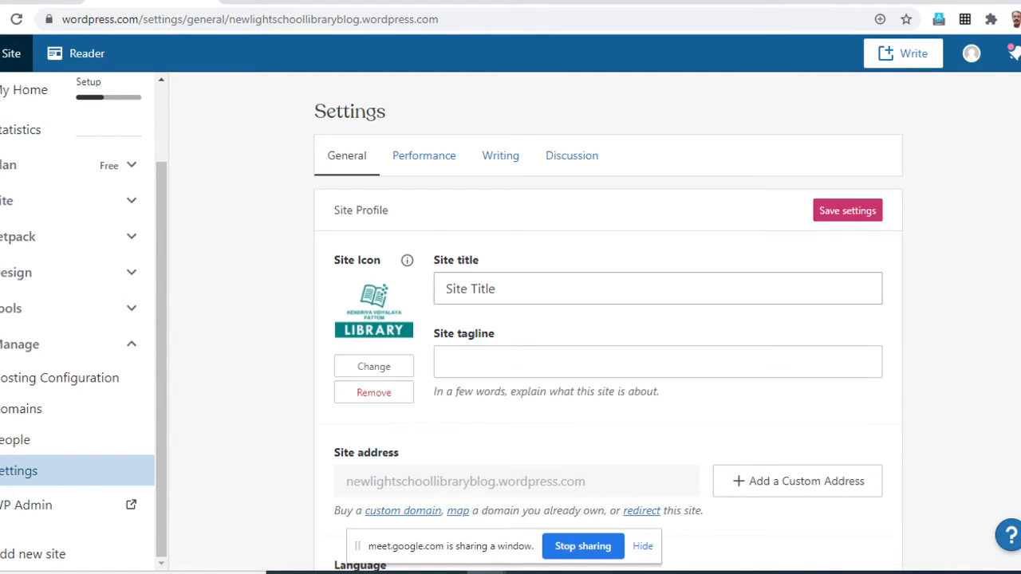
pyautogui.scroll(-2, 606, 320)
pyautogui.scroll(1, 606, 319)
pyautogui.scroll(1, 606, 319)
pyautogui.moveTo(501, 289); pyautogui.dragTo(443, 289)
pyautogui.write('N')
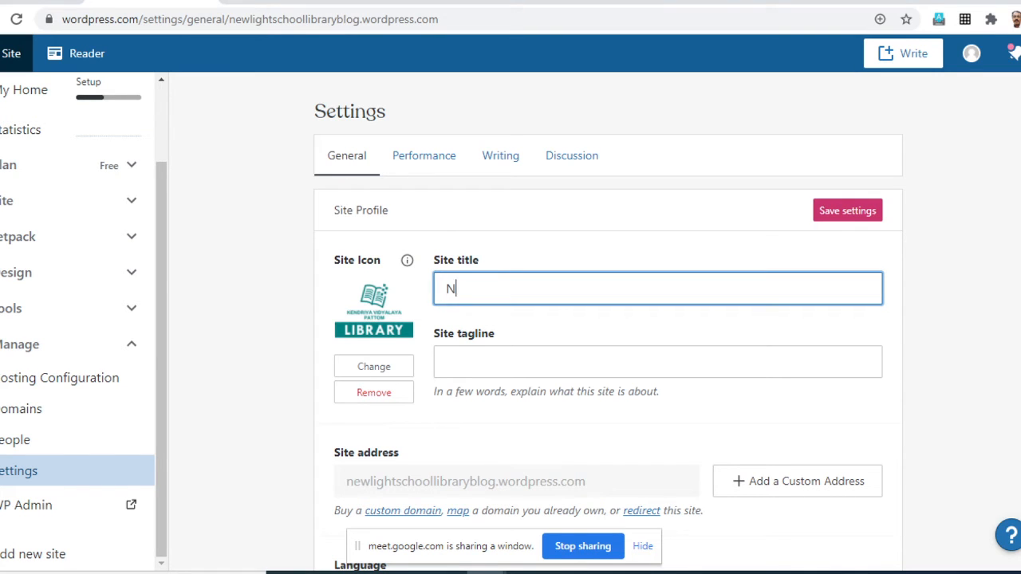
pyautogui.write('ew Light SchoolLibrary')
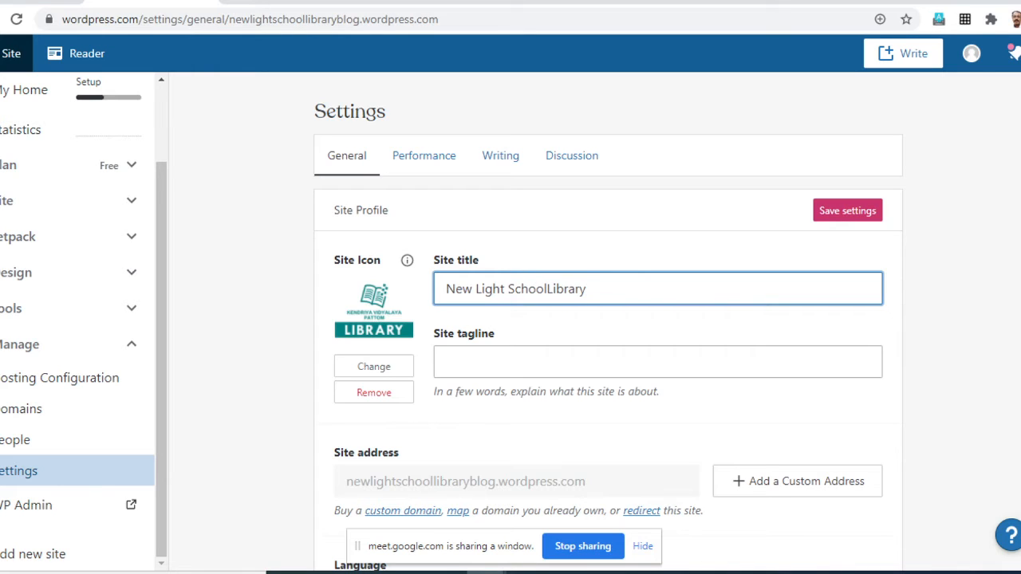
pyautogui.click(547, 289)
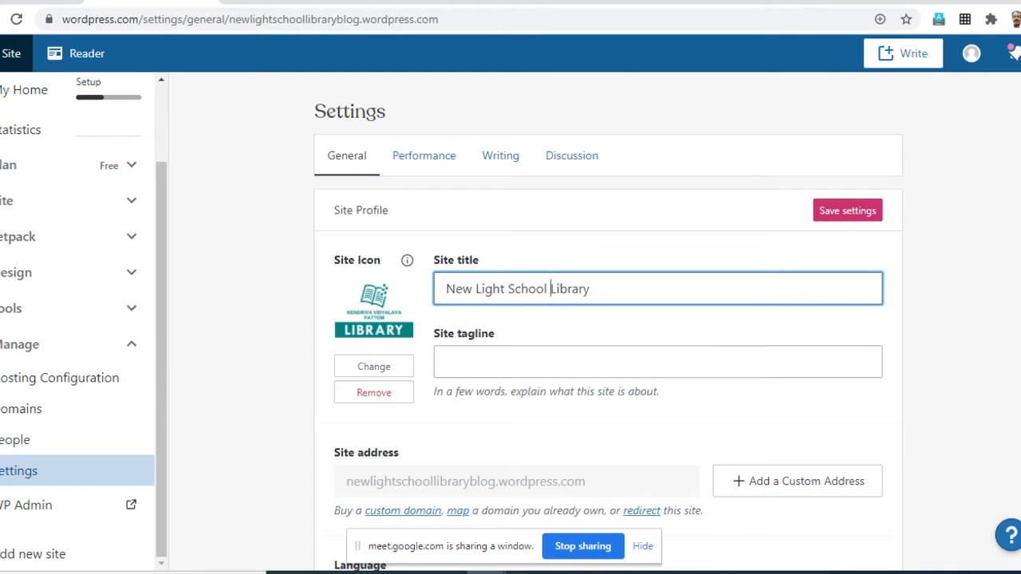
# - Enter "Read and grow!" as the site tagline
pyautogui.click(448, 362)
pyautogui.write('Rea')
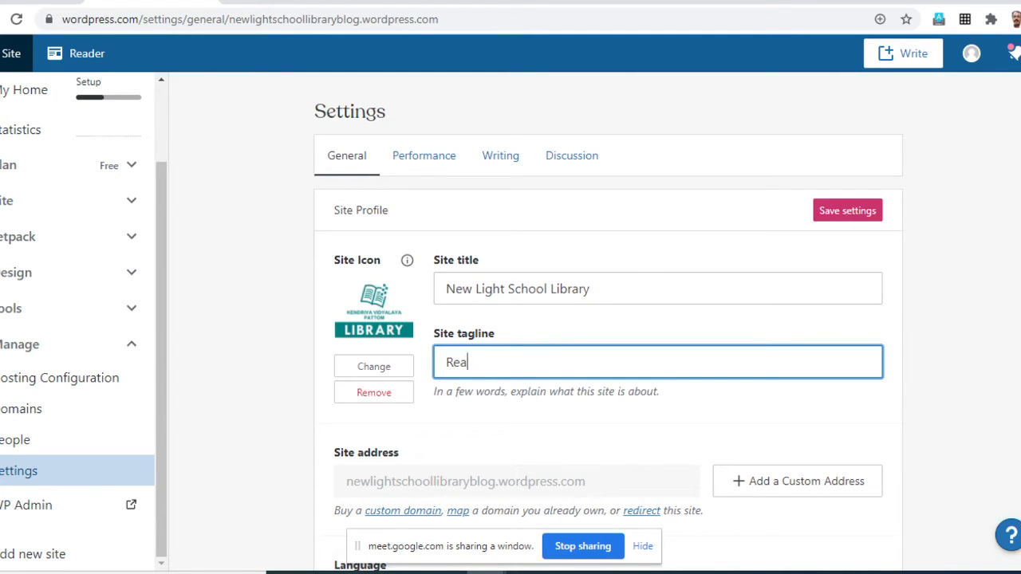
pyautogui.write('dandgrow')
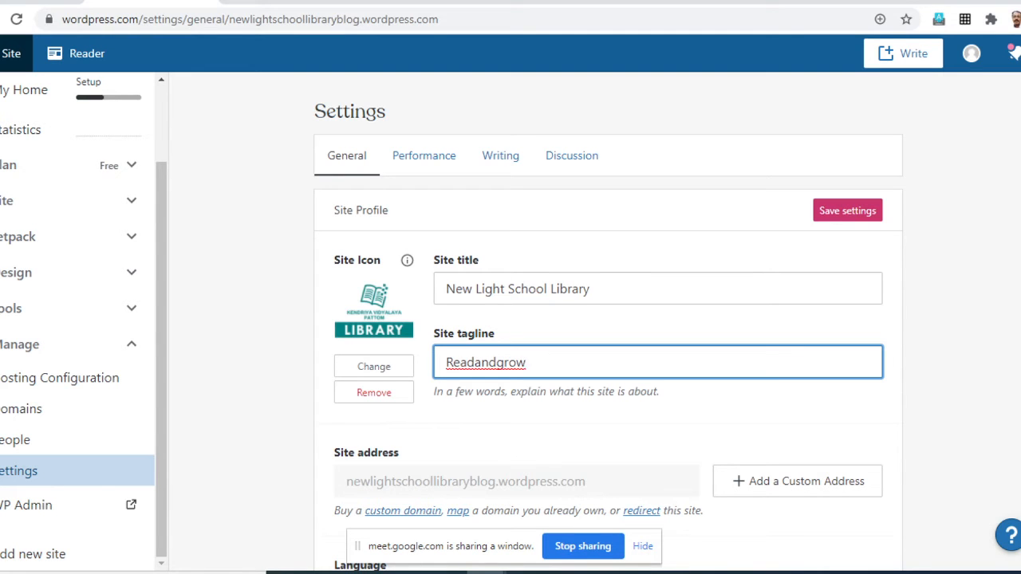
pyautogui.write('!')
pyautogui.press('Right')
pyautogui.press('Right')
pyautogui.press('Right')
# - Try the Private visibility option, set the site back to Public, and save the privacy settings
pyautogui.scroll(-4, 474, 362)
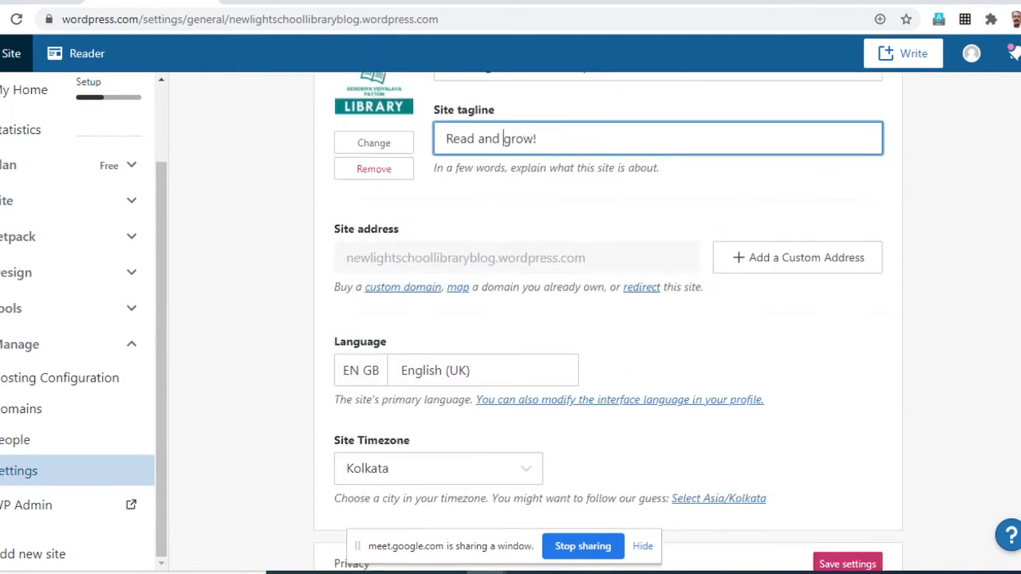
pyautogui.scroll(-4, 606, 319)
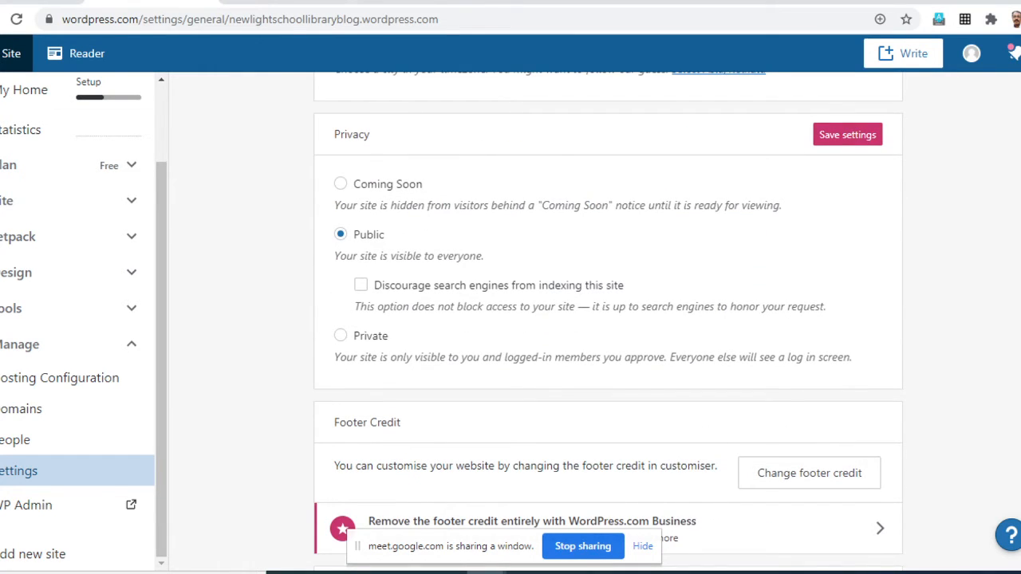
pyautogui.scroll(1, 607, 319)
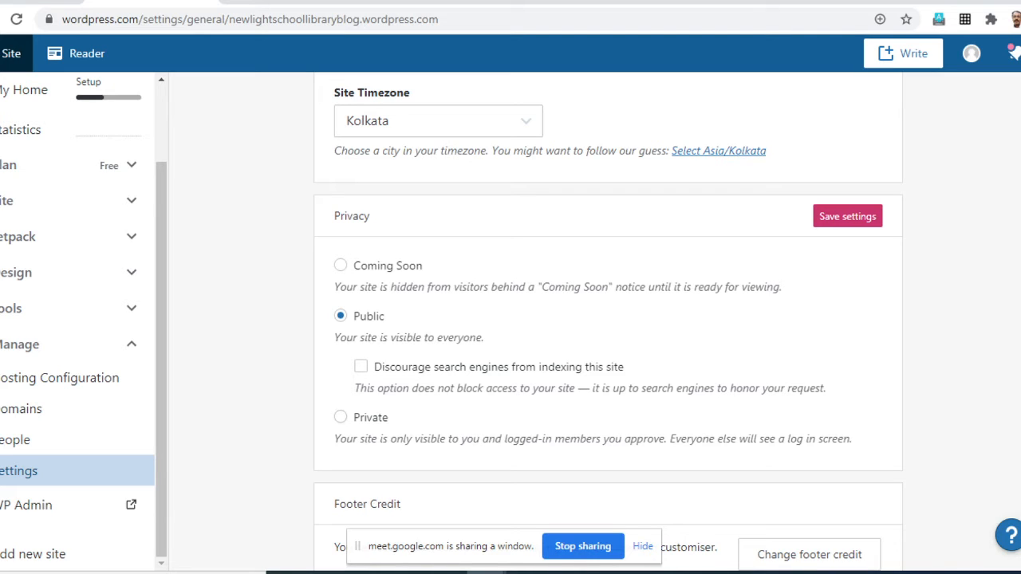
pyautogui.click(340, 417)
pyautogui.click(340, 316)
pyautogui.scroll(-3, 608, 321)
pyautogui.scroll(1, 608, 321)
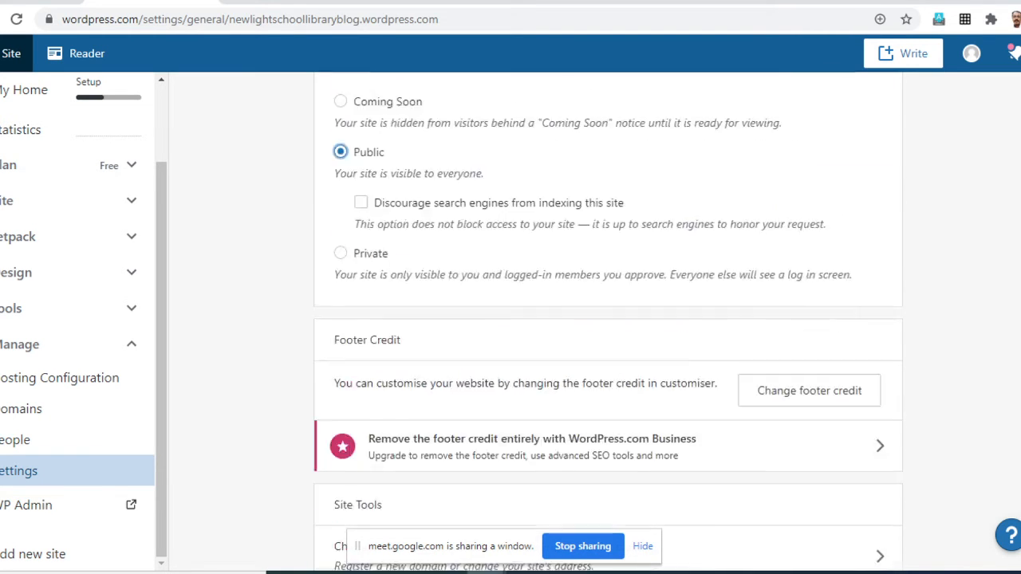
pyautogui.scroll(4, 608, 321)
pyautogui.click(856, 380)
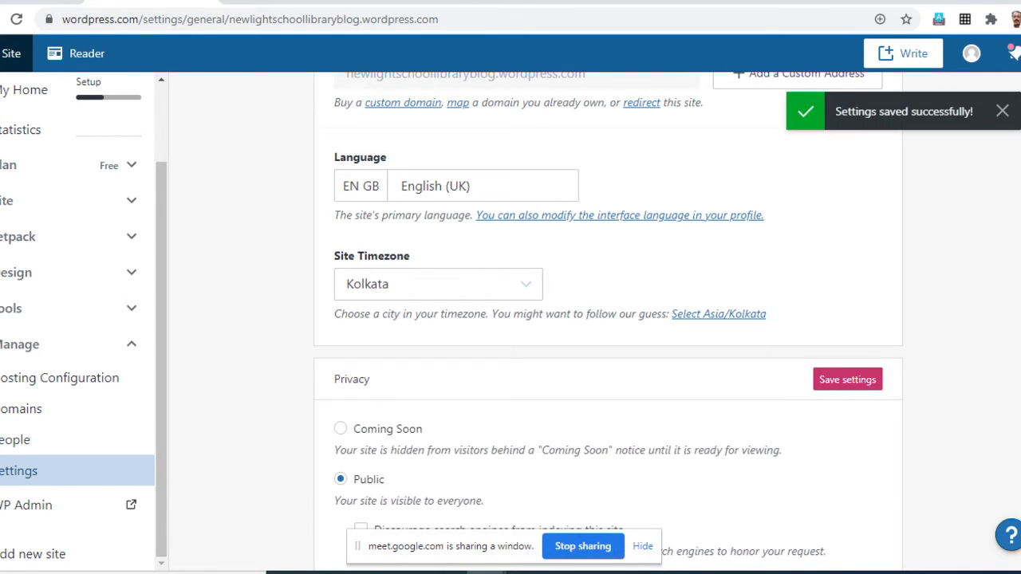
# - Save the site profile settings and check the performance settings before returning to the general settings
pyautogui.scroll(5, 608, 322)
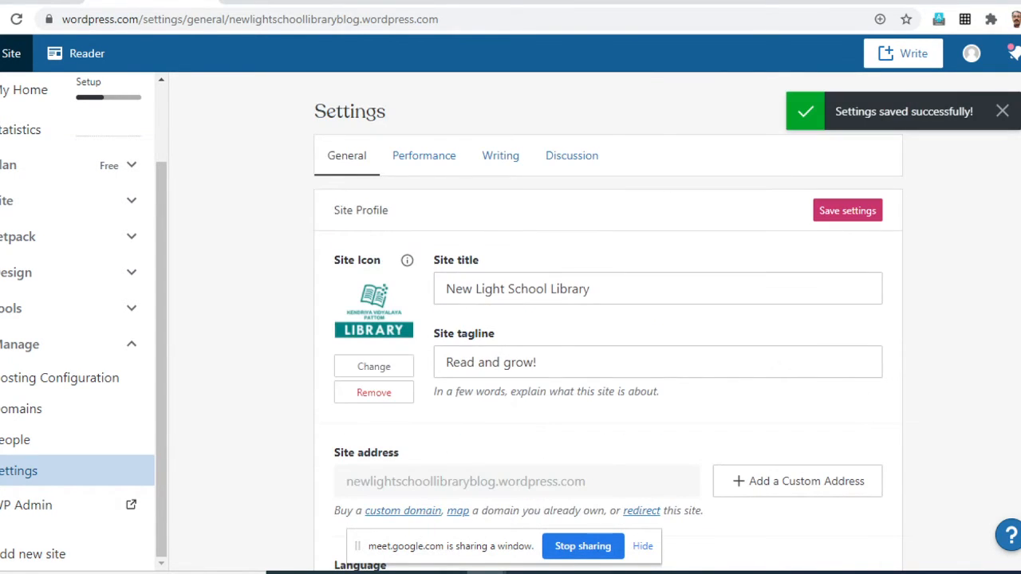
pyautogui.click(857, 211)
pyautogui.click(424, 155)
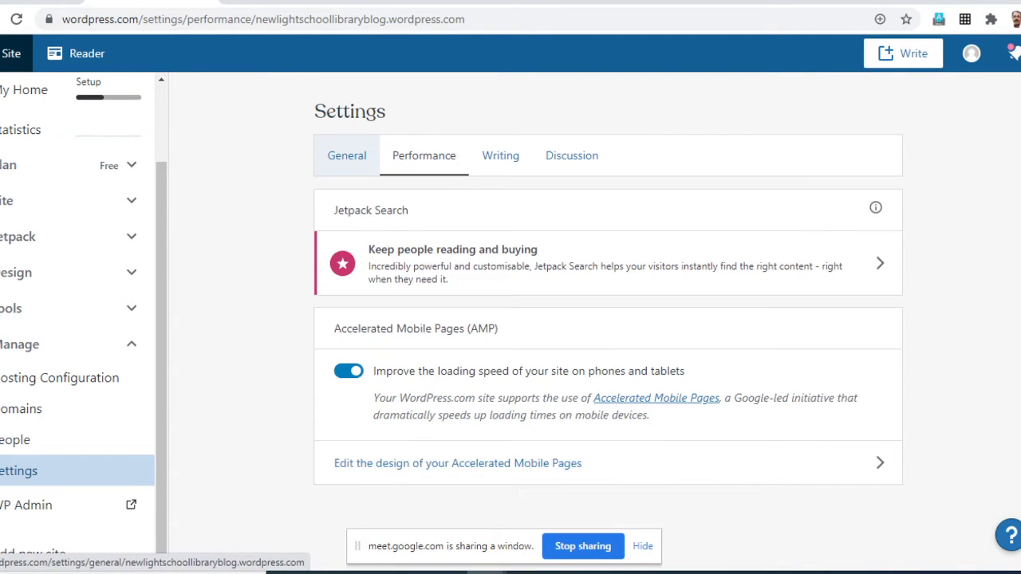
pyautogui.click(347, 155)
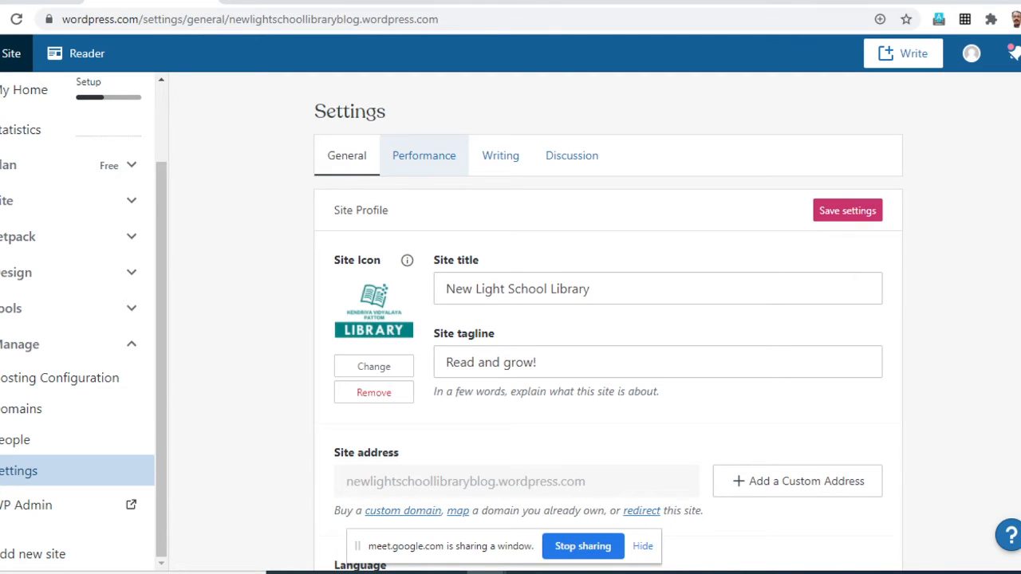
# - In the performance settings, switch Accelerated Mobile Pages off and back on for phones and tablets
pyautogui.click(423, 156)
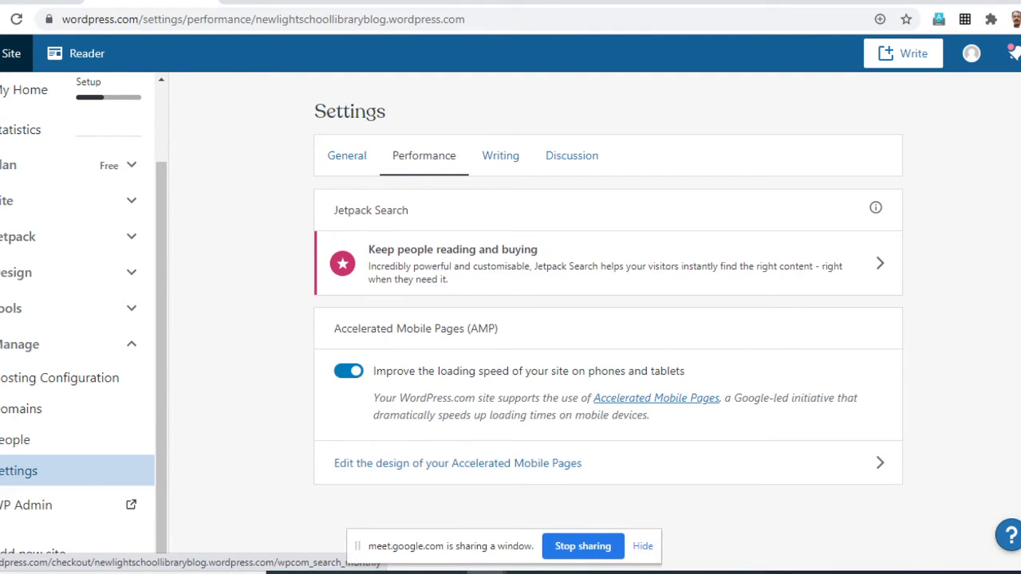
pyautogui.scroll(-1, 606, 263)
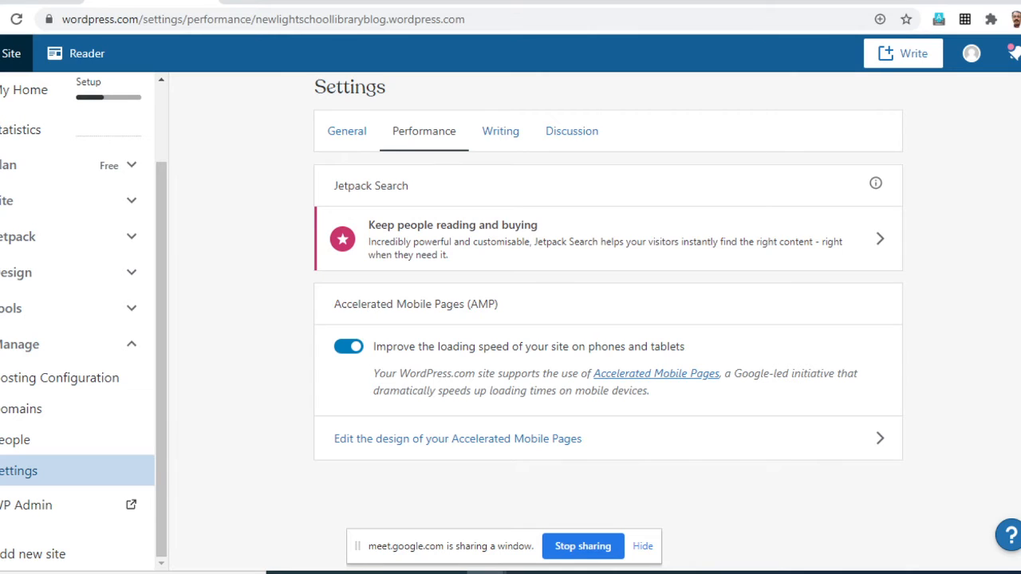
pyautogui.click(349, 346)
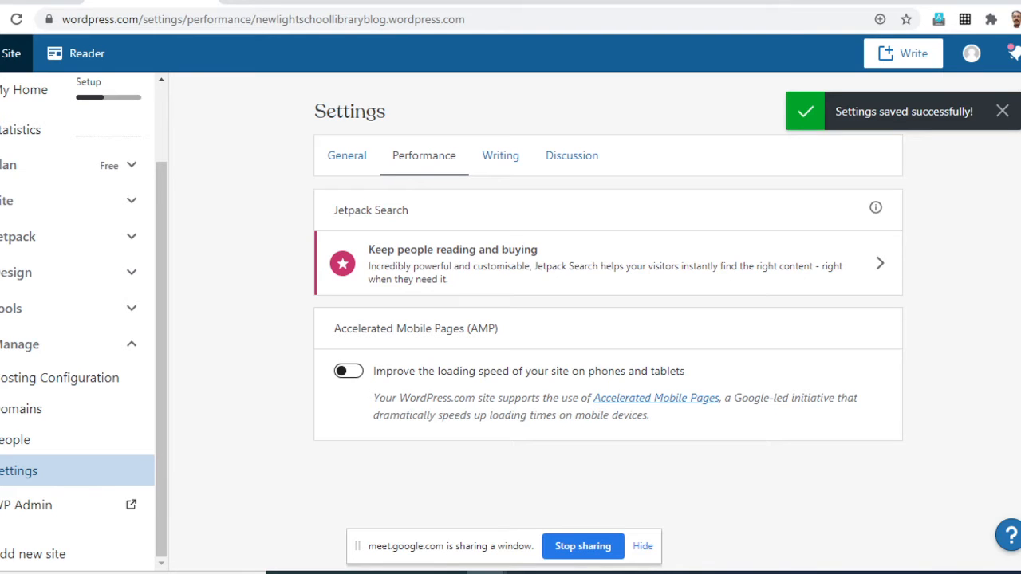
pyautogui.click(348, 371)
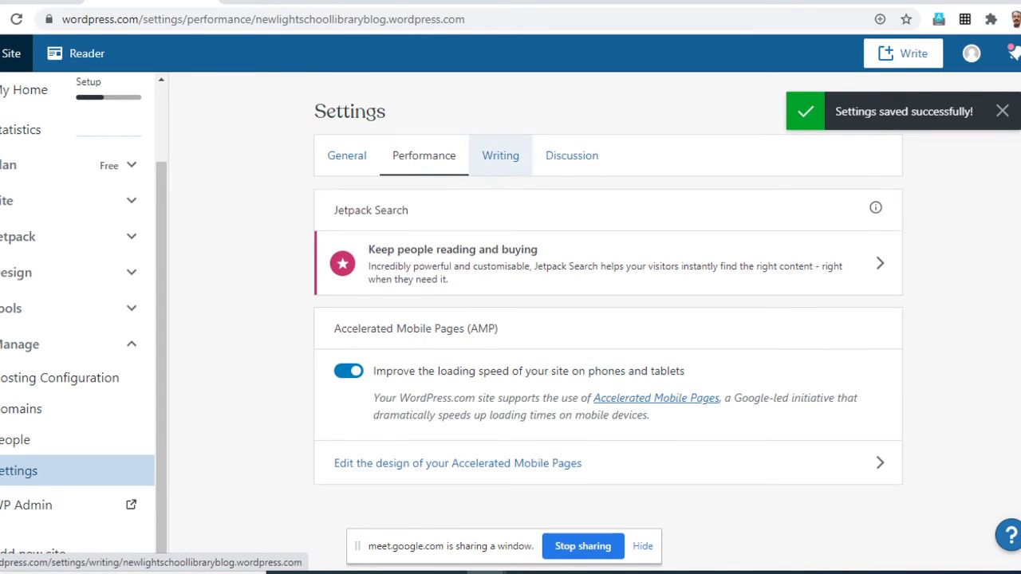
# - Review the writing settings, covering the default post format, date and time format, and content types
pyautogui.click(501, 155)
pyautogui.scroll(-3, 608, 319)
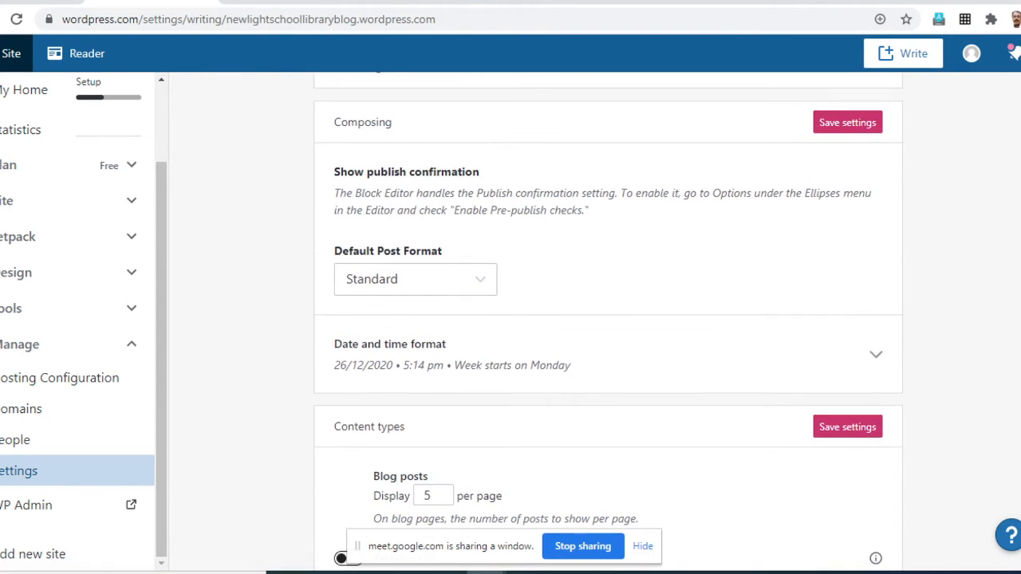
pyautogui.scroll(-2, 608, 320)
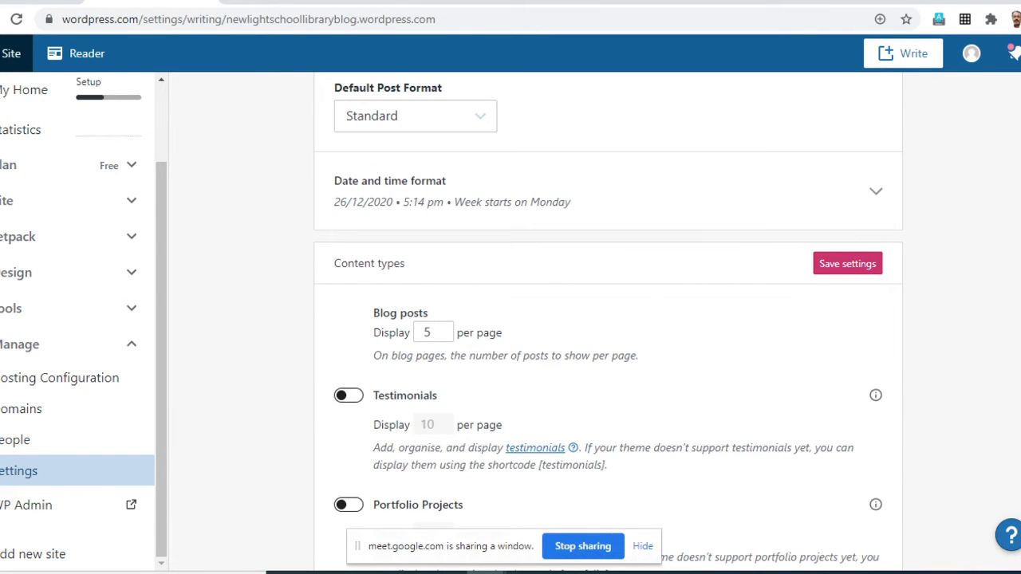
pyautogui.scroll(-1, 608, 319)
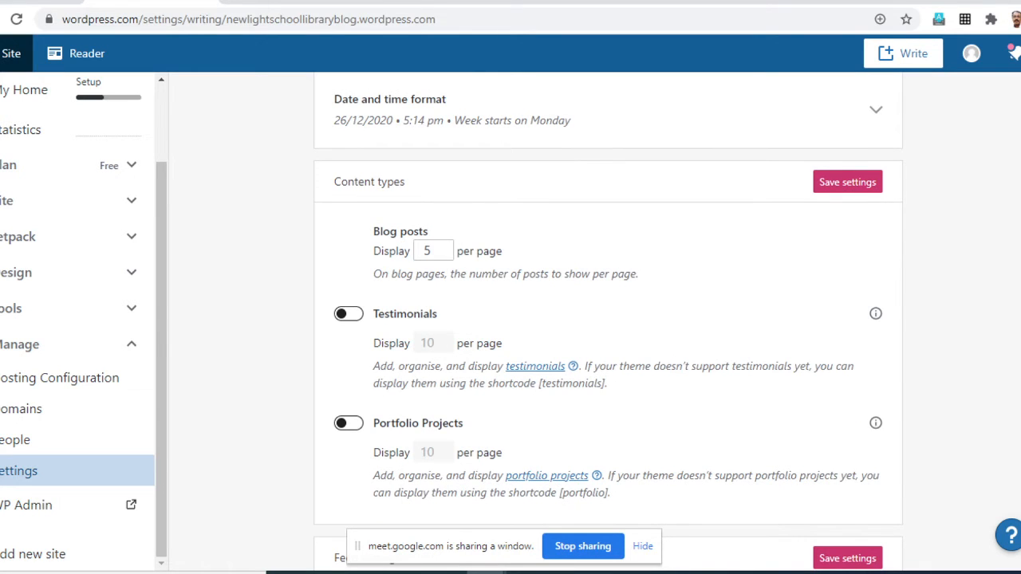
pyautogui.scroll(6, 608, 319)
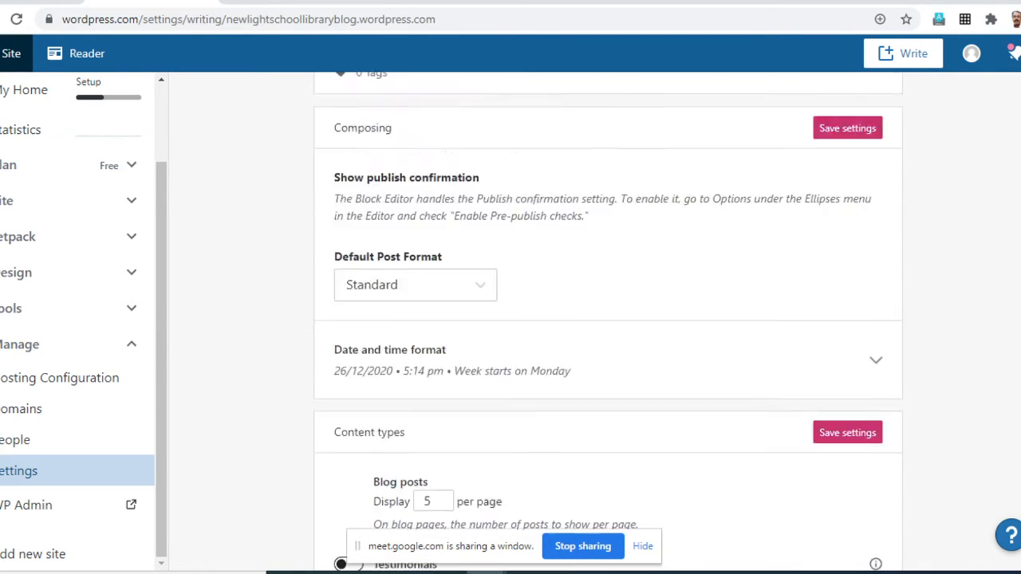
# - Review the discussion settings for articles, comments, e-mail notifications and moderation, and save the comment settings
pyautogui.click(571, 156)
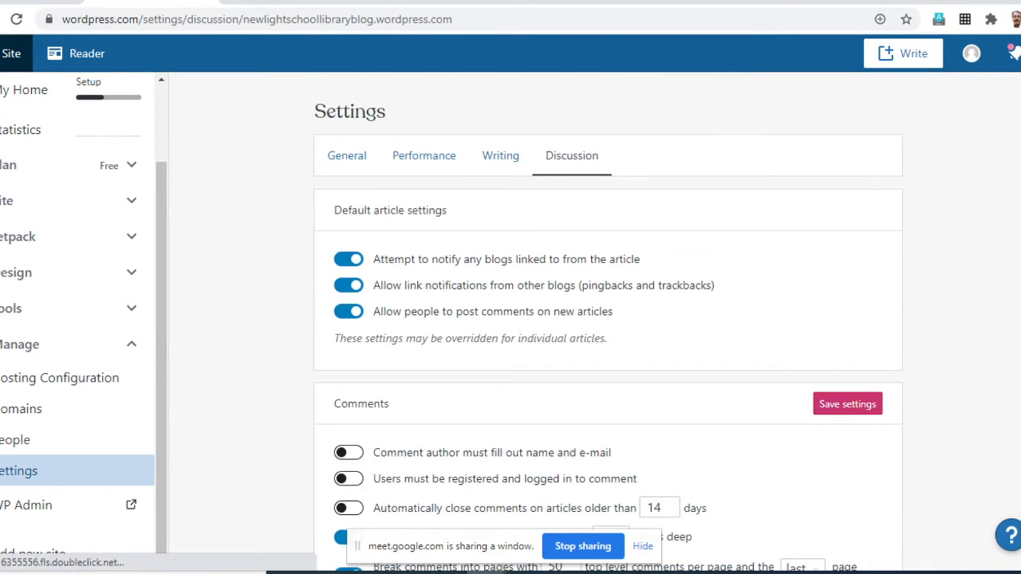
pyautogui.scroll(-1, 571, 156)
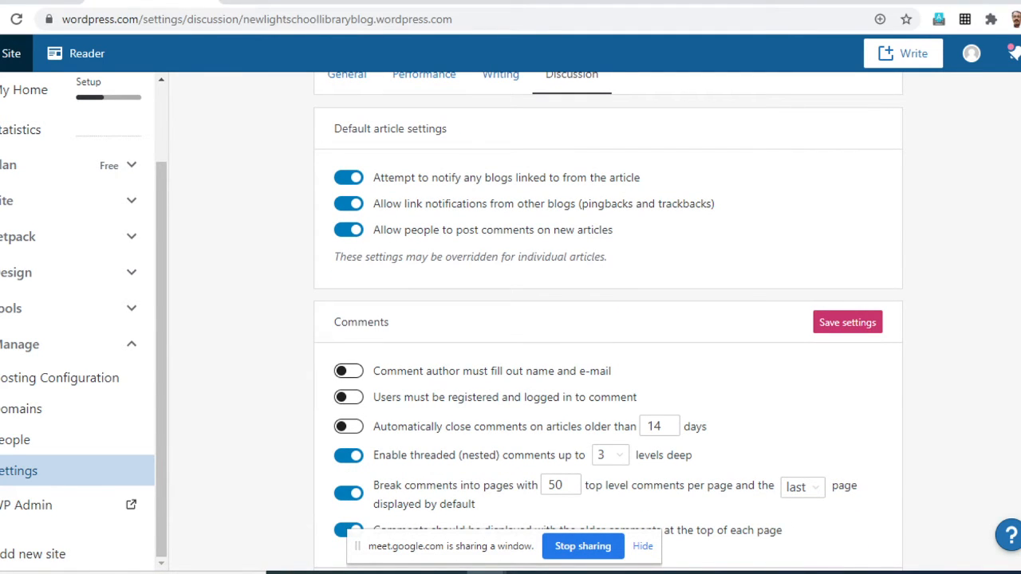
pyautogui.scroll(-6, 608, 319)
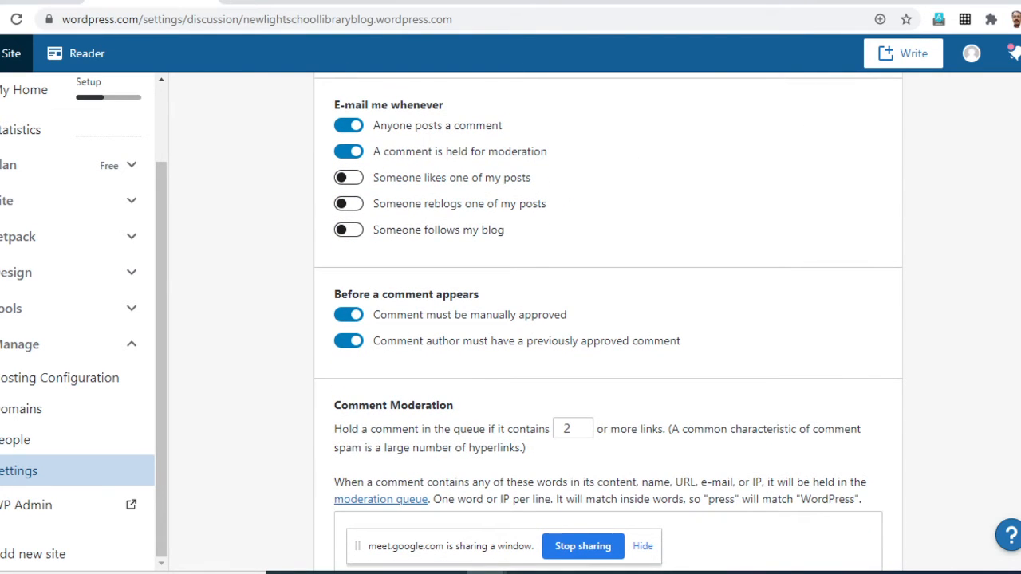
pyautogui.scroll(-4, 608, 319)
pyautogui.scroll(10, 608, 319)
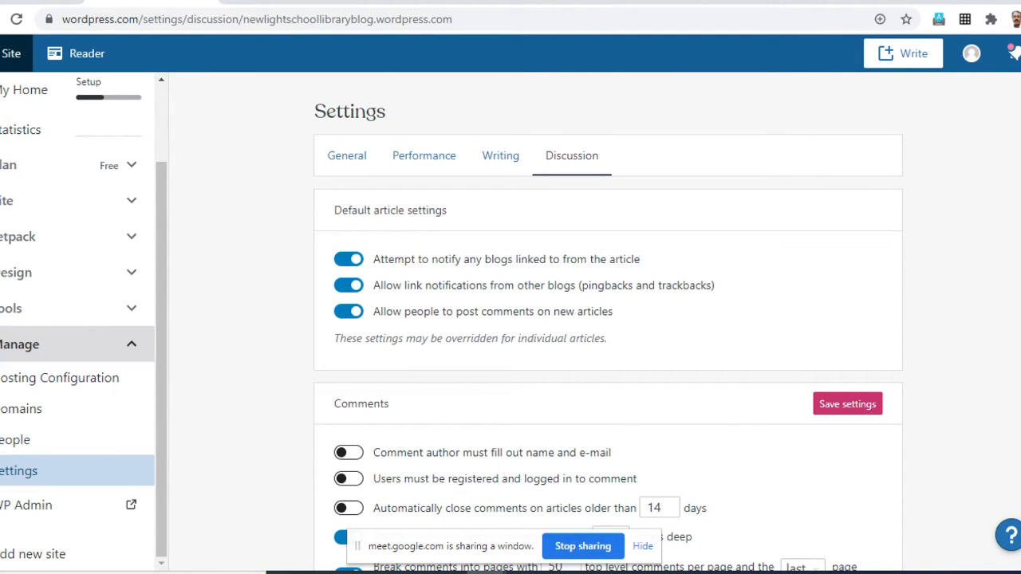
pyautogui.click(847, 404)
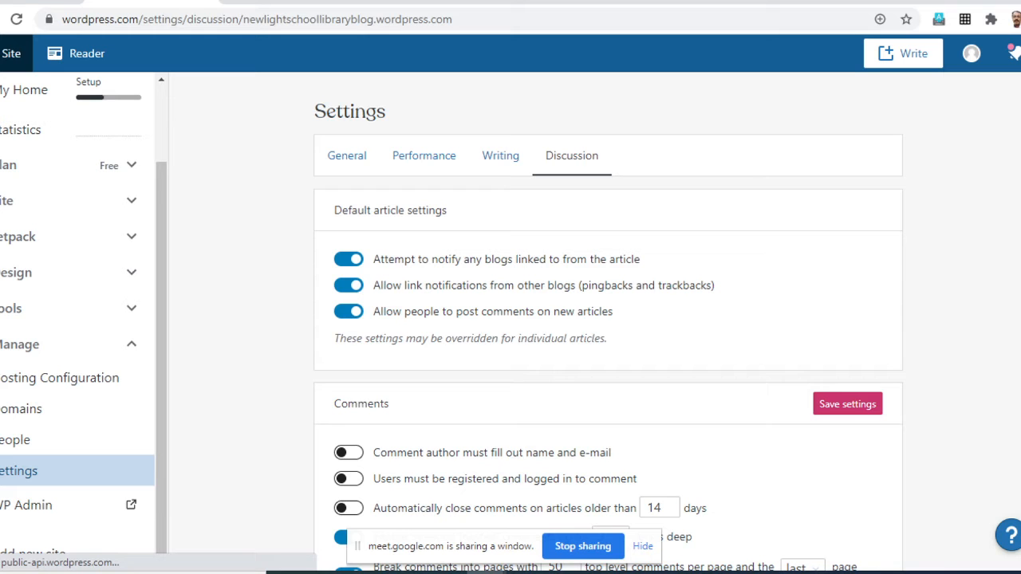
pyautogui.scroll(-9, 608, 319)
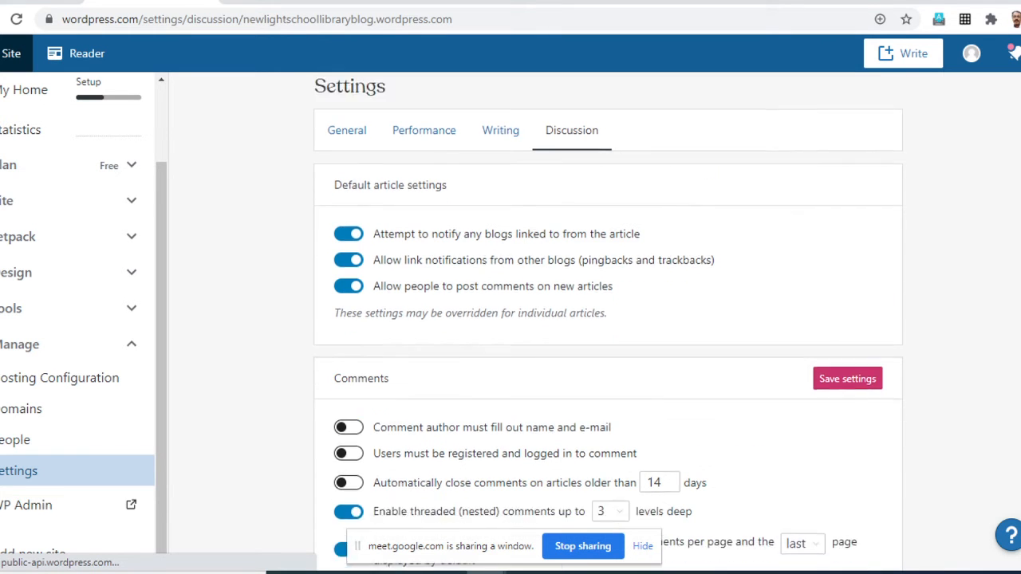
pyautogui.scroll(10, 608, 319)
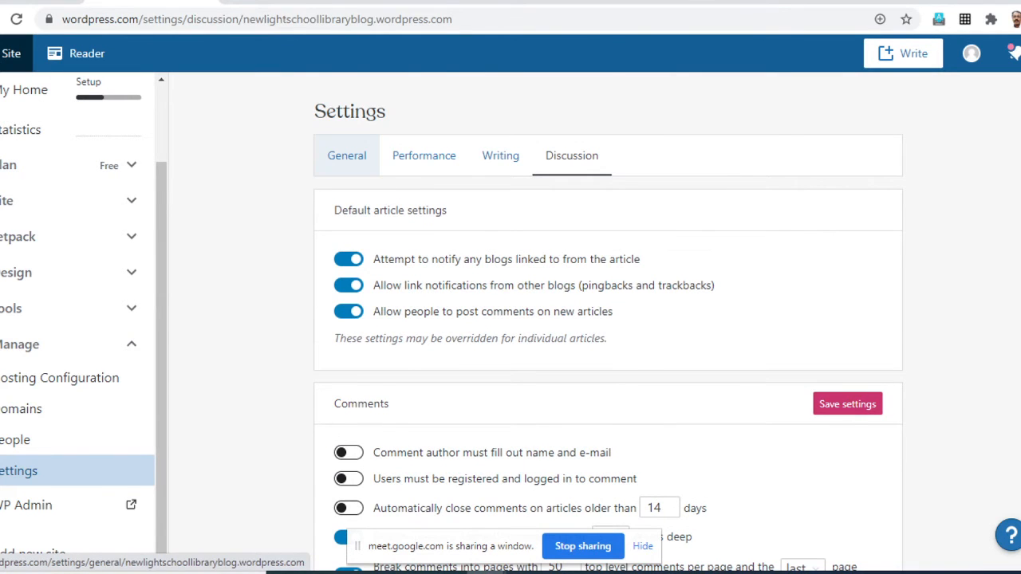
# - Return to the general settings and review the privacy options, footer credit and site profile
pyautogui.click(347, 155)
pyautogui.scroll(-9, 608, 319)
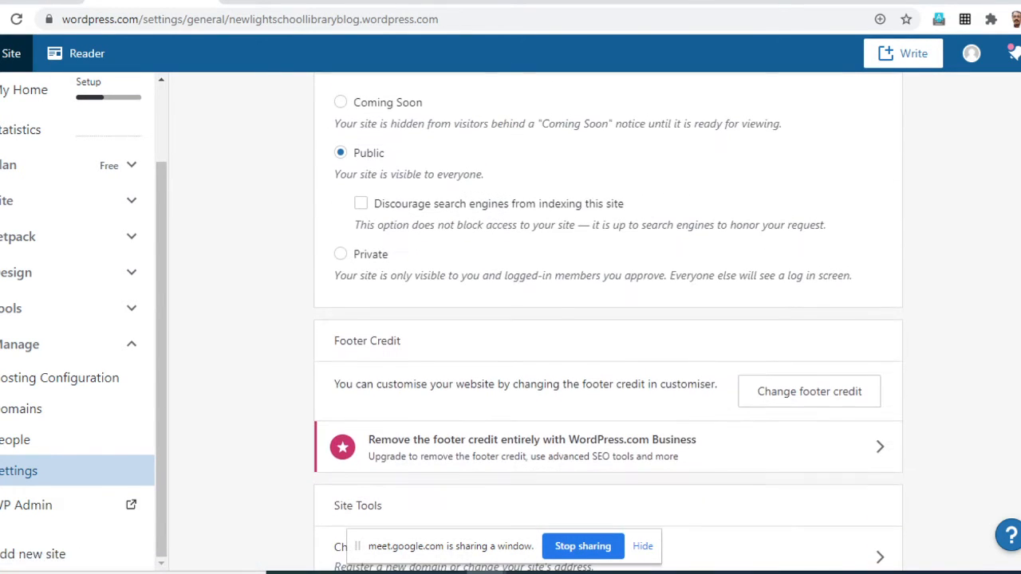
pyautogui.scroll(1, 608, 319)
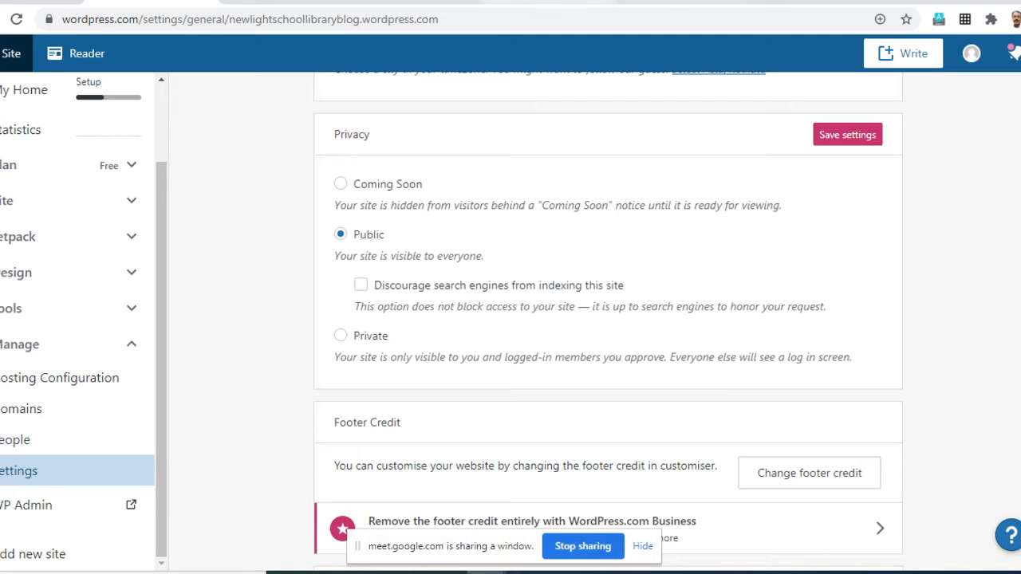
pyautogui.scroll(6, 607, 319)
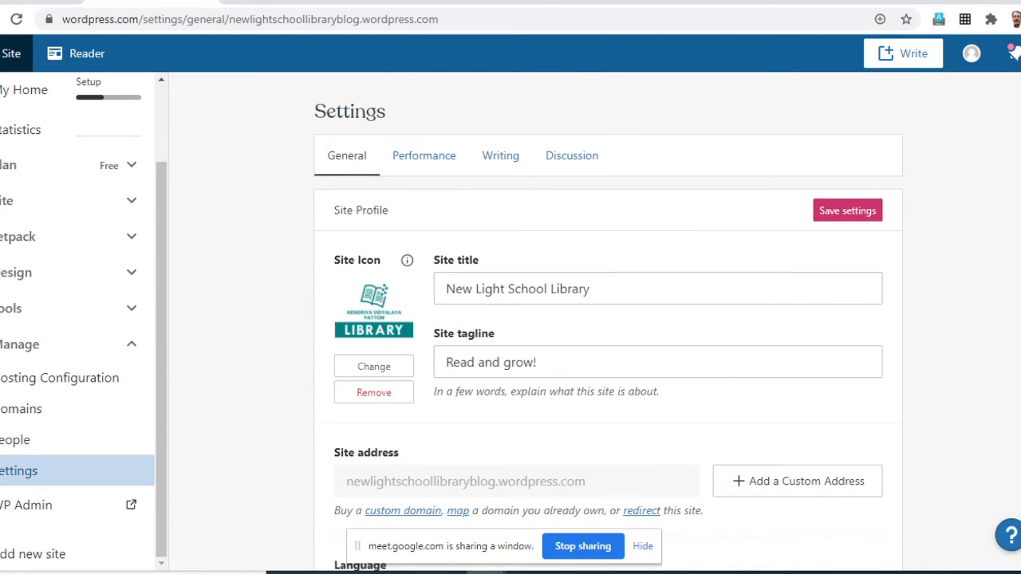
pyautogui.scroll(-3, 608, 319)
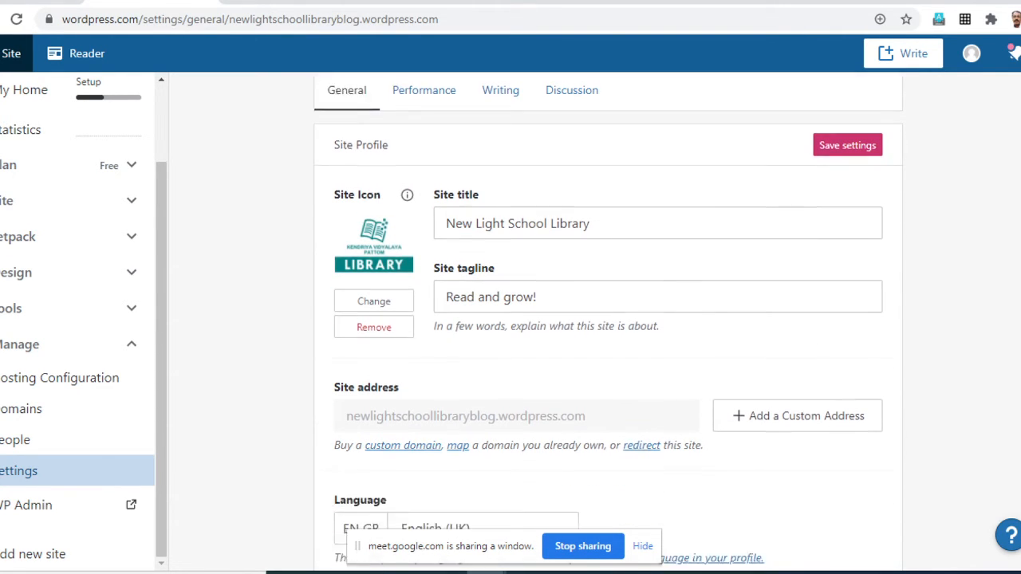
pyautogui.scroll(3, 607, 319)
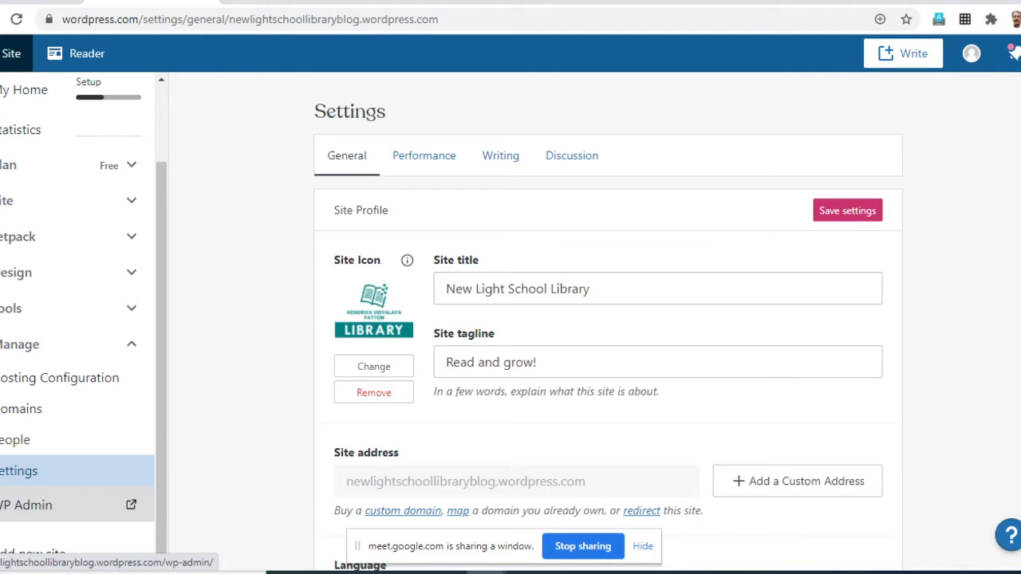
# - Open the site's WP Admin dashboard and look over its welcome, At a Glance and Quick Draft sections
pyautogui.click(32, 505)
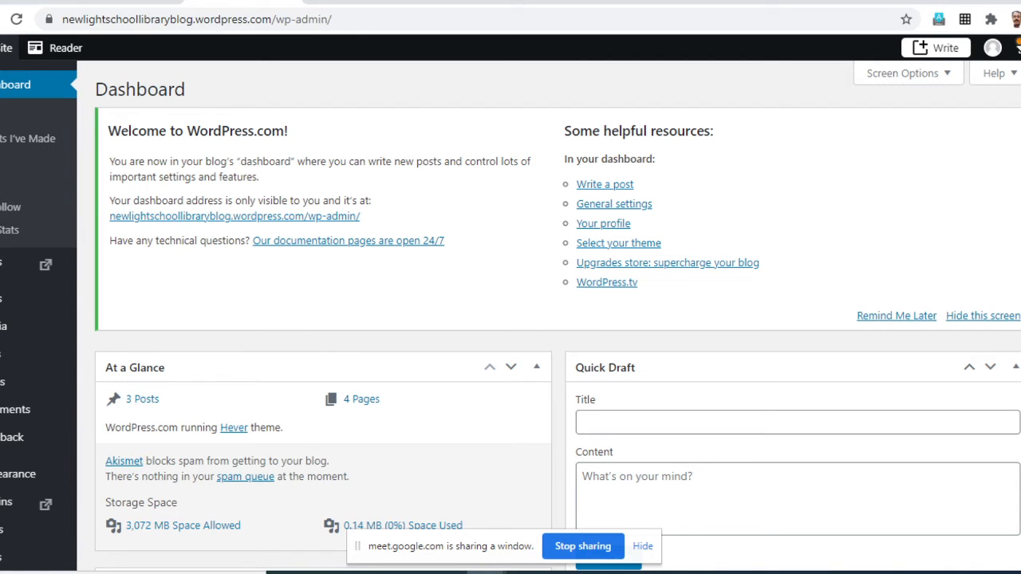
pyautogui.scroll(-2, 550, 319)
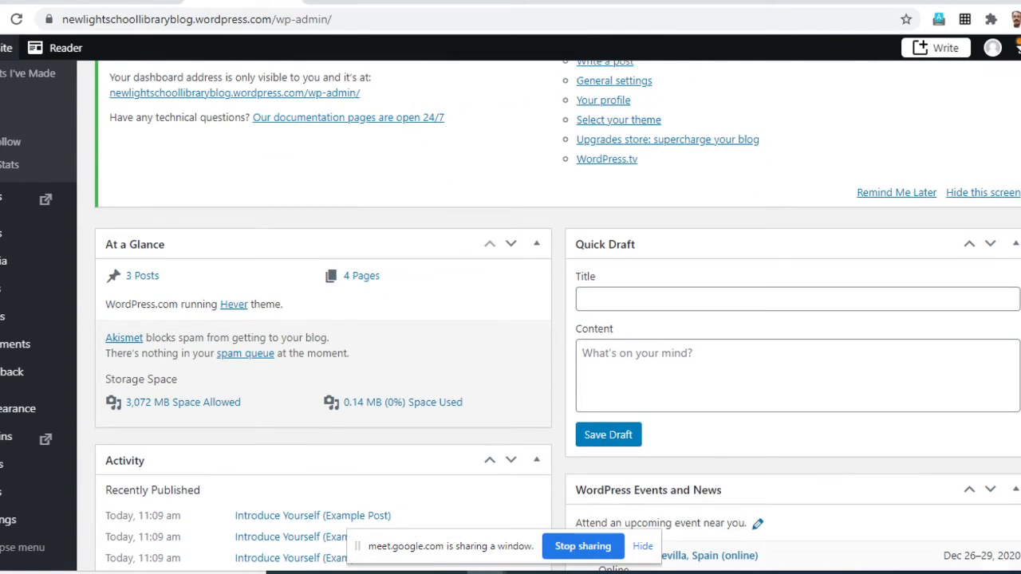
pyautogui.scroll(2, 550, 319)
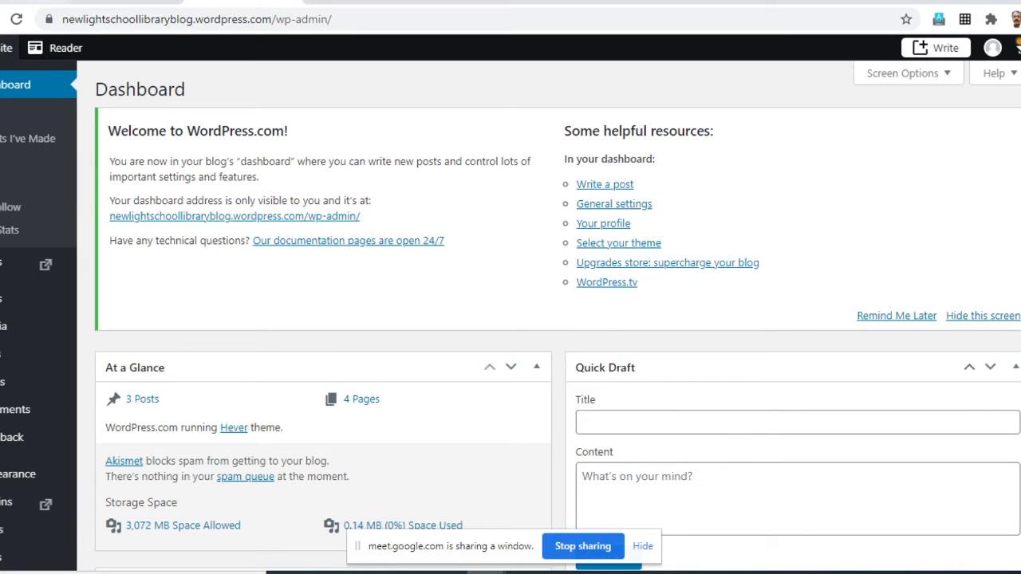
# - Go back to the WordPress.com settings tab and view the site's My Home page with its quick links
pyautogui.click(126, 1)
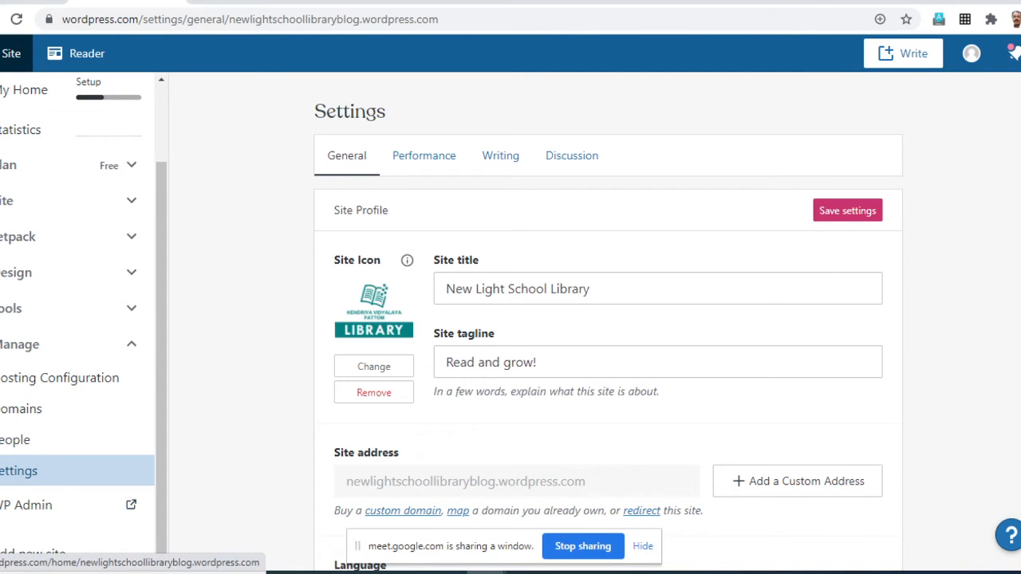
pyautogui.click(24, 89)
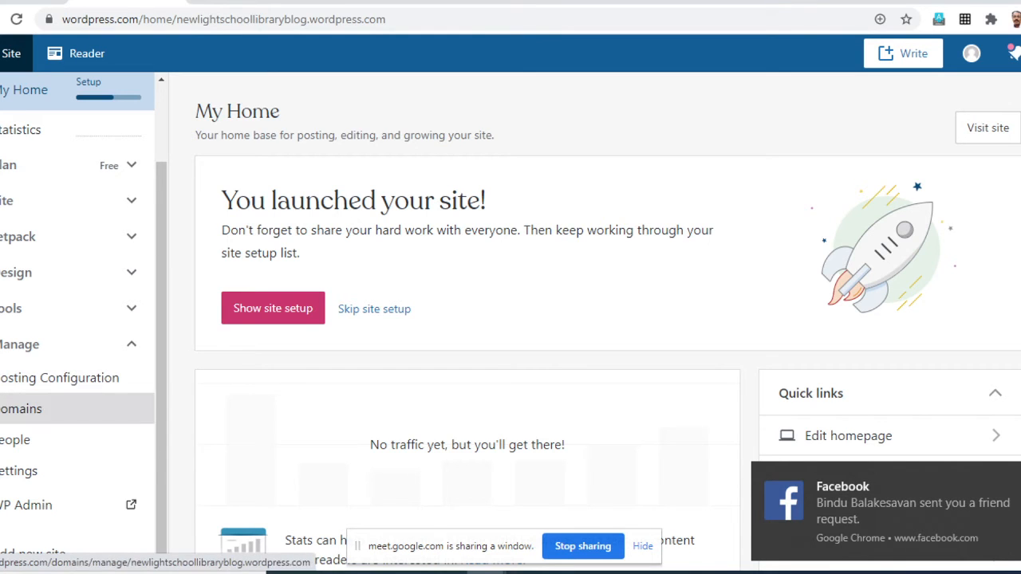
pyautogui.scroll(-1, 48, 440)
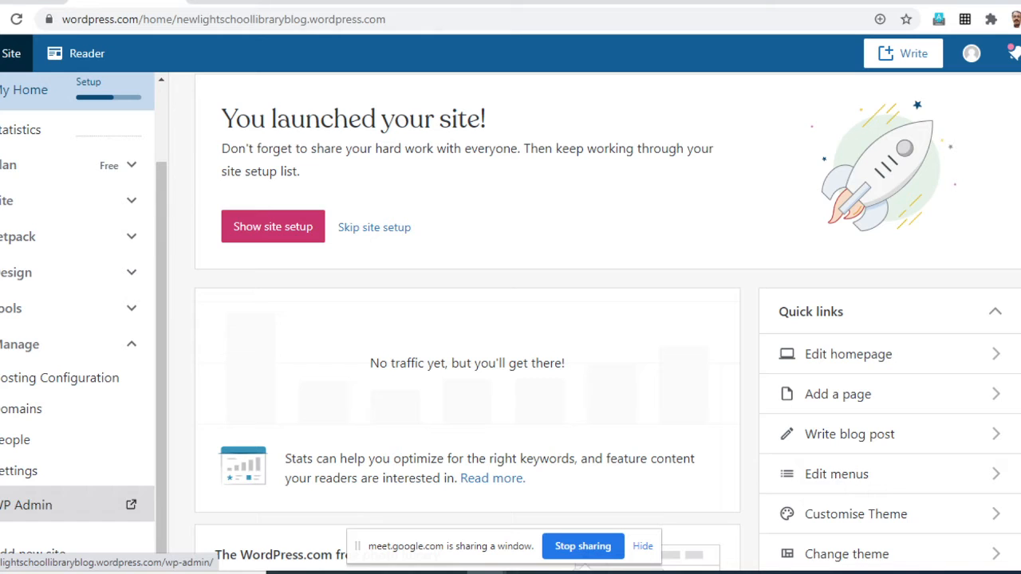
# - Reopen the WP Admin dashboard and examine its activity, recent content, news and statistics widgets and the navigation entries
pyautogui.click(26, 505)
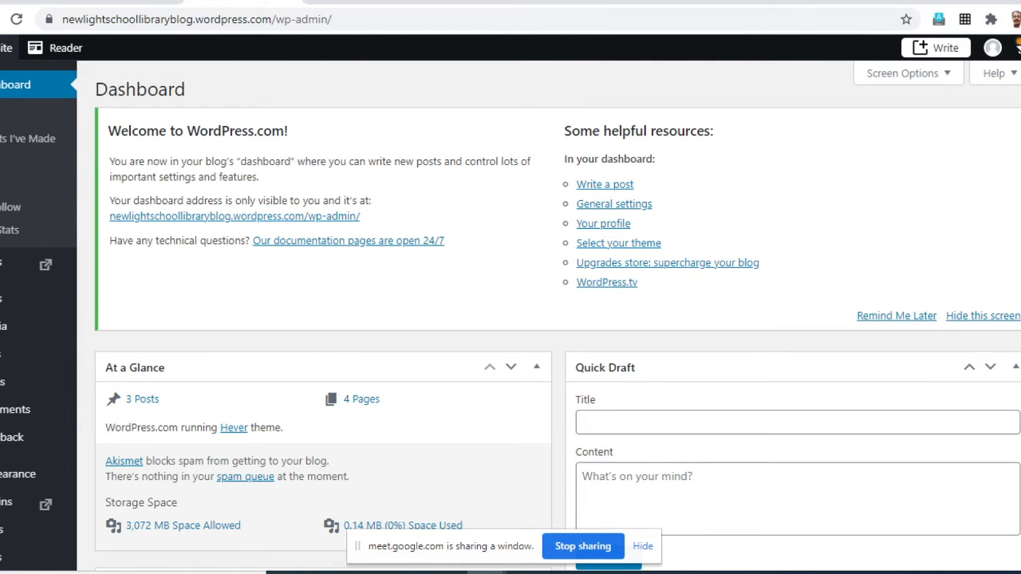
pyautogui.scroll(-10, 511, 319)
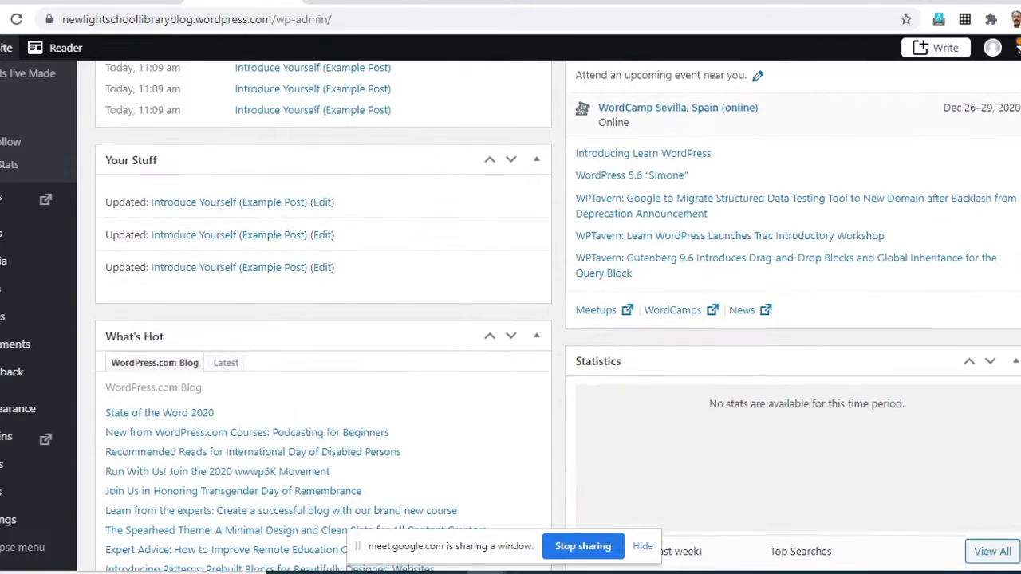
pyautogui.scroll(10, 510, 319)
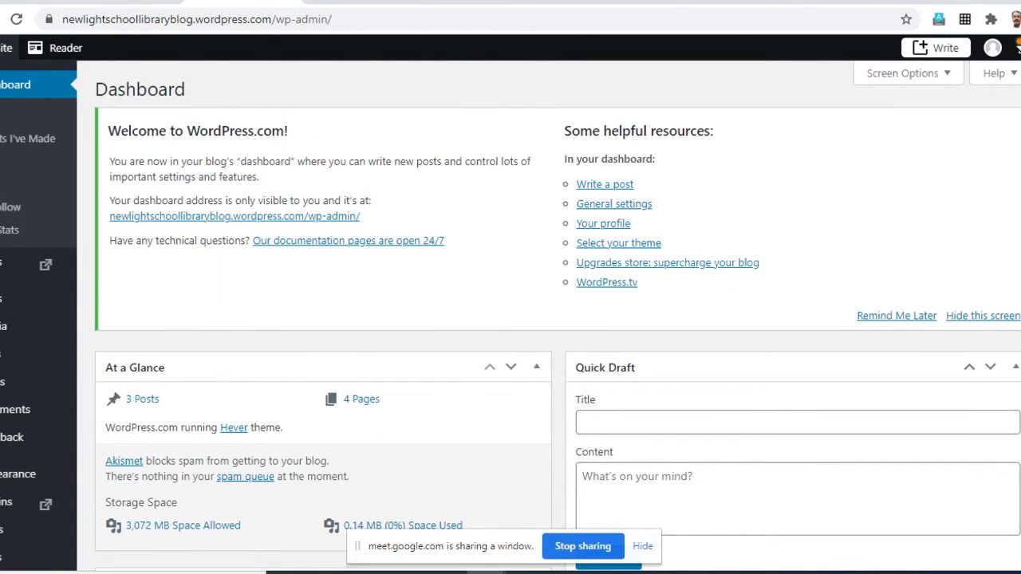
pyautogui.scroll(-5, 511, 319)
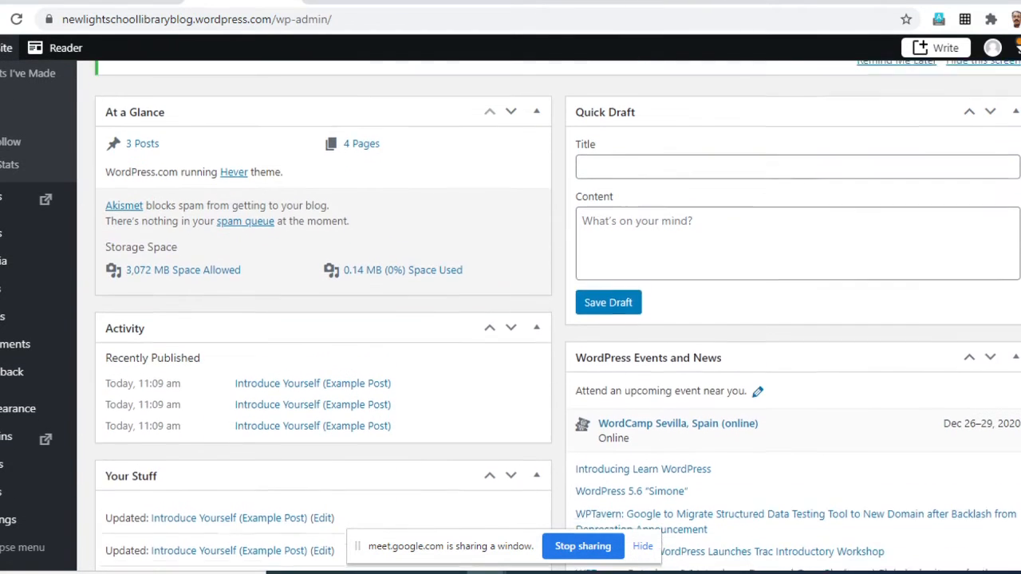
pyautogui.scroll(1, 511, 319)
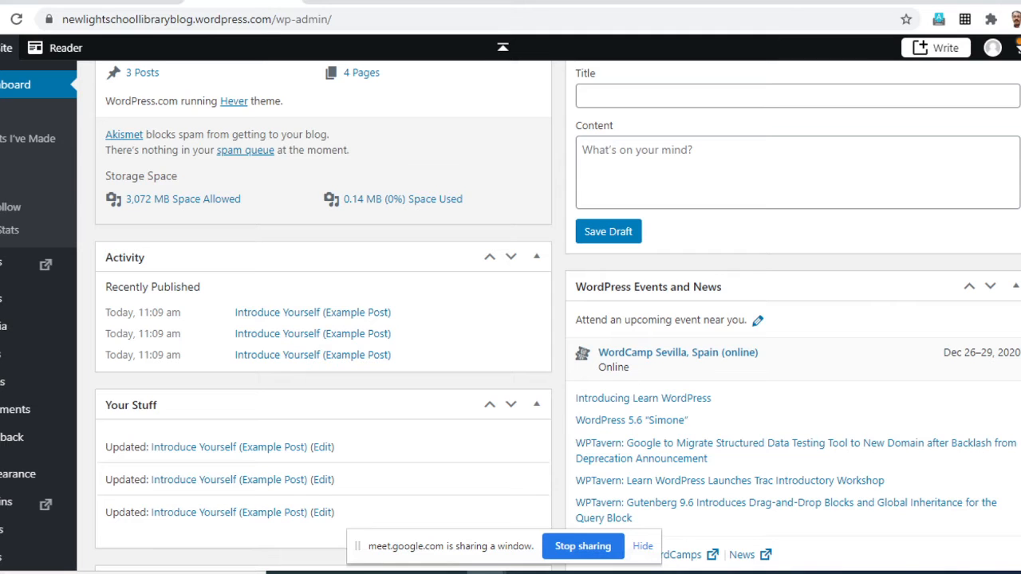
pyautogui.scroll(4, 511, 319)
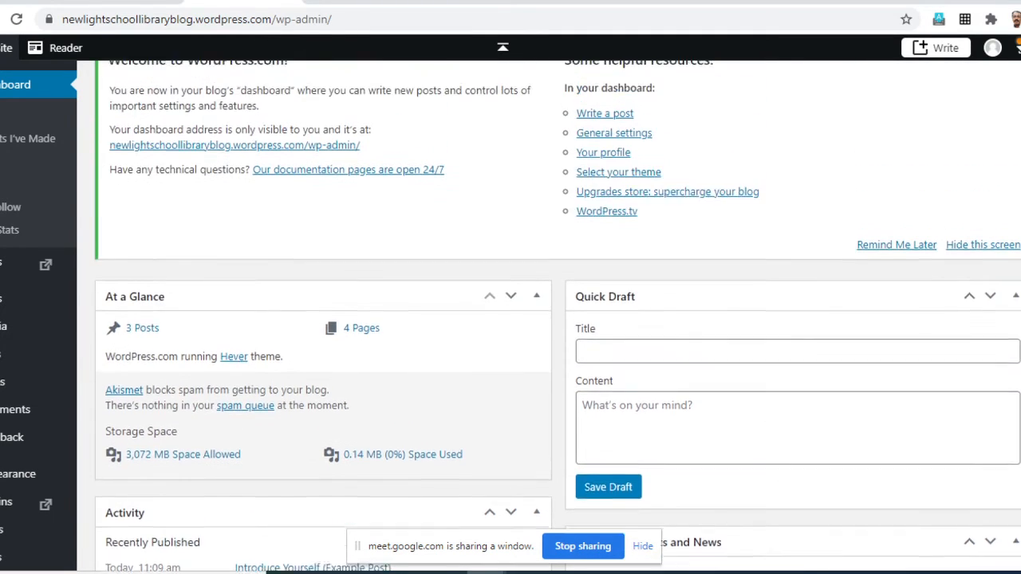
pyautogui.scroll(-7, 511, 319)
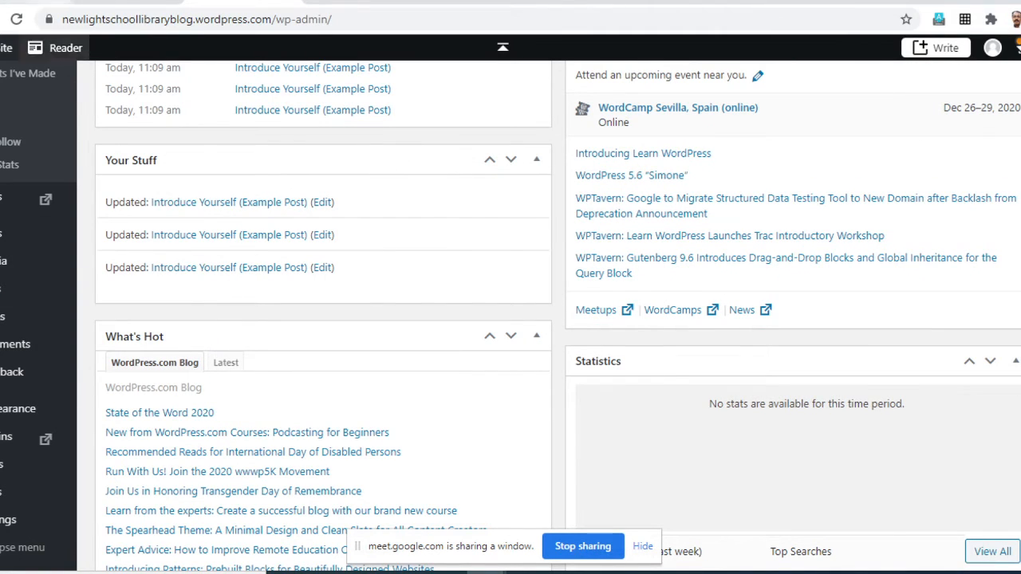
pyautogui.moveTo(16, 234)
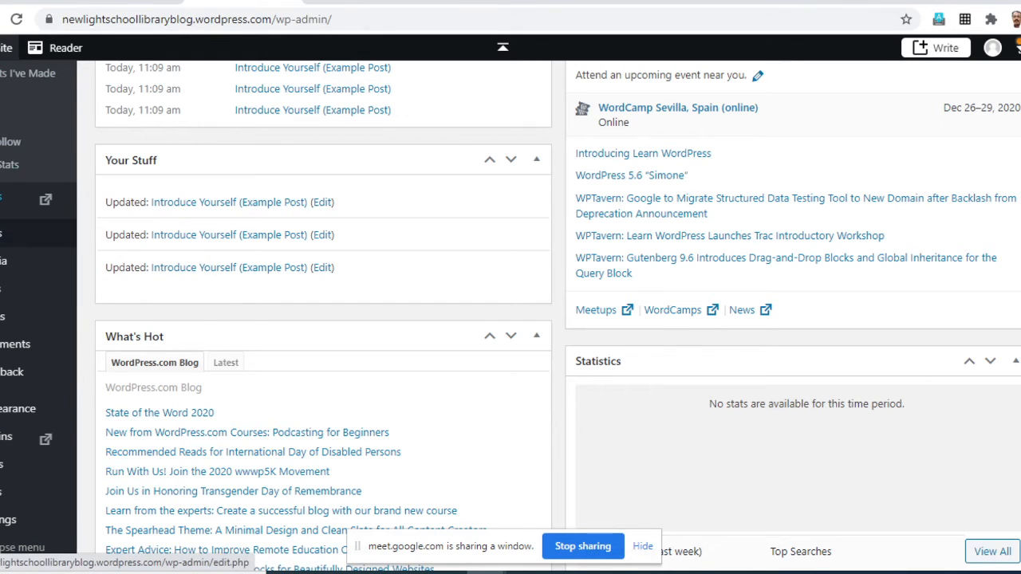
pyautogui.moveTo(16, 199)
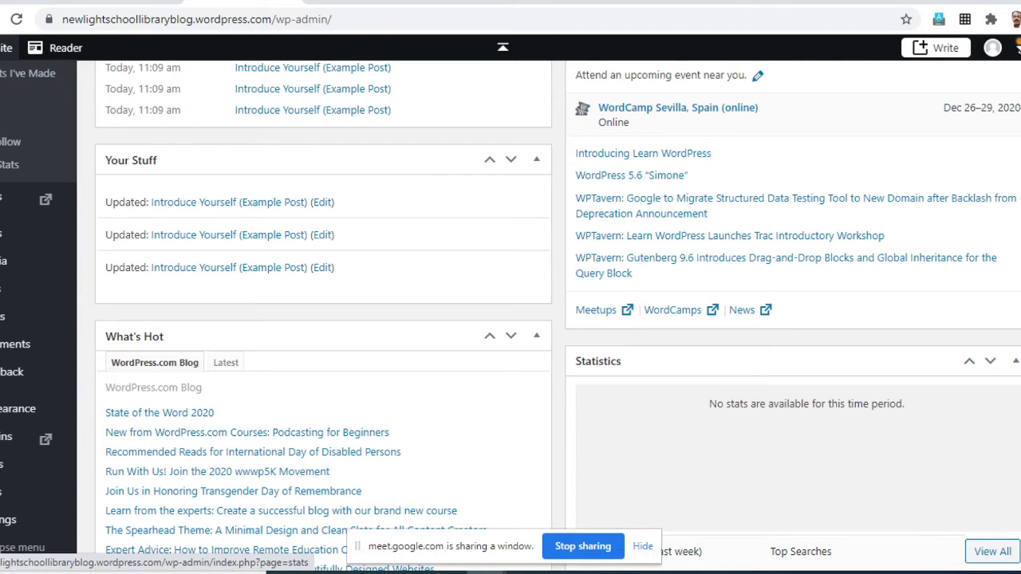
# - Open the Site Stats page and examine its view counts, referrers, top posts, search terms, clicks and totals sections
pyautogui.click(7, 96)
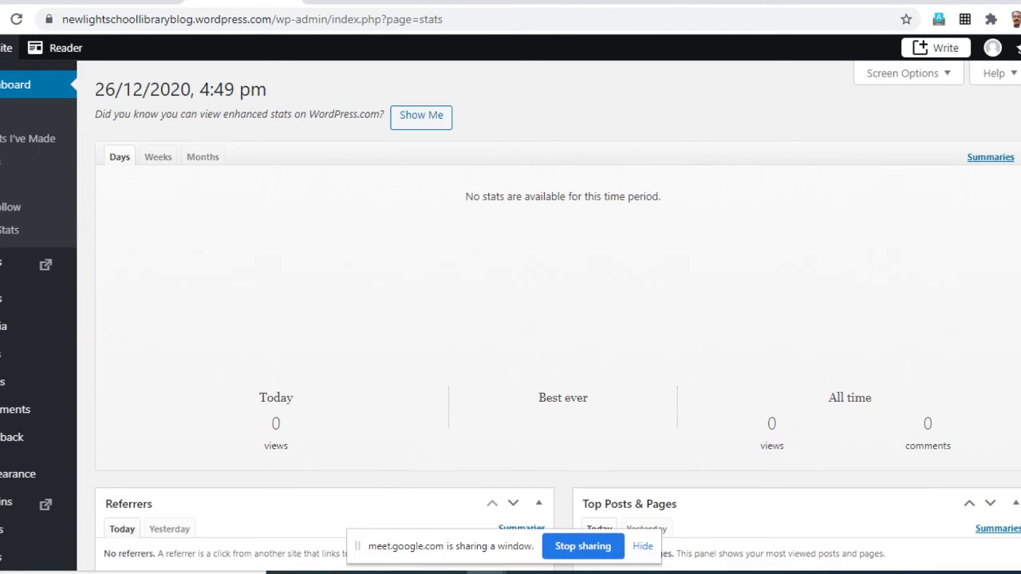
pyautogui.scroll(-2, 559, 319)
pyautogui.scroll(2, 559, 319)
pyautogui.scroll(-2, 559, 319)
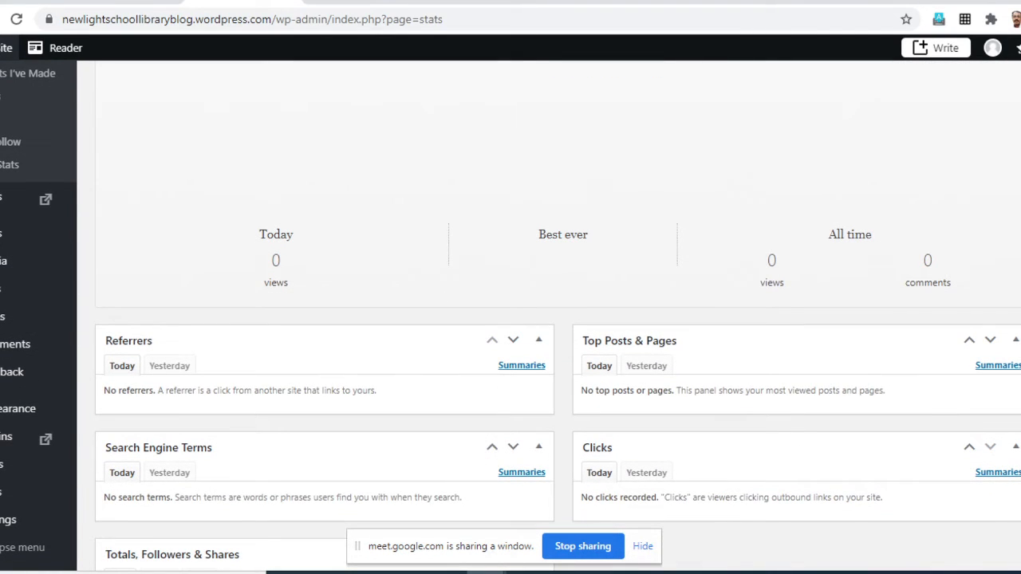
pyautogui.scroll(2, 558, 319)
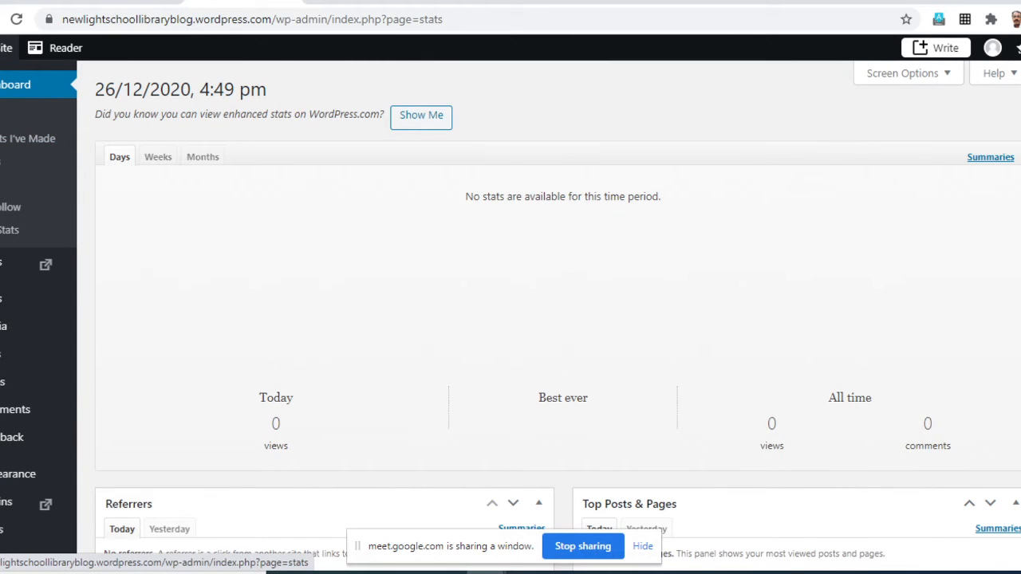
pyautogui.scroll(-1, 275, 351)
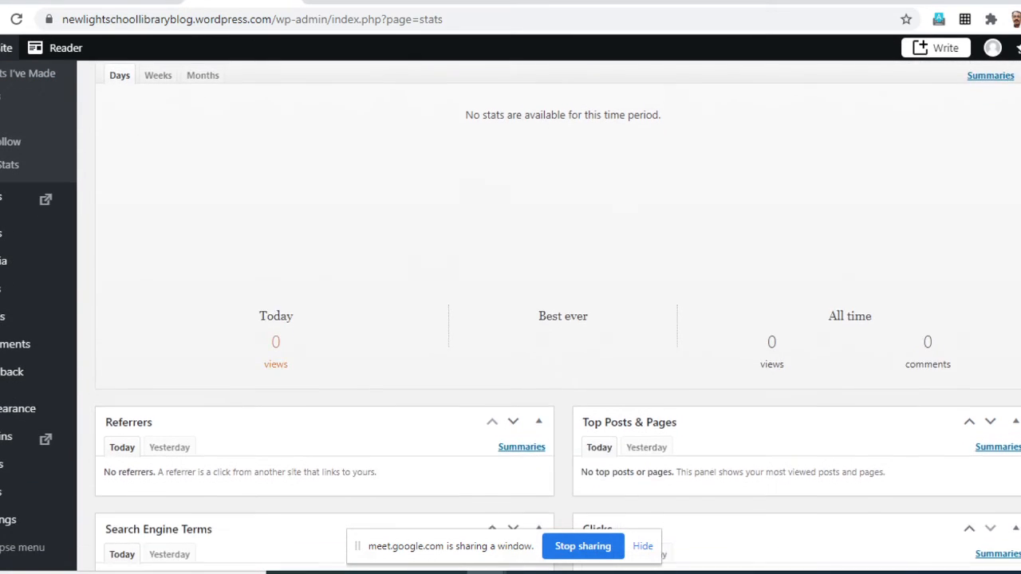
pyautogui.scroll(-2, 276, 359)
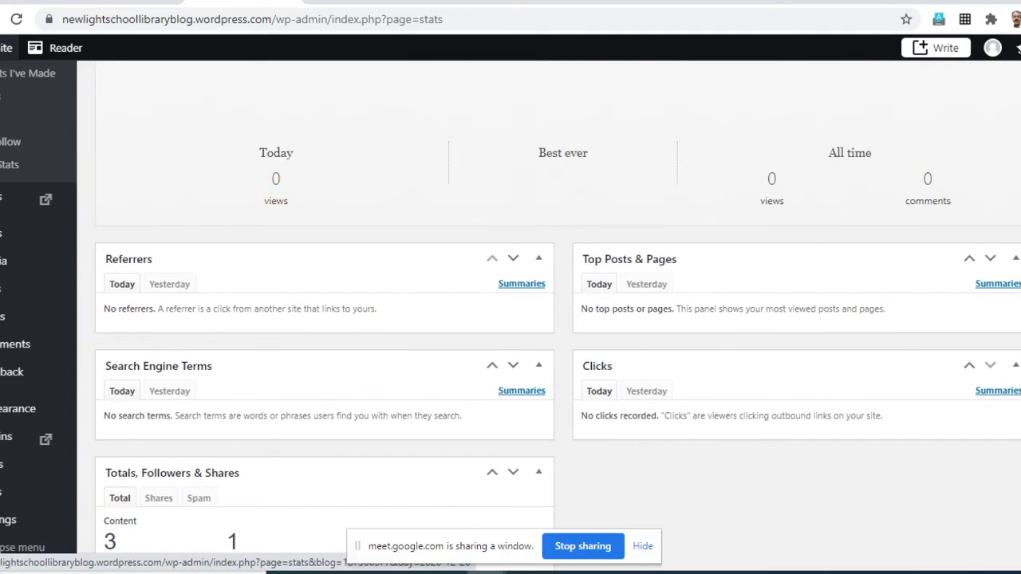
pyautogui.scroll(1, 275, 359)
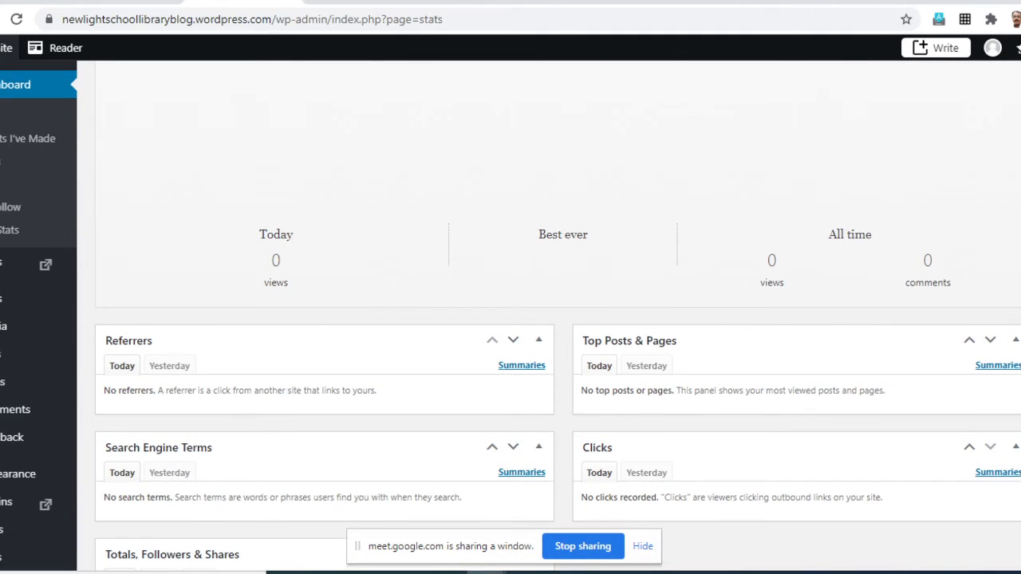
pyautogui.scroll(-1, 550, 319)
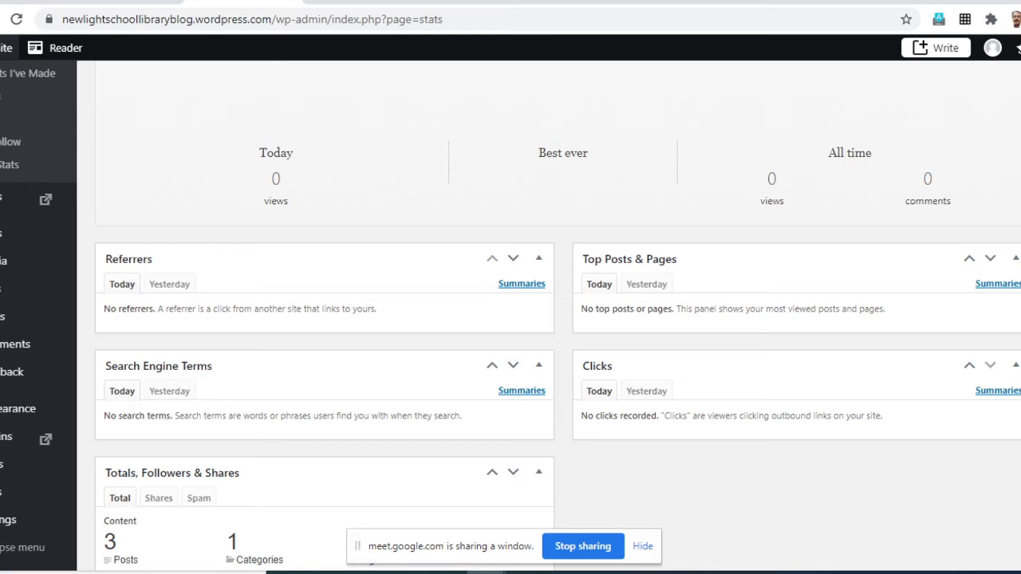
pyautogui.scroll(-2, 550, 319)
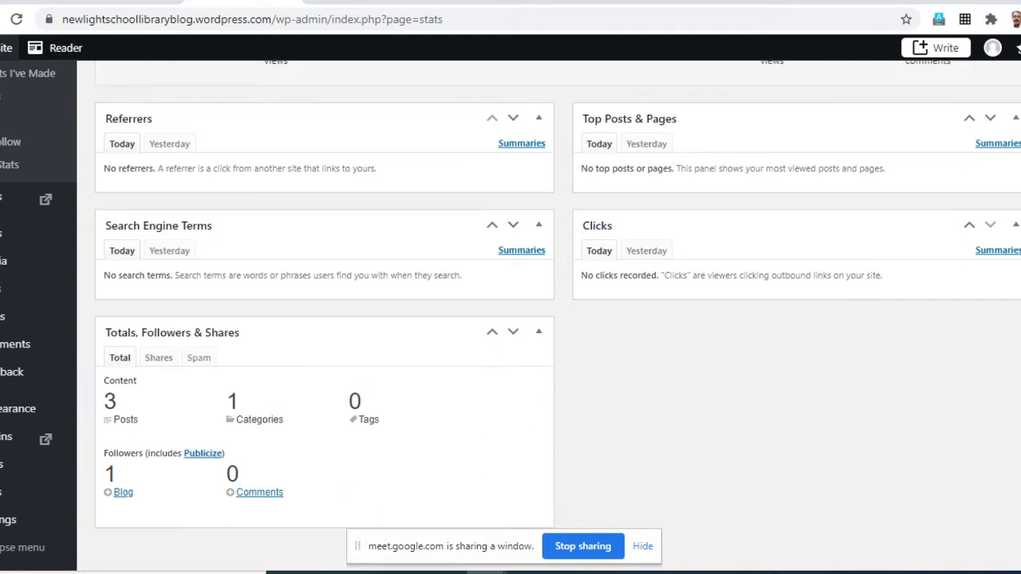
pyautogui.click(502, 47)
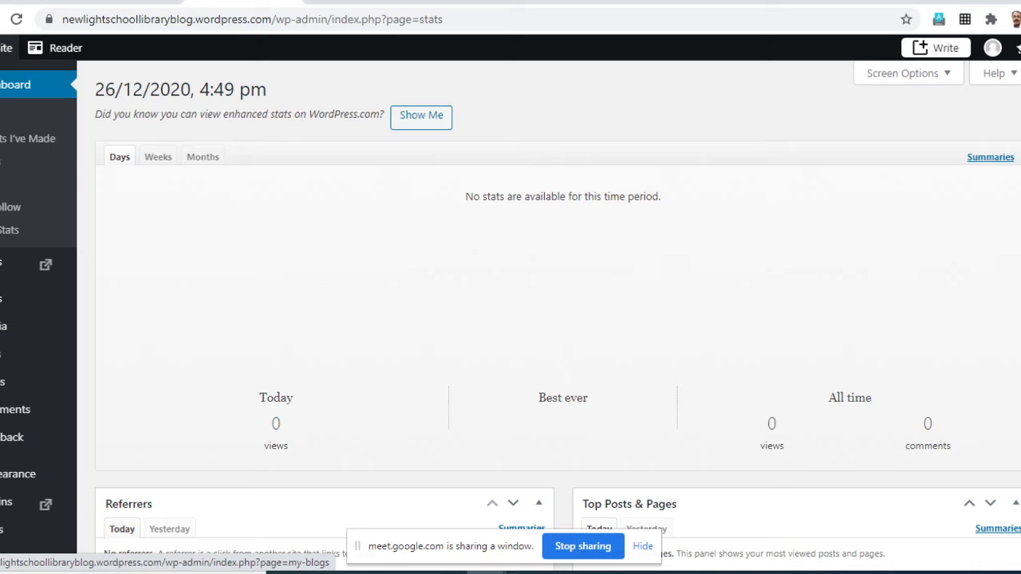
# - Open the My Blogs list and look over the blog's details and the plans and purchases submenu
pyautogui.click(2, 184)
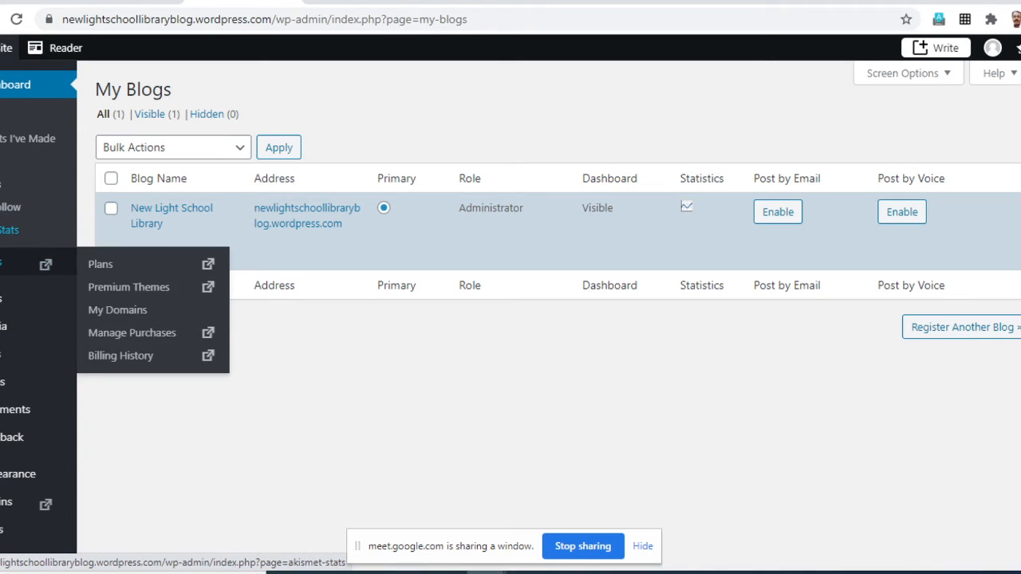
pyautogui.moveTo(32, 264)
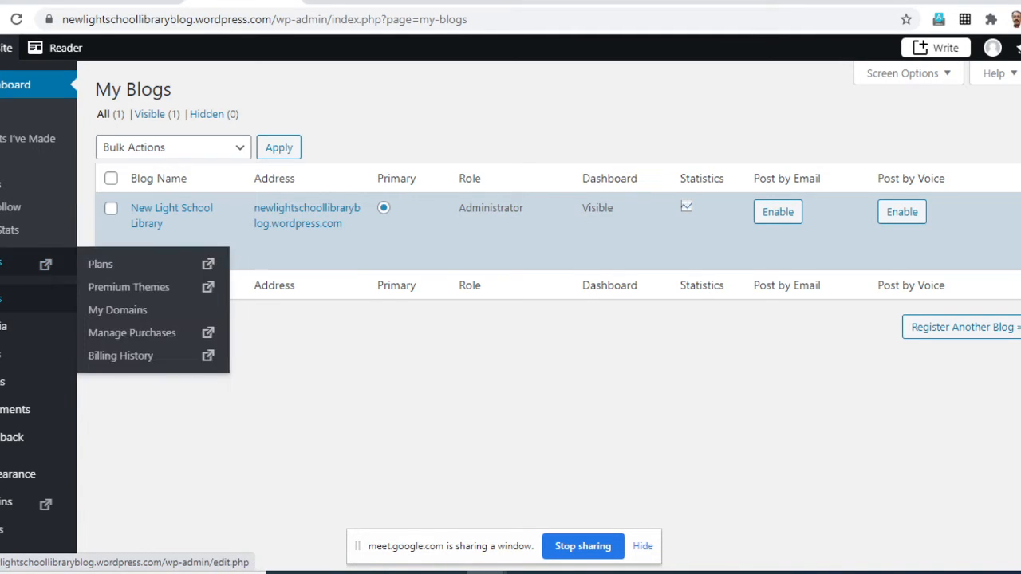
pyautogui.moveTo(37, 299)
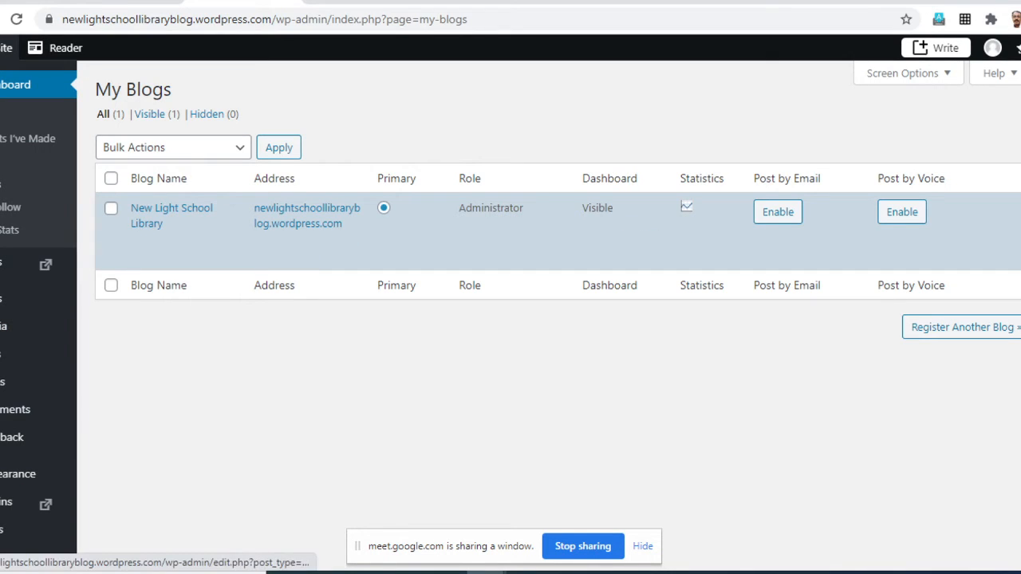
# - Open the list of all posts and review the published example posts
pyautogui.moveTo(32, 298)
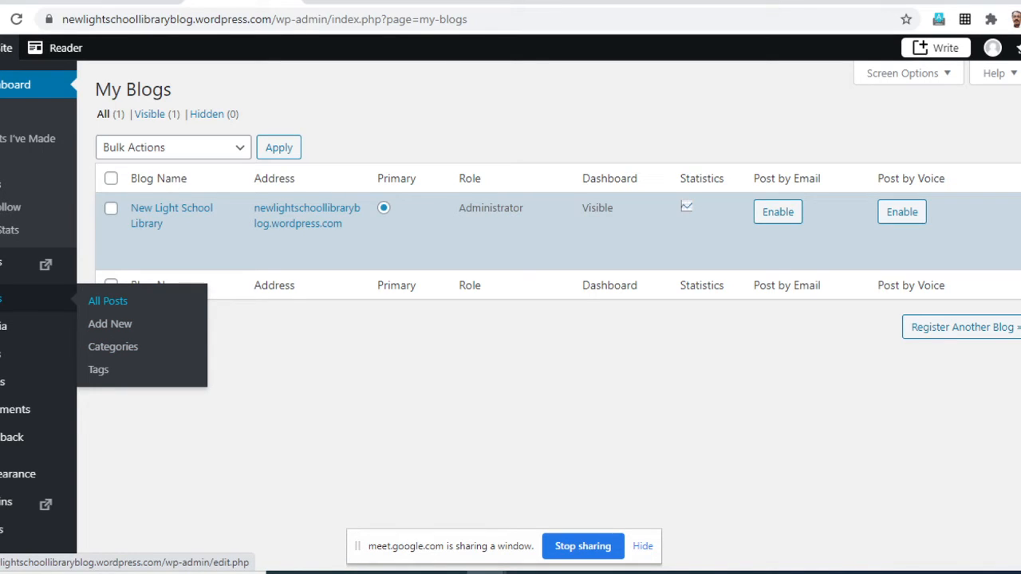
pyautogui.click(108, 300)
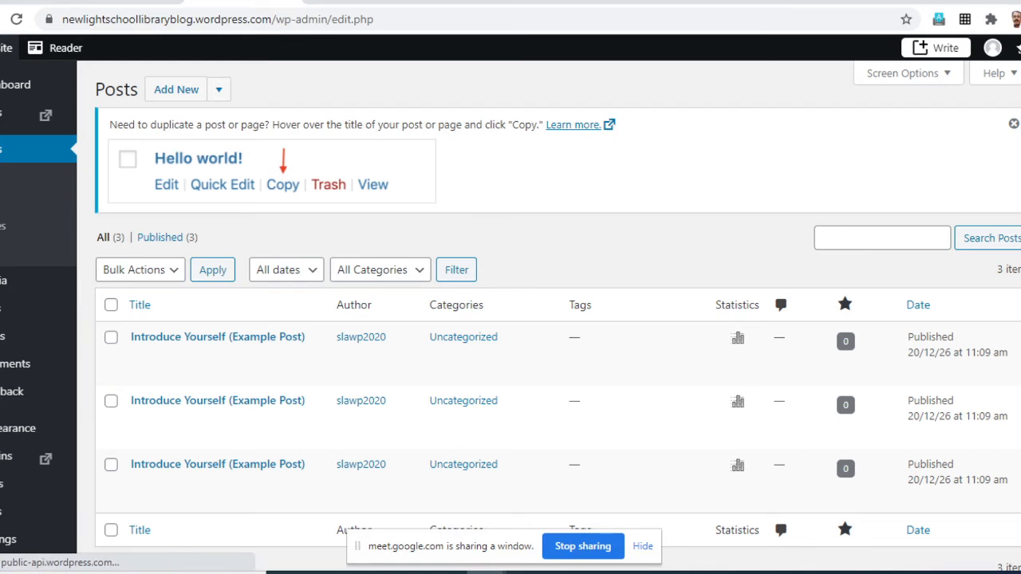
pyautogui.scroll(-2, 319, 335)
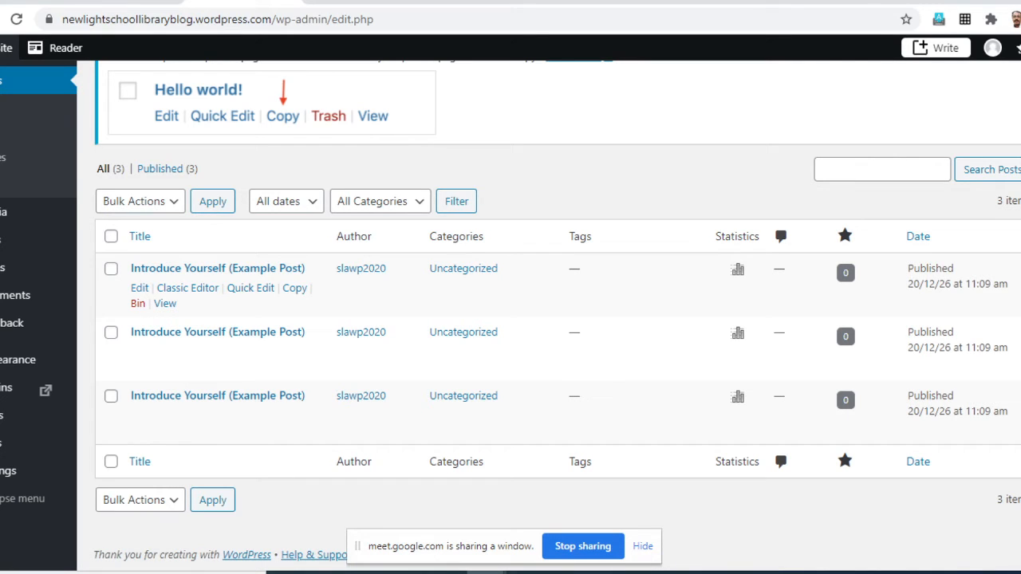
# - Move all three "Introduce Yourself (Example Post)" posts to the bin with a bulk action
pyautogui.click(111, 269)
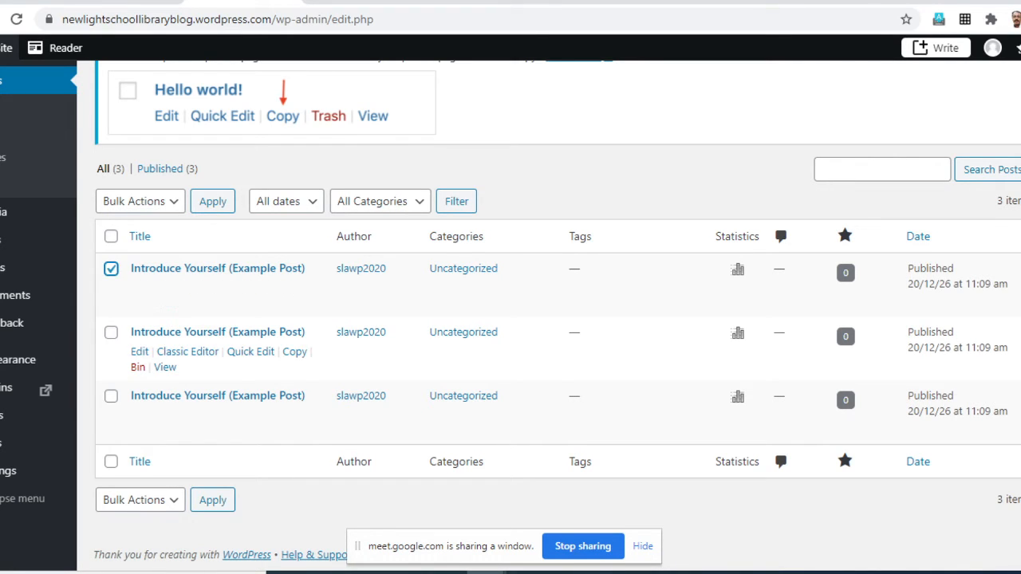
pyautogui.click(111, 333)
pyautogui.click(111, 396)
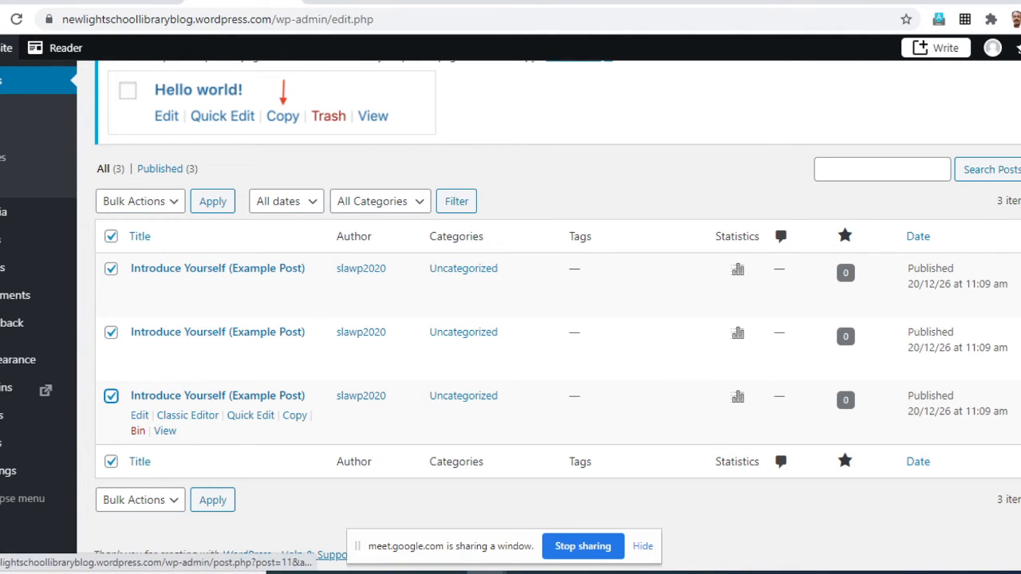
pyautogui.click(139, 201)
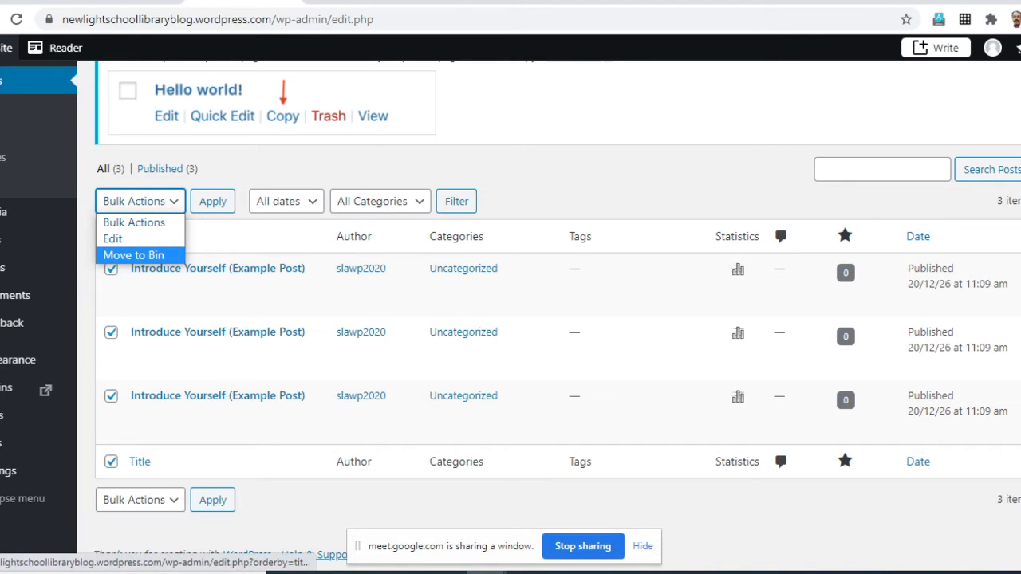
pyautogui.click(264, 501)
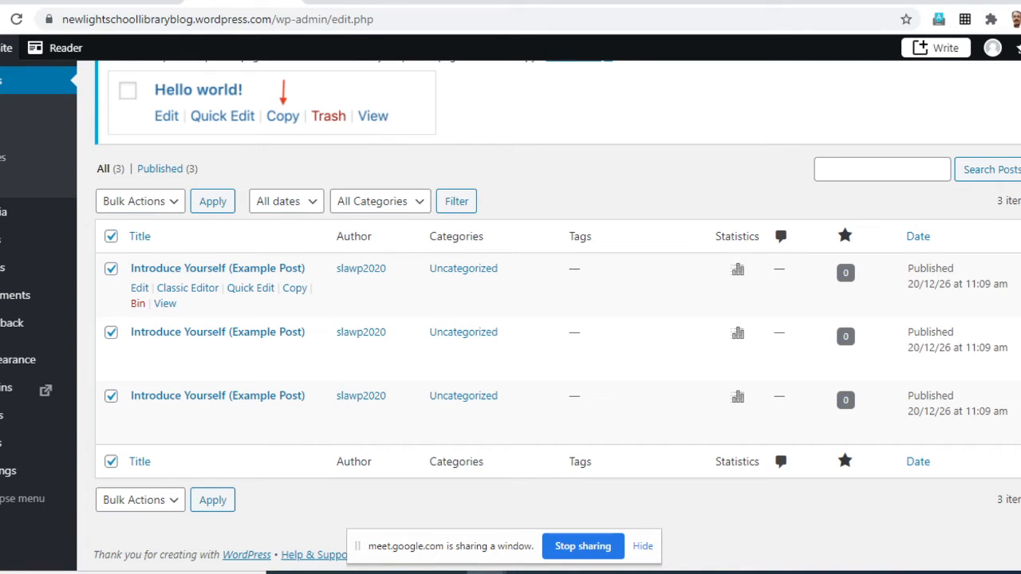
pyautogui.click(110, 269)
pyautogui.click(111, 269)
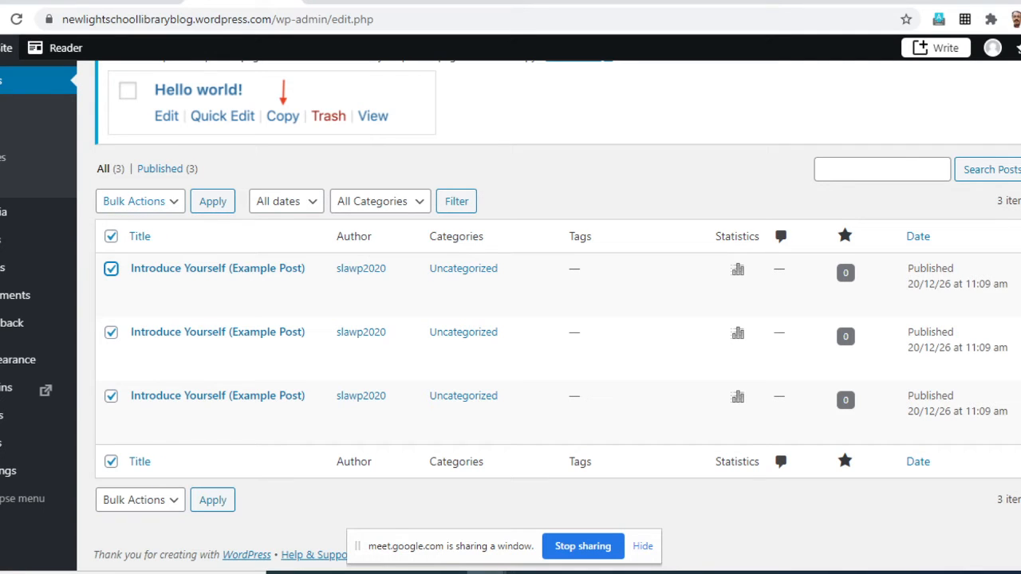
pyautogui.click(141, 201)
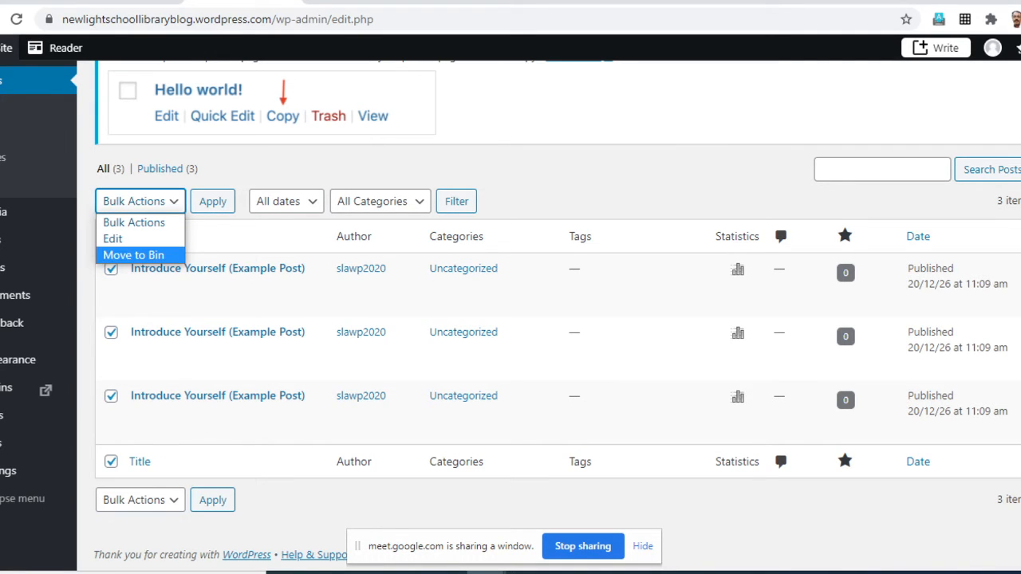
pyautogui.click(133, 255)
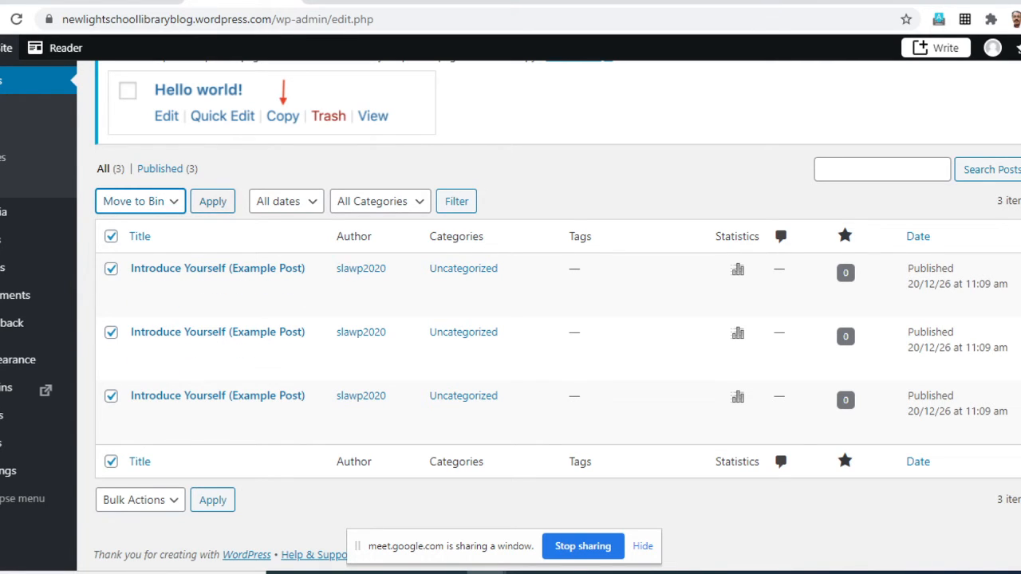
pyautogui.click(212, 201)
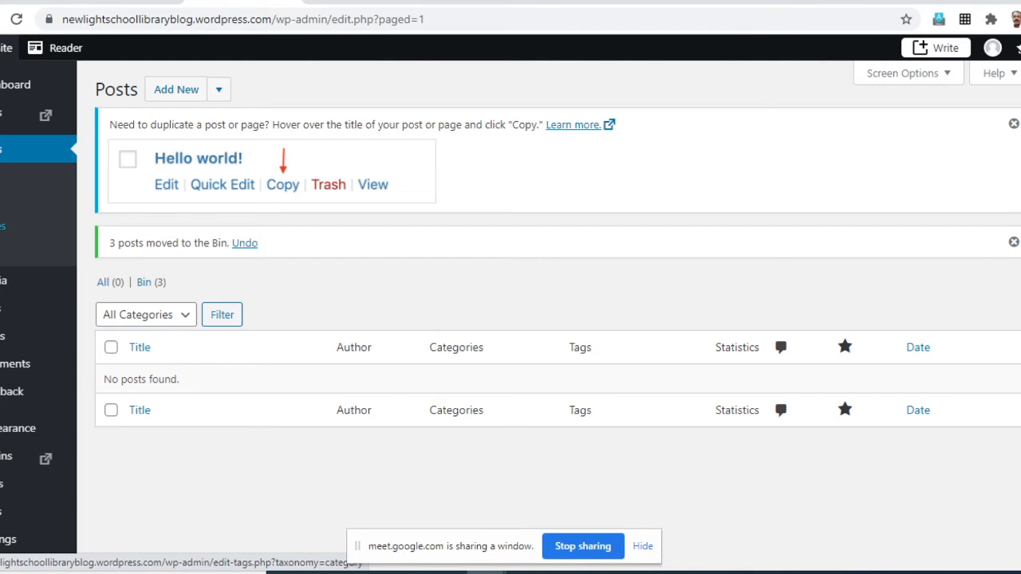
# - Open the post Categories page and check the sample webinar document in Word
pyautogui.click(2, 226)
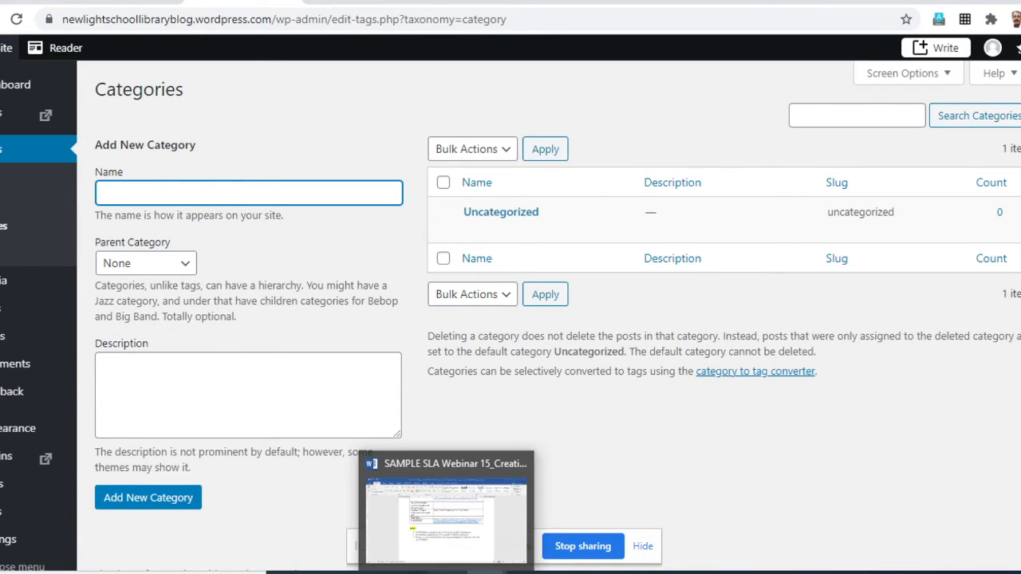
pyautogui.click(448, 572)
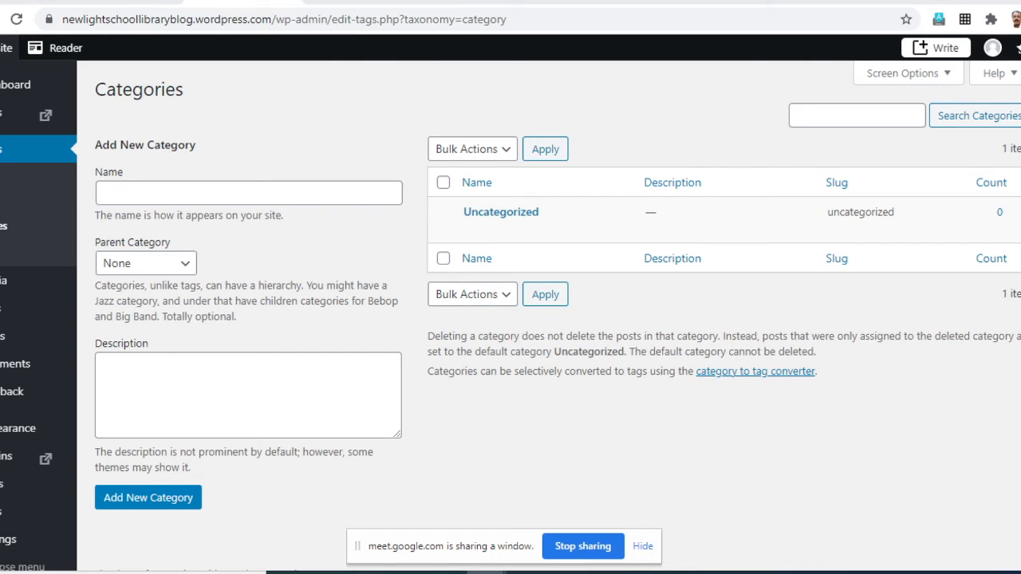
pyautogui.click(249, 193)
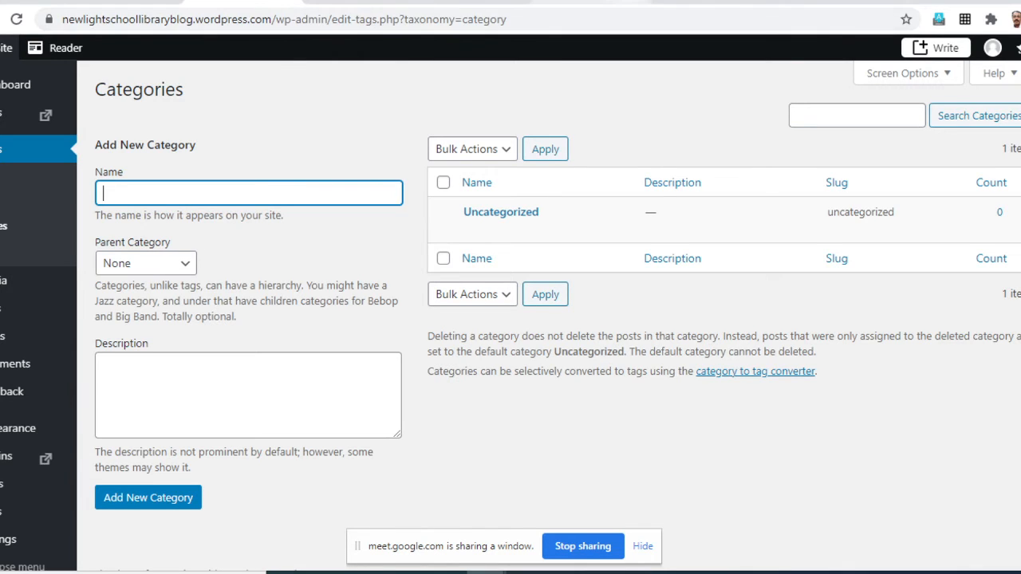
pyautogui.hotkey('alt', 'Tab')
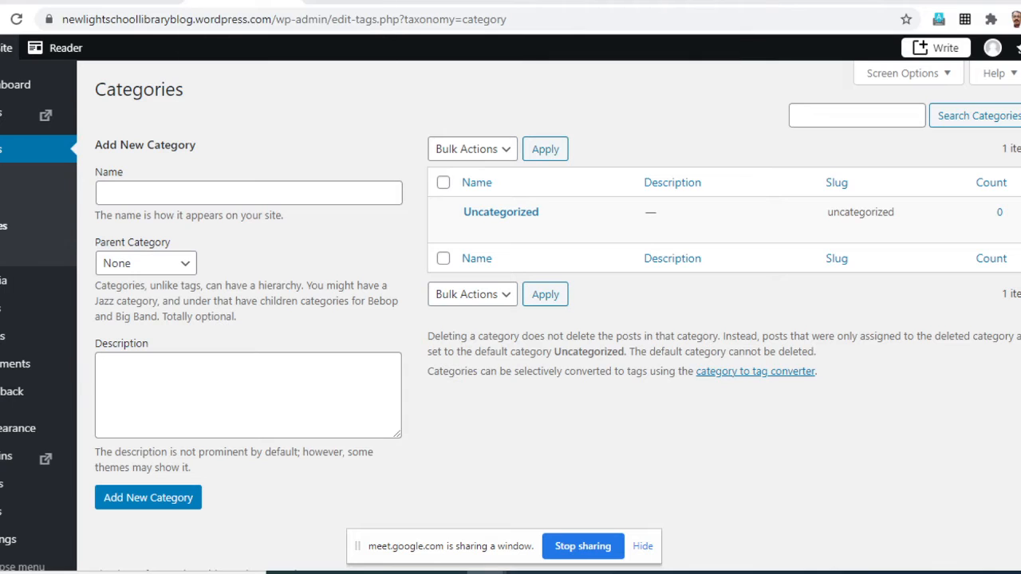
# - Name the new category "New Arrivals" and keep its parent category as None
pyautogui.click(248, 193)
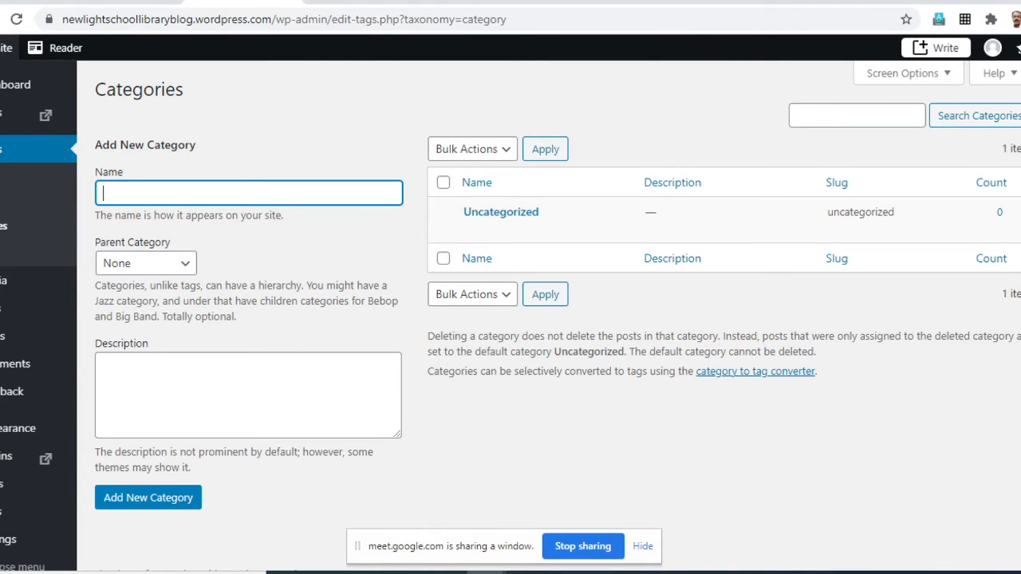
pyautogui.write('New Arrivals')
pyautogui.click(146, 263)
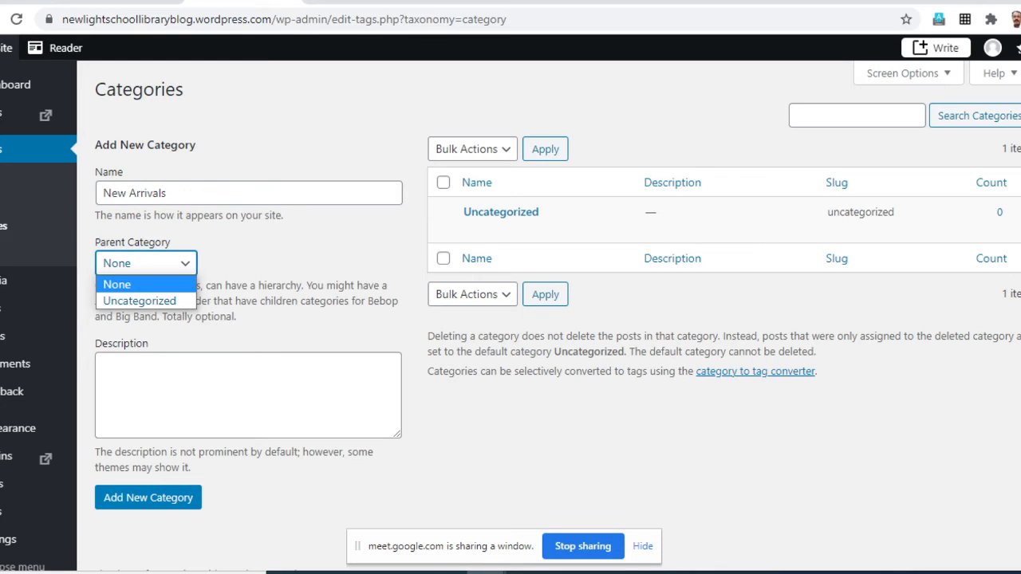
pyautogui.click(146, 263)
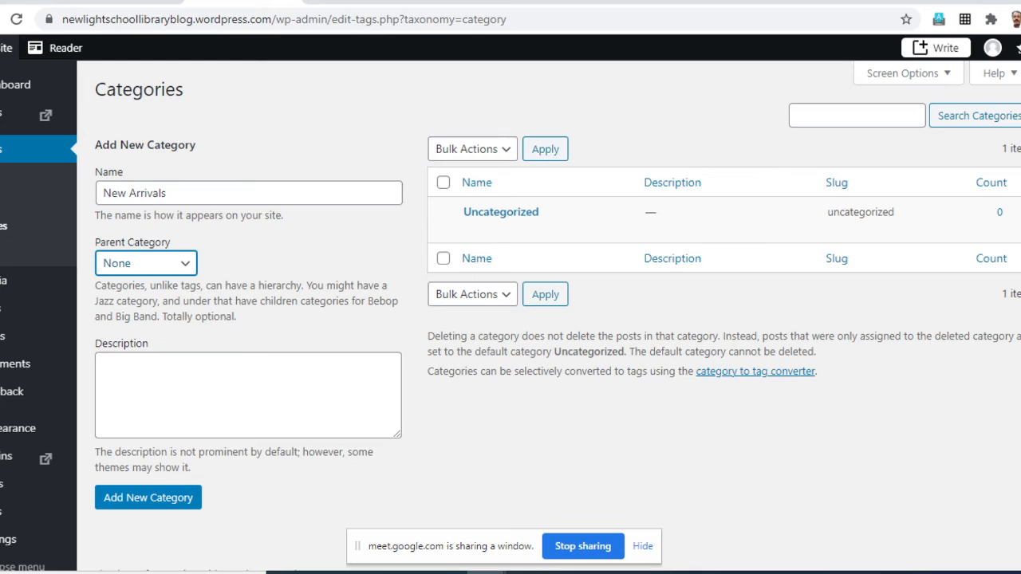
# - Enter the description "New books in the Library" for the New Arrivals category and add it
pyautogui.click(191, 383)
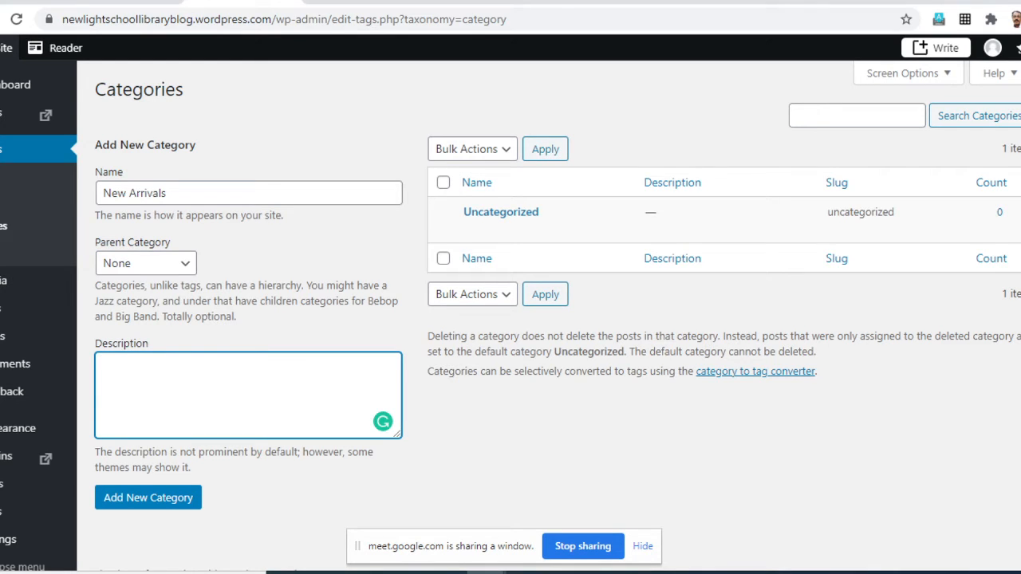
pyautogui.write('New books')
pyautogui.write('in the')
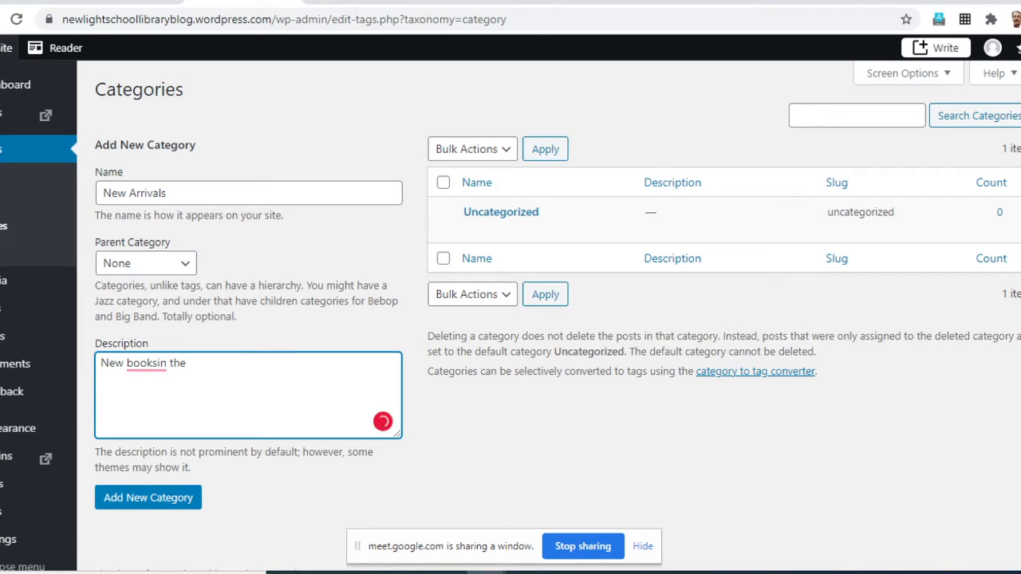
pyautogui.write(' Library')
pyautogui.moveTo(147, 364)
pyautogui.click(155, 392)
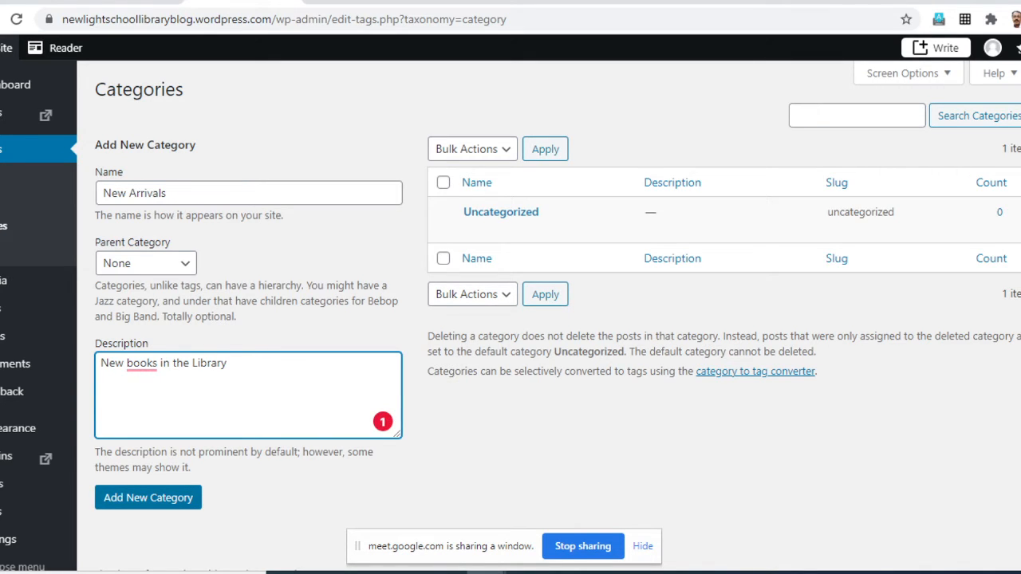
pyautogui.click(148, 497)
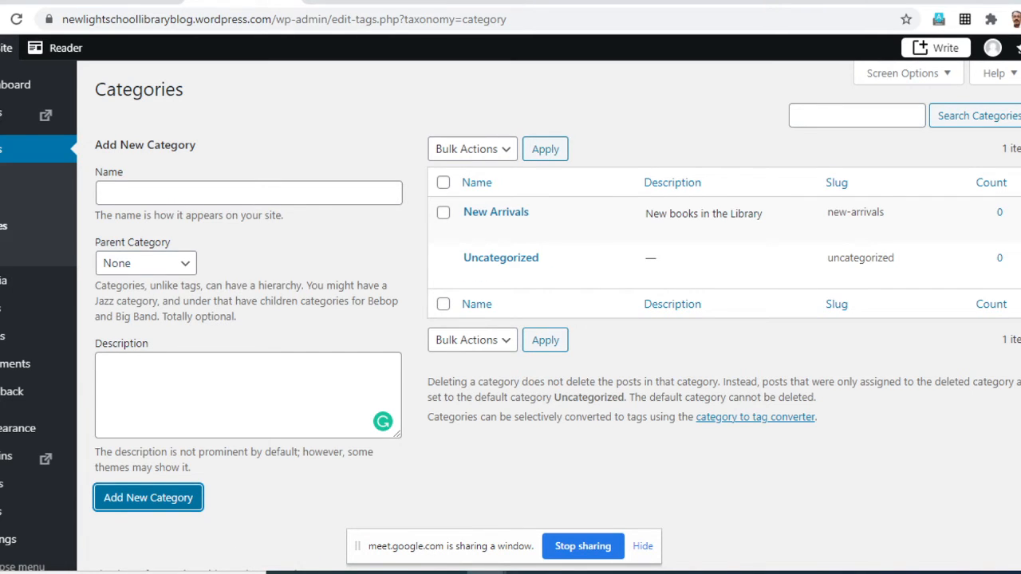
# - Add a category named "Book Reviews" with the description "Reviews by students and teachers."
pyautogui.click(249, 193)
pyautogui.write('Bo')
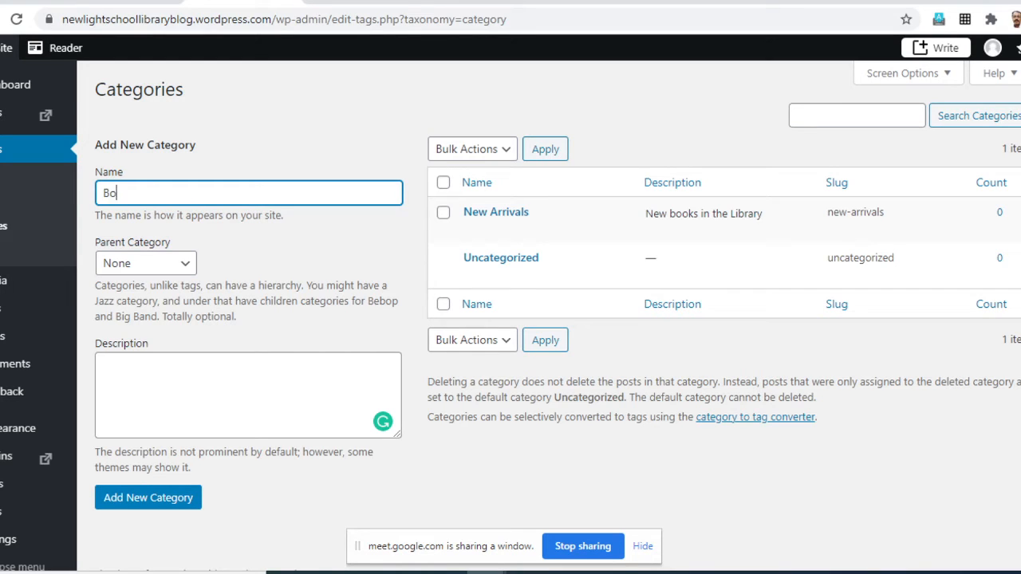
pyautogui.write('ok Reviews')
pyautogui.click(183, 386)
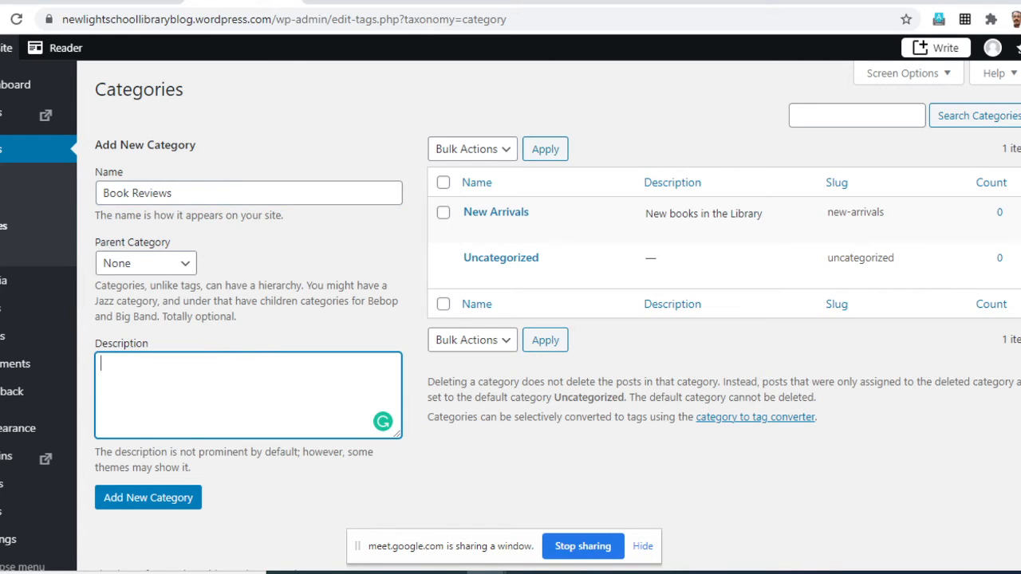
pyautogui.write('Reviews by students')
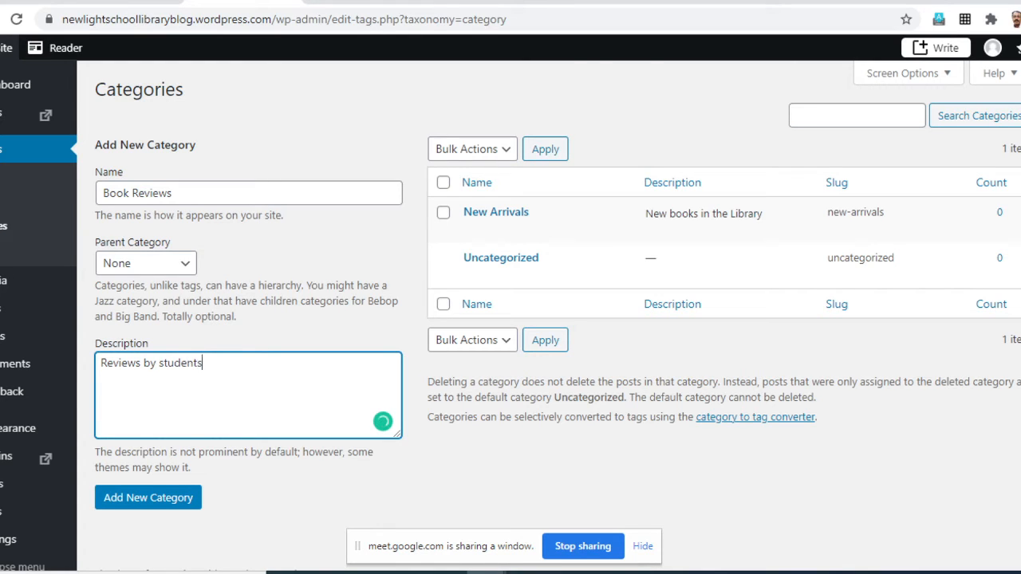
pyautogui.write(' and teachers.')
pyautogui.click(147, 497)
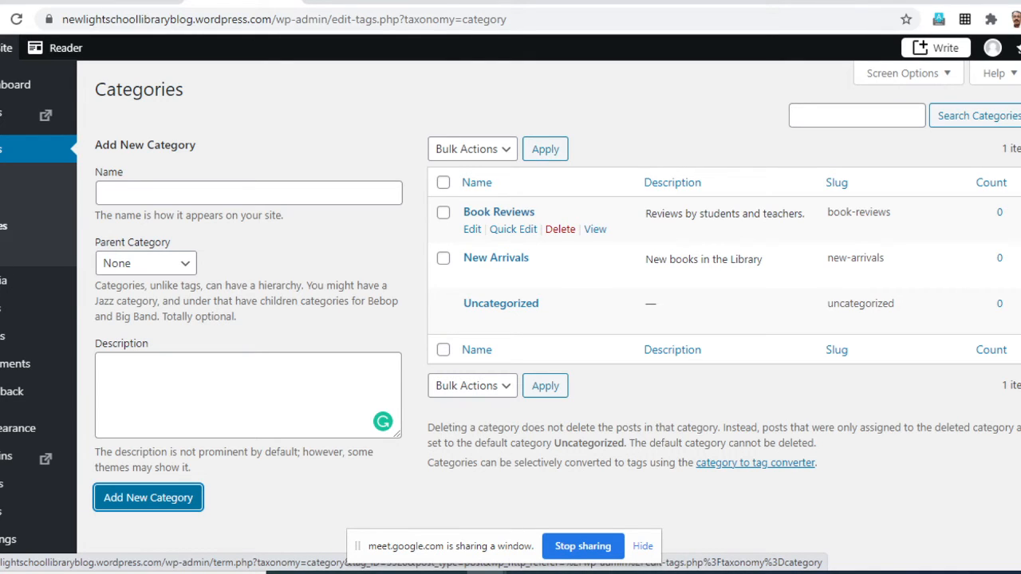
# - Add a category named "Downloads" without a description
pyautogui.click(249, 194)
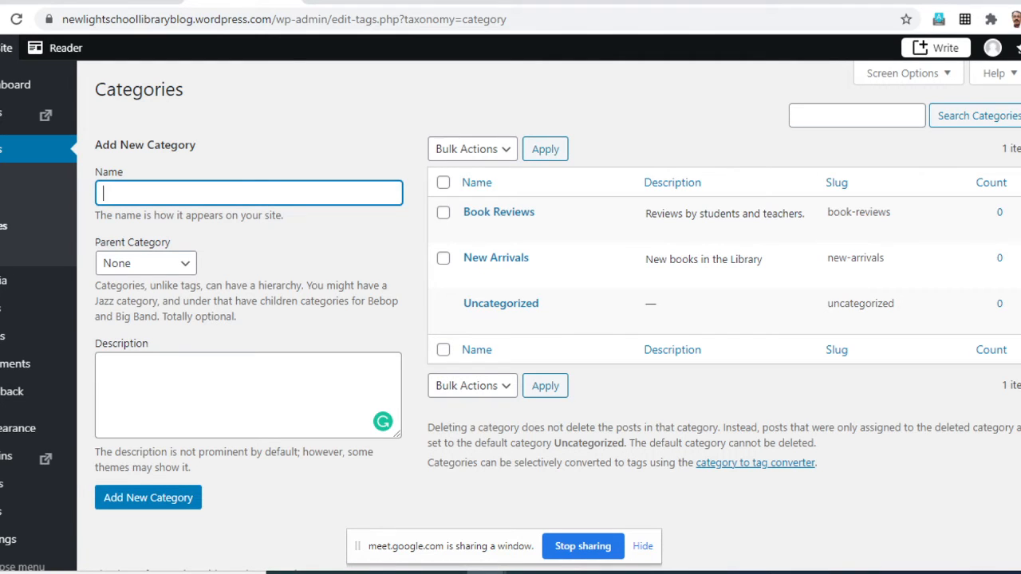
pyautogui.write('Downloads')
pyautogui.click(147, 497)
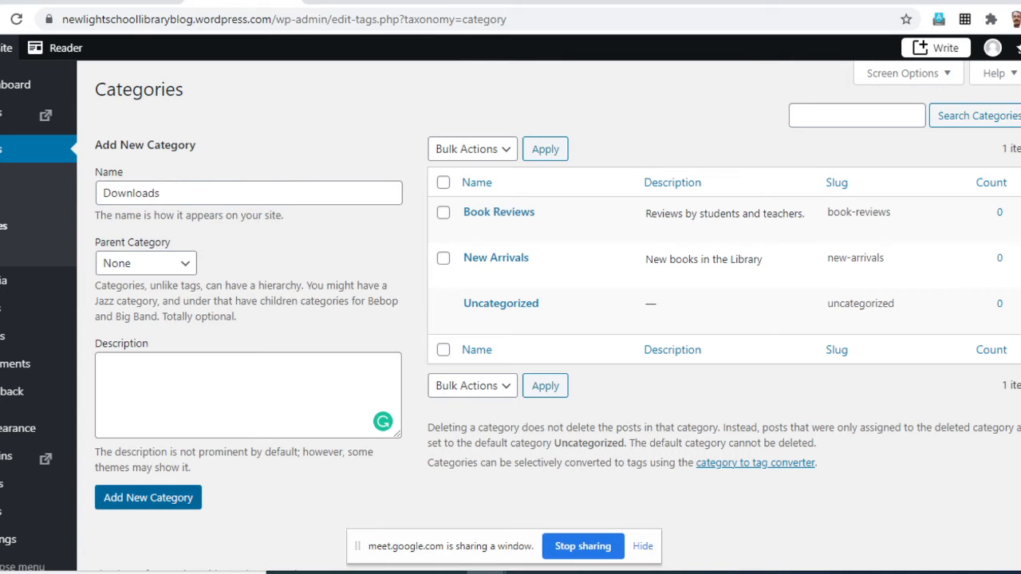
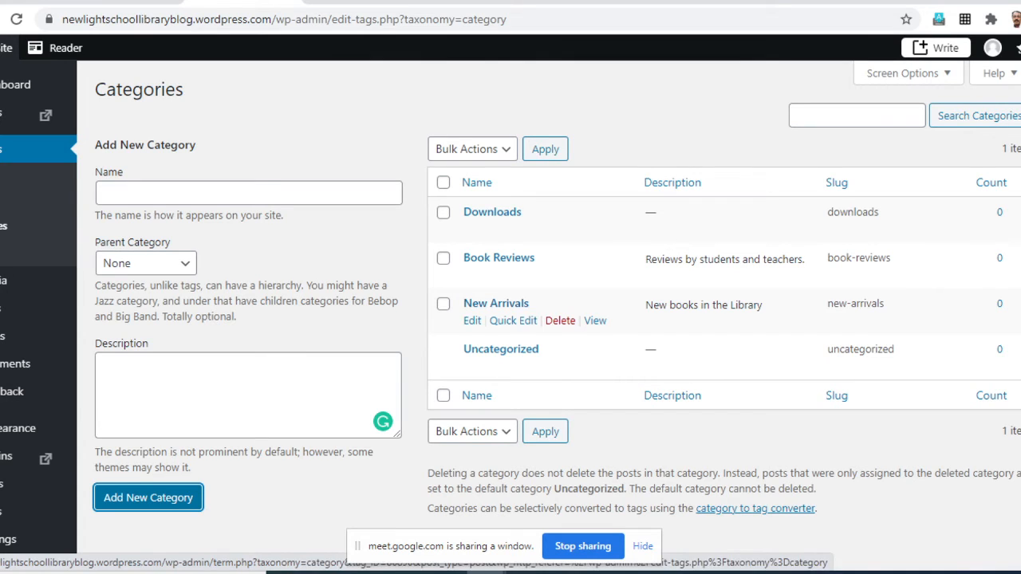
# - Add a category named "Resources" without a description
pyautogui.click(248, 193)
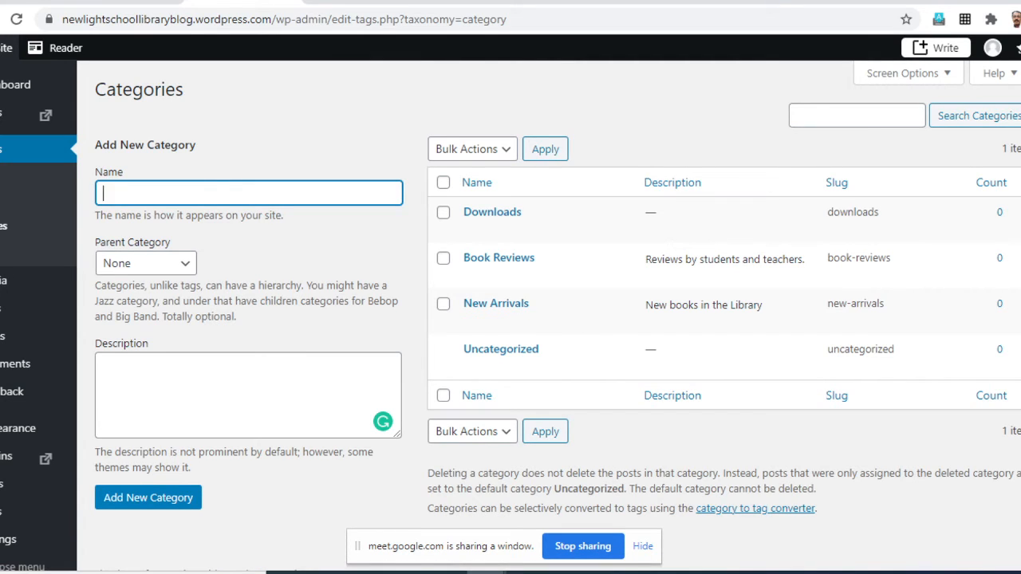
pyautogui.write('Resources')
pyautogui.click(149, 497)
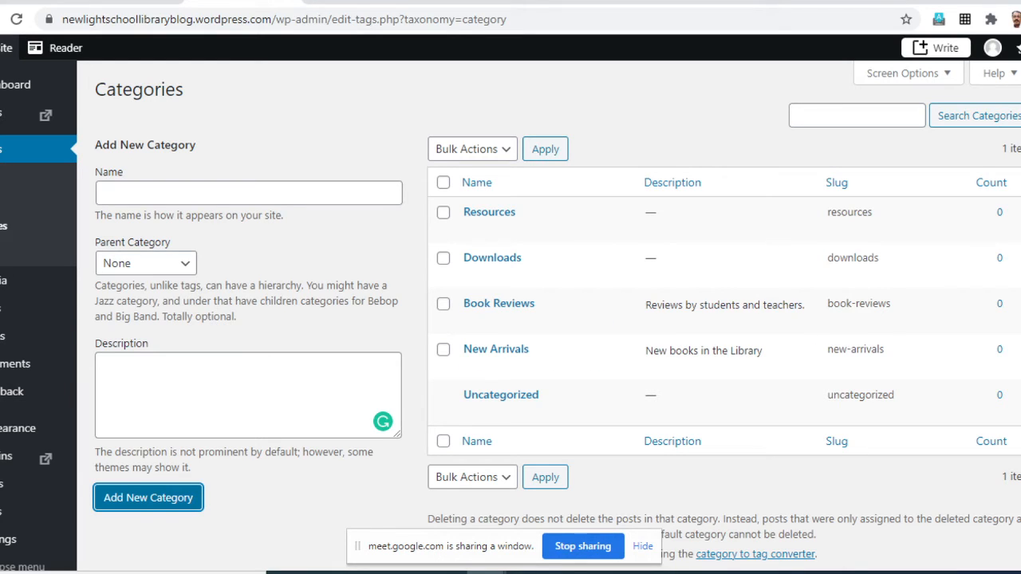
# - Add a category named "Multimedia" with Resources as its parent category
pyautogui.click(249, 193)
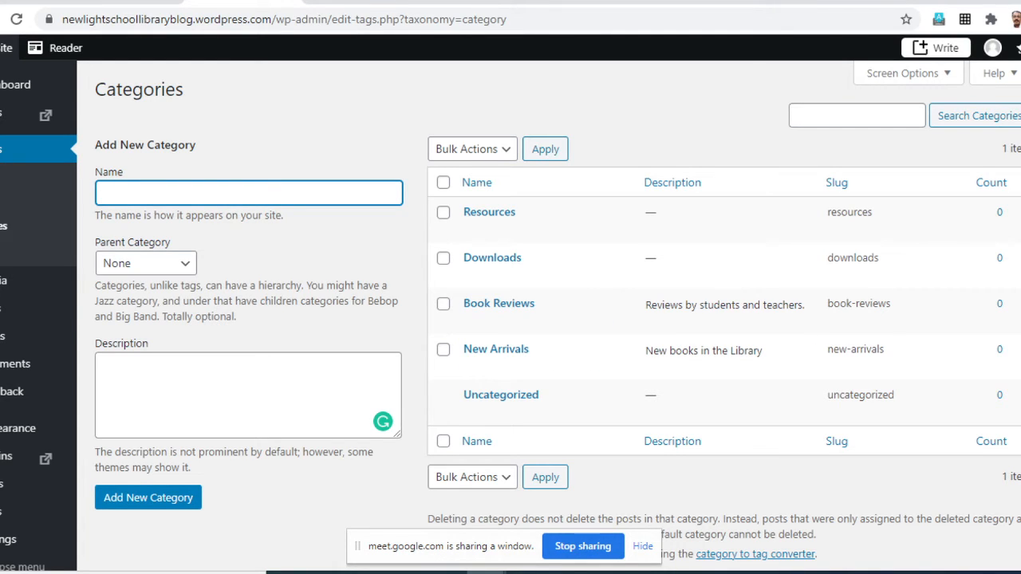
pyautogui.write('Multimedia')
pyautogui.click(146, 263)
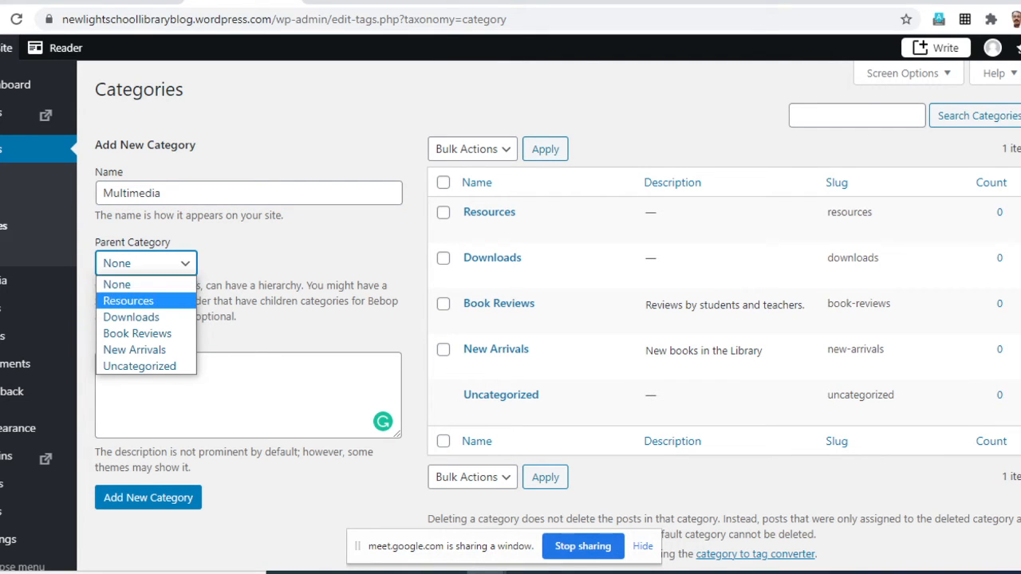
pyautogui.click(129, 301)
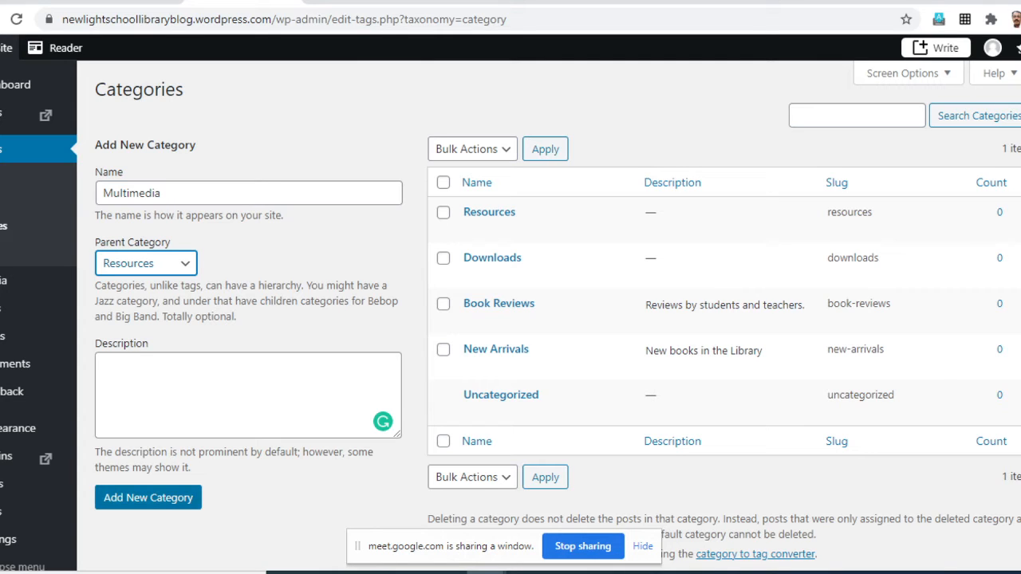
pyautogui.click(147, 497)
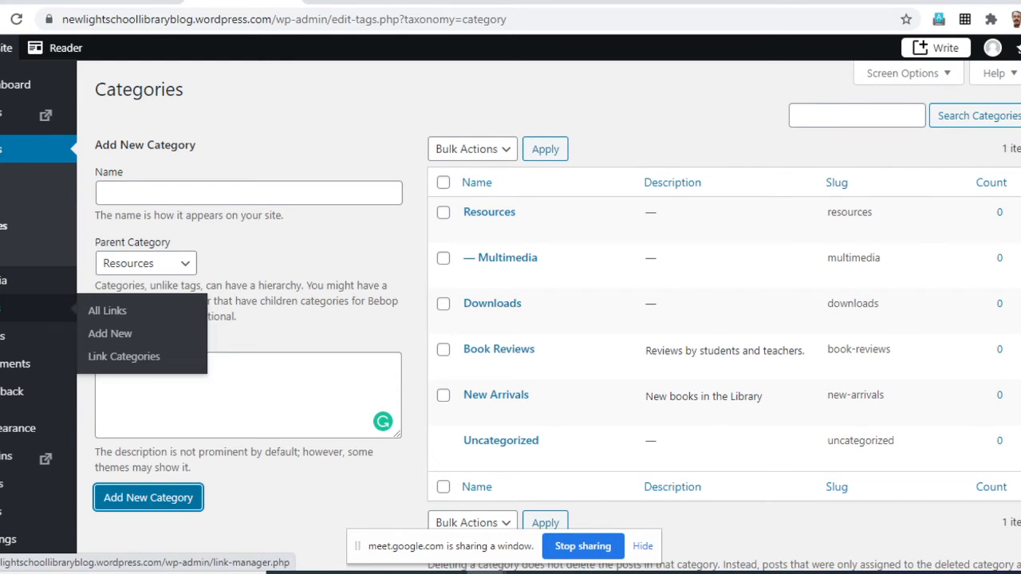
# - Open the list of all the site's links and look through the default Blogroll entries
pyautogui.scroll(-1, 32, 199)
pyautogui.scroll(1, 32, 200)
pyautogui.click(106, 310)
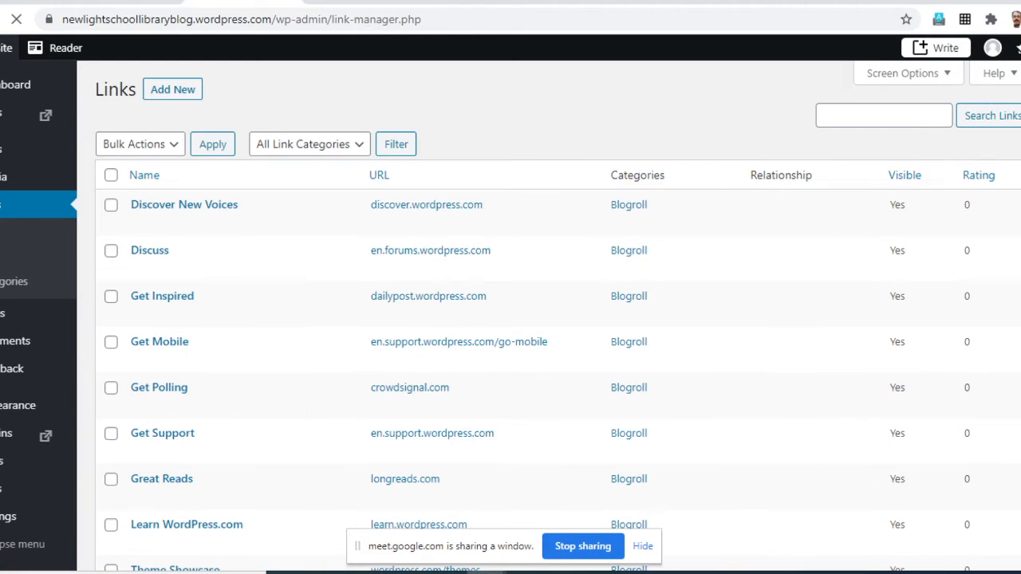
pyautogui.scroll(-3, 510, 319)
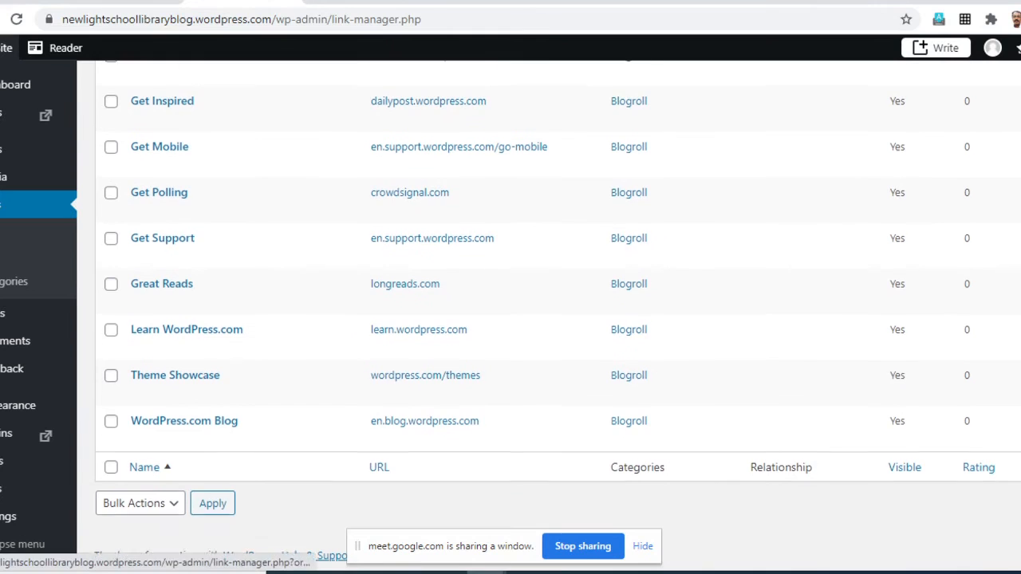
pyautogui.scroll(3, 510, 320)
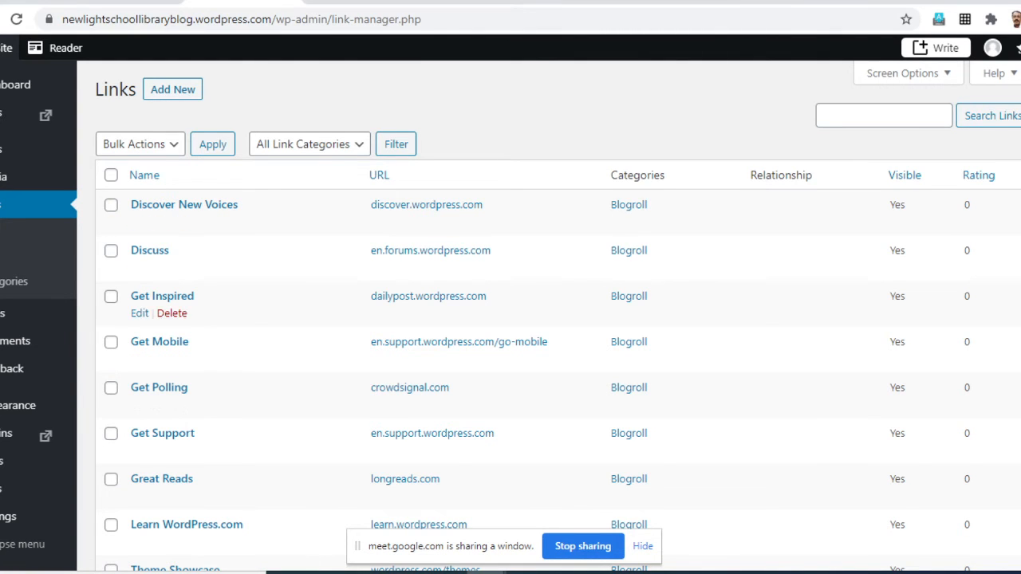
pyautogui.scroll(-3, 511, 335)
pyautogui.scroll(3, 510, 335)
# - Select all the default Blogroll links and delete them with a bulk action
pyautogui.click(111, 175)
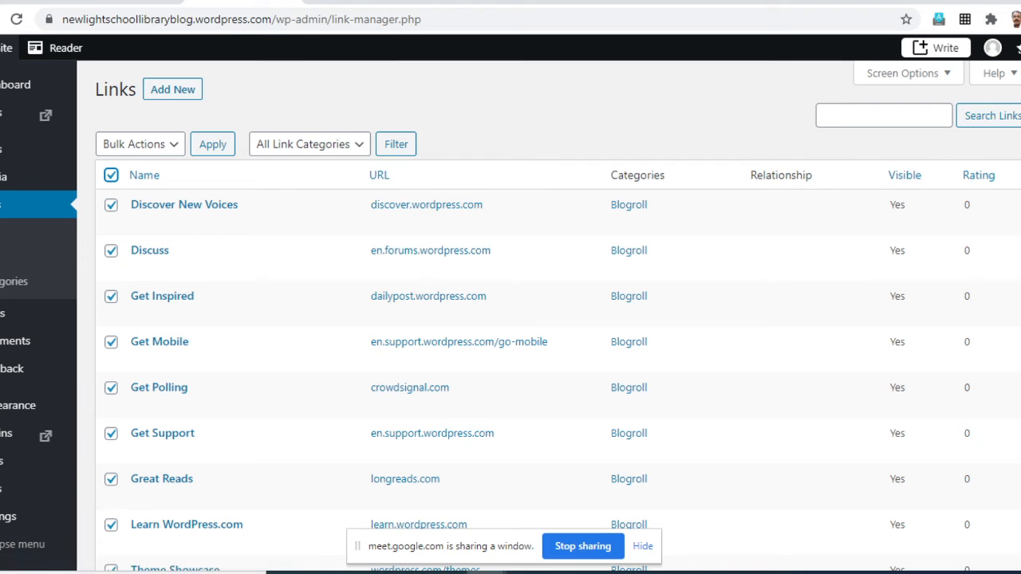
pyautogui.scroll(-3, 171, 347)
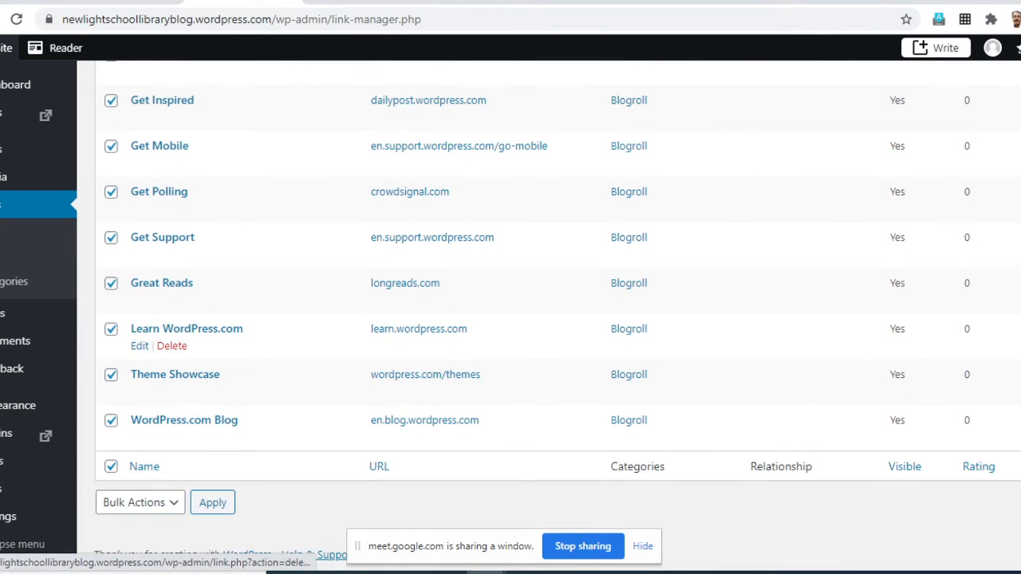
pyautogui.scroll(3, 171, 347)
pyautogui.scroll(-3, 171, 347)
pyautogui.scroll(3, 172, 347)
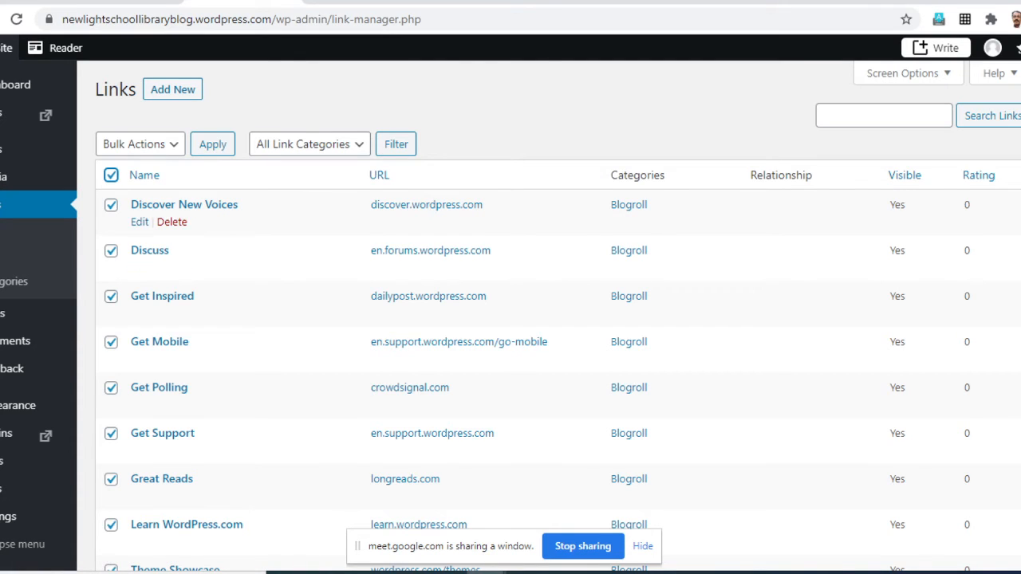
pyautogui.click(111, 175)
pyautogui.click(111, 175)
pyautogui.click(139, 143)
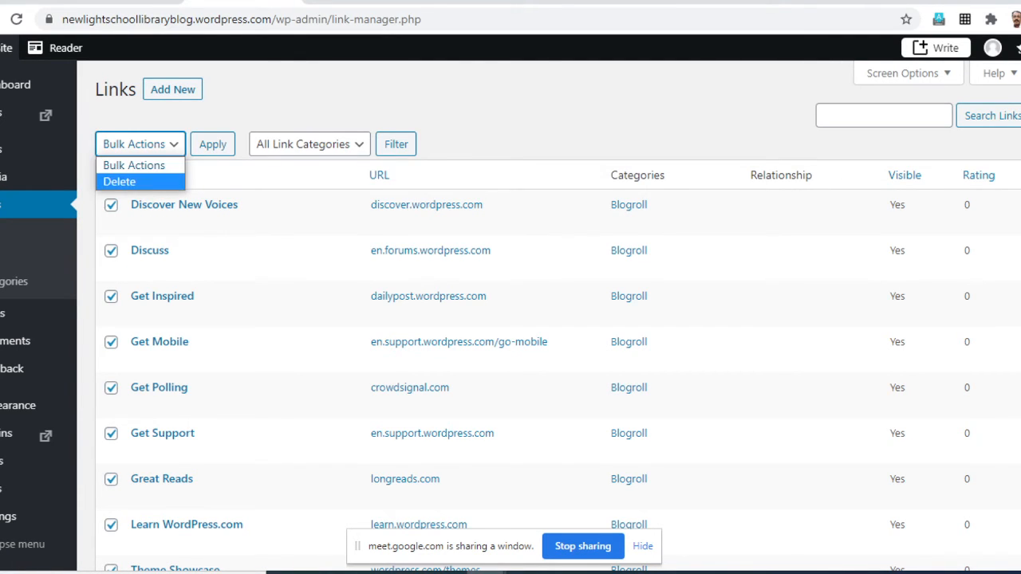
pyautogui.click(120, 182)
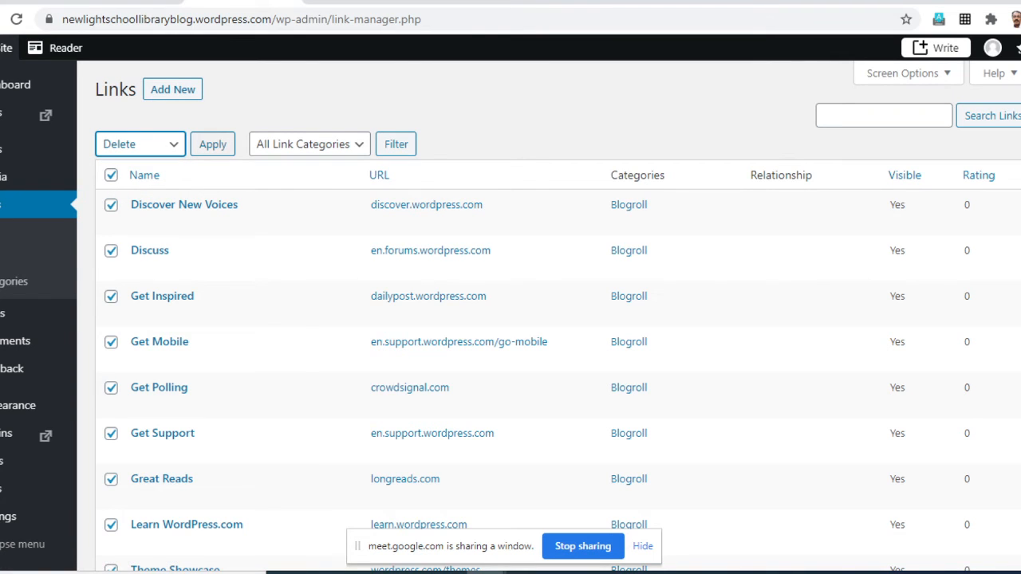
pyautogui.click(212, 143)
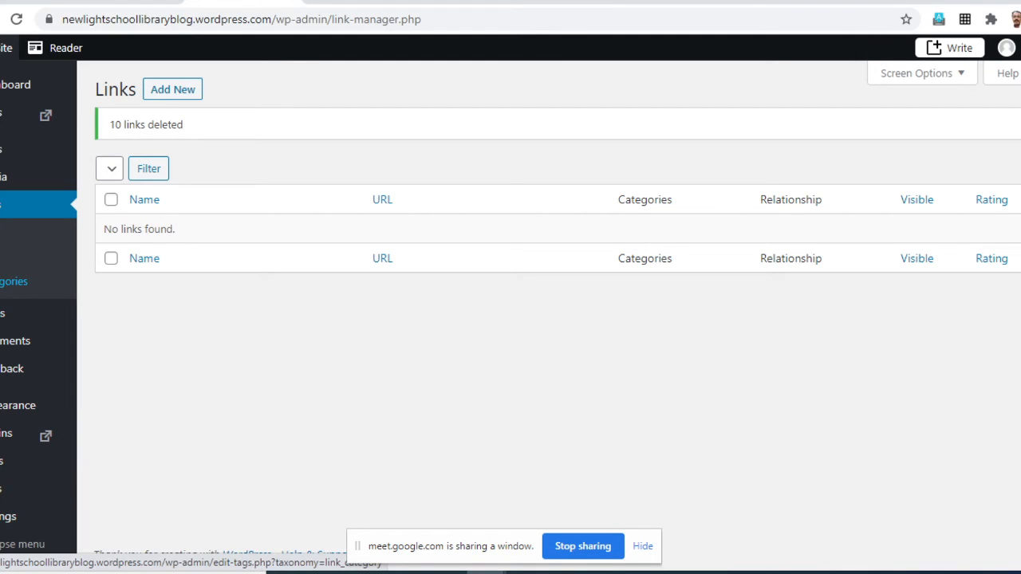
# - Open the link categories and name a new link category "Quick Links"
pyautogui.click(14, 282)
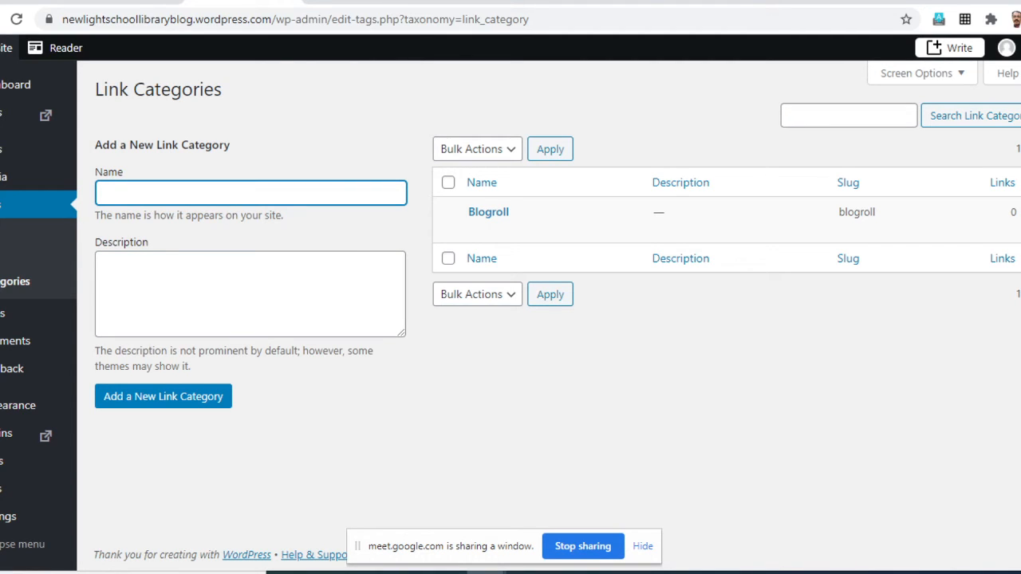
pyautogui.write('Quick Links')
# - Enter the description "Links toimportant sources." for the Quick Links category and add it
pyautogui.click(101, 263)
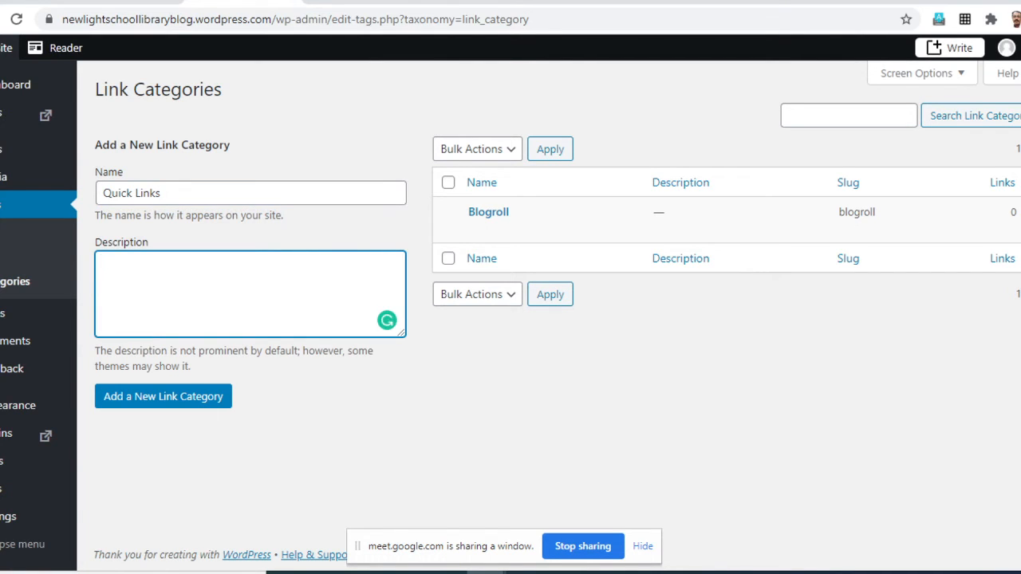
pyautogui.write('Links toimprrtant')
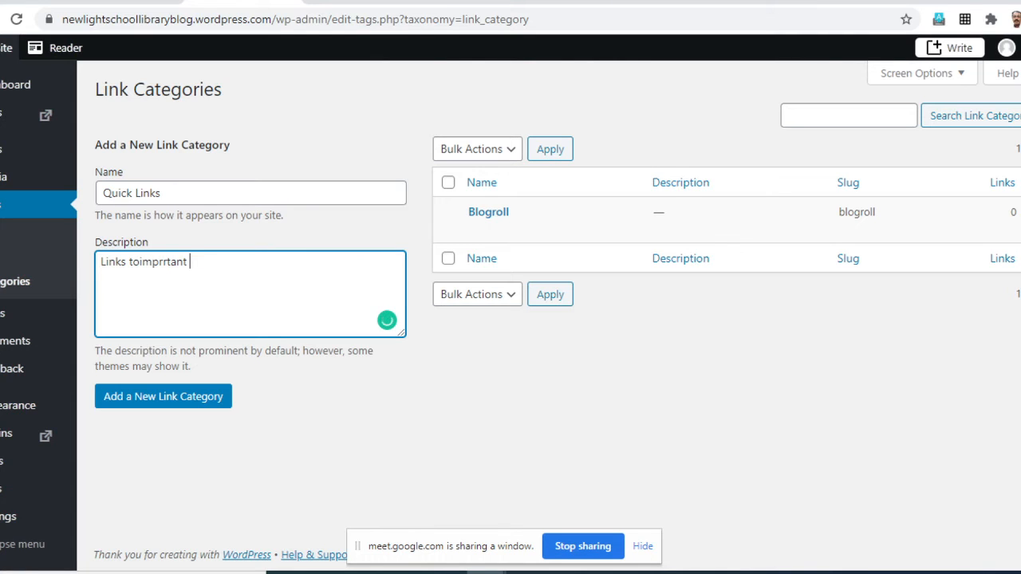
pyautogui.click(162, 261)
pyautogui.press('BackSpace')
pyautogui.write('ortant sources.')
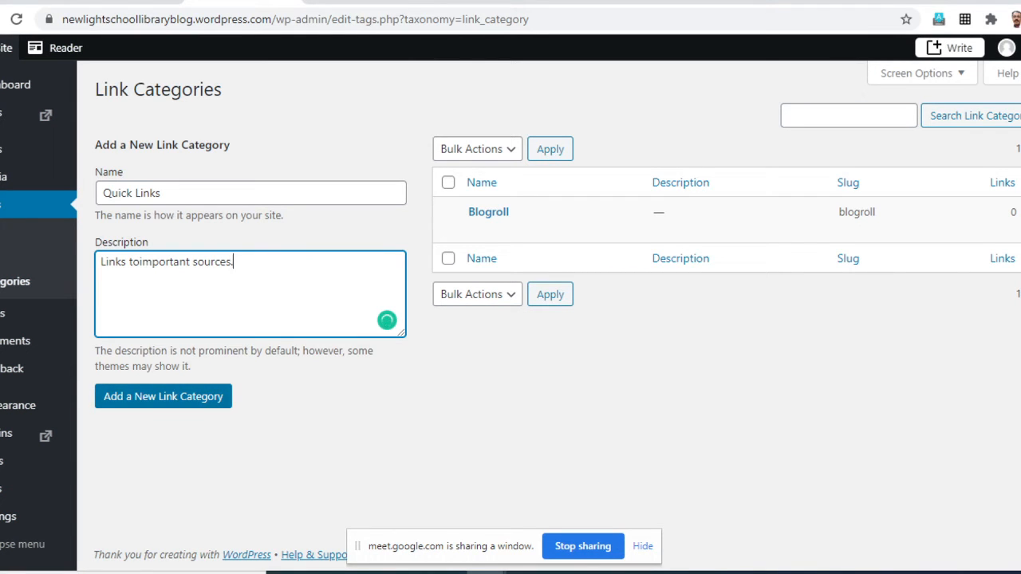
pyautogui.click(223, 396)
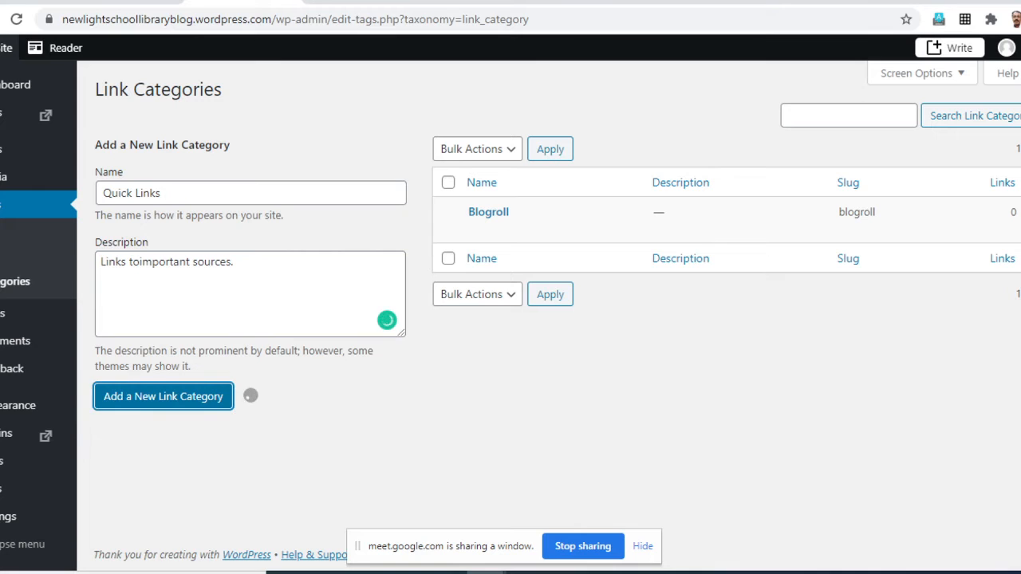
# - Add a link category named "Reference" without a description
pyautogui.moveTo(497, 213)
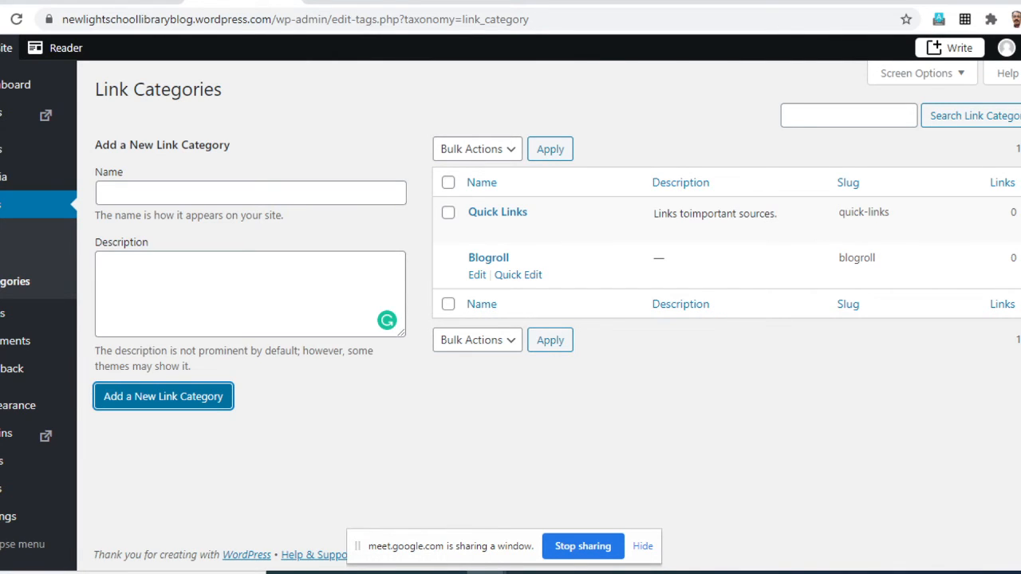
pyautogui.click(250, 193)
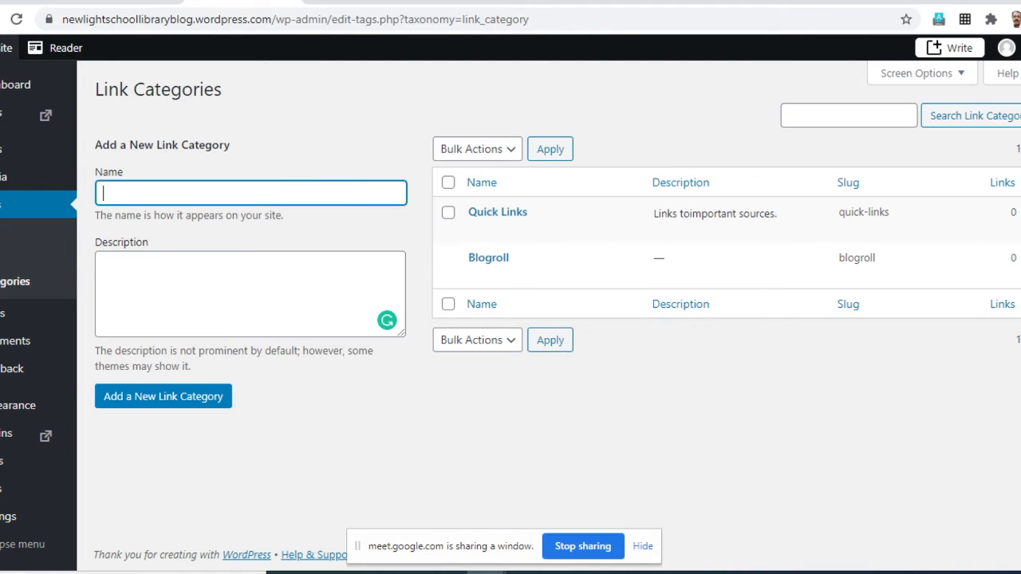
pyautogui.write('Reference')
pyautogui.click(164, 396)
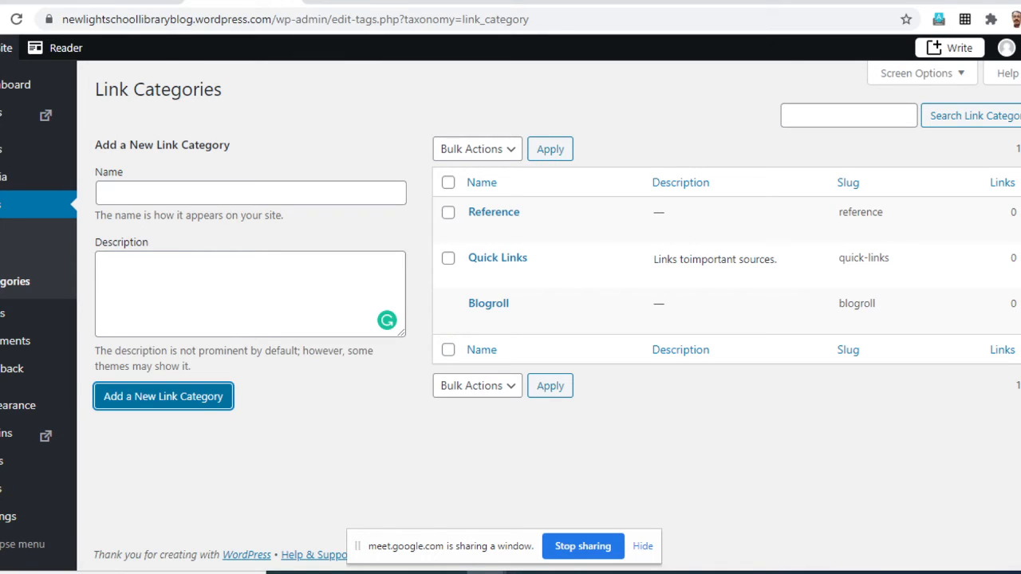
# - Add a link category named "Learning Resources" without a description
pyautogui.click(199, 193)
pyautogui.write('Lear')
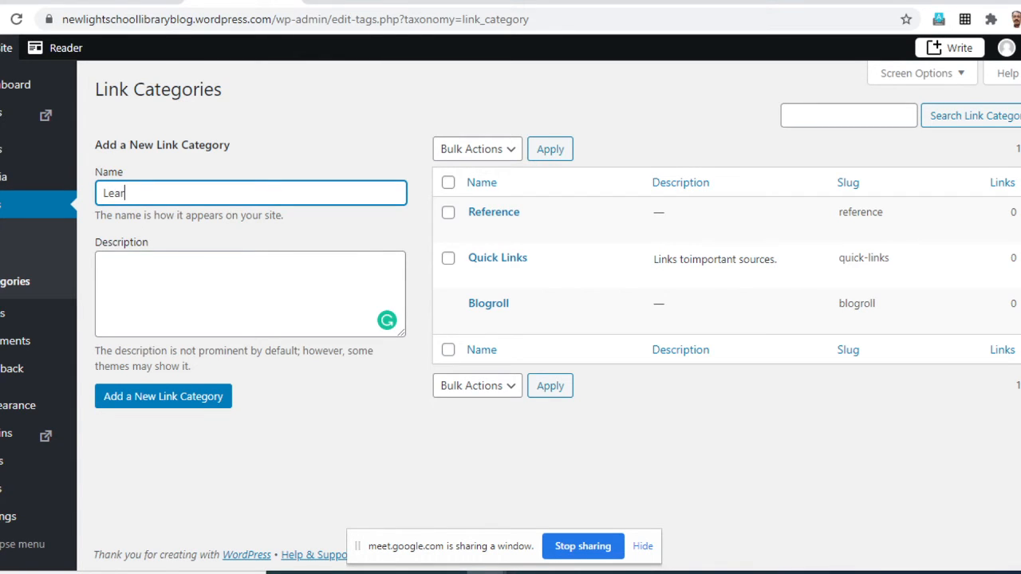
pyautogui.write('ningResources')
pyautogui.click(147, 193)
pyautogui.click(163, 396)
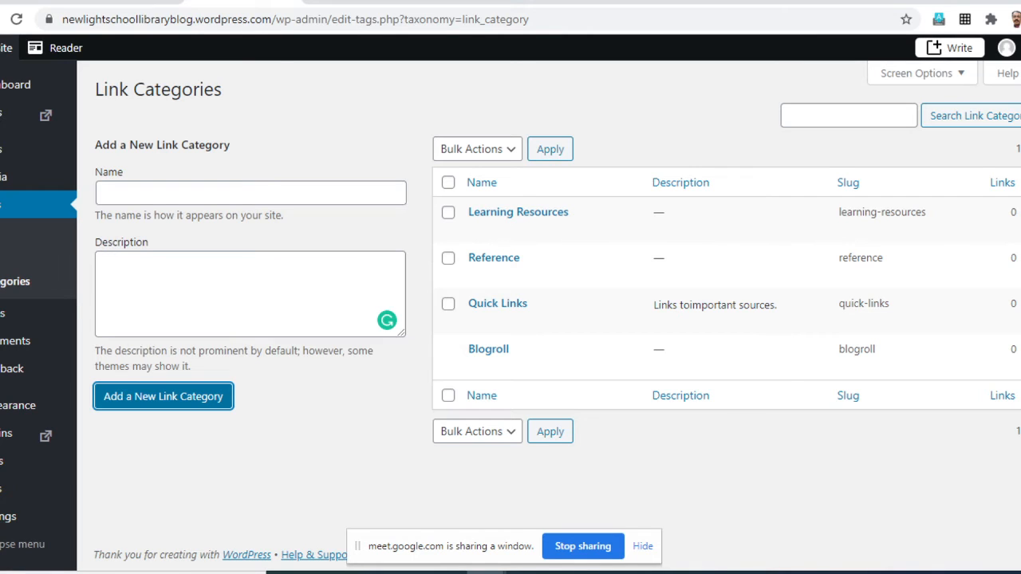
# - Open the list of all pages and move the About and Blog pages to the bin with a bulk action
pyautogui.moveTo(4, 149)
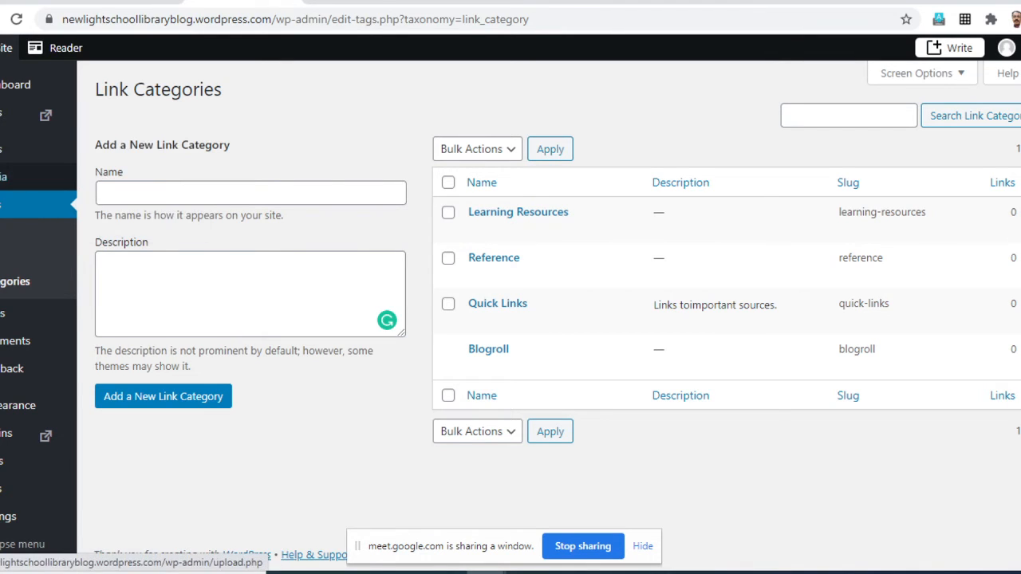
pyautogui.moveTo(16, 314)
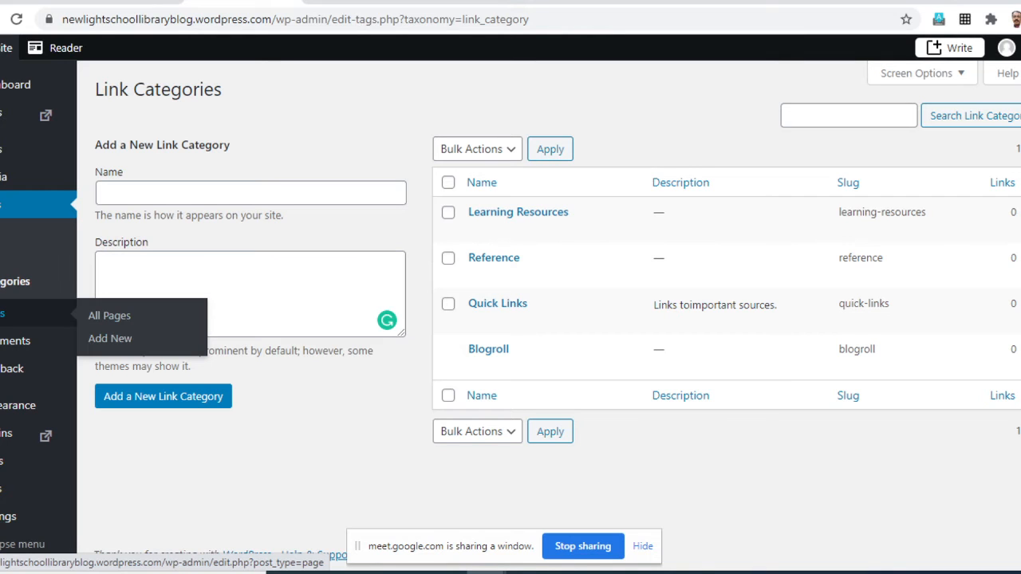
pyautogui.click(109, 316)
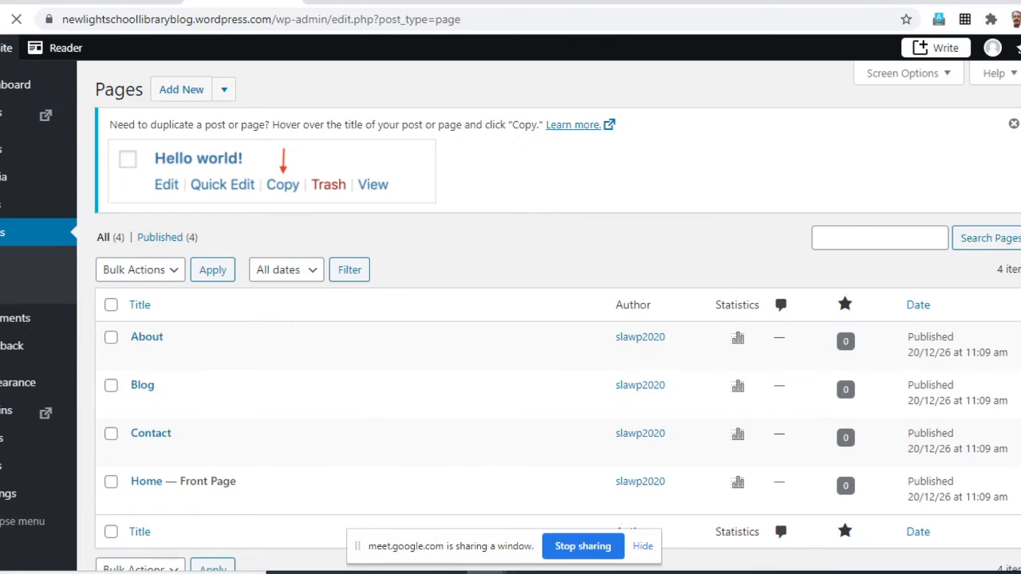
pyautogui.scroll(-1, 510, 343)
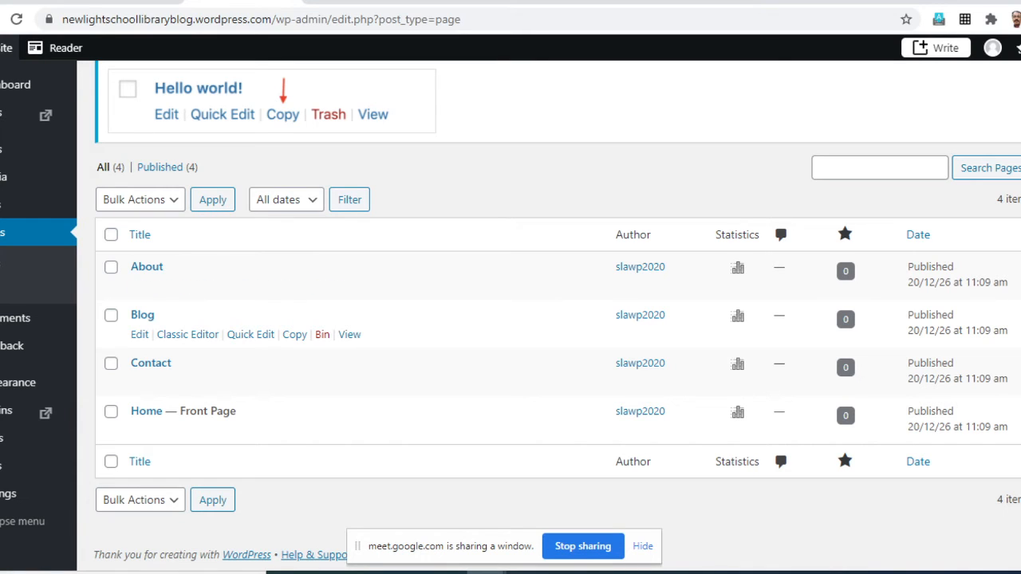
pyautogui.click(111, 316)
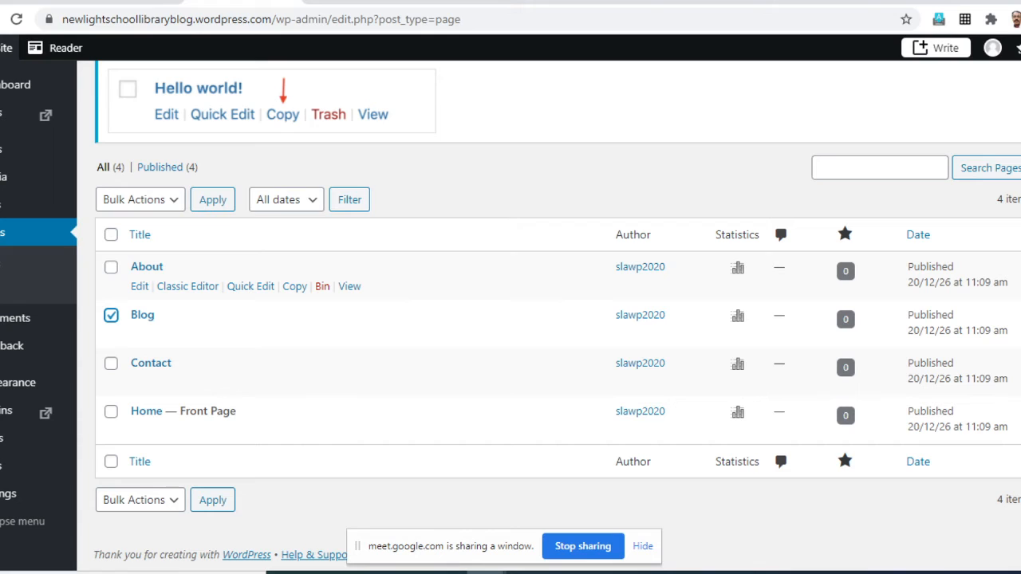
pyautogui.click(111, 268)
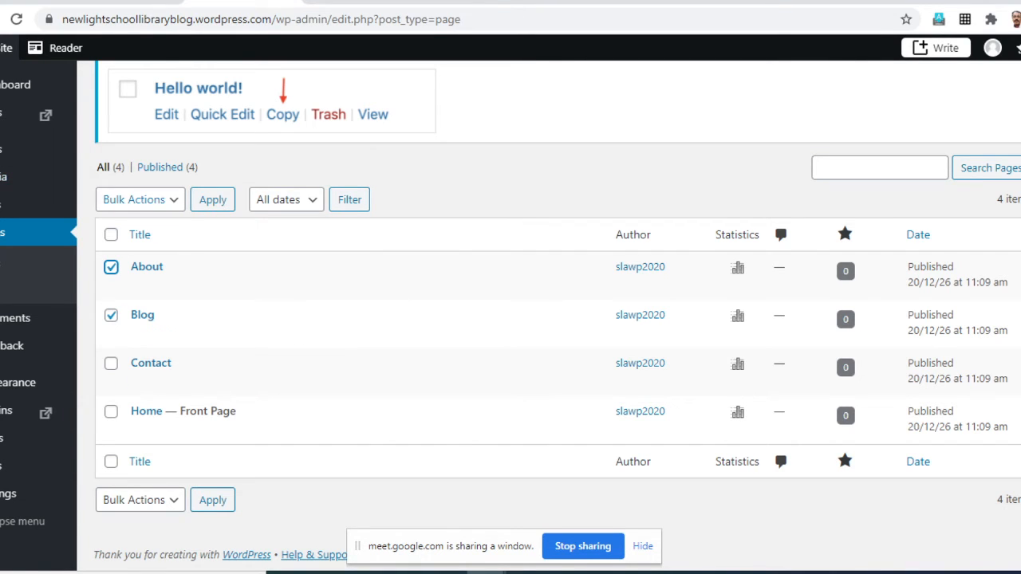
pyautogui.click(140, 199)
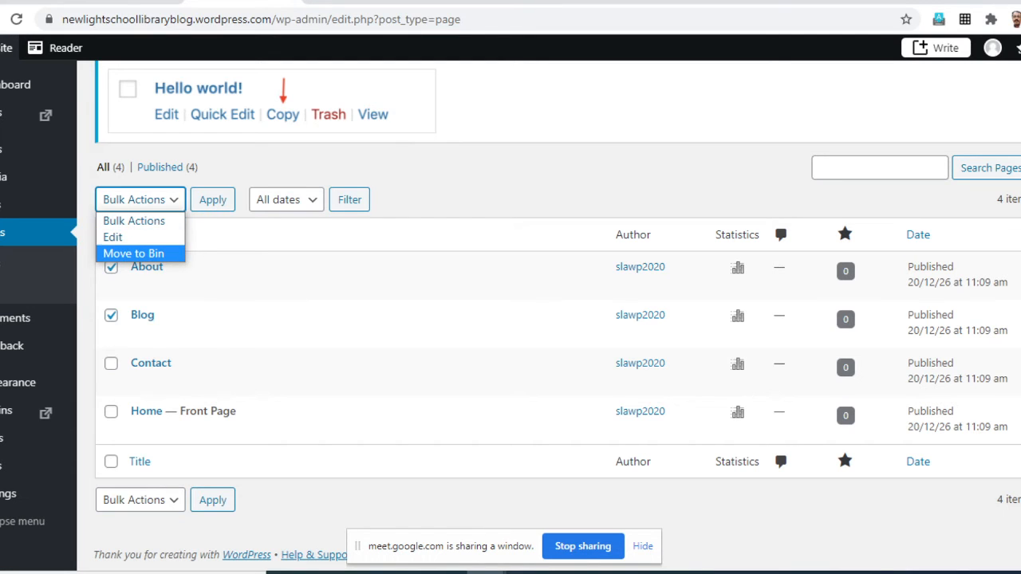
pyautogui.click(133, 253)
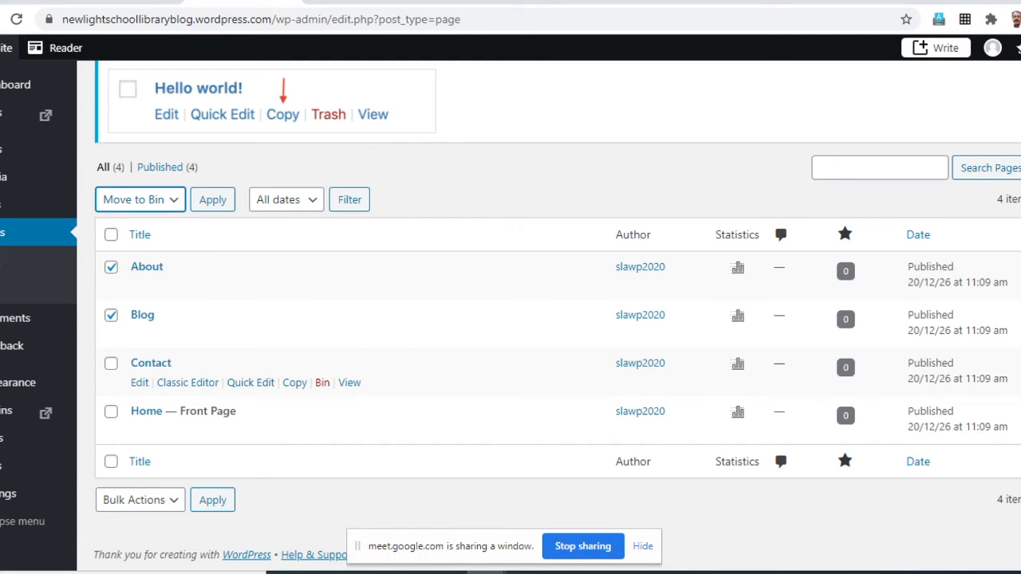
pyautogui.click(212, 199)
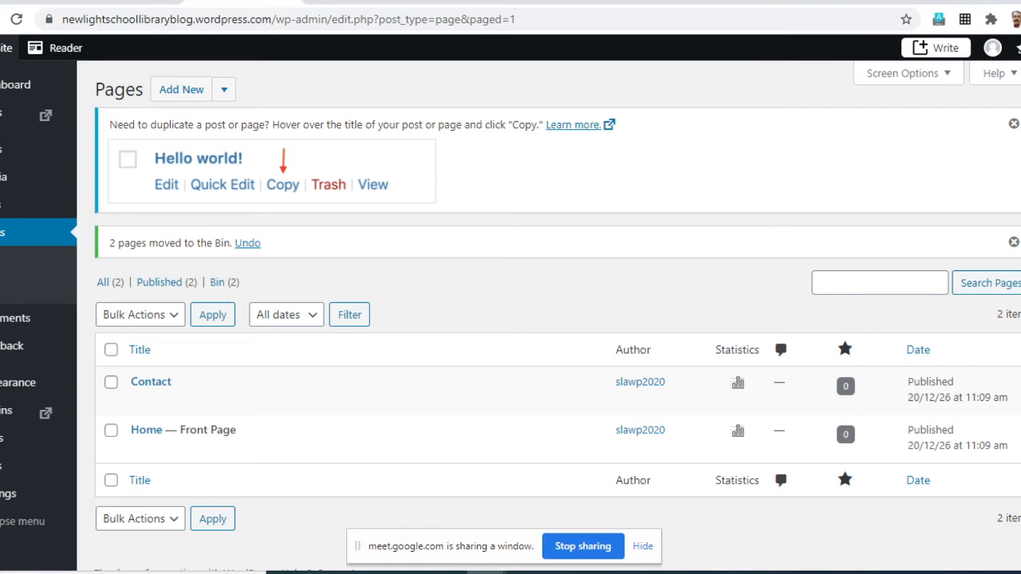
pyautogui.scroll(-1, 510, 319)
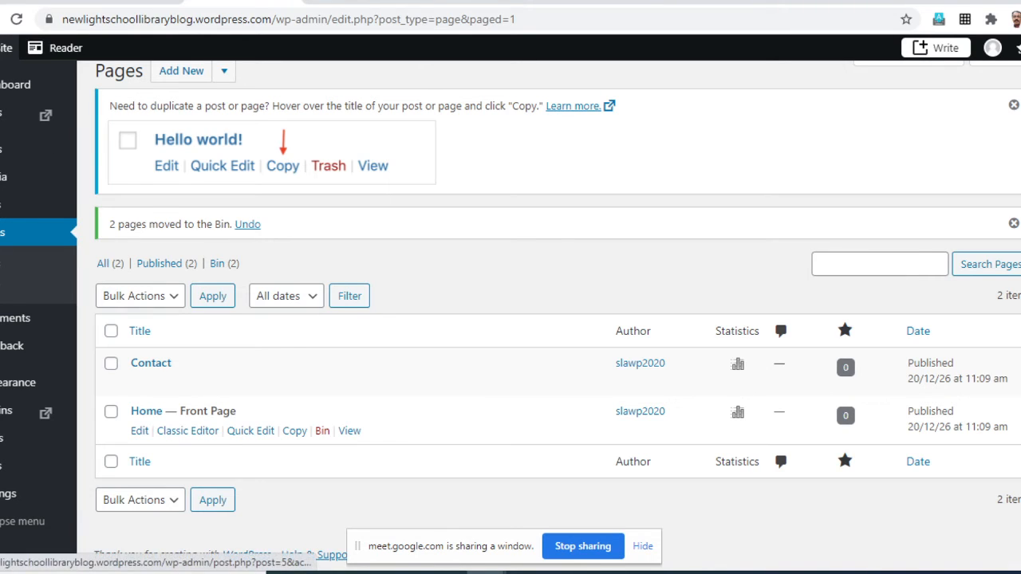
# - Open the Home front page for editing and go through the welcome guide until it closes
pyautogui.click(140, 431)
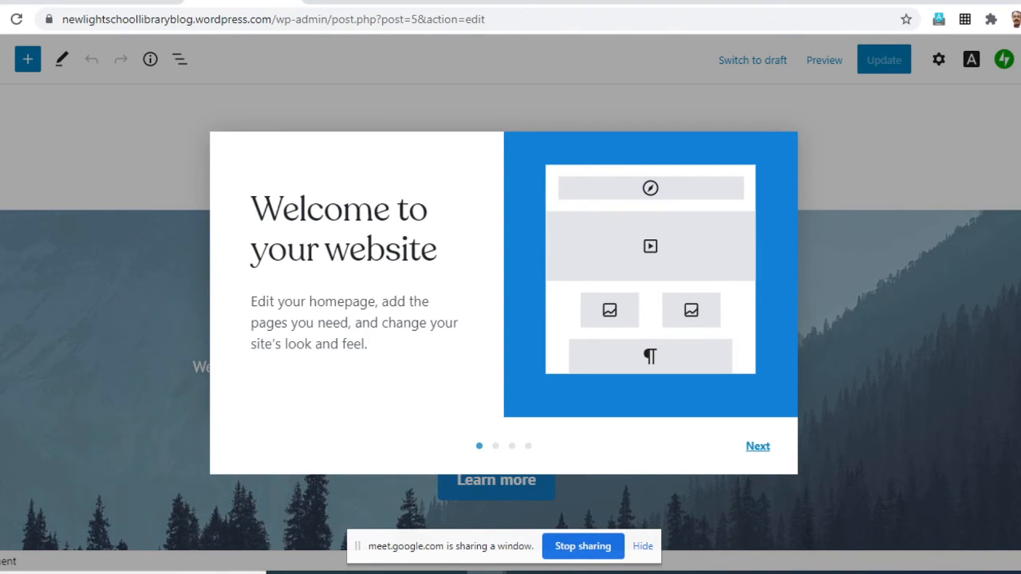
pyautogui.click(758, 446)
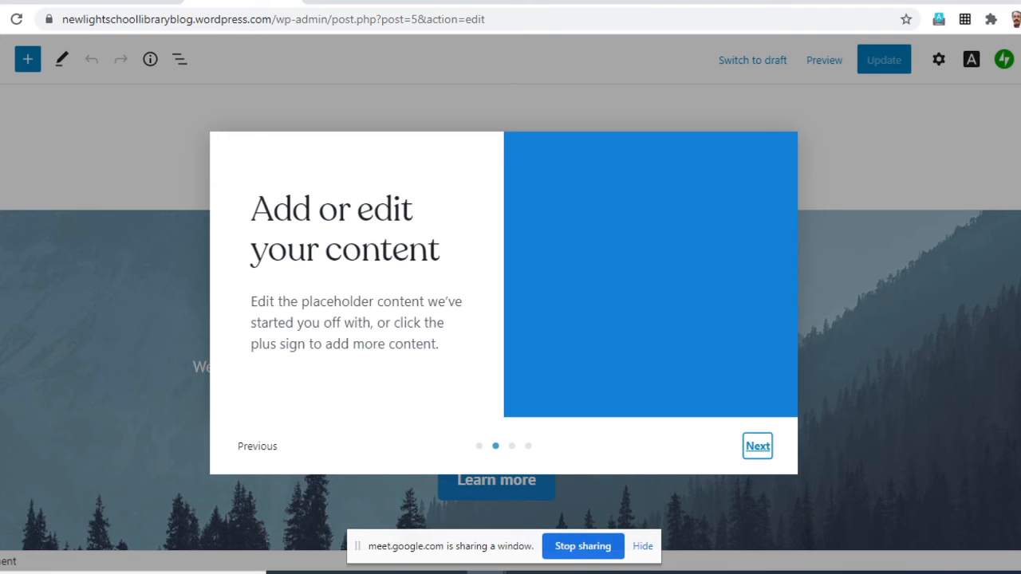
pyautogui.click(758, 446)
pyautogui.click(758, 446)
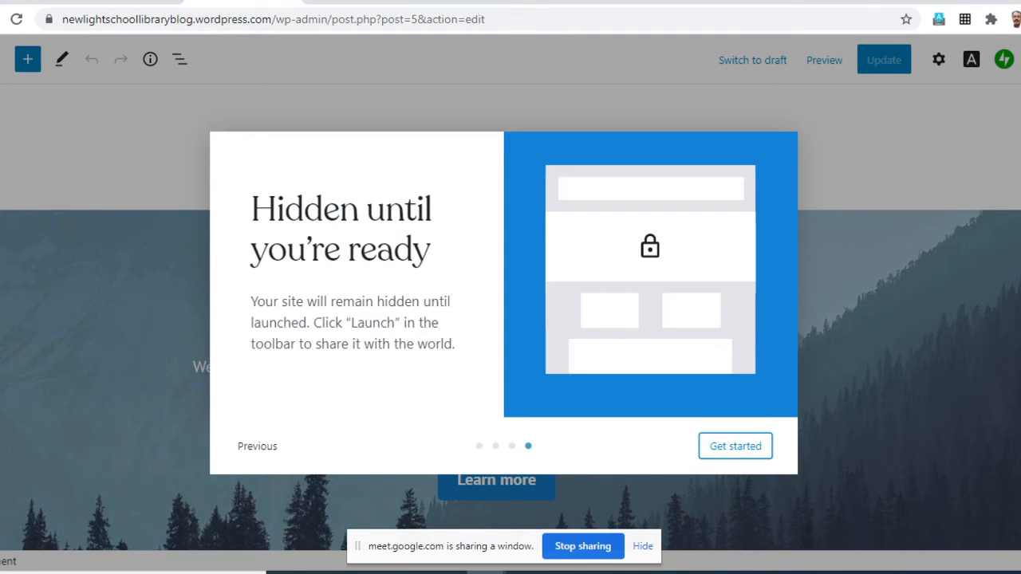
pyautogui.click(736, 446)
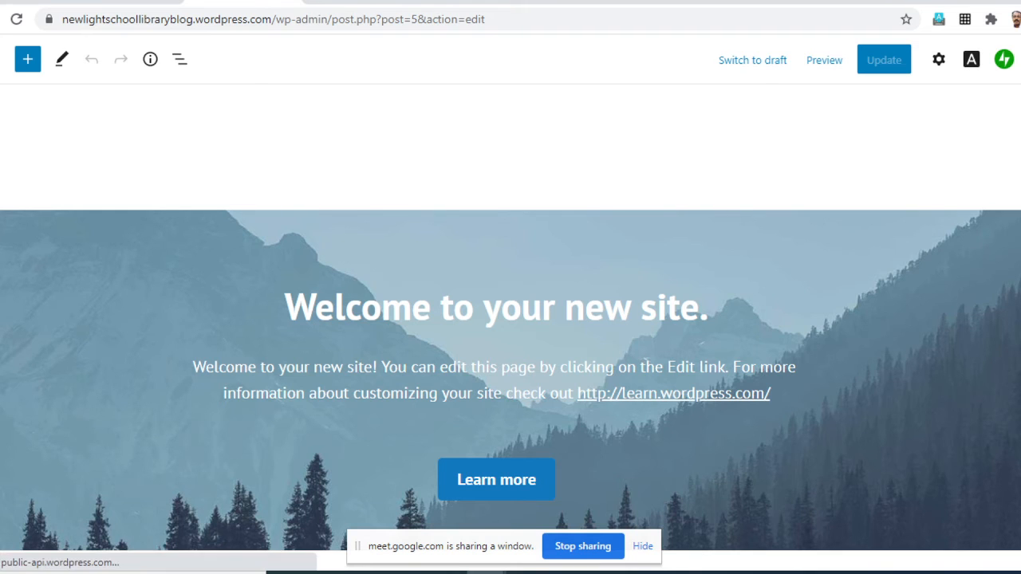
# - Examine the Home page's sections, from the welcome banner and latest blog posts to the subscription form, and the blocks available for the banner
pyautogui.scroll(-4, 372, 306)
pyautogui.scroll(4, 510, 317)
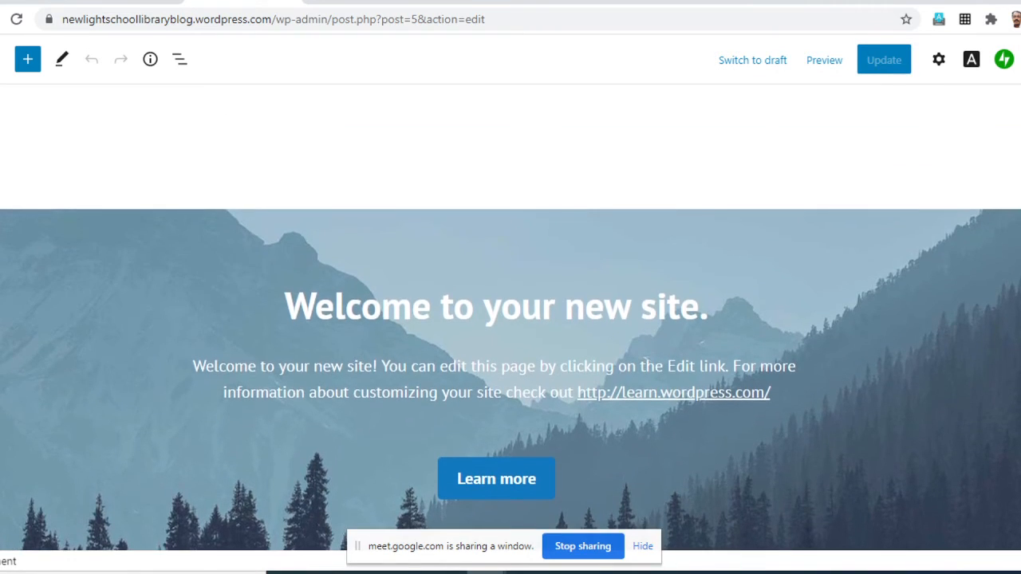
pyautogui.scroll(-8, 510, 318)
pyautogui.scroll(2, 510, 317)
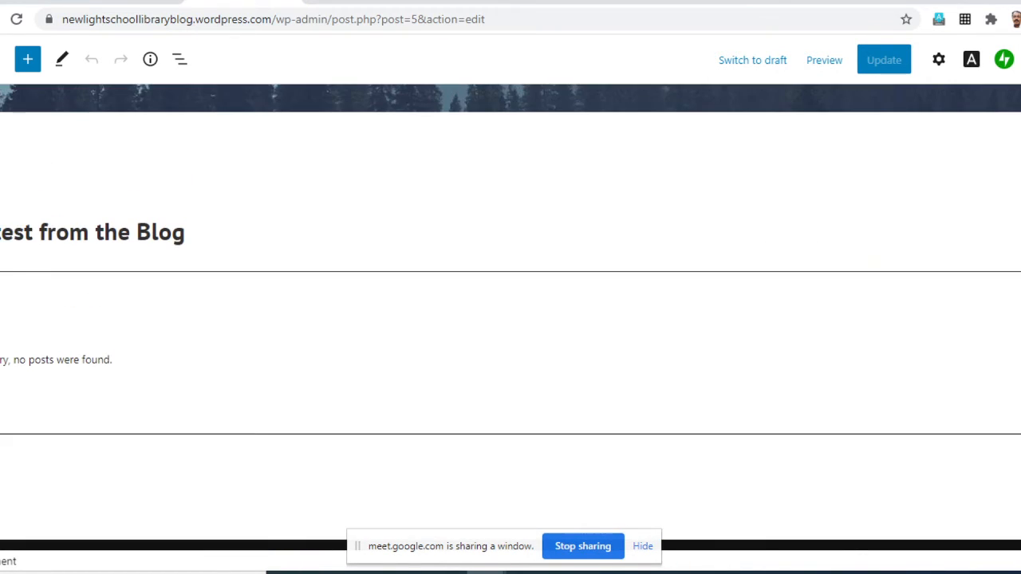
pyautogui.scroll(-5, 511, 318)
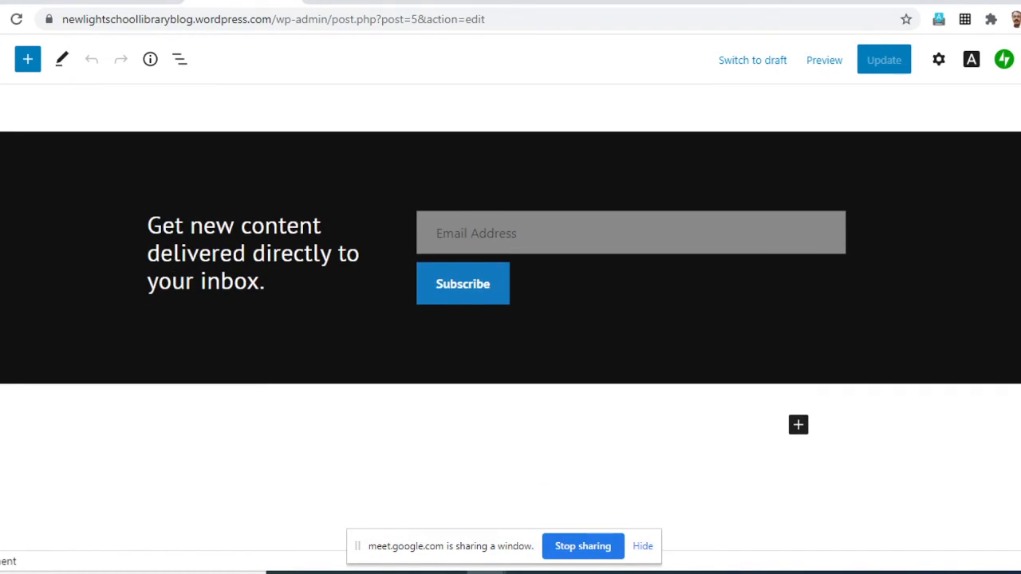
pyautogui.scroll(-2, 510, 317)
pyautogui.scroll(8, 511, 317)
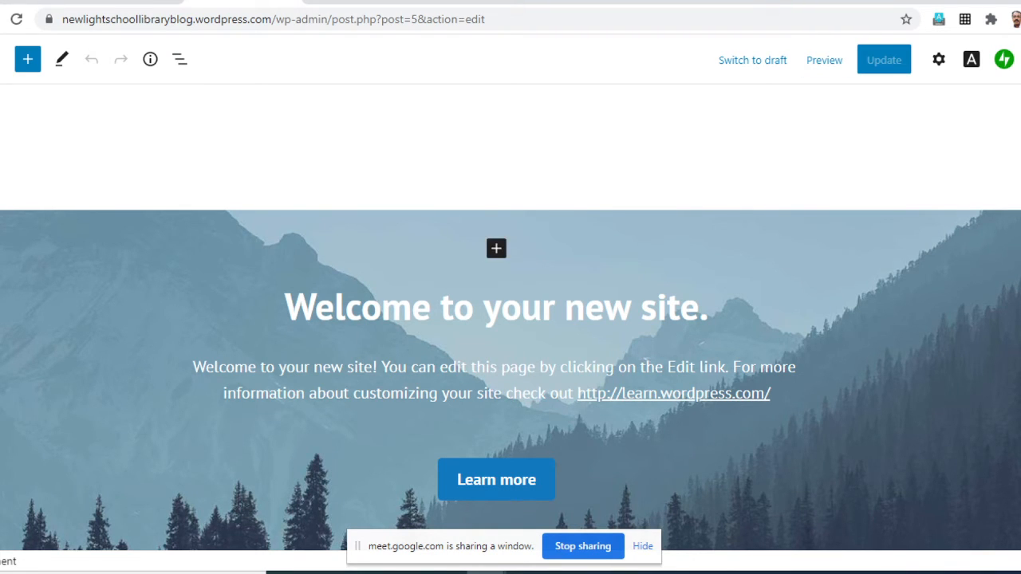
pyautogui.click(496, 248)
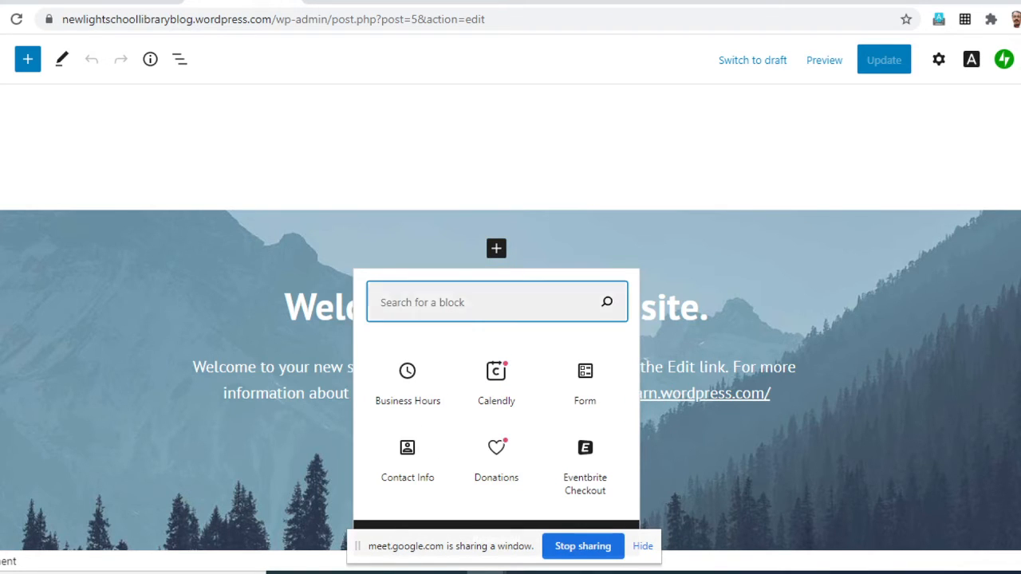
pyautogui.press('Escape')
pyautogui.scroll(-6, 510, 319)
pyautogui.scroll(-2, 510, 319)
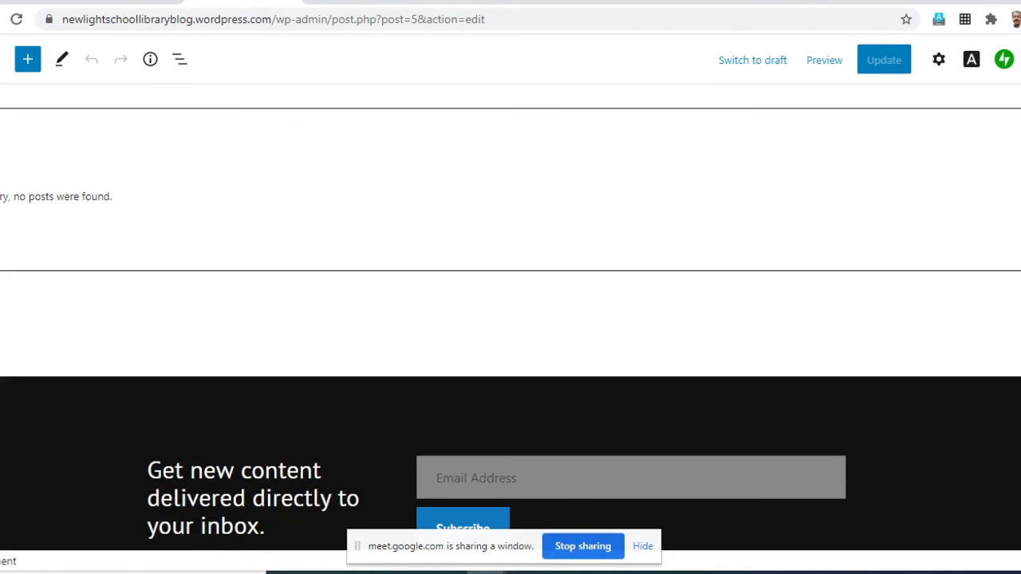
pyautogui.scroll(2, 511, 319)
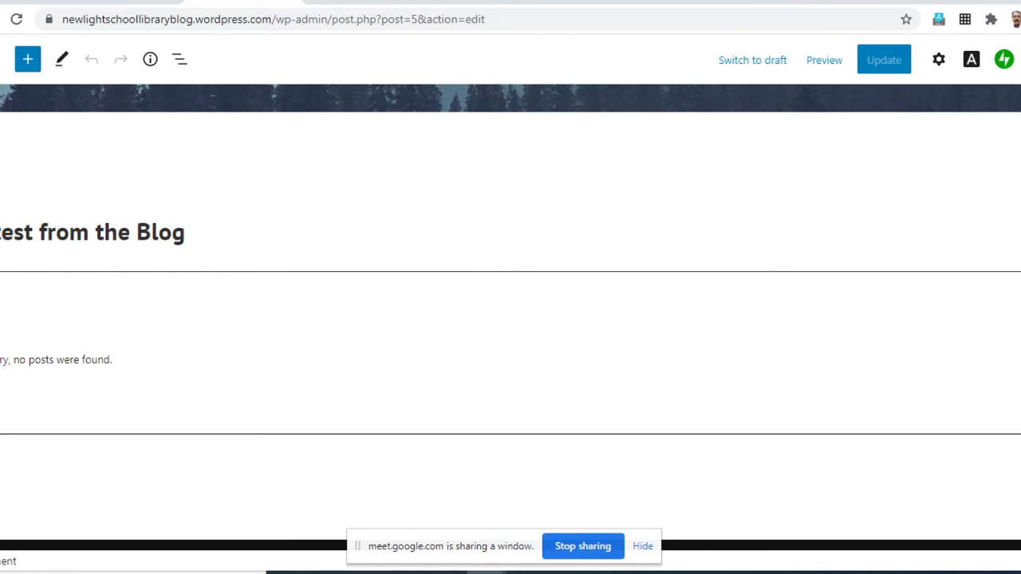
pyautogui.scroll(5, 510, 319)
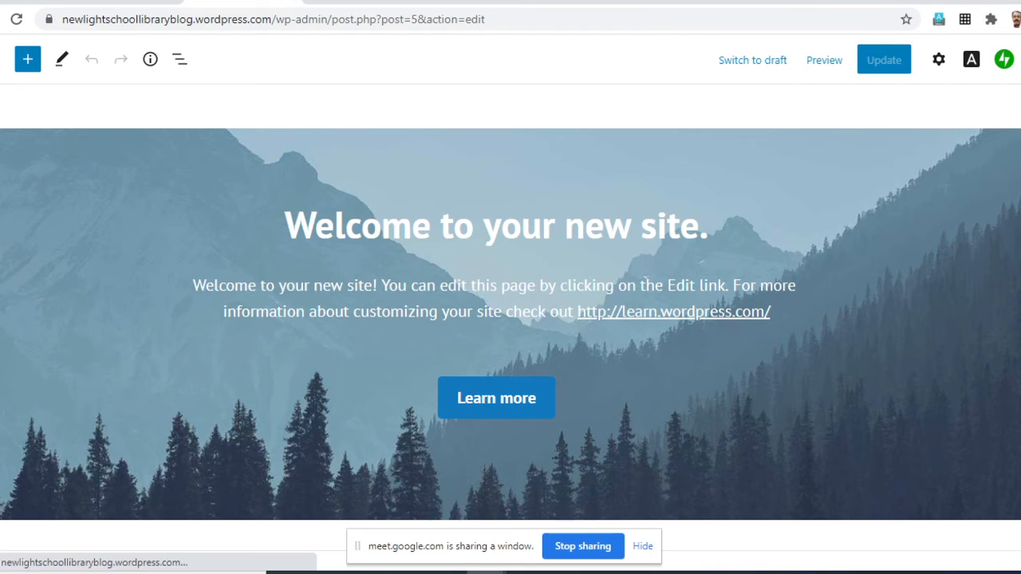
# - Add an empty button before the "Learn more" button in the welcome banner
pyautogui.scroll(-1, 496, 319)
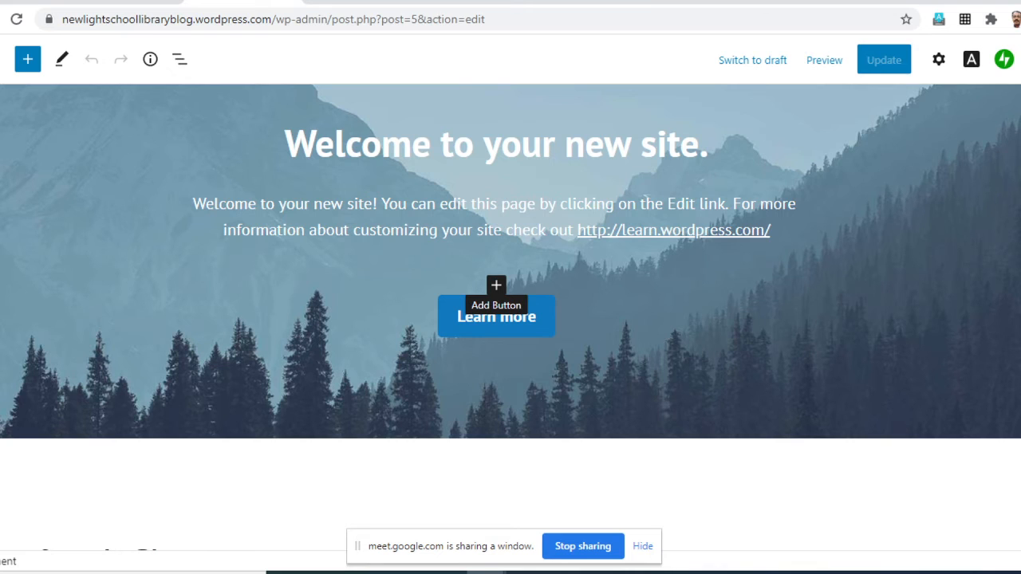
pyautogui.click(496, 285)
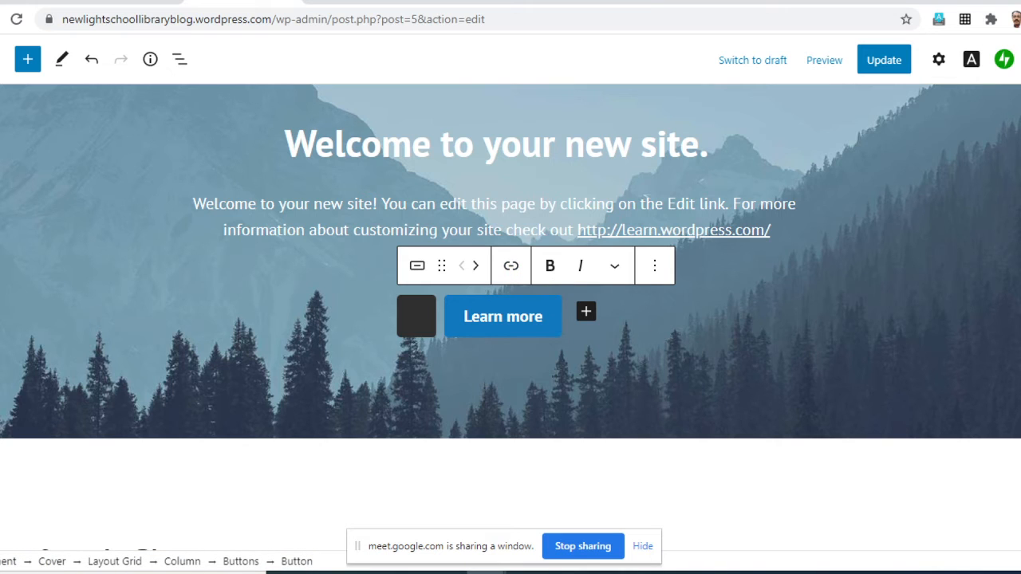
pyautogui.moveTo(416, 266)
pyautogui.click(821, 152)
pyautogui.scroll(2, 821, 308)
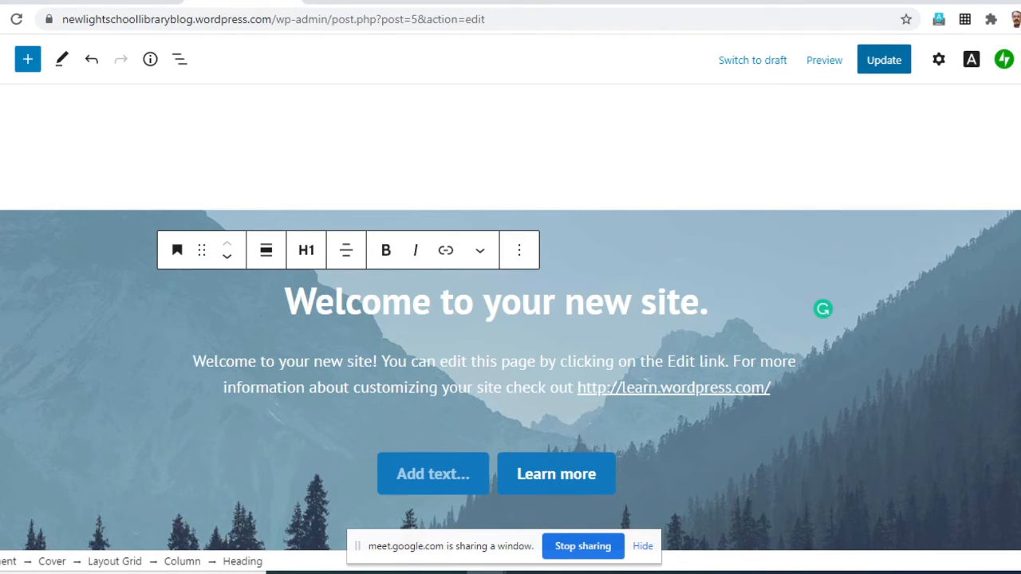
# - Update the Home page, then unpublish it by switching it to draft
pyautogui.click(884, 60)
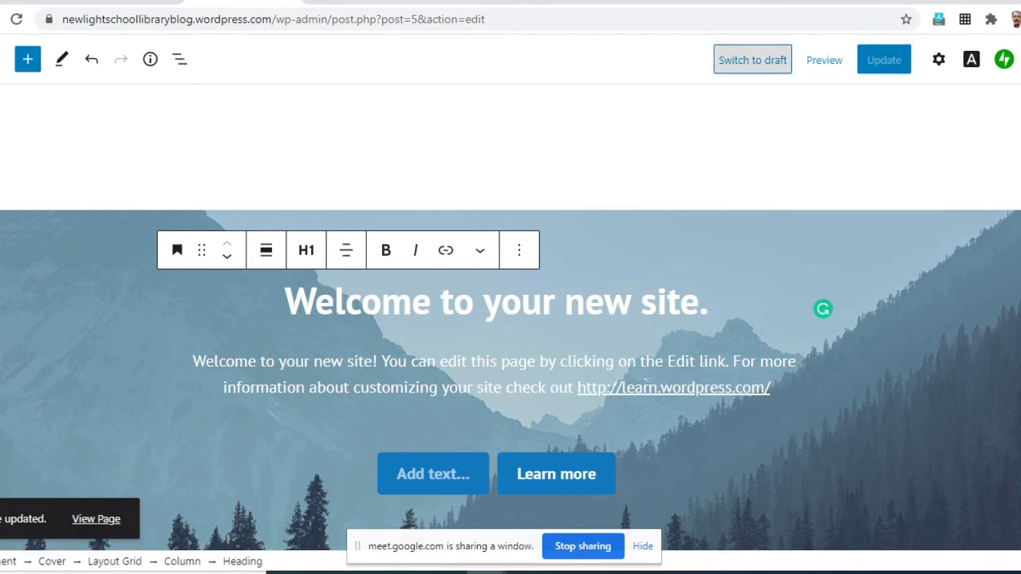
pyautogui.click(753, 59)
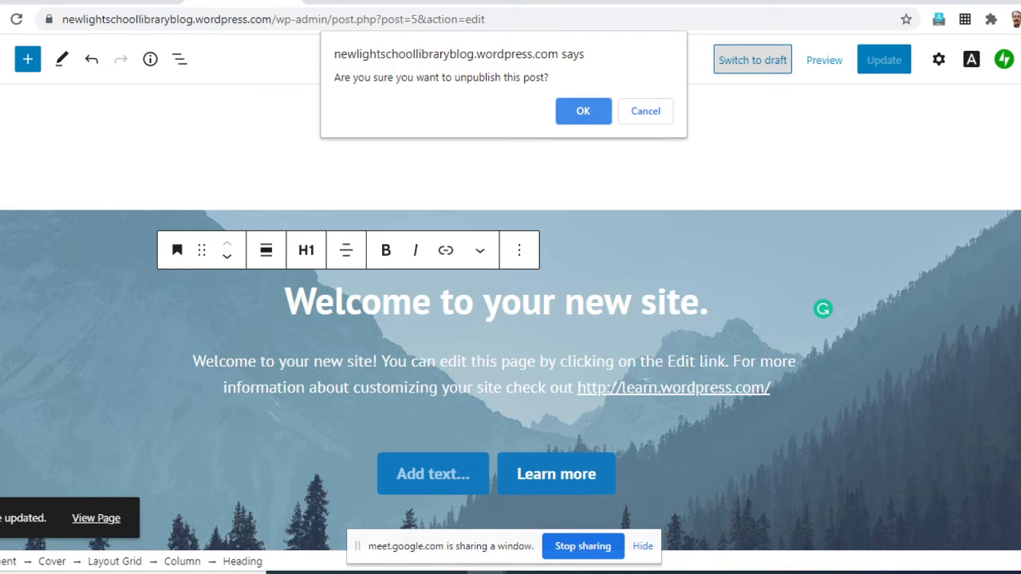
pyautogui.click(583, 111)
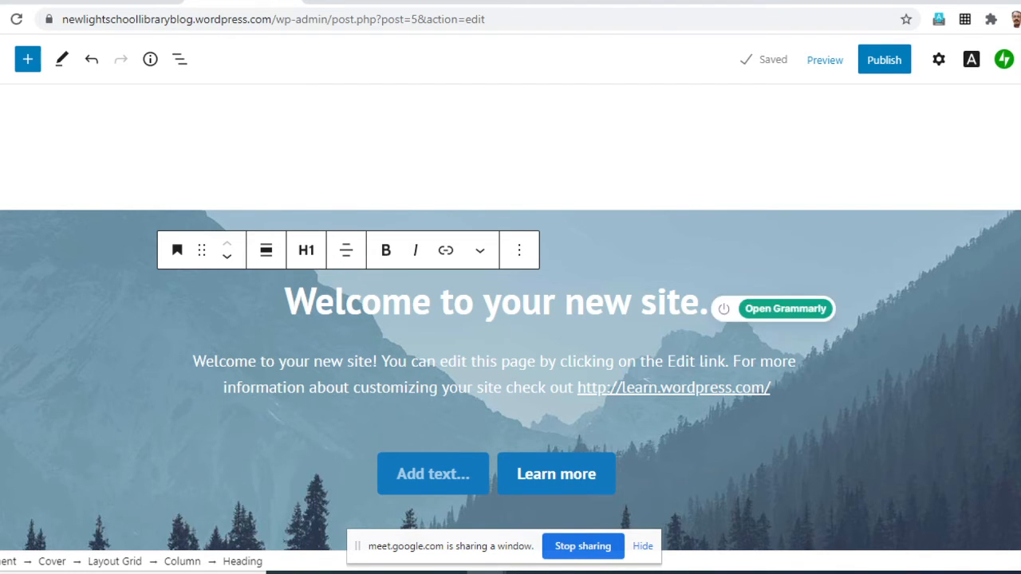
pyautogui.scroll(-12, 806, 307)
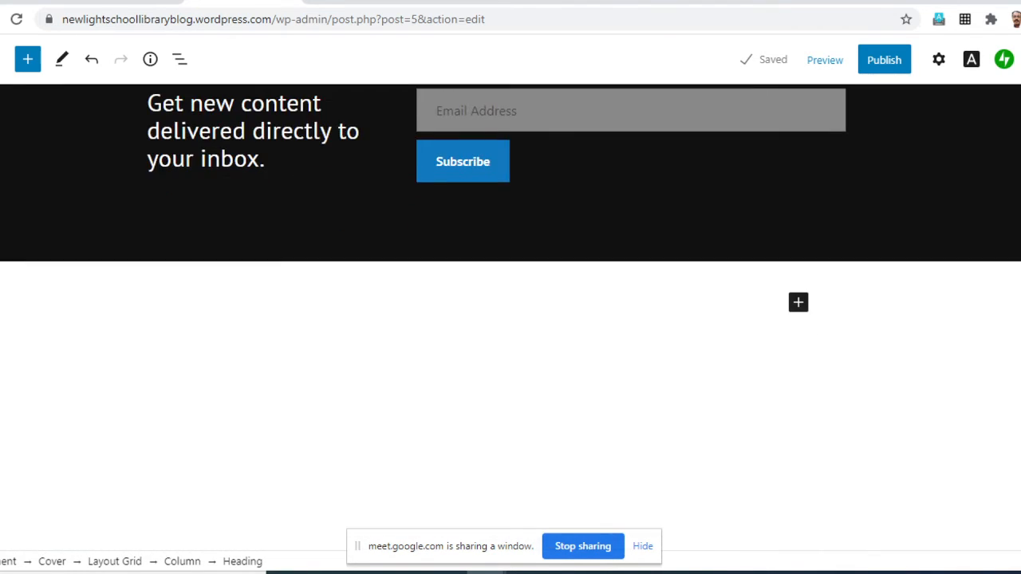
pyautogui.scroll(12, 511, 319)
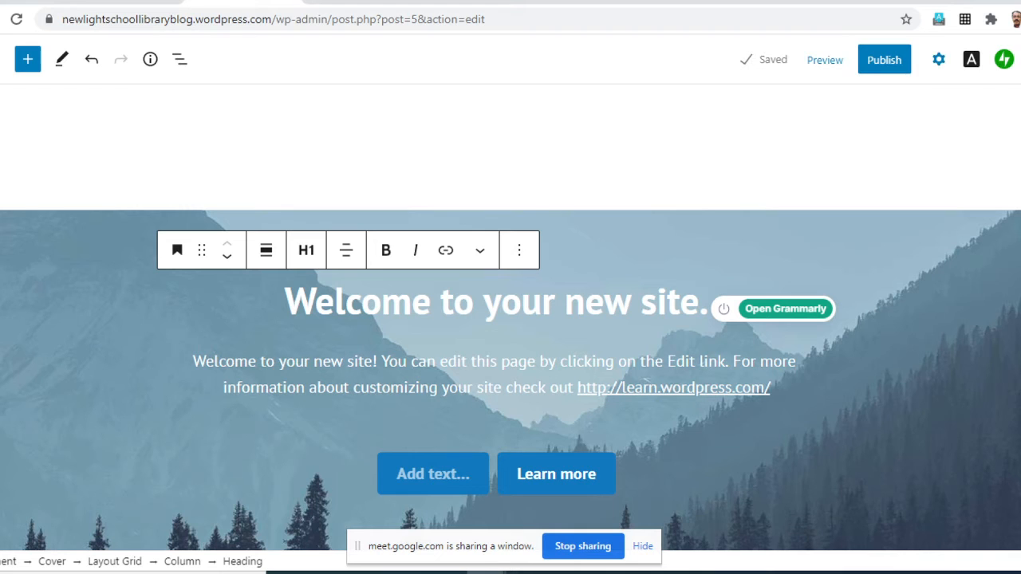
pyautogui.click(938, 59)
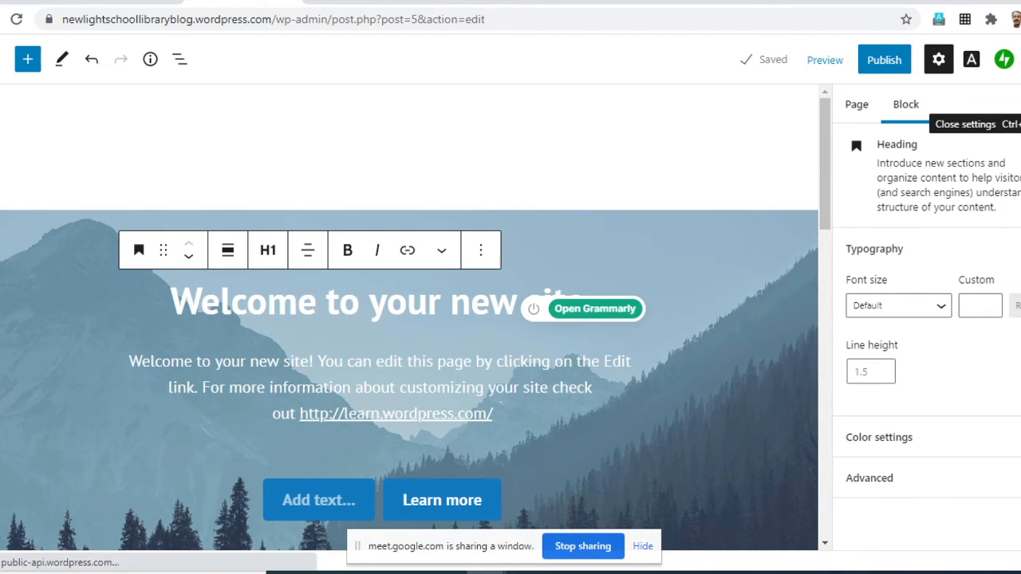
pyautogui.click(939, 59)
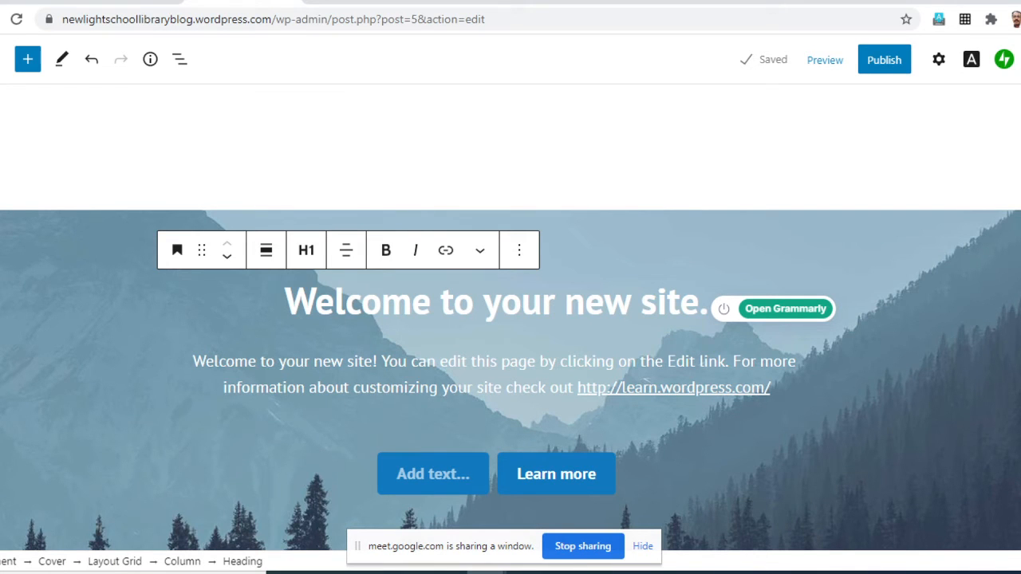
pyautogui.scroll(-10, 511, 319)
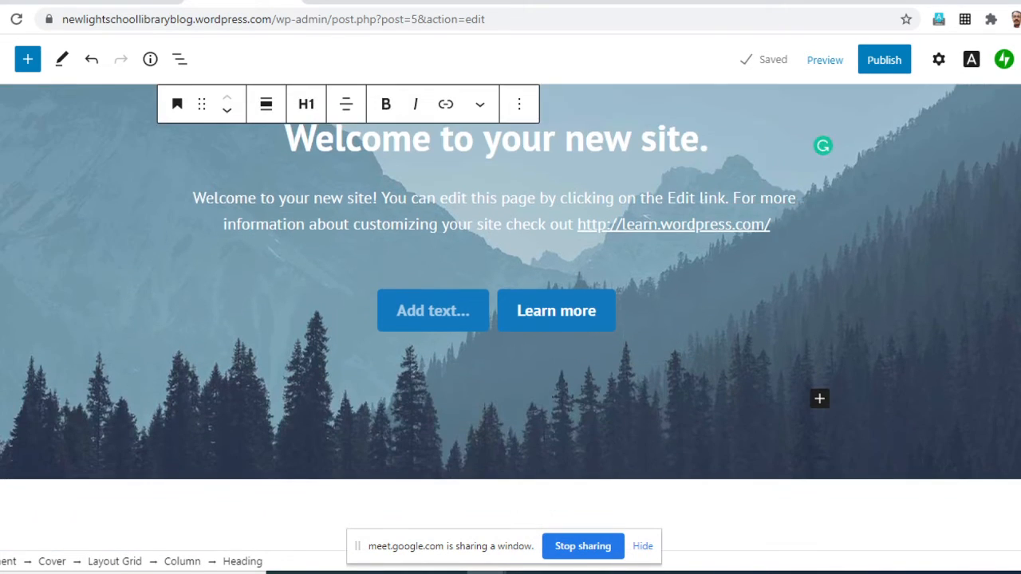
pyautogui.scroll(10, 510, 319)
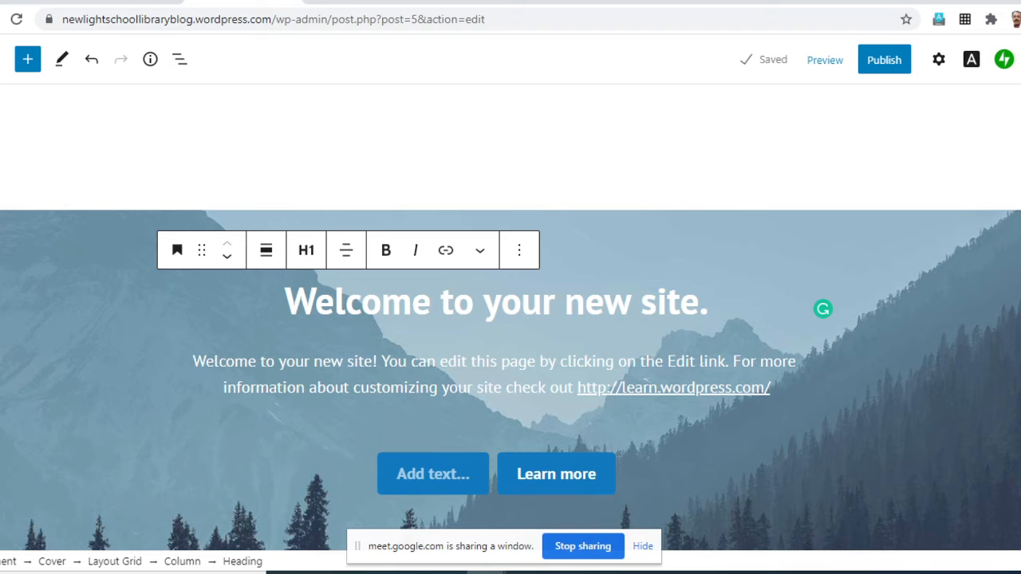
# - Replace the banner heading "Welcome to your new site." with the text "Welcome"
pyautogui.press('End')
pyautogui.hotkey('ctrl', 'shift', 'Left')
pyautogui.hotkey('ctrl', 'shift', 'Left')
pyautogui.hotkey('ctrl', 'shift', 'Left')
pyautogui.hotkey('ctrl', 'shift', 'Left')
pyautogui.hotkey('ctrl', 'shift', 'Left')
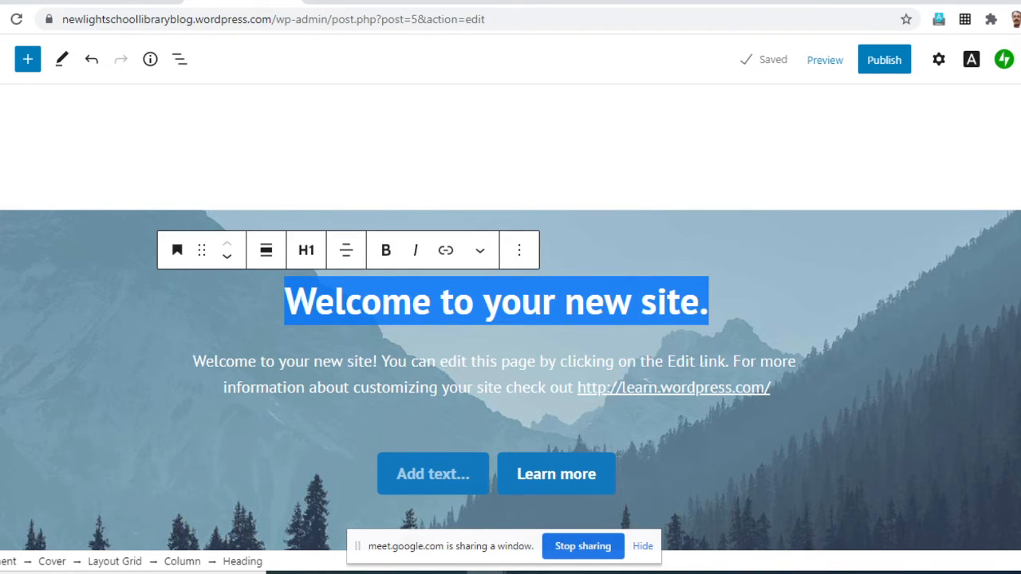
pyautogui.click(177, 296)
pyautogui.scroll(9, 510, 318)
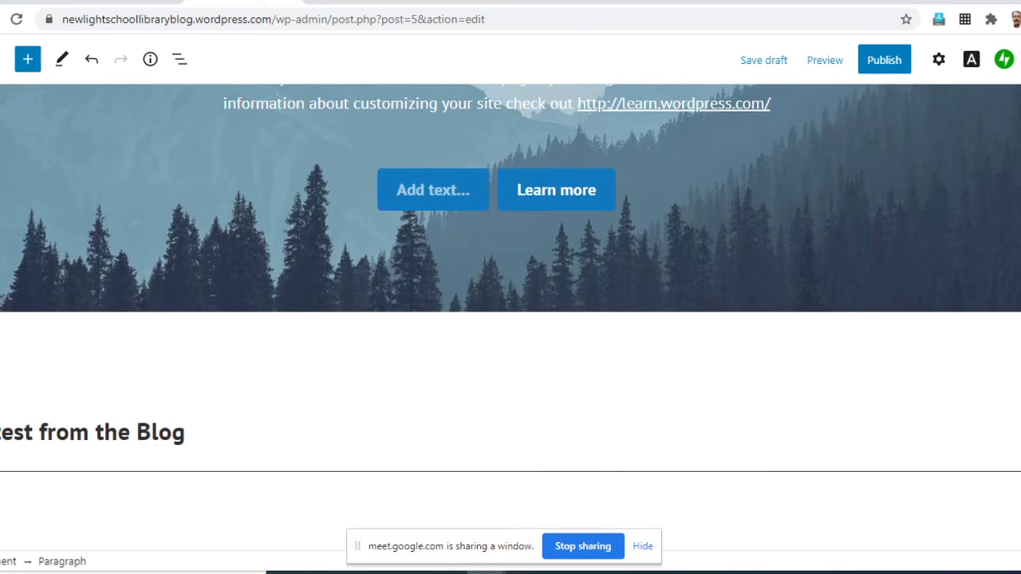
pyautogui.scroll(4, 511, 317)
pyautogui.moveTo(709, 307); pyautogui.dragTo(346, 308)
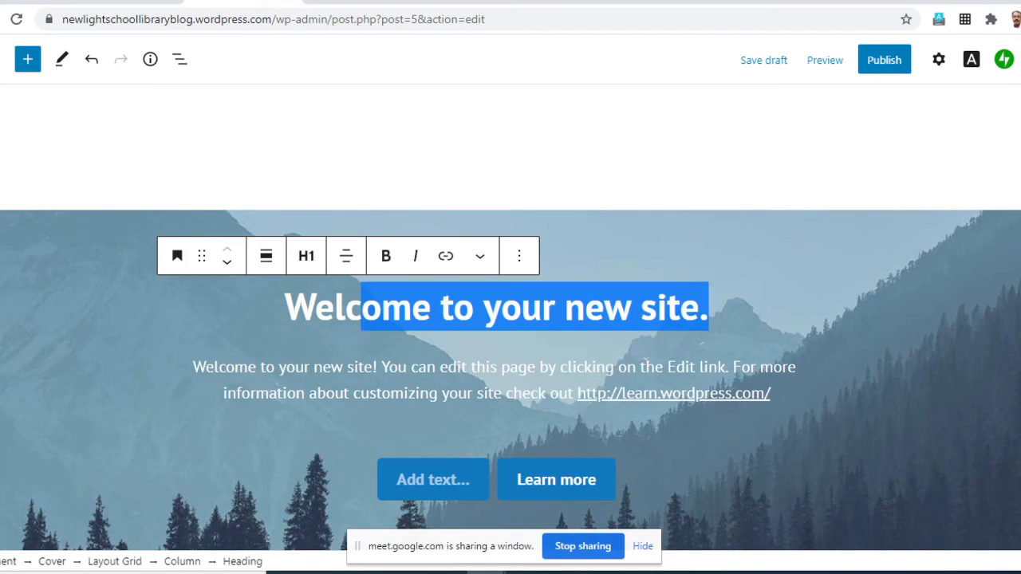
pyautogui.press('BackSpace')
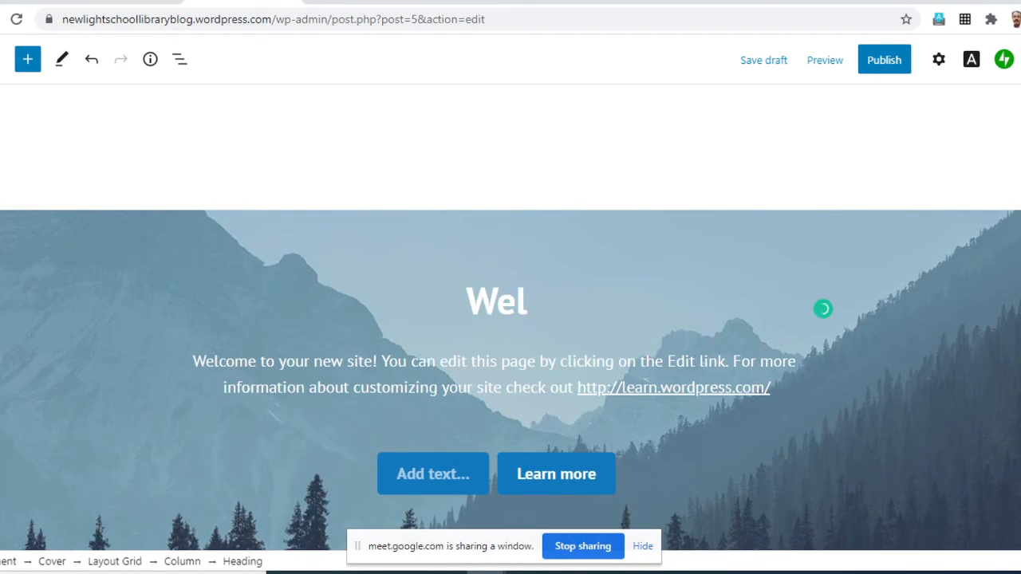
pyautogui.press('BackSpace')
pyautogui.press('BackSpace')
pyautogui.press('BackSpace')
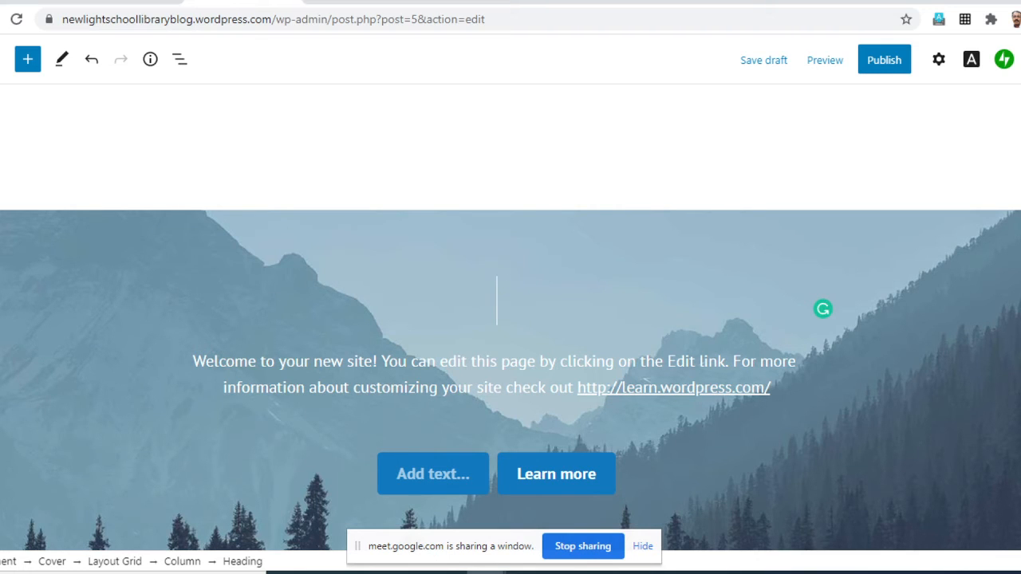
pyautogui.write('Welcome')
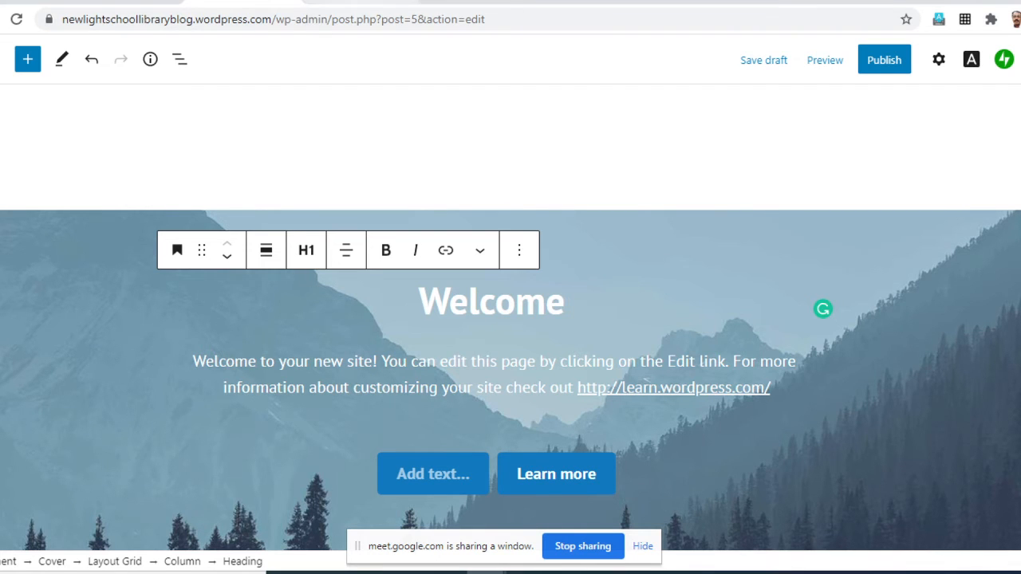
# - Close the Home page editor without saving the draft and reopen the site's WP Admin dashboard
pyautogui.click(126, 2)
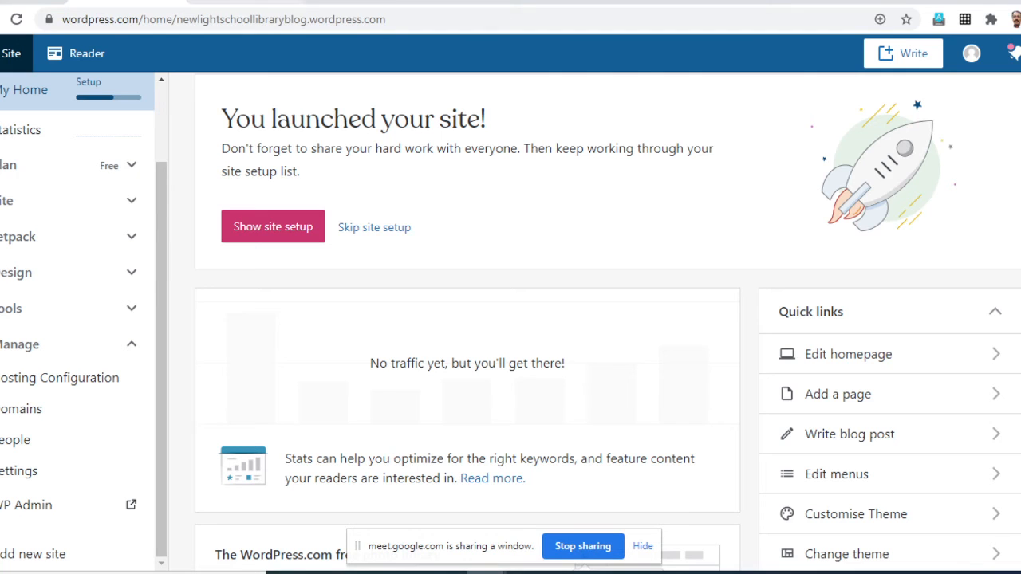
pyautogui.click(244, 2)
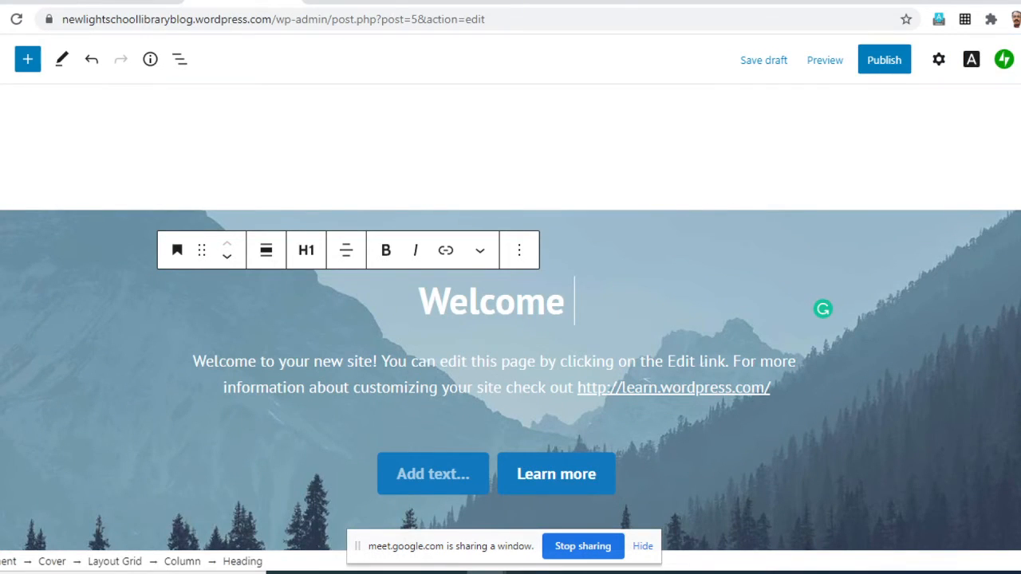
pyautogui.hotkey('ctrl', 'w')
pyautogui.press('Return')
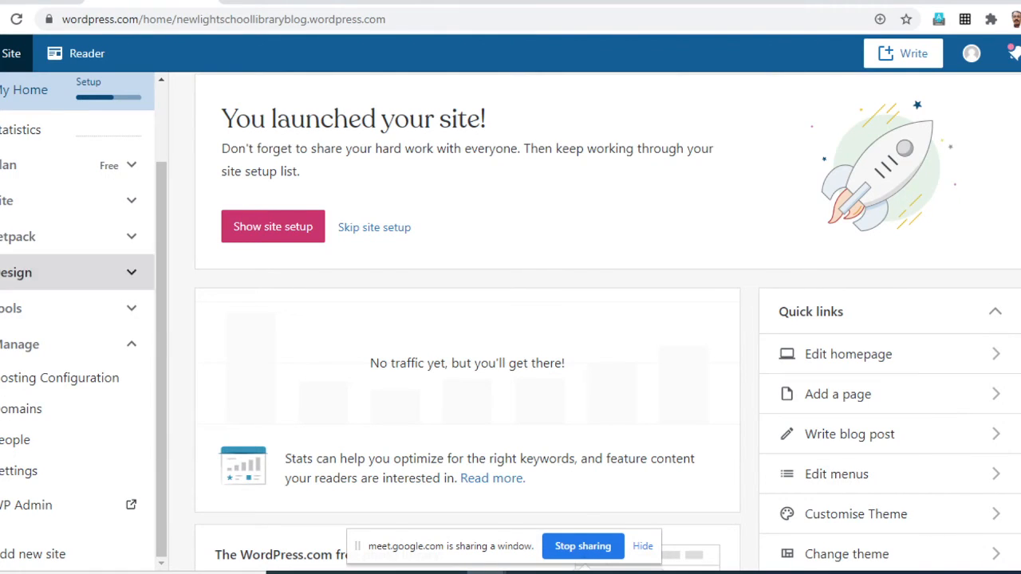
pyautogui.scroll(-2, 510, 319)
pyautogui.click(48, 505)
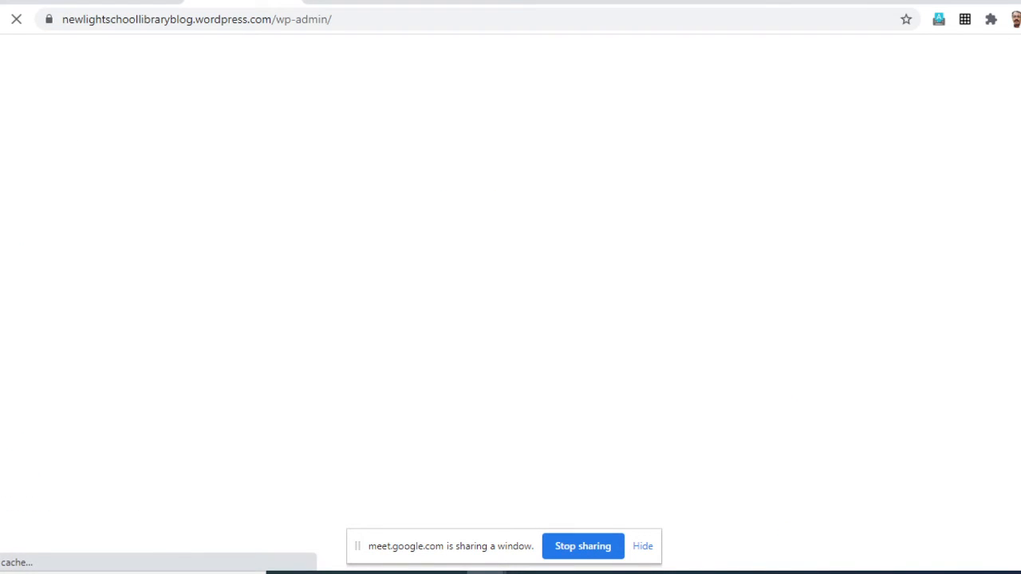
pyautogui.scroll(-2, 32, 246)
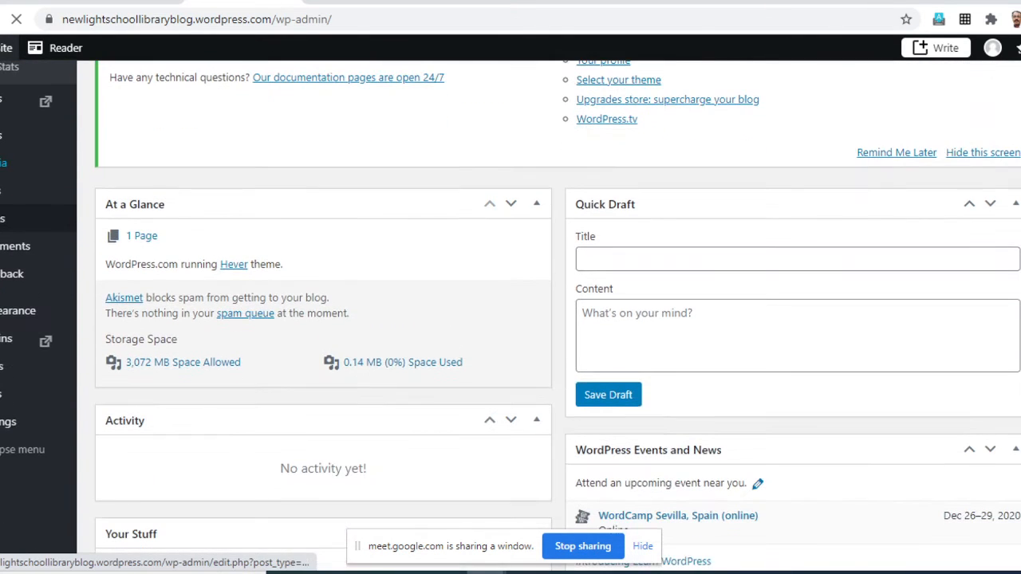
# - Start a new page and look through the available layouts, from the About Pages down to the Home Pages
pyautogui.moveTo(32, 316)
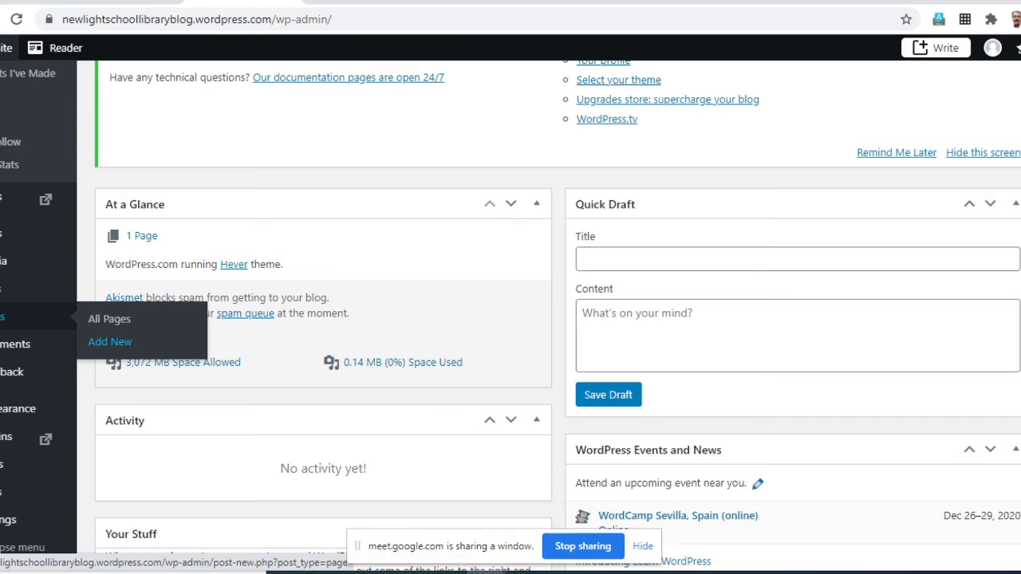
pyautogui.click(110, 341)
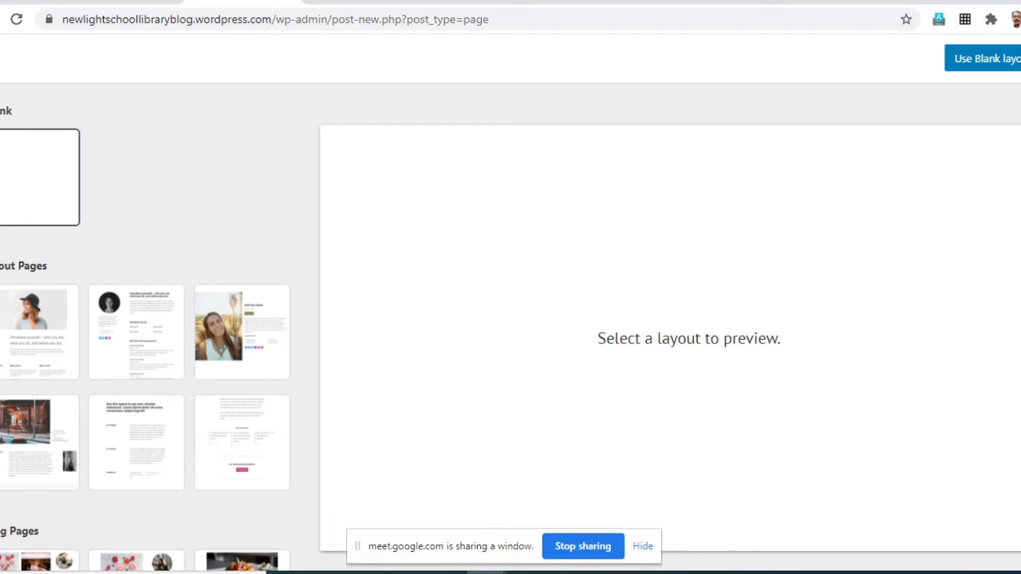
pyautogui.scroll(-1, 145, 333)
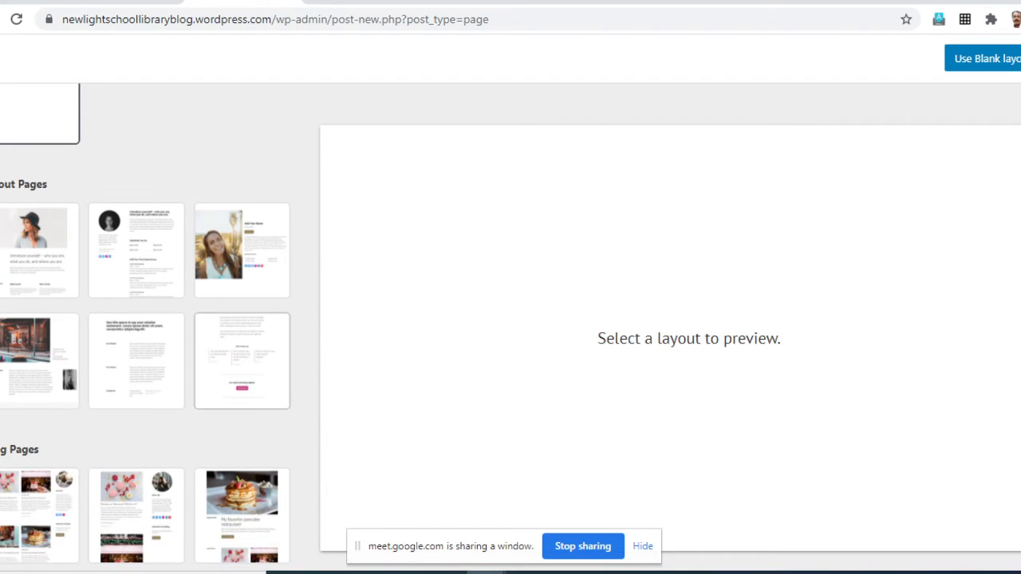
pyautogui.scroll(1, 145, 328)
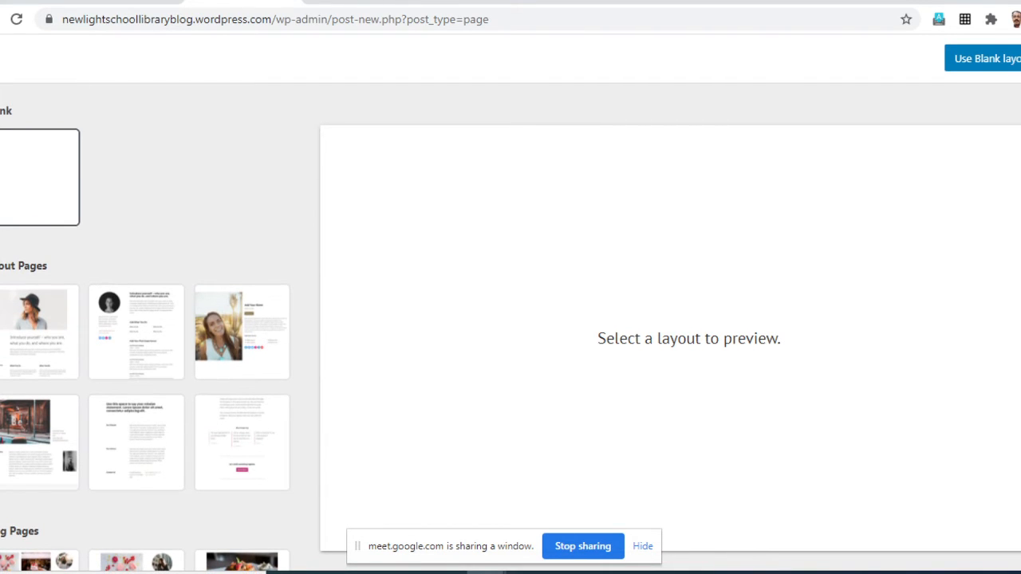
pyautogui.scroll(-2, 40, 359)
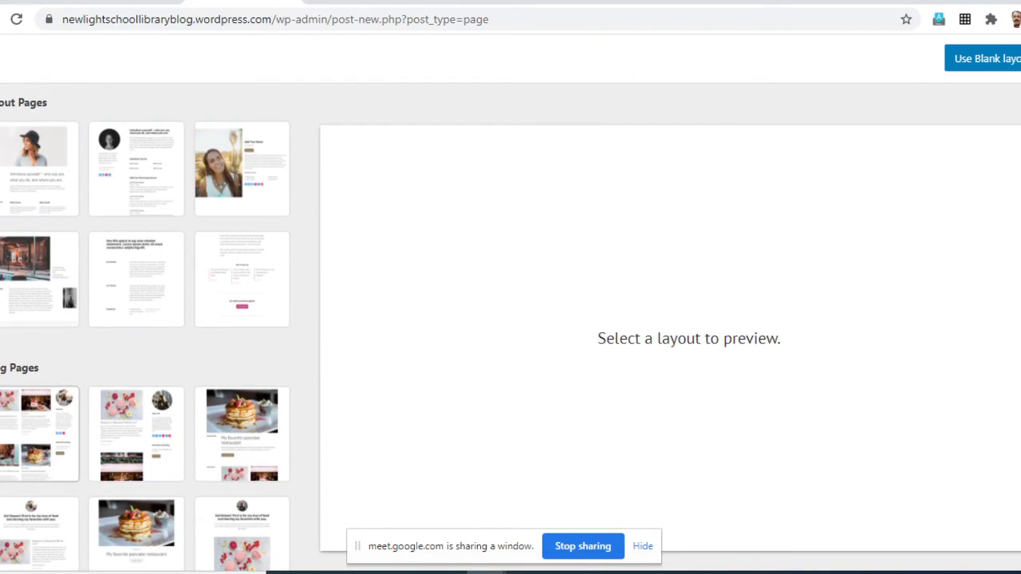
pyautogui.scroll(-2, 40, 359)
pyautogui.scroll(-7, 145, 327)
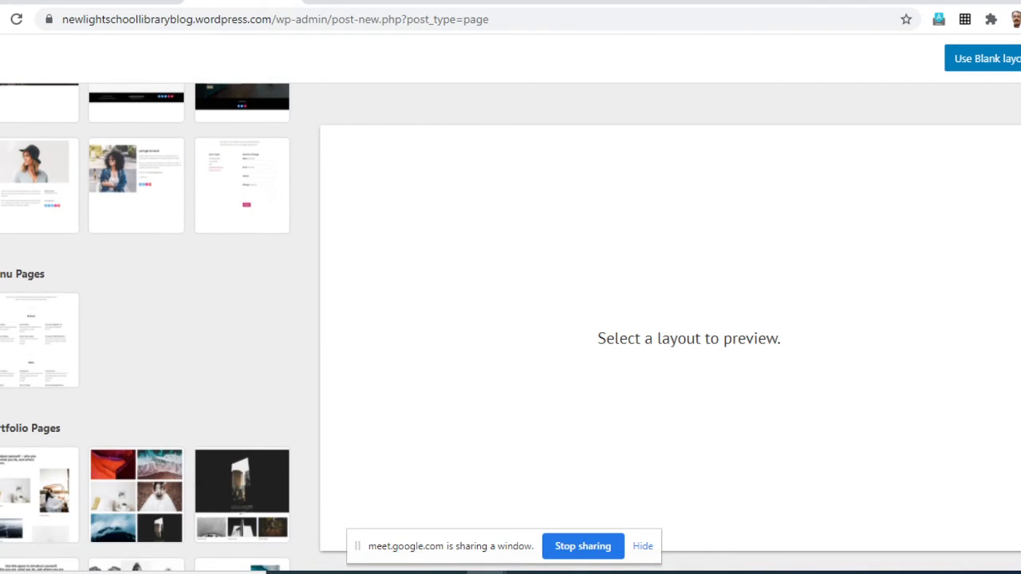
pyautogui.scroll(-8, 145, 327)
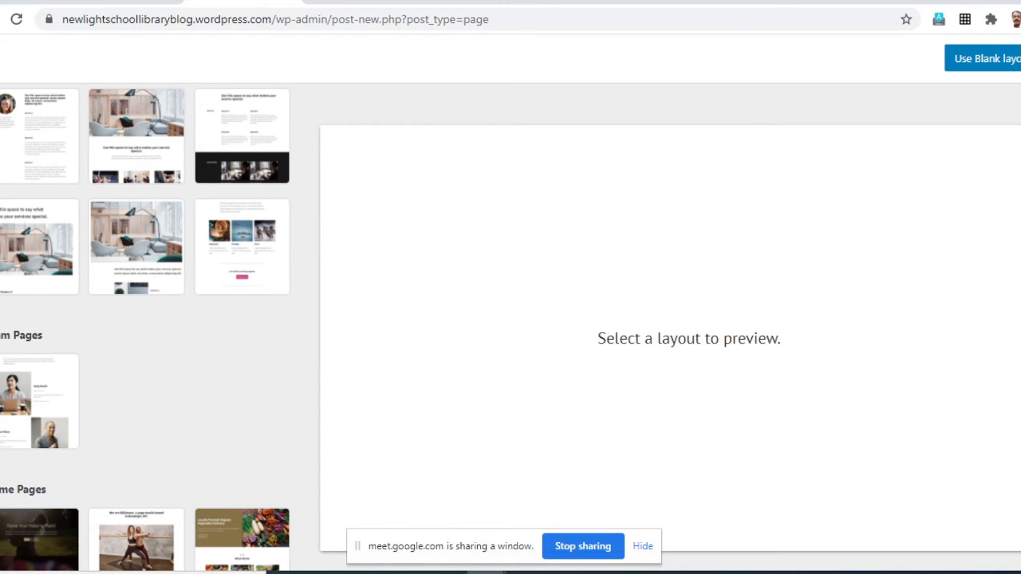
pyautogui.scroll(-8, 144, 327)
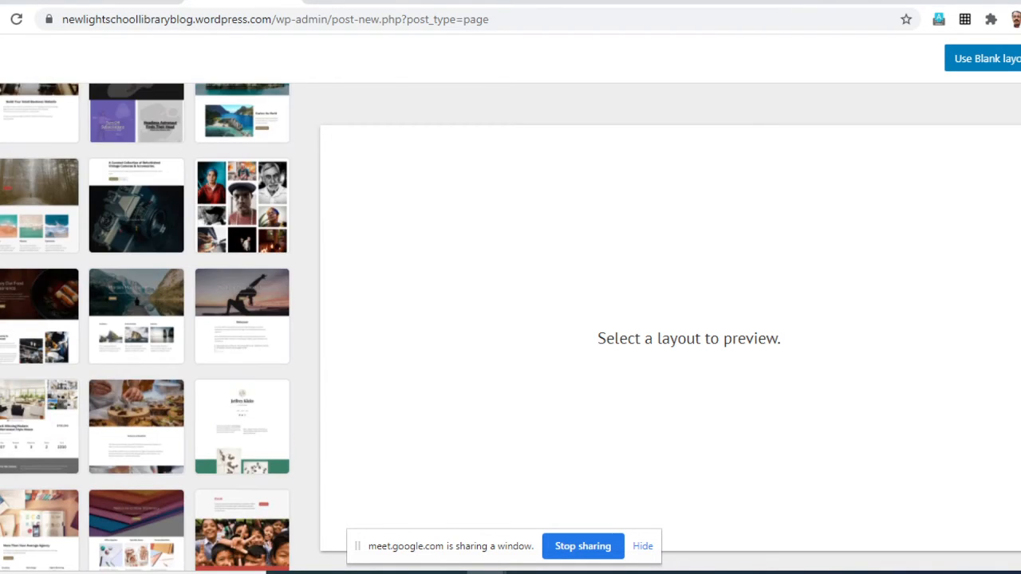
pyautogui.scroll(-4, 145, 327)
pyautogui.scroll(10, 144, 327)
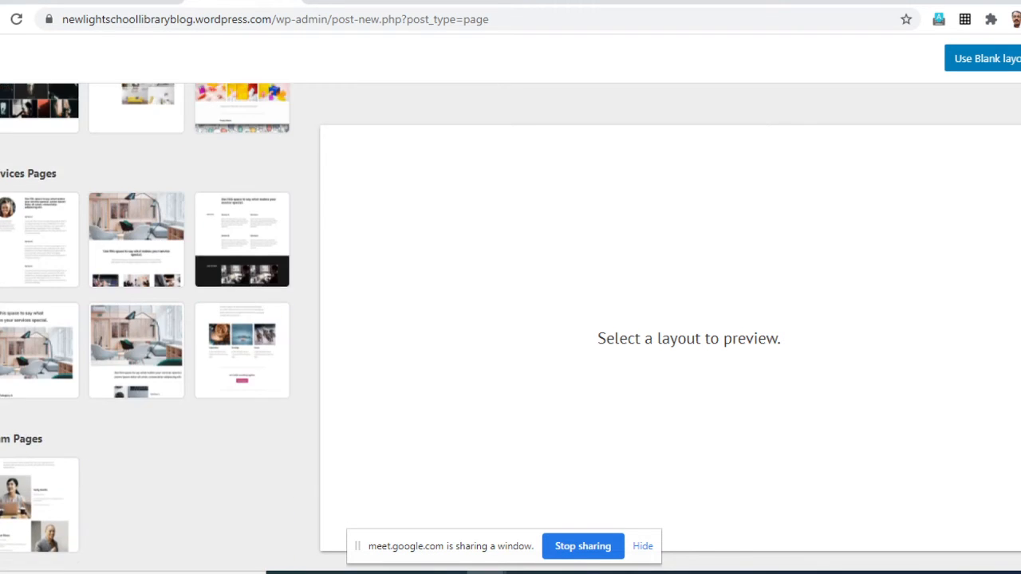
pyautogui.scroll(10, 144, 327)
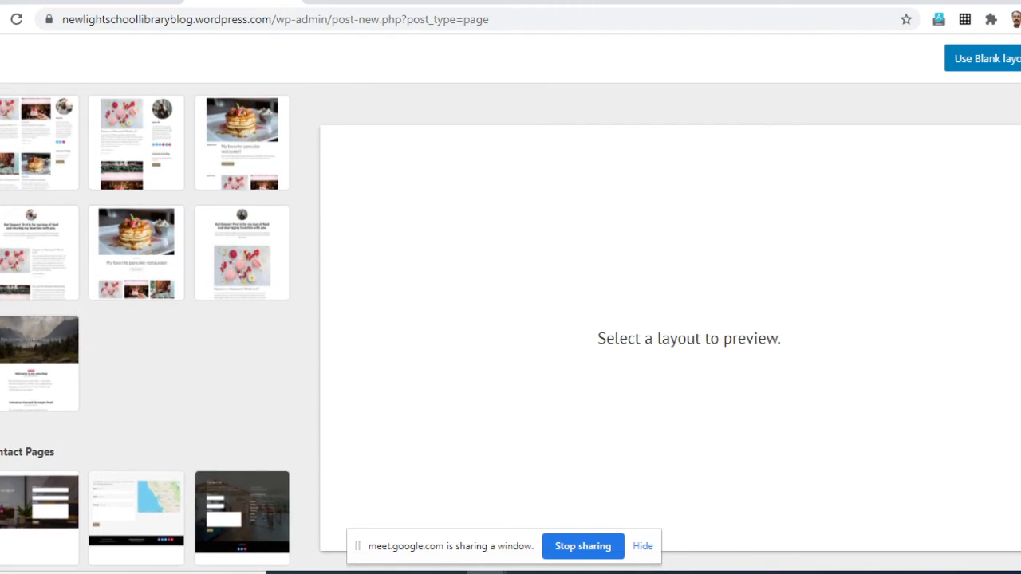
pyautogui.scroll(8, 144, 327)
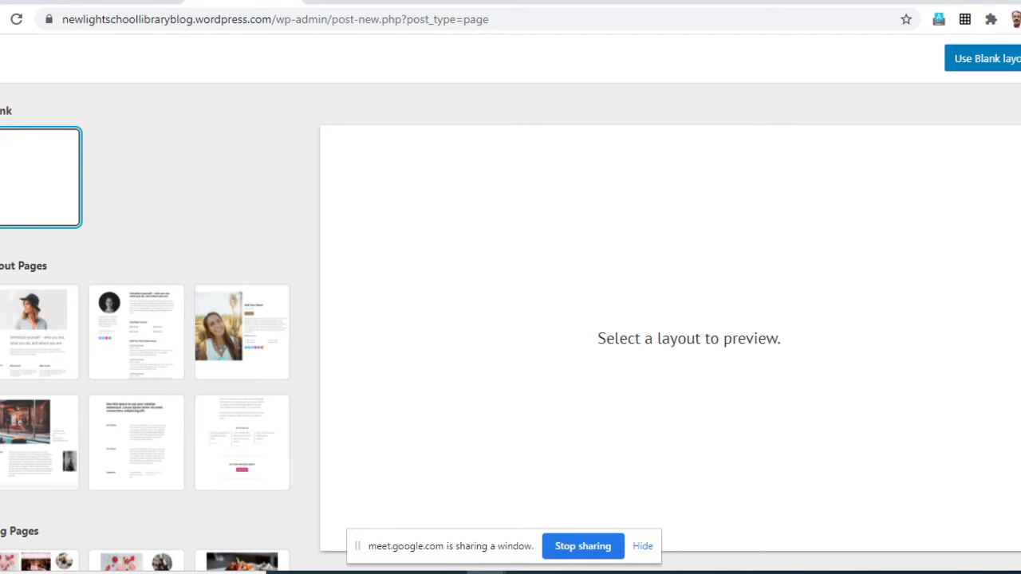
# - Use the Blank layout for the new page and title it "About the Library", continuing into an empty paragraph below
pyautogui.click(989, 58)
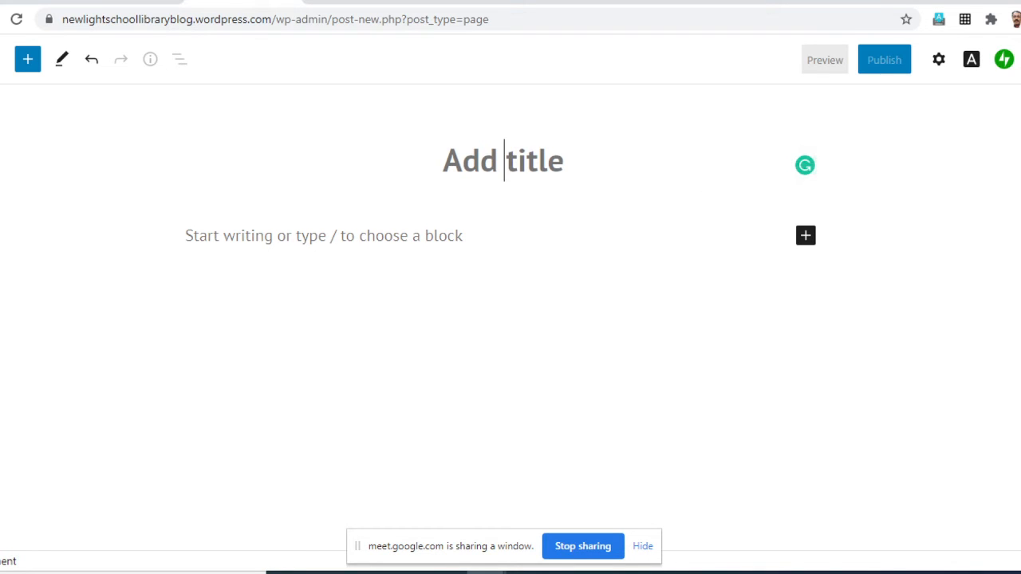
pyautogui.moveTo(446, 572)
pyautogui.write('Abou')
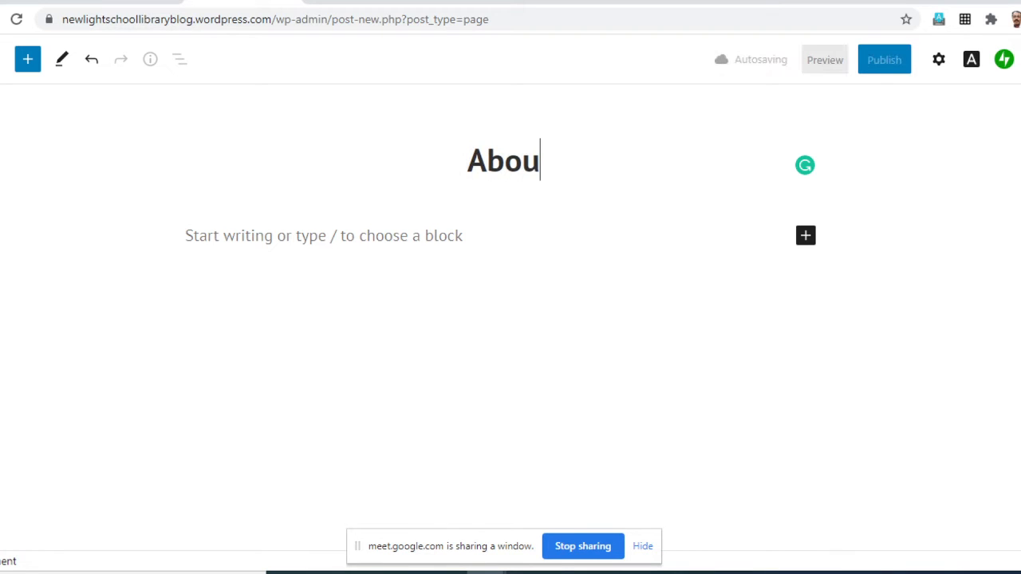
pyautogui.write('t ')
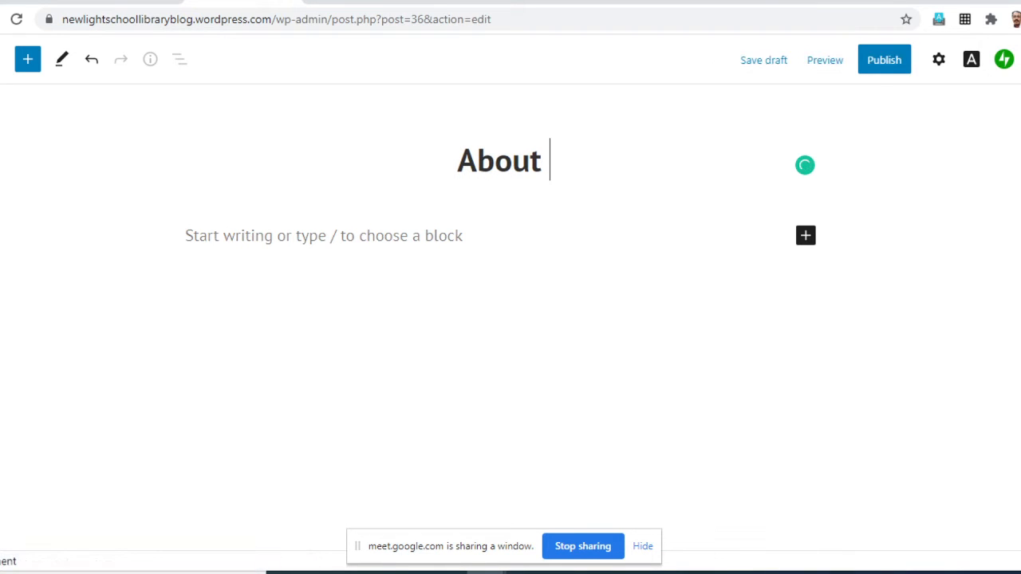
pyautogui.write('the Li')
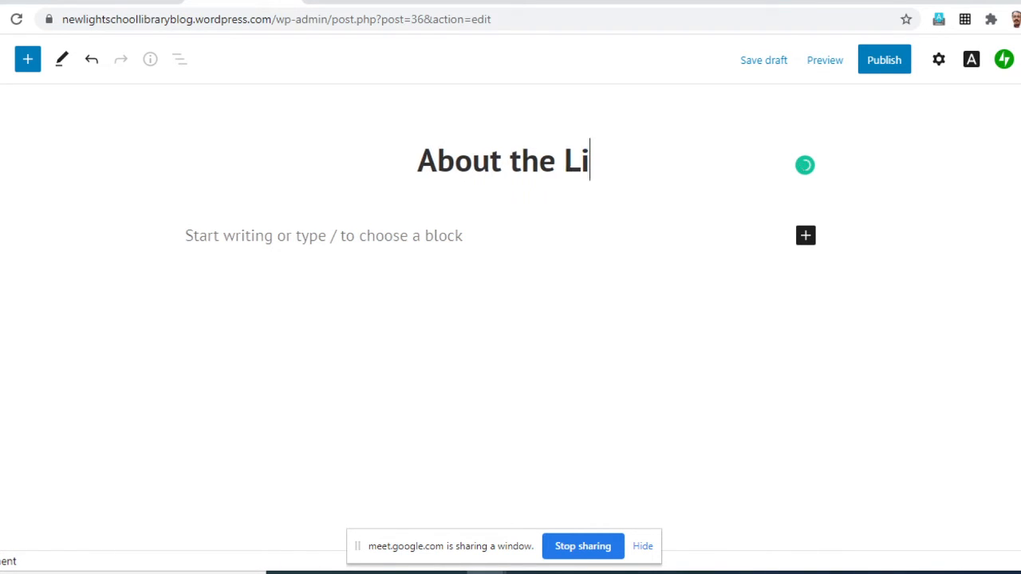
pyautogui.write('brary')
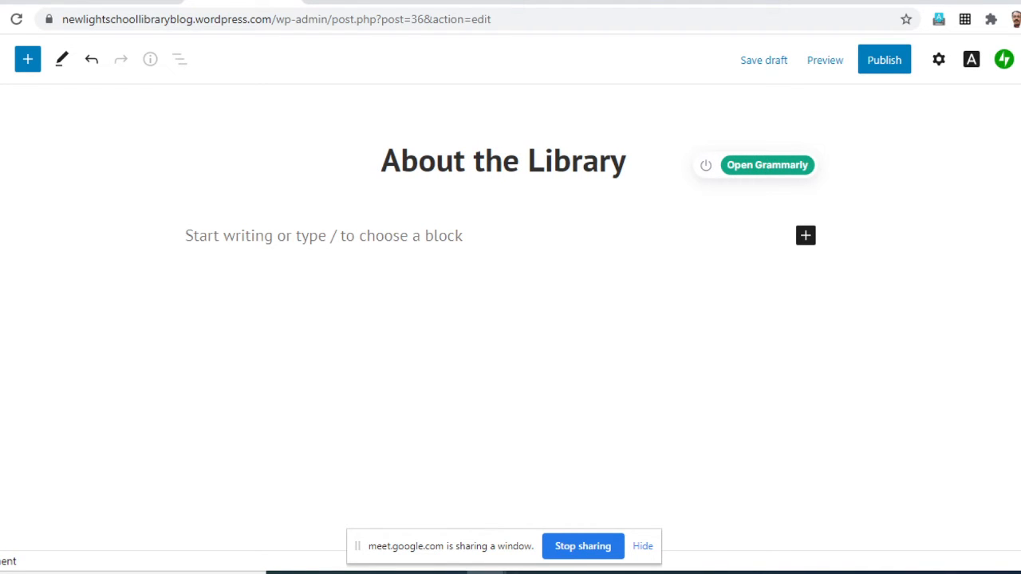
pyautogui.press('Return')
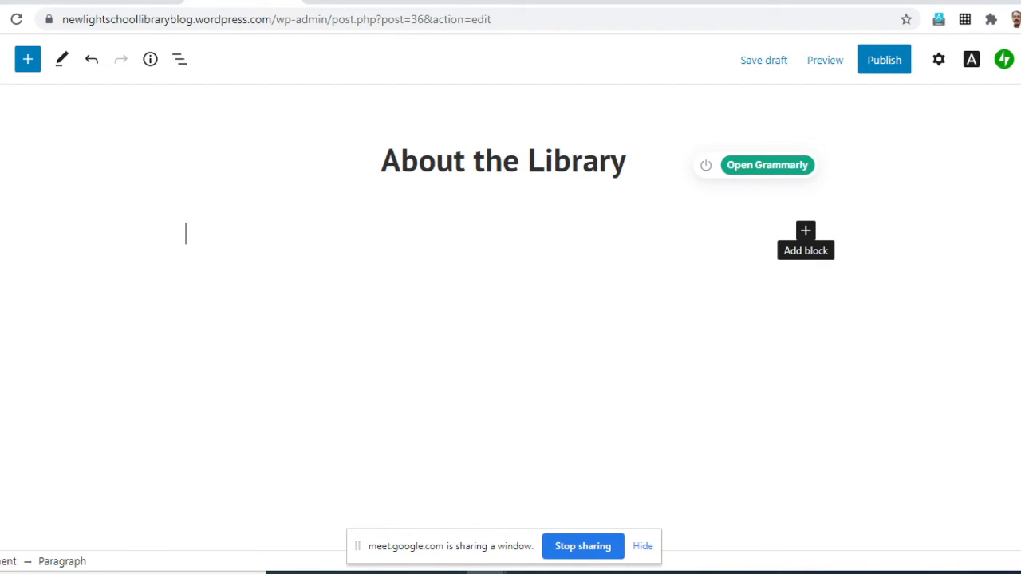
# - Open the full block library for the empty paragraph below the page title
pyautogui.click(806, 231)
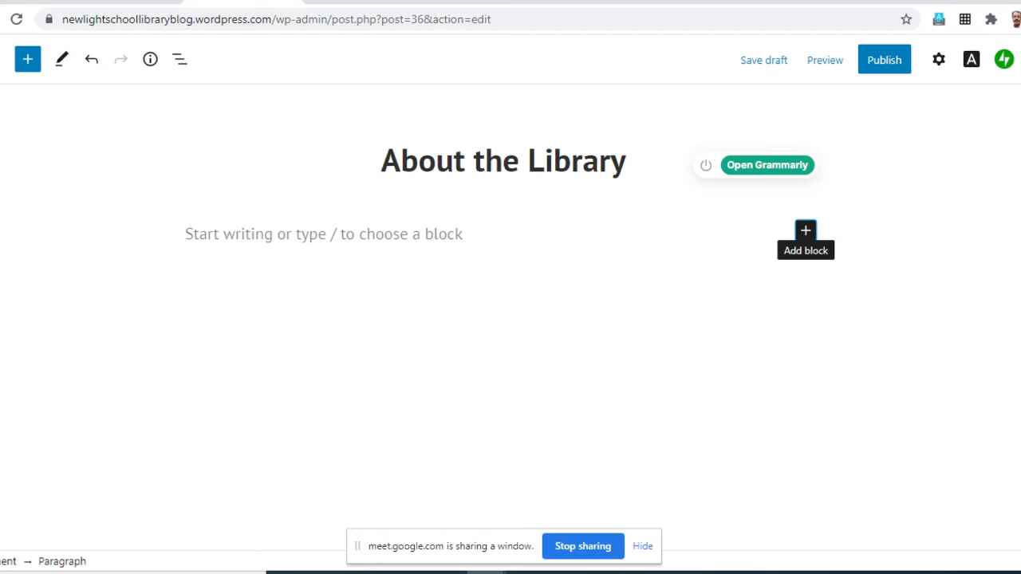
pyautogui.click(186, 233)
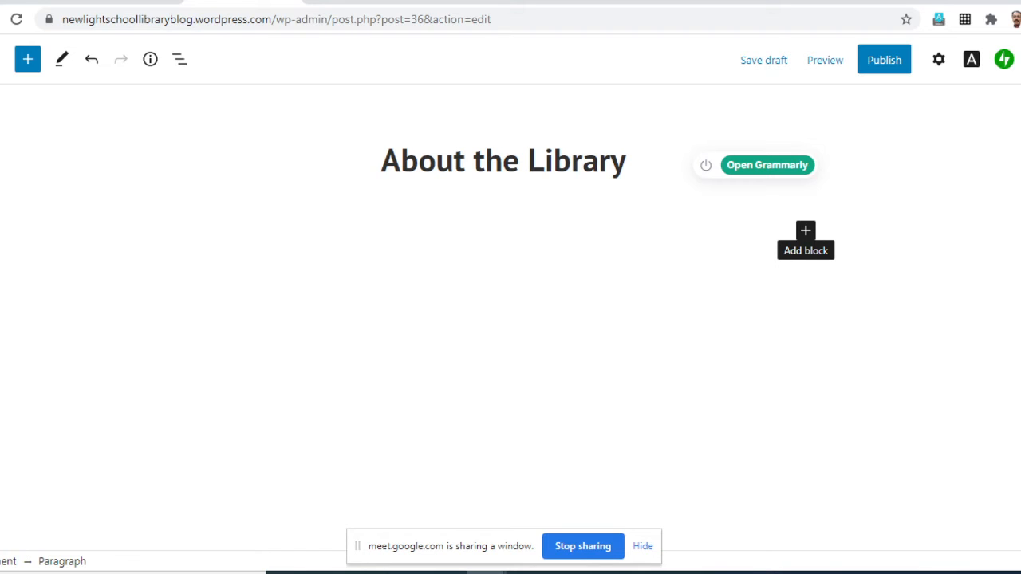
pyautogui.click(805, 231)
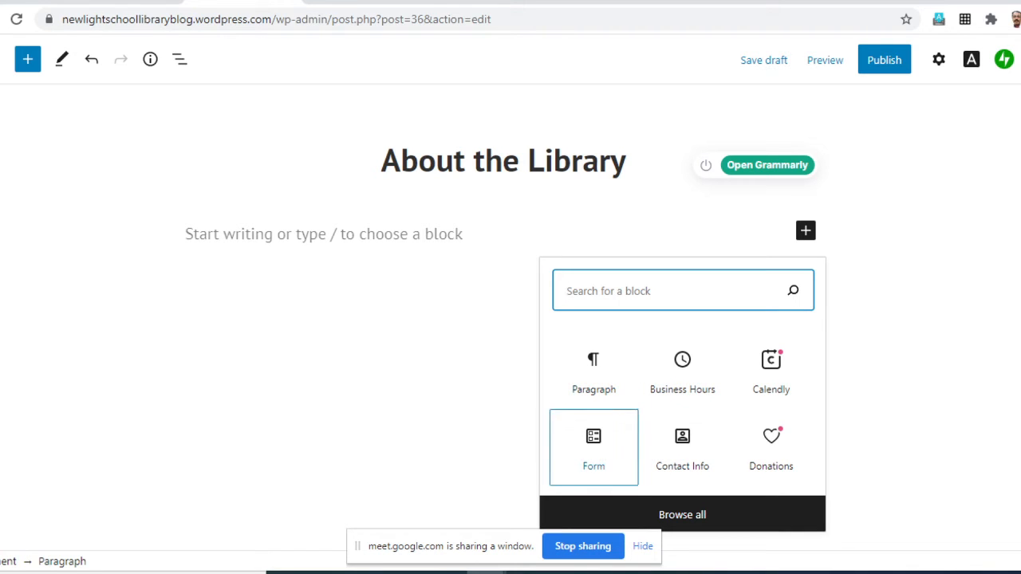
pyautogui.click(682, 514)
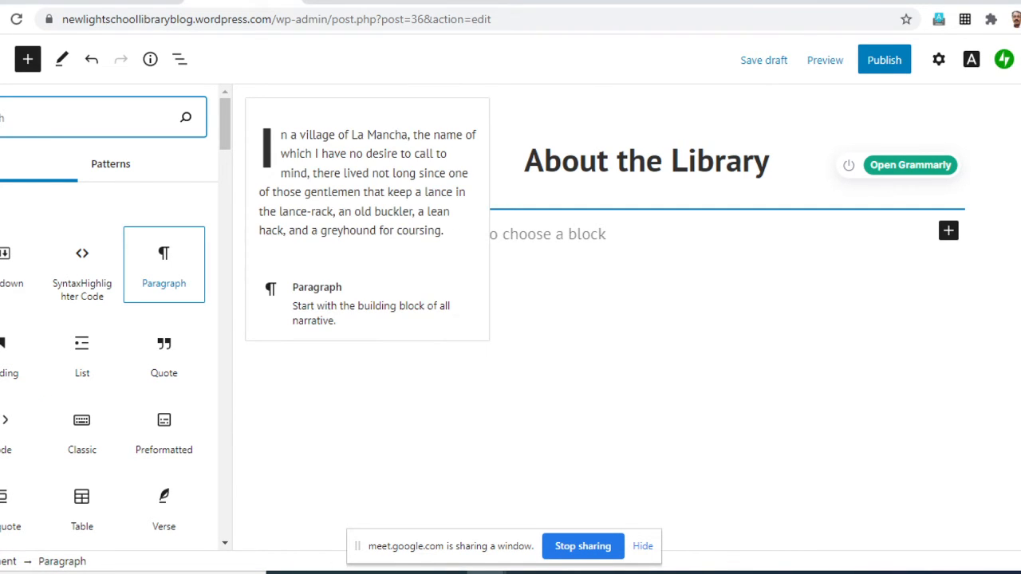
# - Examine the available block types, from text and media blocks through embeds to payment and form blocks
pyautogui.scroll(-4, 164, 319)
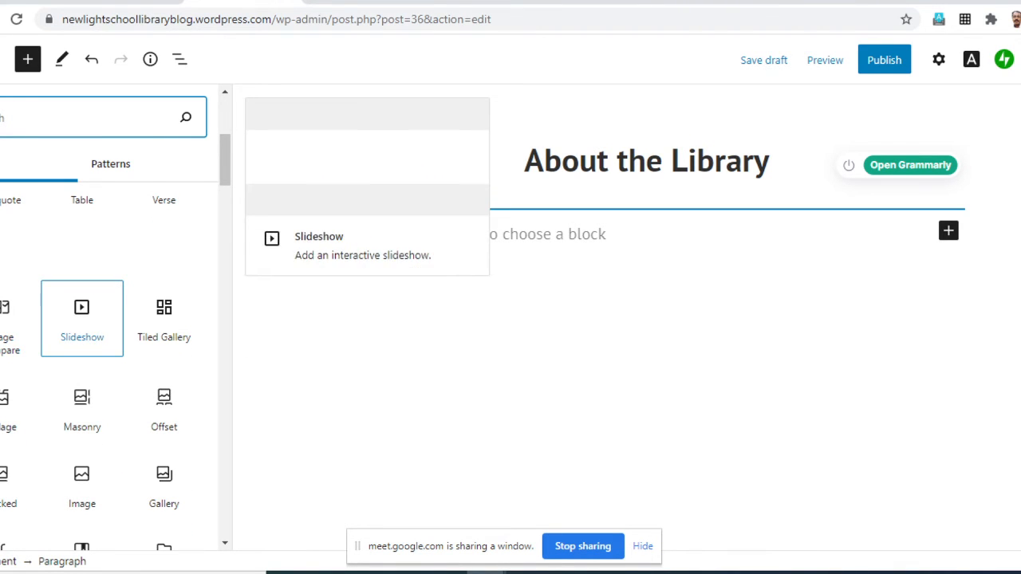
pyautogui.scroll(-1, 47, 423)
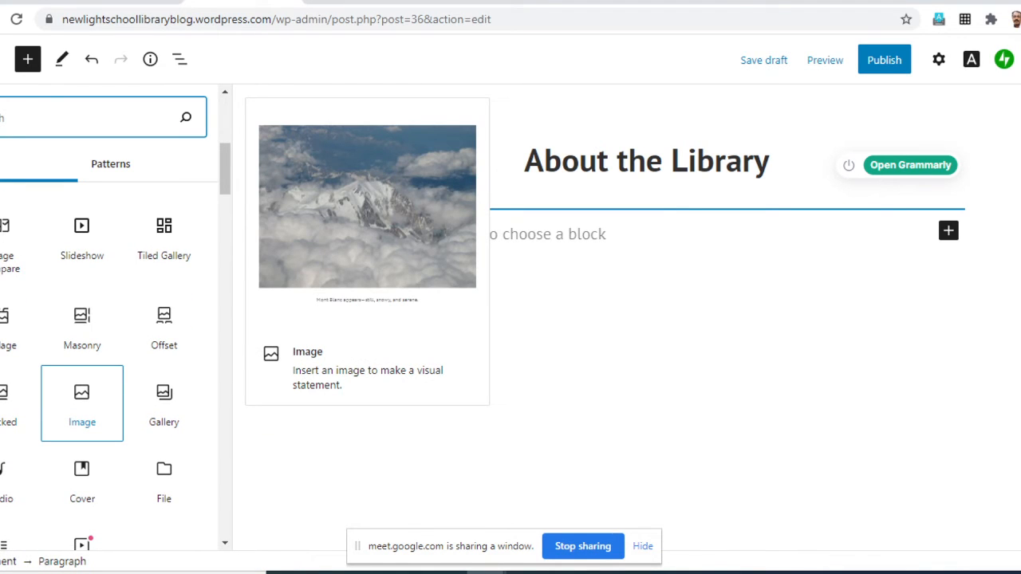
pyautogui.scroll(-1, 79, 447)
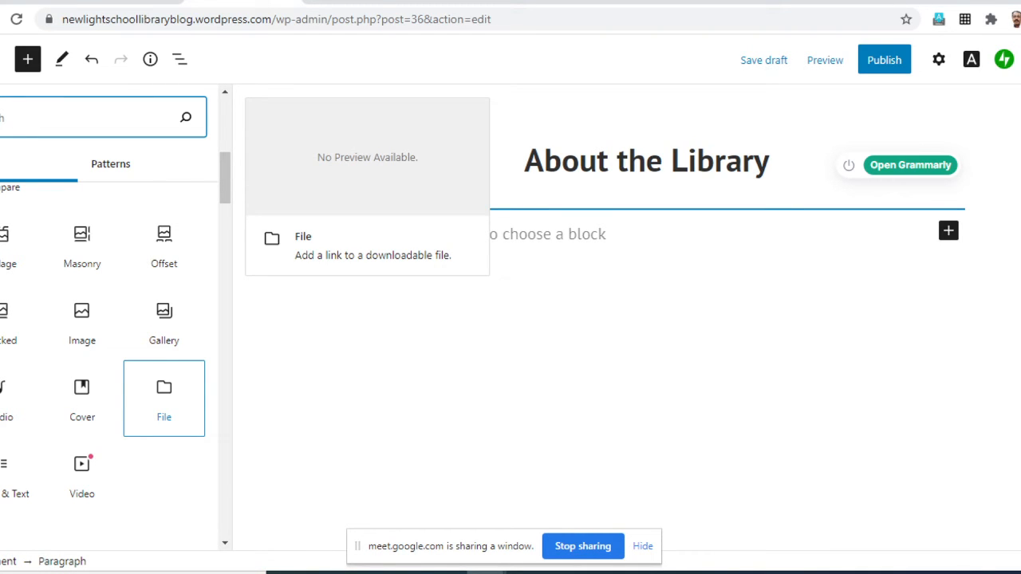
pyautogui.scroll(-6, 164, 399)
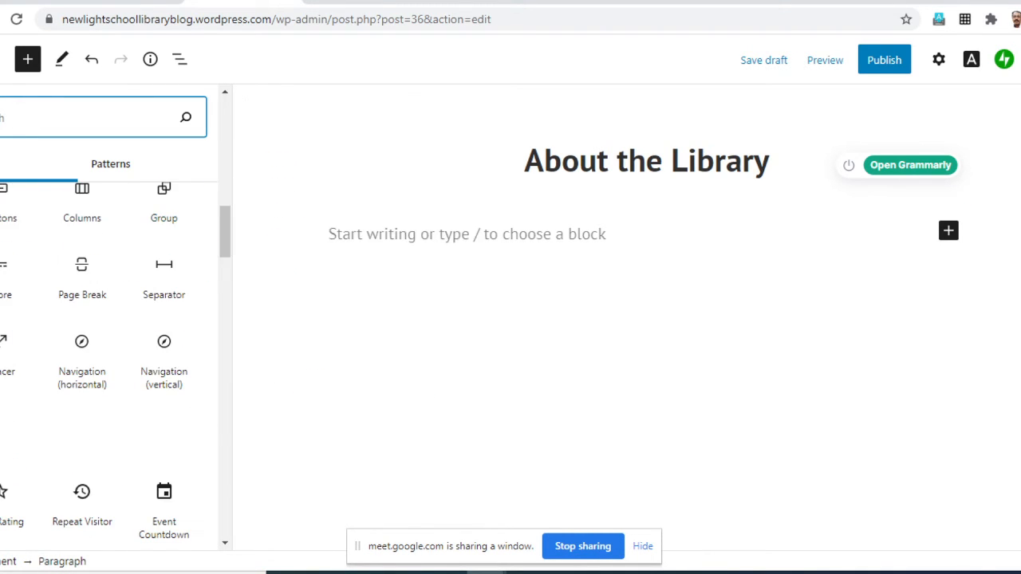
pyautogui.scroll(-4, 82, 359)
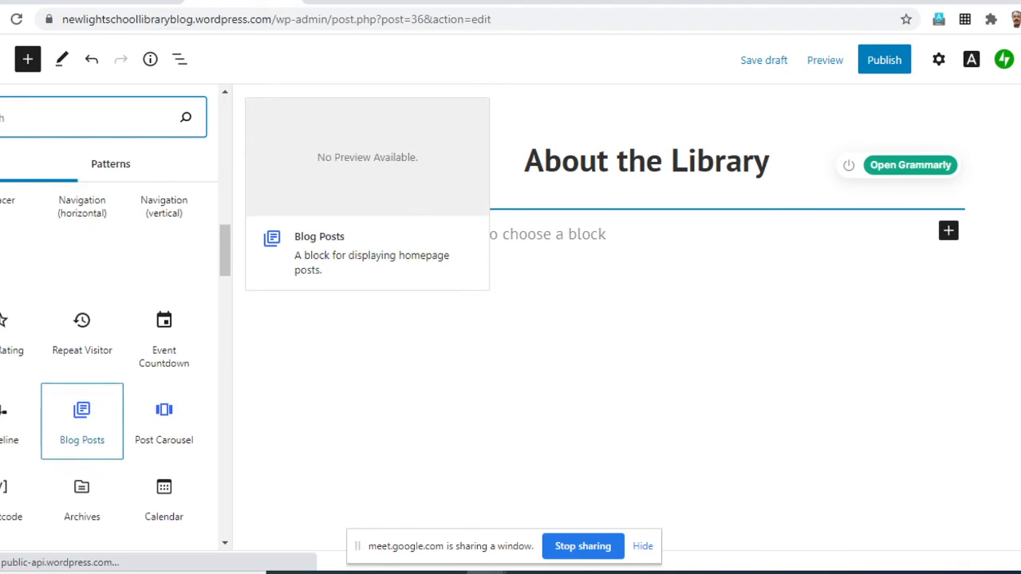
pyautogui.scroll(-6, 112, 359)
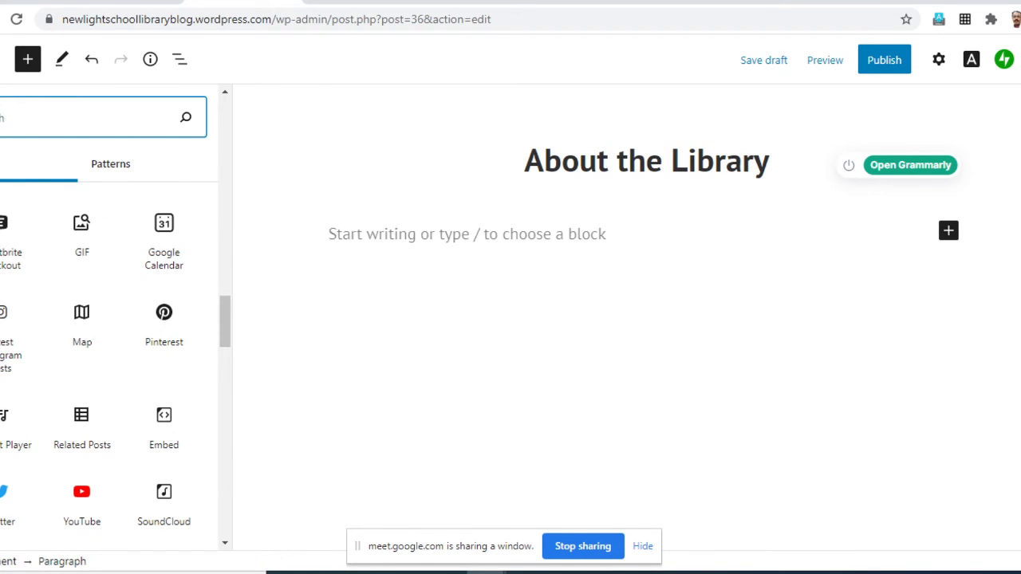
pyautogui.scroll(-2, 82, 343)
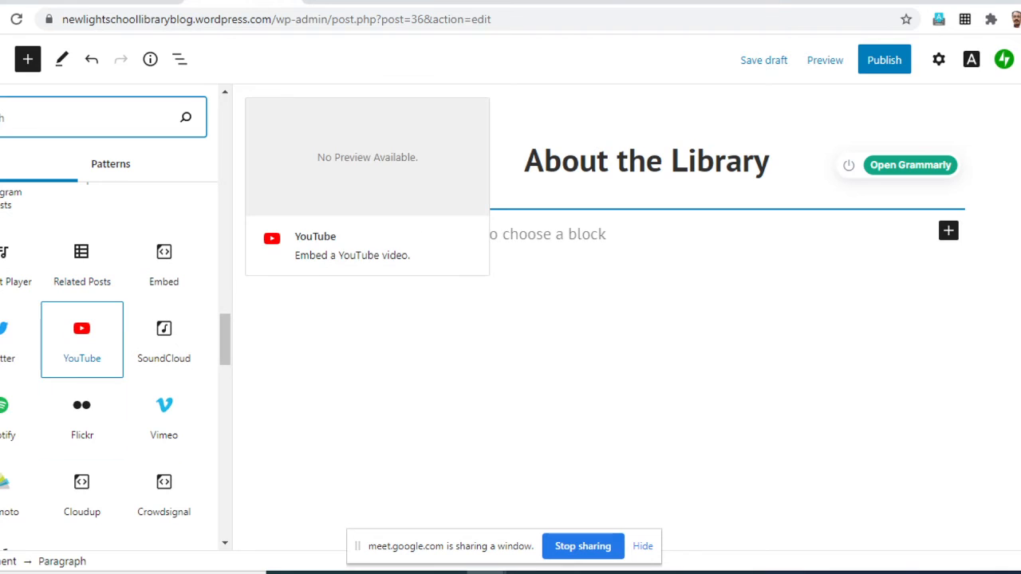
pyautogui.scroll(-4, 82, 399)
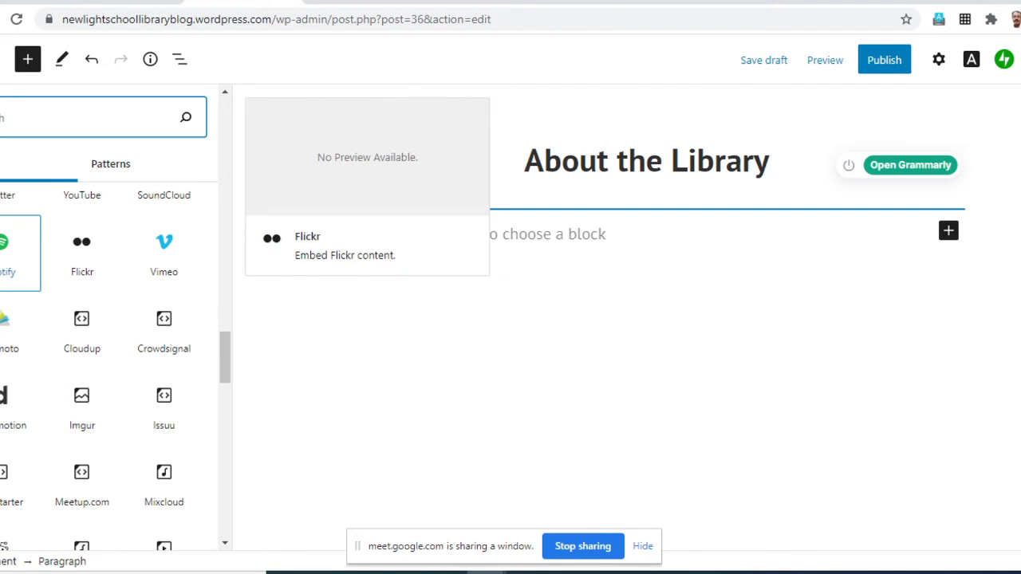
pyautogui.scroll(-7, 164, 319)
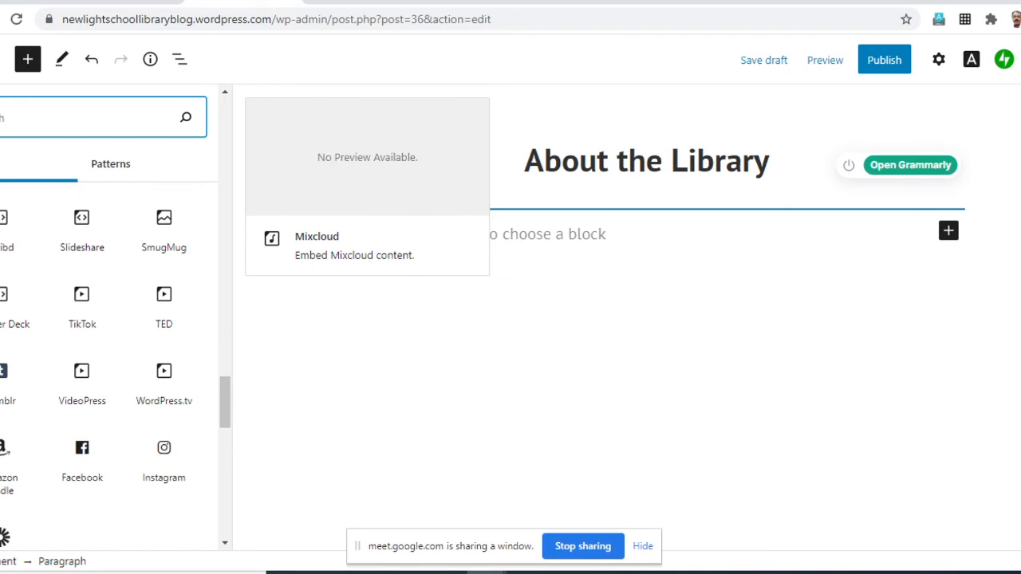
pyautogui.scroll(-10, 164, 319)
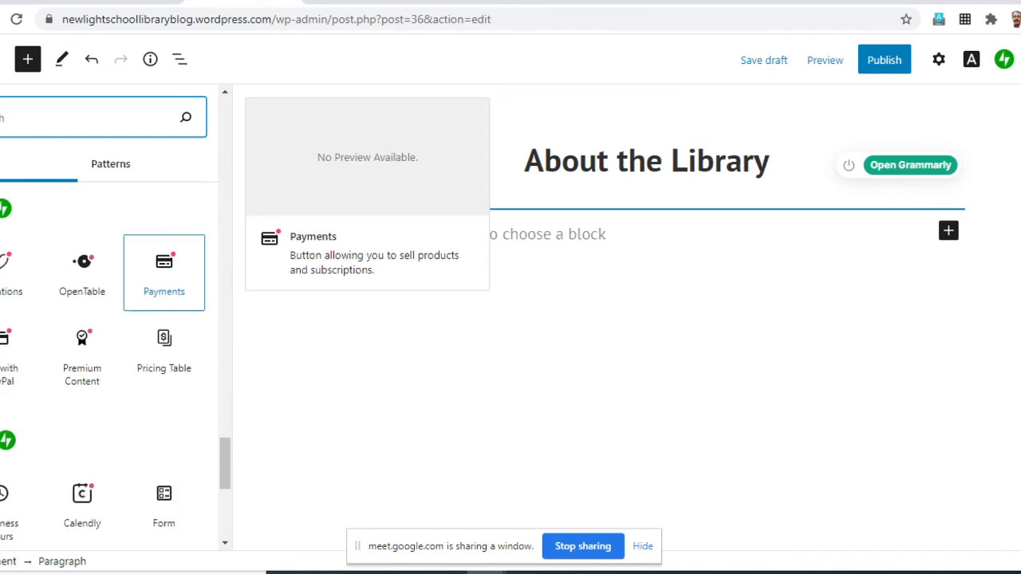
pyautogui.scroll(-2, 164, 319)
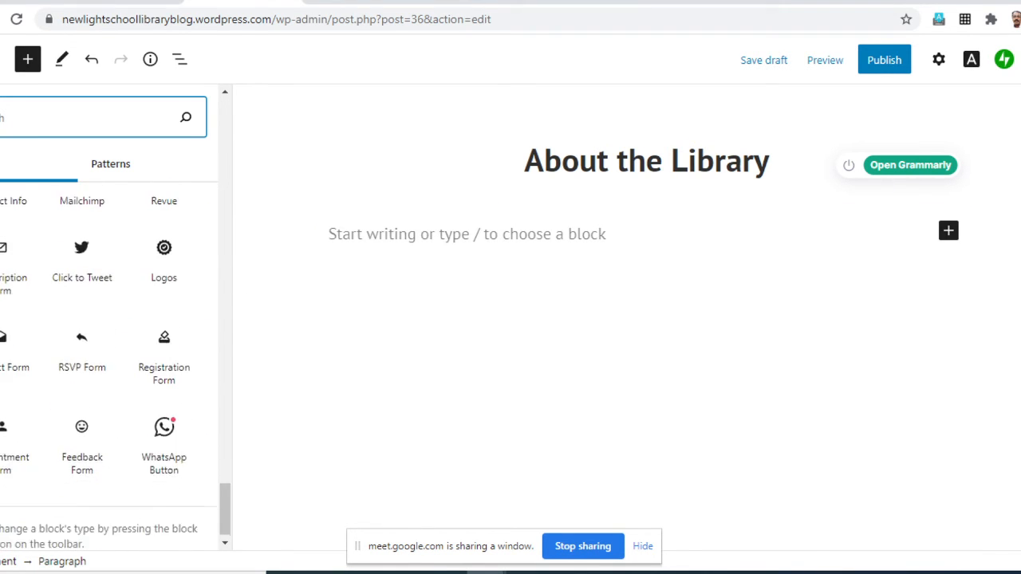
pyautogui.click(82, 247)
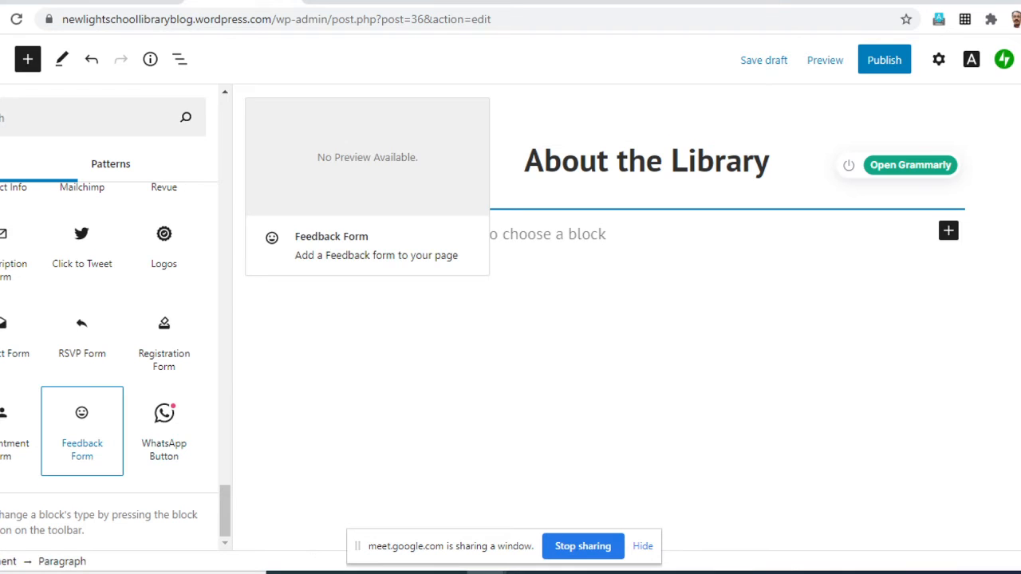
pyautogui.scroll(10, 164, 343)
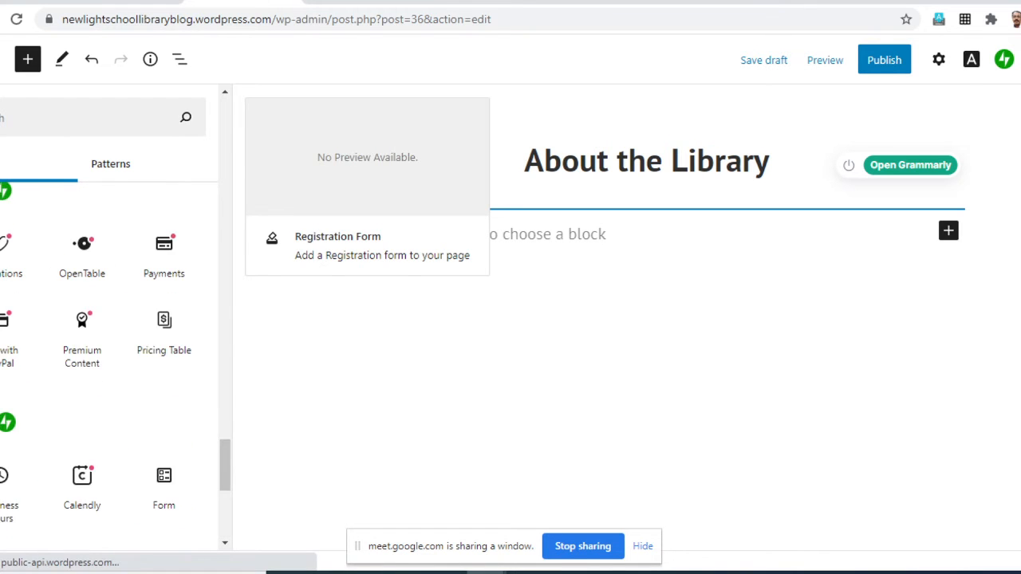
pyautogui.scroll(10, 164, 478)
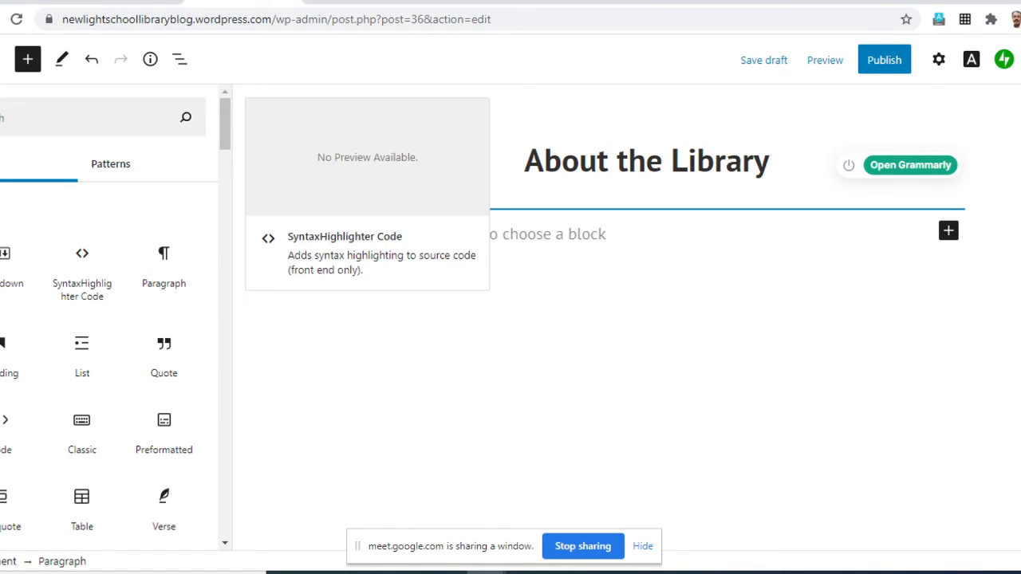
# - Use a Paragraph block below the page title and write "Welcome to New Light School Library." in it
pyautogui.scroll(-1, 103, 359)
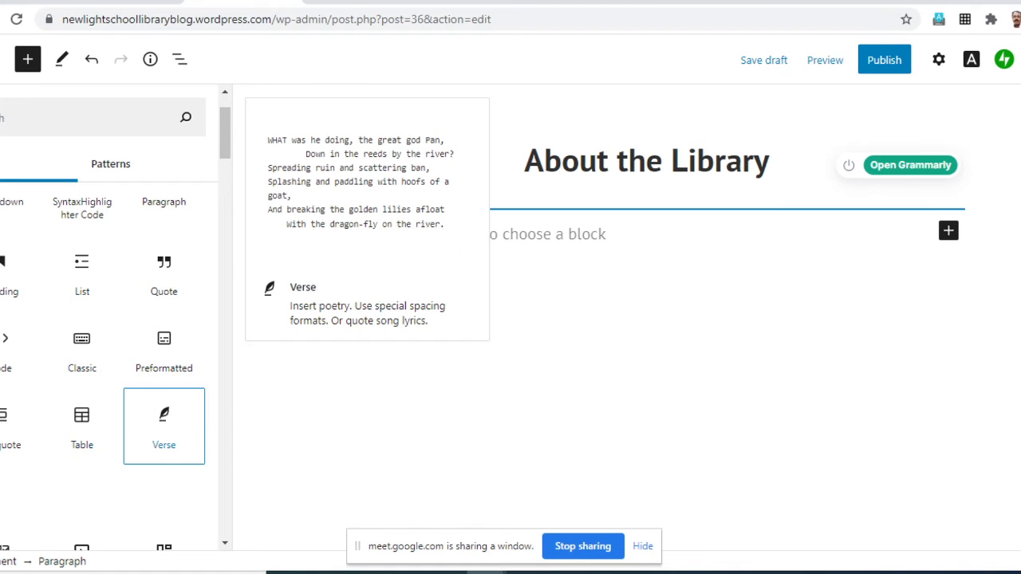
pyautogui.scroll(1, 104, 359)
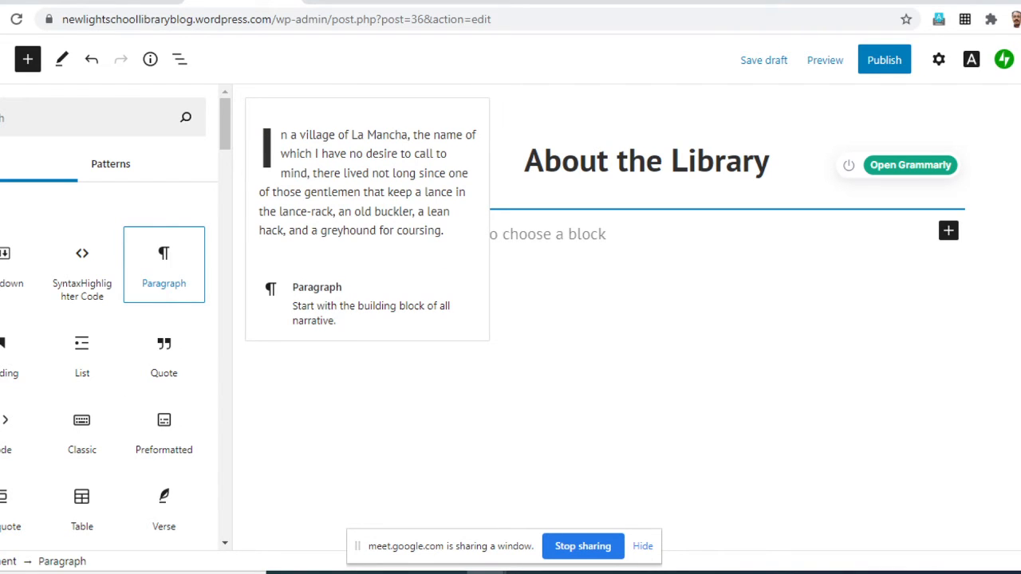
pyautogui.click(164, 267)
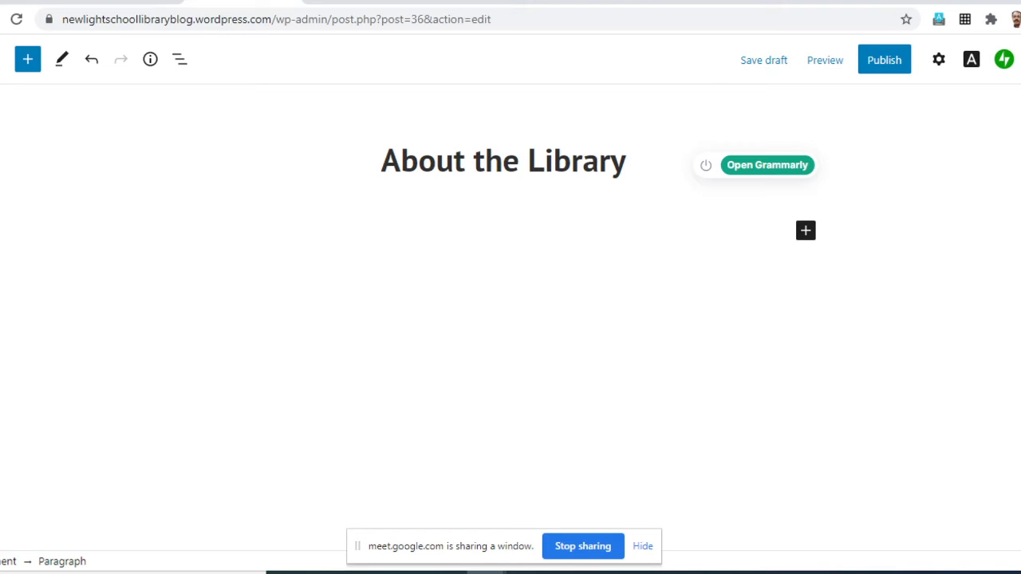
pyautogui.write('Welcome to')
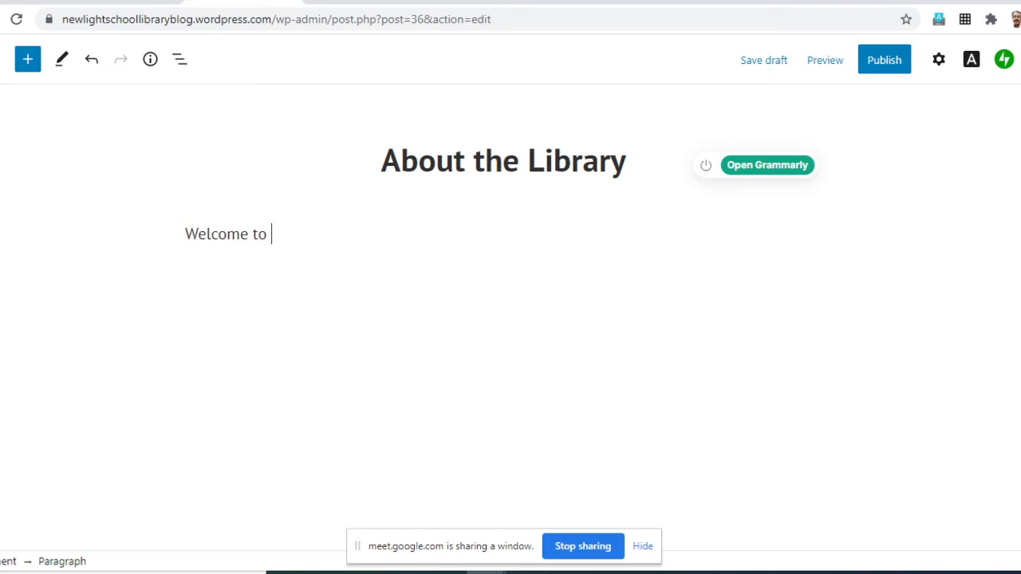
pyautogui.write(' NewLight S')
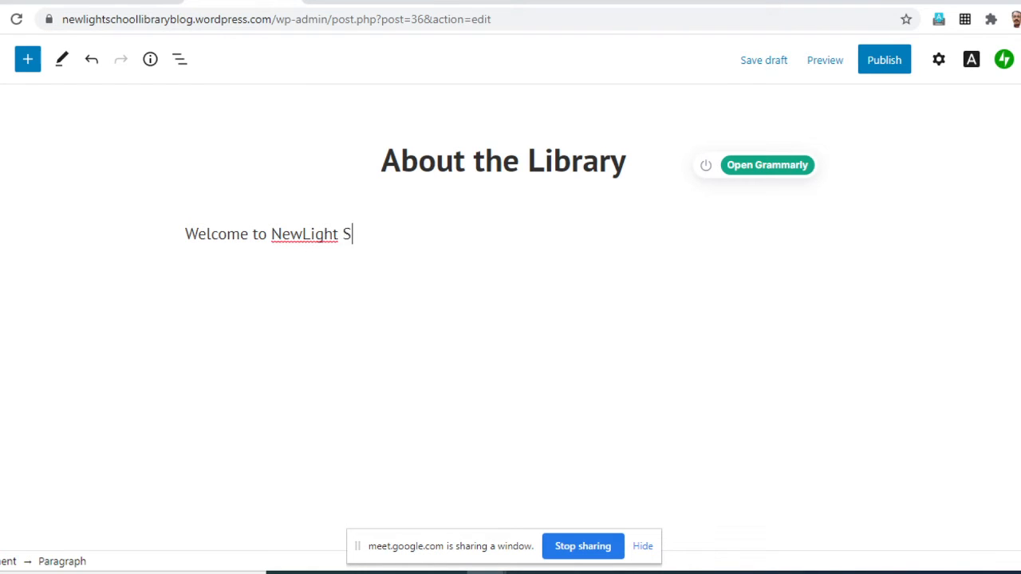
pyautogui.write('choolLibrary')
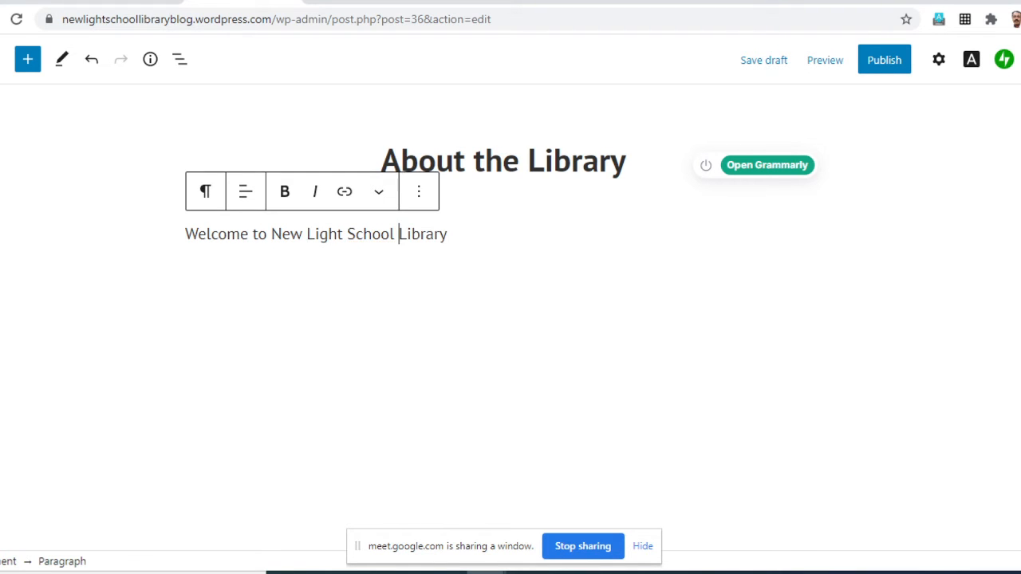
pyautogui.click(448, 234)
pyautogui.write('.')
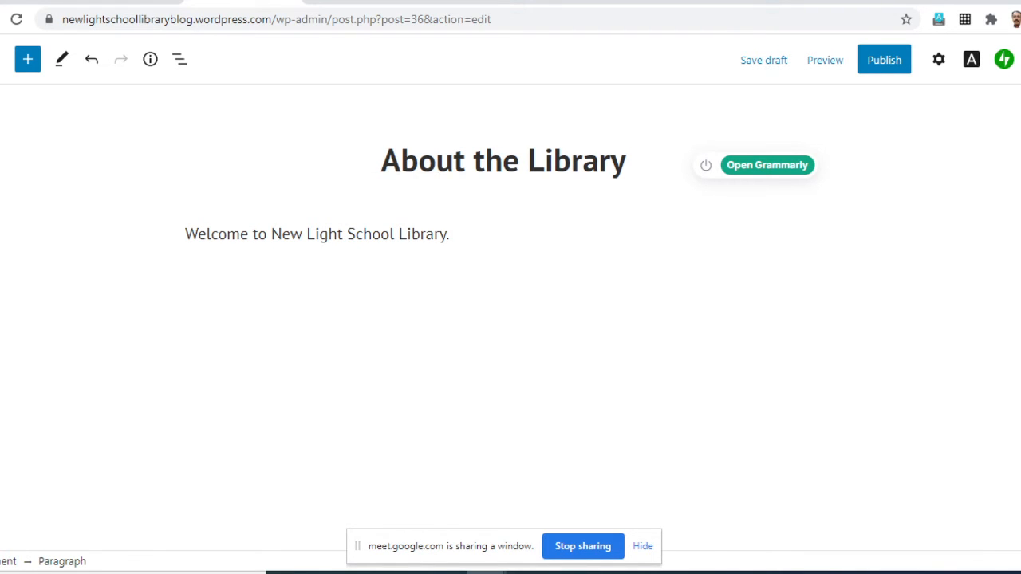
# - Switch to the workshop plan document in Word and find the Home page description under Contents, Static (Pages)
pyautogui.click(447, 573)
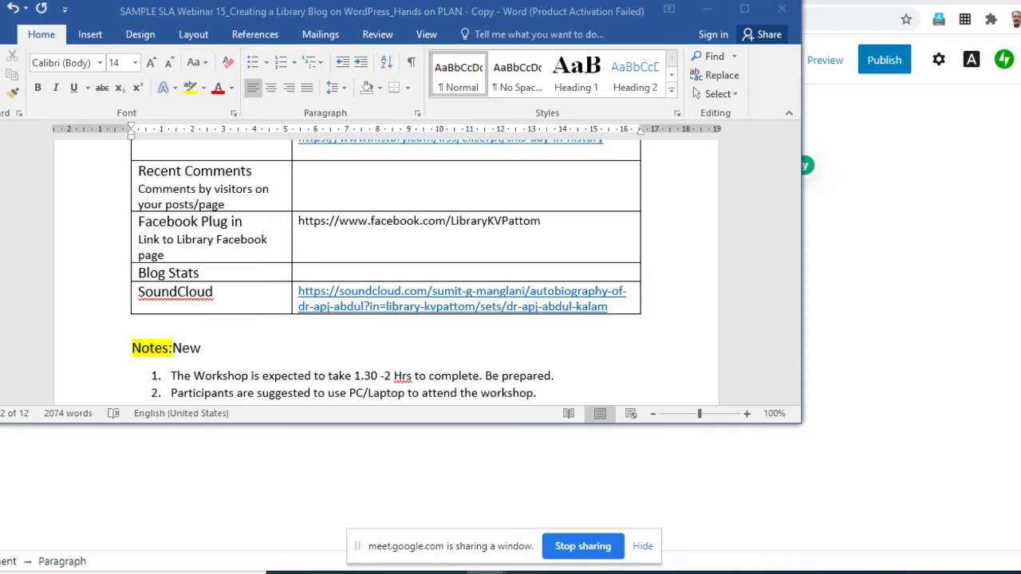
pyautogui.scroll(15, 387, 271)
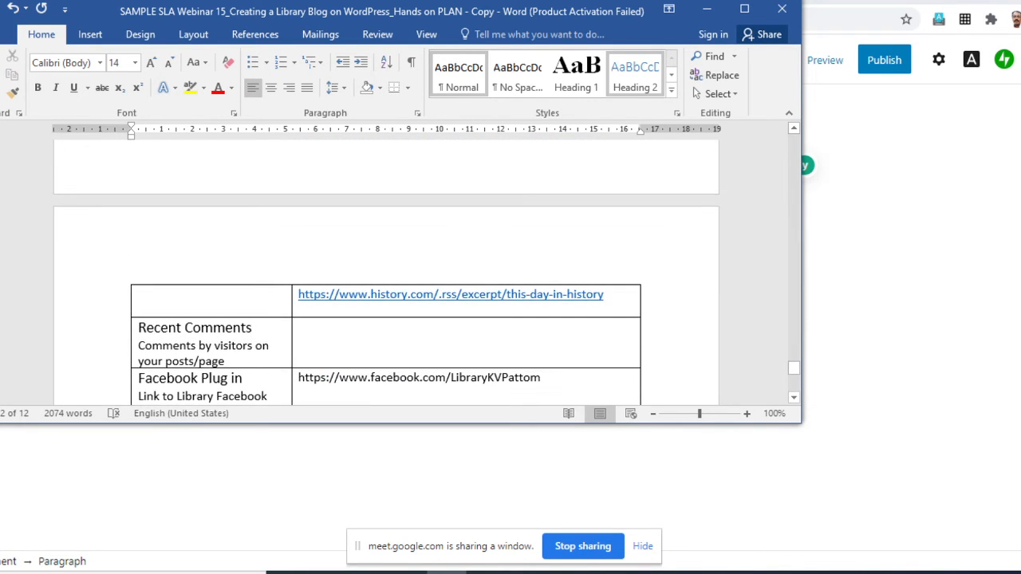
pyautogui.scroll(10, 386, 271)
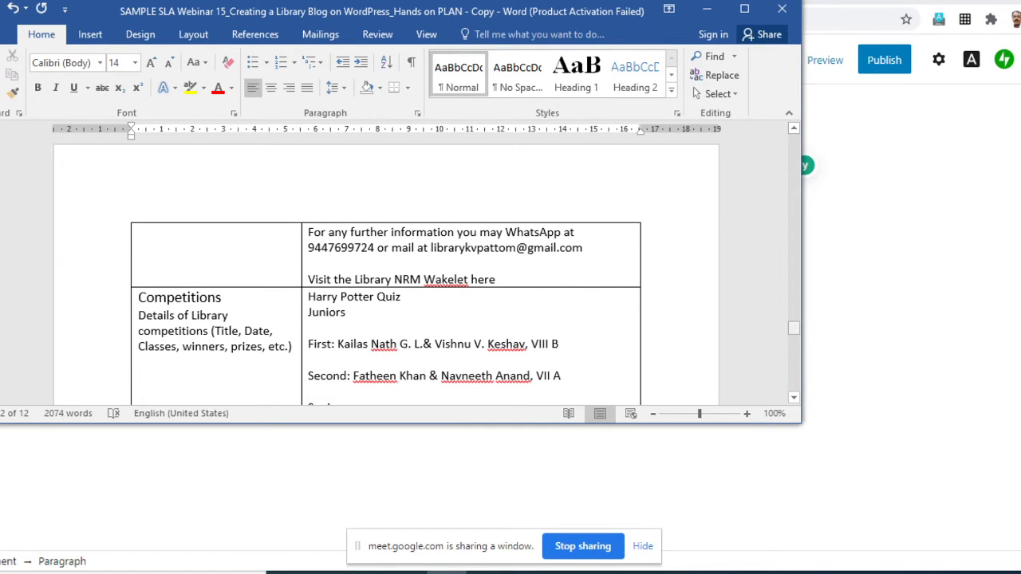
pyautogui.moveTo(794, 328); pyautogui.dragTo(794, 139)
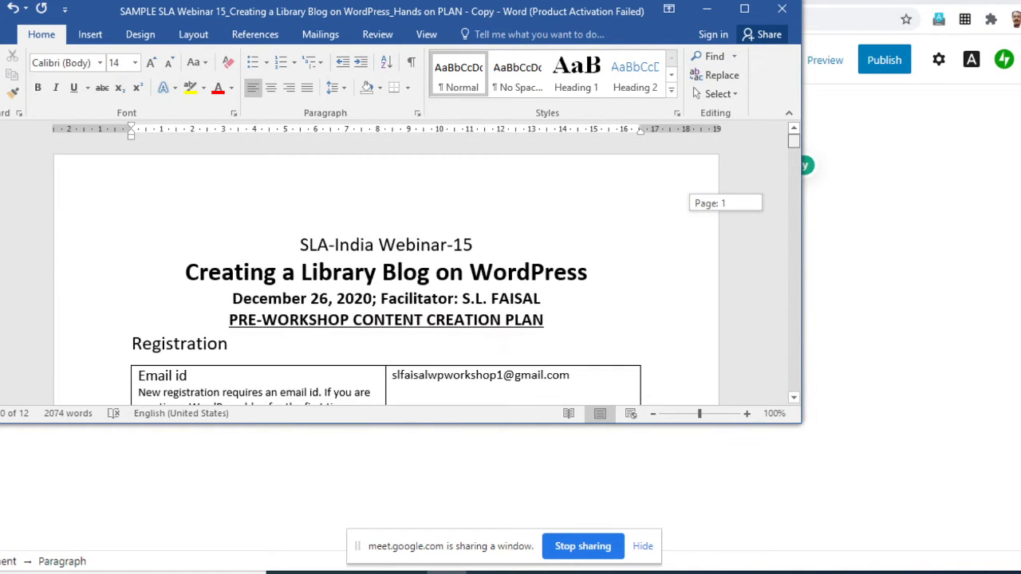
pyautogui.scroll(-12, 386, 272)
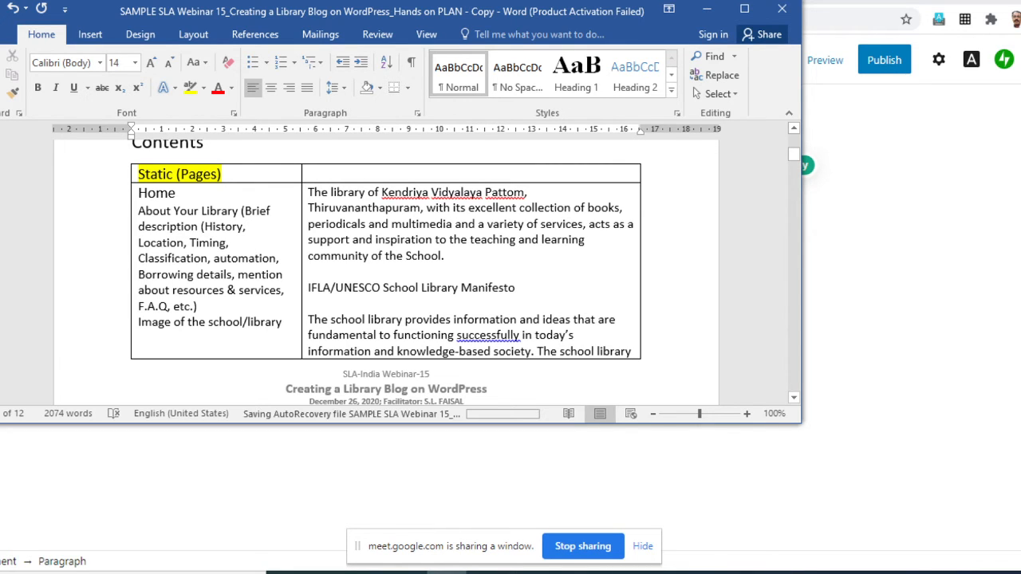
pyautogui.scroll(-2, 386, 272)
pyautogui.click(306, 210)
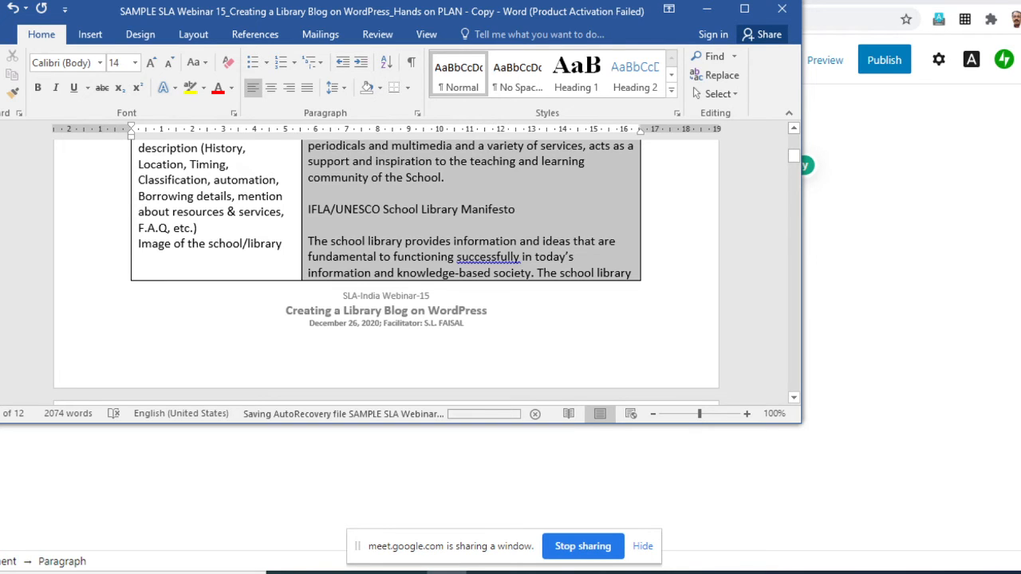
pyautogui.scroll(-1, 427, 271)
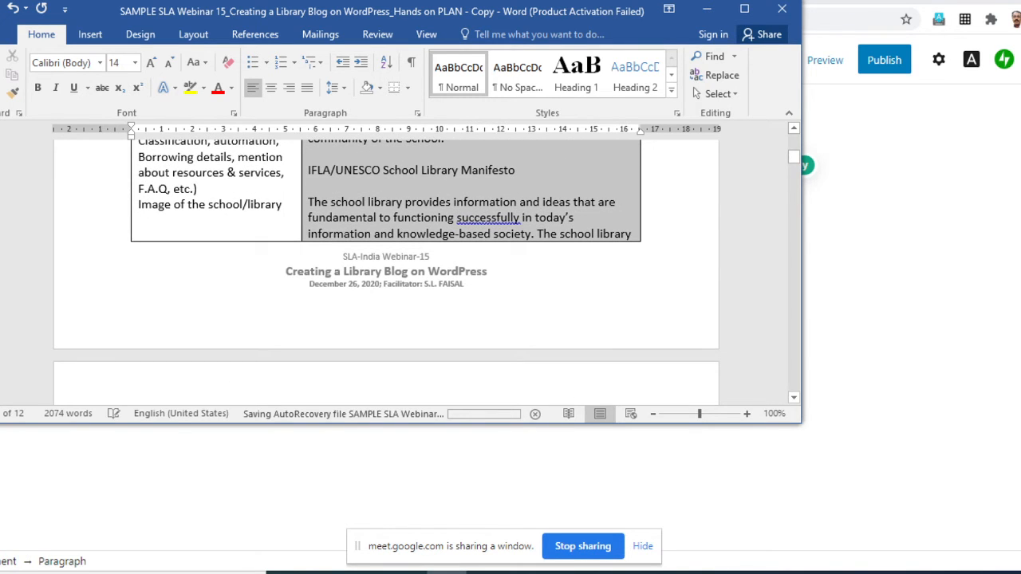
pyautogui.scroll(-5, 386, 272)
pyautogui.scroll(3, 427, 271)
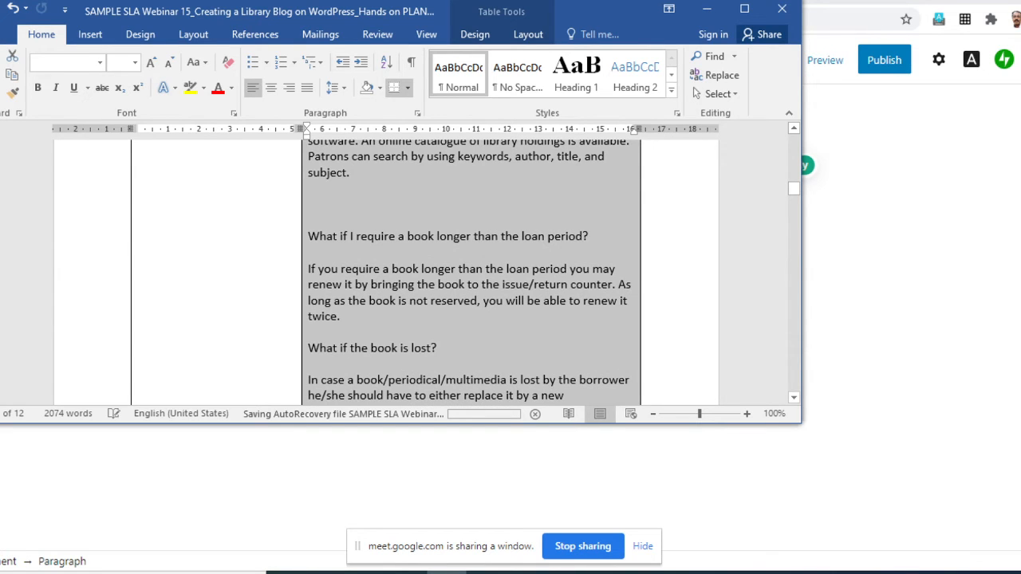
pyautogui.click(645, 169)
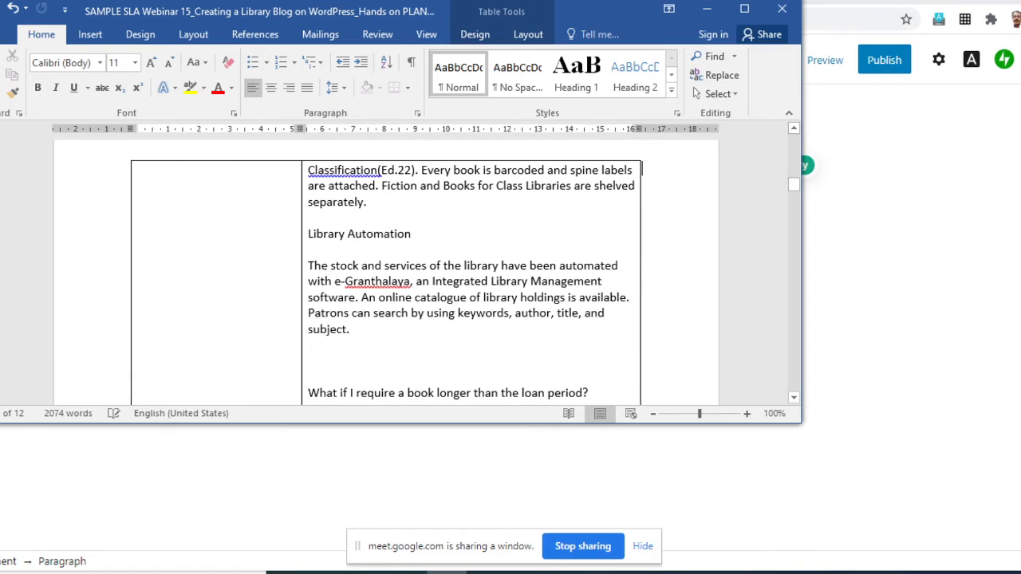
pyautogui.press('Up')
pyautogui.press('Up')
pyautogui.press('Up')
pyautogui.press('Up')
pyautogui.press('Up')
pyautogui.press('Up')
pyautogui.press('Up')
pyautogui.press('Up')
pyautogui.press('Up')
pyautogui.press('Up')
pyautogui.press('Up')
pyautogui.press('Up')
pyautogui.press('Up')
pyautogui.press('Up')
pyautogui.press('Up')
pyautogui.press('Up')
pyautogui.press('Up')
pyautogui.press('Up')
pyautogui.press('Up')
pyautogui.press('Up')
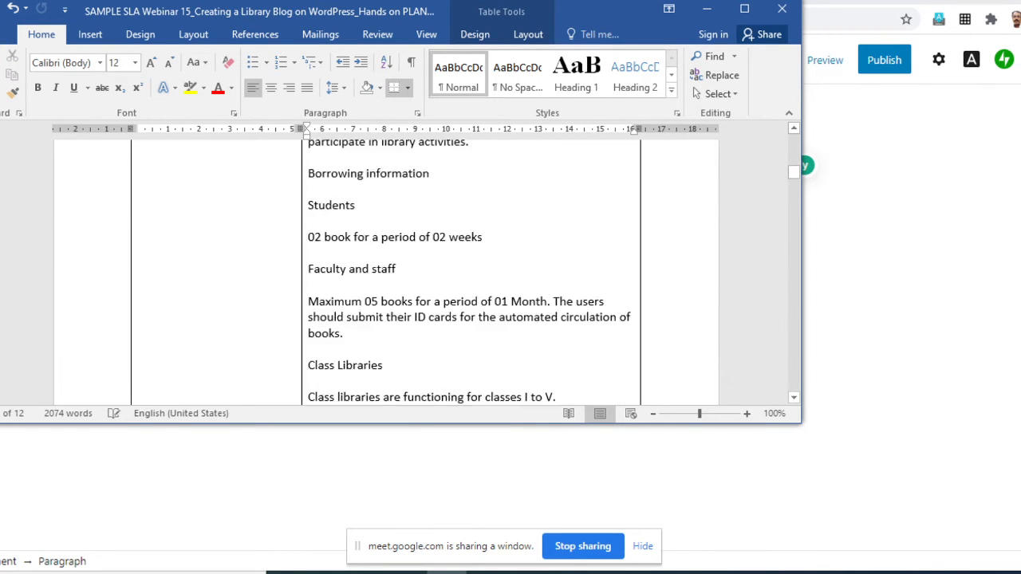
pyautogui.press('Up')
pyautogui.press('Up')
pyautogui.press('Up')
pyautogui.press('Up')
pyautogui.press('Up')
pyautogui.press('Up')
pyautogui.press('Up')
pyautogui.press('Up')
pyautogui.press('Up')
pyautogui.press('Up')
pyautogui.press('Up')
pyautogui.press('Up')
pyautogui.press('Up')
pyautogui.press('Up')
pyautogui.press('Up')
pyautogui.press('Up')
pyautogui.press('Up')
pyautogui.press('Up')
pyautogui.press('Up')
pyautogui.press('Up')
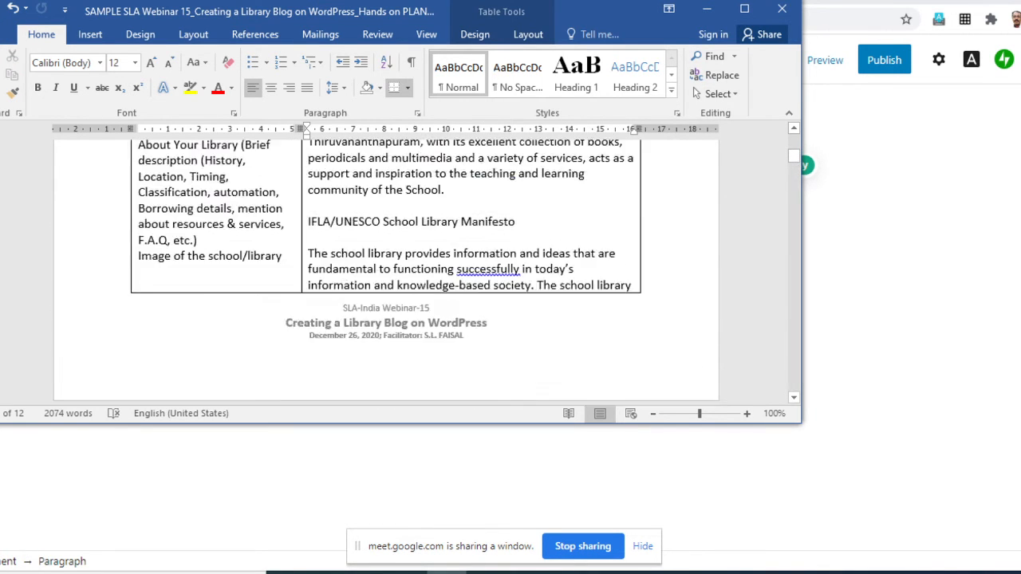
pyautogui.scroll(-1, 303, 276)
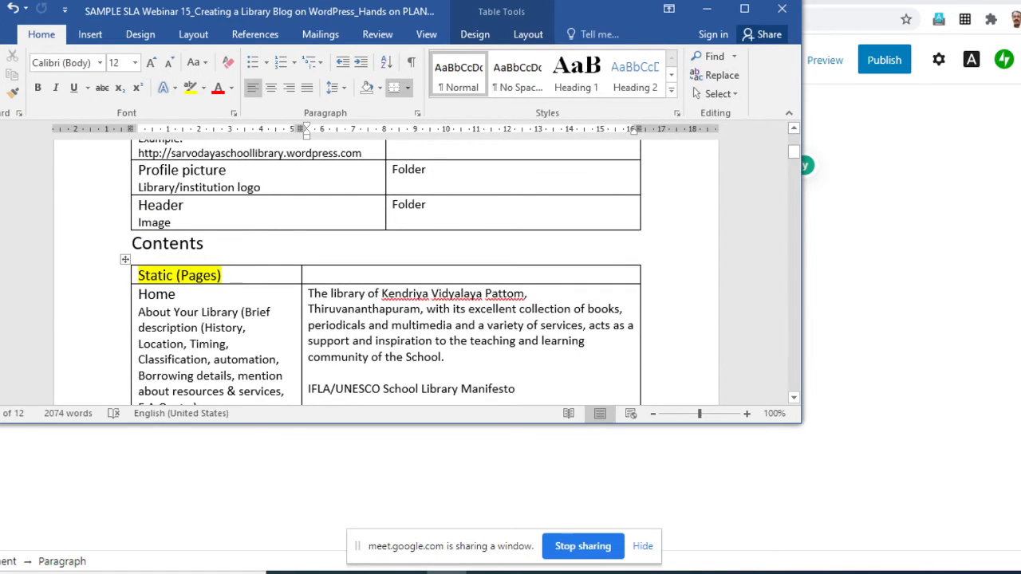
pyautogui.hotkey('shift', 'Down')
pyautogui.hotkey('shift', 'Down')
pyautogui.hotkey('shift', 'Down')
pyautogui.hotkey('shift', 'Down')
pyautogui.hotkey('shift', 'Down')
pyautogui.hotkey('shift', 'Down')
pyautogui.hotkey('shift', 'Down')
pyautogui.hotkey('shift', 'Down')
pyautogui.hotkey('shift', 'Down')
pyautogui.hotkey('shift', 'Down')
pyautogui.hotkey('shift', 'Down')
pyautogui.hotkey('shift', 'Down')
pyautogui.hotkey('shift', 'Down')
pyautogui.hotkey('shift', 'Down')
pyautogui.hotkey('shift', 'Down')
pyautogui.hotkey('shift', 'Down')
pyautogui.hotkey('shift', 'Down')
pyautogui.hotkey('shift', 'Down')
pyautogui.hotkey('shift', 'Down')
pyautogui.hotkey('shift', 'Down')
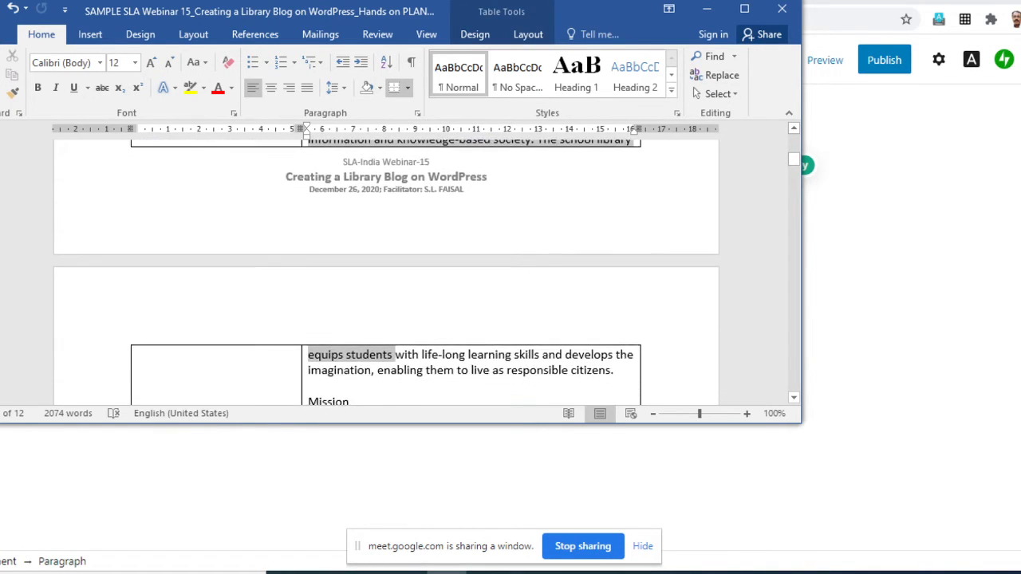
pyautogui.hotkey('shift', 'Down')
pyautogui.hotkey('shift', 'Down')
pyautogui.hotkey('shift', 'Down')
pyautogui.hotkey('shift', 'Down')
pyautogui.hotkey('shift', 'Down')
pyautogui.hotkey('shift', 'Down')
pyautogui.hotkey('shift', 'Down')
pyautogui.hotkey('shift', 'Down')
pyautogui.hotkey('shift', 'Down')
pyautogui.hotkey('shift', 'Down')
pyautogui.hotkey('shift', 'Down')
pyautogui.hotkey('shift', 'Down')
pyautogui.hotkey('shift', 'Down')
pyautogui.hotkey('shift', 'Down')
pyautogui.hotkey('shift', 'Down')
pyautogui.hotkey('shift', 'Down')
pyautogui.hotkey('shift', 'Down')
pyautogui.hotkey('shift', 'Down')
pyautogui.hotkey('shift', 'Down')
pyautogui.hotkey('shift', 'Down')
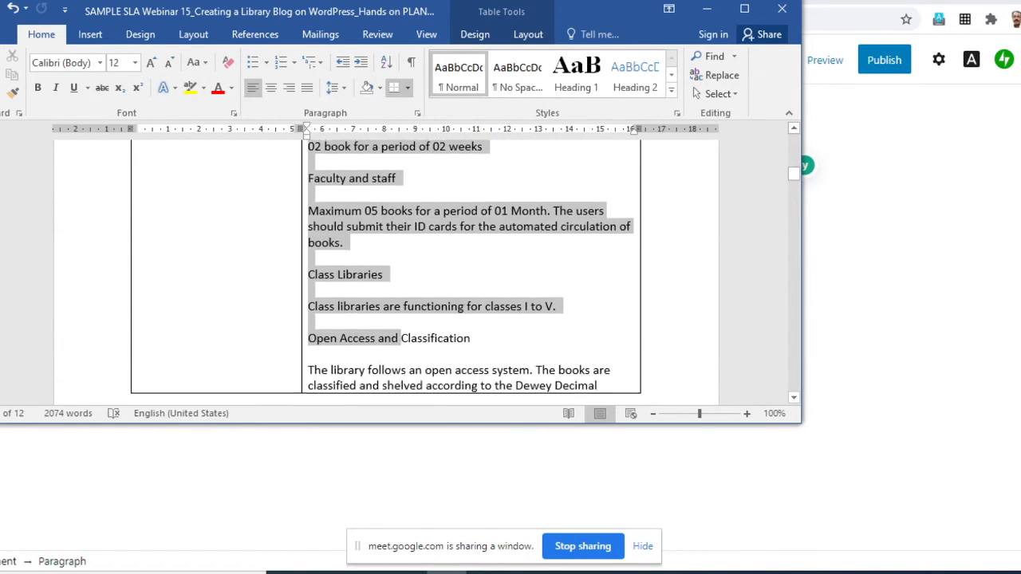
pyautogui.hotkey('shift', 'Down')
pyautogui.hotkey('shift', 'Down')
pyautogui.hotkey('shift', 'Down')
pyautogui.hotkey('shift', 'Down')
pyautogui.hotkey('shift', 'Down')
pyautogui.hotkey('shift', 'Down')
pyautogui.hotkey('shift', 'Down')
pyautogui.hotkey('shift', 'Down')
pyautogui.hotkey('shift', 'Down')
pyautogui.hotkey('shift', 'Down')
pyautogui.hotkey('shift', 'Down')
pyautogui.hotkey('shift', 'Down')
pyautogui.hotkey('shift', 'Down')
pyautogui.hotkey('shift', 'Down')
pyautogui.hotkey('shift', 'Down')
pyautogui.hotkey('shift', 'Down')
pyautogui.hotkey('shift', 'Down')
pyautogui.hotkey('shift', 'Down')
pyautogui.hotkey('shift', 'Down')
pyautogui.hotkey('shift', 'Down')
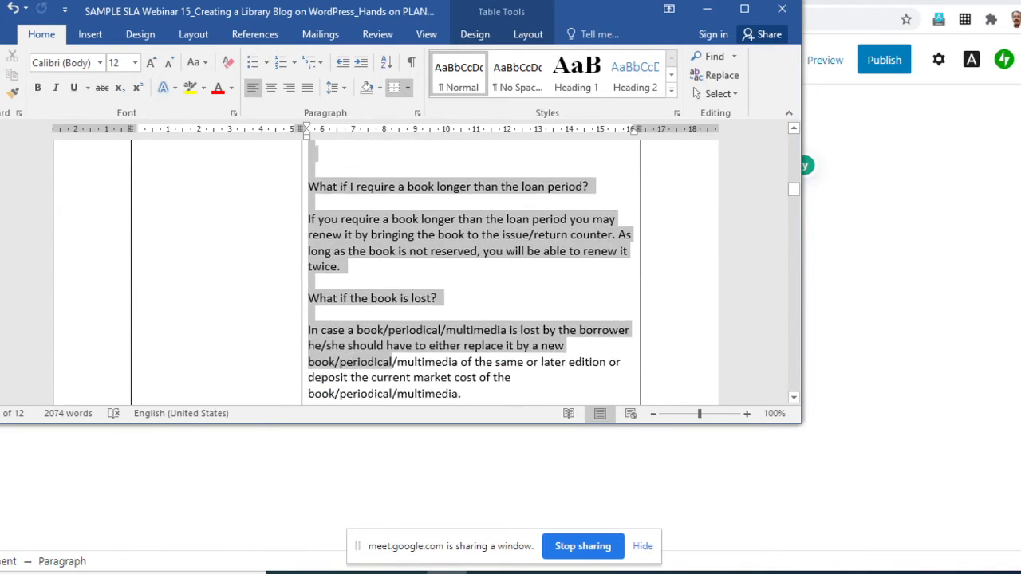
pyautogui.hotkey('shift', 'Down')
pyautogui.hotkey('shift', 'Down')
pyautogui.hotkey('shift', 'Down')
pyautogui.hotkey('shift', 'Down')
pyautogui.hotkey('shift', 'Down')
pyautogui.hotkey('shift', 'Up')
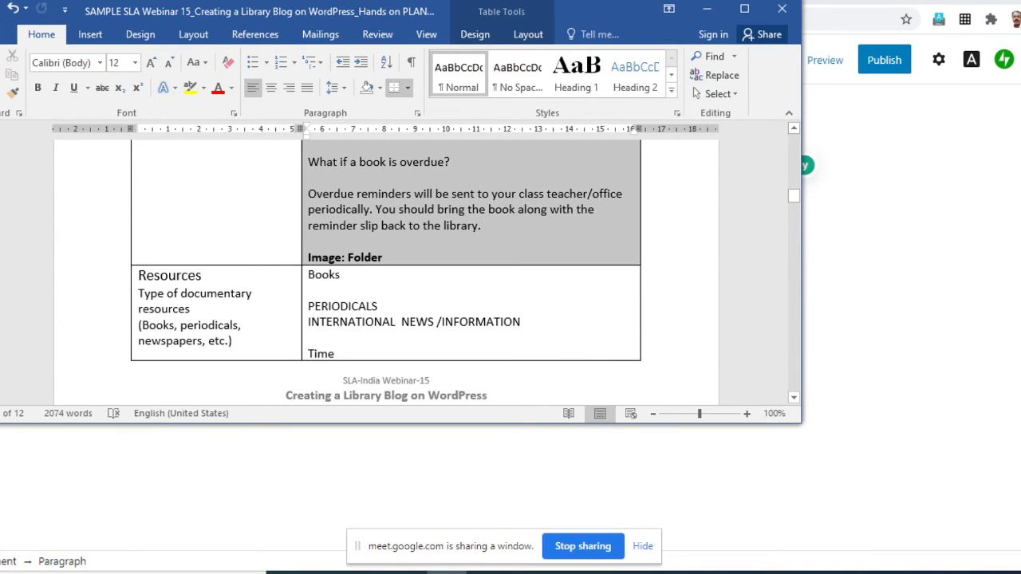
pyautogui.hotkey('shift', 'Up')
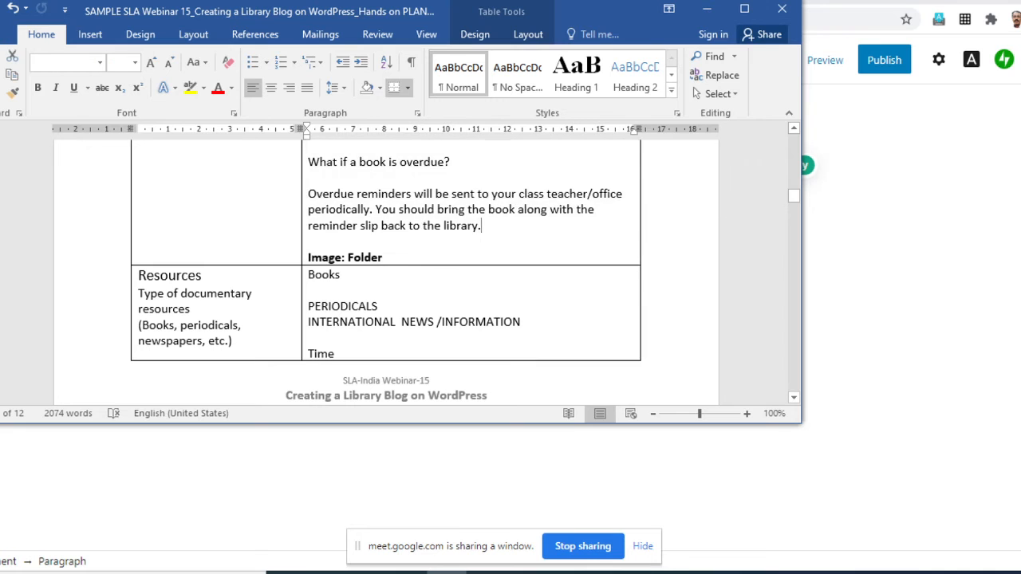
pyautogui.scroll(14, 387, 271)
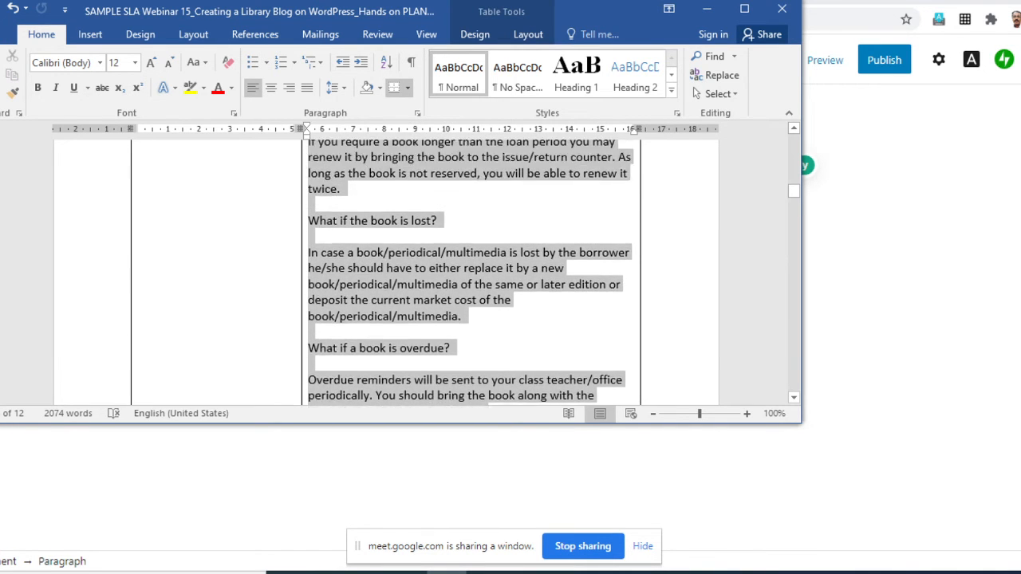
pyautogui.scroll(18, 386, 271)
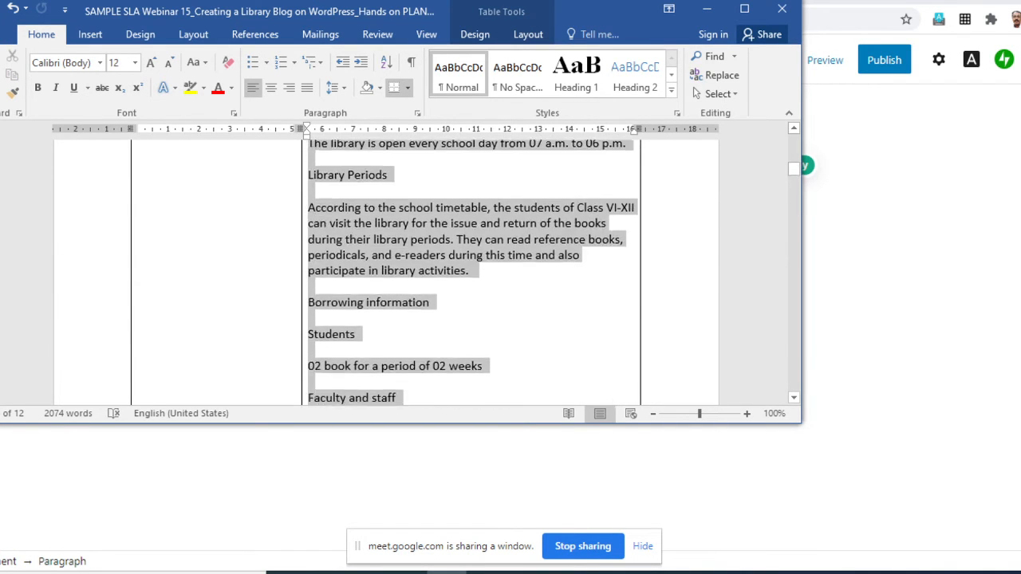
pyautogui.scroll(8, 386, 271)
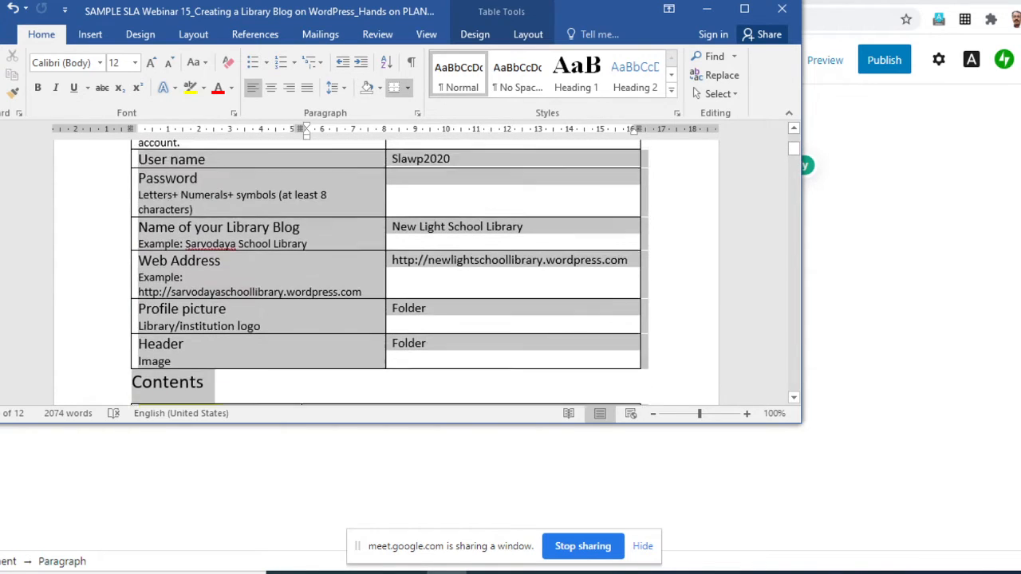
pyautogui.scroll(-5, 386, 271)
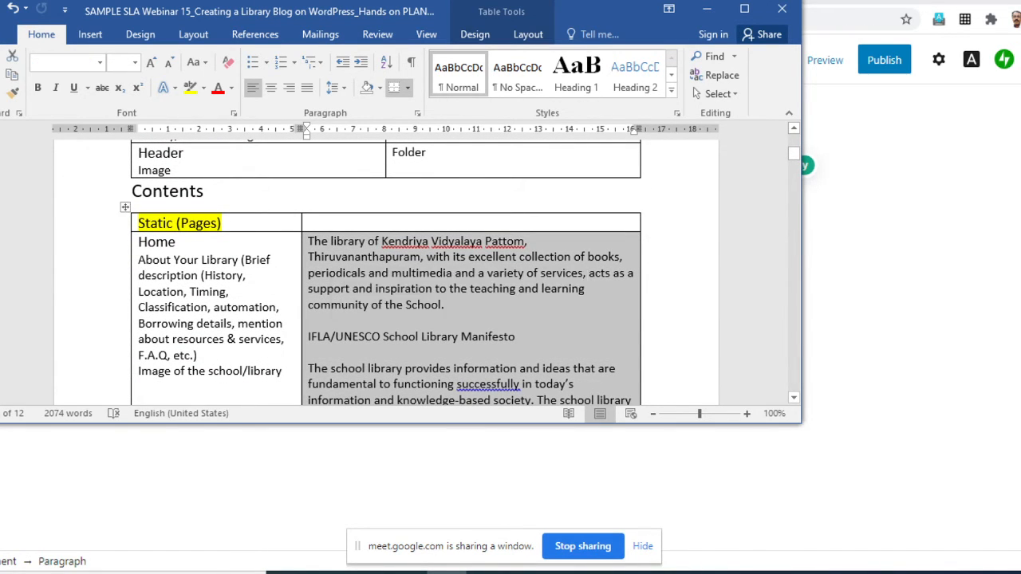
# - Copy the Home description text, from "The library of Kendriya Vidyalaya Pattom" to the end of the overdue book answer, leaving out the image note
pyautogui.click(312, 241)
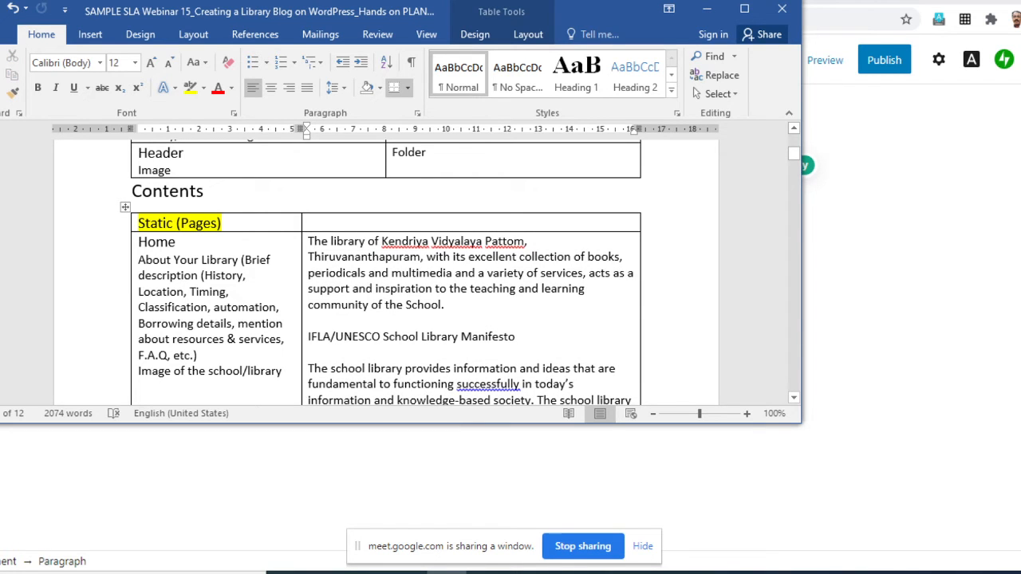
pyautogui.moveTo(312, 241); pyautogui.dragTo(481, 291)
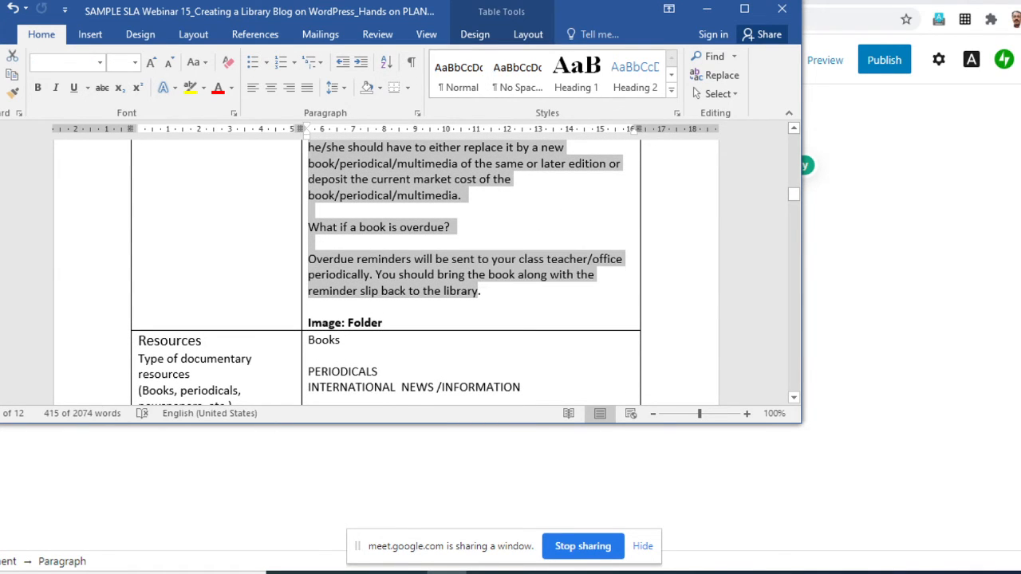
pyautogui.rightClick(441, 180)
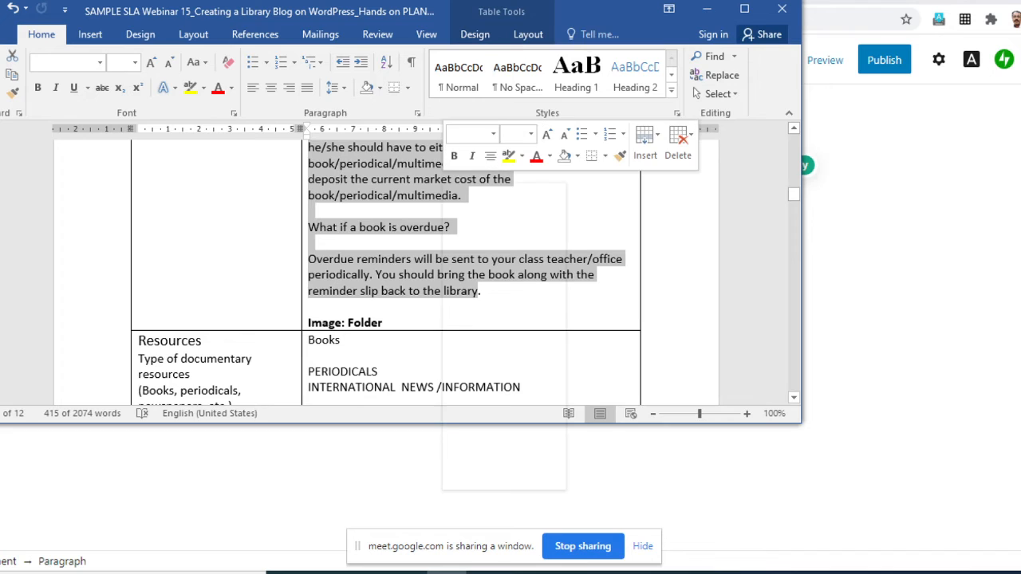
pyautogui.click(474, 212)
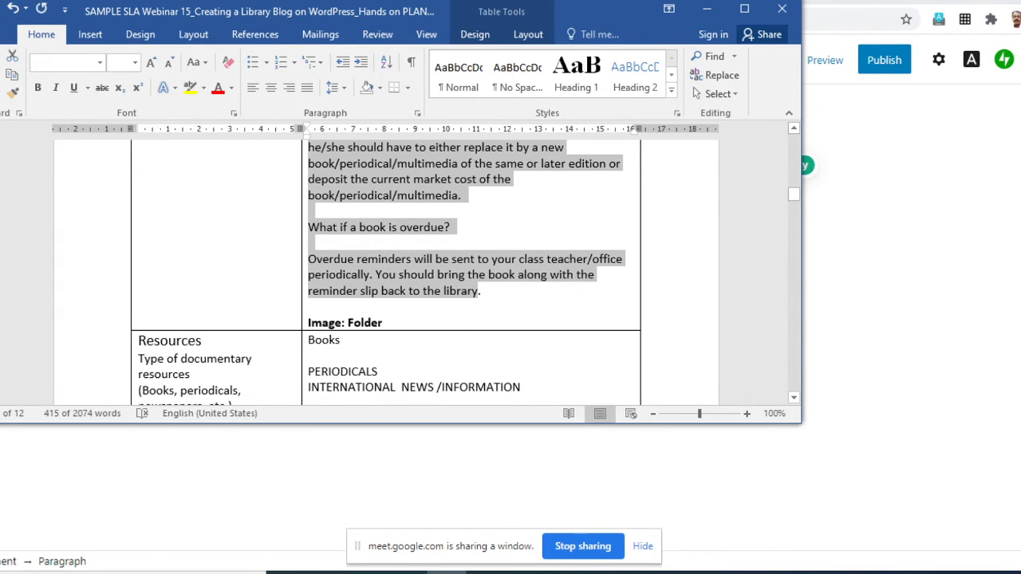
# - Switch back to the WordPress editor in the browser and paste the copied library description after the welcome sentence
pyautogui.hotkey('alt', 'Tab')
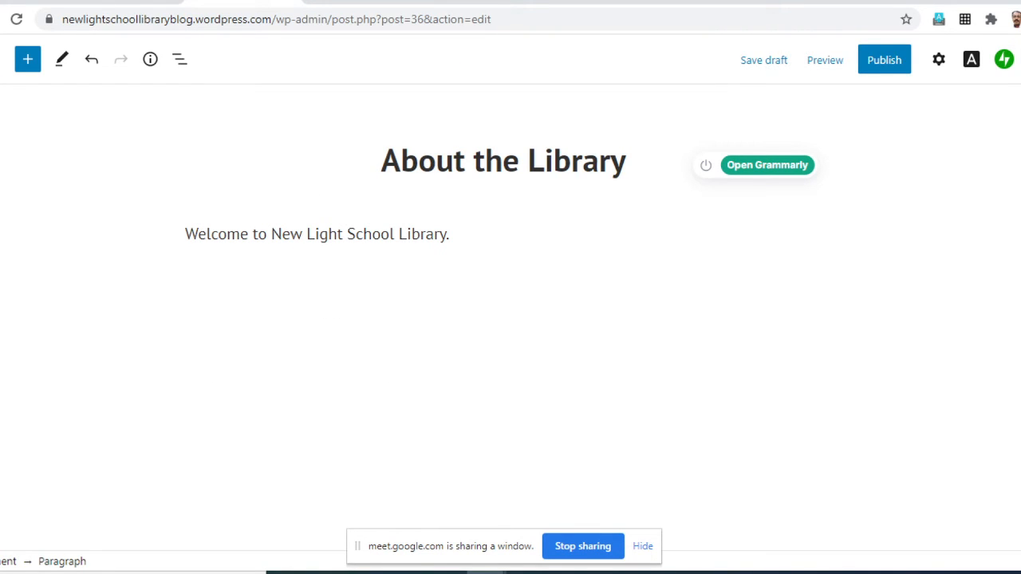
pyautogui.hotkey('ctrl', 'v')
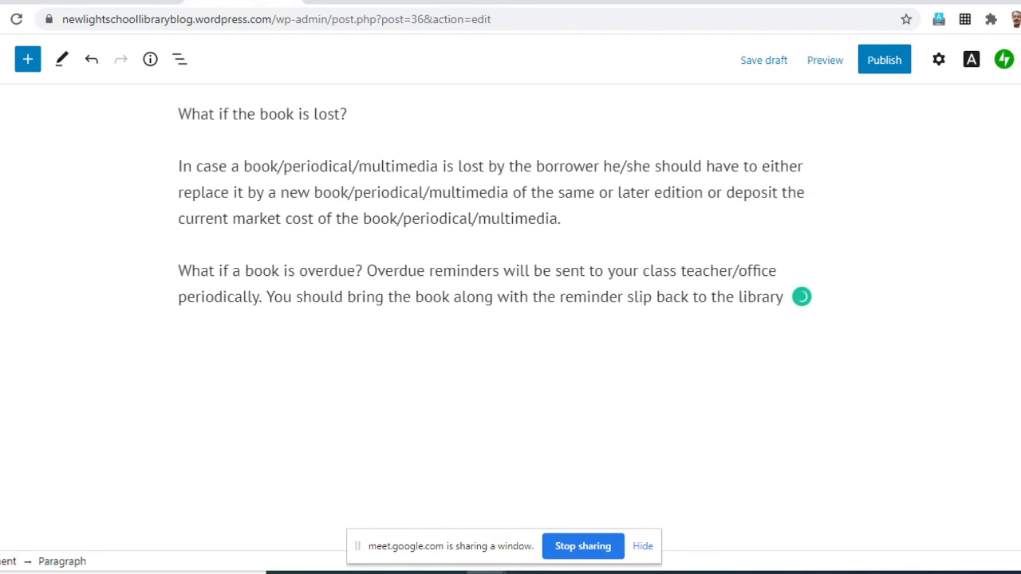
pyautogui.scroll(7, 486, 319)
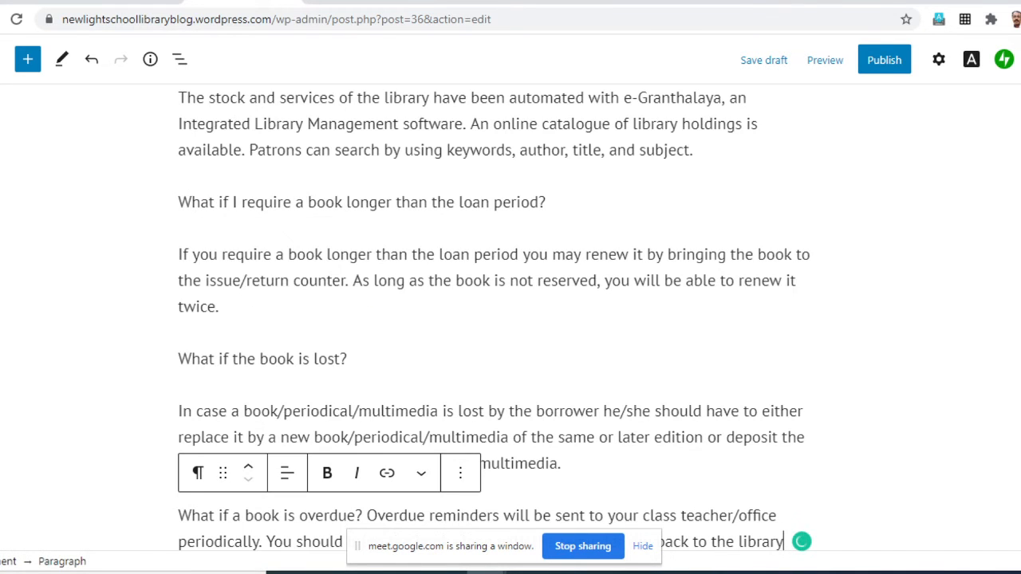
# - Add an empty block directly after the sentence "Welcome to New Light School Library." on the About the Library page
pyautogui.scroll(10, 486, 319)
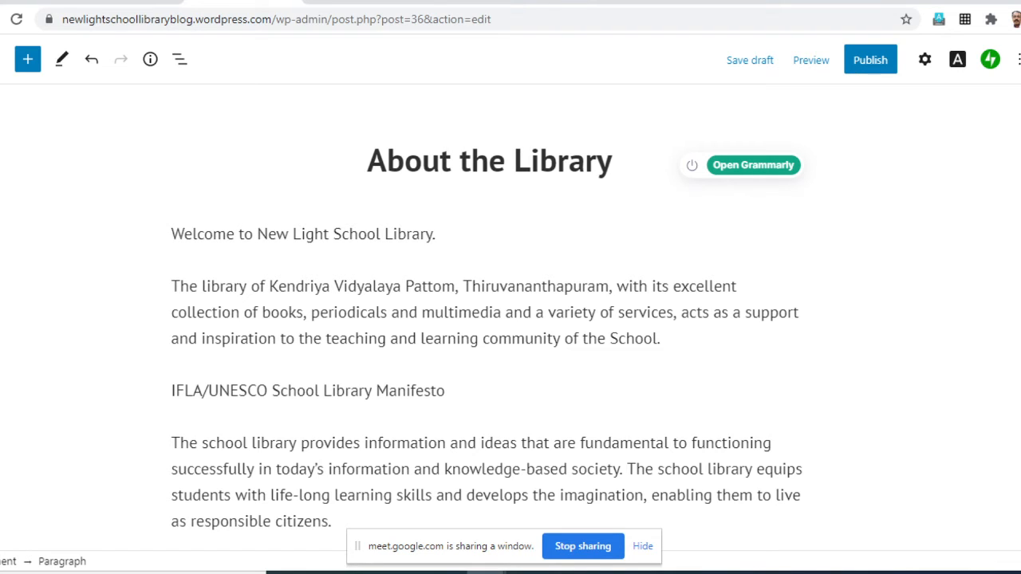
pyautogui.click(368, 162)
pyautogui.scroll(-2, 487, 319)
pyautogui.scroll(2, 487, 319)
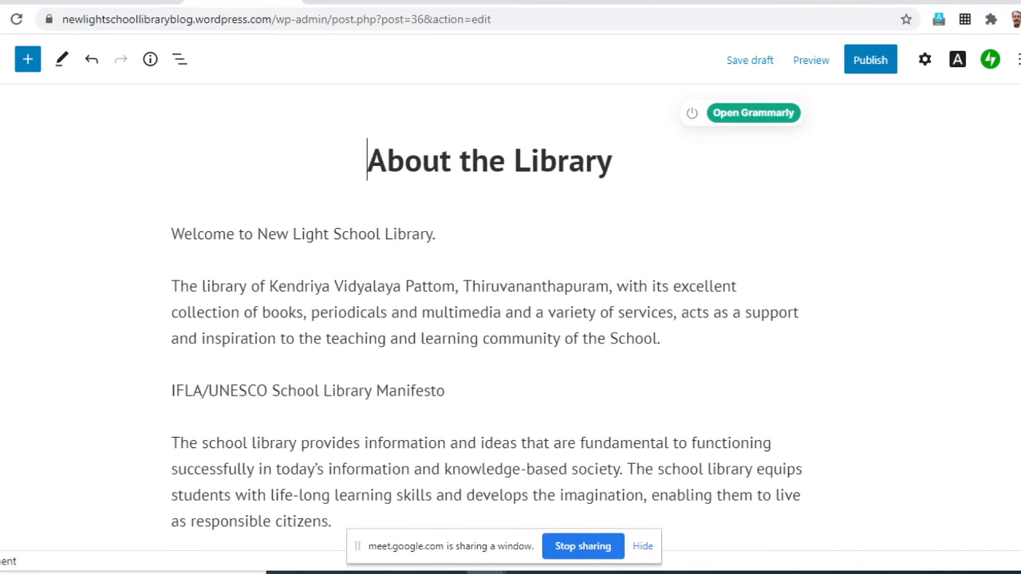
pyautogui.click(437, 233)
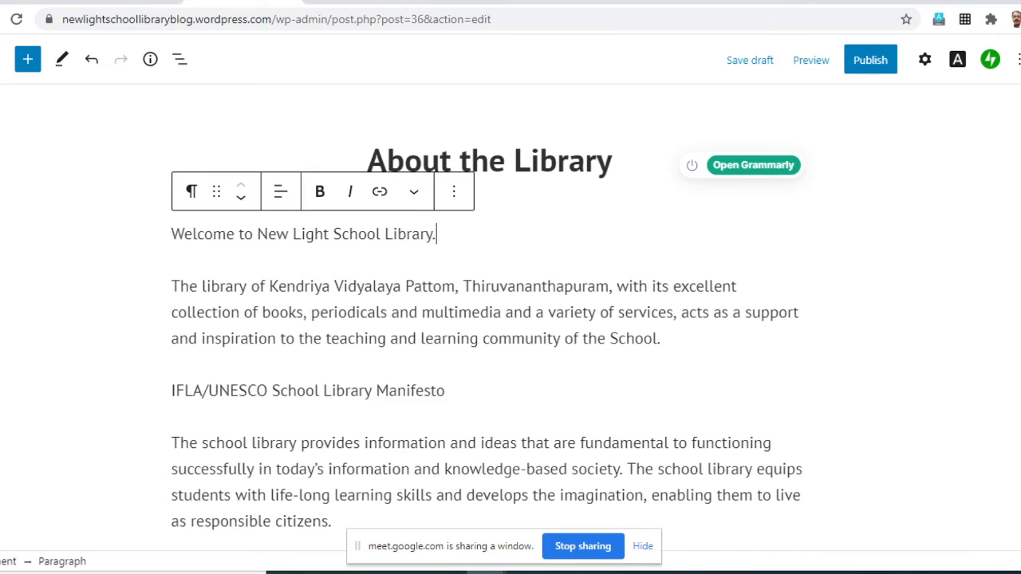
pyautogui.press('Return')
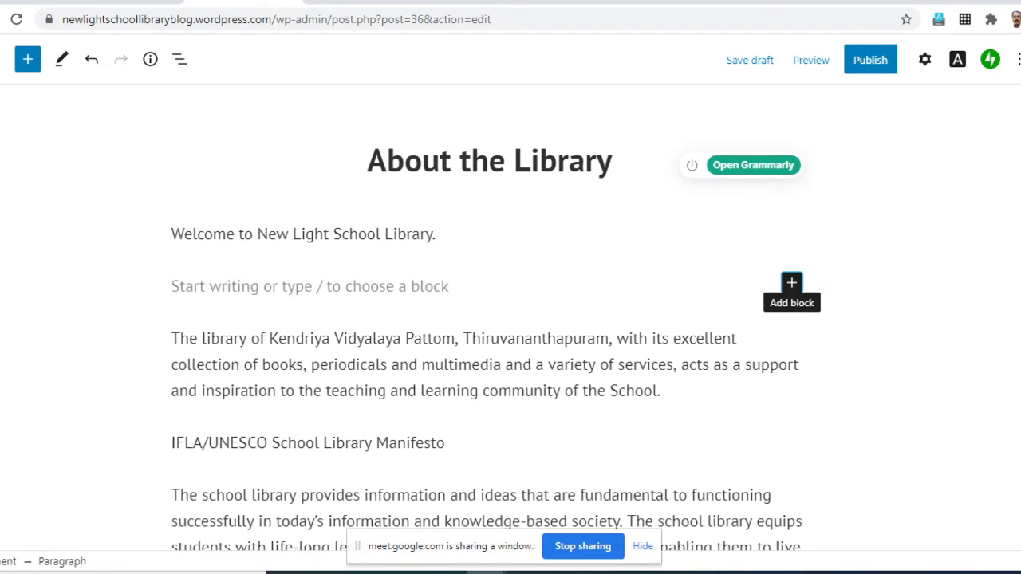
# - Search the available blocks for "image" and insert an Image block in the empty spot below the welcome sentence
pyautogui.click(791, 282)
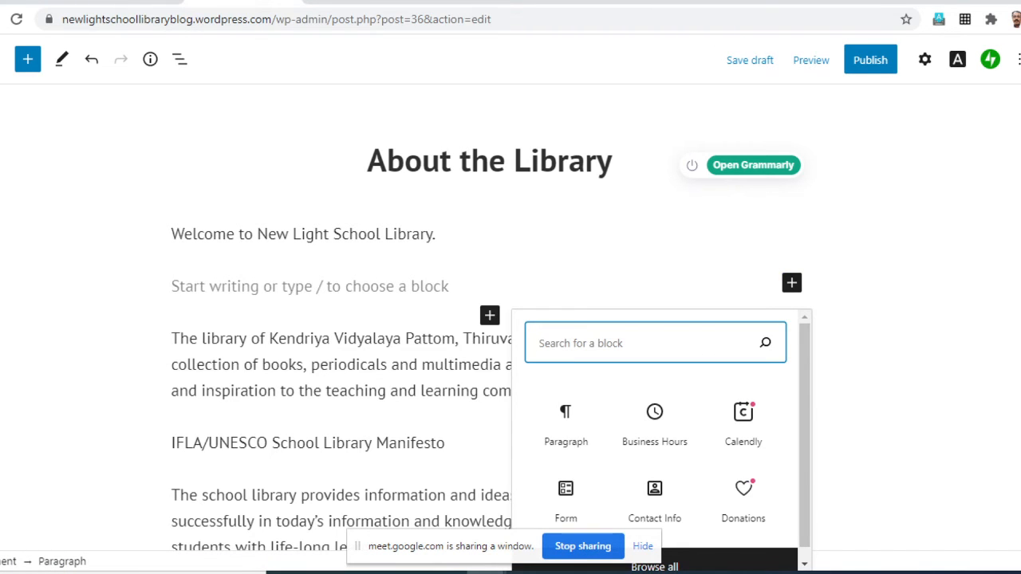
pyautogui.scroll(-1, 654, 423)
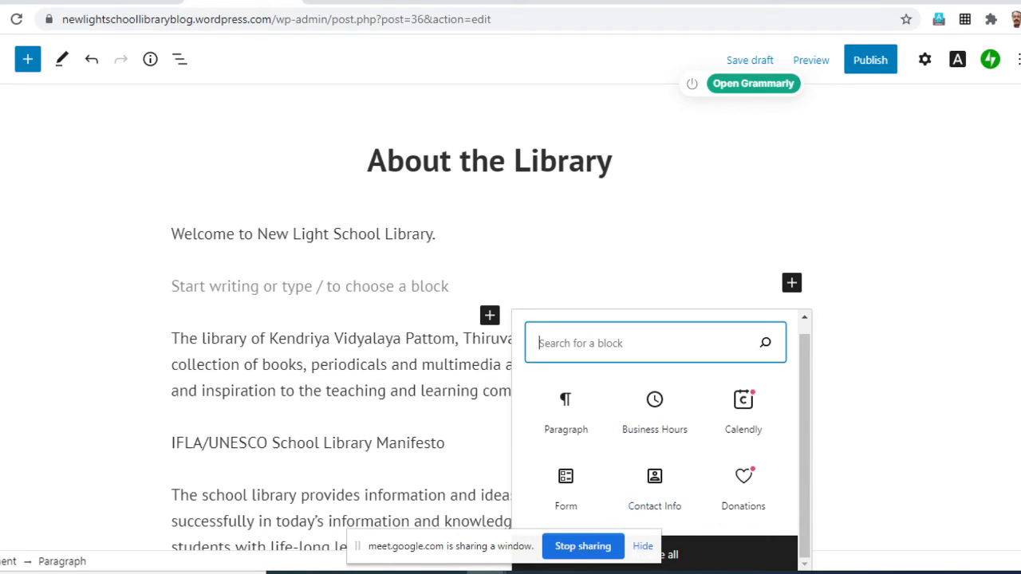
pyautogui.write('ima')
pyautogui.write('j')
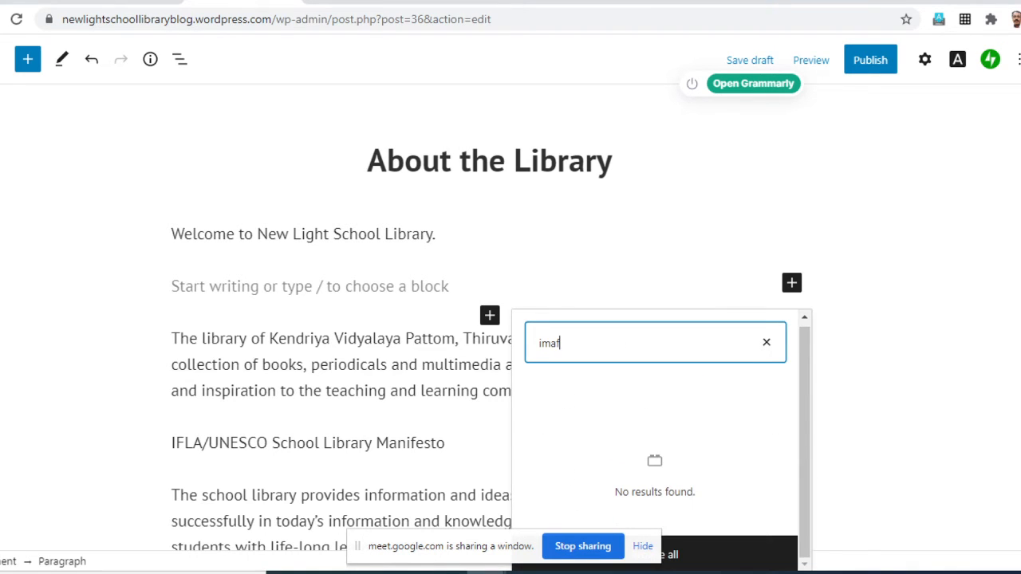
pyautogui.press('BackSpace')
pyautogui.write('ge')
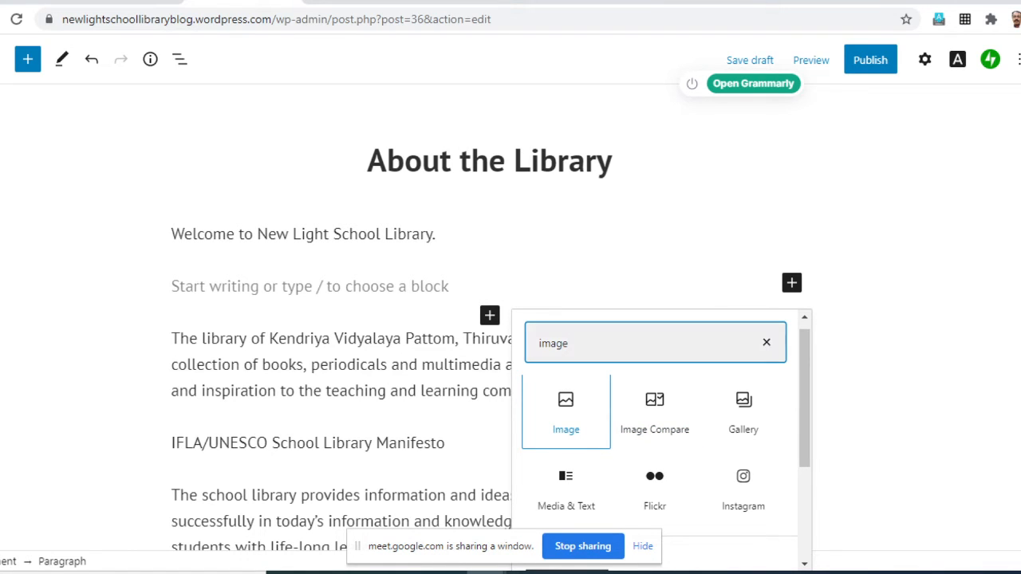
pyautogui.click(566, 412)
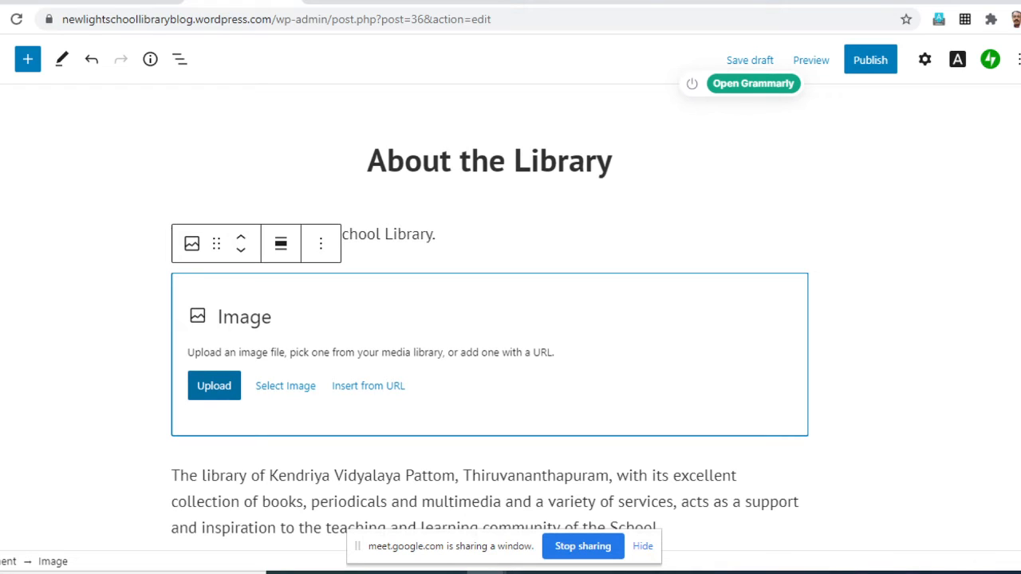
pyautogui.press('Tab')
pyautogui.press('Tab')
pyautogui.click(214, 386)
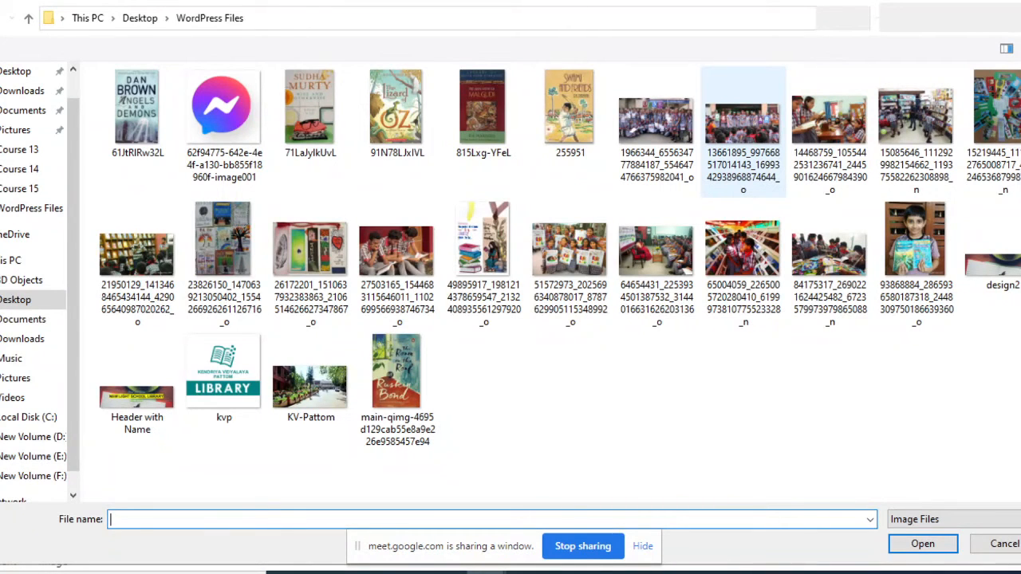
pyautogui.click(657, 135)
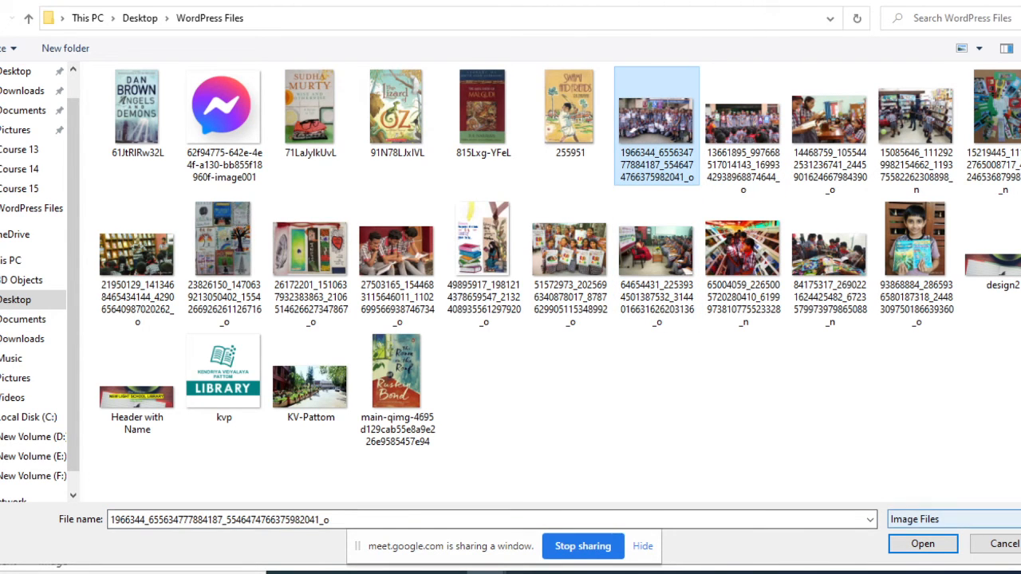
pyautogui.click(923, 544)
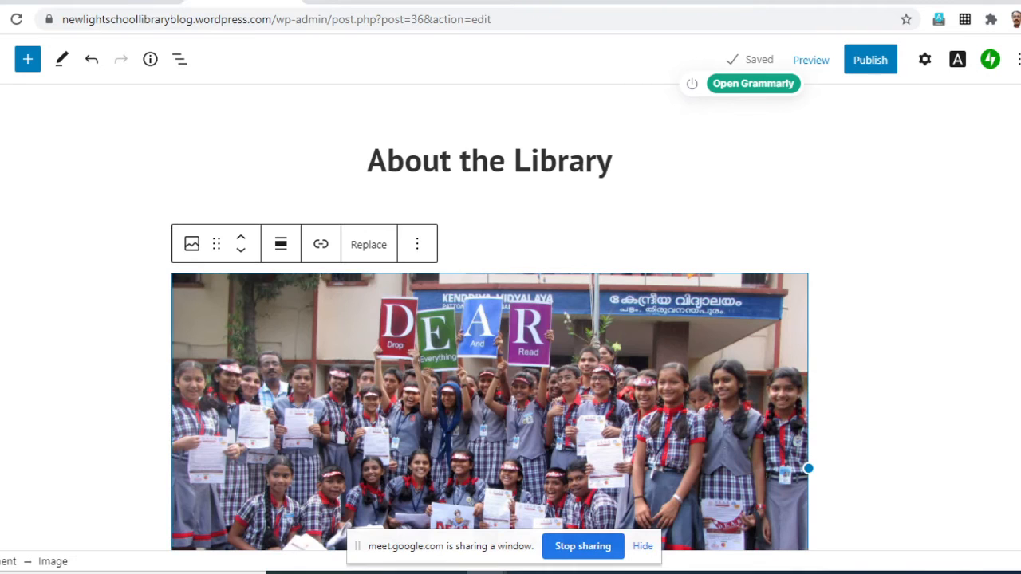
# - Shrink the group photo proportionally to roughly two thirds of the text column's width and check how it sits on the page
pyautogui.moveTo(808, 468); pyautogui.dragTo(571, 395)
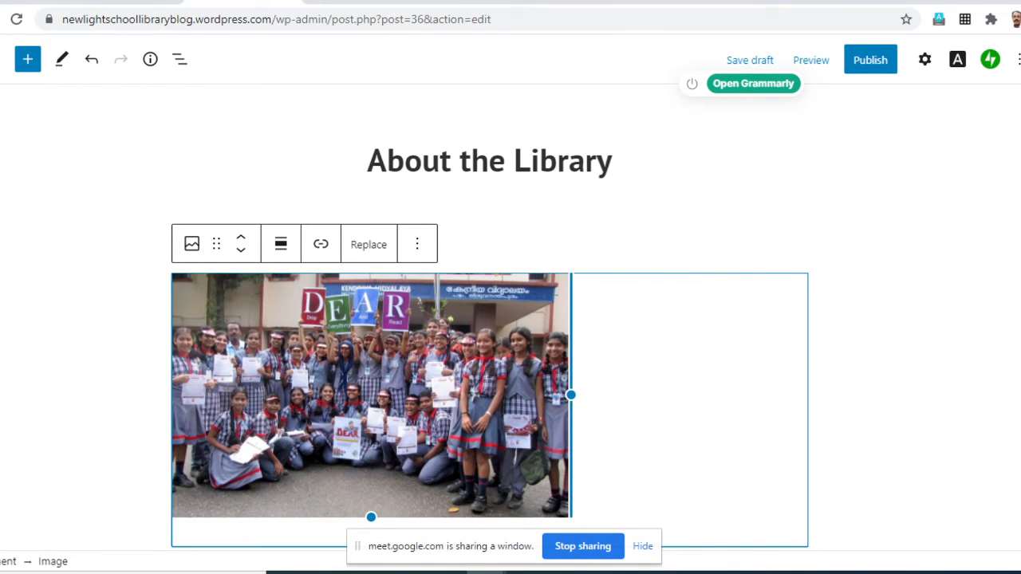
pyautogui.click(876, 359)
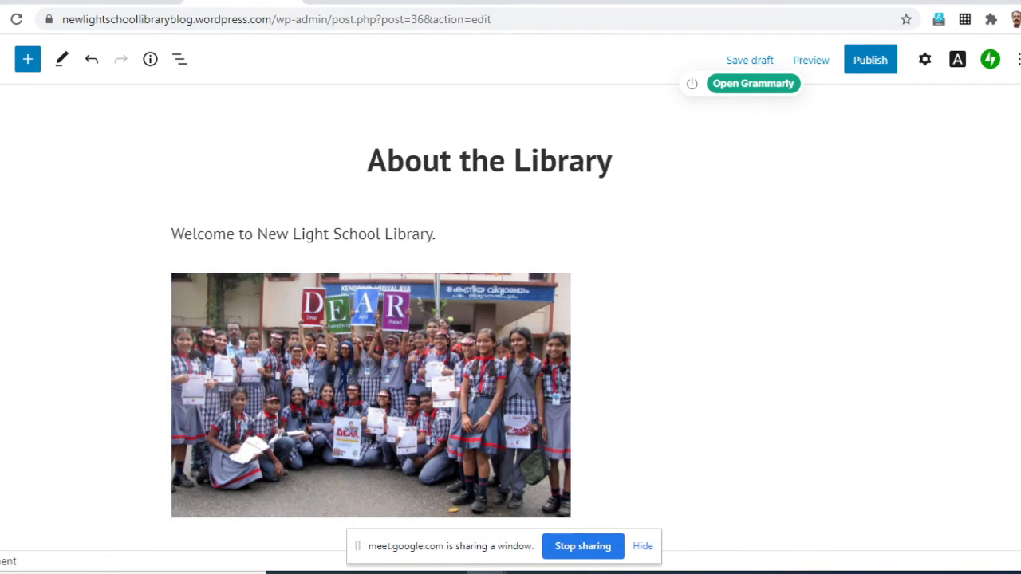
pyautogui.scroll(-2, 876, 359)
pyautogui.scroll(2, 876, 359)
pyautogui.scroll(-3, 510, 319)
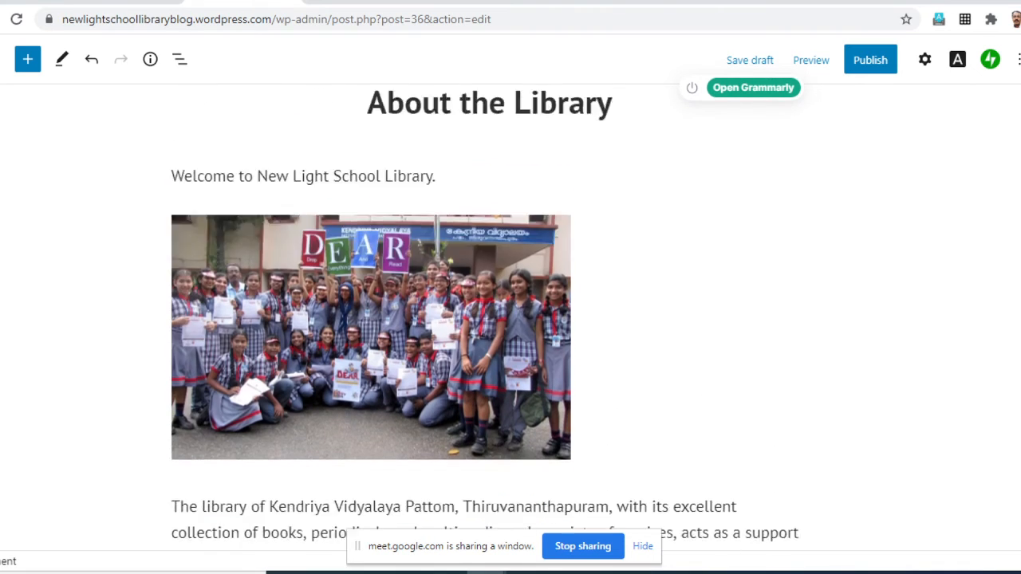
pyautogui.scroll(2, 511, 319)
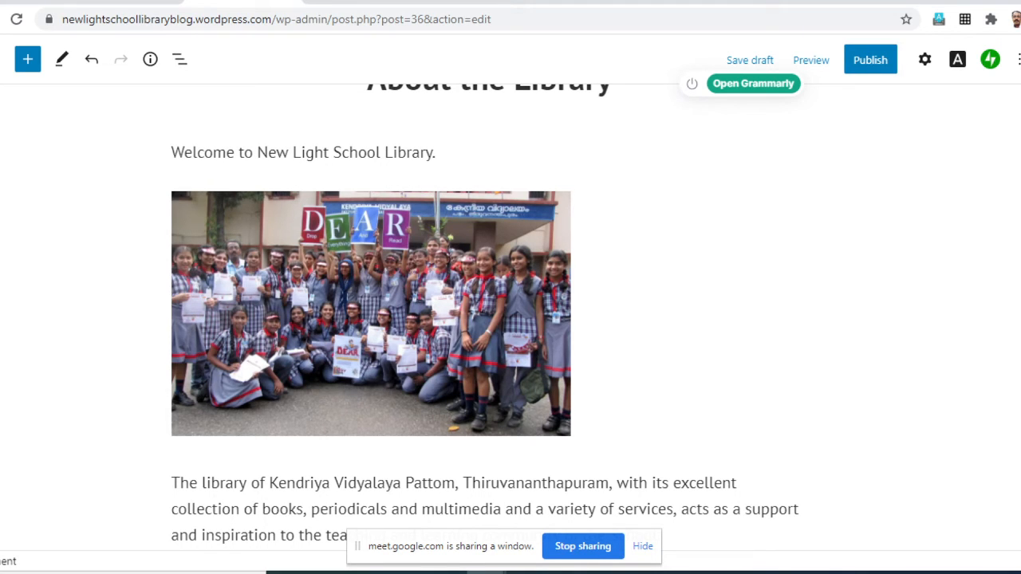
pyautogui.click(371, 314)
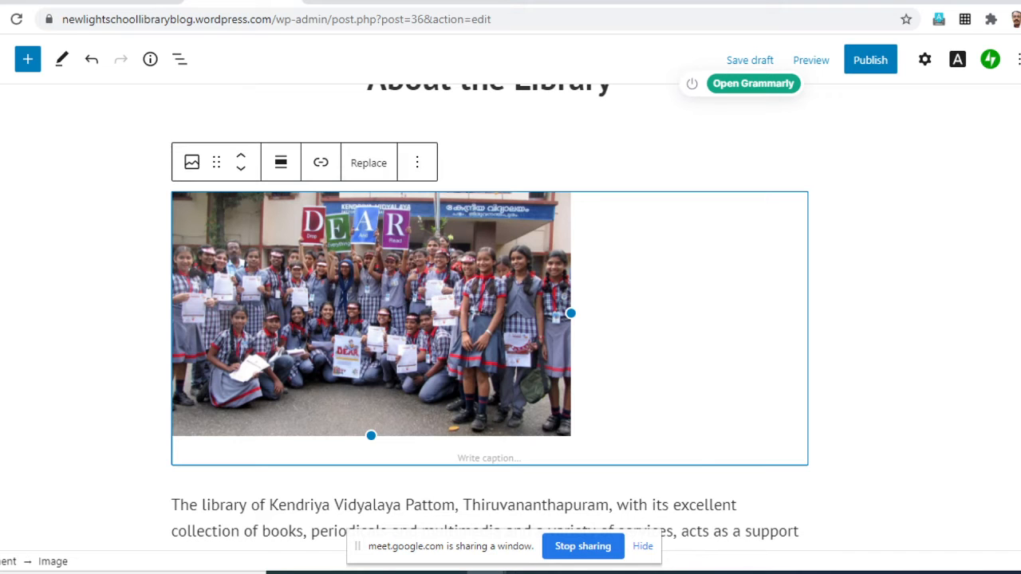
pyautogui.click(878, 319)
# - Add the missing full stop after "back to the library" at the end of the overdue book paragraph
pyautogui.scroll(-5, 490, 319)
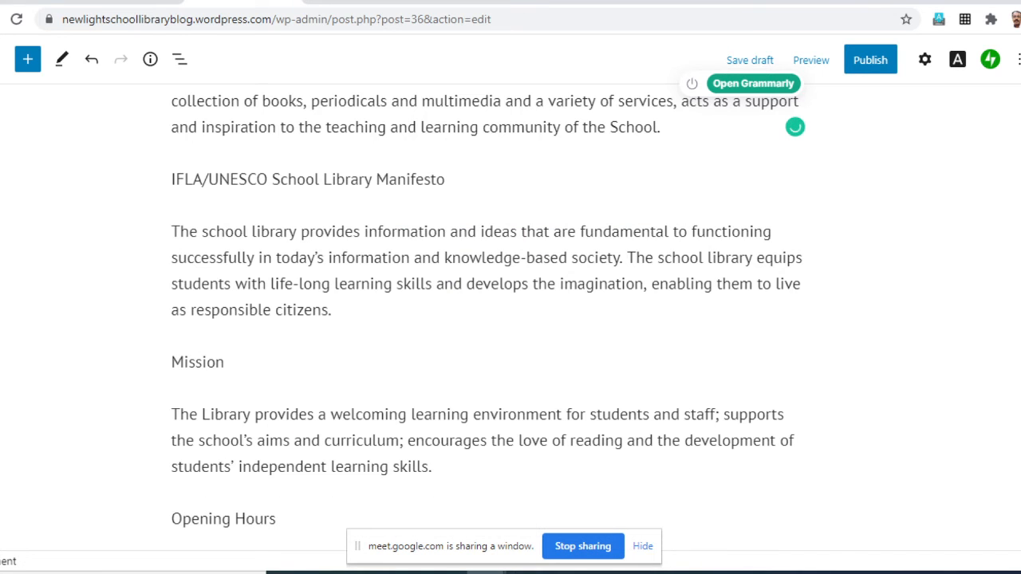
pyautogui.scroll(2, 490, 319)
pyautogui.scroll(-1, 490, 320)
pyautogui.scroll(-2, 490, 319)
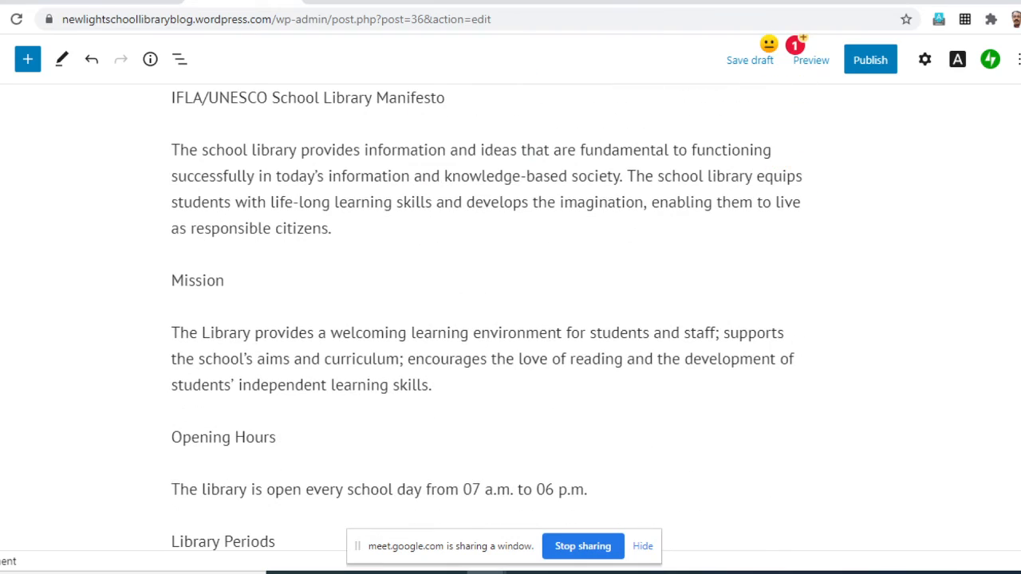
pyautogui.scroll(-15, 490, 319)
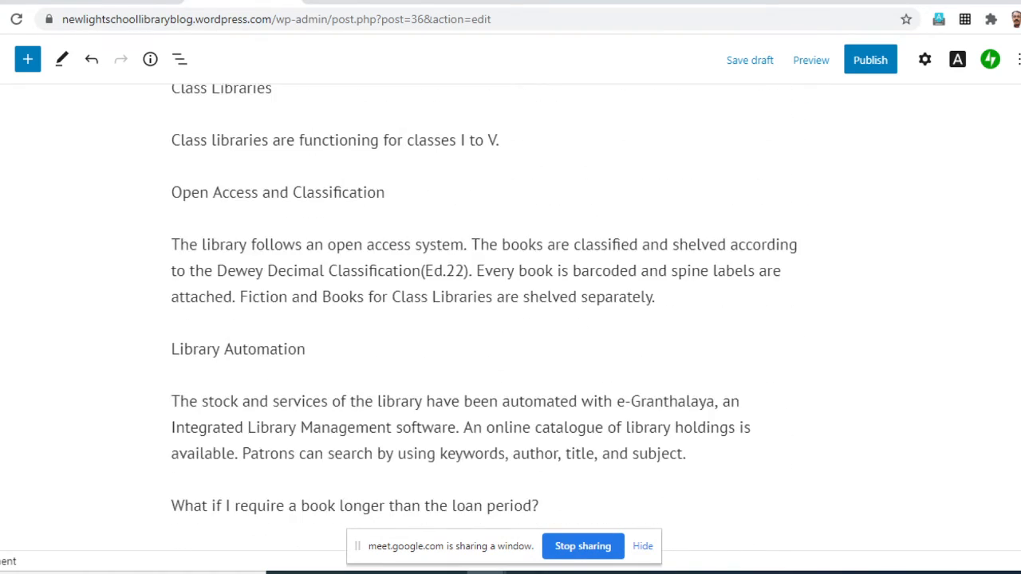
pyautogui.scroll(-2, 490, 319)
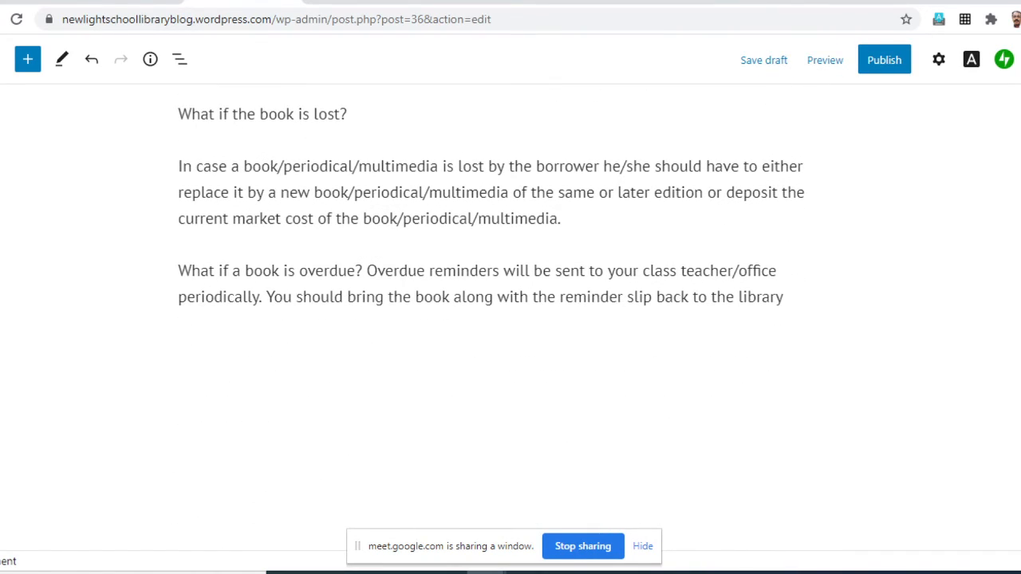
pyautogui.click(807, 299)
pyautogui.write('.')
# - Start a new block below the overdue book paragraph and make it a File block, found by searching for "file"
pyautogui.press('Return')
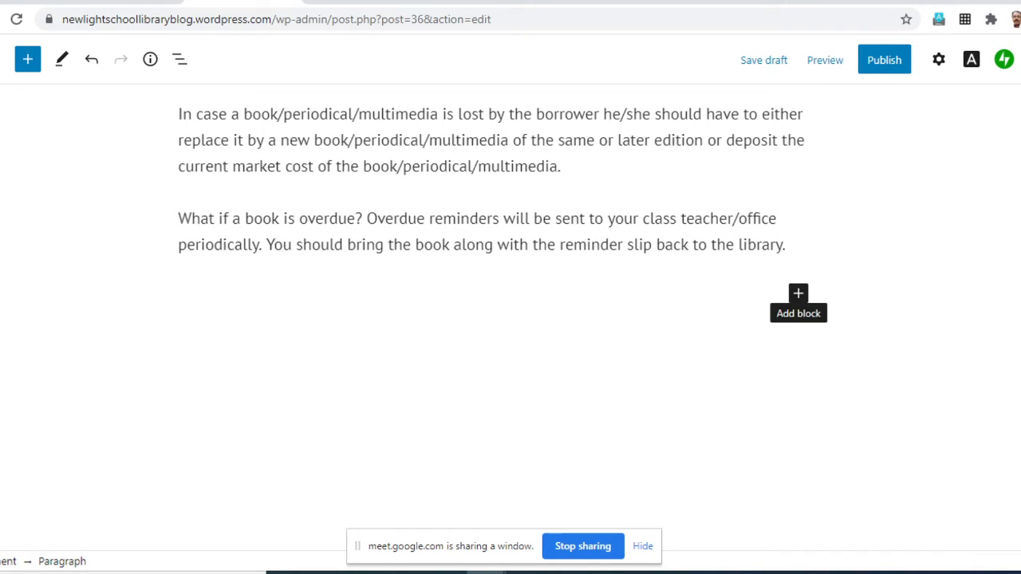
pyautogui.click(798, 294)
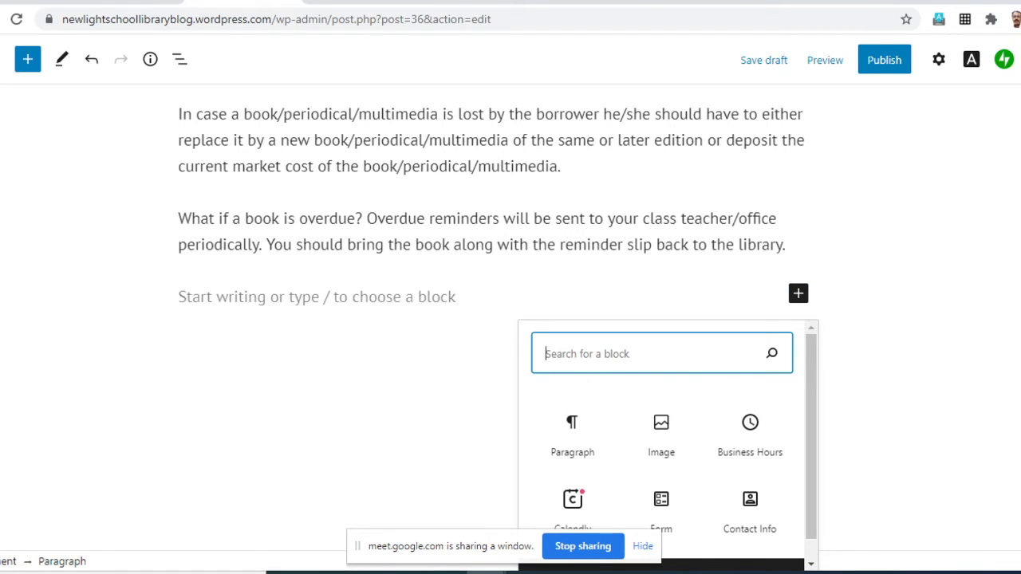
pyautogui.write('file')
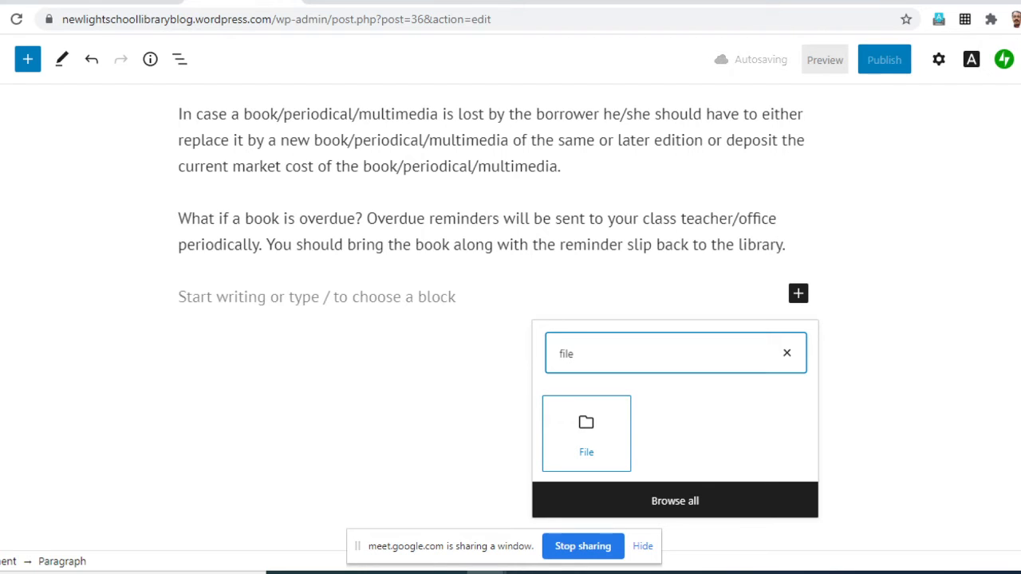
pyautogui.press('Tab')
pyautogui.press('Return')
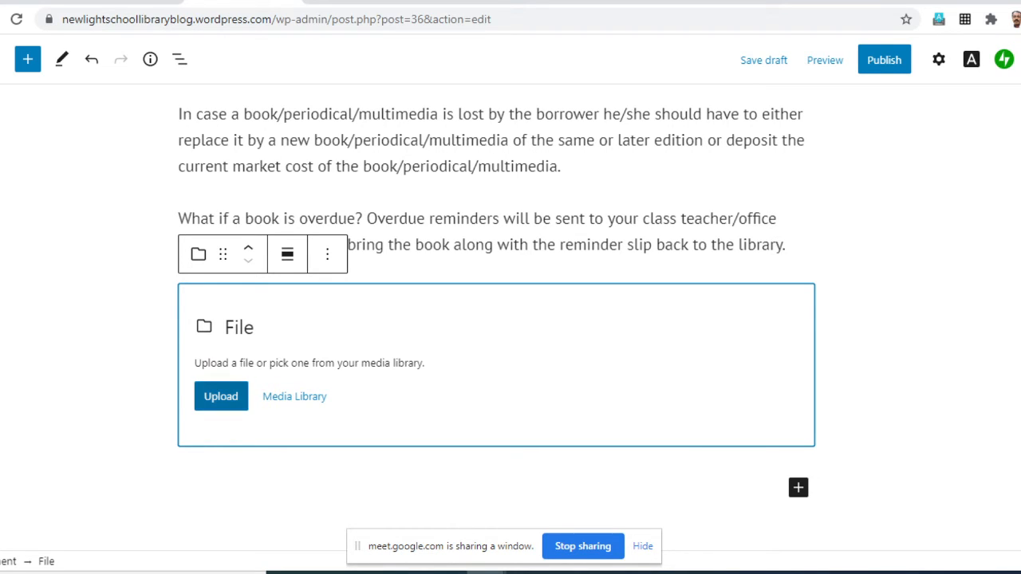
# - Upload the PDF Worksheet Primary from the WordPress Files folder into the File block
pyautogui.click(221, 396)
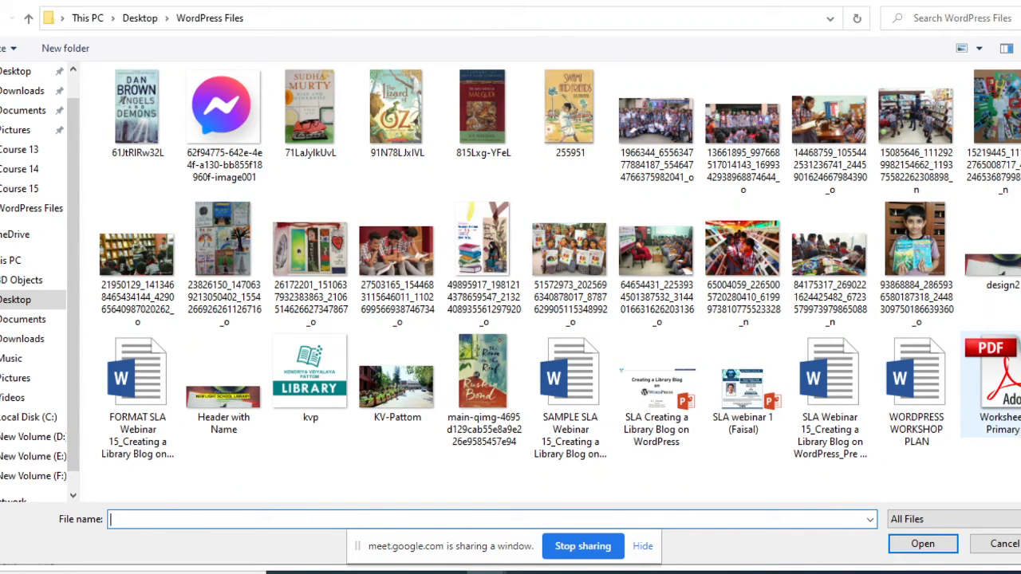
pyautogui.click(1002, 385)
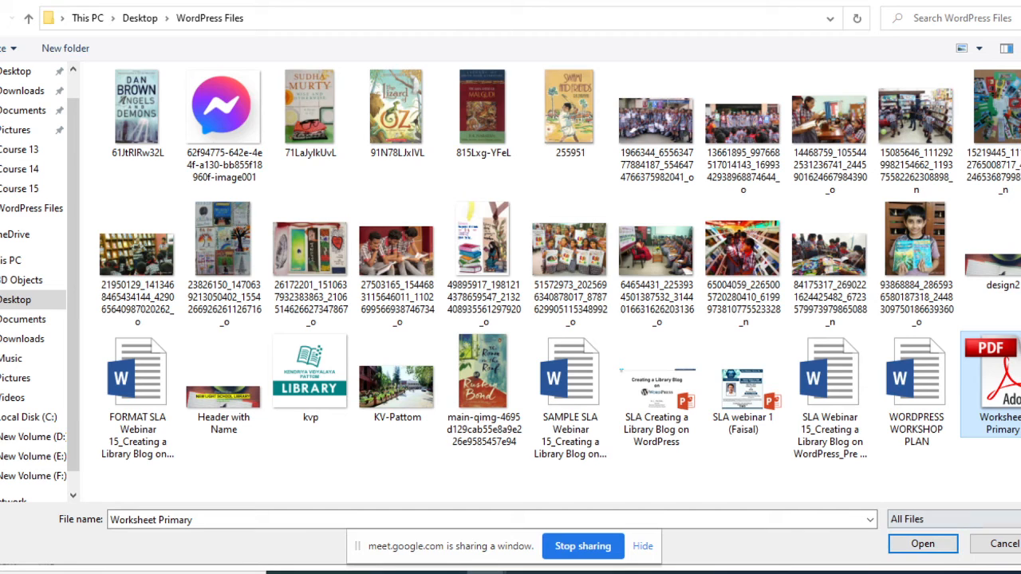
pyautogui.click(923, 544)
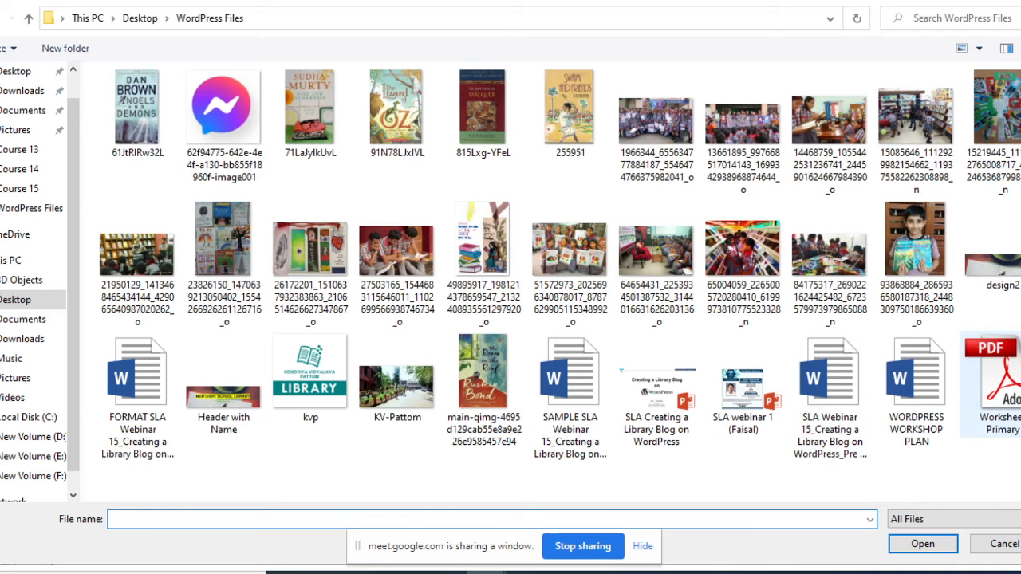
pyautogui.click(993, 384)
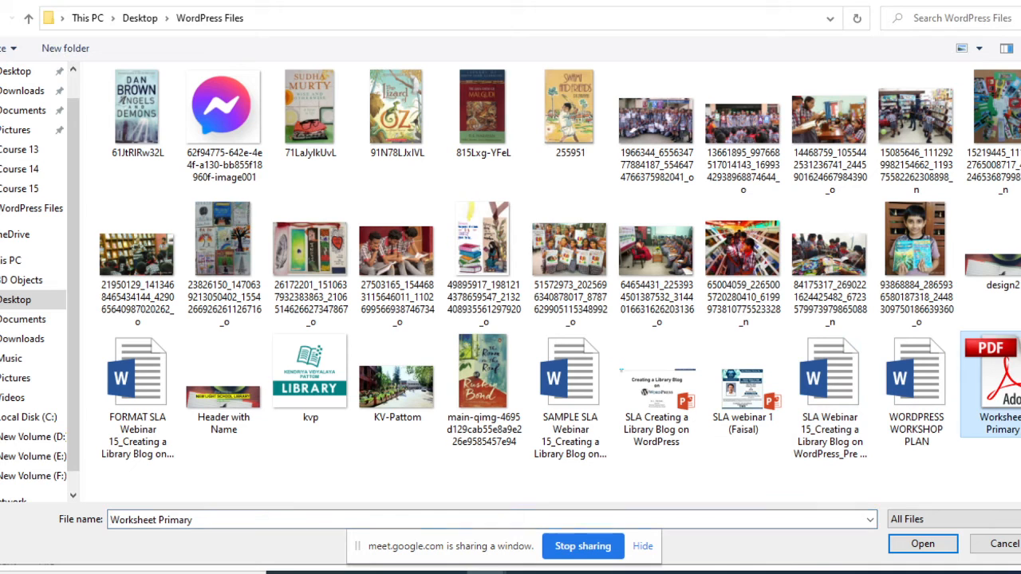
pyautogui.click(923, 544)
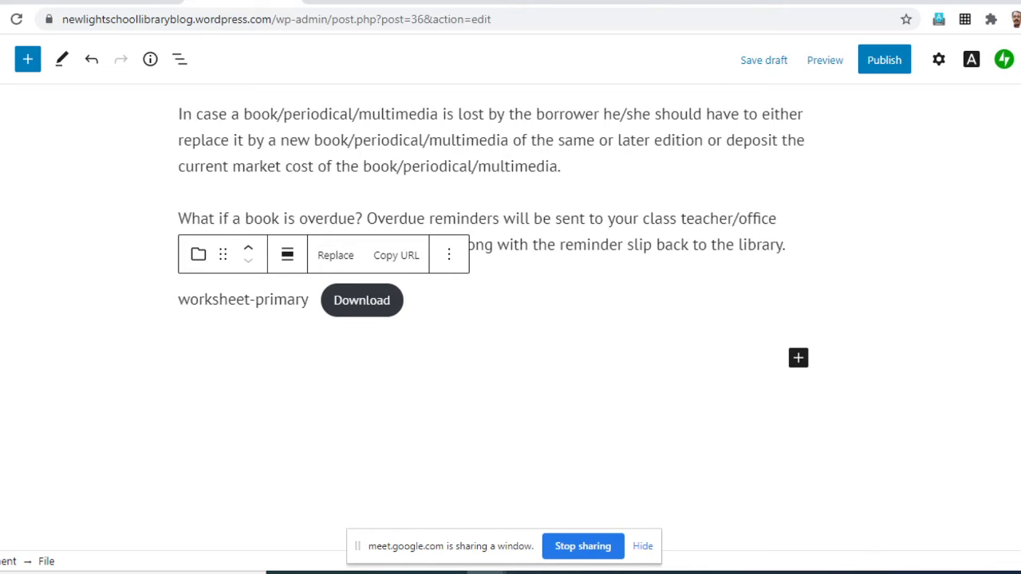
# - Replace the file's link text beside the Download button with "Worksheet for Class I-X"
pyautogui.moveTo(310, 300); pyautogui.dragTo(178, 300)
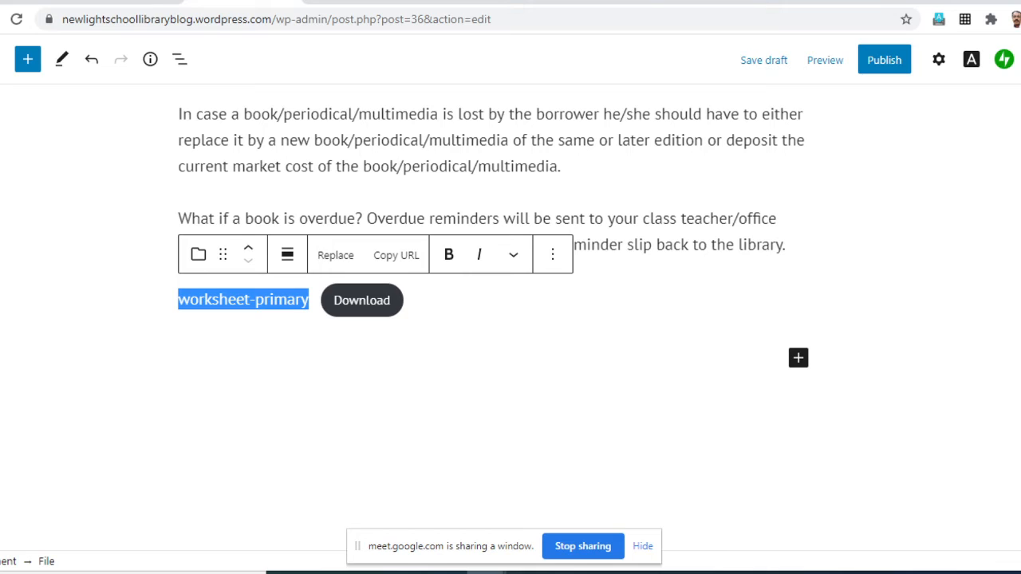
pyautogui.write('Wo')
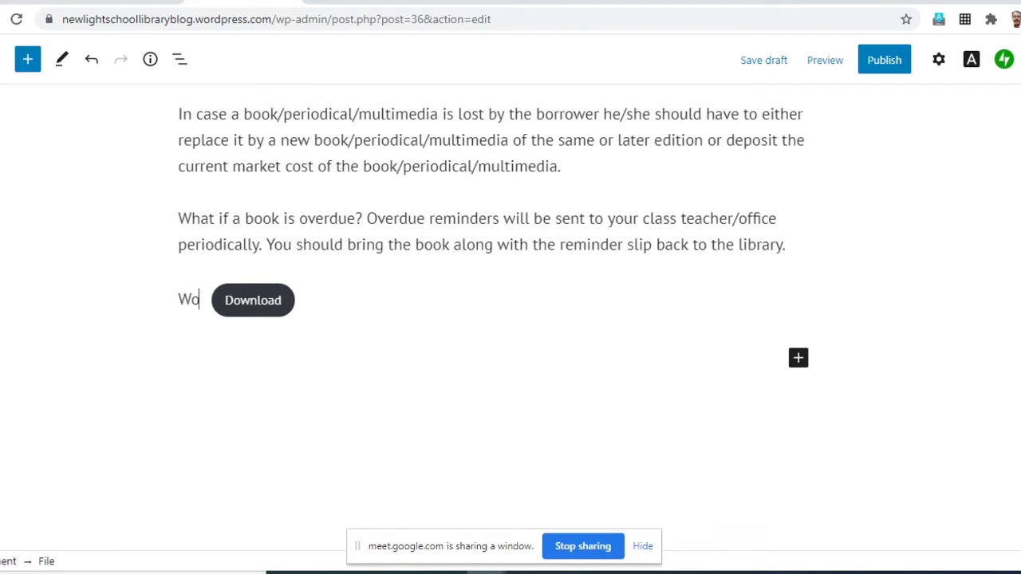
pyautogui.write('rkshee')
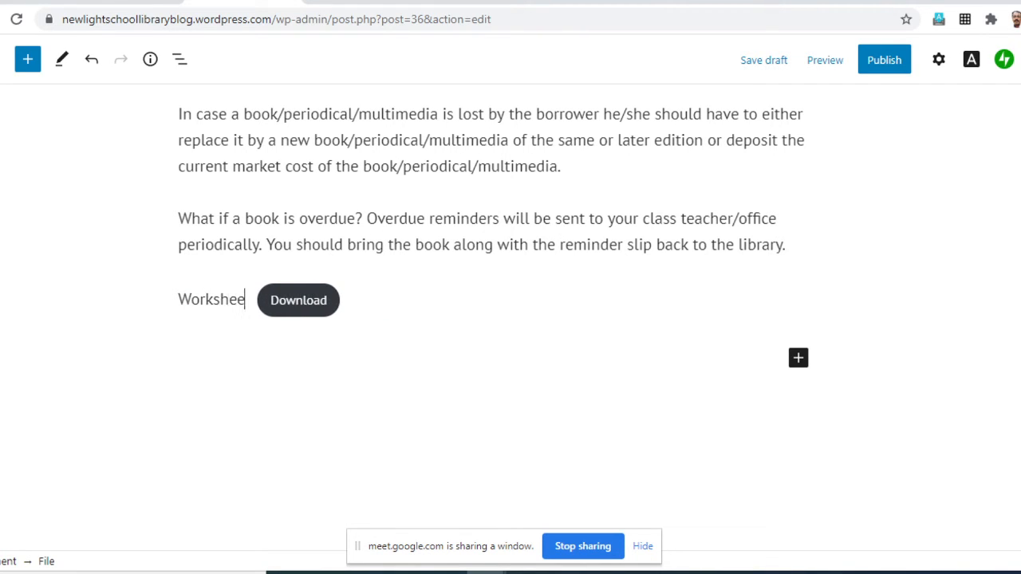
pyautogui.write('t for Class')
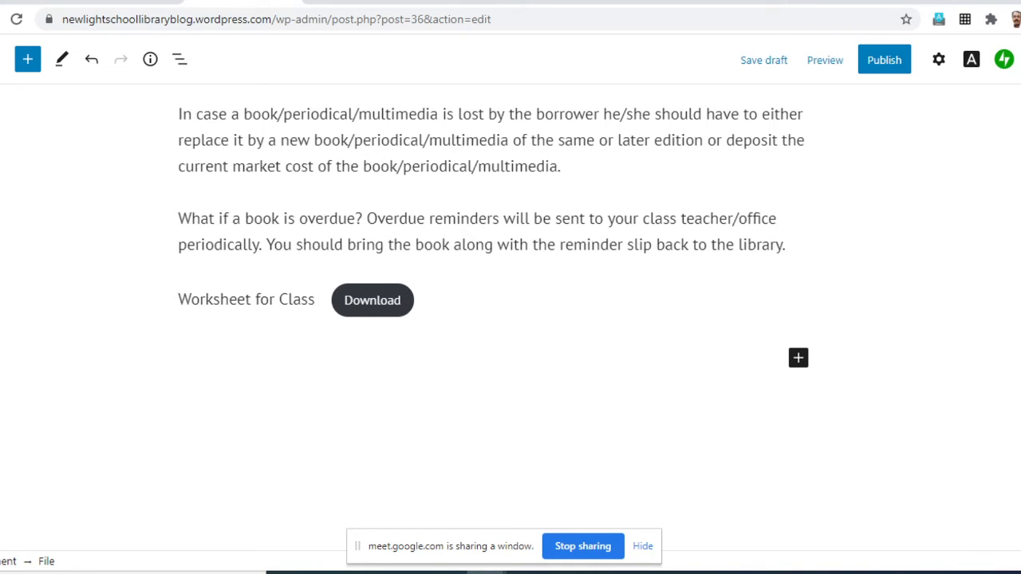
pyautogui.write(' I-')
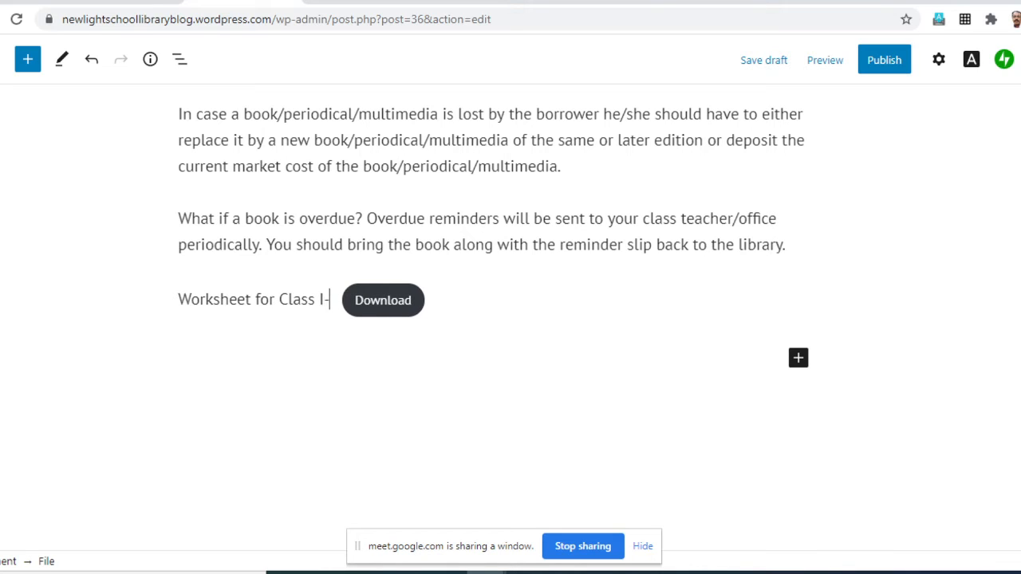
pyautogui.write('X')
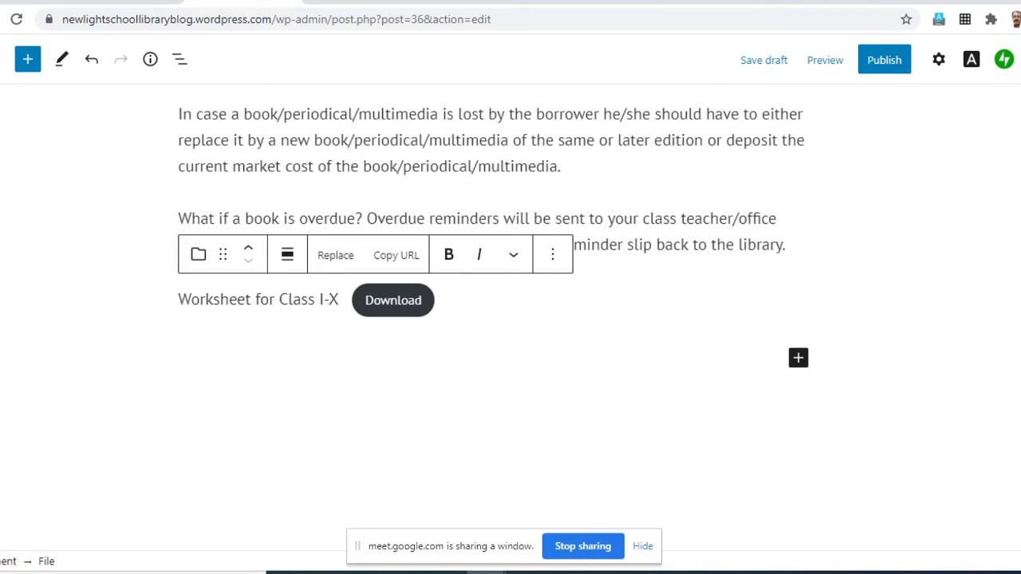
# - Start a new empty block below the School Library Manifesto paragraph that ends with "as responsible citizens."
pyautogui.scroll(5, 511, 319)
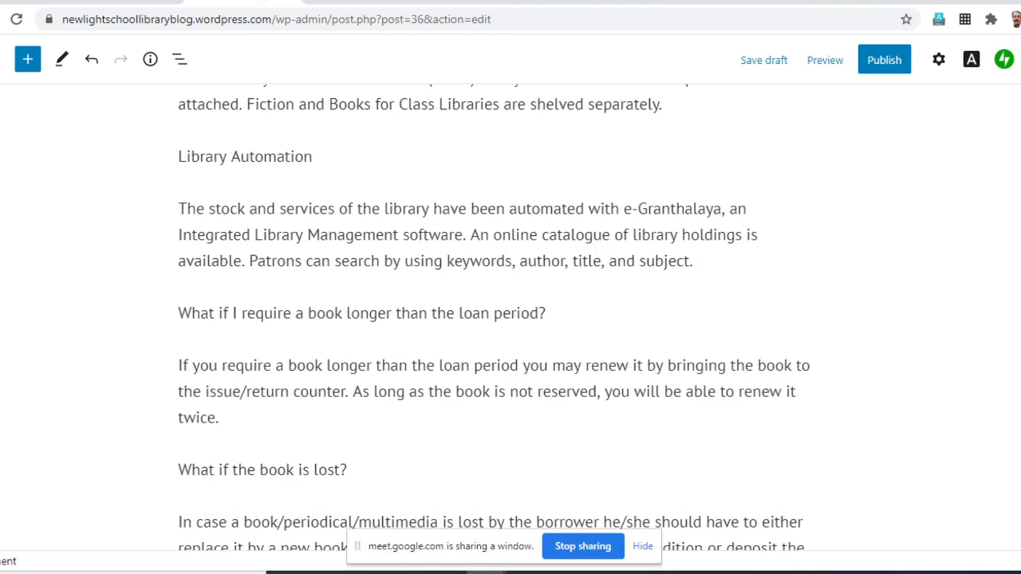
pyautogui.scroll(9, 510, 319)
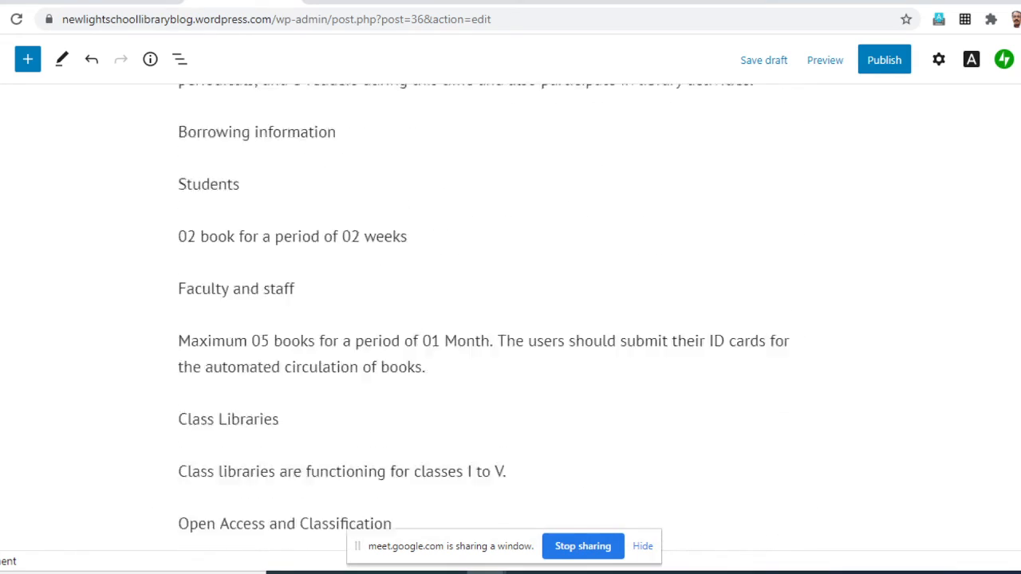
pyautogui.scroll(5, 511, 319)
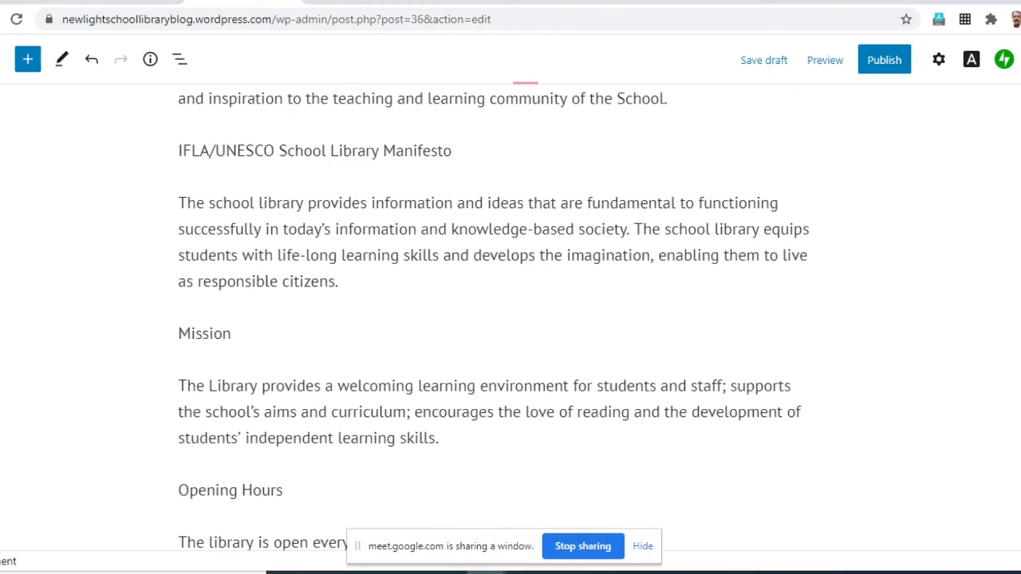
pyautogui.scroll(1, 510, 319)
pyautogui.scroll(2, 511, 319)
pyautogui.scroll(-4, 511, 319)
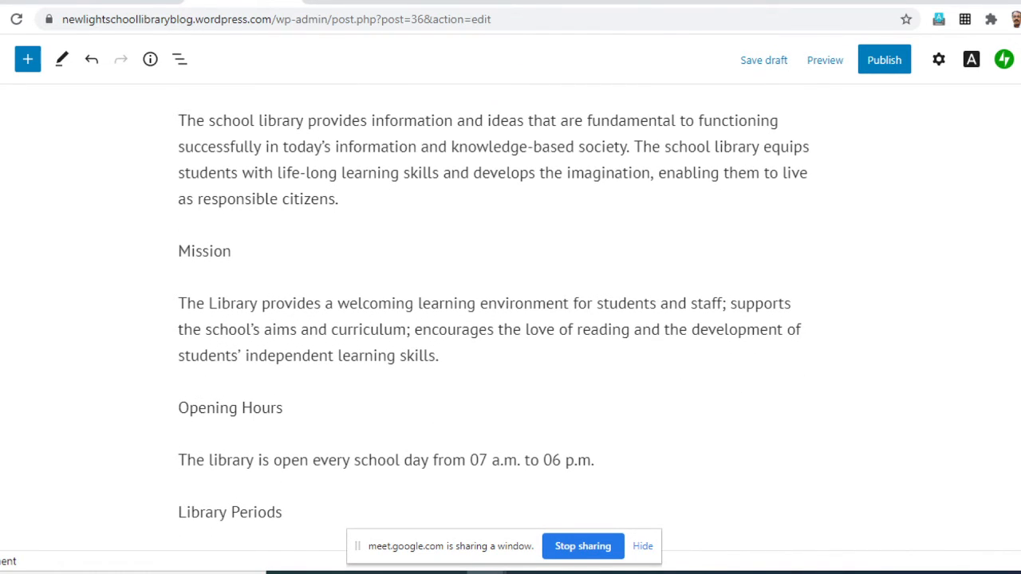
pyautogui.click(802, 199)
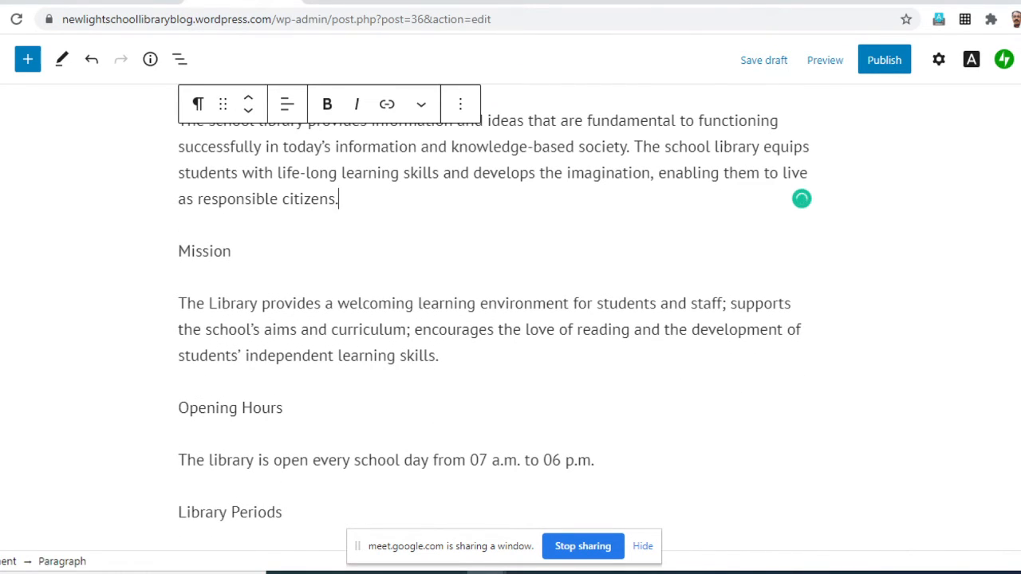
pyautogui.press('Return')
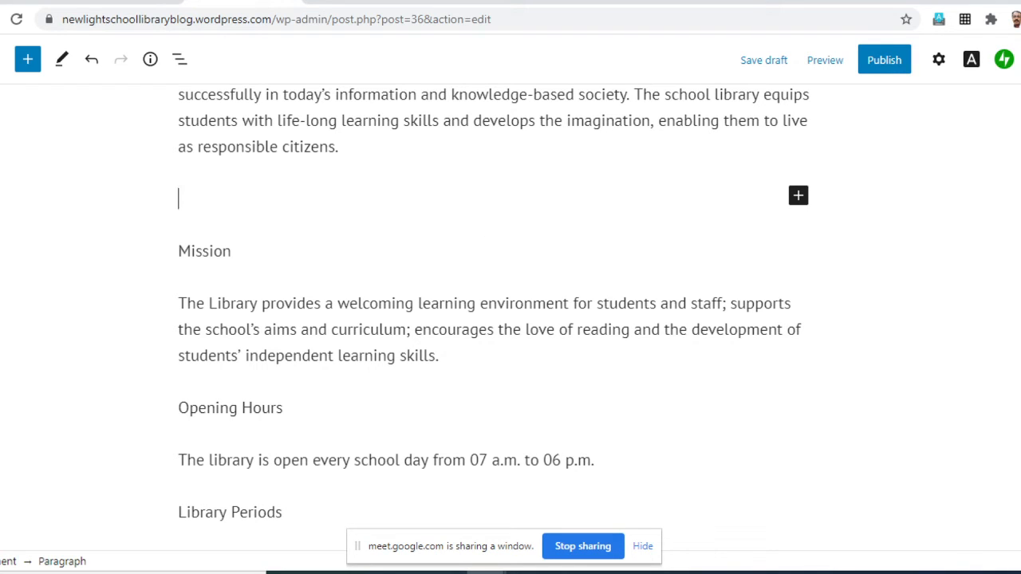
# - Turn the empty block above the Mission heading into a YouTube embed block chosen from the full block library
pyautogui.click(798, 195)
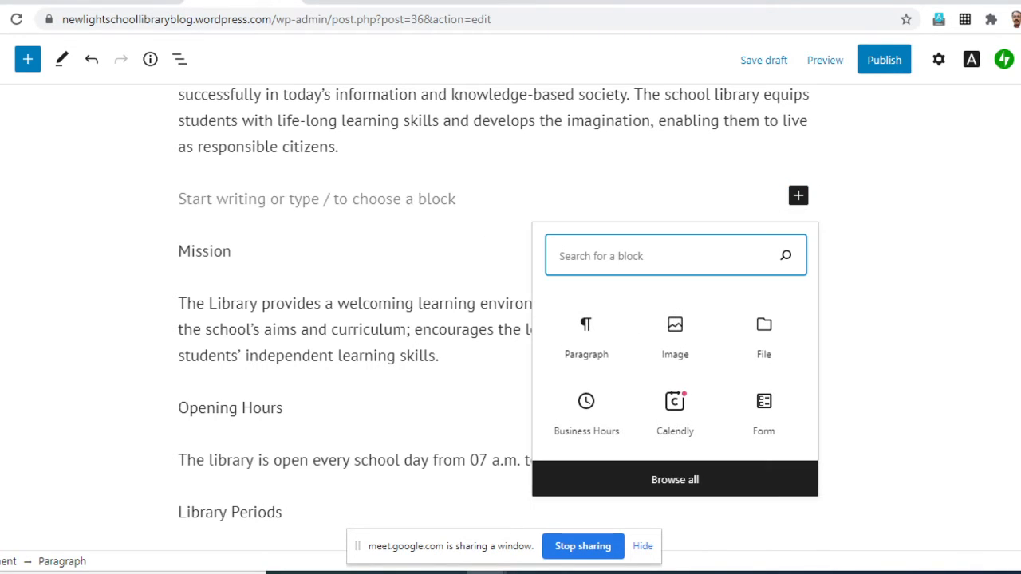
pyautogui.click(675, 479)
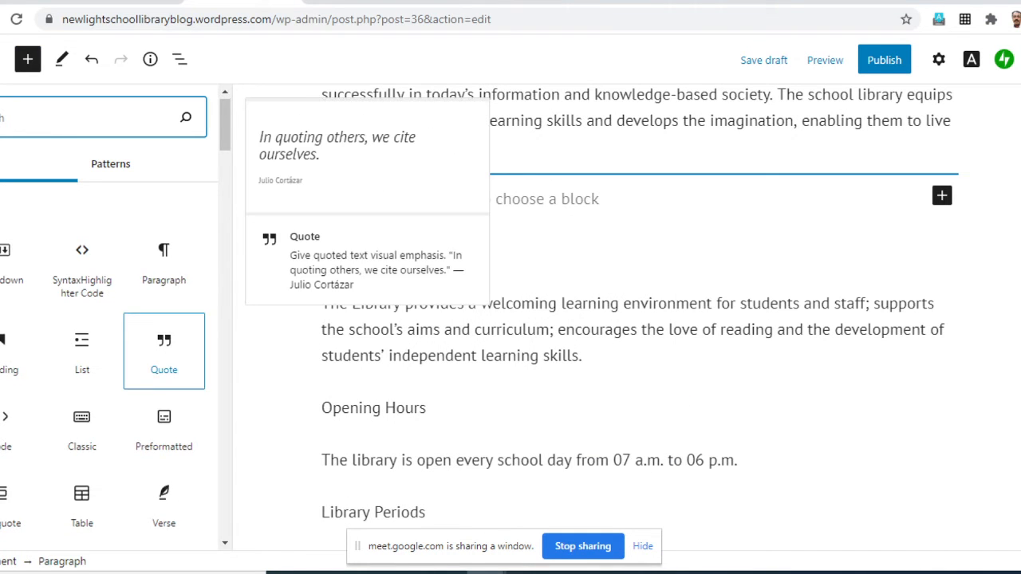
pyautogui.scroll(-2, 82, 319)
pyautogui.scroll(-10, 81, 319)
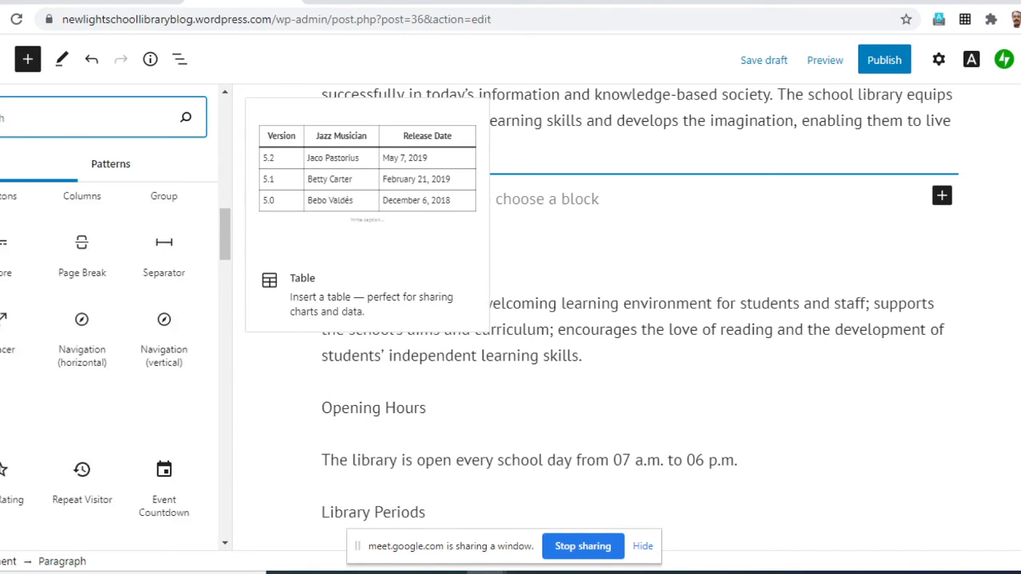
pyautogui.scroll(-10, 81, 339)
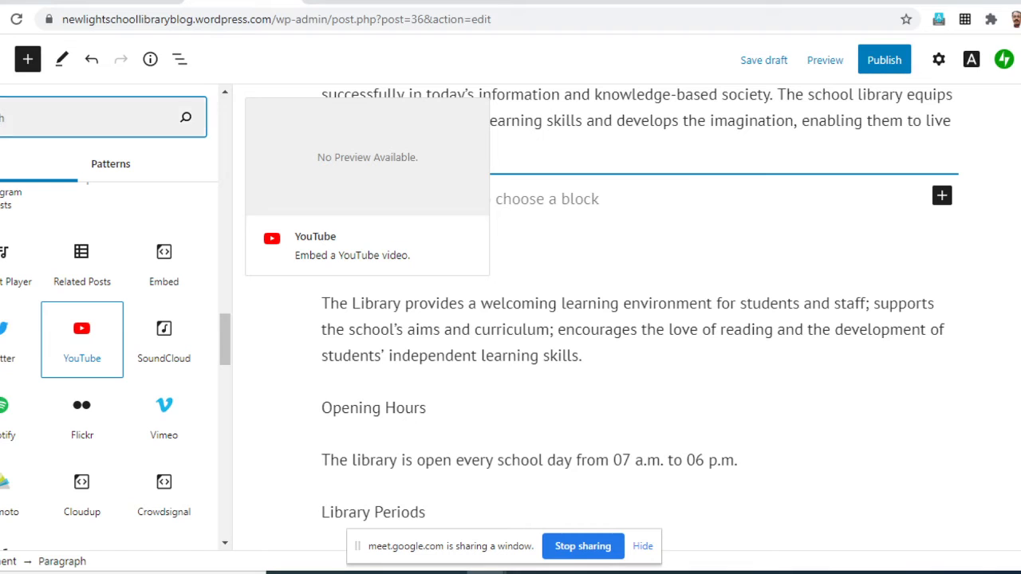
pyautogui.click(81, 339)
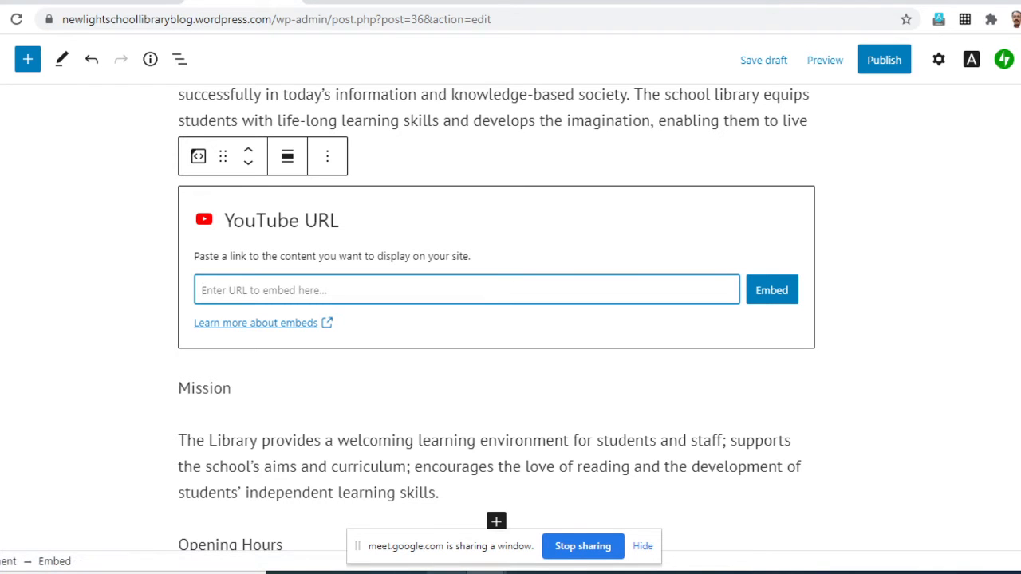
# - Switch to the sample webinar plan in Word, copy the YouTube link from the Video row, and return to the page editor
pyautogui.moveTo(447, 573)
pyautogui.click(447, 522)
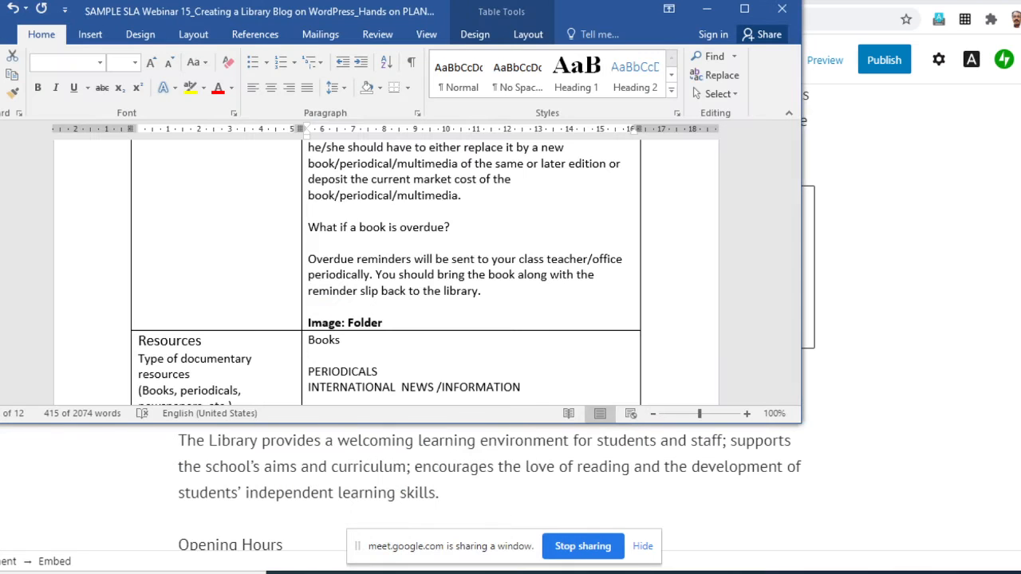
pyautogui.scroll(-15, 386, 272)
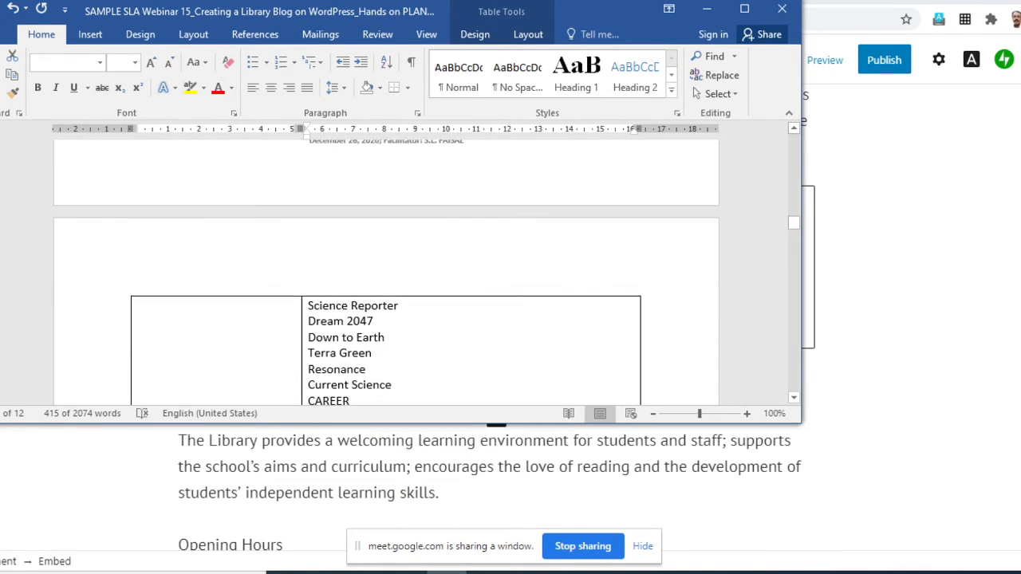
pyautogui.moveTo(793, 223); pyautogui.dragTo(793, 385)
pyautogui.scroll(9, 386, 271)
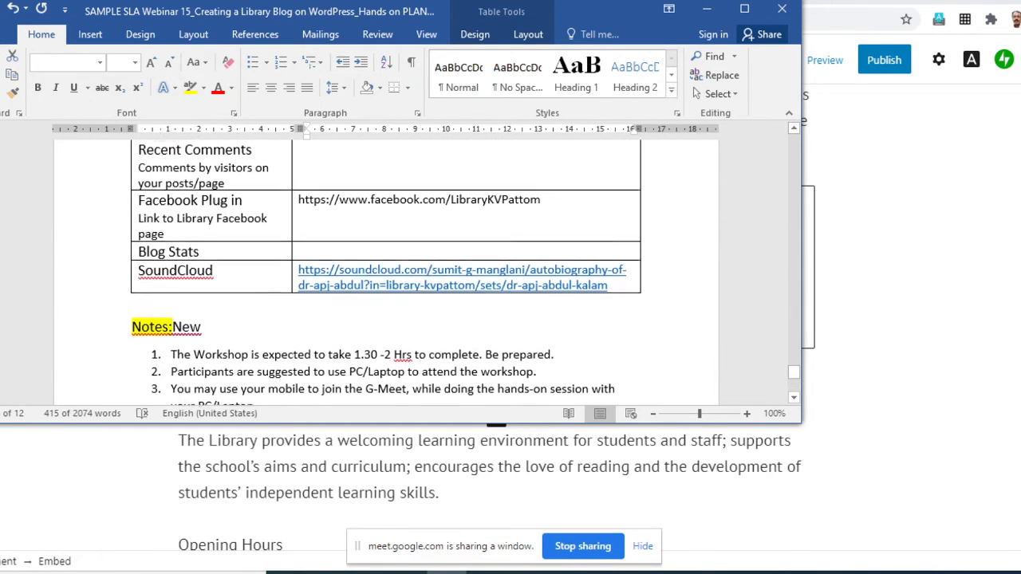
pyautogui.scroll(3, 386, 271)
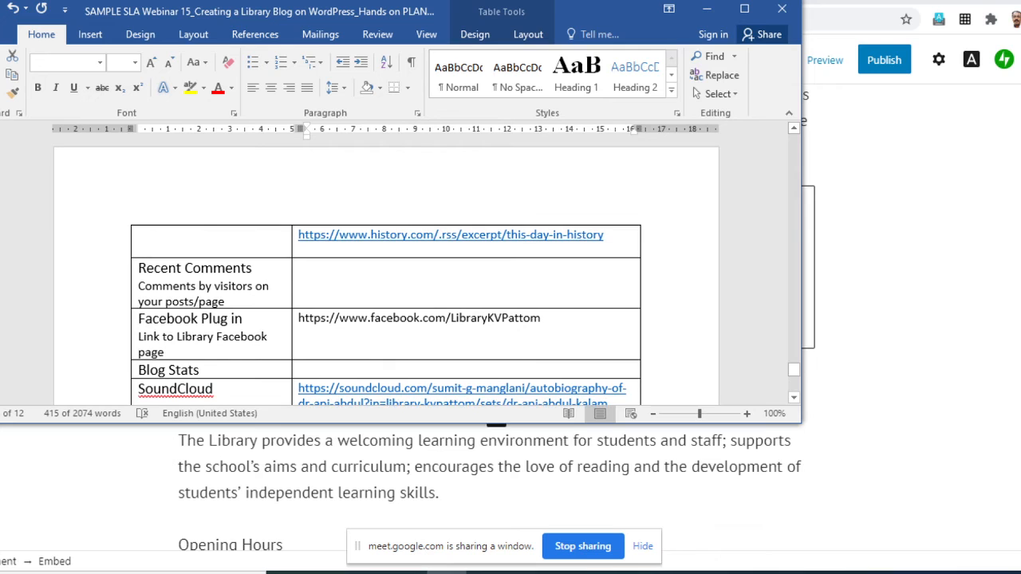
pyautogui.scroll(8, 386, 271)
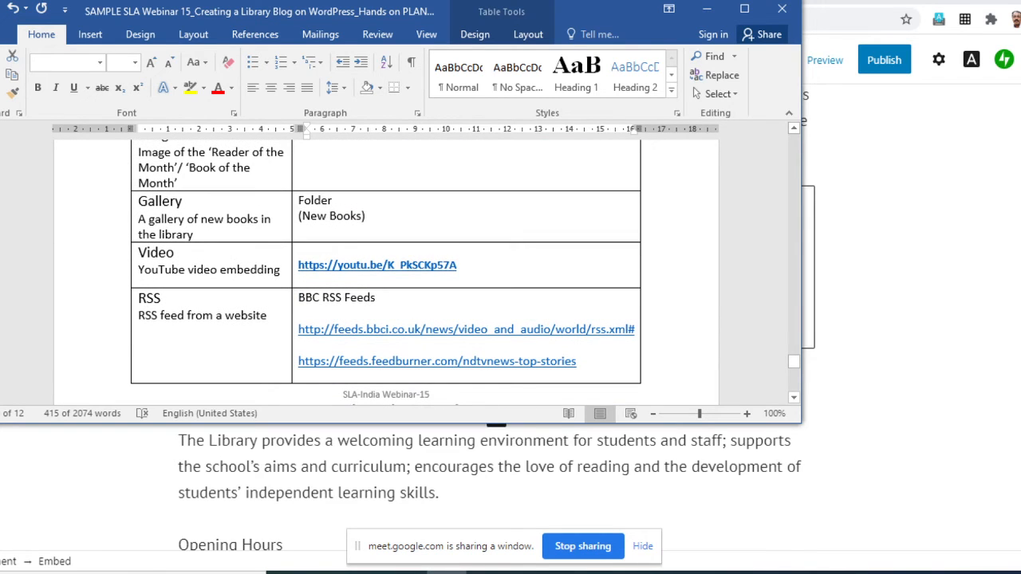
pyautogui.moveTo(463, 265); pyautogui.dragTo(297, 265)
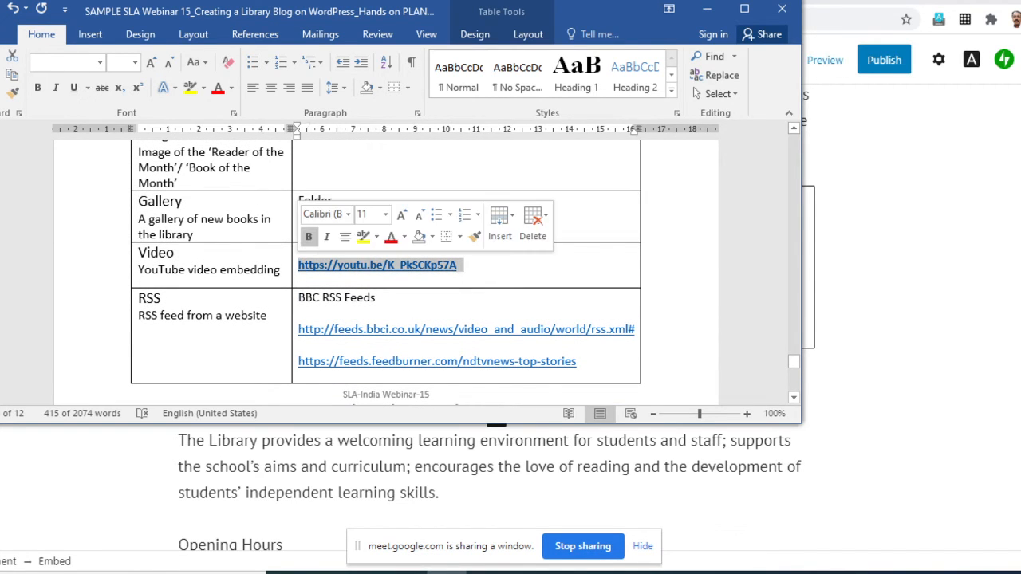
pyautogui.rightClick(311, 266)
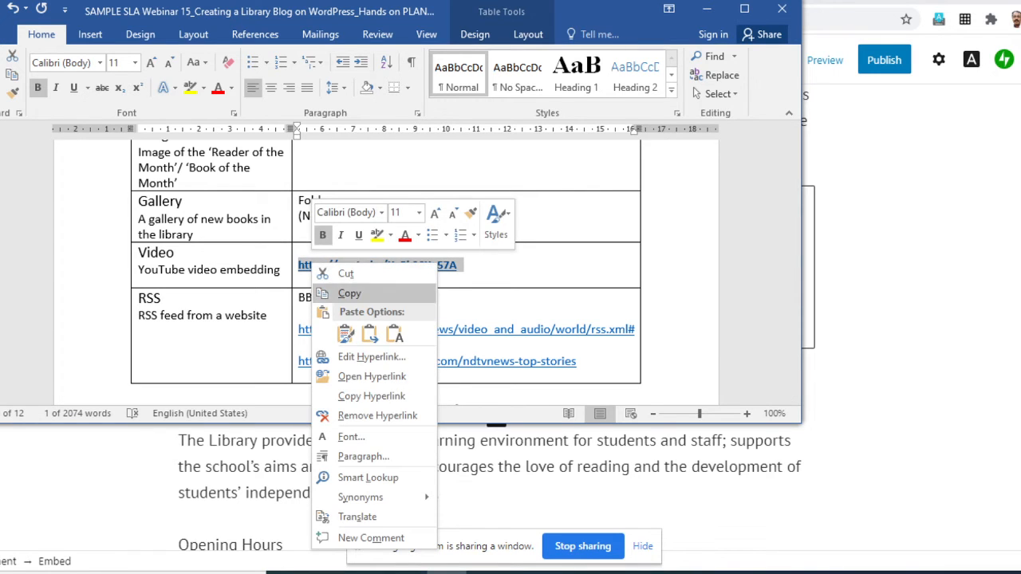
pyautogui.click(345, 289)
pyautogui.click(707, 8)
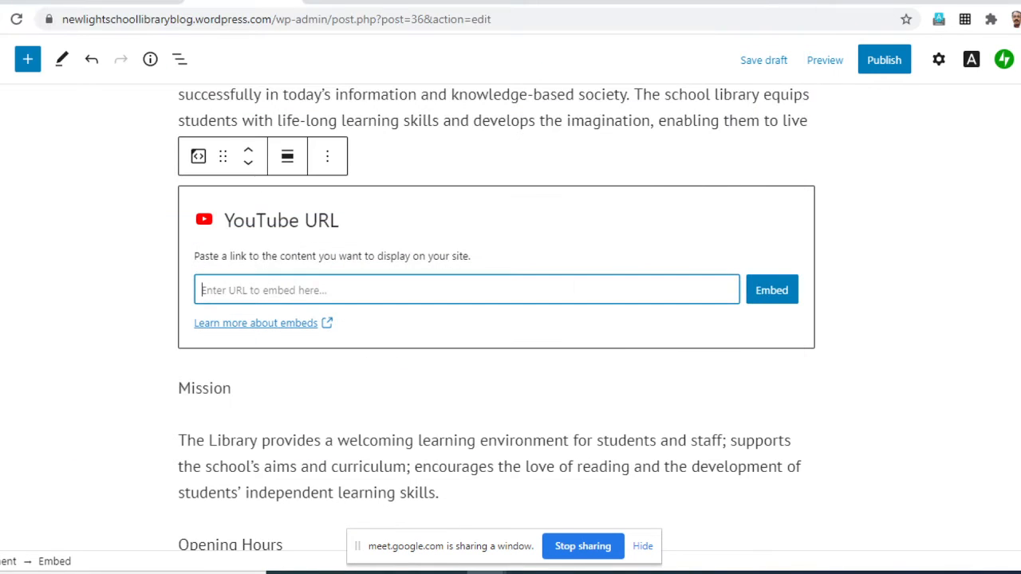
pyautogui.hotkey('ctrl', 'v')
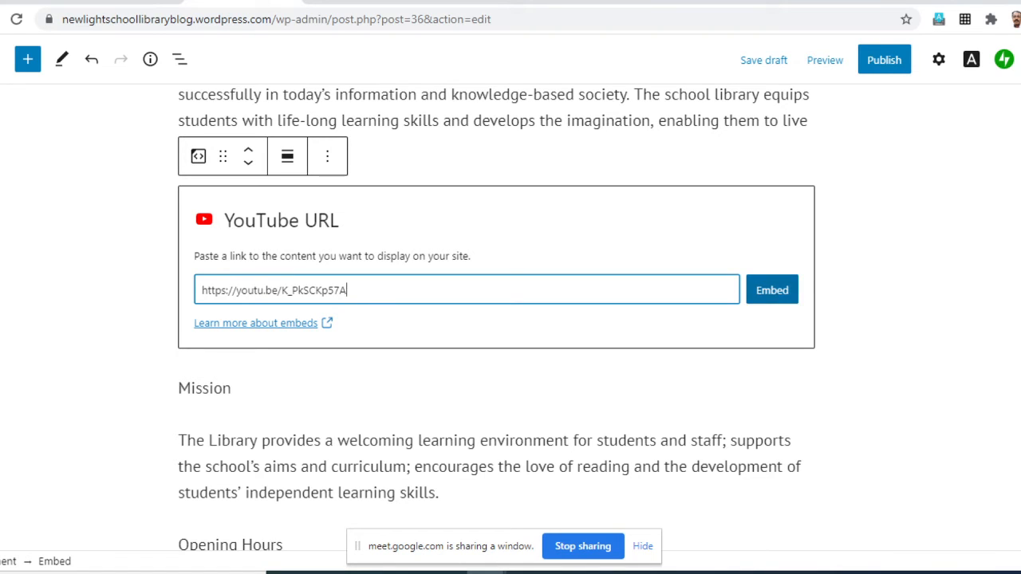
pyautogui.click(771, 291)
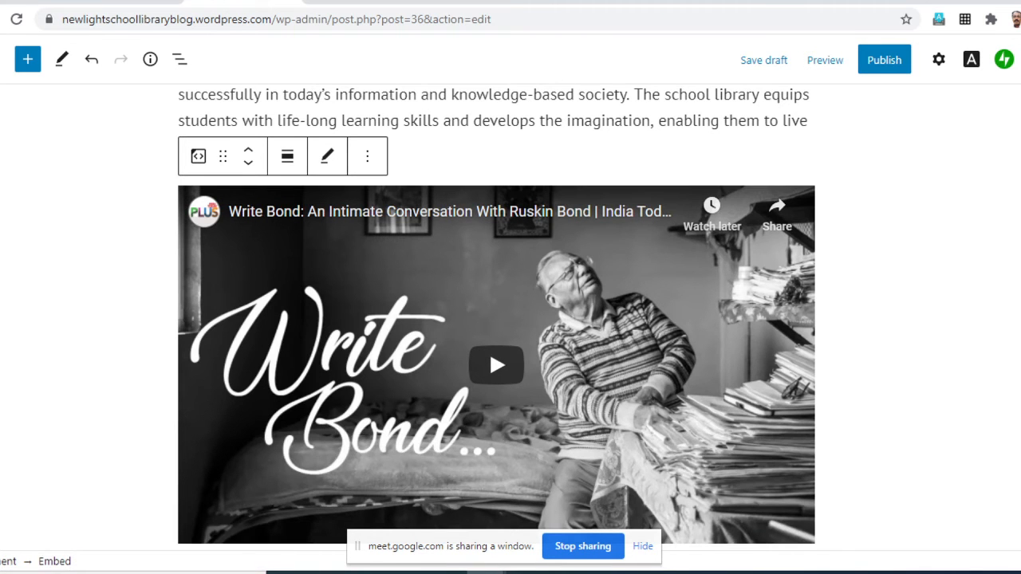
pyautogui.scroll(-3, 496, 319)
pyautogui.scroll(5, 496, 319)
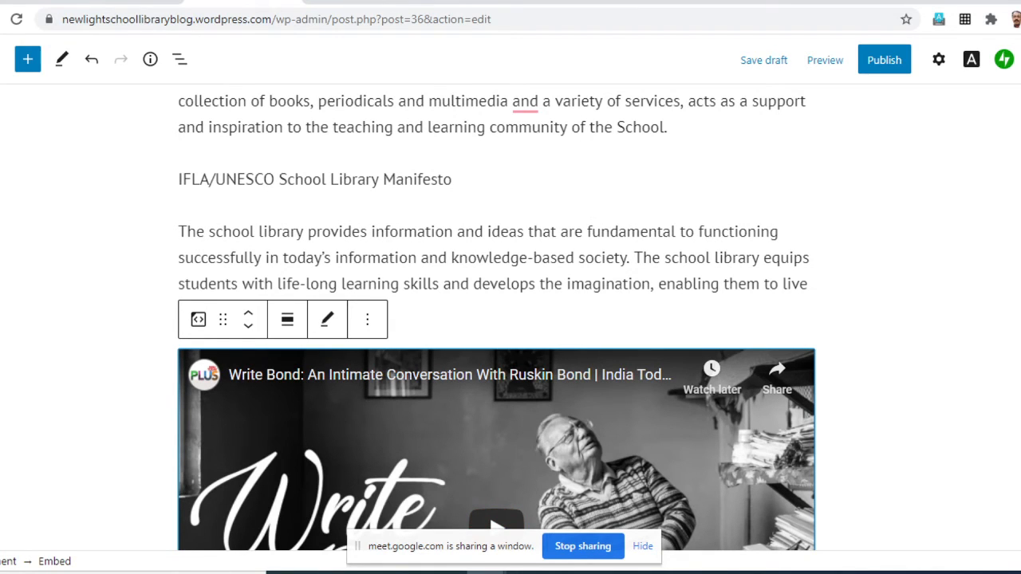
# - Examine the embedded video, its caption field and the placement of the page's text, photo and video
pyautogui.click(496, 335)
pyautogui.hotkey('ctrl', 'a')
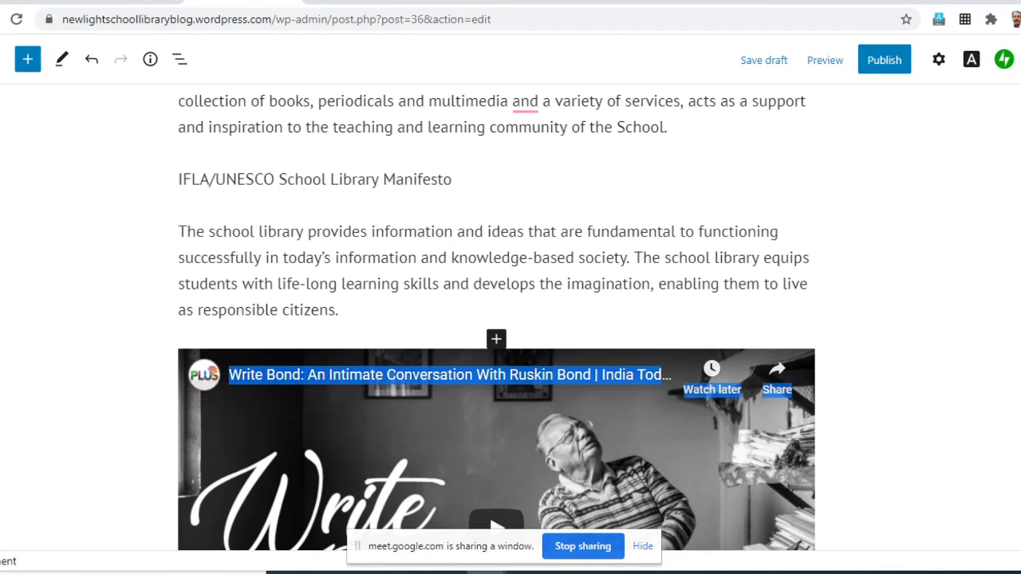
pyautogui.click(496, 446)
pyautogui.scroll(-5, 496, 319)
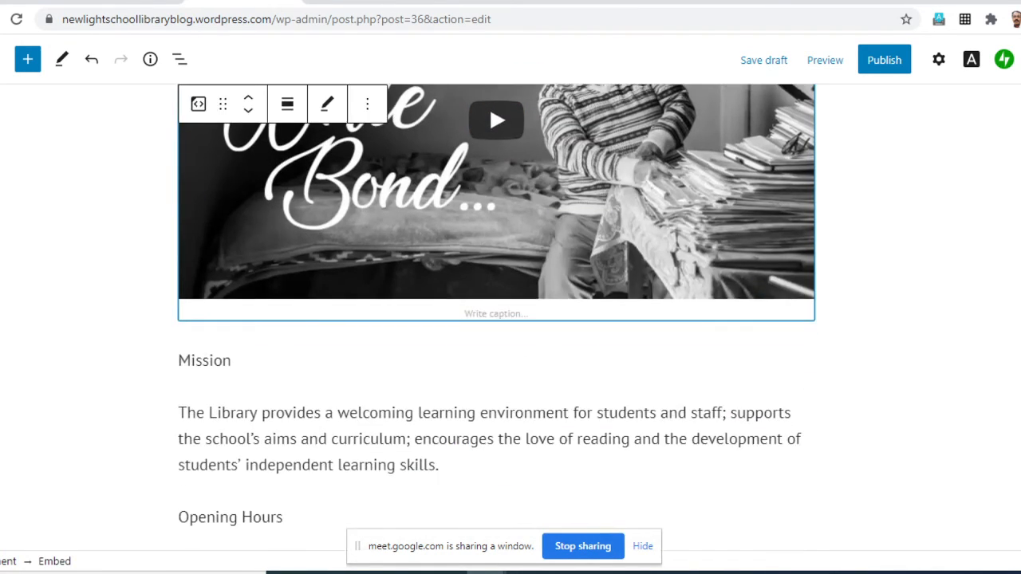
pyautogui.click(496, 314)
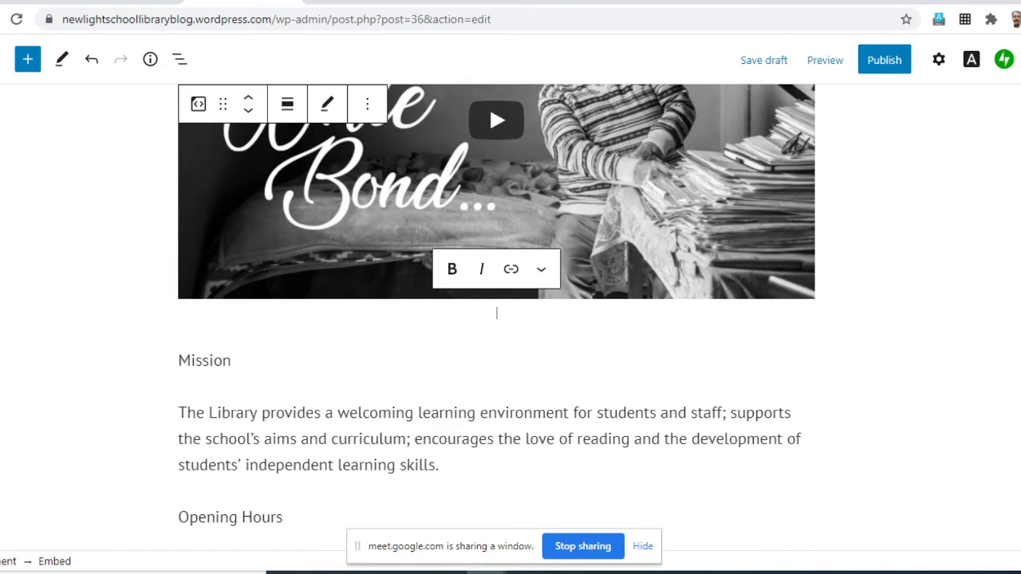
pyautogui.press('Return')
pyautogui.click(496, 314)
pyautogui.scroll(2, 496, 313)
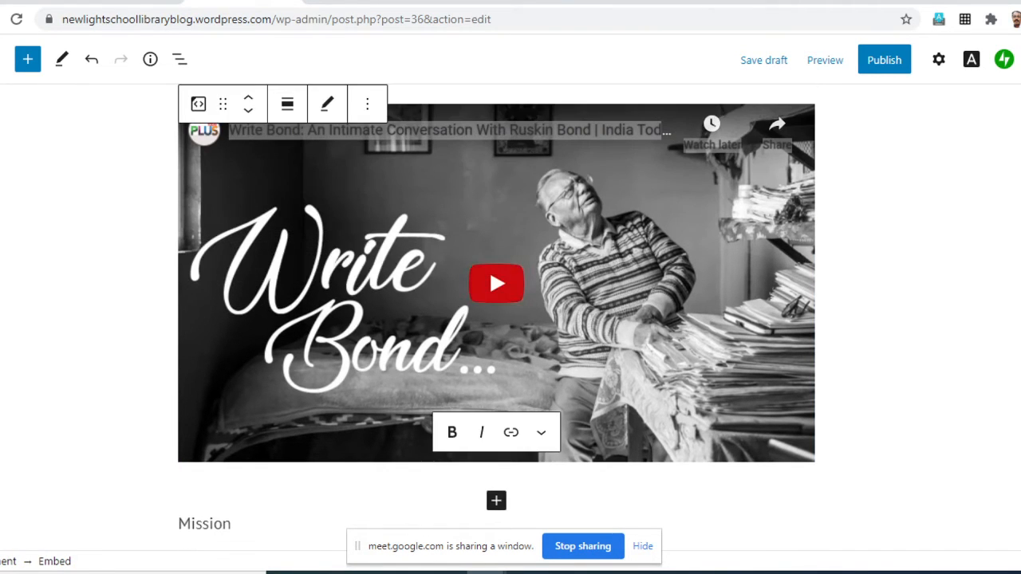
pyautogui.click(894, 335)
pyautogui.scroll(3, 497, 321)
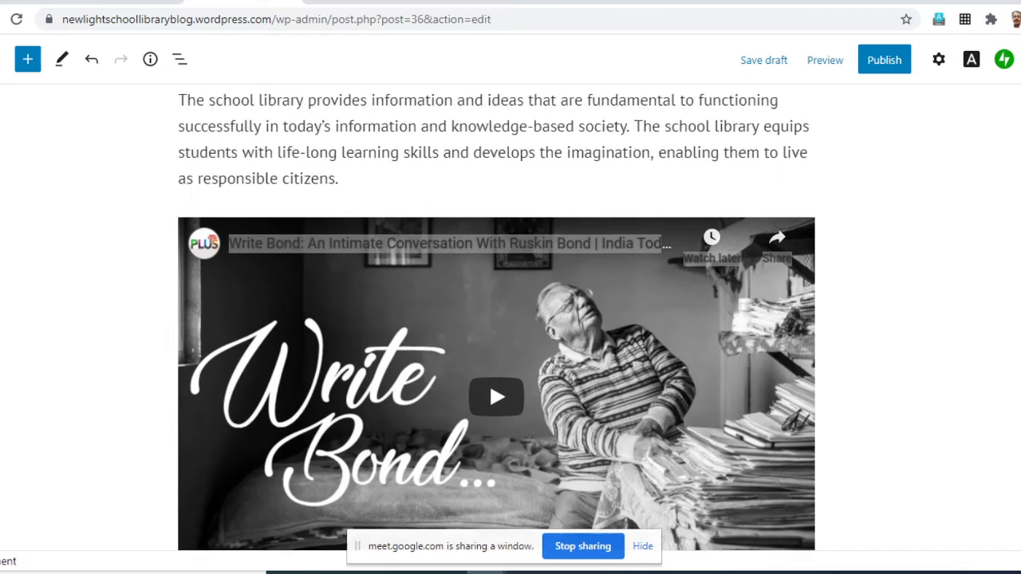
pyautogui.scroll(6, 497, 322)
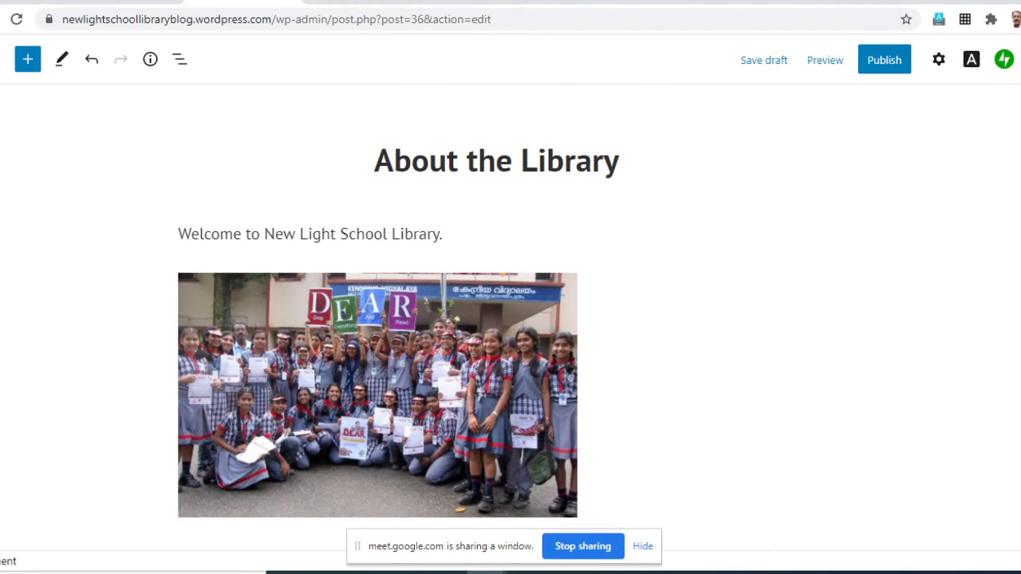
pyautogui.scroll(-9, 497, 318)
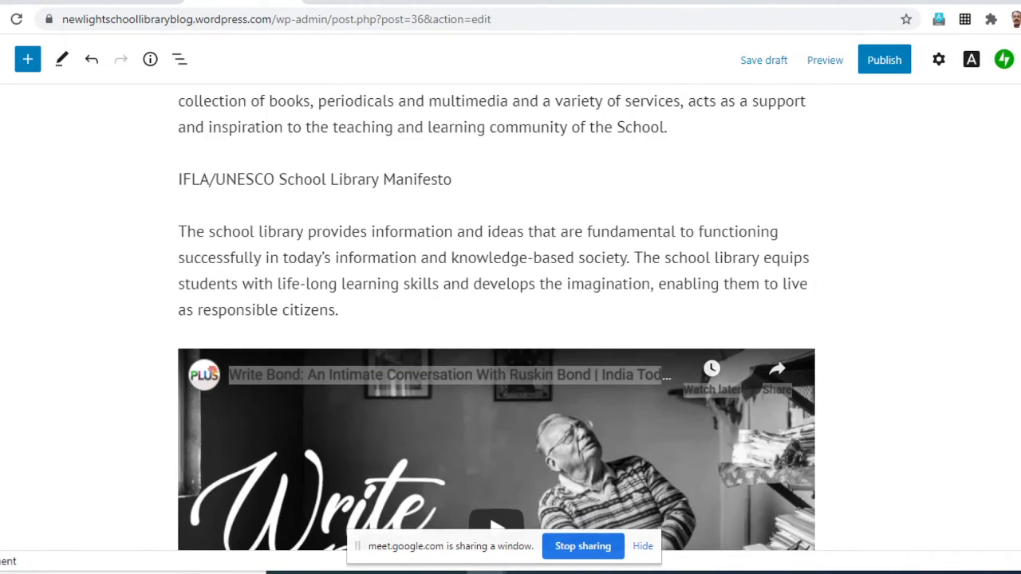
# - Show the link settings for the word "Library" in the Mission paragraph and dismiss them without adding a link
pyautogui.scroll(-15, 496, 311)
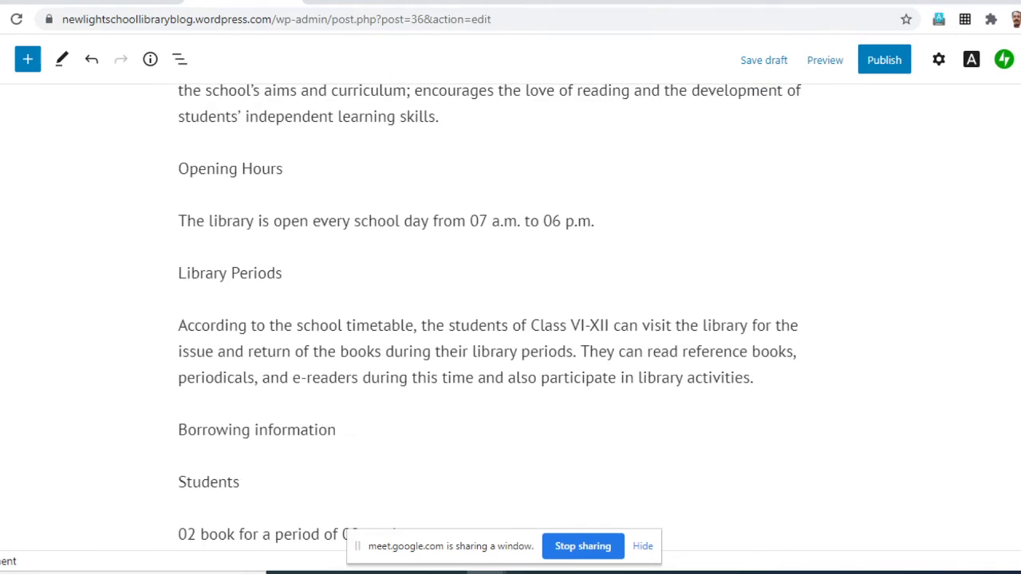
pyautogui.scroll(-7, 496, 311)
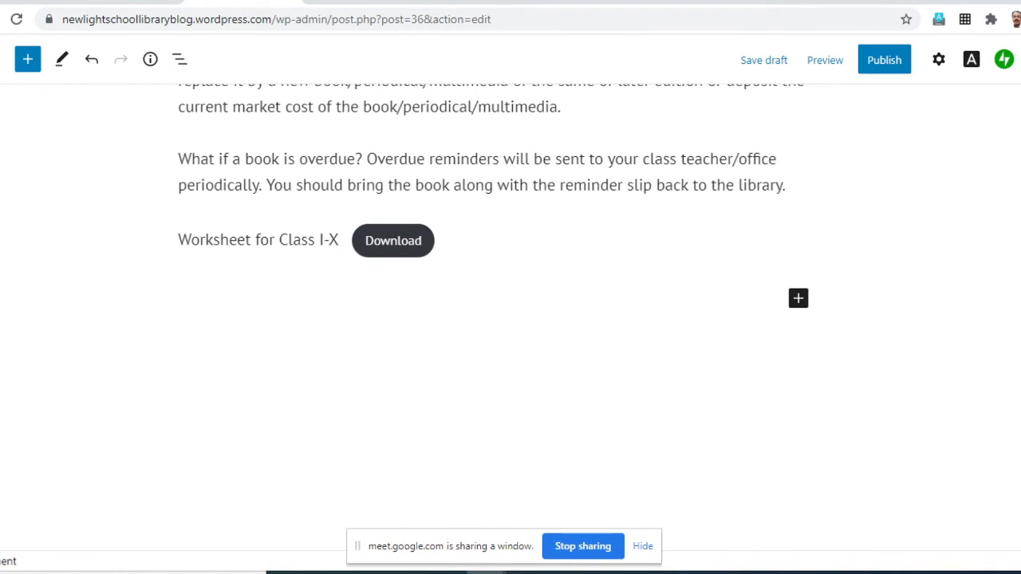
pyautogui.scroll(20, 497, 311)
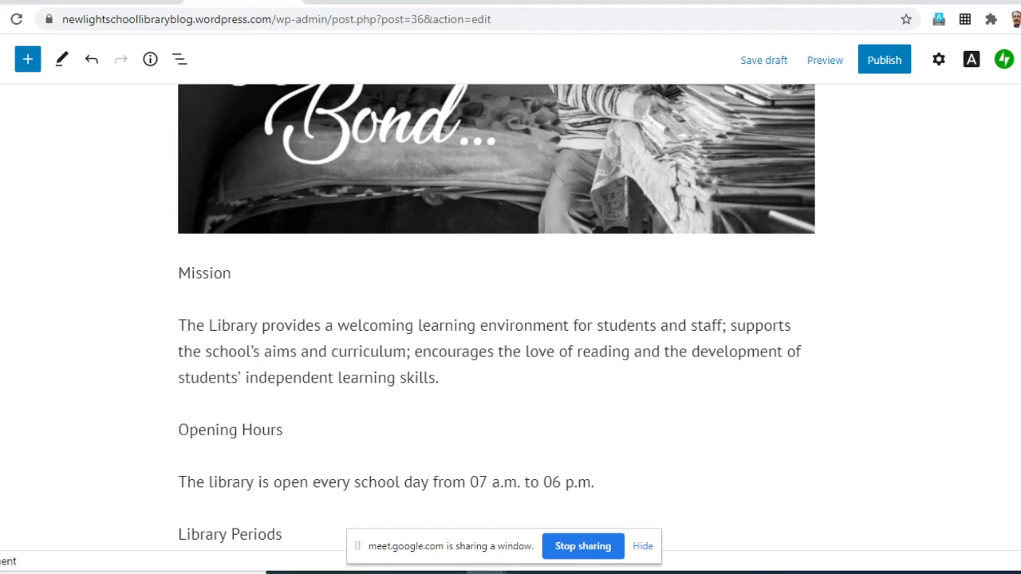
pyautogui.click(414, 326)
pyautogui.moveTo(414, 326); pyautogui.dragTo(338, 326)
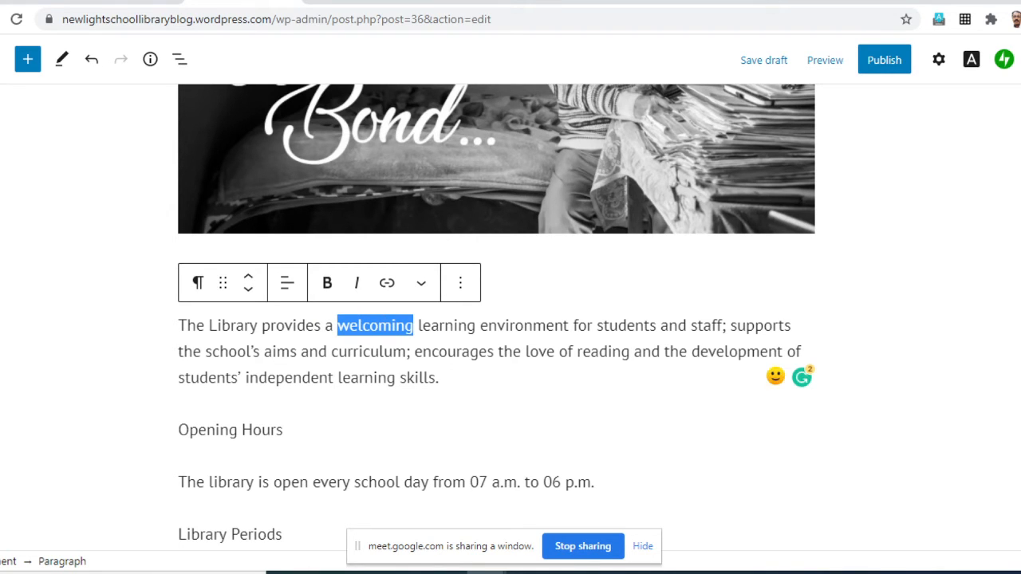
pyautogui.moveTo(258, 325); pyautogui.dragTo(209, 325)
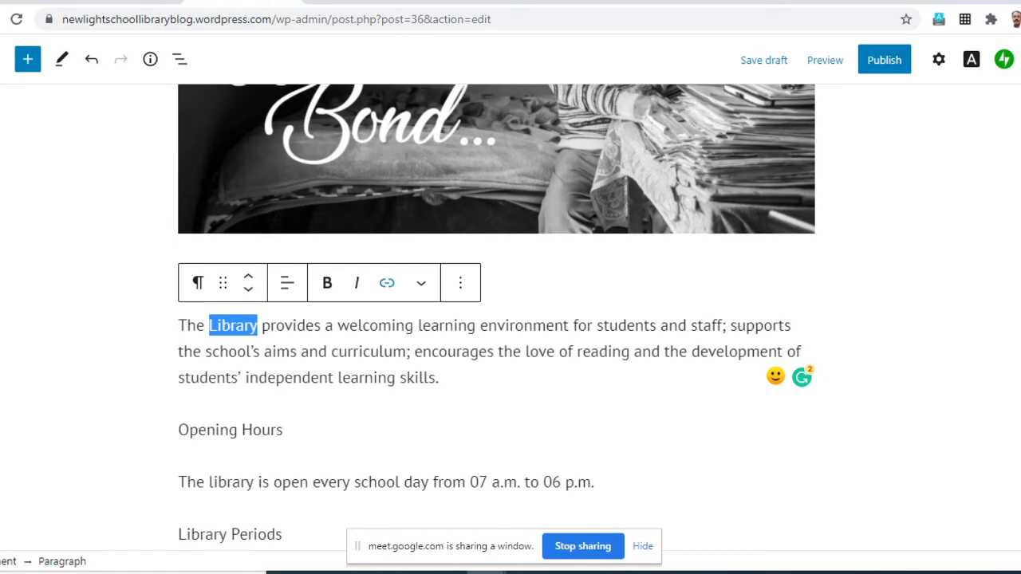
pyautogui.click(387, 283)
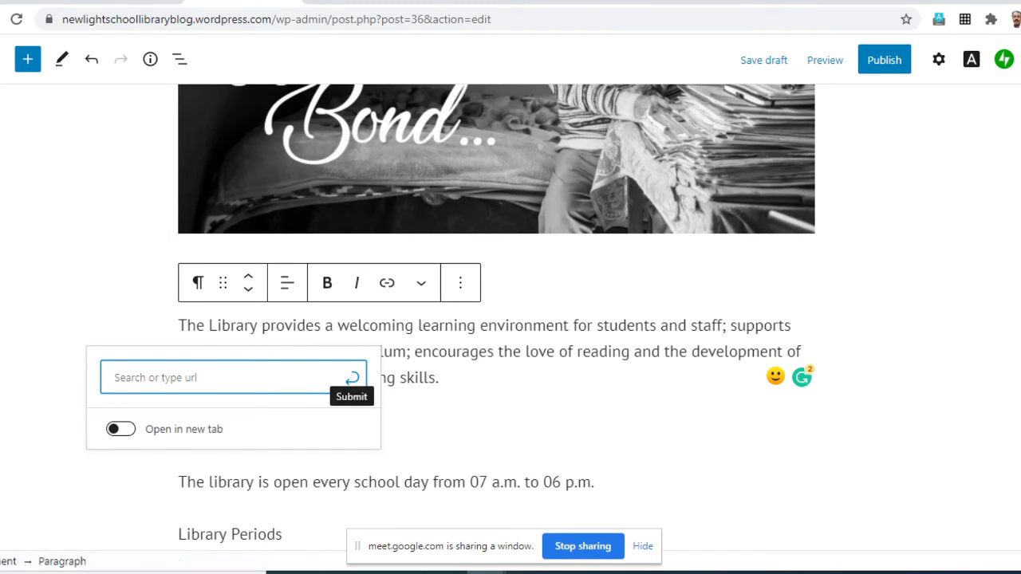
pyautogui.click(886, 320)
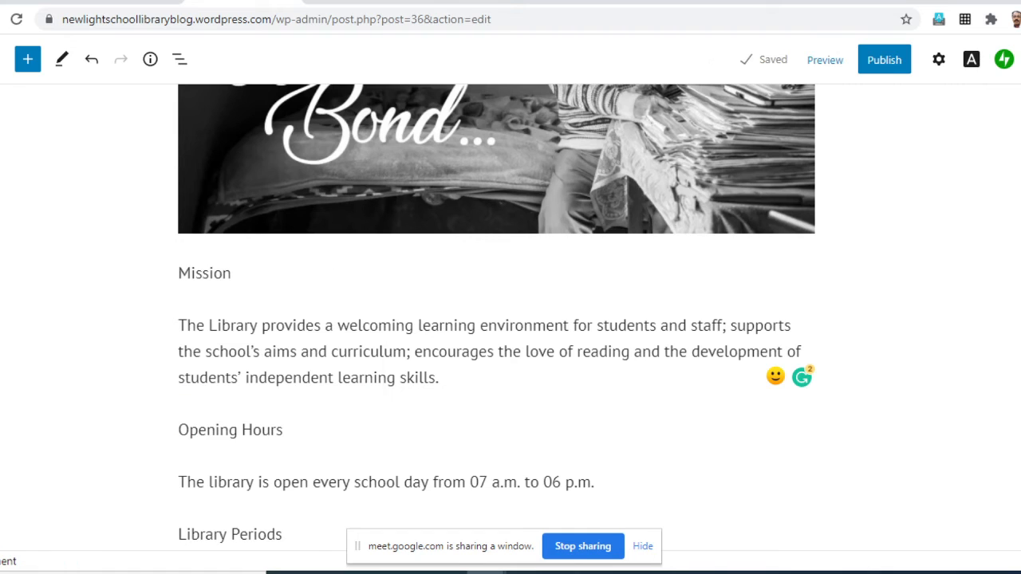
# - Select the word "welcoming" in the Mission paragraph, look through the block's additional options, and close them
pyautogui.moveTo(338, 325); pyautogui.dragTo(414, 326)
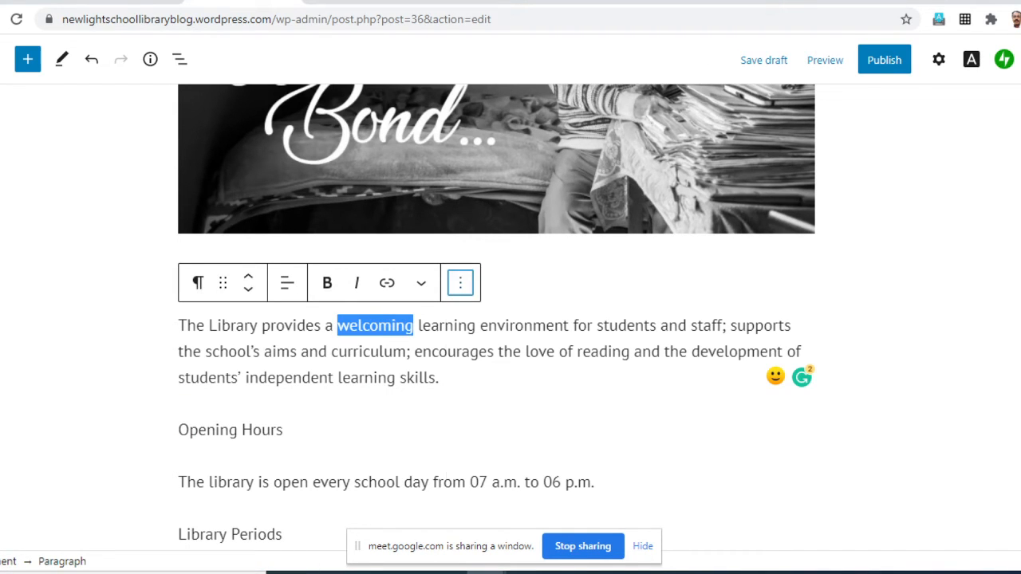
pyautogui.click(460, 282)
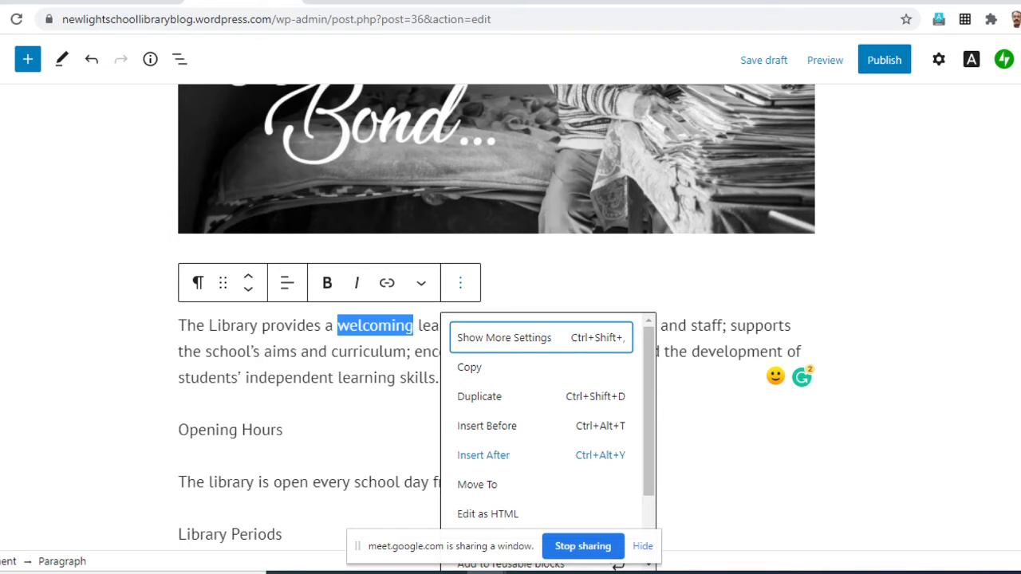
pyautogui.click(885, 359)
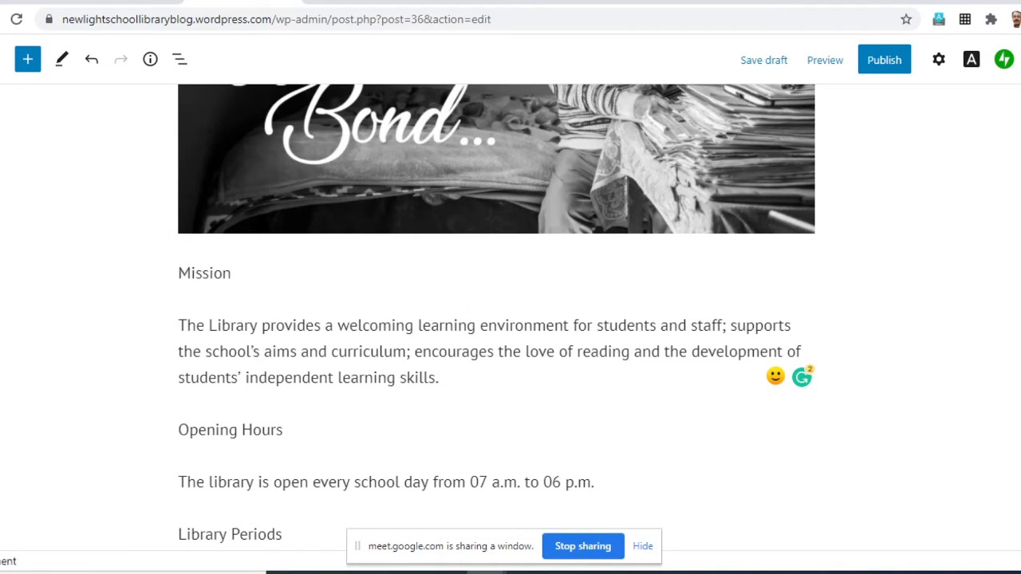
# - Preview the About the Library page in a new tab, review its text, photo and video, and return to the editor
pyautogui.scroll(15, 495, 319)
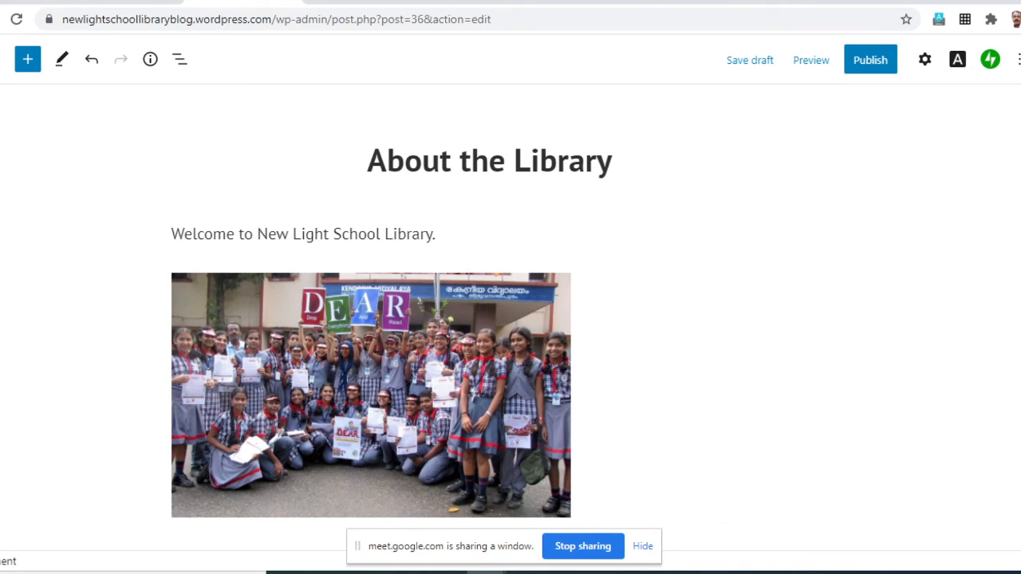
pyautogui.click(810, 60)
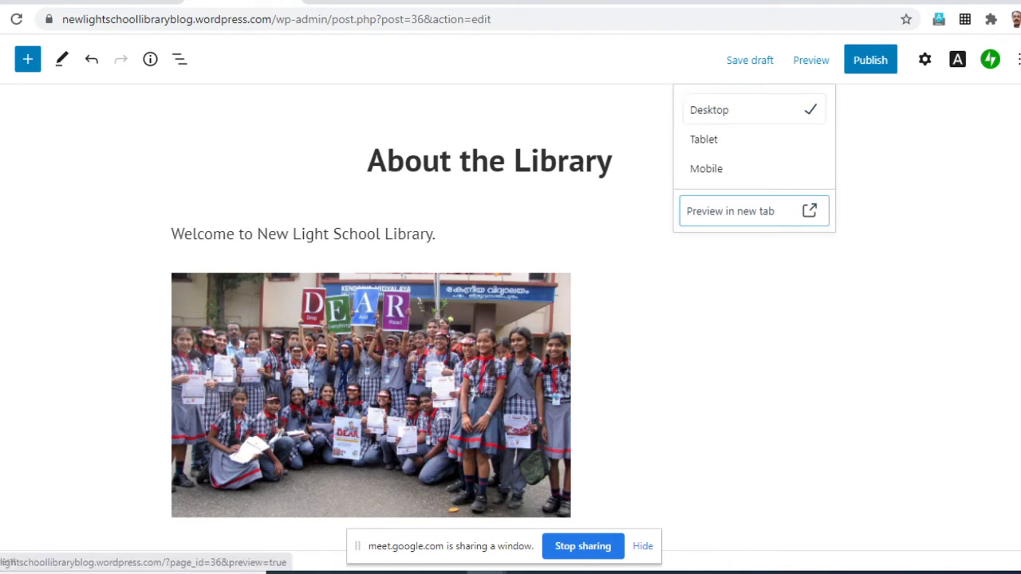
pyautogui.click(729, 210)
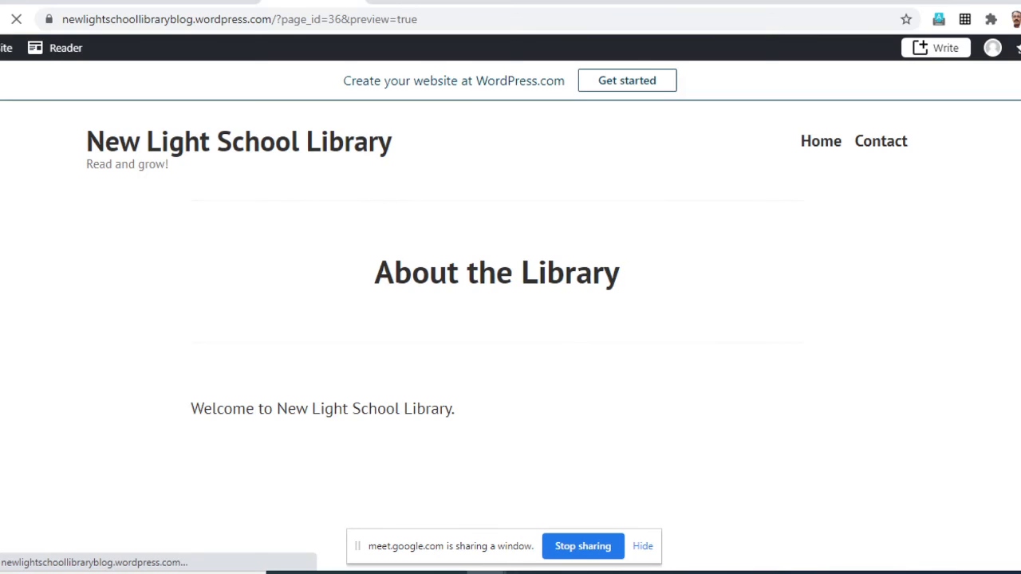
pyautogui.scroll(-3, 510, 319)
pyautogui.scroll(-10, 511, 319)
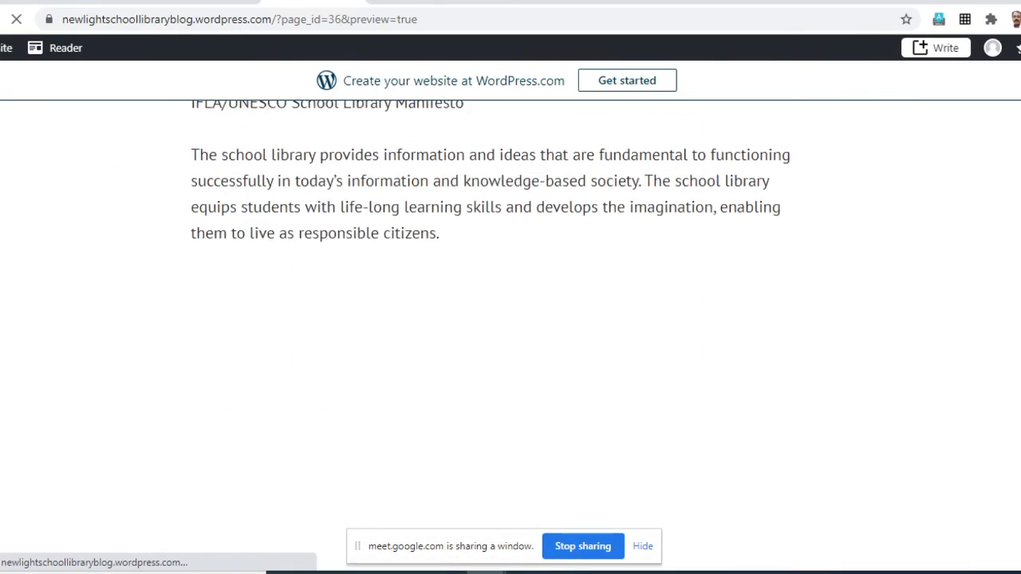
pyautogui.scroll(-4, 497, 335)
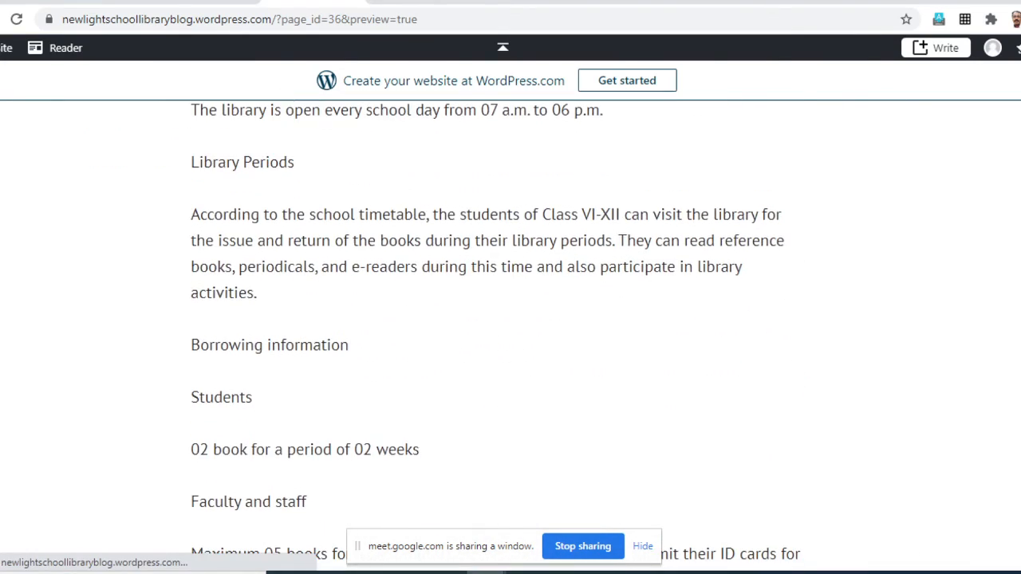
pyautogui.scroll(-5, 497, 335)
pyautogui.scroll(17, 497, 335)
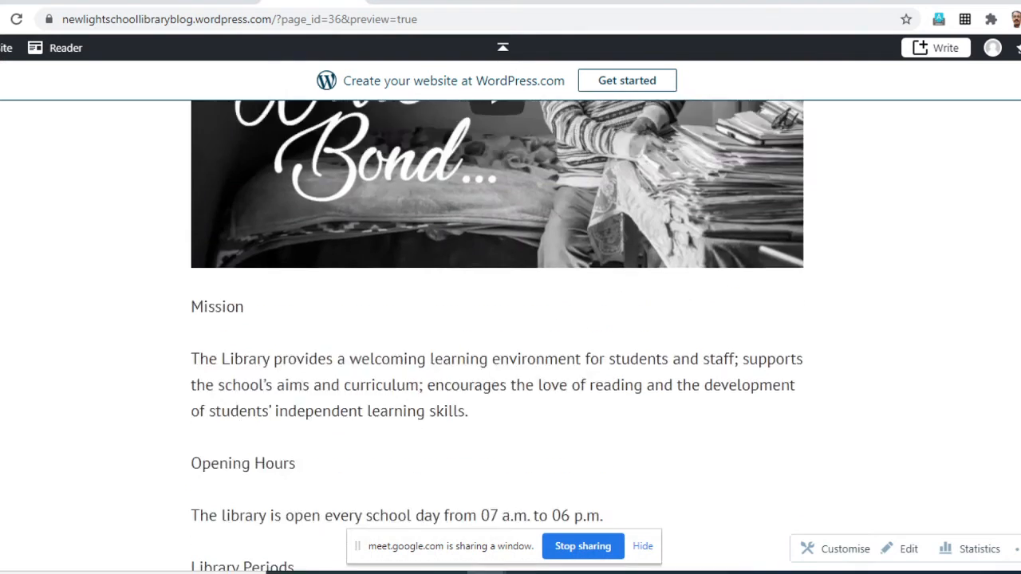
pyautogui.scroll(6, 497, 335)
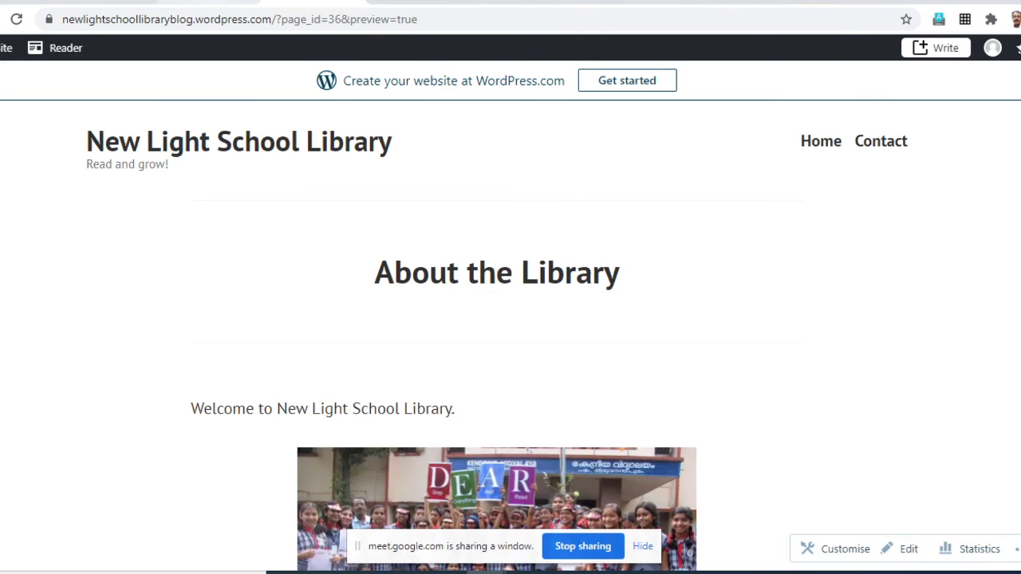
pyautogui.click(209, 2)
pyautogui.press('Escape')
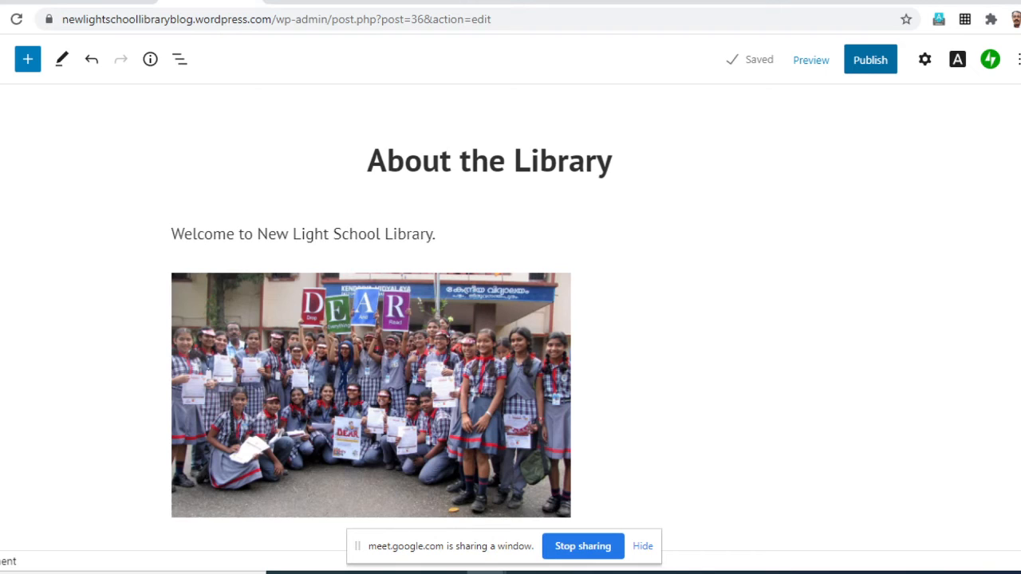
# - Review the visibility and publish date options, and publish the About the Library page immediately with Public visibility
pyautogui.click(871, 59)
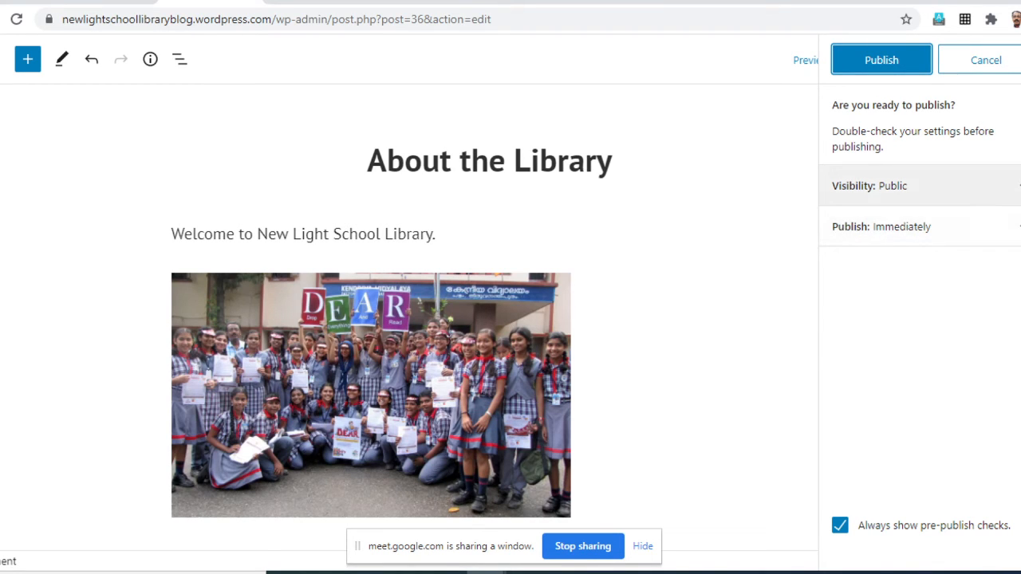
pyautogui.click(870, 185)
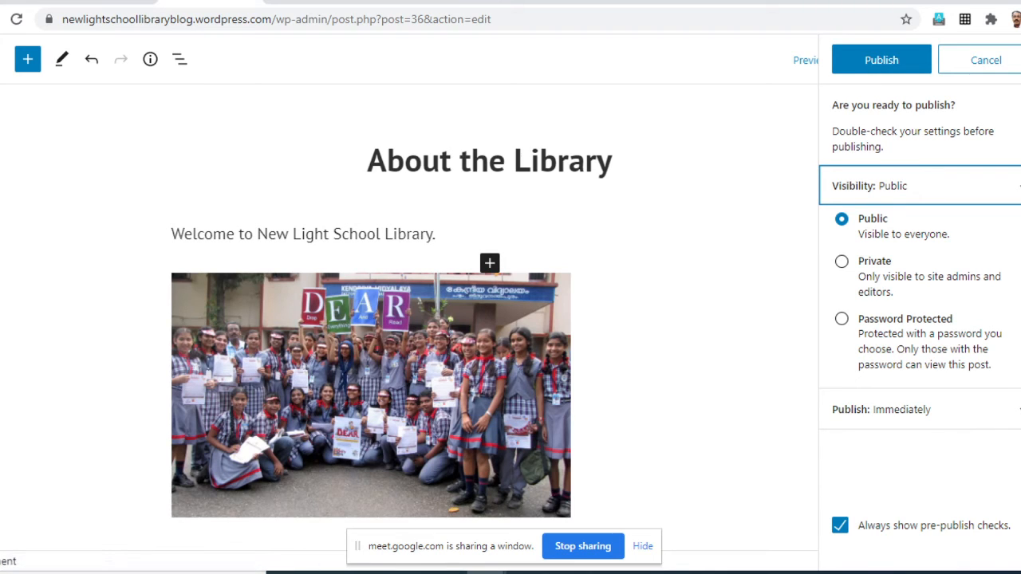
pyautogui.click(414, 351)
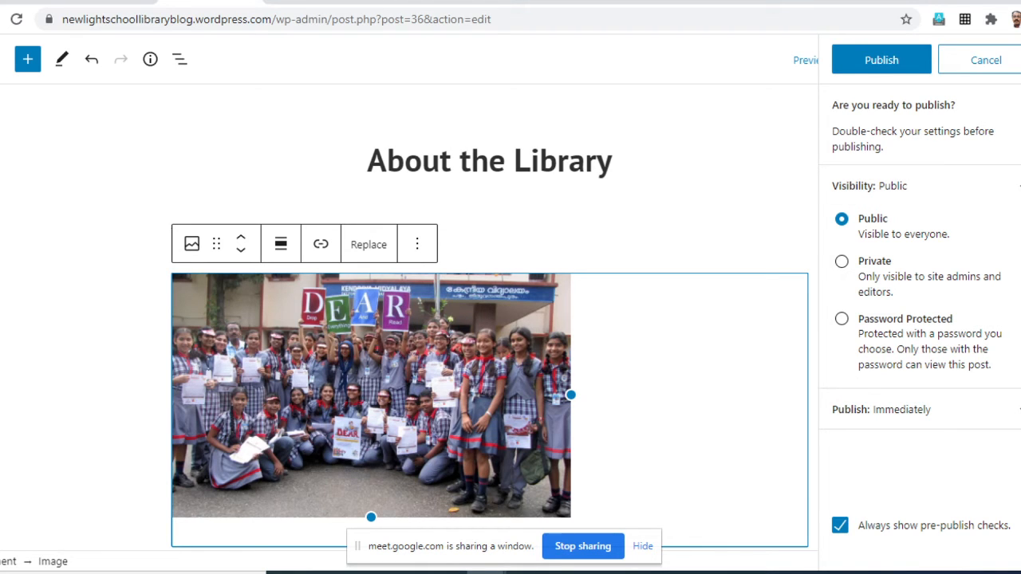
pyautogui.click(902, 410)
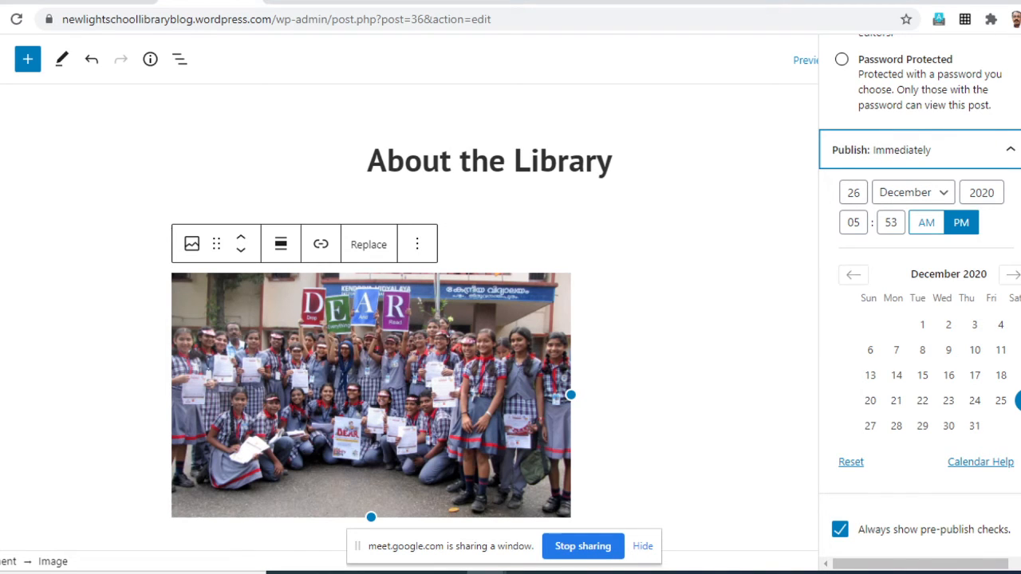
pyautogui.scroll(3, 920, 303)
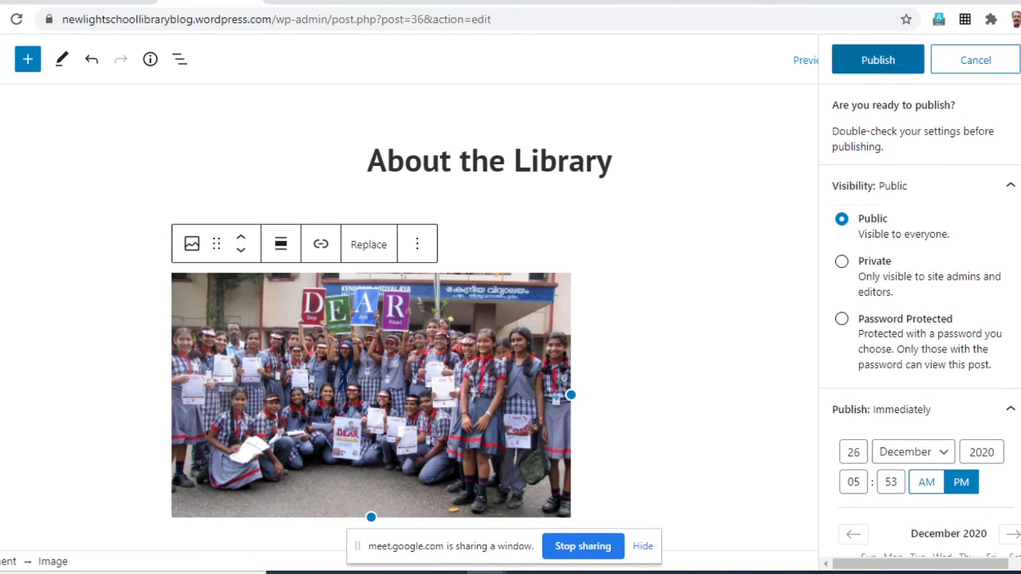
pyautogui.click(877, 60)
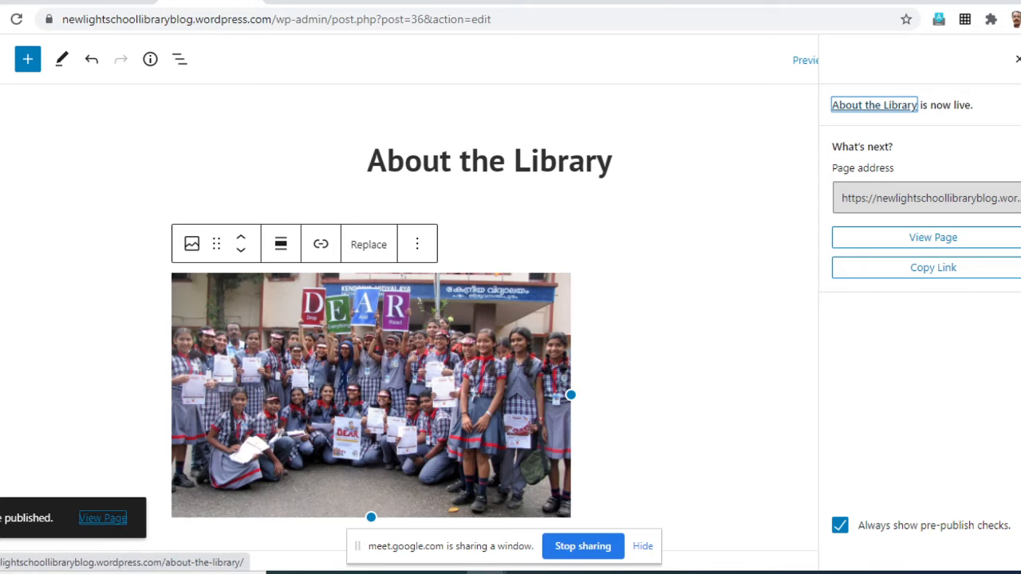
# - View the published About the Library page on the live site and look over its content
pyautogui.click(103, 519)
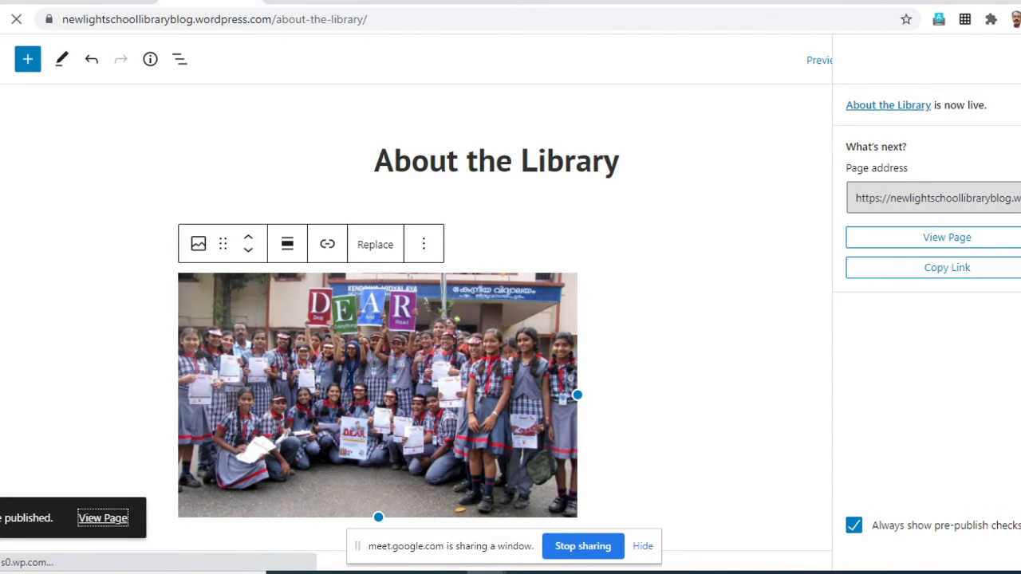
pyautogui.scroll(-10, 511, 319)
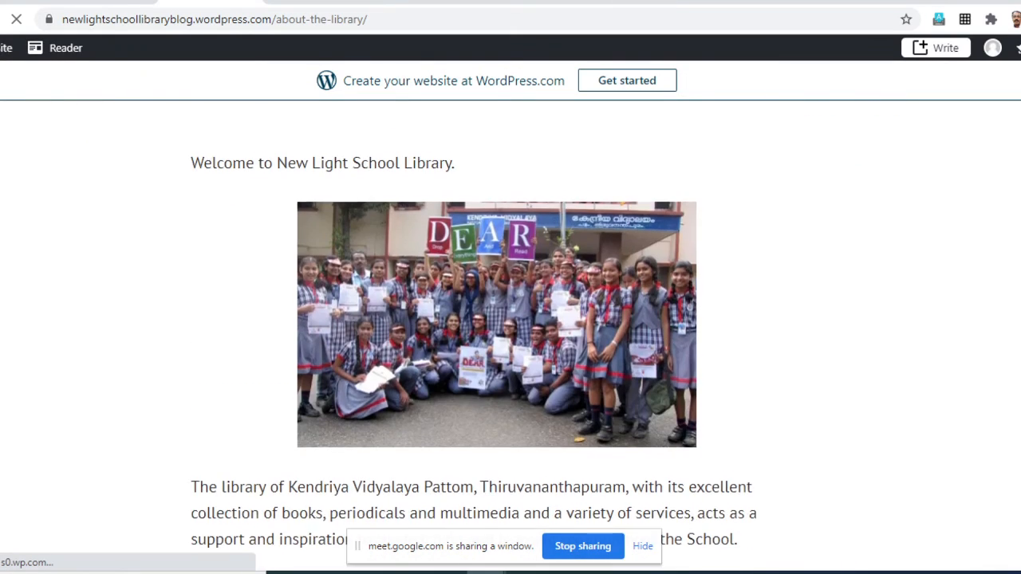
pyautogui.scroll(-5, 511, 319)
pyautogui.scroll(10, 511, 319)
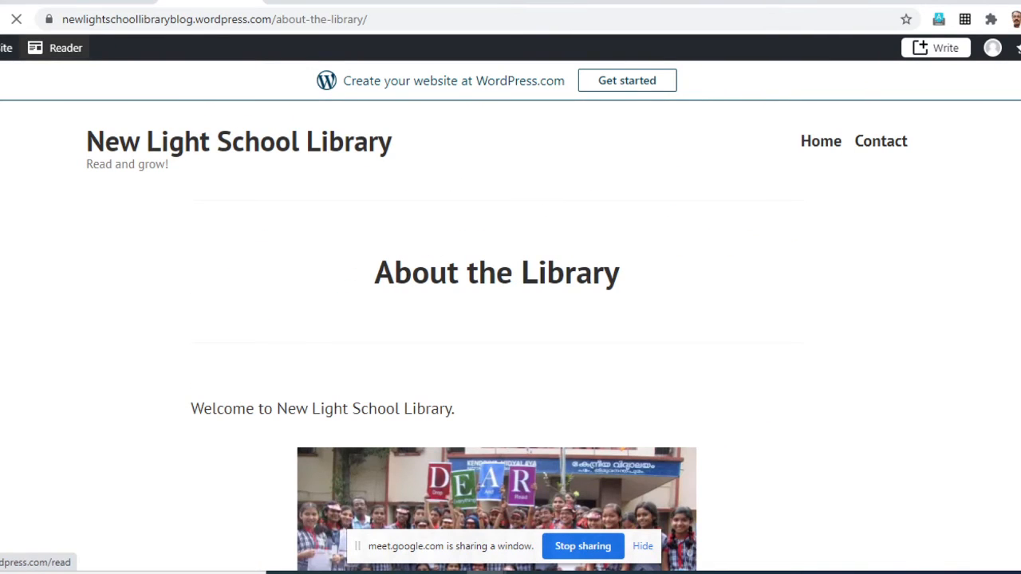
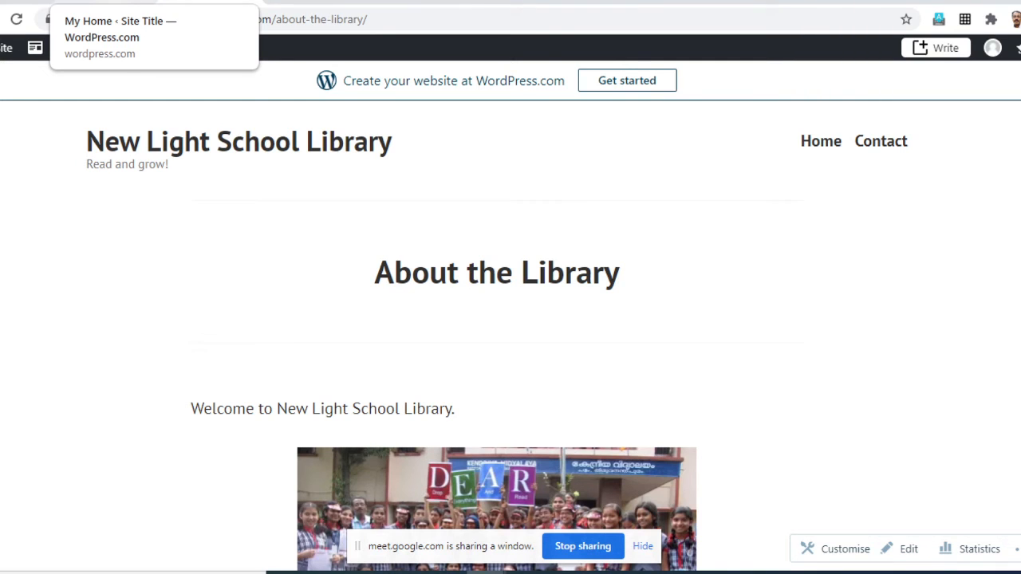
# - Return to the site's My Home dashboard and look over its setup, statistics, quick links and help sections
pyautogui.click(104, 1)
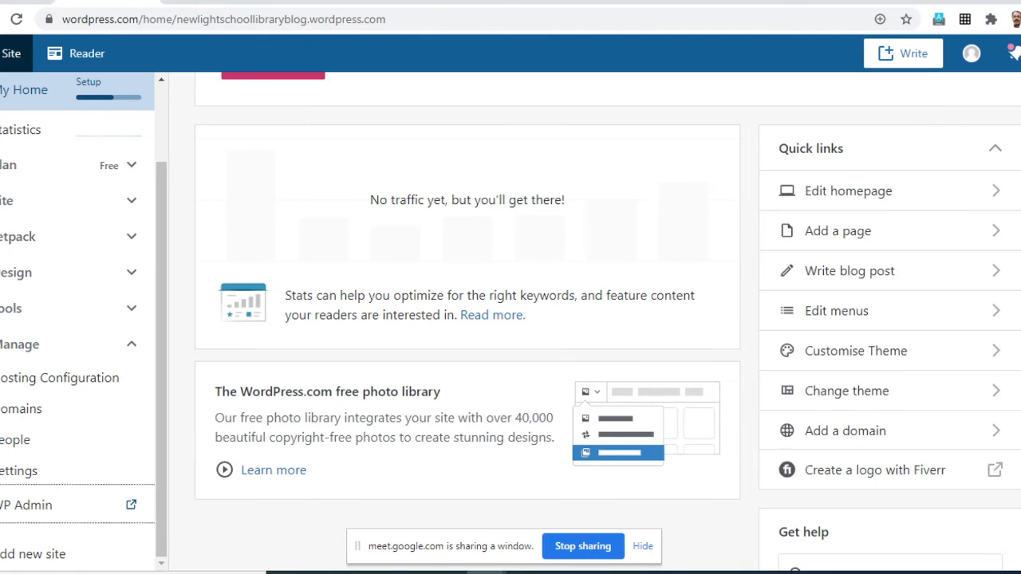
pyautogui.scroll(3, 467, 319)
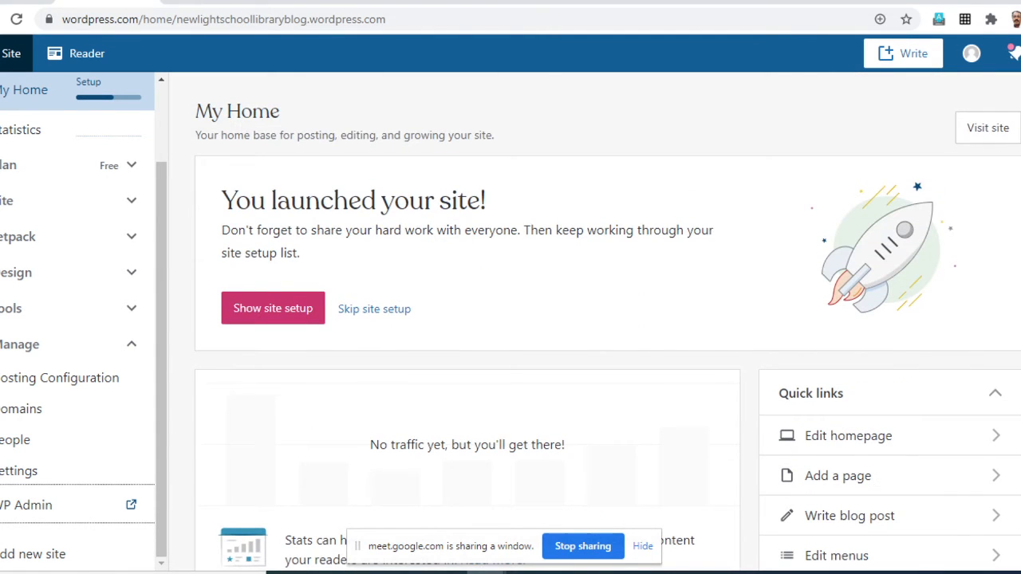
pyautogui.scroll(-2, 72, 345)
pyautogui.scroll(-2, 72, 345)
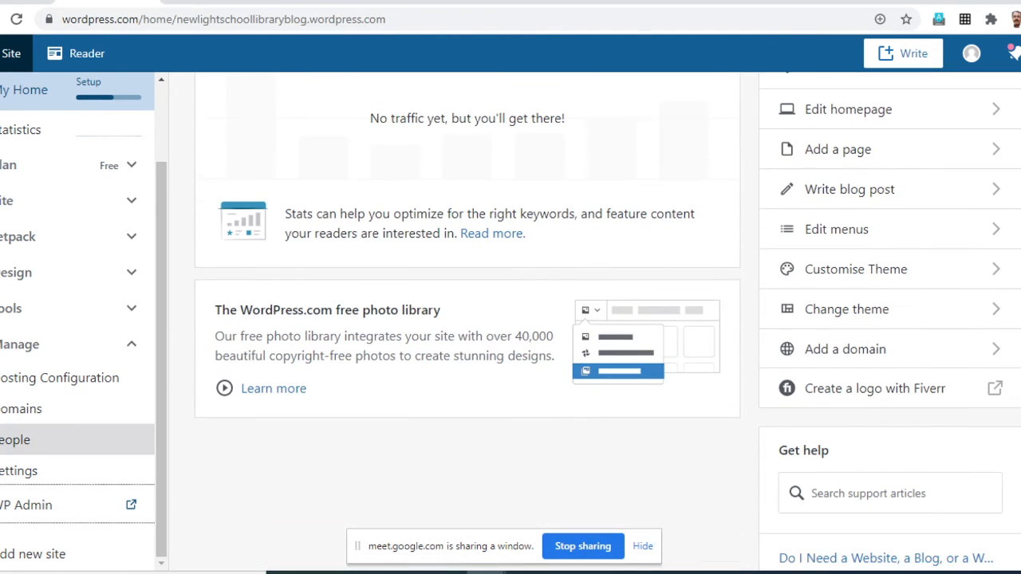
pyautogui.scroll(-2, 72, 408)
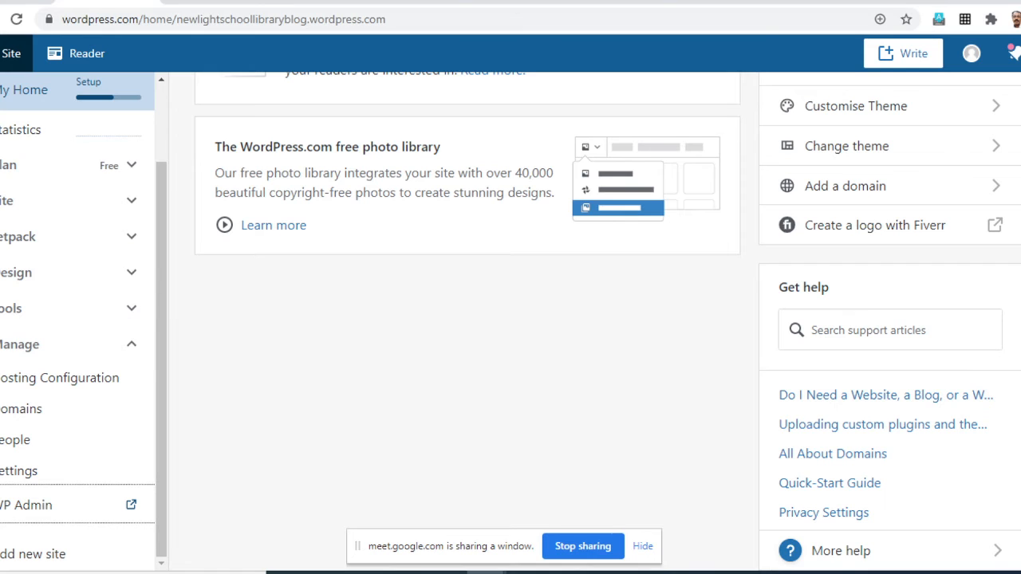
pyautogui.scroll(-2, 48, 319)
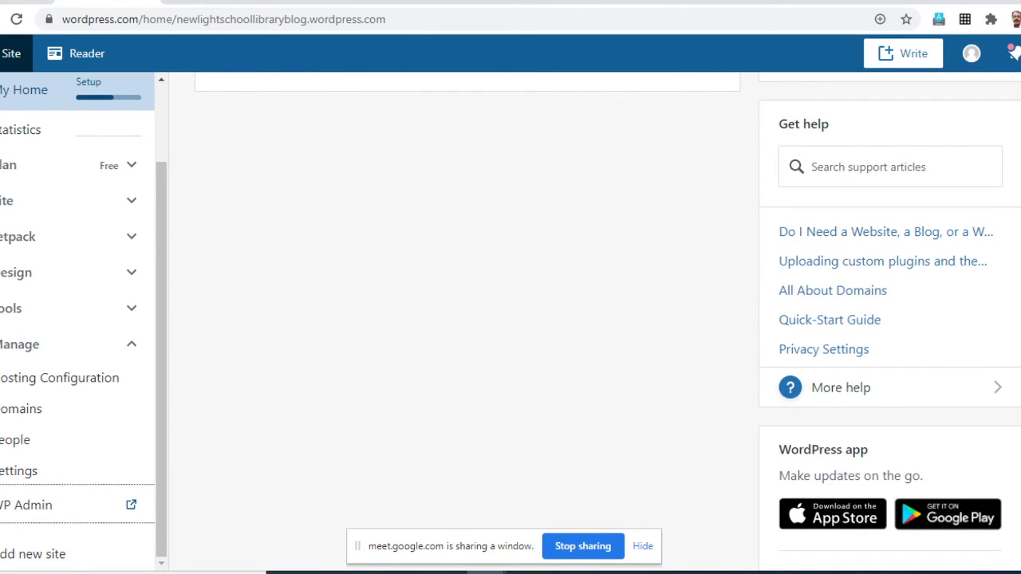
pyautogui.click(13, 53)
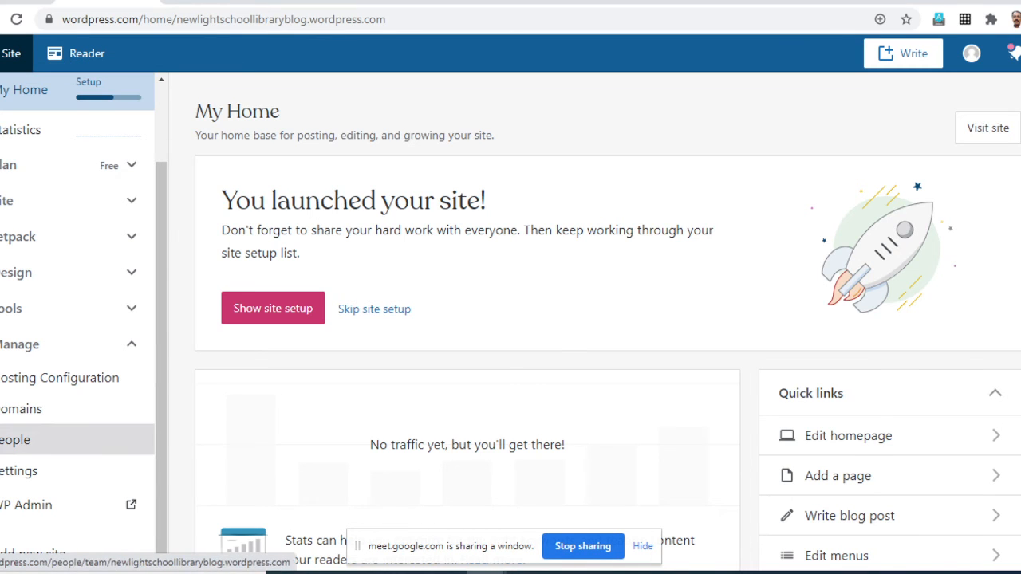
pyautogui.scroll(-2, 510, 319)
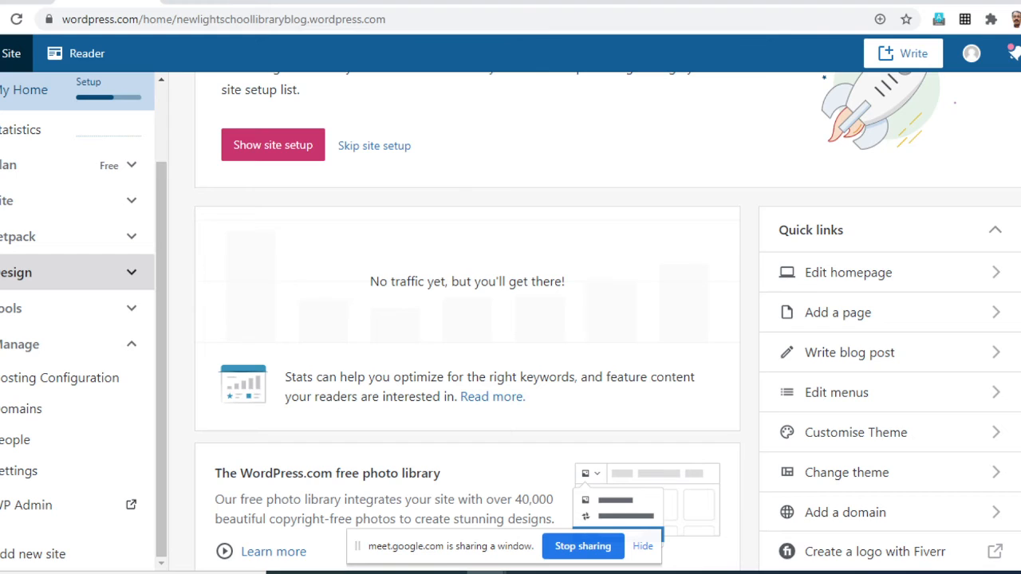
# - Open the site's Themes page from the Design section and browse the recommended themes
pyautogui.click(80, 272)
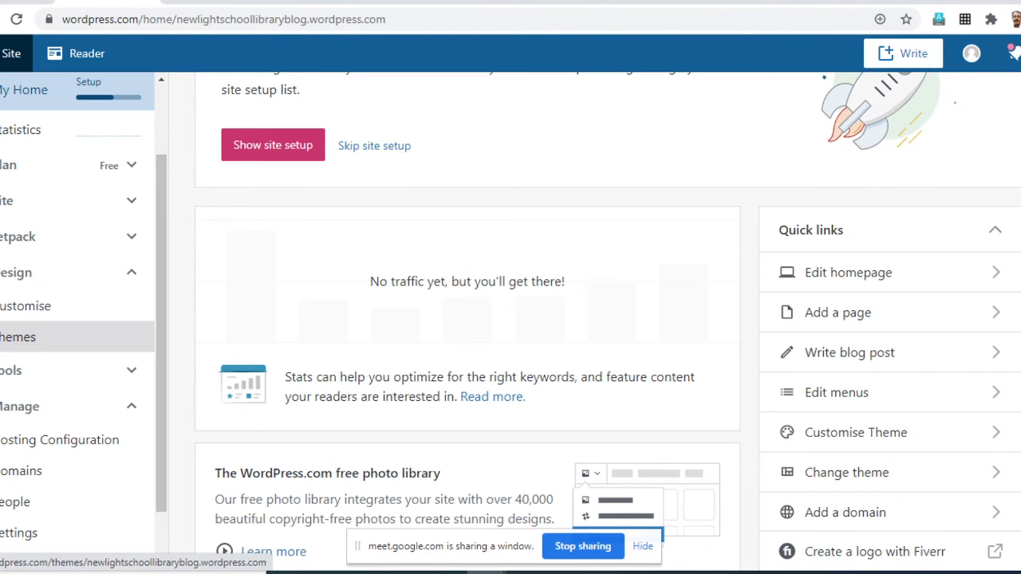
pyautogui.click(23, 336)
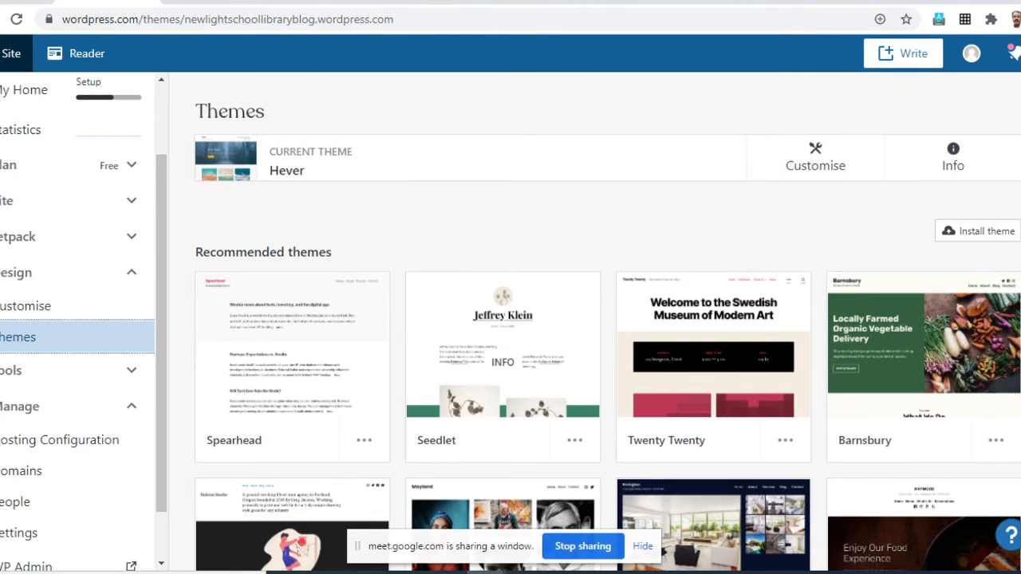
pyautogui.scroll(-5, 714, 354)
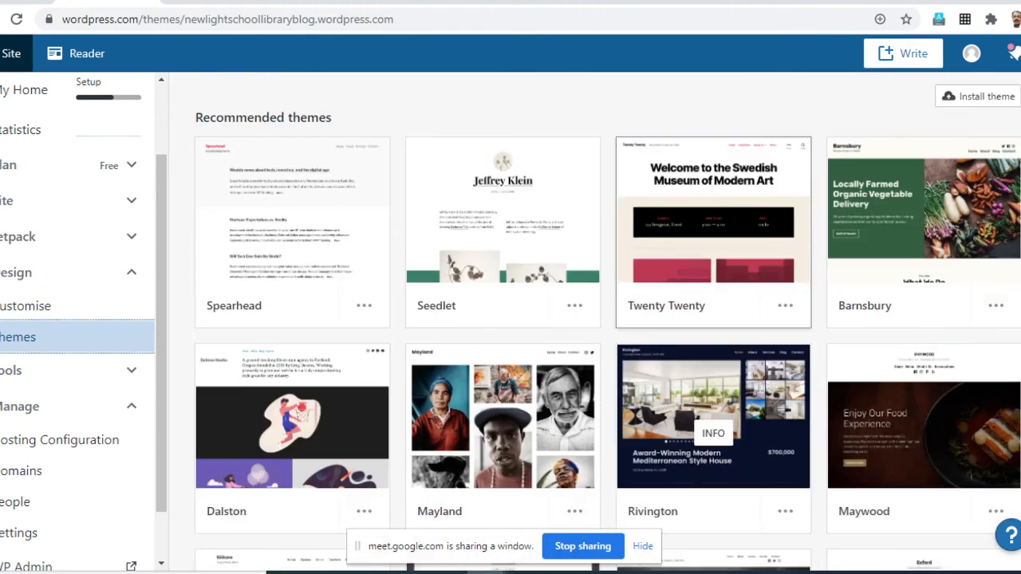
pyautogui.scroll(-4, 606, 319)
pyautogui.scroll(-1, 714, 160)
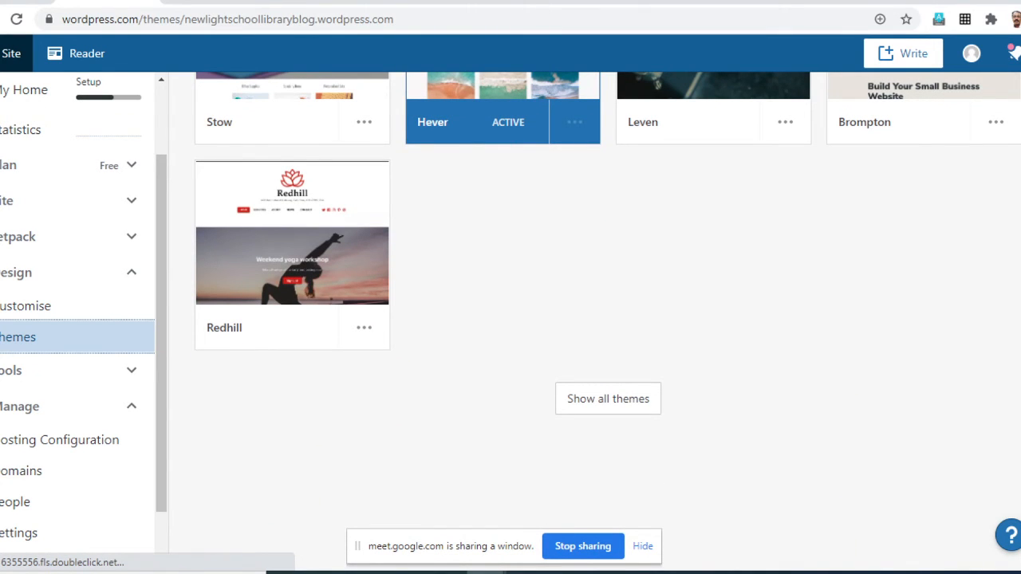
pyautogui.scroll(15, 608, 319)
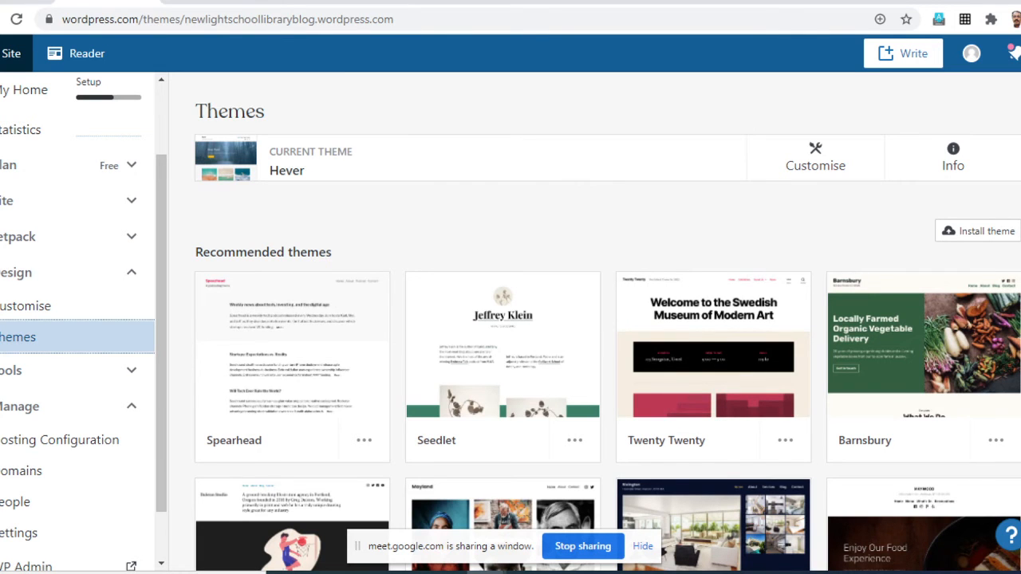
pyautogui.scroll(-15, 714, 361)
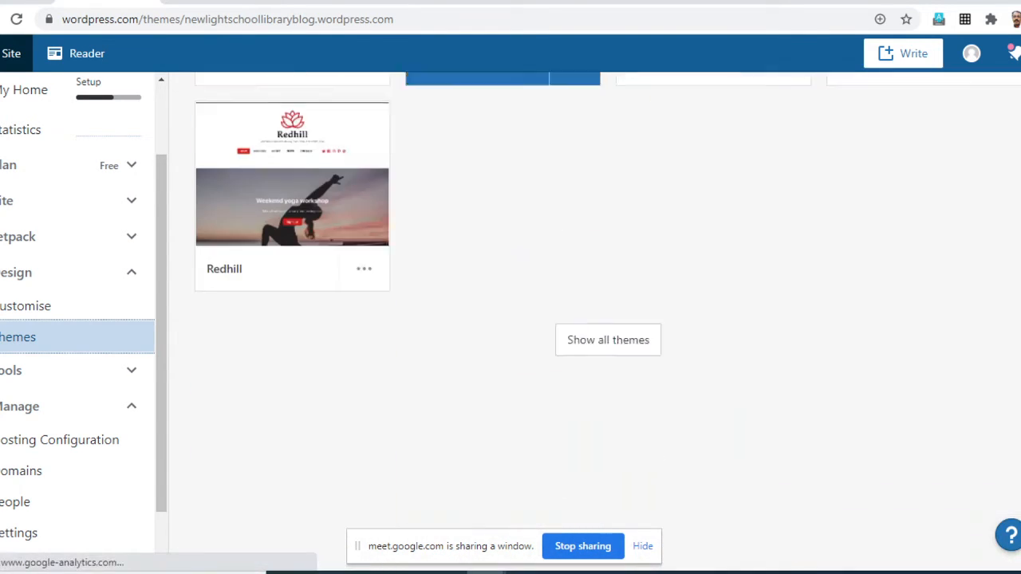
pyautogui.scroll(5, 608, 319)
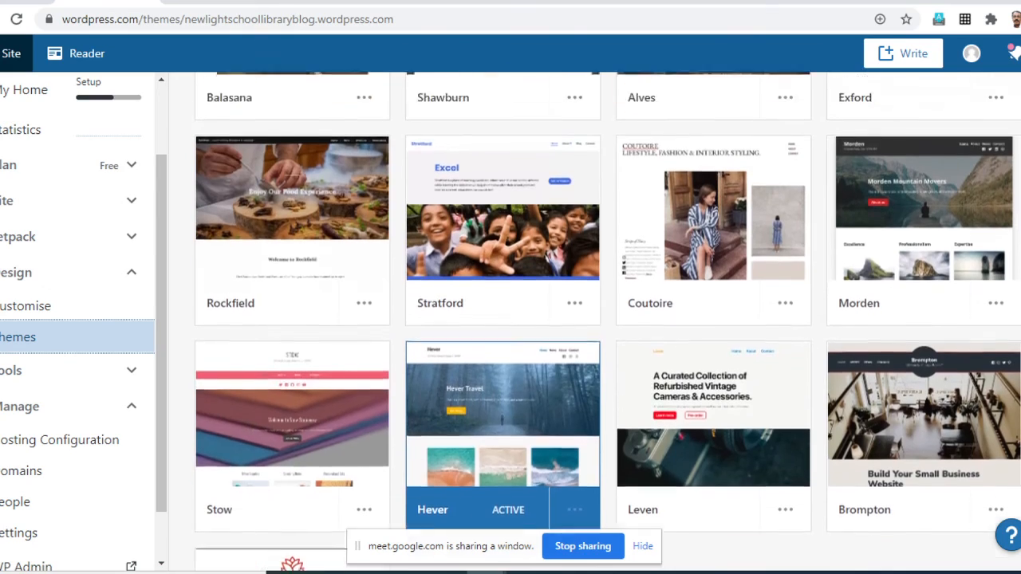
pyautogui.scroll(10, 608, 319)
pyautogui.scroll(-6, 608, 319)
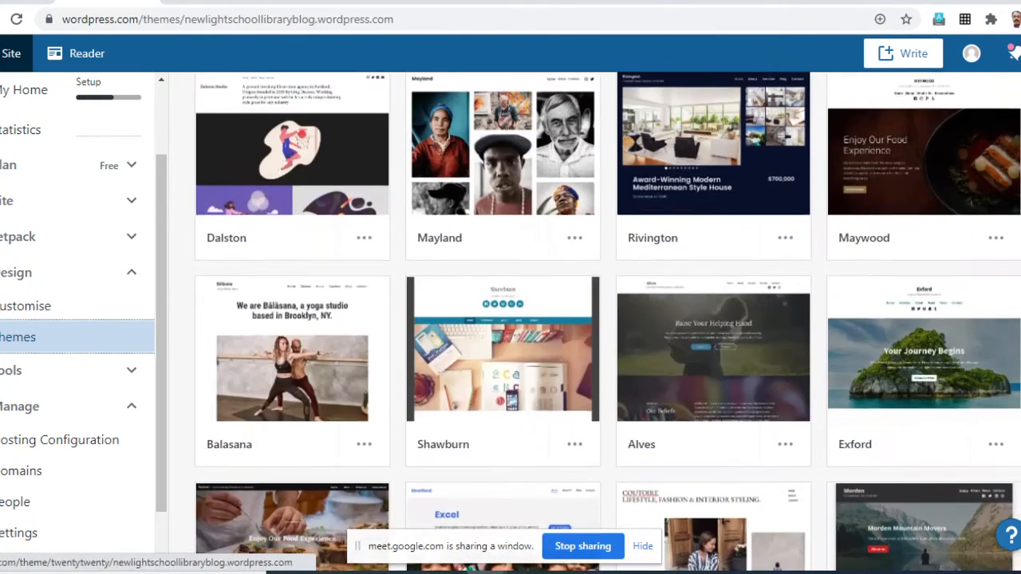
pyautogui.scroll(-8, 608, 319)
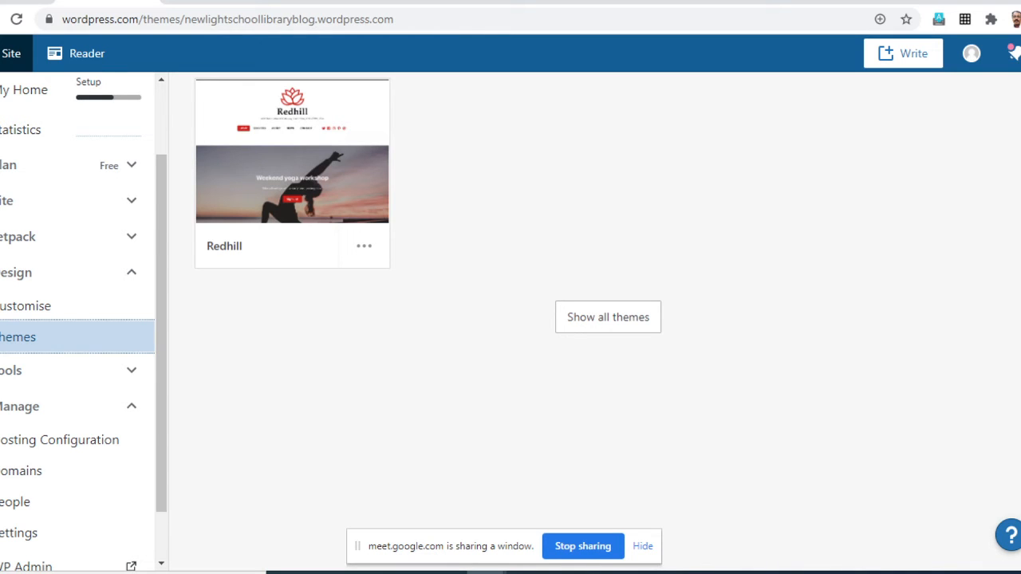
# - Show all themes, limit the advanced themes to Free, and browse the available designs
pyautogui.click(608, 317)
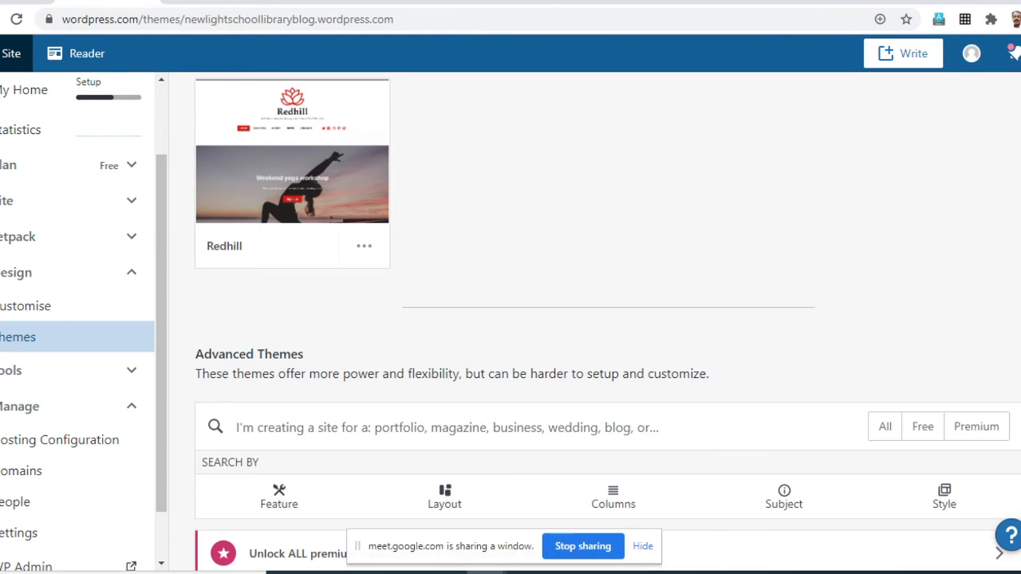
pyautogui.scroll(-4, 608, 319)
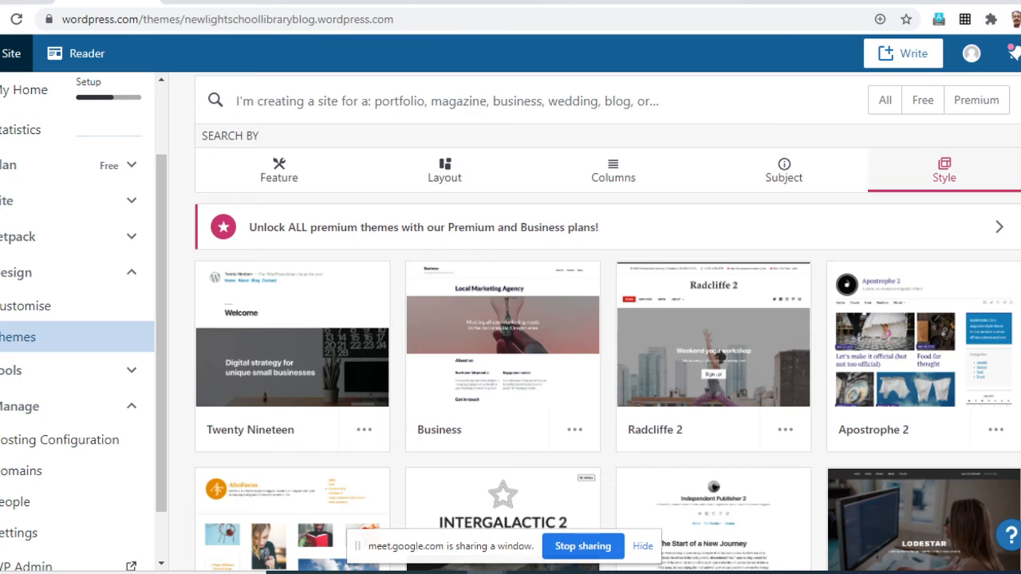
pyautogui.scroll(1, 917, 182)
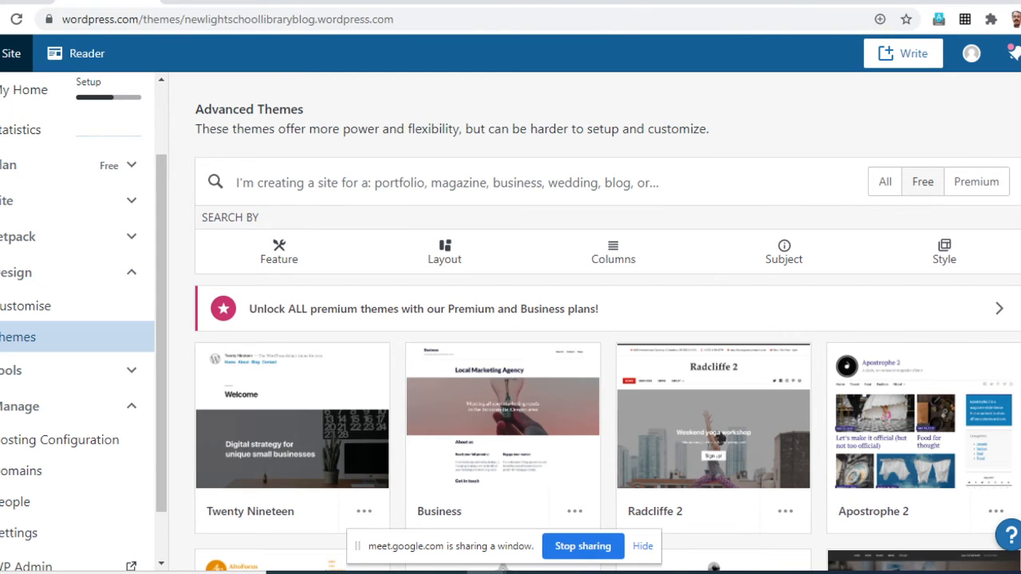
pyautogui.click(923, 182)
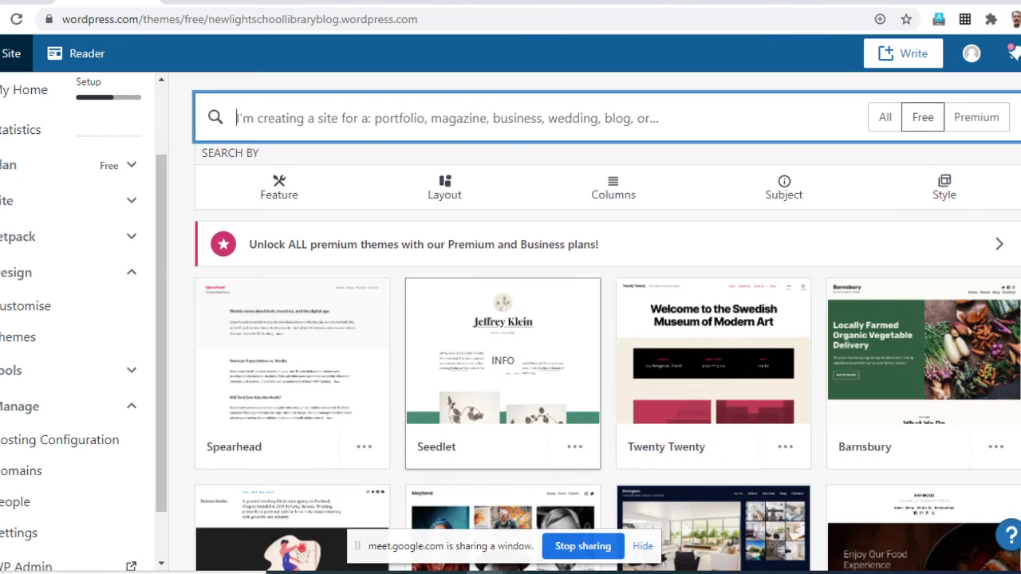
pyautogui.scroll(-9, 713, 359)
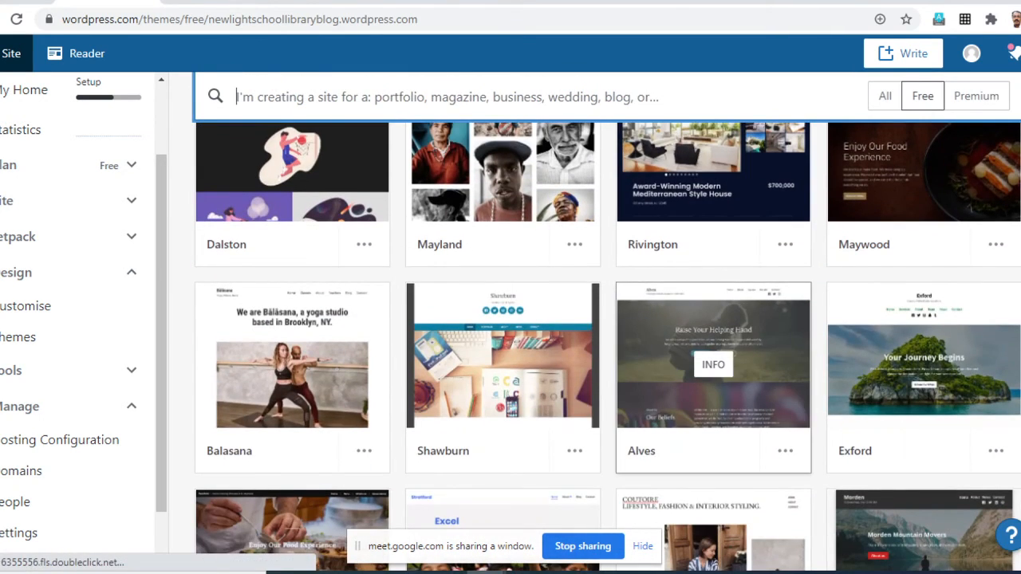
pyautogui.scroll(-1, 713, 164)
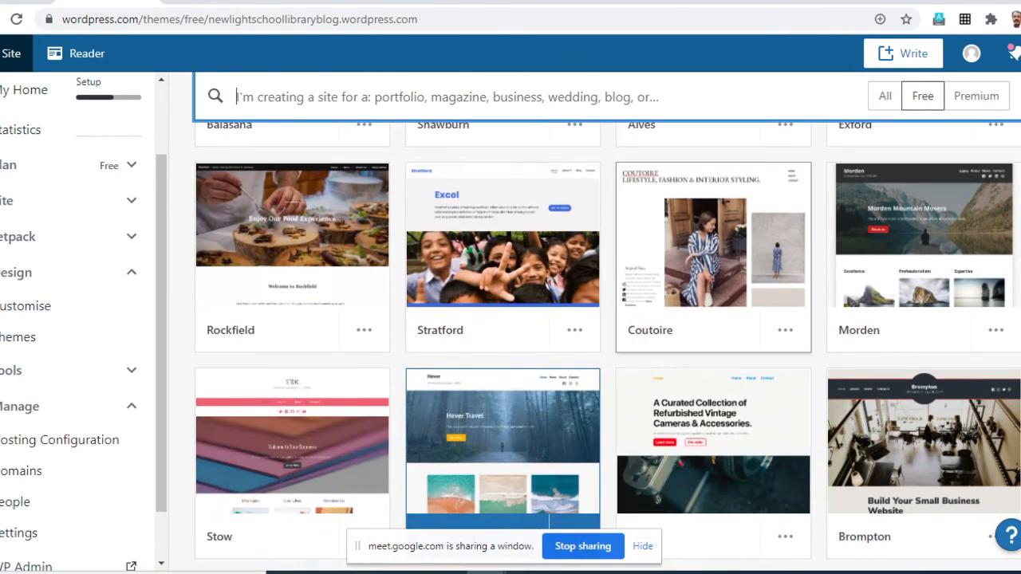
pyautogui.scroll(10, 713, 335)
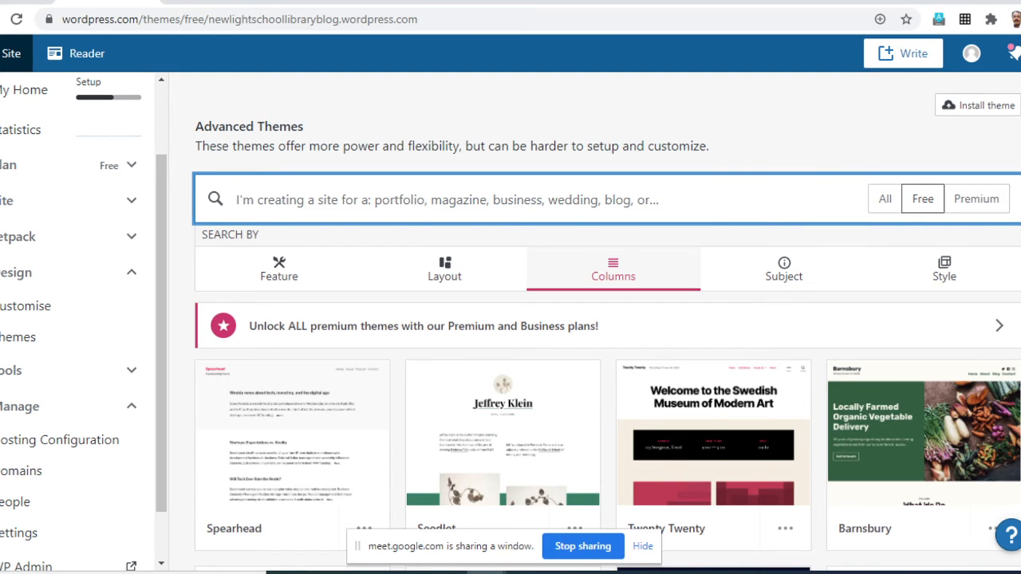
# - Filter the free themes by the Left Sidebar column option and look through the matching designs
pyautogui.click(613, 270)
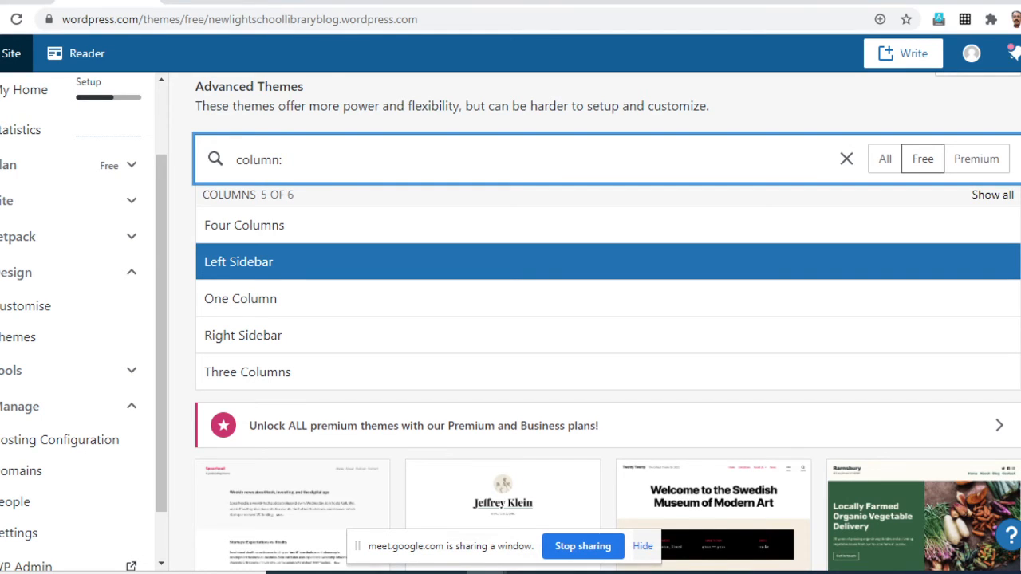
pyautogui.press('Down')
pyautogui.press('Down')
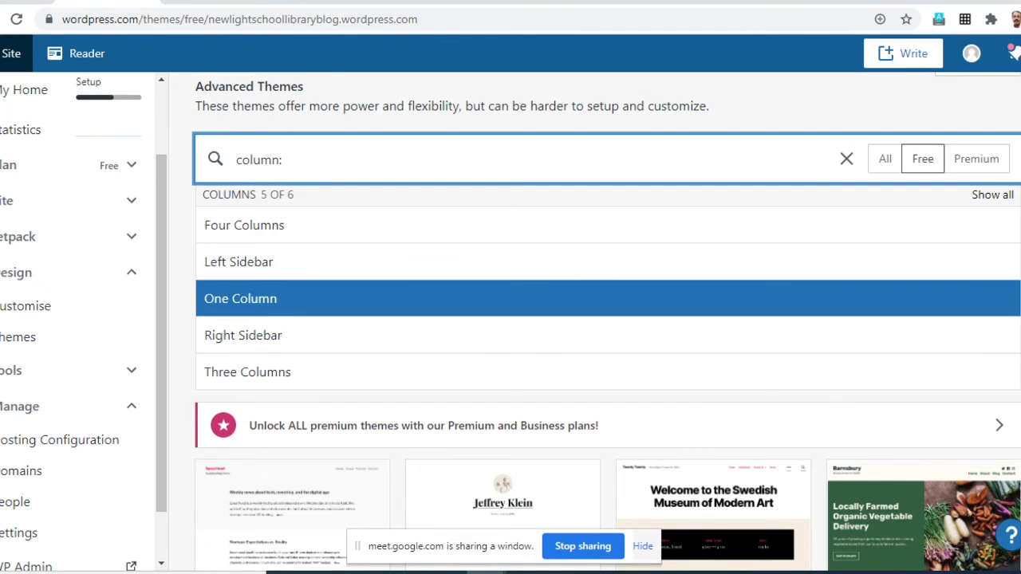
pyautogui.press('Up')
pyautogui.press('Up')
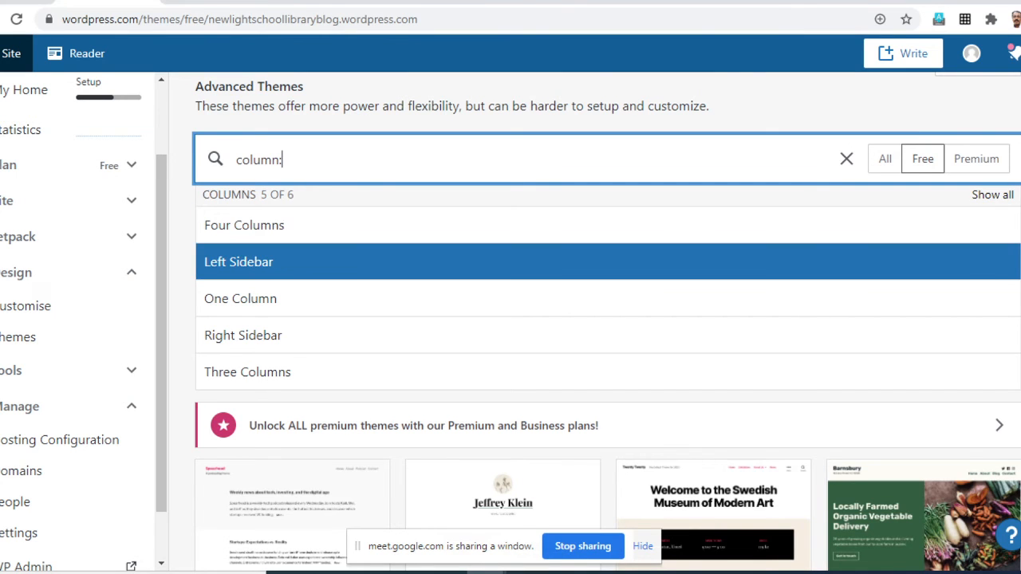
pyautogui.press('Return')
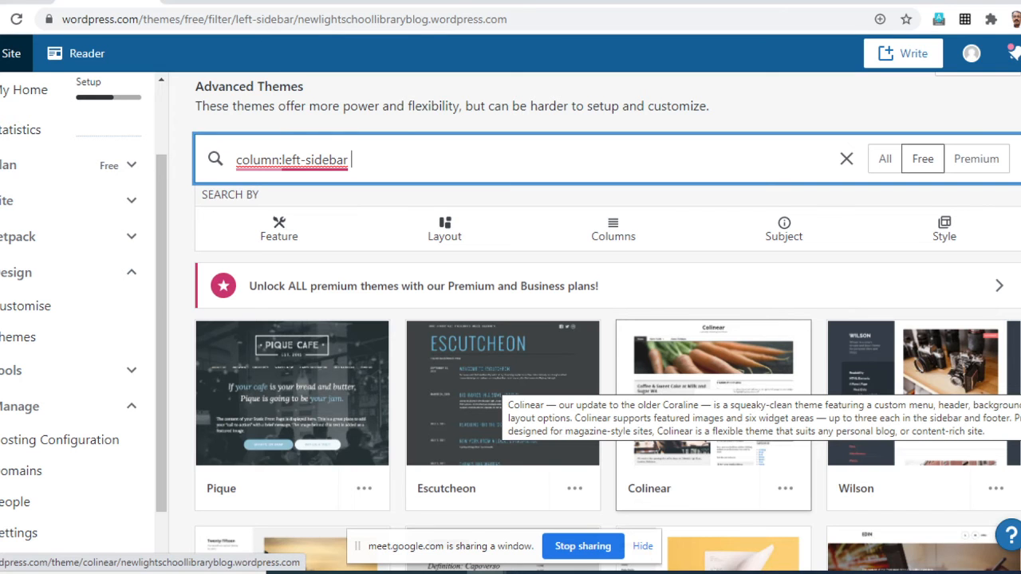
pyautogui.scroll(-5, 714, 383)
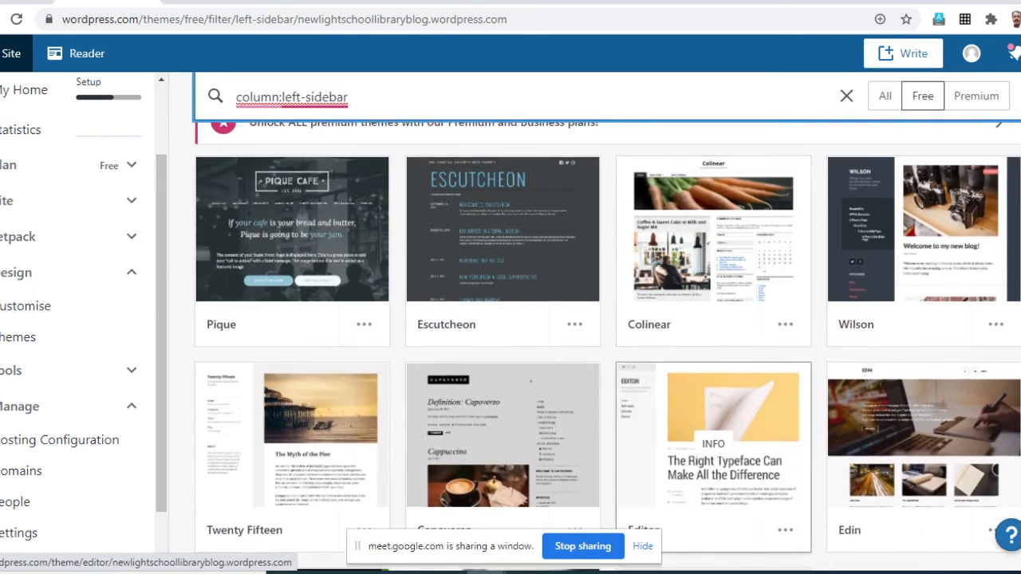
pyautogui.scroll(-1, 713, 399)
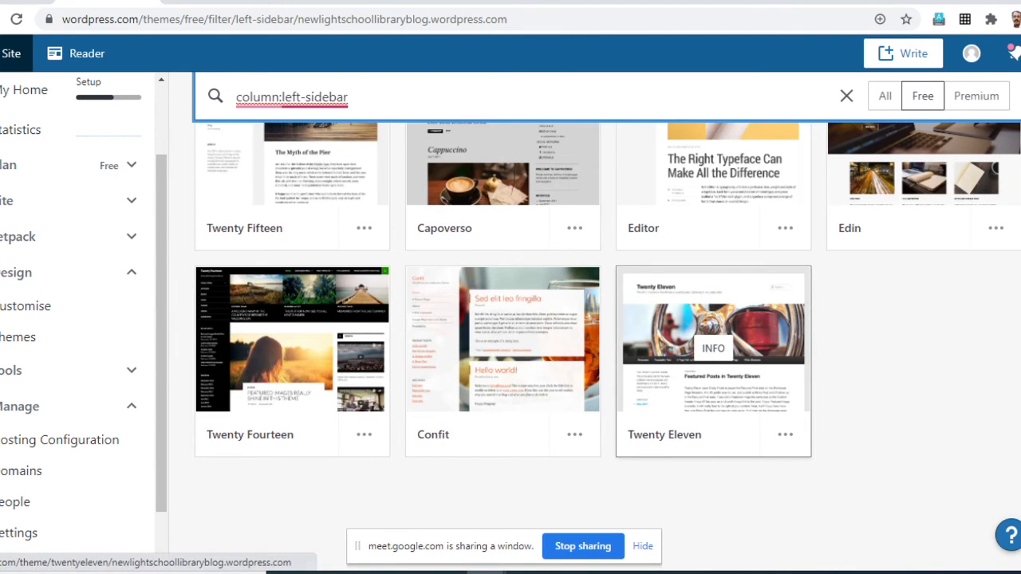
pyautogui.scroll(5, 713, 351)
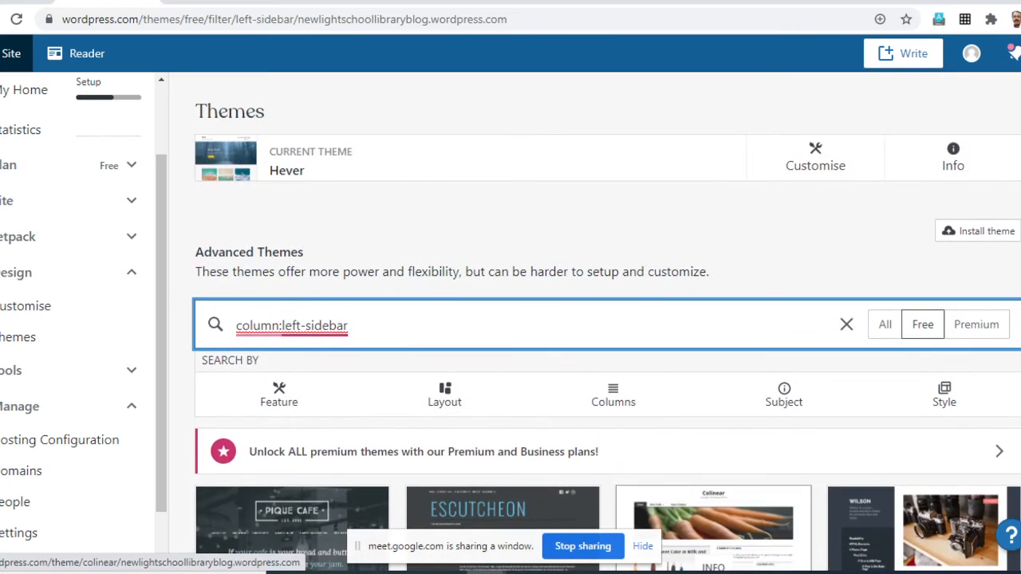
# - Clear the left-sidebar filter, reload the Themes page, and limit the advanced themes to Free again
pyautogui.click(847, 324)
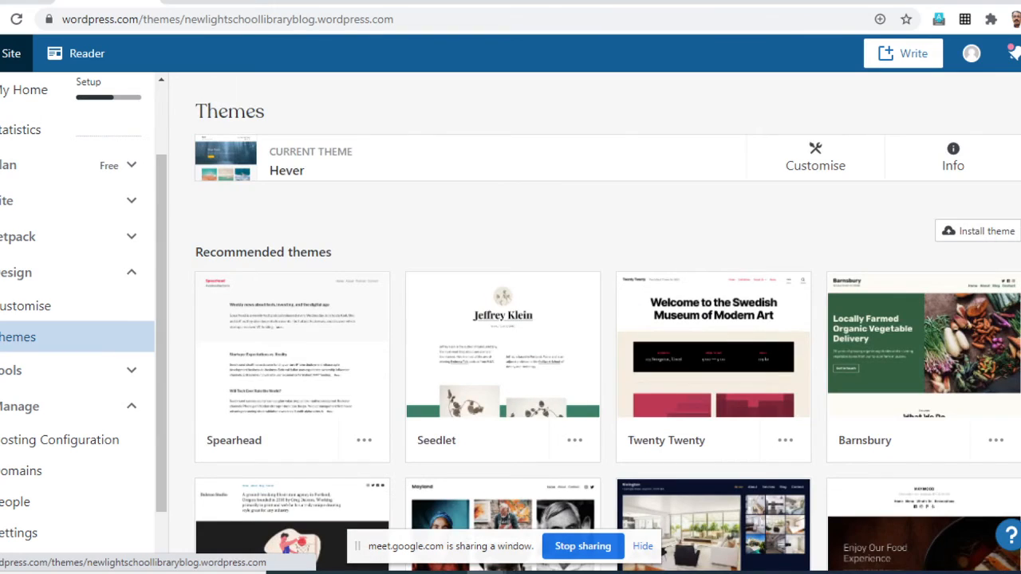
pyautogui.scroll(-13, 714, 351)
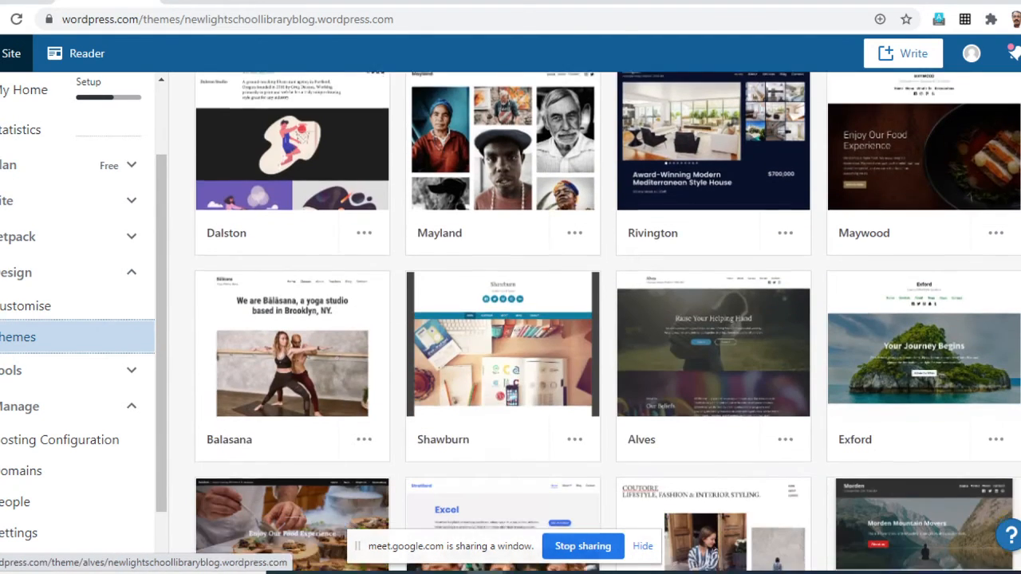
pyautogui.scroll(-8, 714, 351)
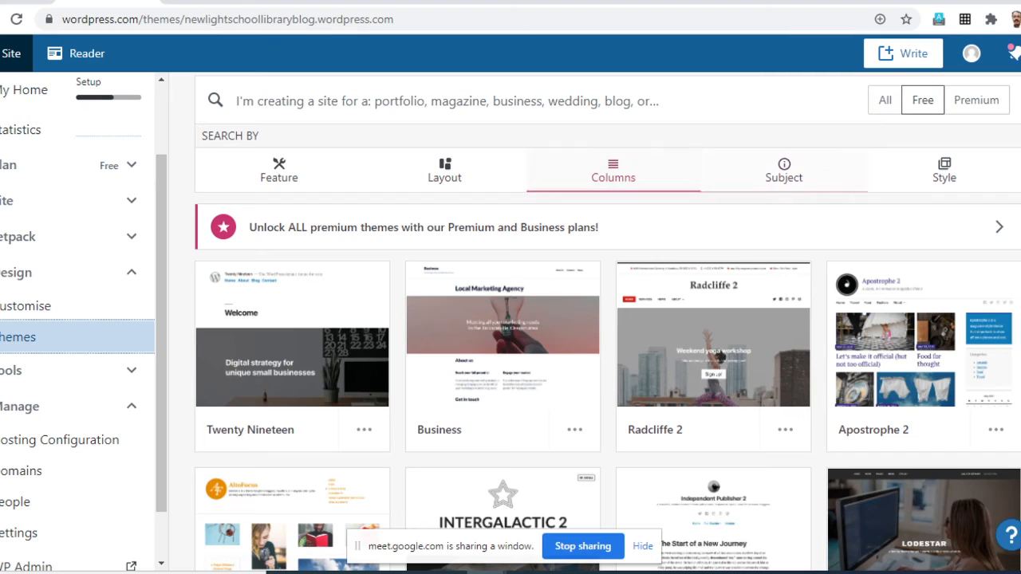
pyautogui.click(923, 100)
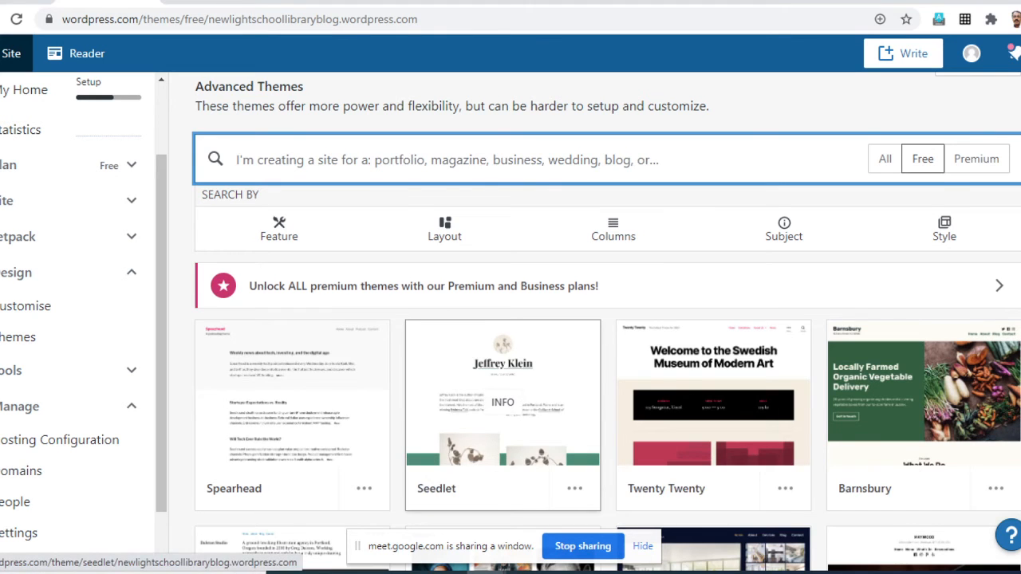
# - Filter the free advanced themes by the Left Sidebar column option and browse the matching designs
pyautogui.scroll(-2, 502, 402)
pyautogui.scroll(3, 502, 402)
pyautogui.click(615, 312)
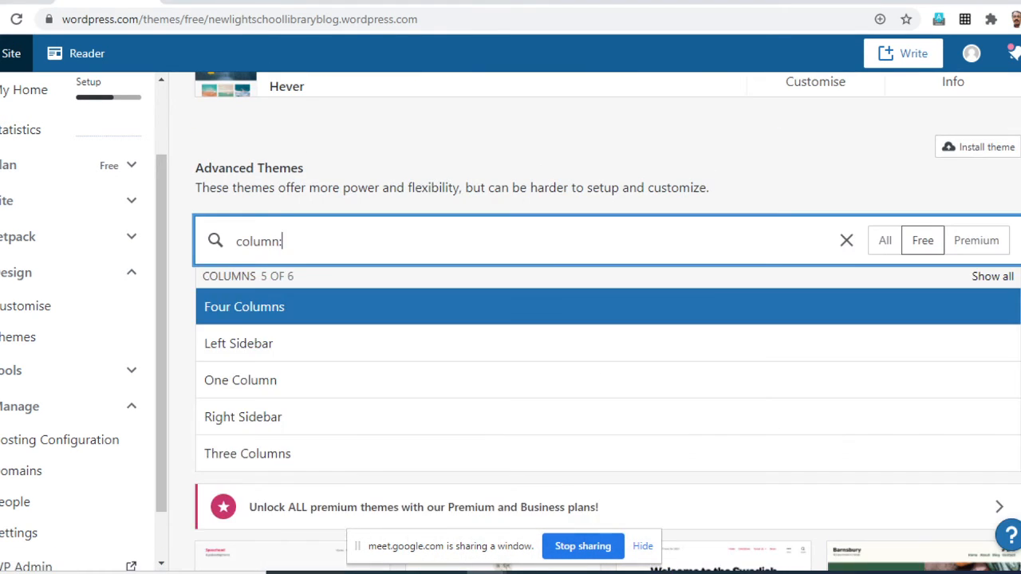
pyautogui.scroll(-1, 614, 312)
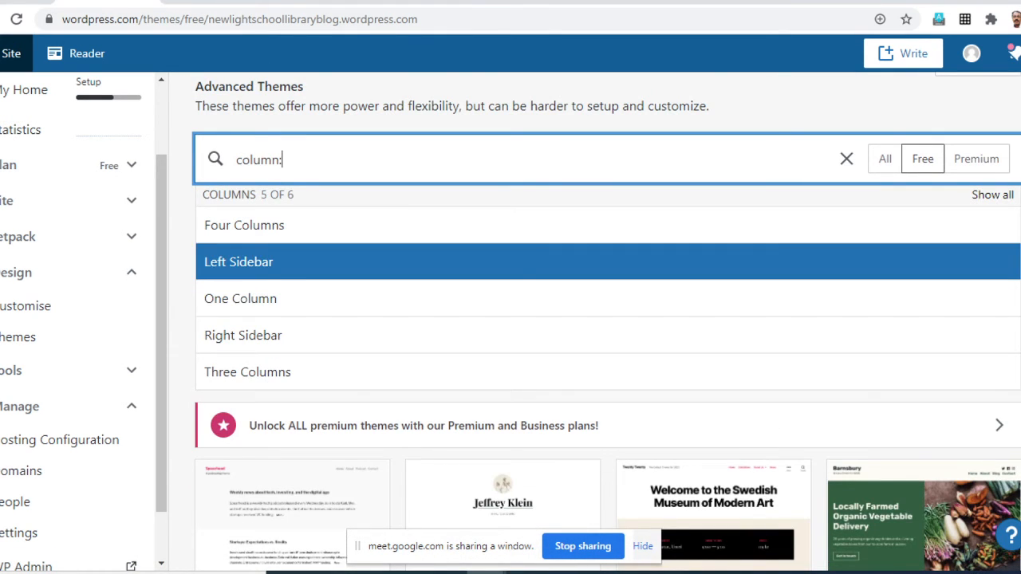
pyautogui.click(607, 262)
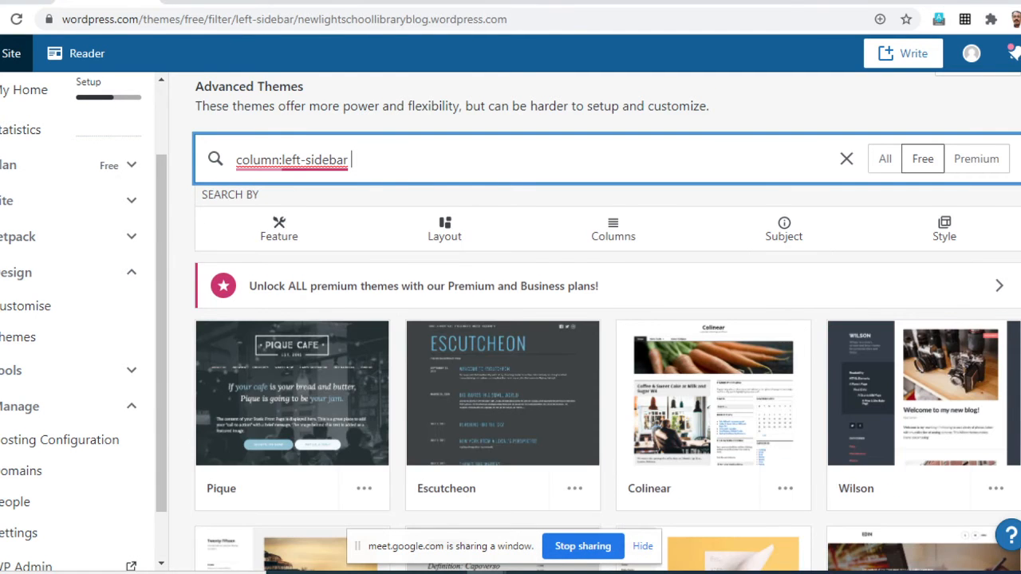
pyautogui.scroll(-6, 503, 399)
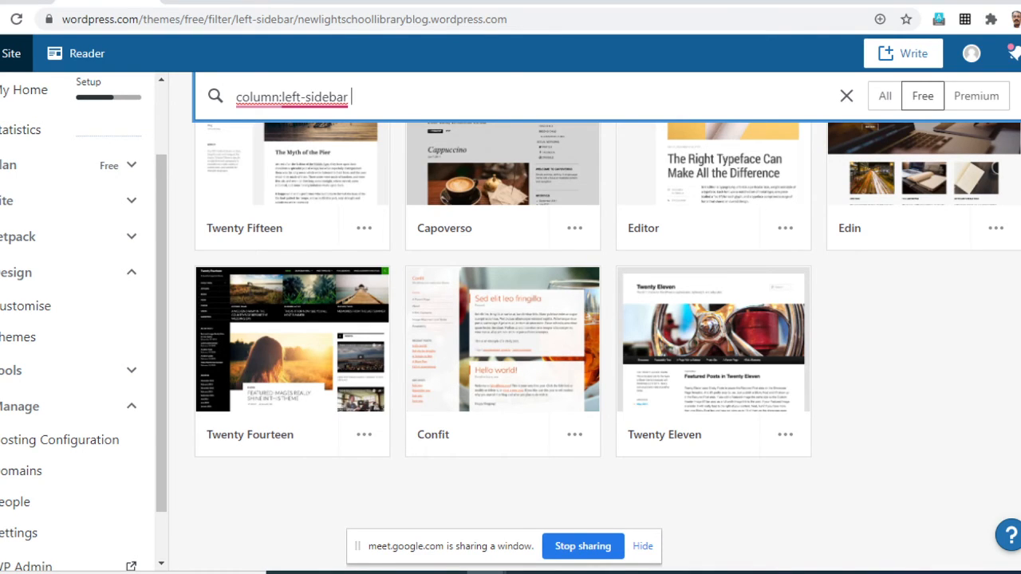
# - Open the details page of the Twenty Eleven theme and look through its description and features
pyautogui.moveTo(713, 357)
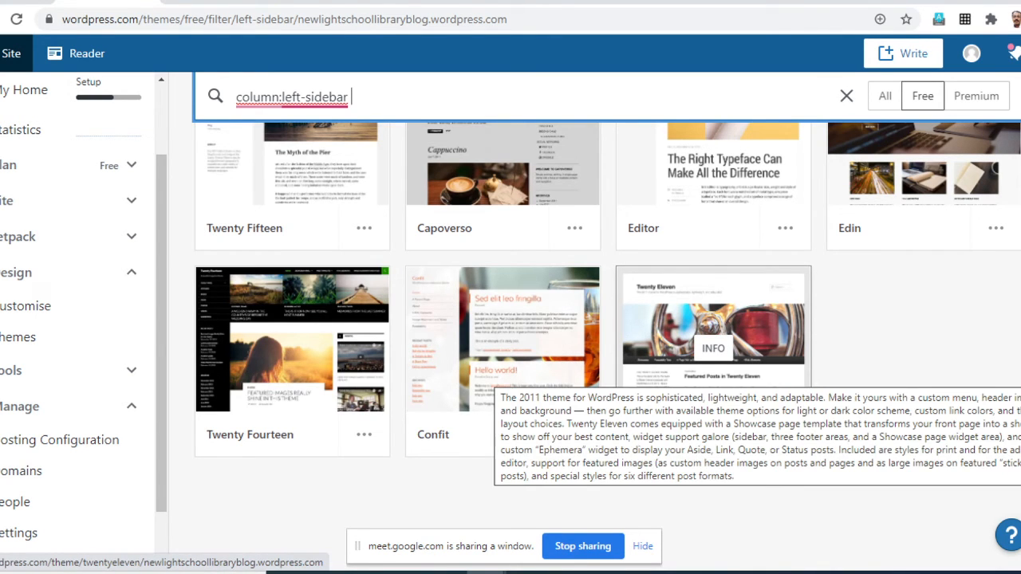
pyautogui.click(713, 357)
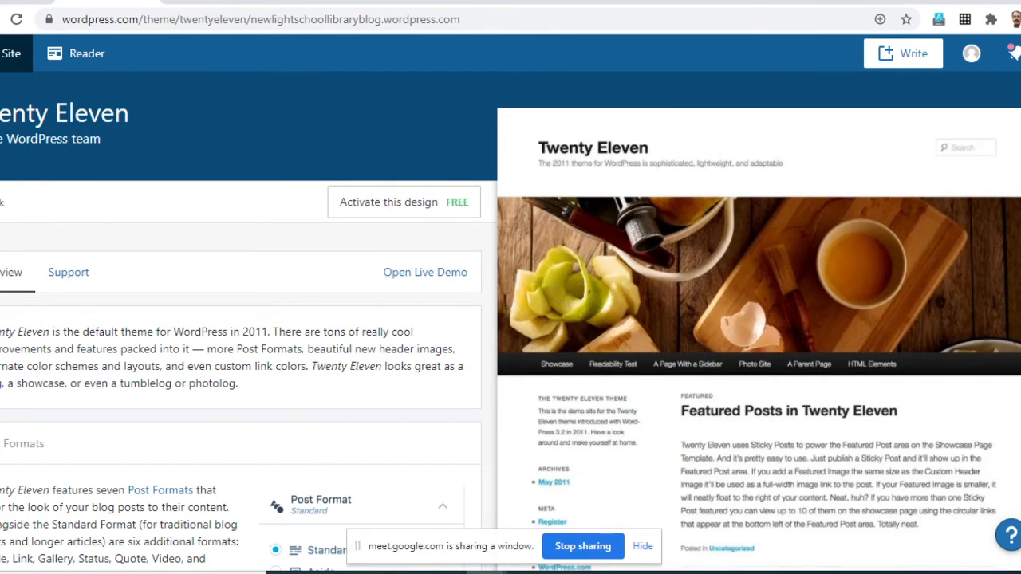
pyautogui.scroll(-1, 511, 319)
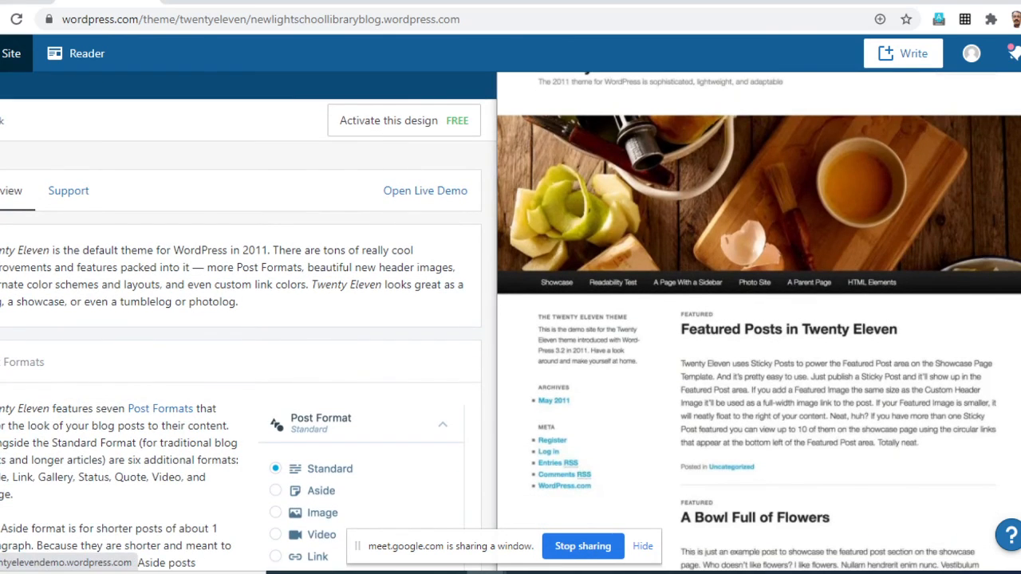
pyautogui.scroll(-2, 758, 319)
pyautogui.scroll(3, 758, 319)
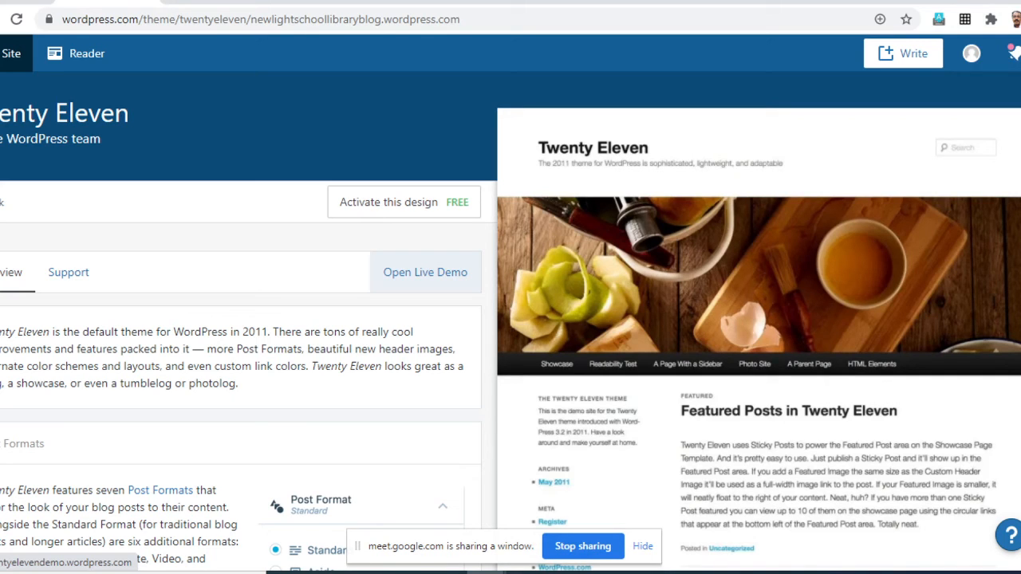
# - Open the live demo of the Twenty Eleven theme, look it over, and close it
pyautogui.click(425, 272)
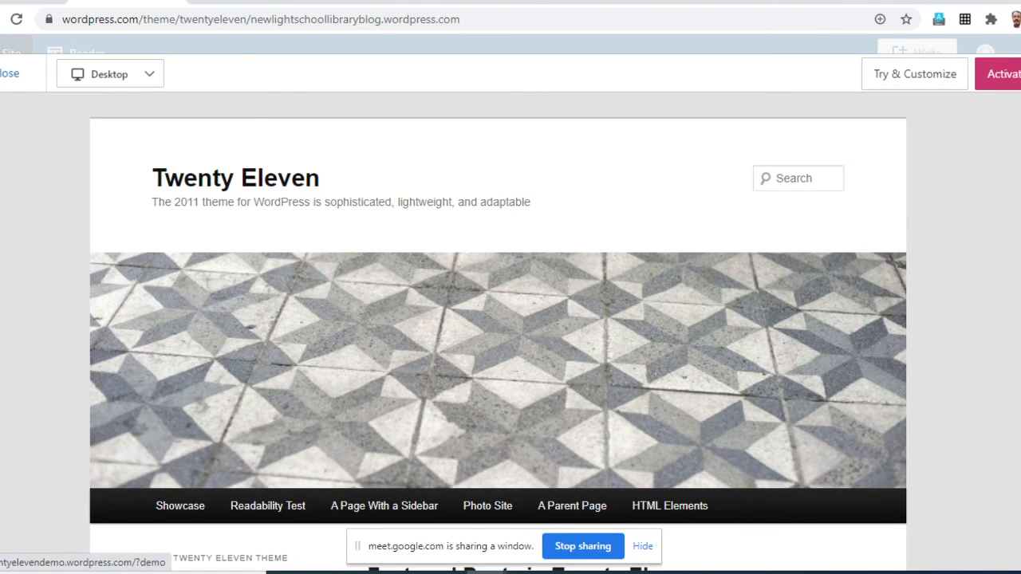
pyautogui.scroll(-5, 498, 319)
pyautogui.scroll(5, 498, 319)
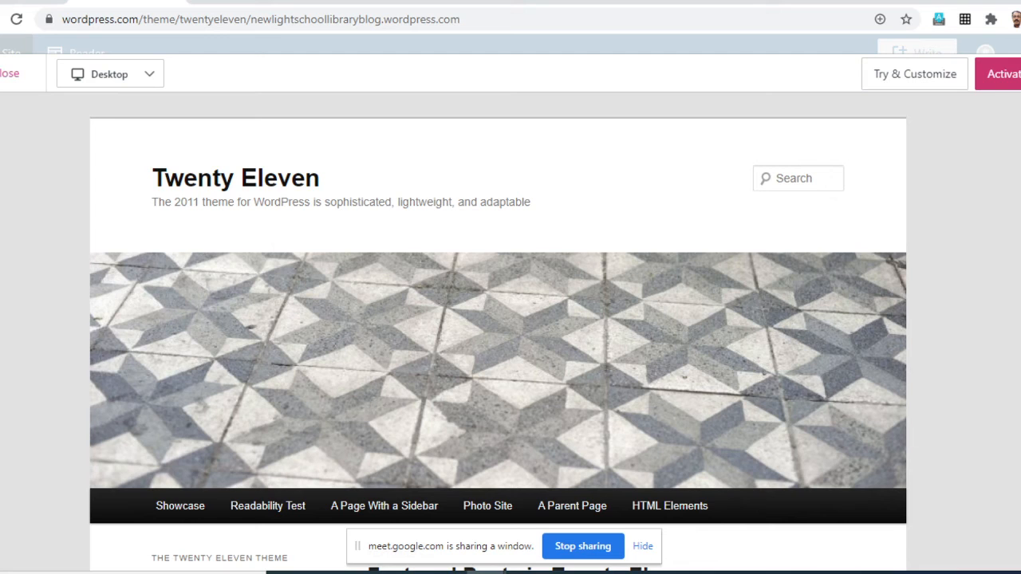
pyautogui.press('Escape')
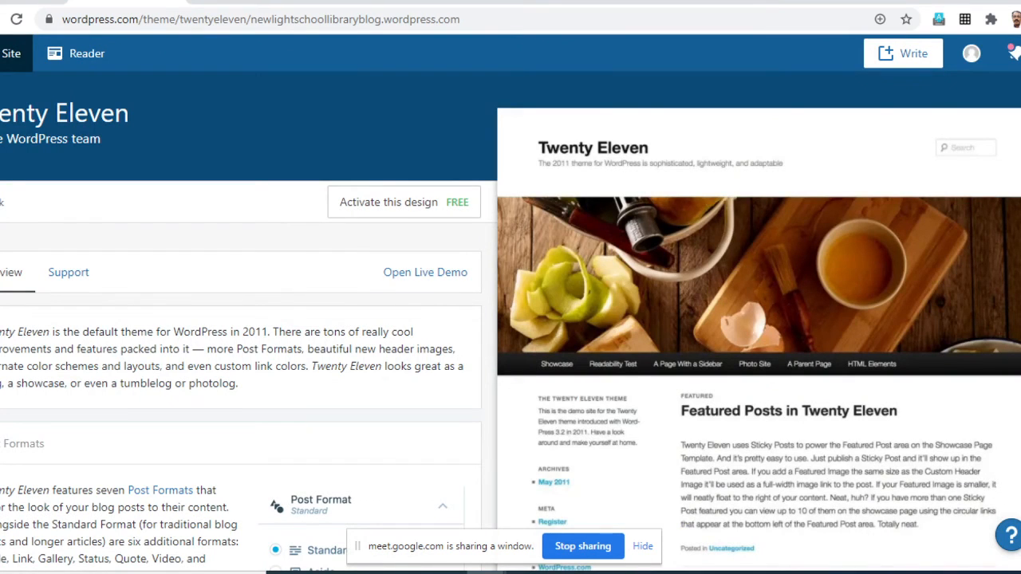
# - Activate the free Twenty Eleven design, open the site in the customiser, and dismiss the introductory tip
pyautogui.scroll(-2, 511, 319)
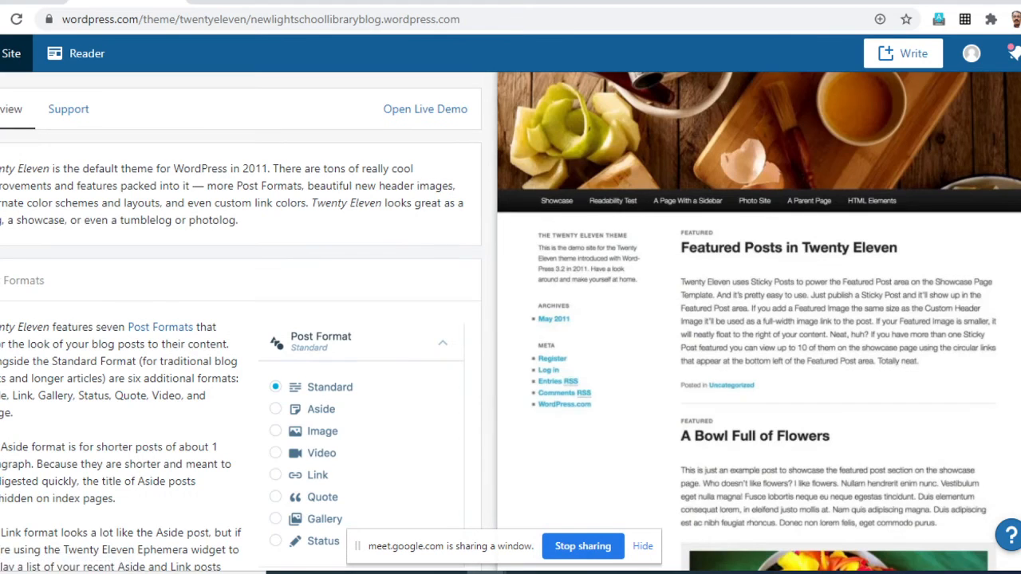
pyautogui.scroll(2, 511, 319)
pyautogui.click(404, 202)
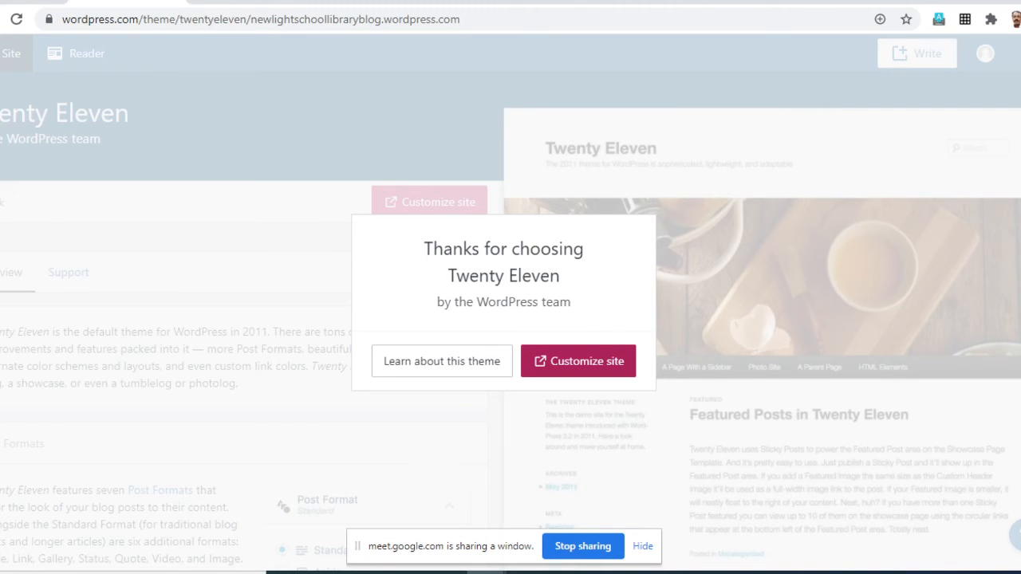
pyautogui.click(578, 360)
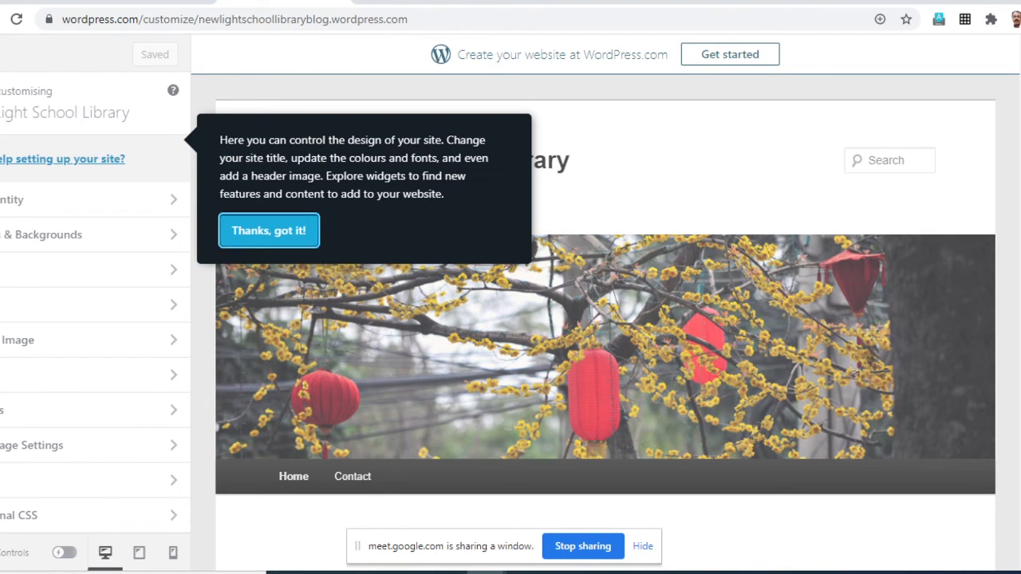
pyautogui.click(269, 230)
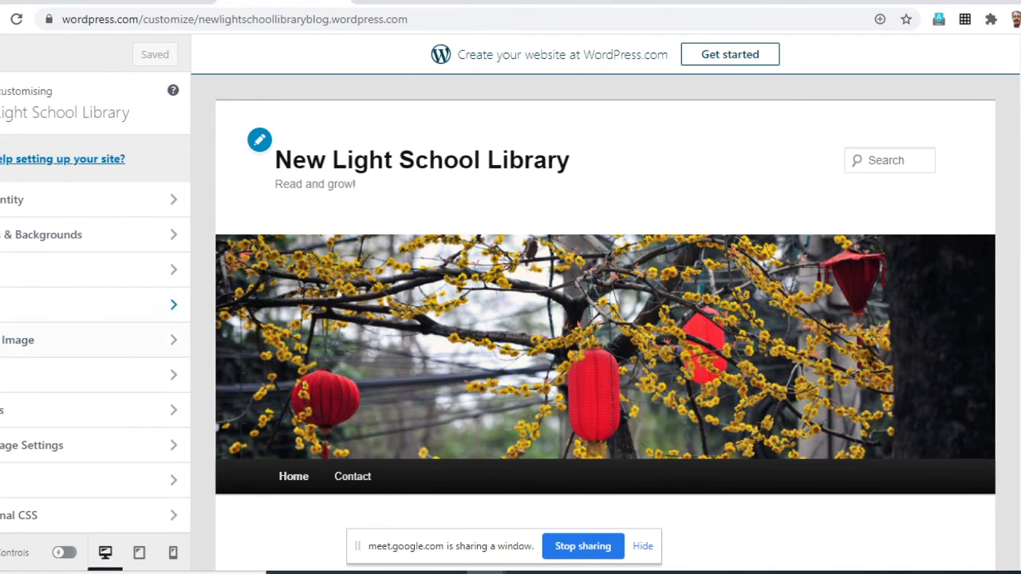
# - Examine the site preview in the customiser, from the header image and menu to the Home page's welcome content
pyautogui.scroll(-8, 605, 319)
pyautogui.scroll(10, 606, 319)
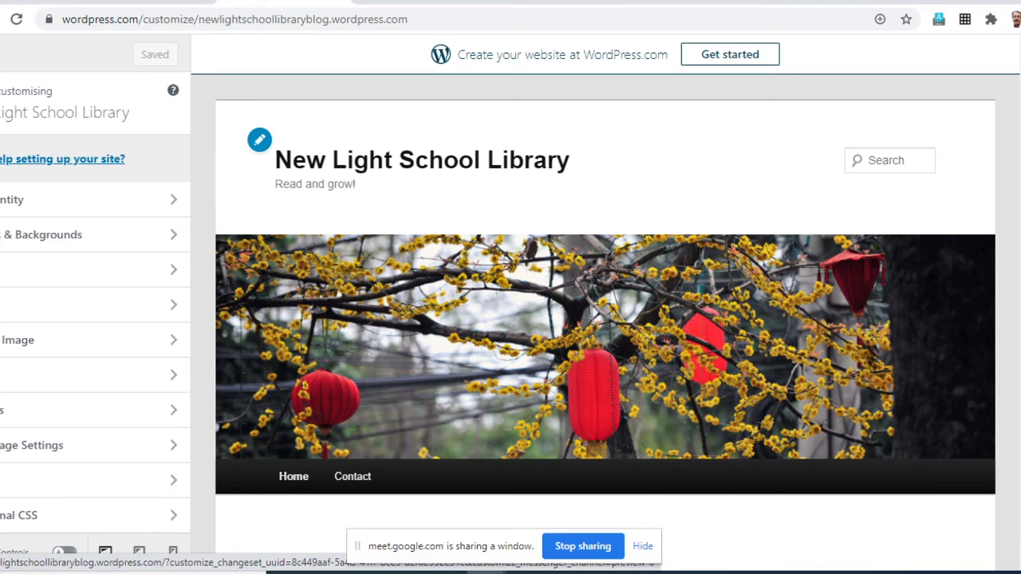
pyautogui.scroll(-3, 606, 319)
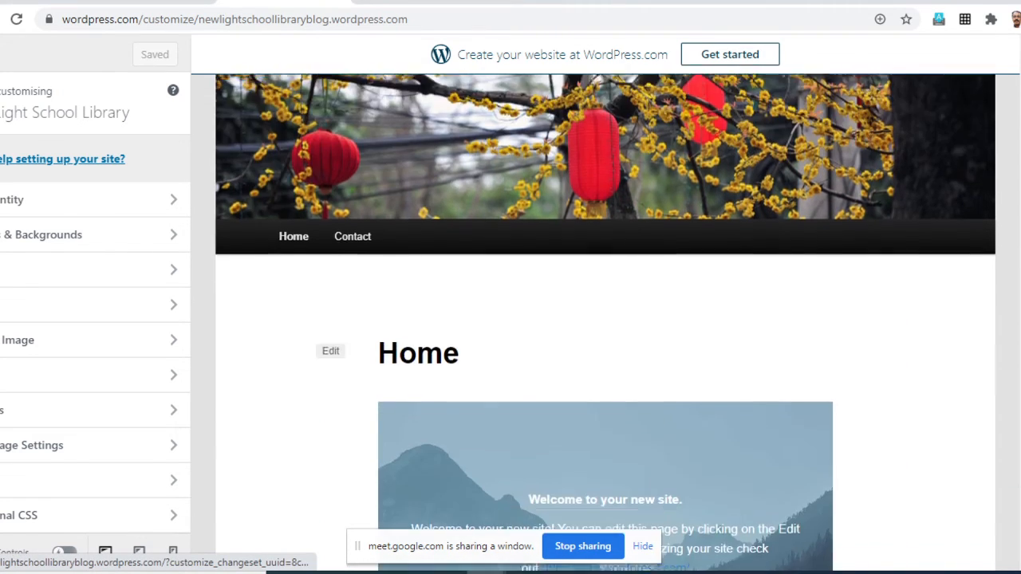
pyautogui.scroll(-9, 606, 319)
pyautogui.scroll(6, 605, 319)
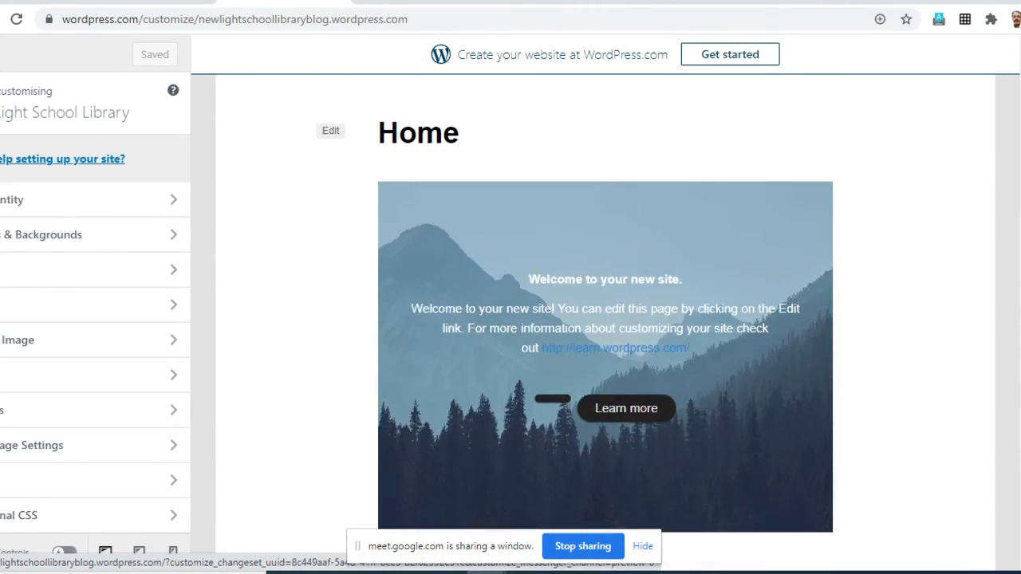
pyautogui.scroll(5, 606, 319)
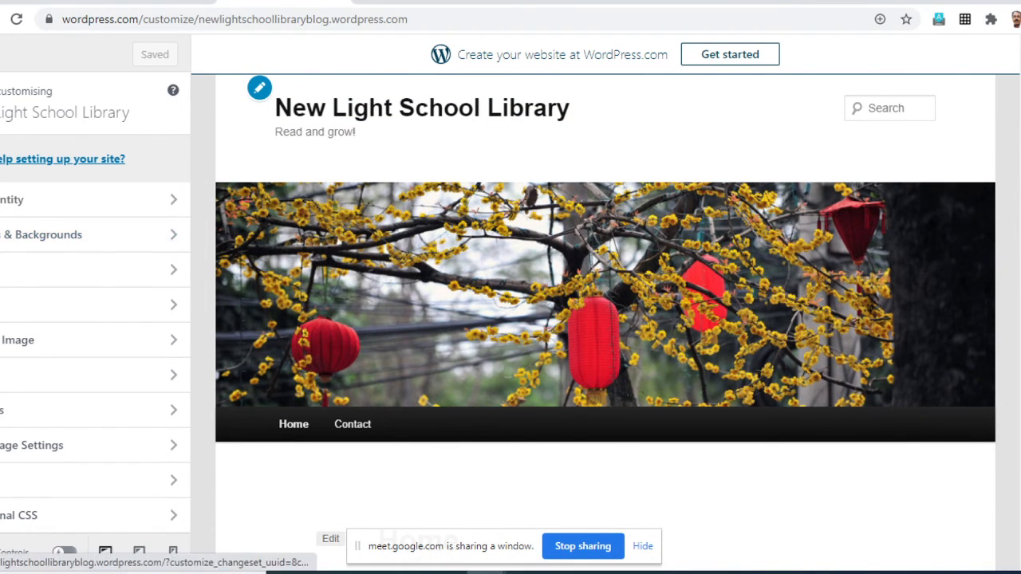
pyautogui.scroll(1, 606, 322)
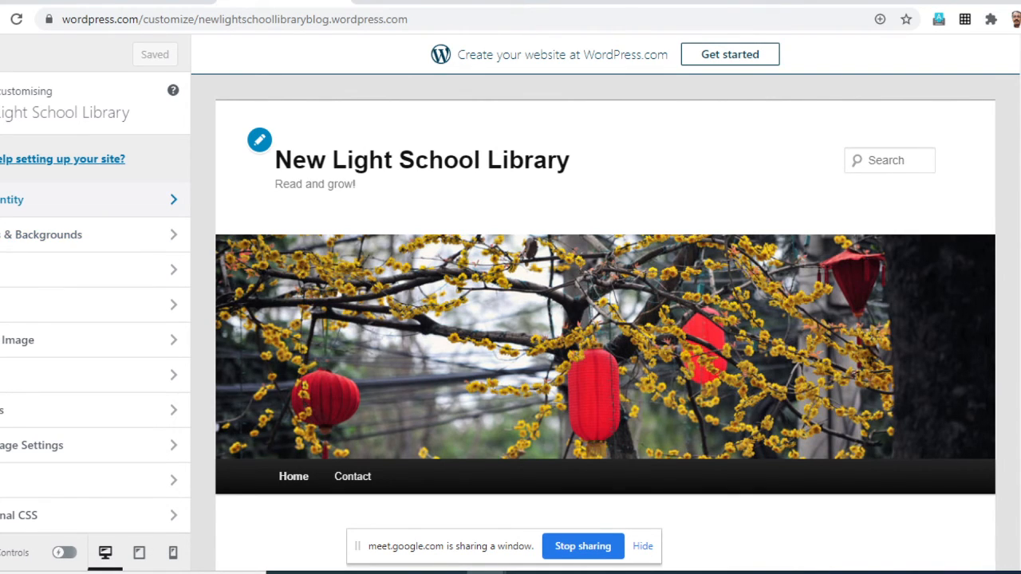
# - Review the title, tagline, site icon and footer credit settings under Site Identity, and return to the customiser overview
pyautogui.click(80, 200)
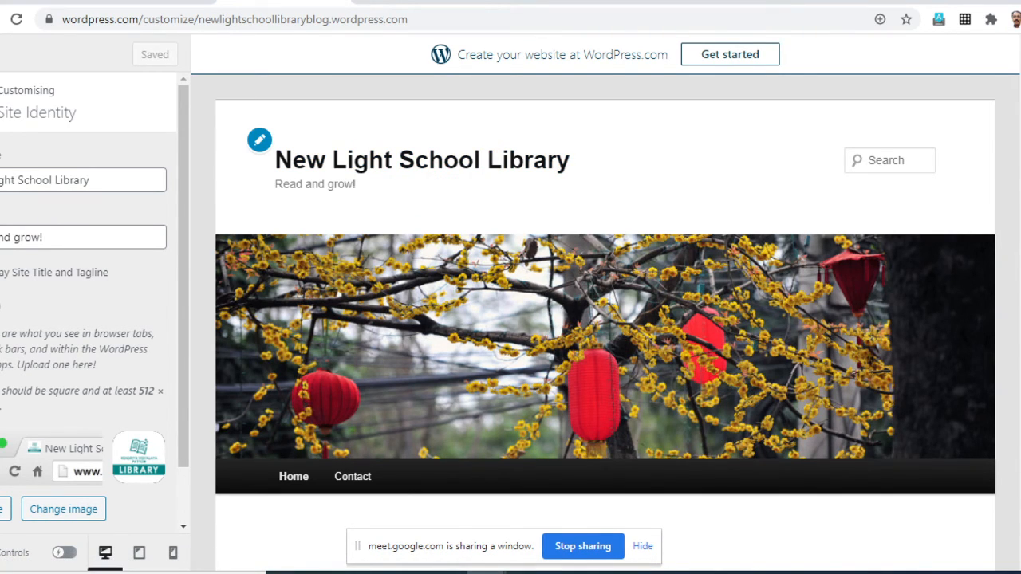
pyautogui.scroll(-1, 95, 305)
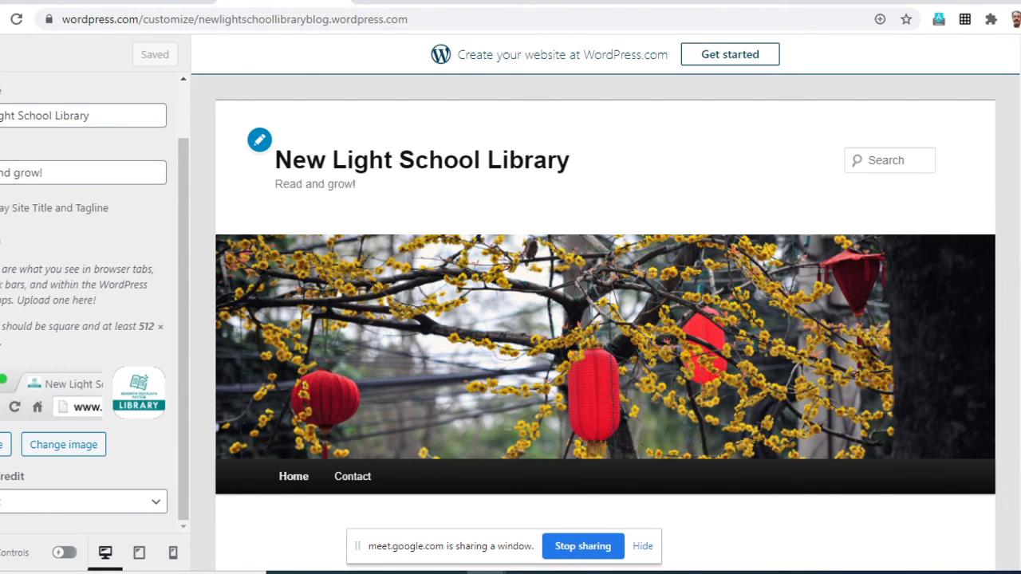
pyautogui.scroll(1, 92, 303)
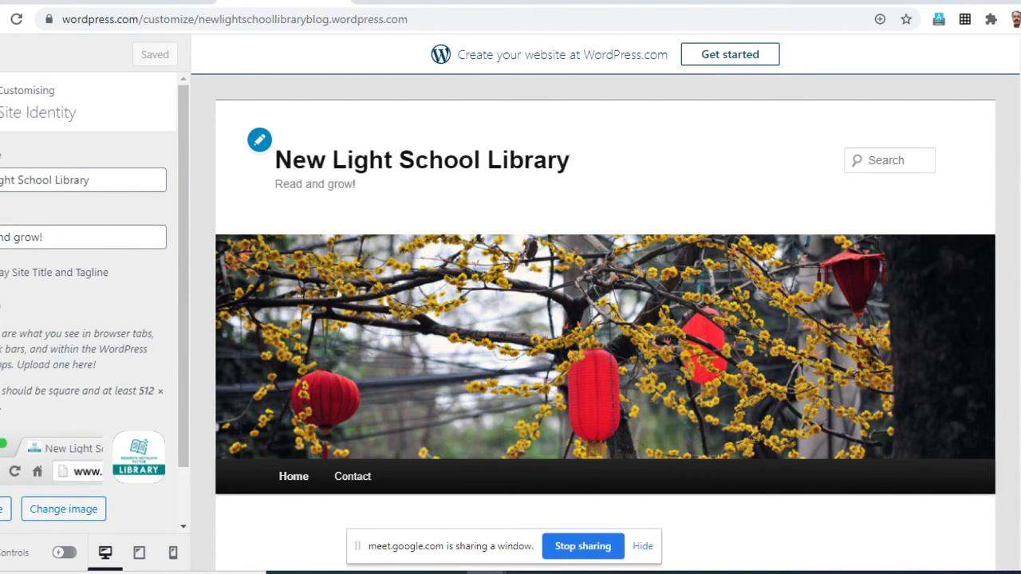
pyautogui.click(1, 102)
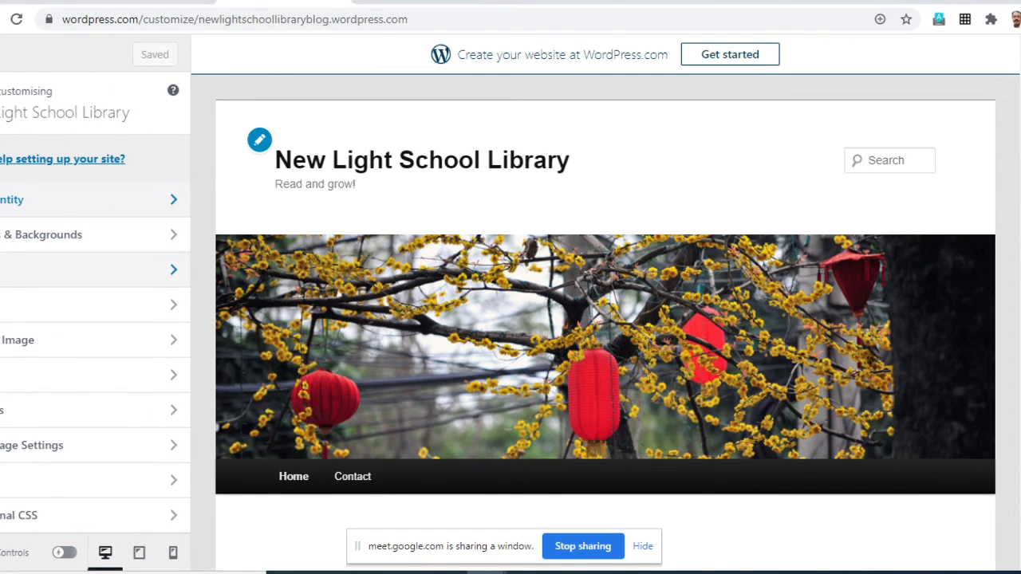
# - Review the Layout options, reload the Home page in the preview, and return to the customiser overview
pyautogui.click(80, 269)
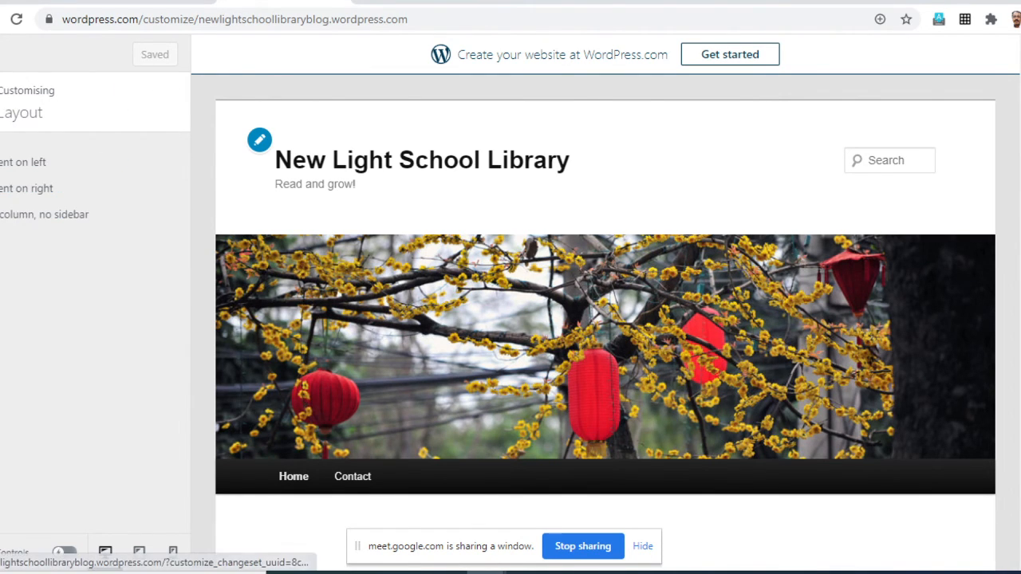
pyautogui.scroll(-4, 606, 320)
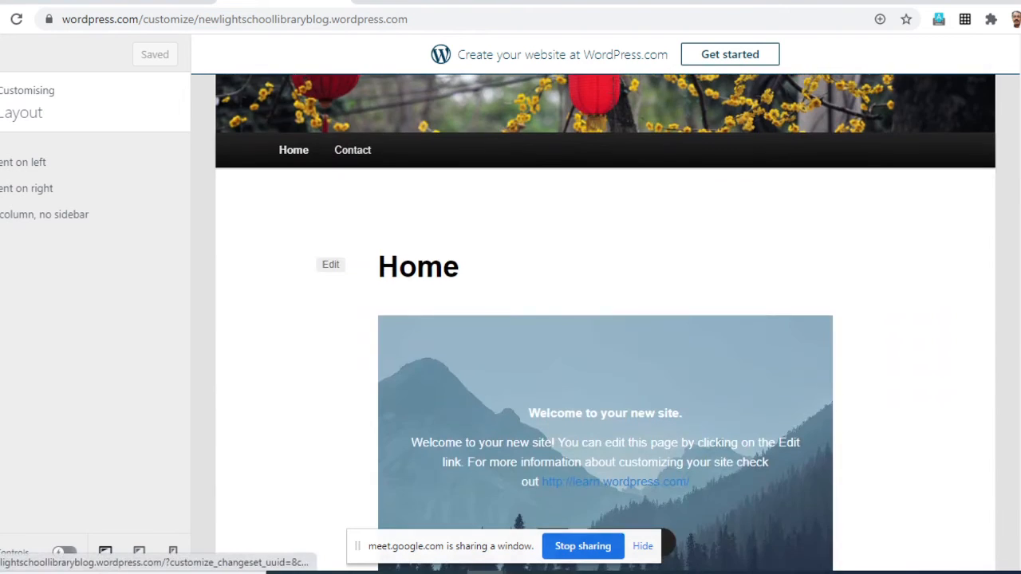
pyautogui.scroll(3, 605, 319)
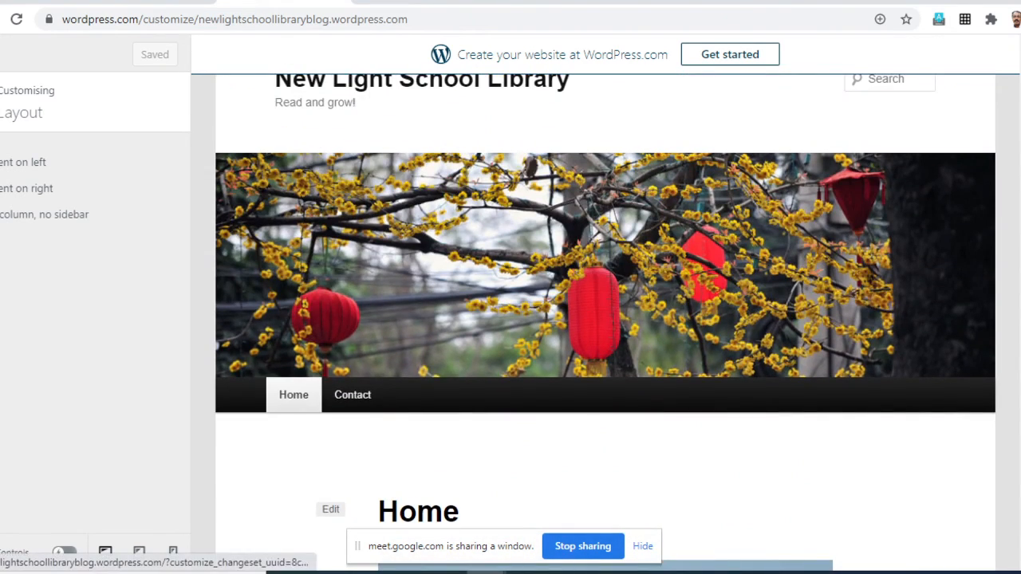
pyautogui.click(294, 395)
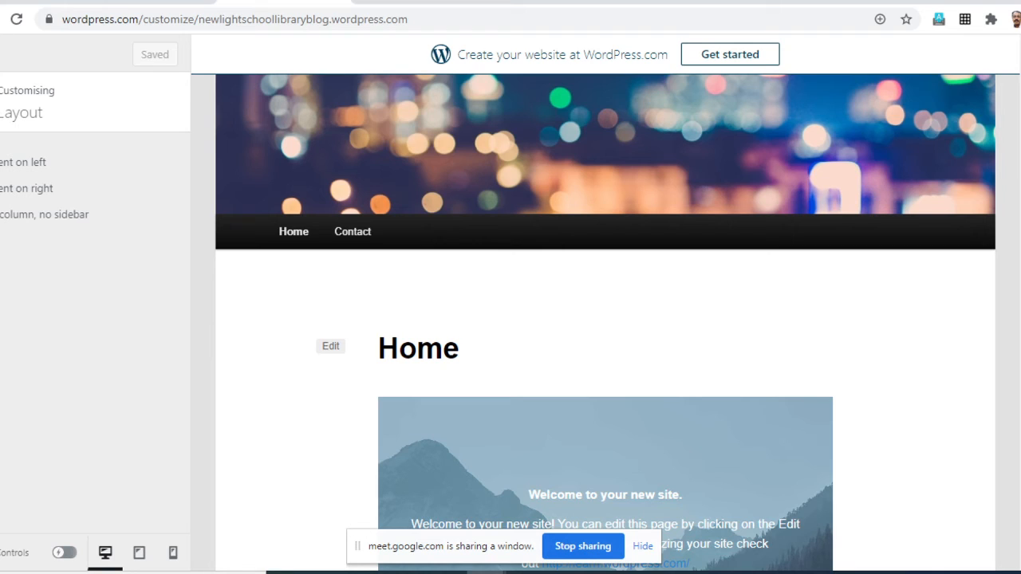
pyautogui.click(1, 102)
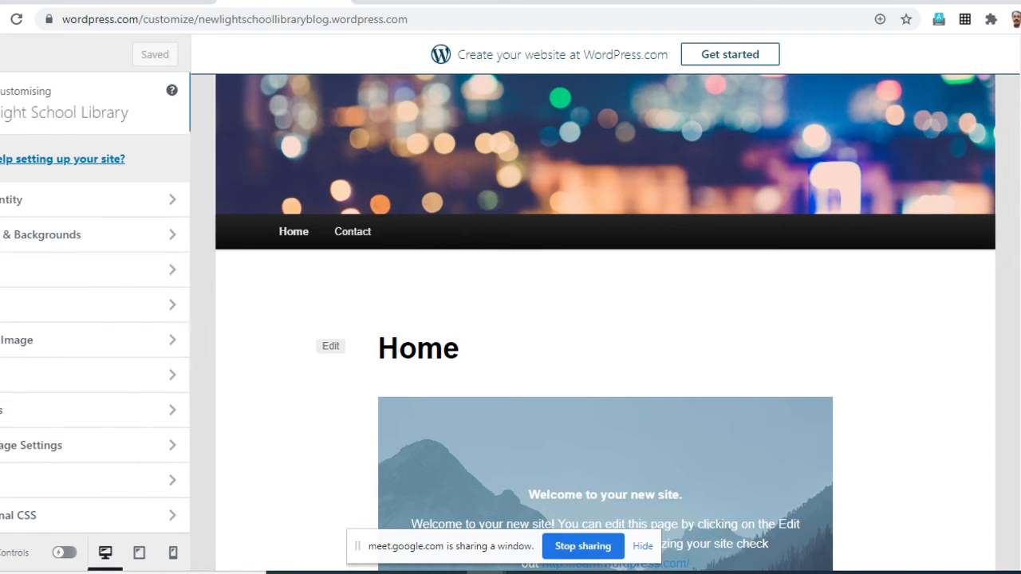
# - Try Abril Fatface and Arvo as the site's headings font, and set it to Cherry Swash
pyautogui.click(64, 304)
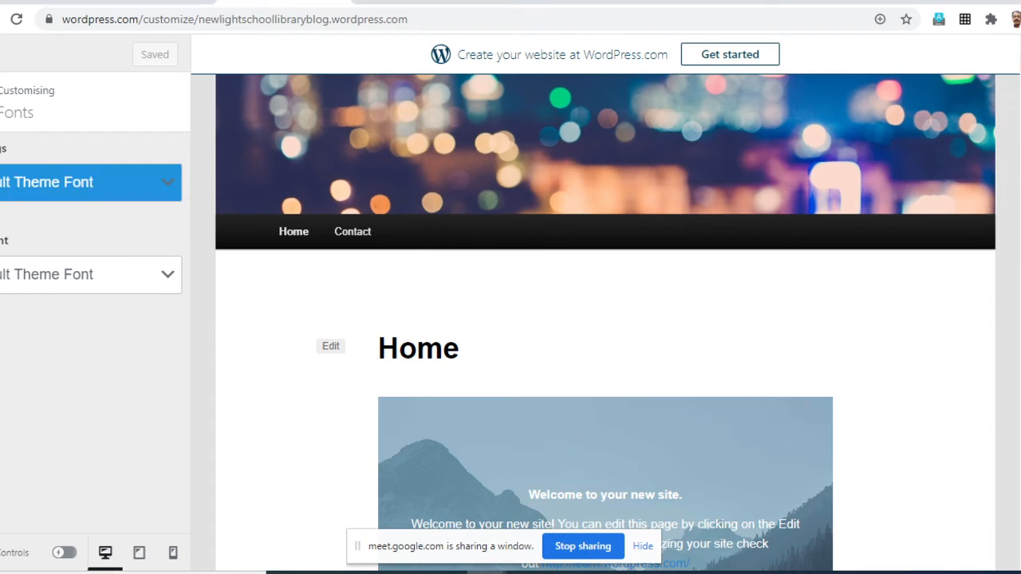
pyautogui.click(92, 182)
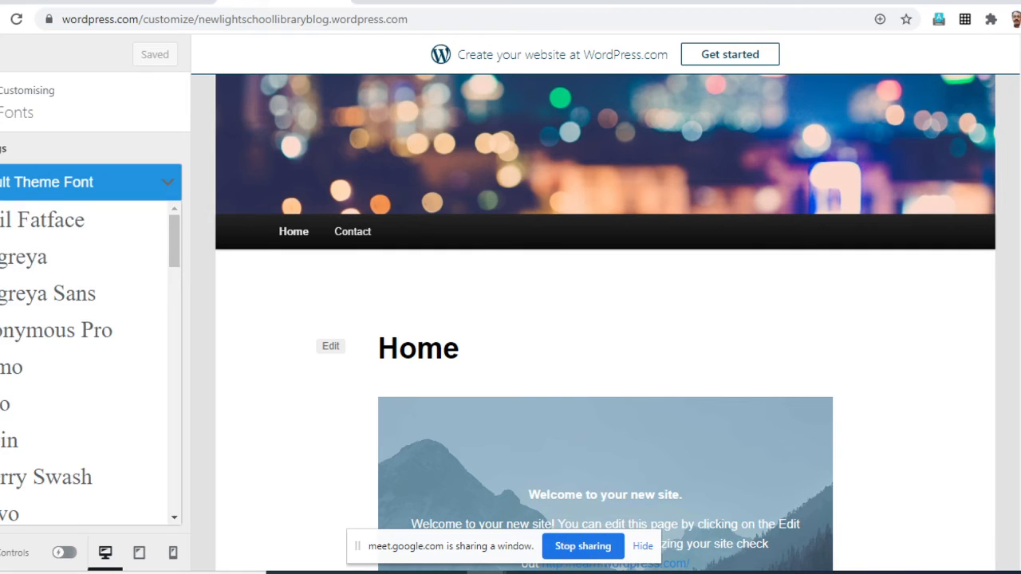
pyautogui.click(80, 221)
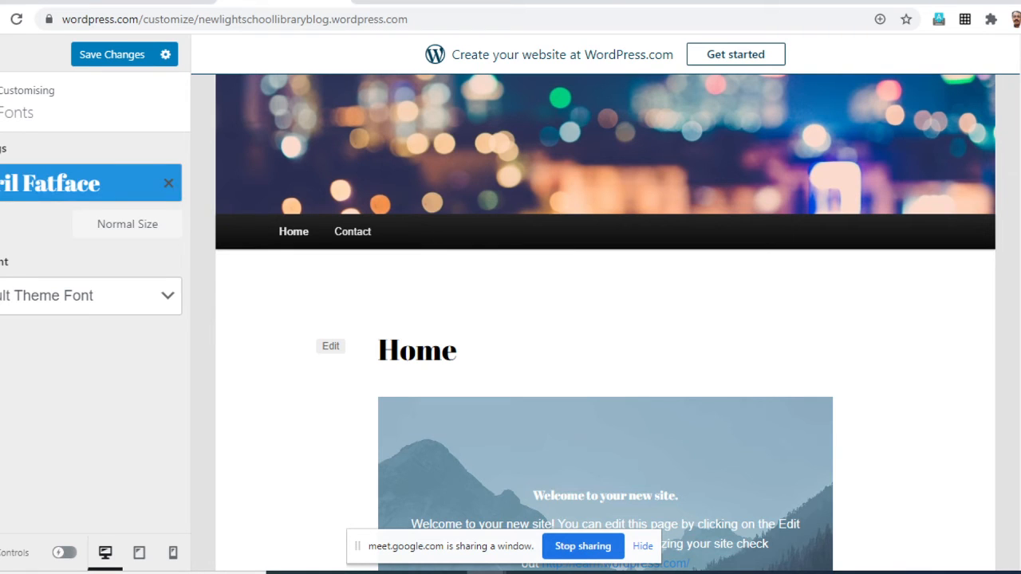
pyautogui.click(93, 183)
pyautogui.click(48, 403)
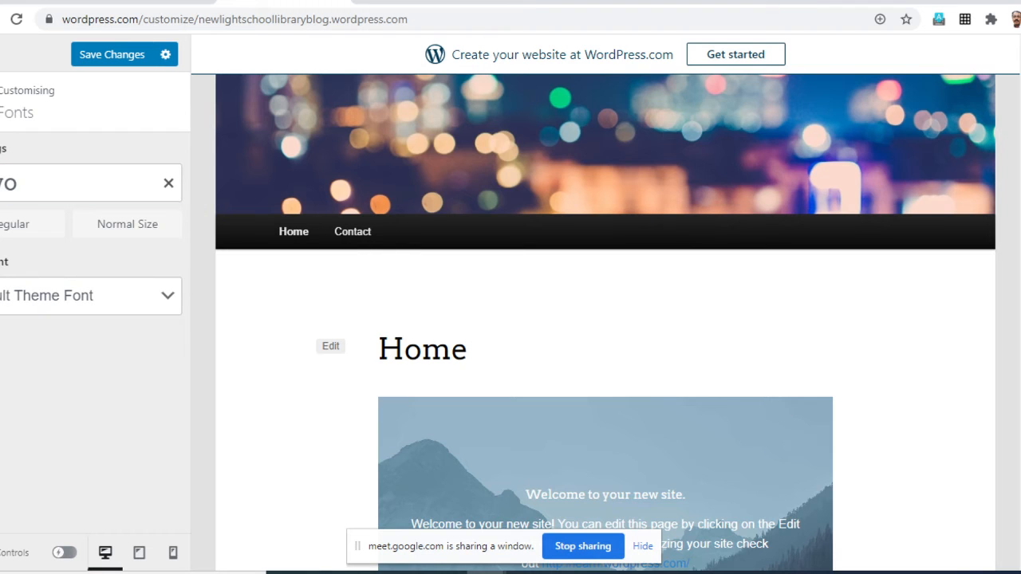
pyautogui.click(80, 183)
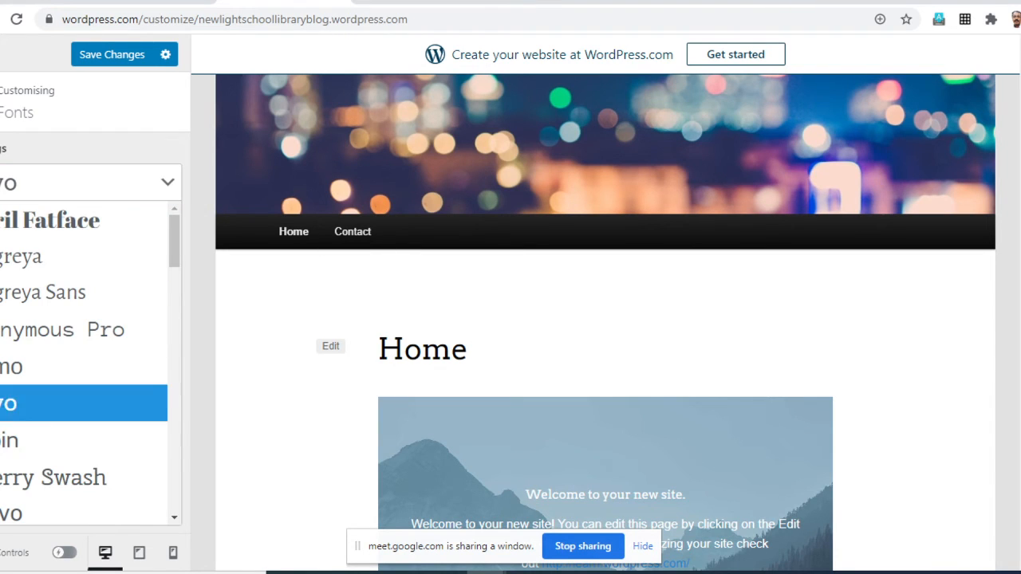
pyautogui.click(80, 477)
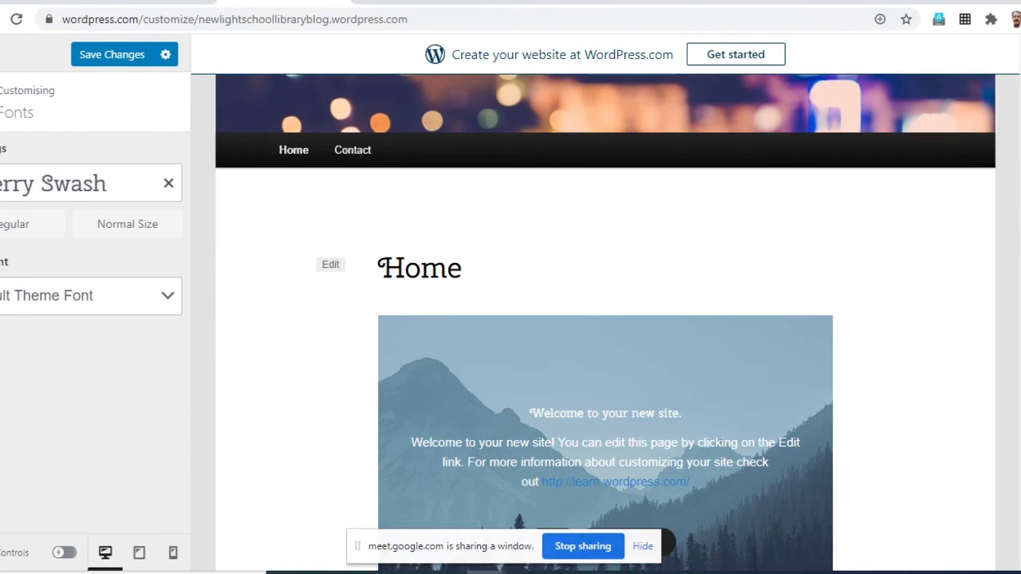
# - Set the site's headings font to Alegreya Sans and its base font to Arimo
pyautogui.click(80, 183)
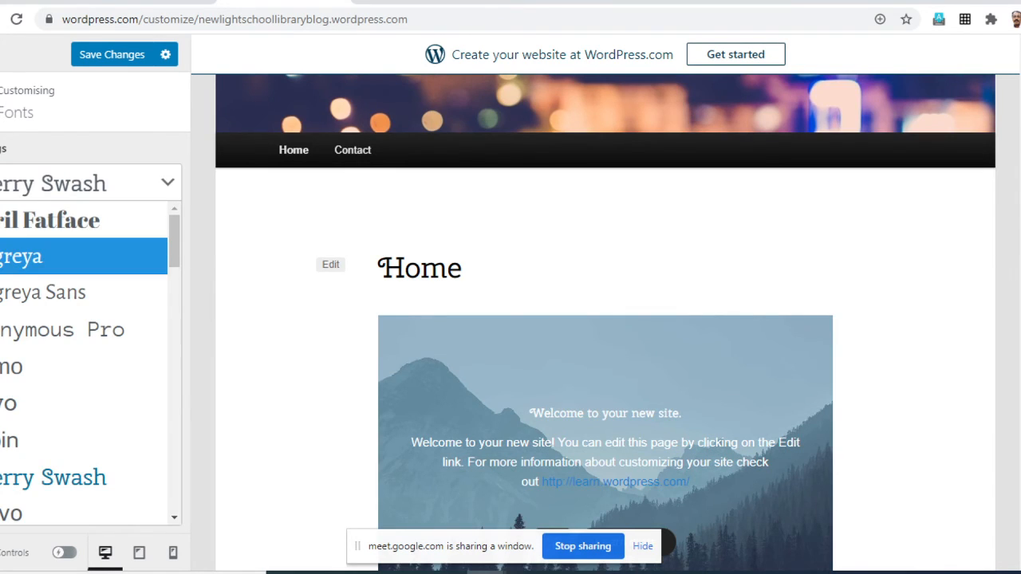
pyautogui.click(80, 292)
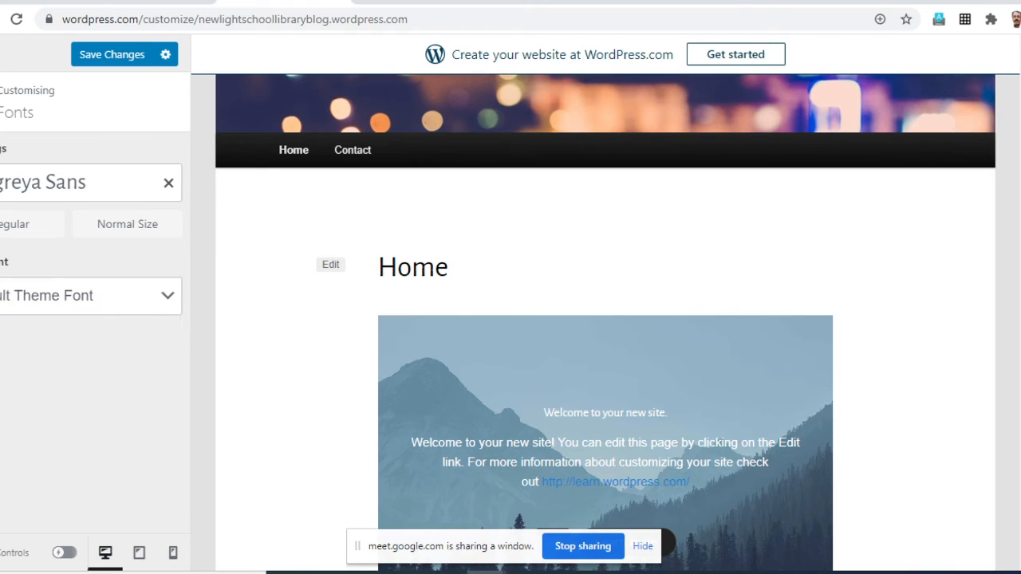
pyautogui.click(166, 296)
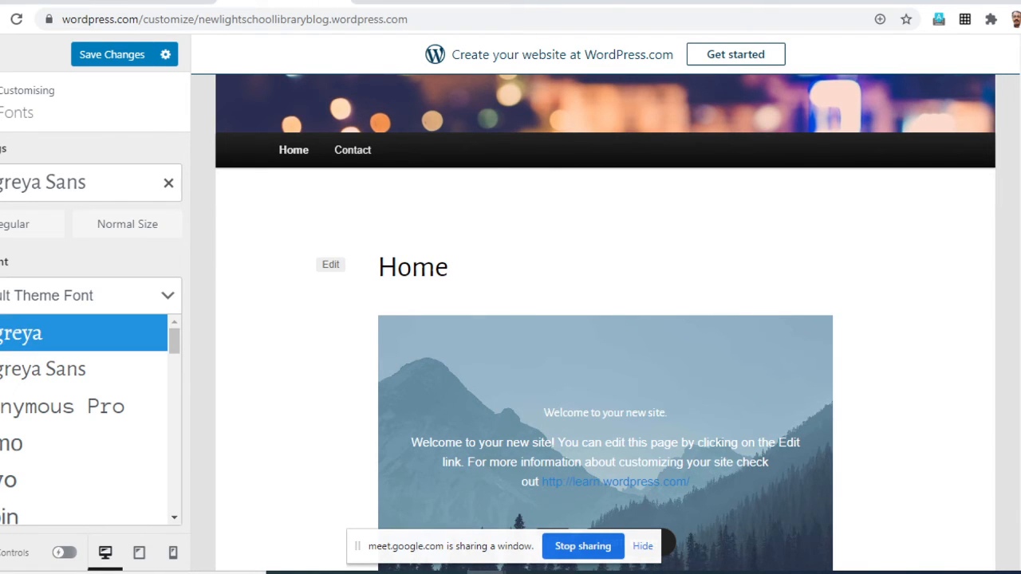
pyautogui.click(12, 444)
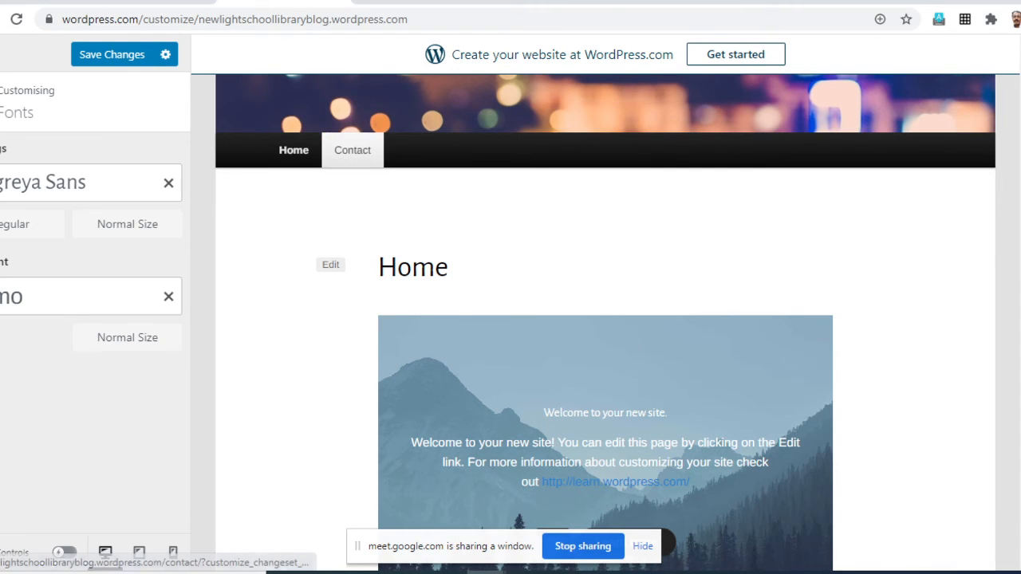
# - Change the base font to Chivo, save the font changes, and return to the customiser overview
pyautogui.click(88, 296)
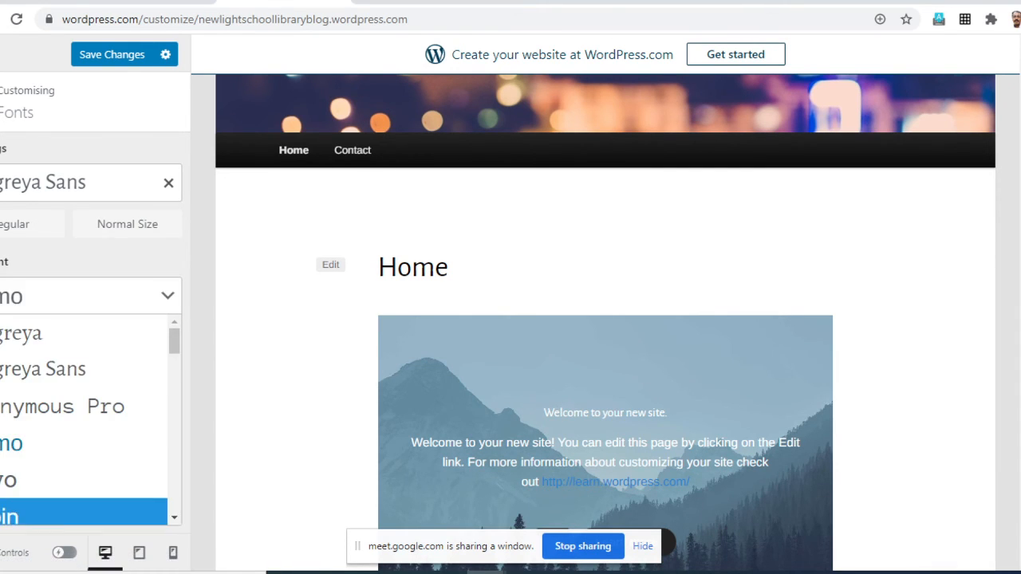
pyautogui.scroll(-2, 87, 477)
pyautogui.click(48, 389)
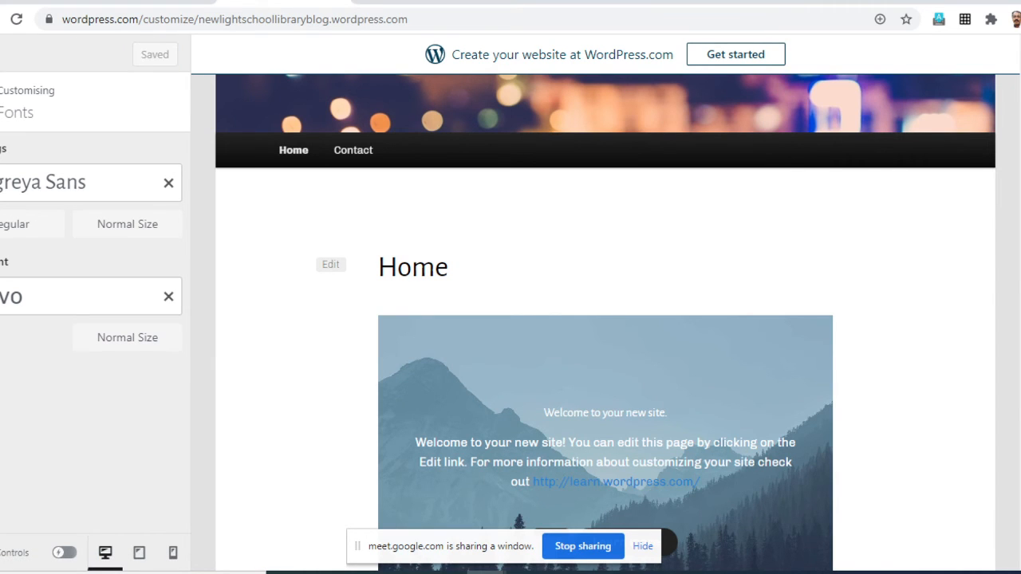
pyautogui.click(1, 102)
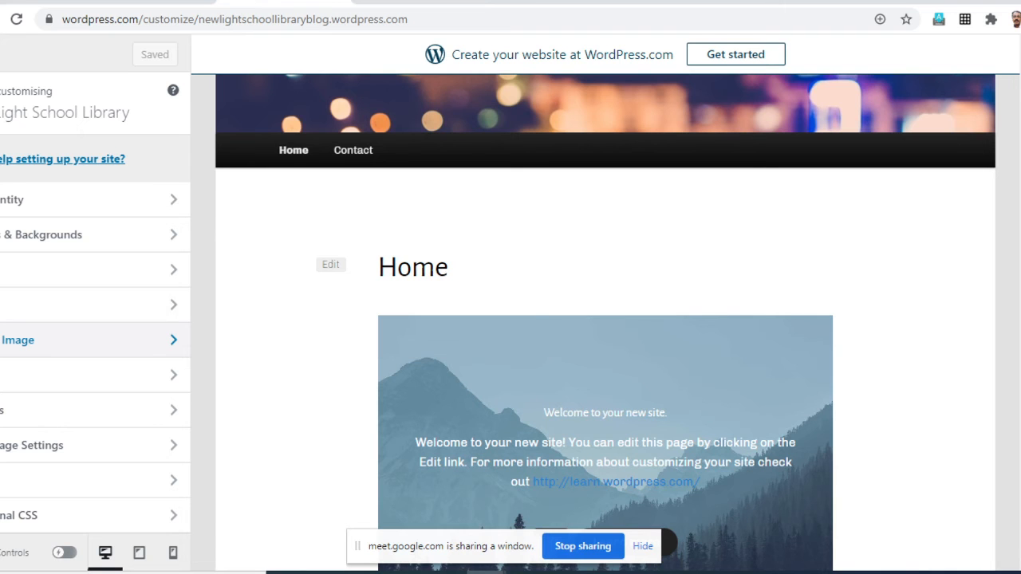
# - Open the Header Image settings and look through the suggested header images
pyautogui.click(18, 340)
pyautogui.scroll(-2, 80, 319)
pyautogui.scroll(-8, 79, 303)
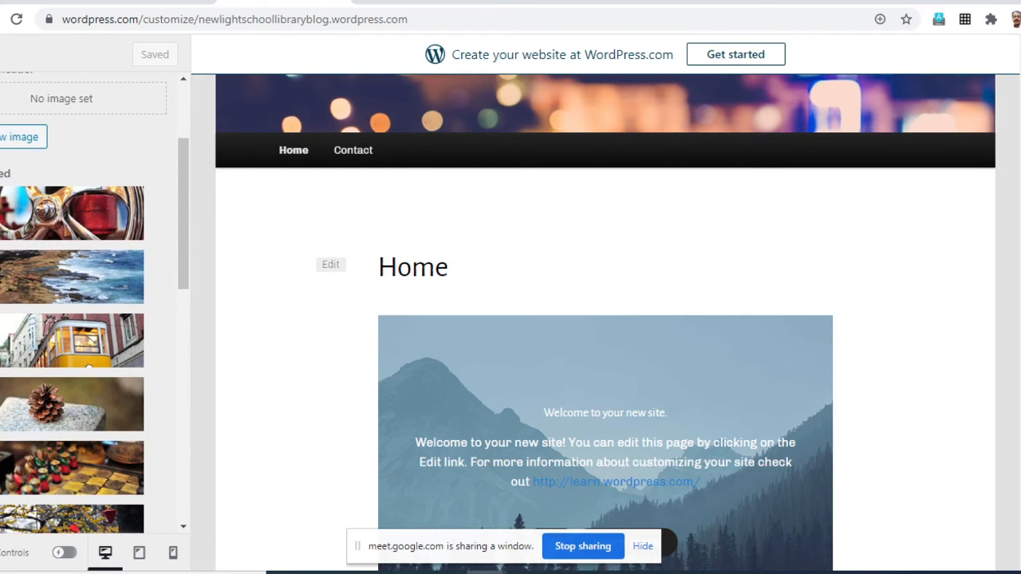
pyautogui.scroll(-3, 80, 303)
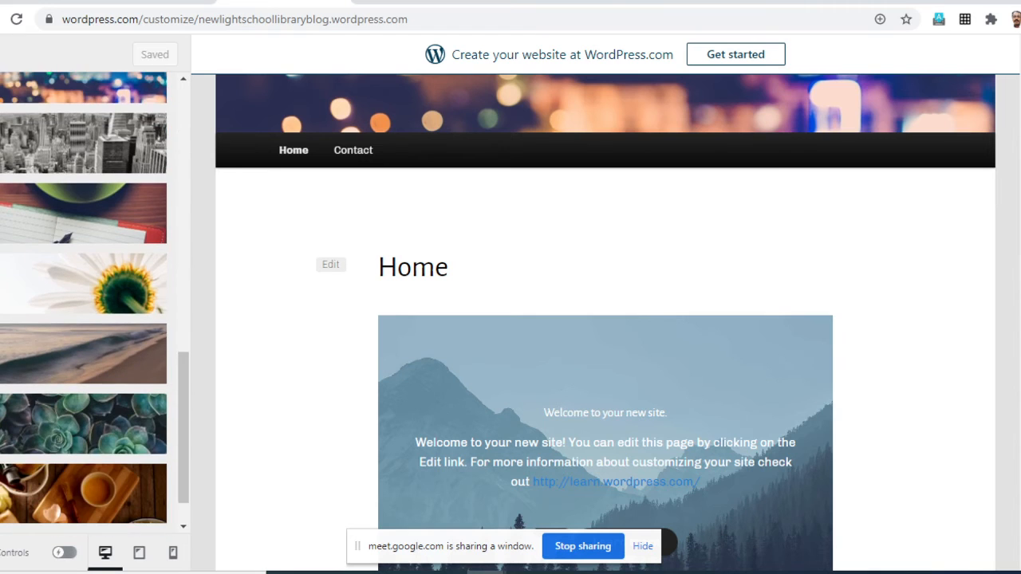
pyautogui.scroll(5, 80, 304)
pyautogui.scroll(5, 79, 319)
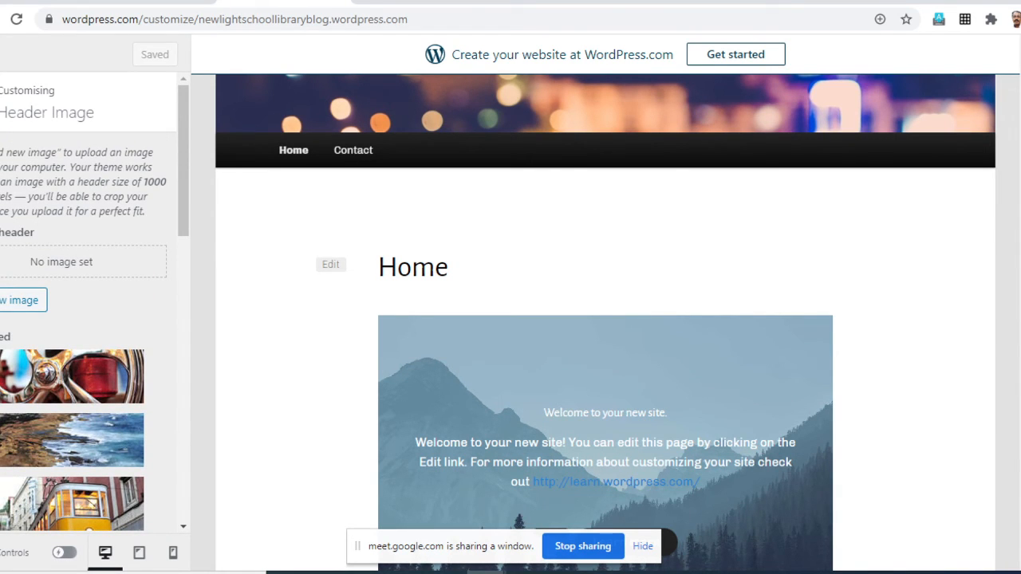
# - Try the suggested metal wheel, rocky coast and yellow tram images as the site header
pyautogui.click(71, 377)
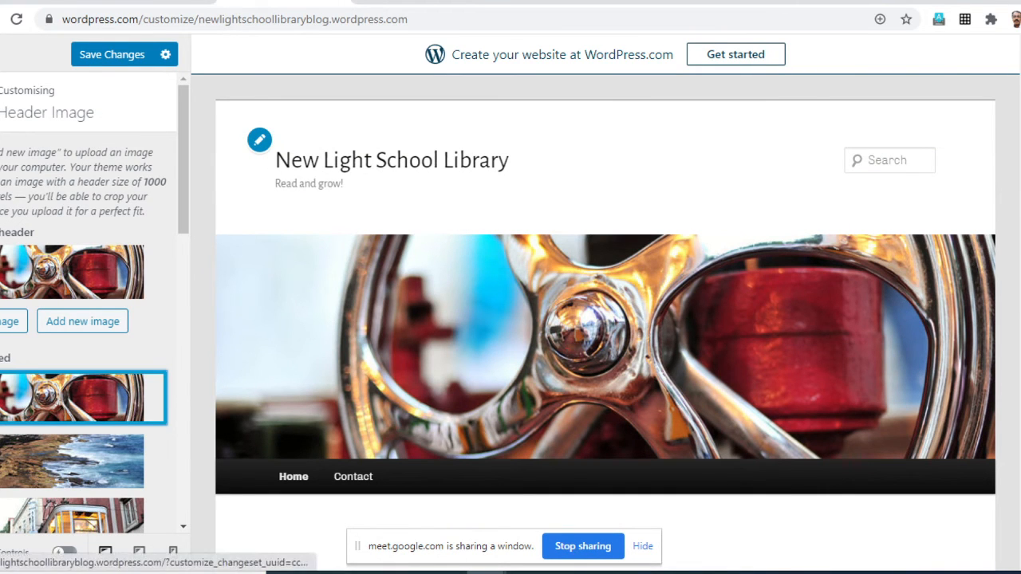
pyautogui.click(72, 462)
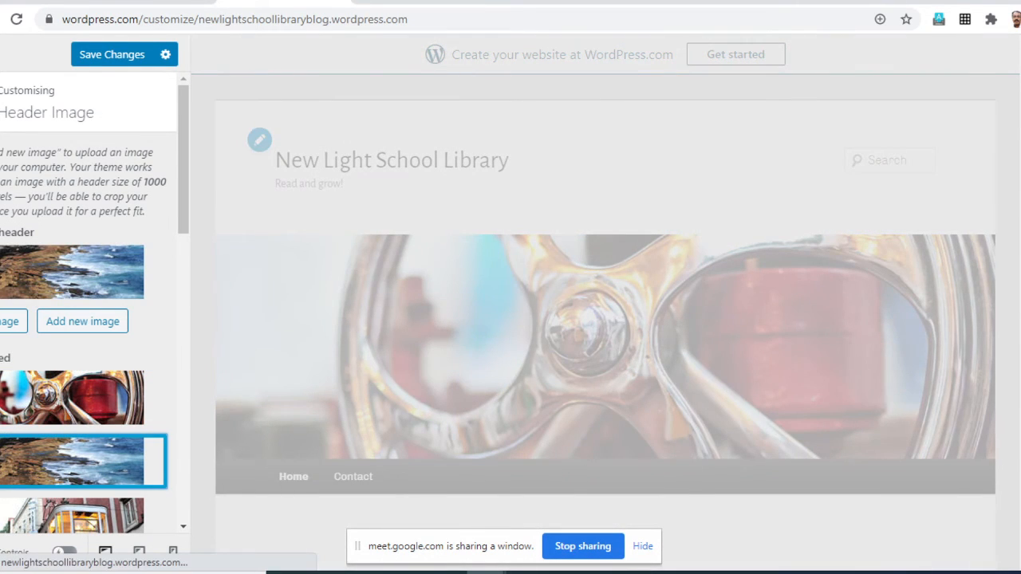
pyautogui.scroll(-3, 605, 319)
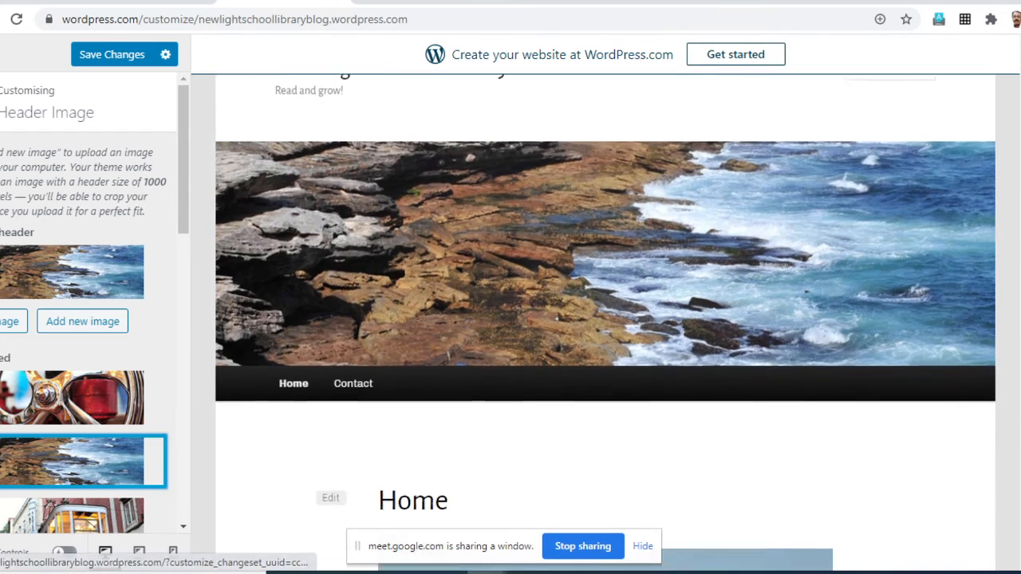
pyautogui.scroll(-2, 88, 303)
pyautogui.click(72, 362)
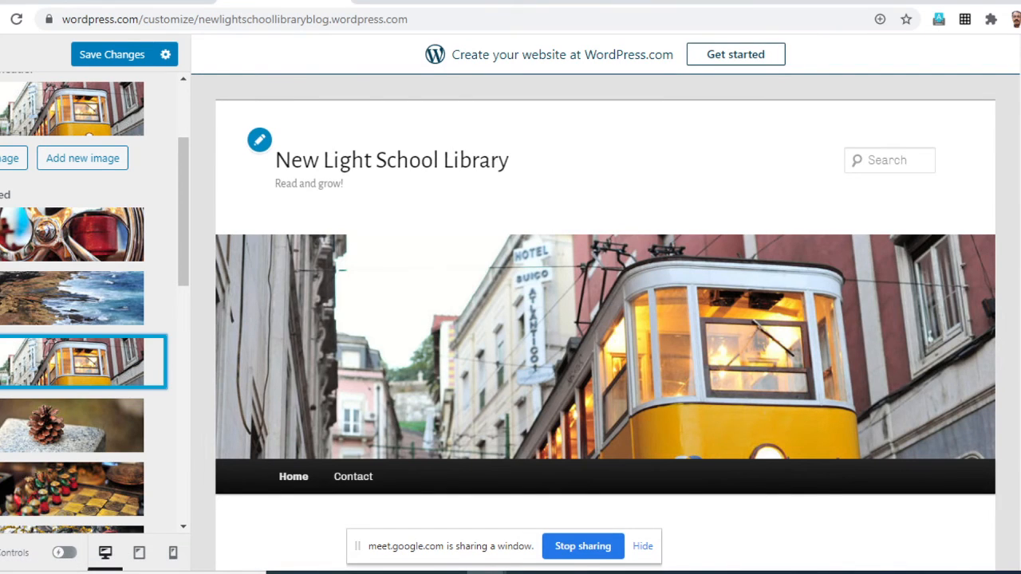
# - Highlight the Header Image instructions on uploading an image from the computer and the recommended header size
pyautogui.scroll(2, 88, 303)
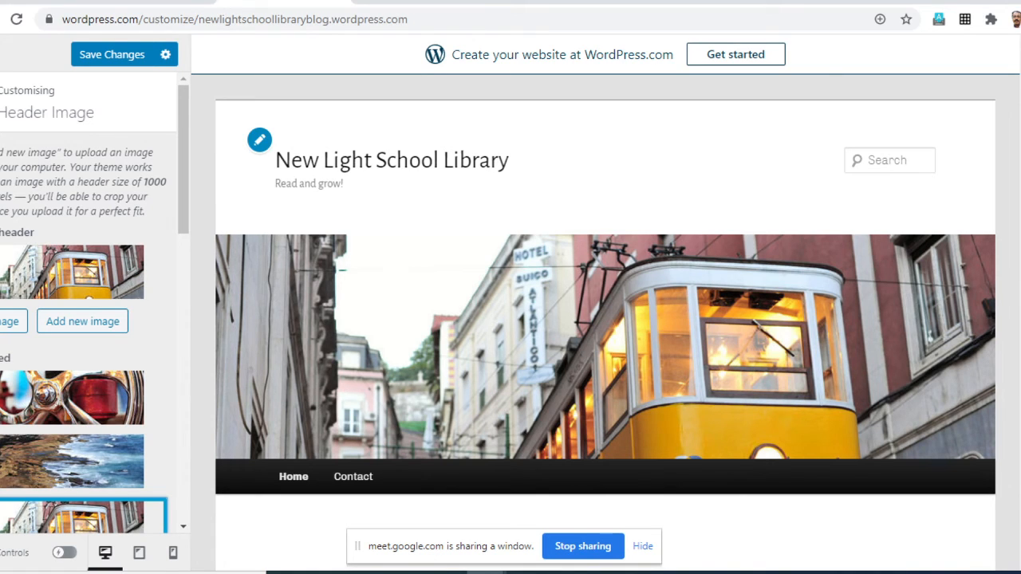
pyautogui.moveTo(1, 152); pyautogui.dragTo(144, 182)
pyautogui.click(144, 183)
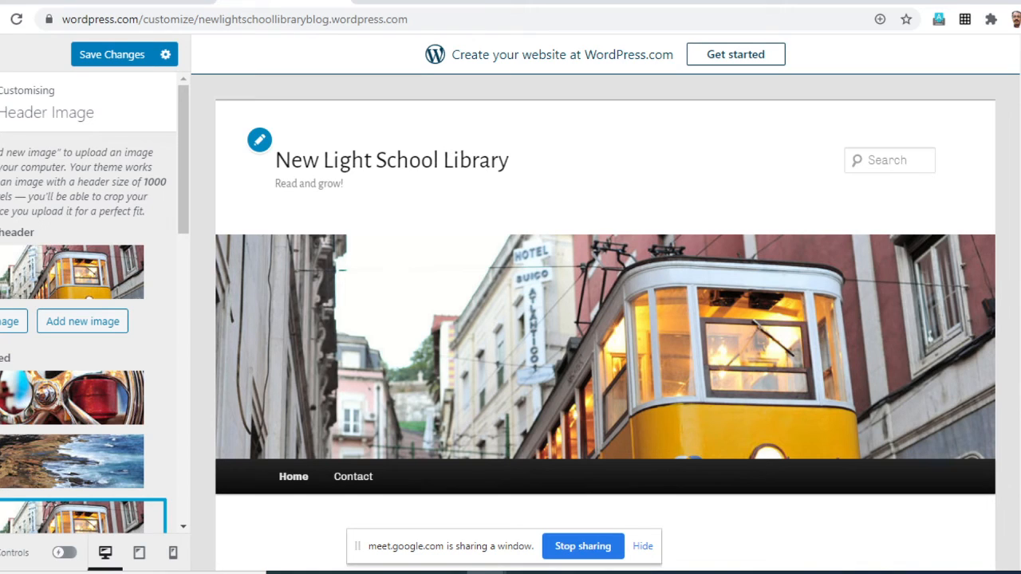
pyautogui.moveTo(145, 183); pyautogui.dragTo(159, 137)
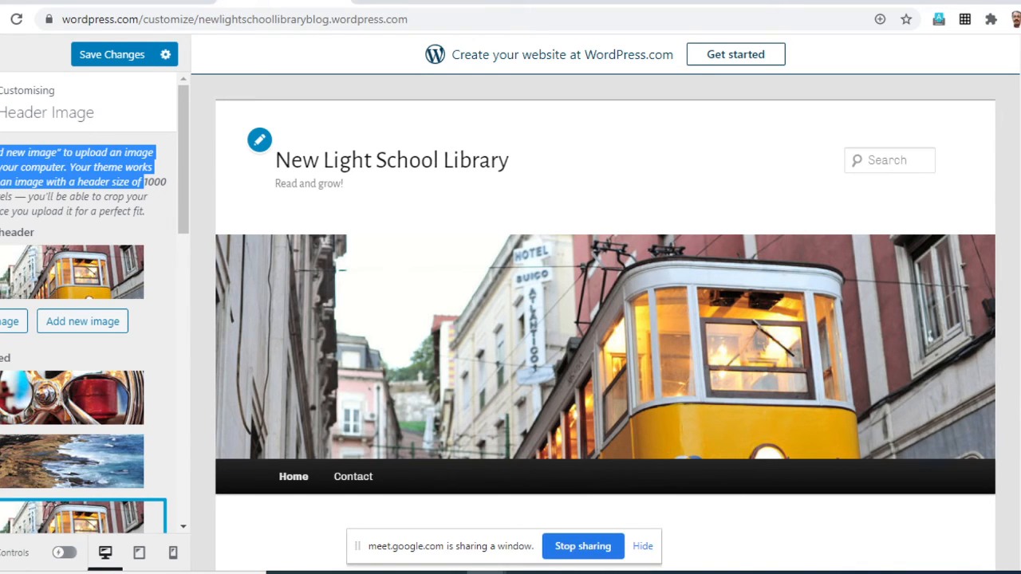
pyautogui.click(160, 144)
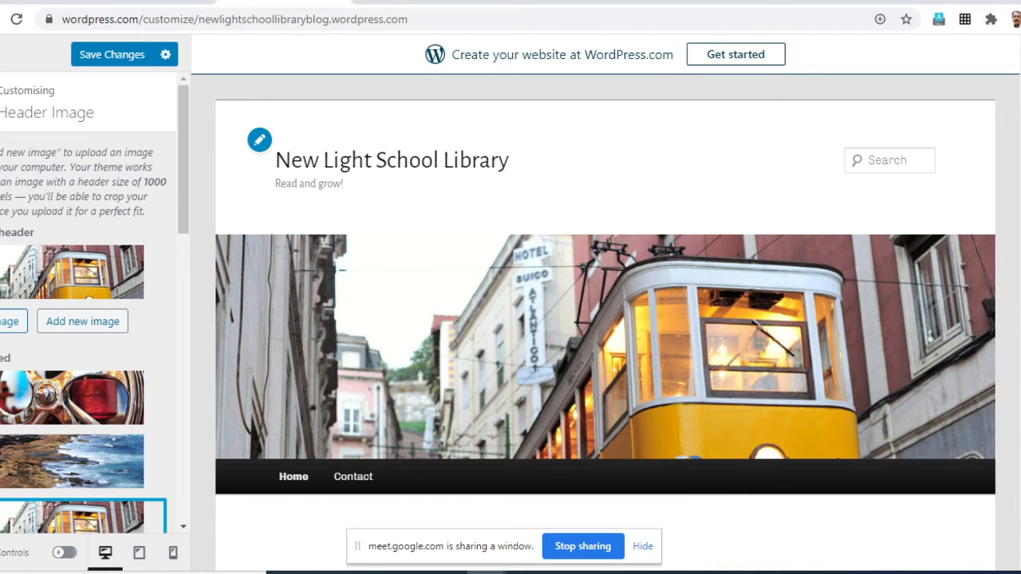
# - Upload the Header with Name image from the WordPress Files folder as a new header image
pyautogui.click(82, 322)
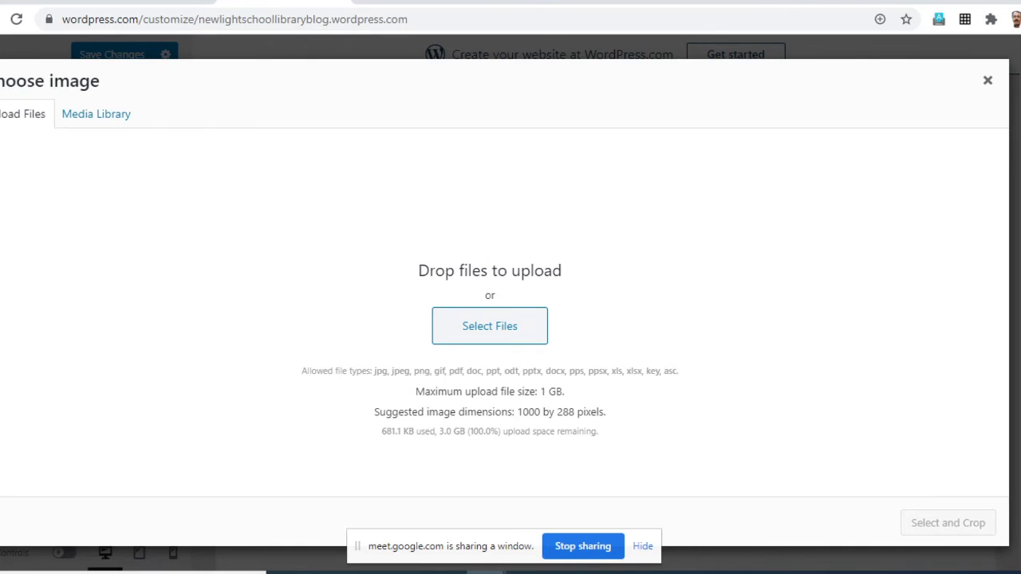
pyautogui.click(490, 326)
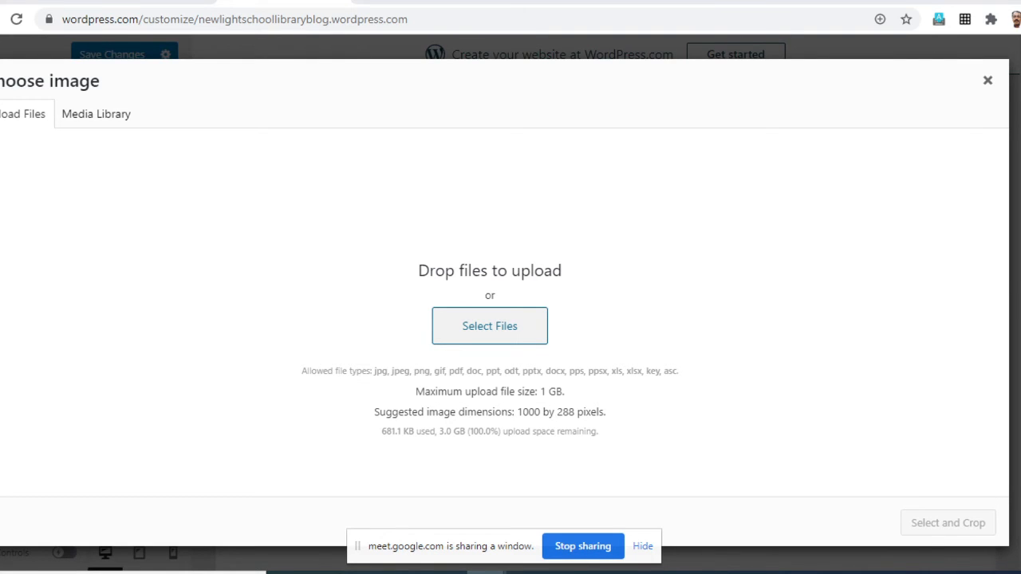
pyautogui.click(490, 327)
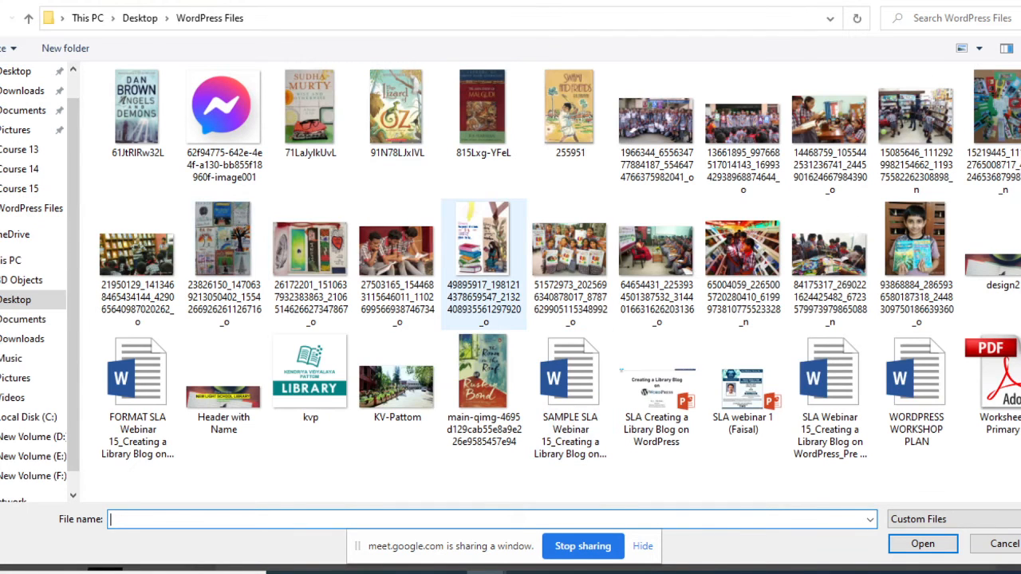
pyautogui.click(223, 398)
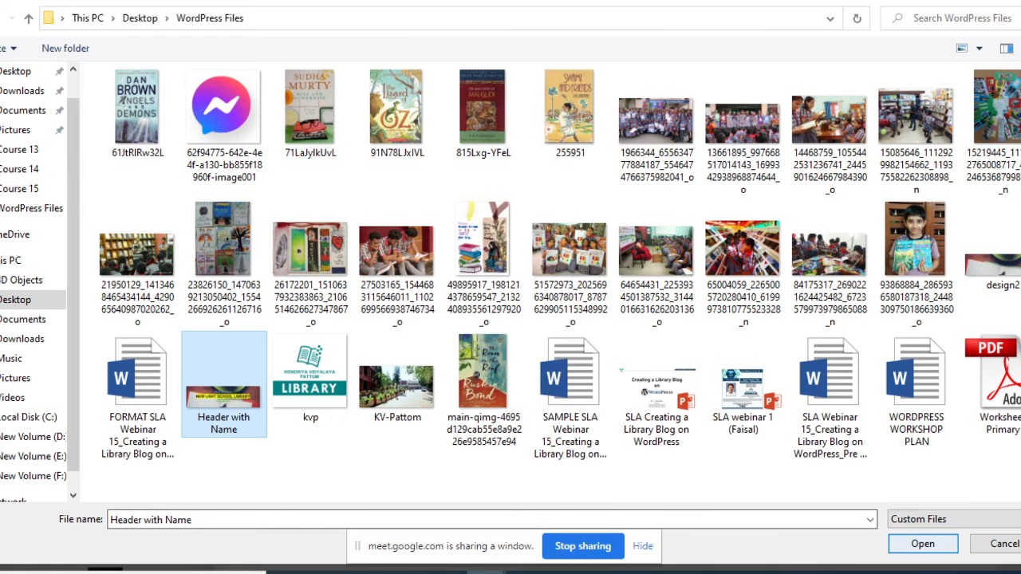
pyautogui.click(923, 544)
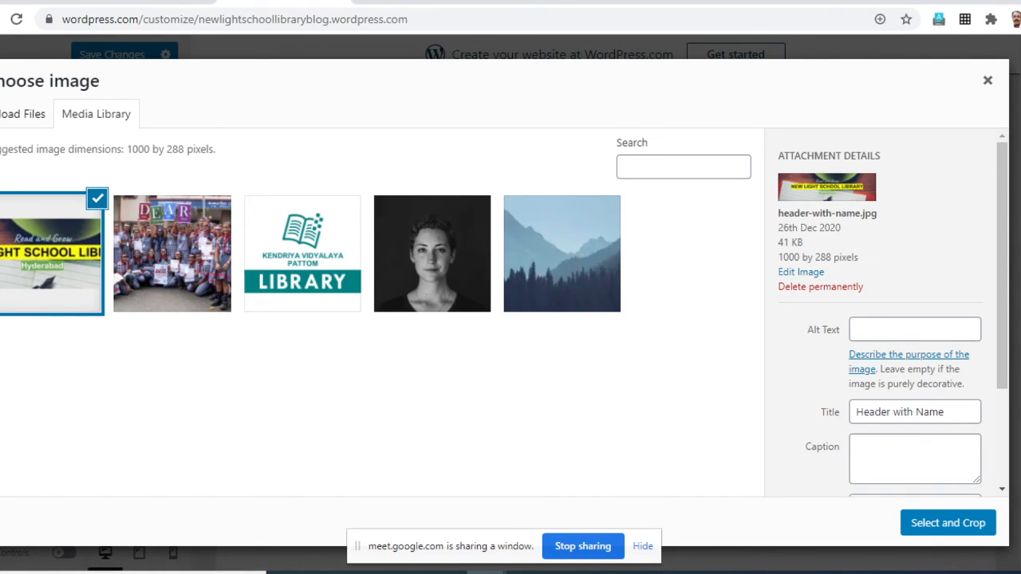
# - Review the uploaded image's attachment details, select it, and crop it at its full area as the site header
pyautogui.click(915, 329)
pyautogui.scroll(-2, 915, 330)
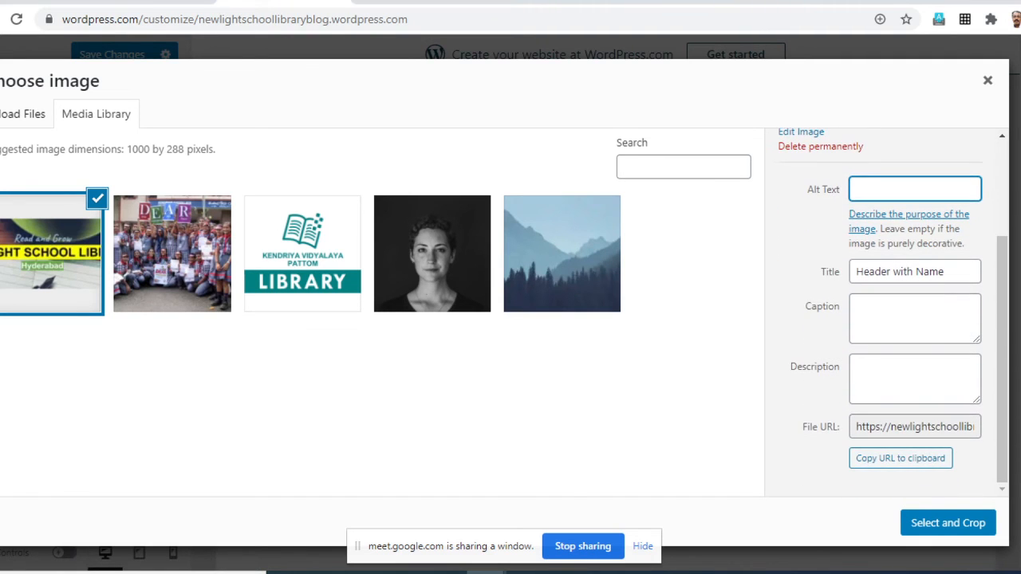
pyautogui.click(947, 522)
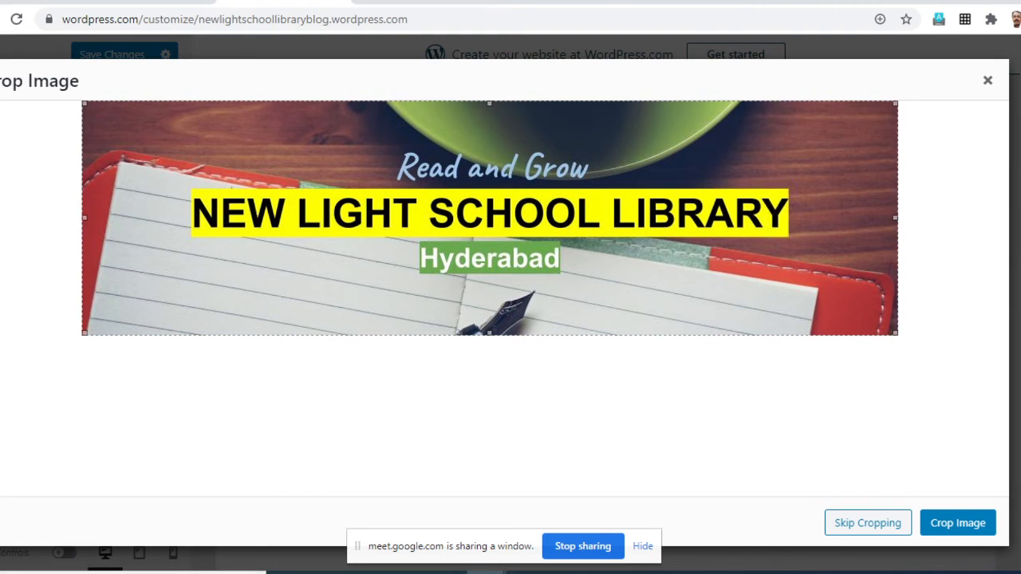
pyautogui.click(958, 524)
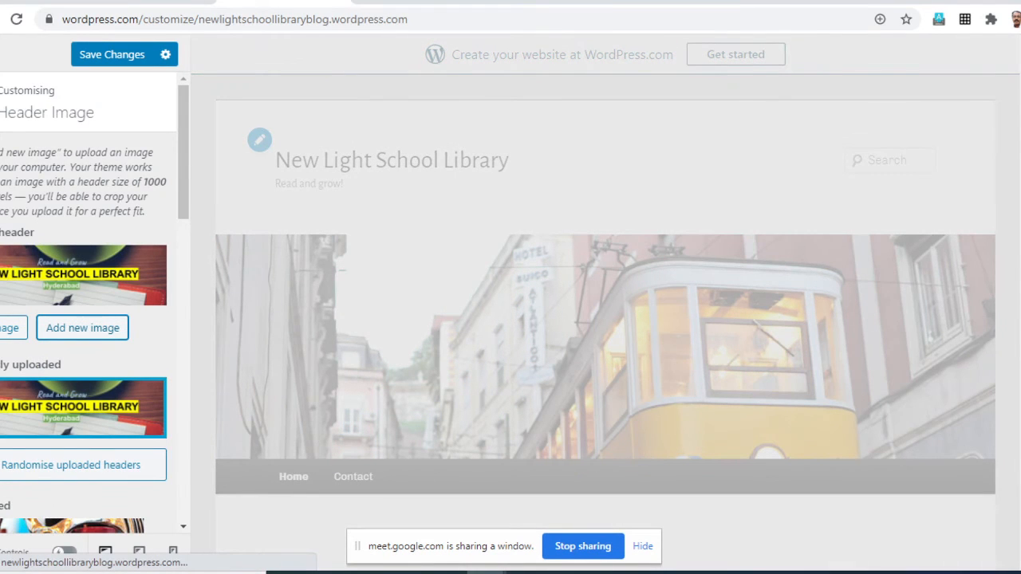
# - Check the new header in the site preview, save the changes, and return to the customiser overview
pyautogui.scroll(-4, 606, 322)
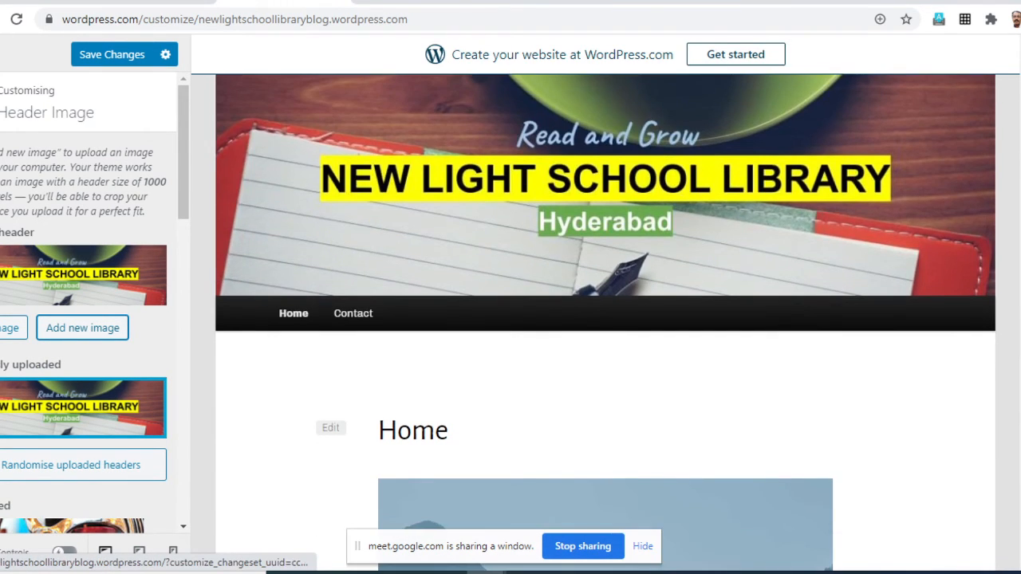
pyautogui.scroll(4, 606, 323)
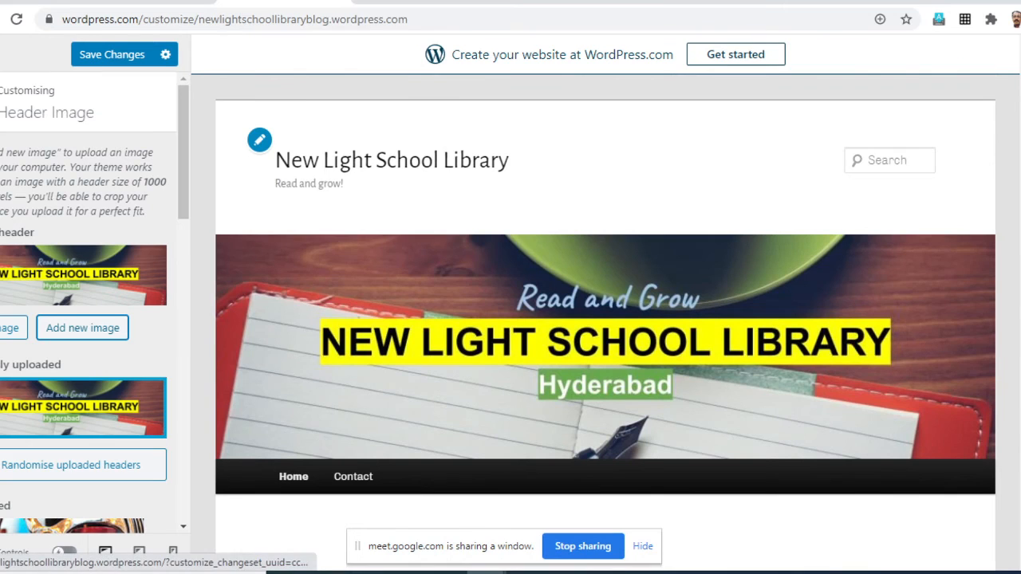
pyautogui.scroll(-1, 605, 322)
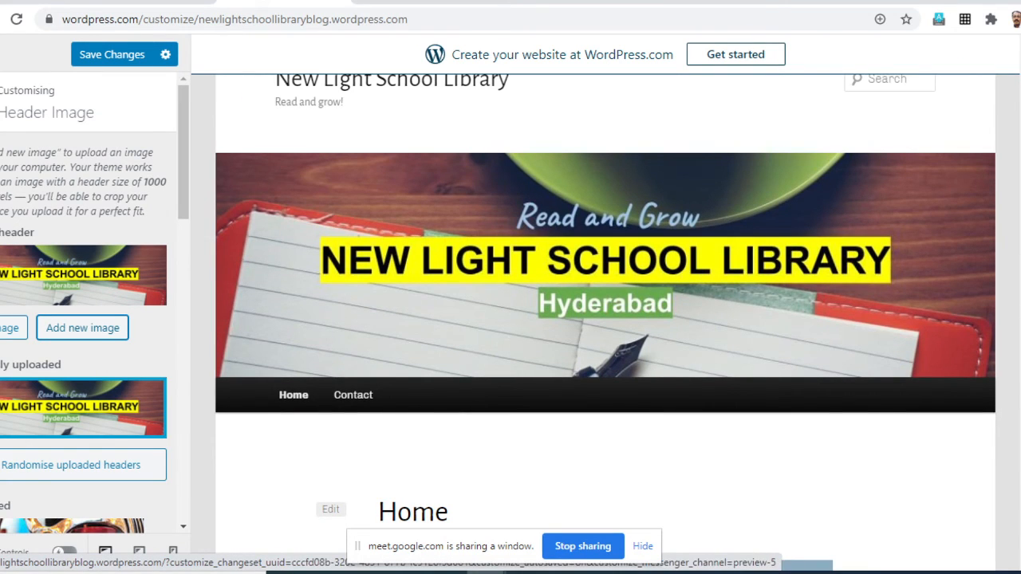
pyautogui.scroll(1, 605, 322)
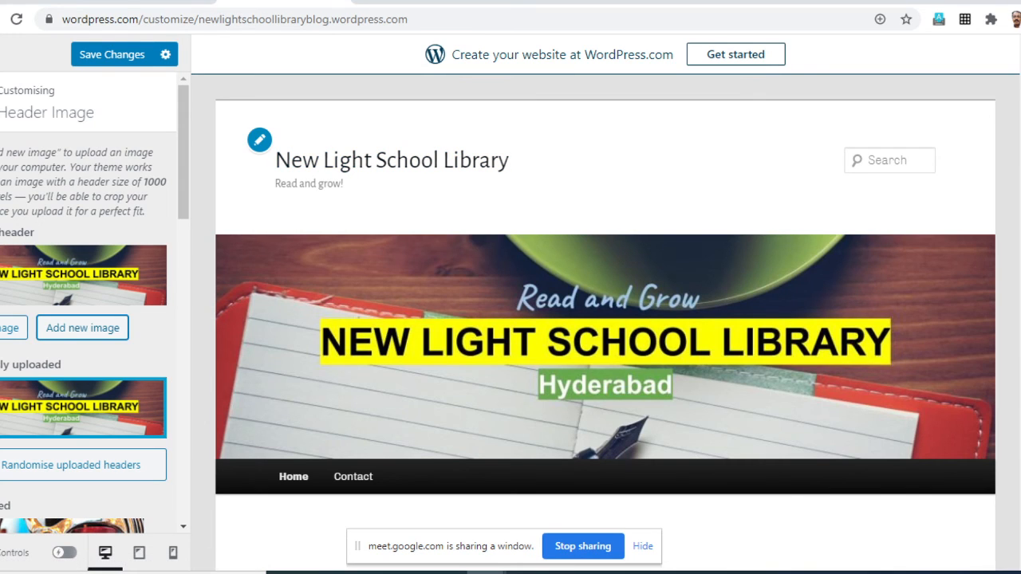
pyautogui.click(112, 54)
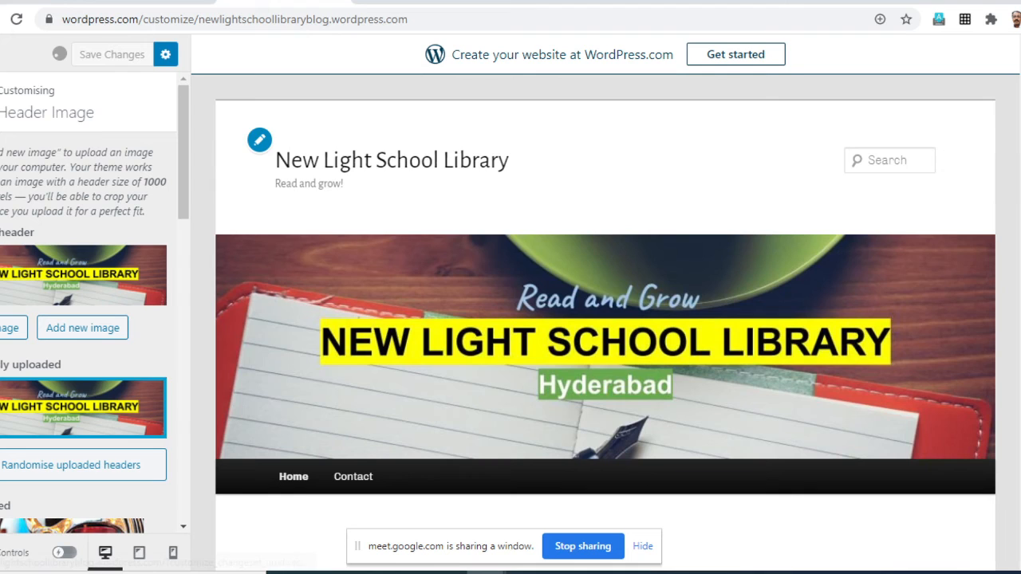
pyautogui.click(1, 103)
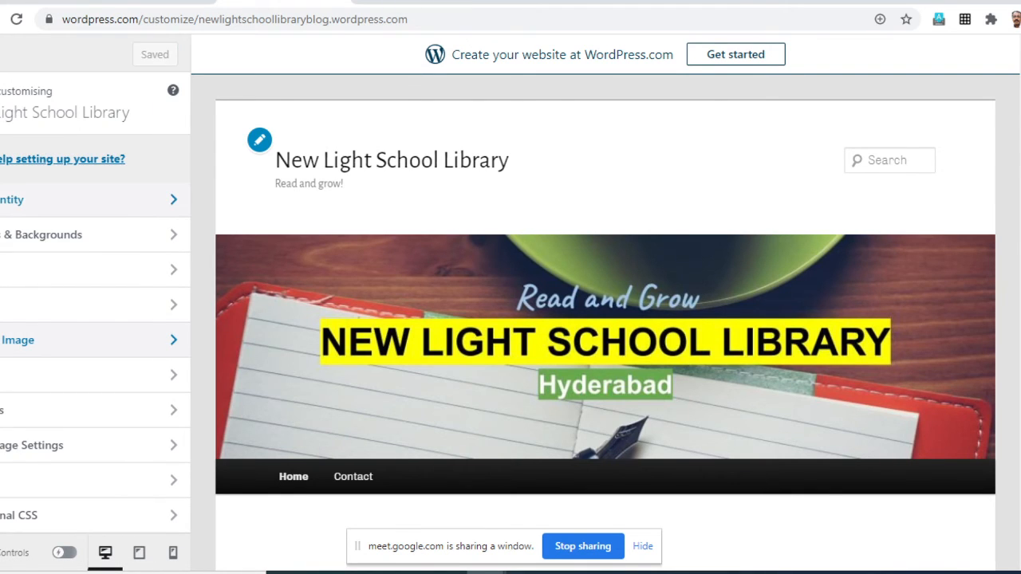
# - Turn off the display of the site title and tagline under Site Identity, and check the header in the preview
pyautogui.click(12, 200)
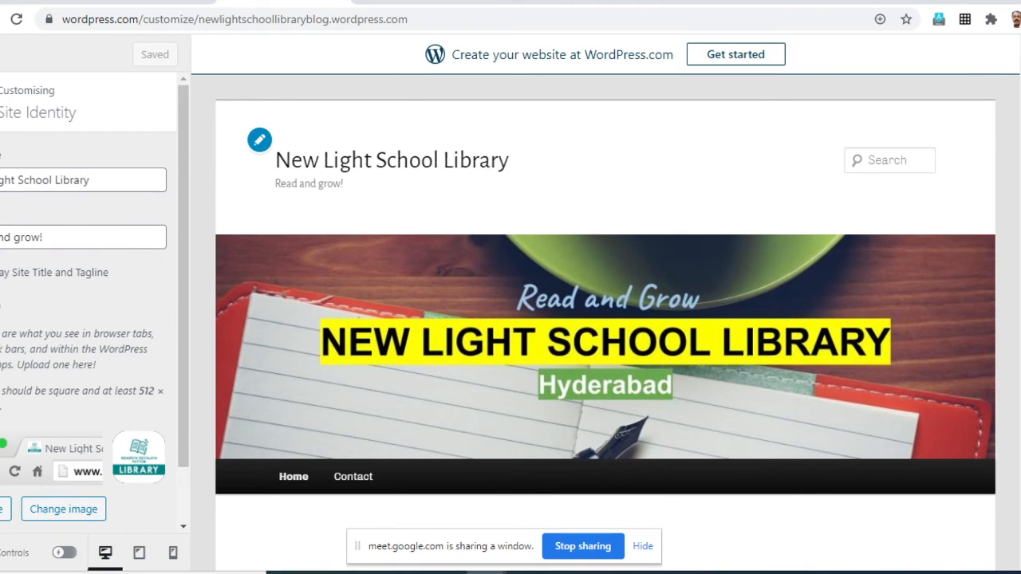
pyautogui.click(1, 273)
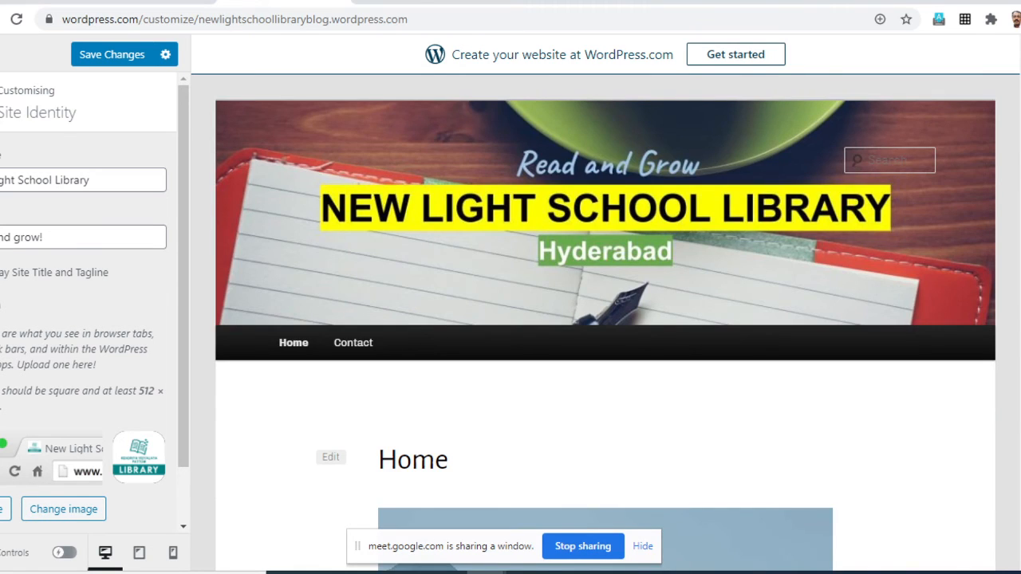
pyautogui.scroll(-6, 605, 323)
pyautogui.scroll(6, 605, 323)
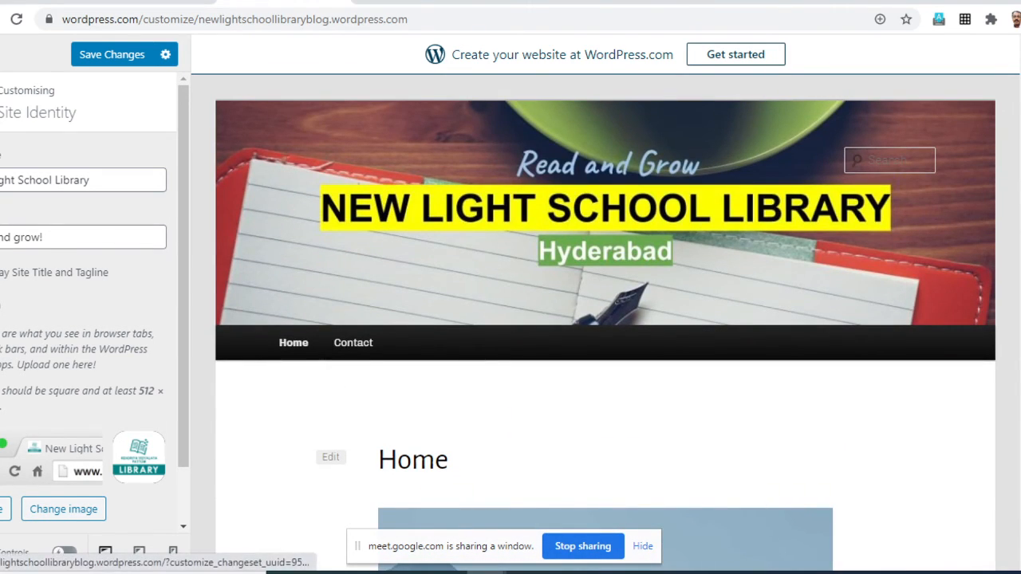
# - Save the Site Identity changes and return to the customiser overview
pyautogui.scroll(-1, 92, 319)
pyautogui.scroll(-1, 92, 319)
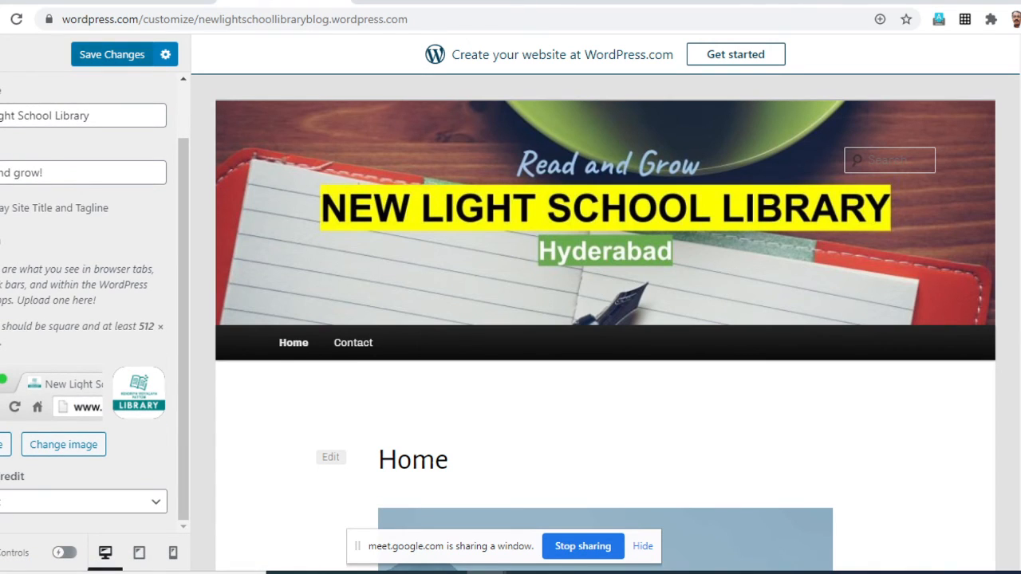
pyautogui.click(111, 54)
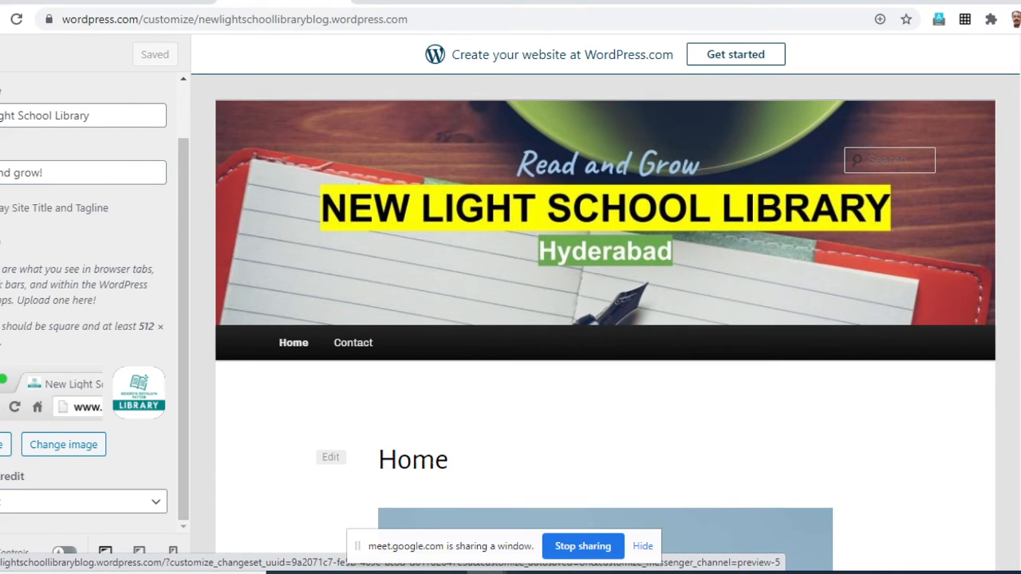
pyautogui.scroll(2, 92, 303)
pyautogui.click(1, 102)
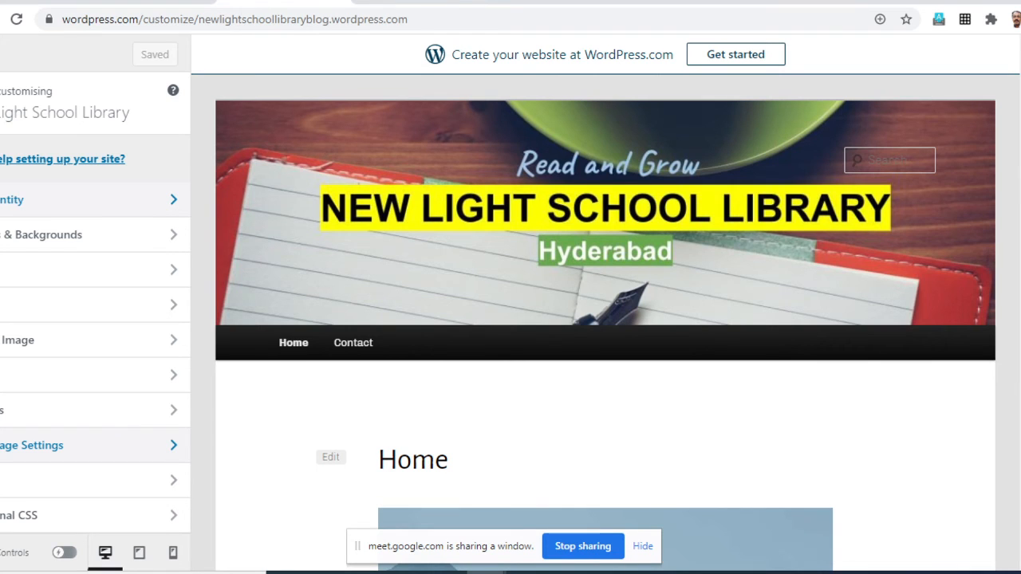
# - In Homepage Settings, make the homepage display a static page and choose About the Library as that page
pyautogui.click(79, 445)
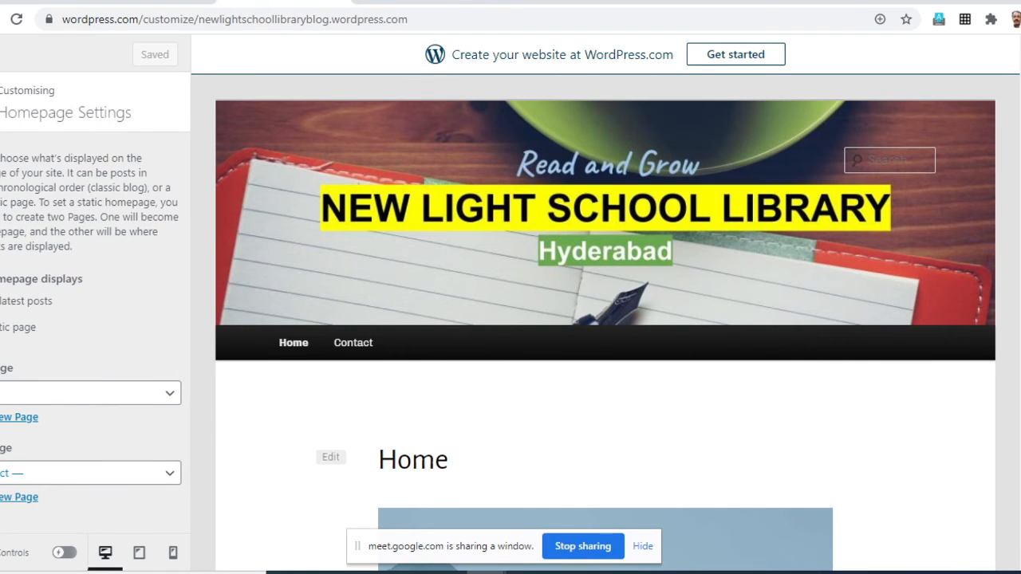
pyautogui.press('Escape')
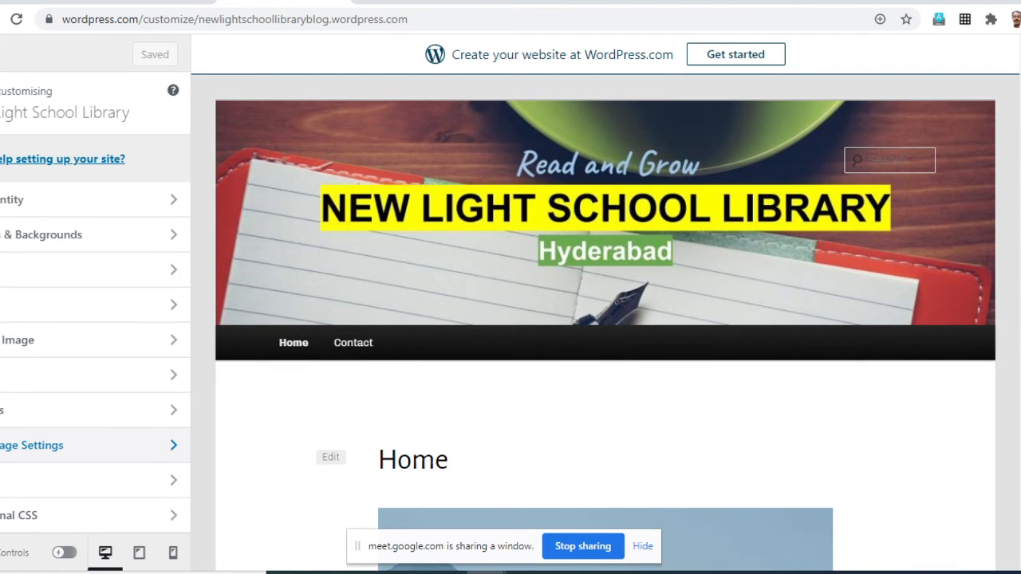
pyautogui.click(79, 445)
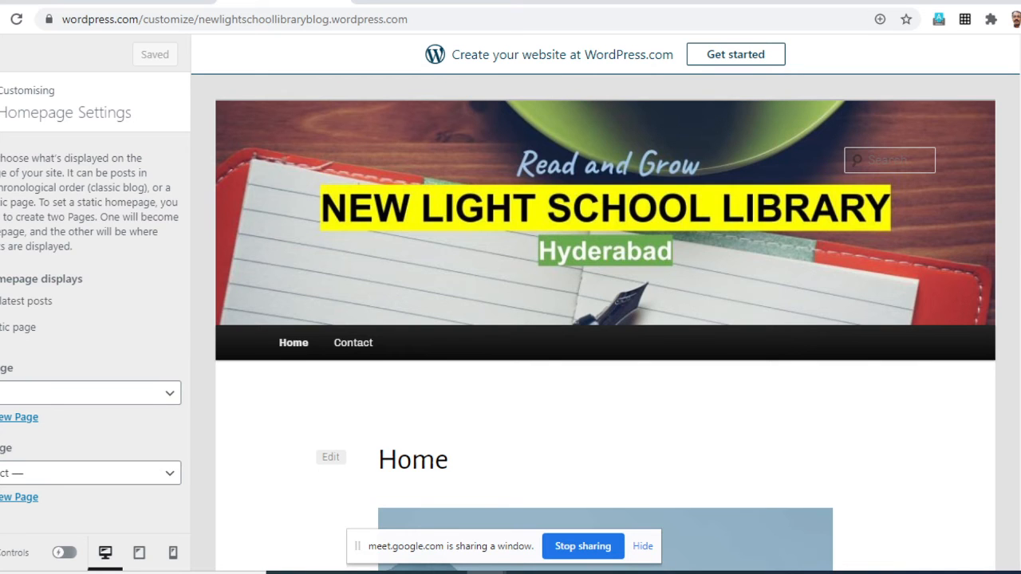
pyautogui.click(15, 301)
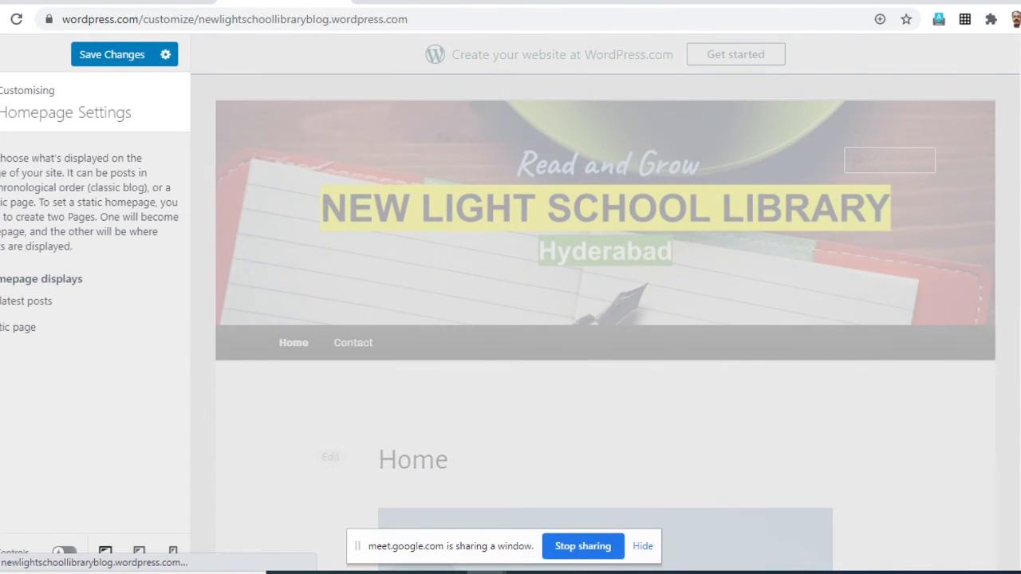
pyautogui.click(16, 327)
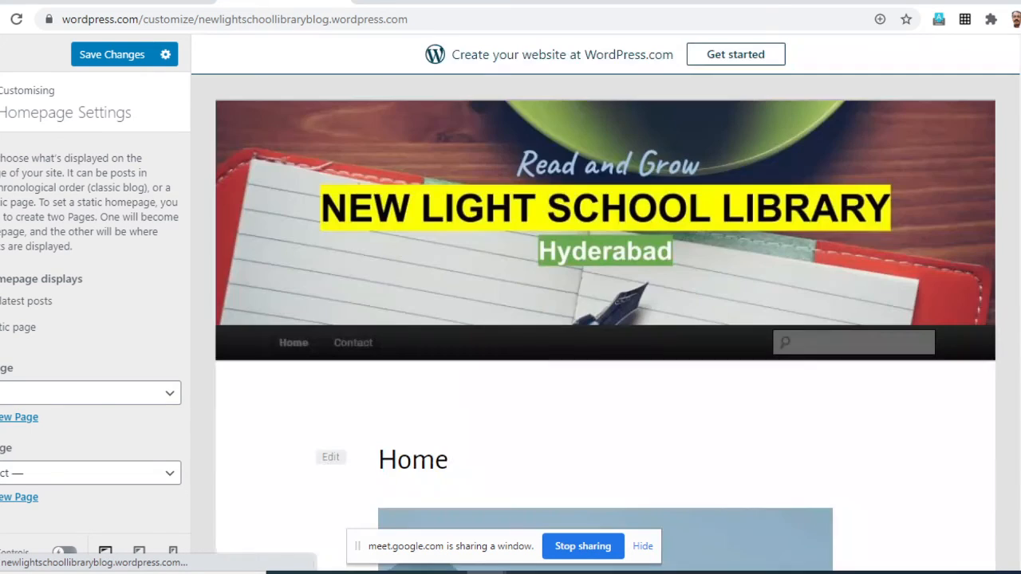
pyautogui.click(169, 394)
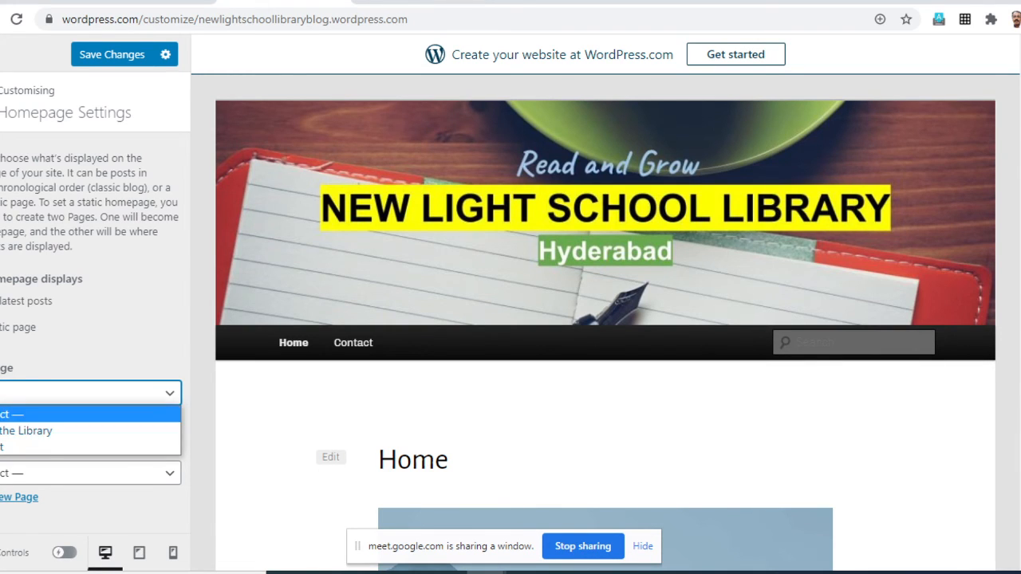
pyautogui.press('Return')
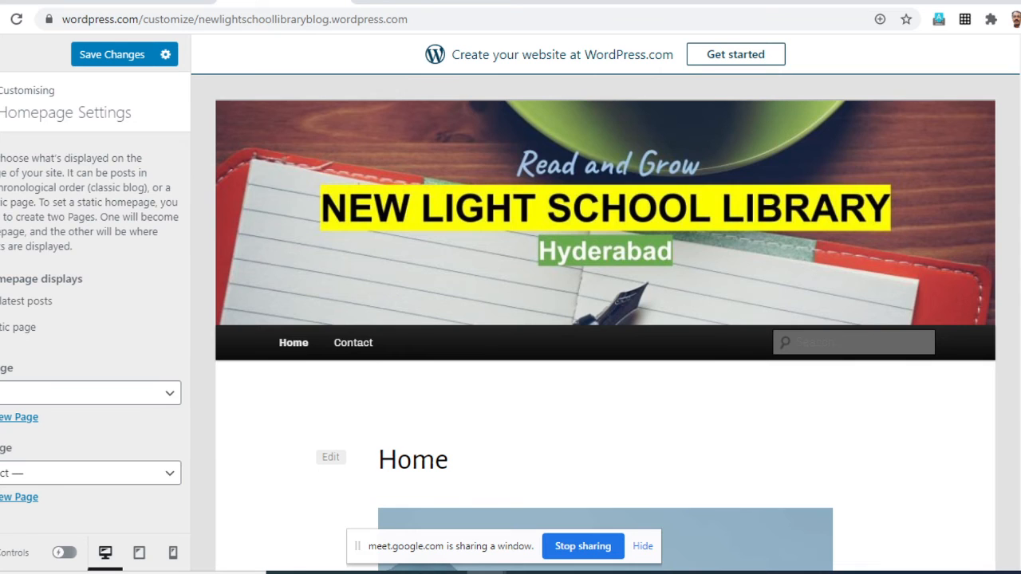
pyautogui.click(169, 394)
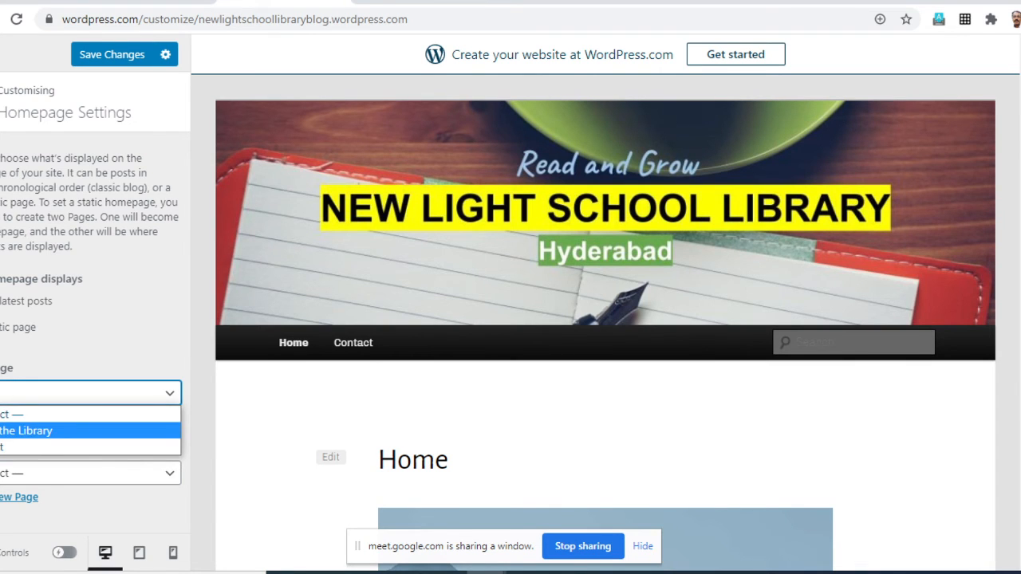
pyautogui.click(87, 430)
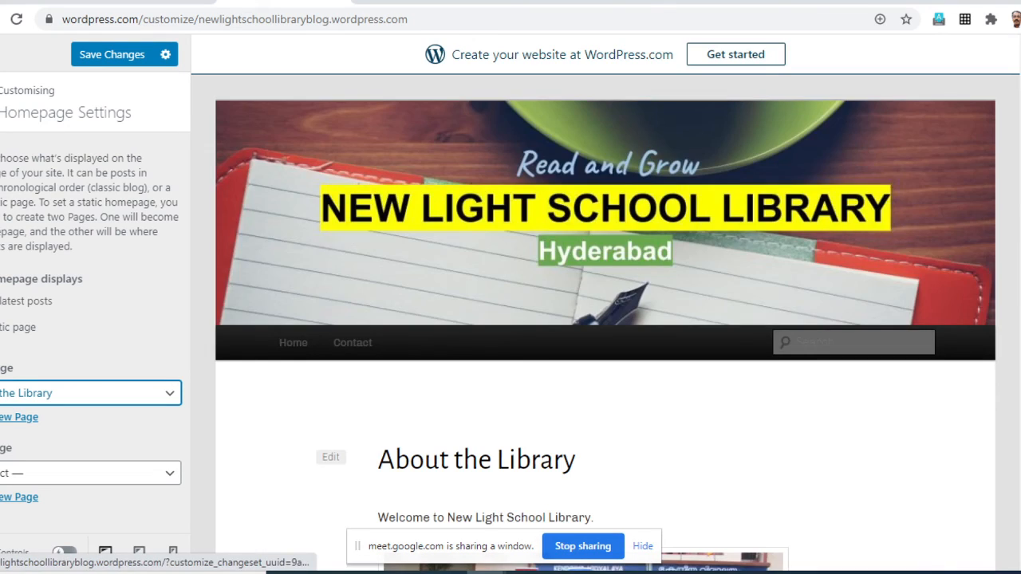
# - Check the About the Library homepage in the preview, save the change, and switch to the Colours & Backgrounds settings
pyautogui.scroll(-15, 604, 319)
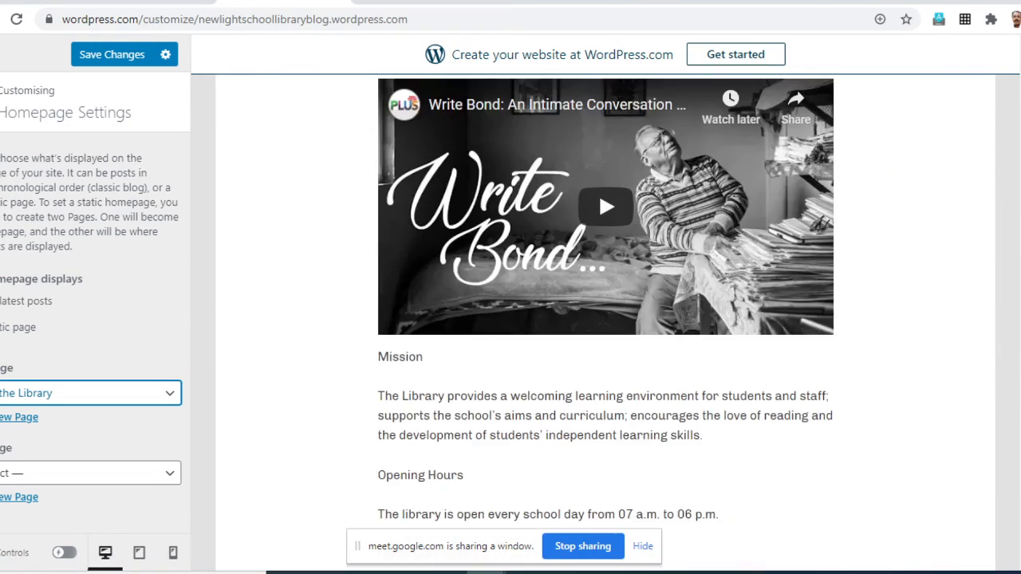
pyautogui.scroll(12, 604, 319)
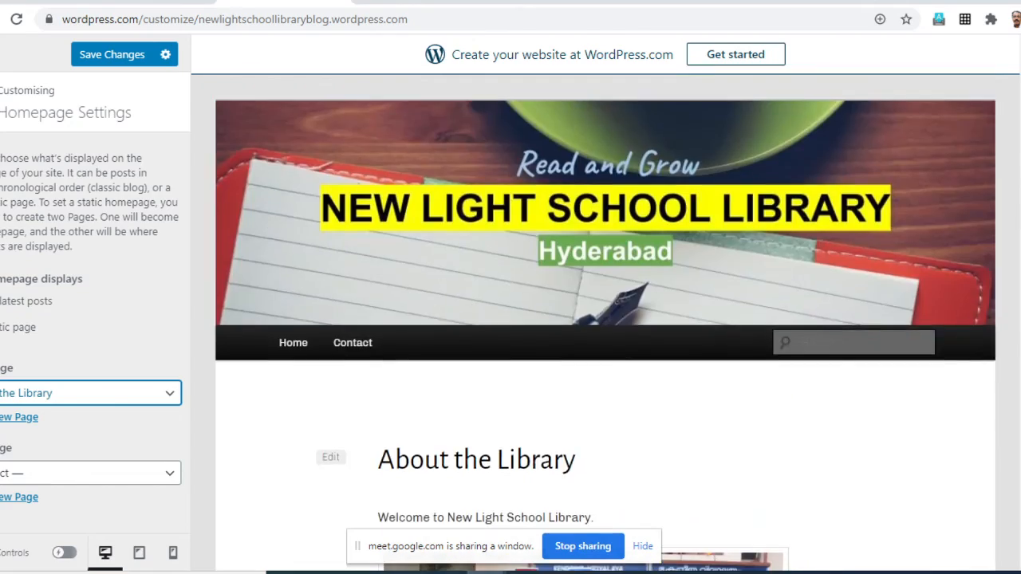
pyautogui.scroll(-6, 605, 319)
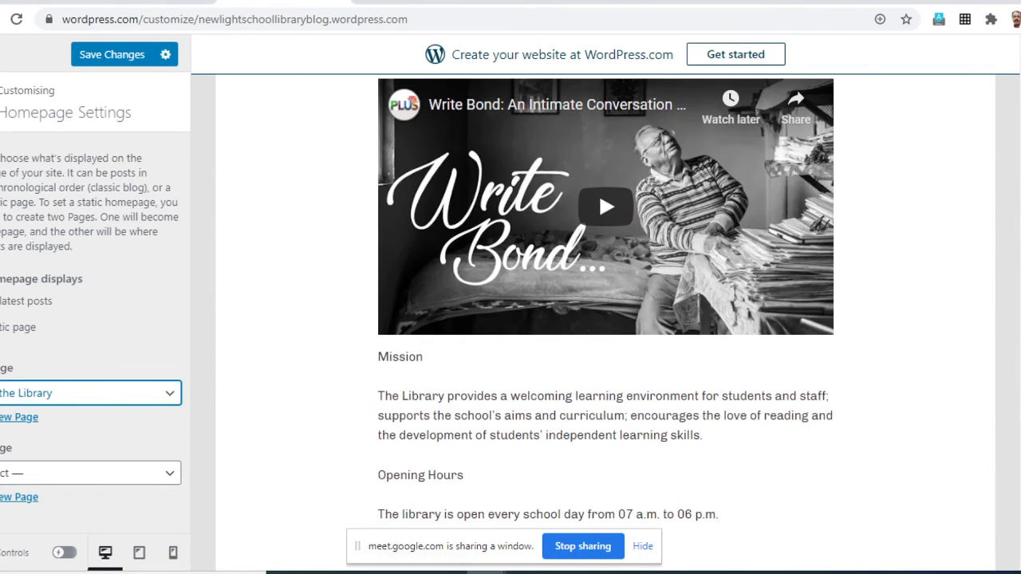
pyautogui.click(111, 54)
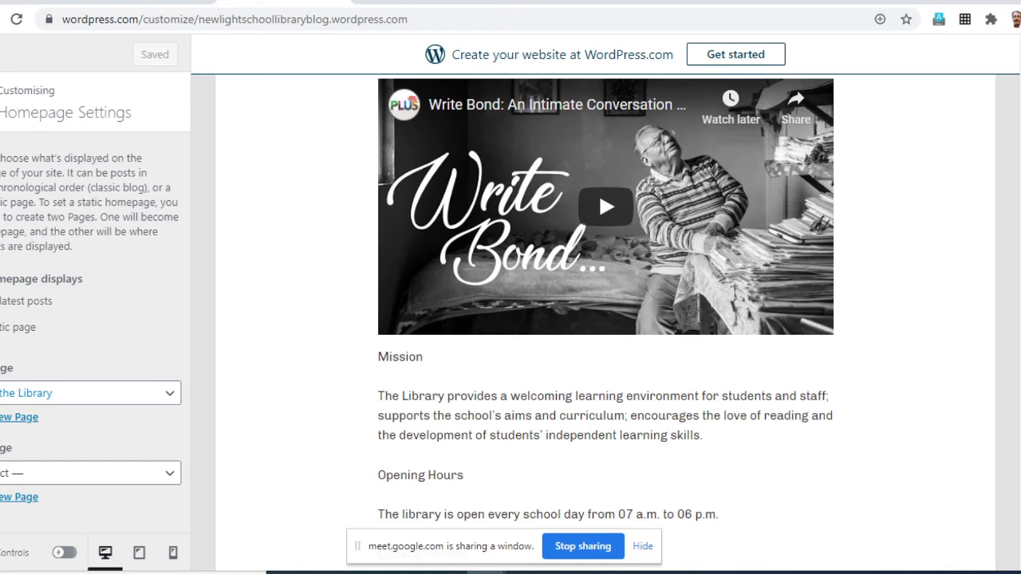
pyautogui.scroll(10, 598, 192)
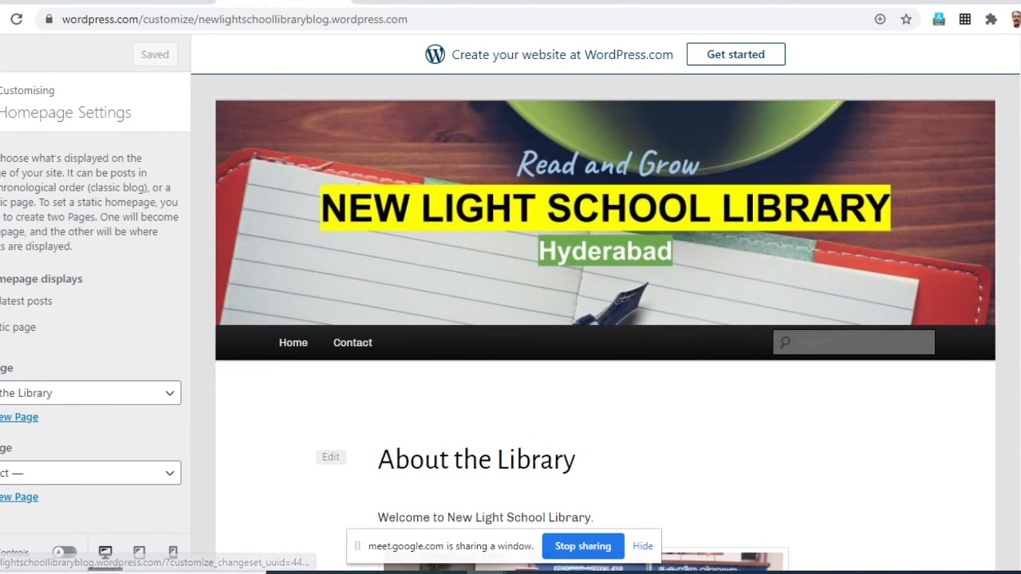
pyautogui.click(1, 102)
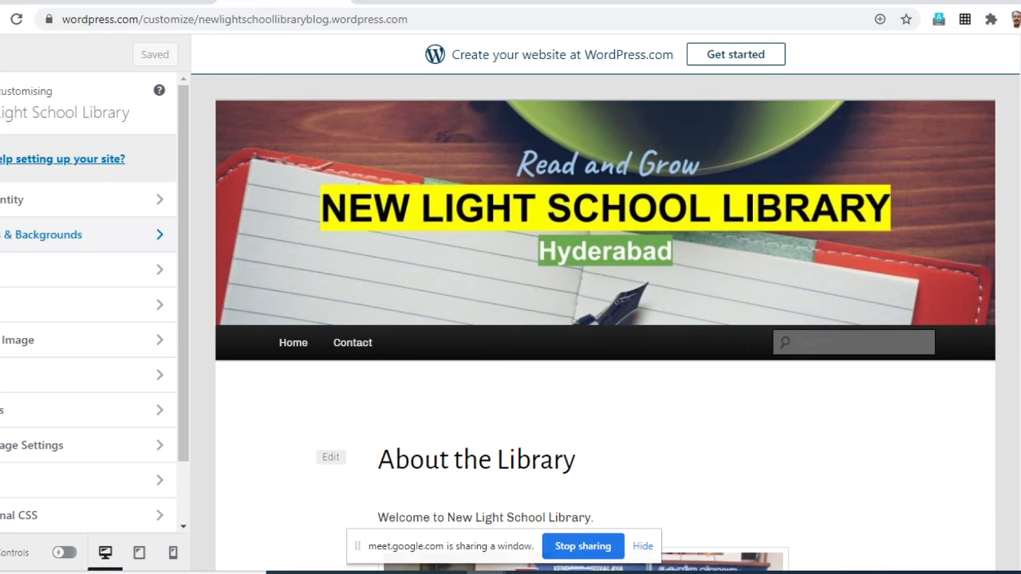
pyautogui.click(72, 234)
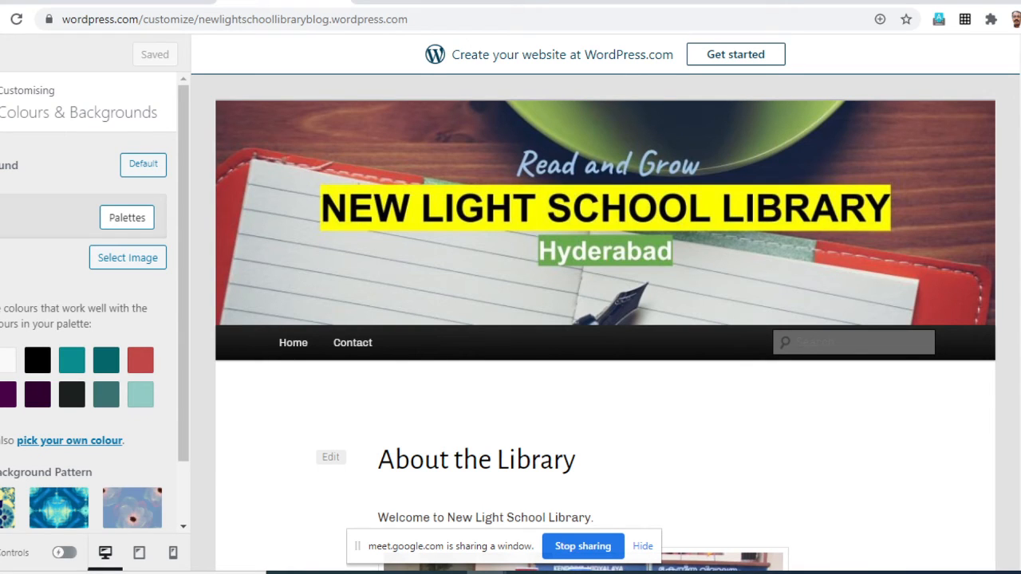
# - Try the bright teal, red and near-black palette colours as the site background, checking them in the preview
pyautogui.click(72, 361)
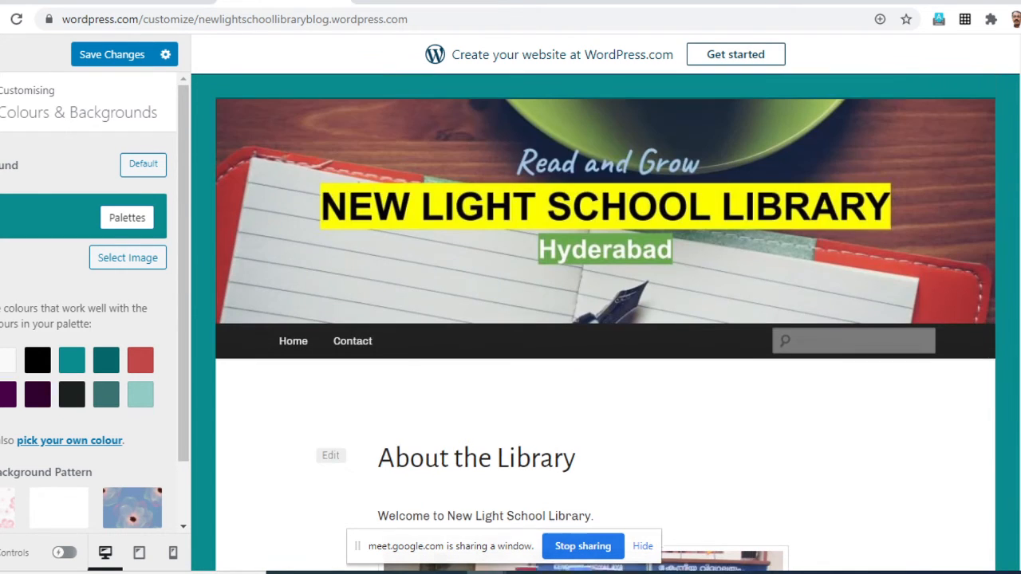
pyautogui.scroll(-10, 606, 323)
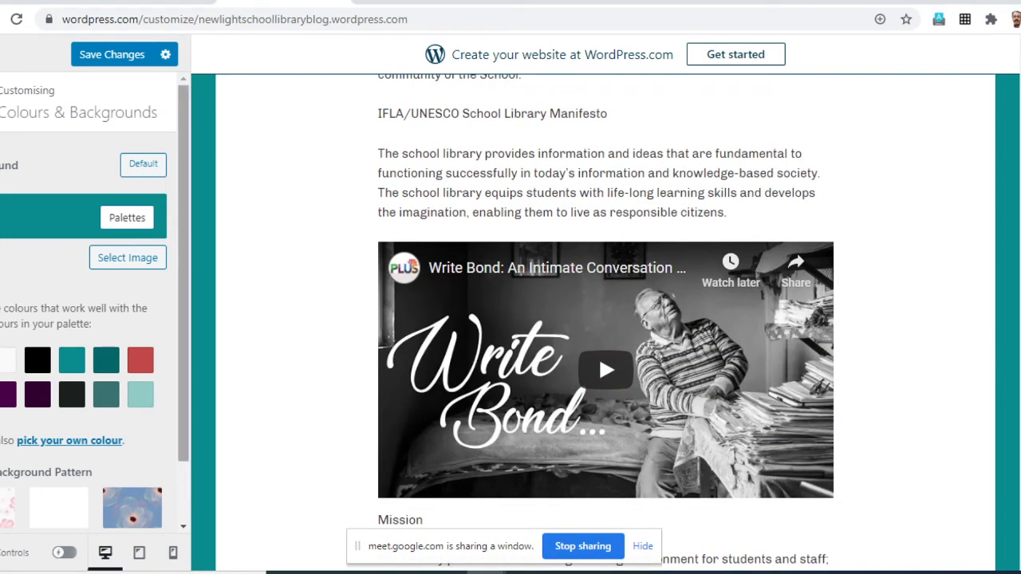
pyautogui.click(141, 360)
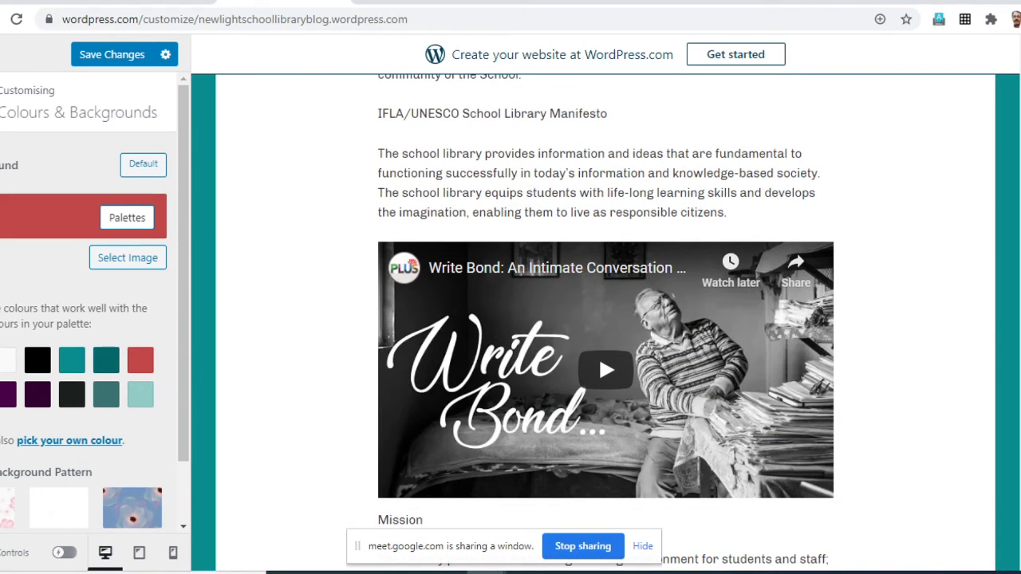
pyautogui.scroll(6, 606, 323)
pyautogui.scroll(4, 606, 323)
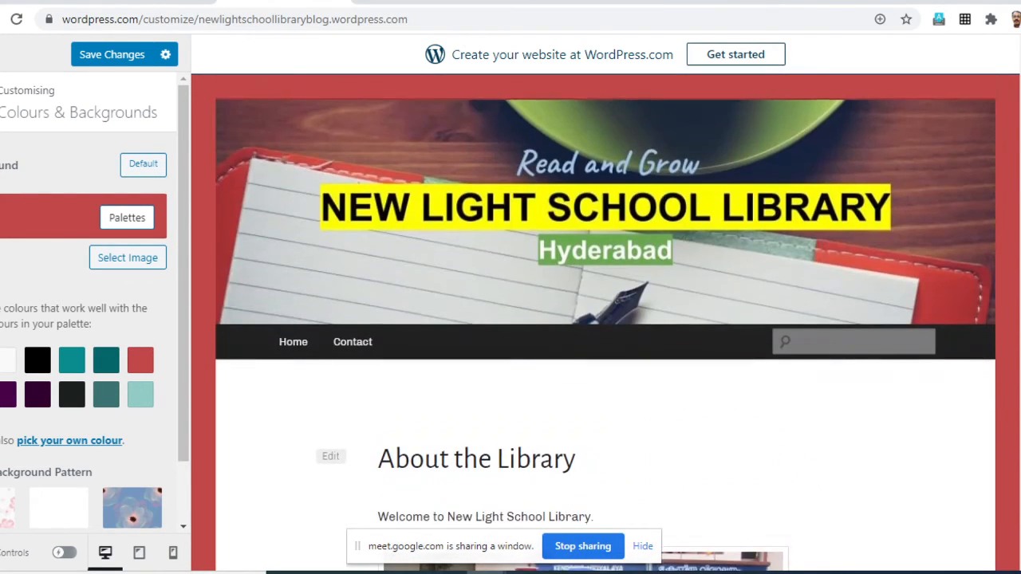
pyautogui.scroll(-2, 606, 323)
pyautogui.click(72, 395)
pyautogui.scroll(-2, 71, 395)
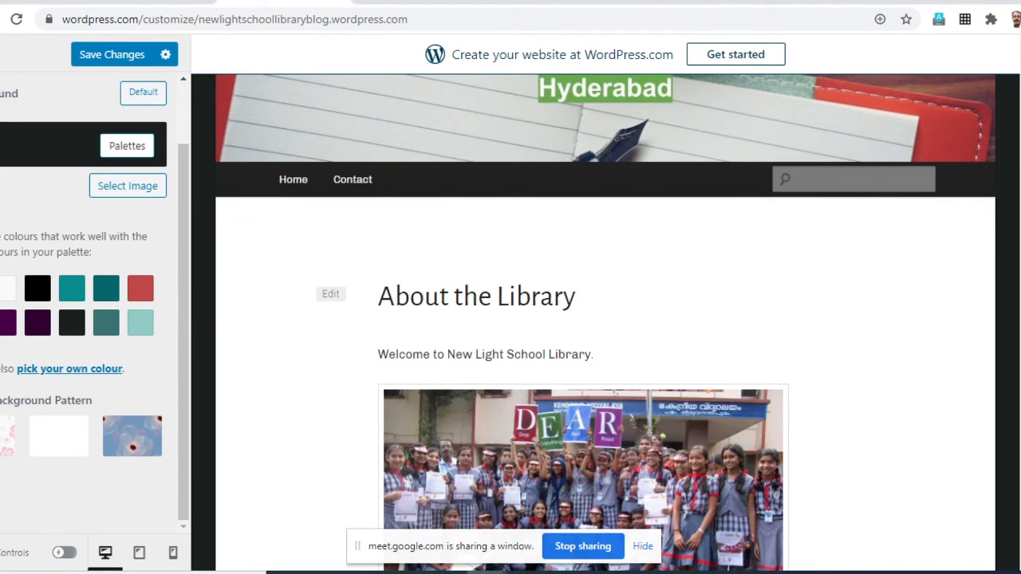
pyautogui.scroll(1, 95, 304)
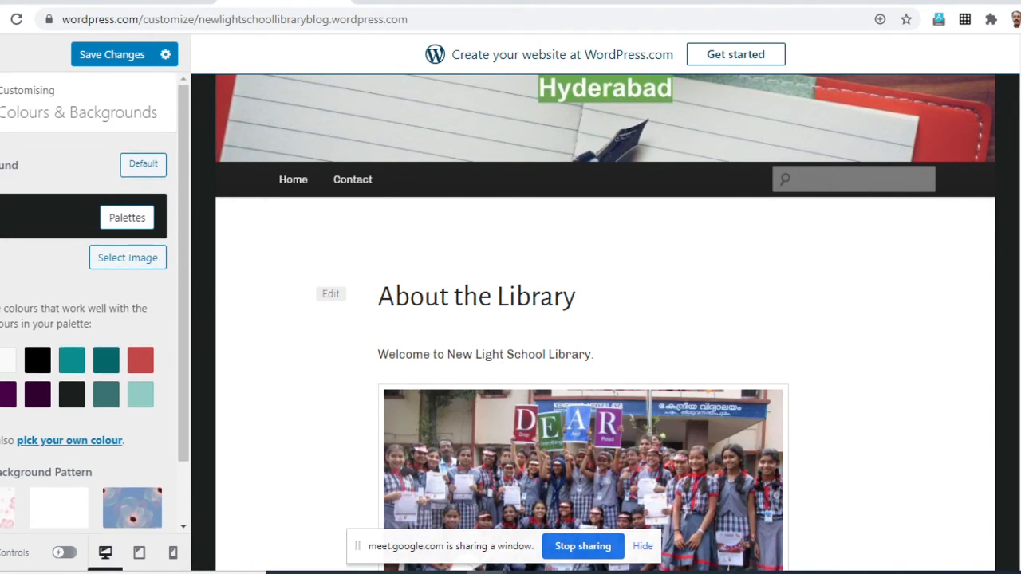
# - Try the blue floral, white and pink floral patterns as the site background
pyautogui.scroll(-1, 95, 303)
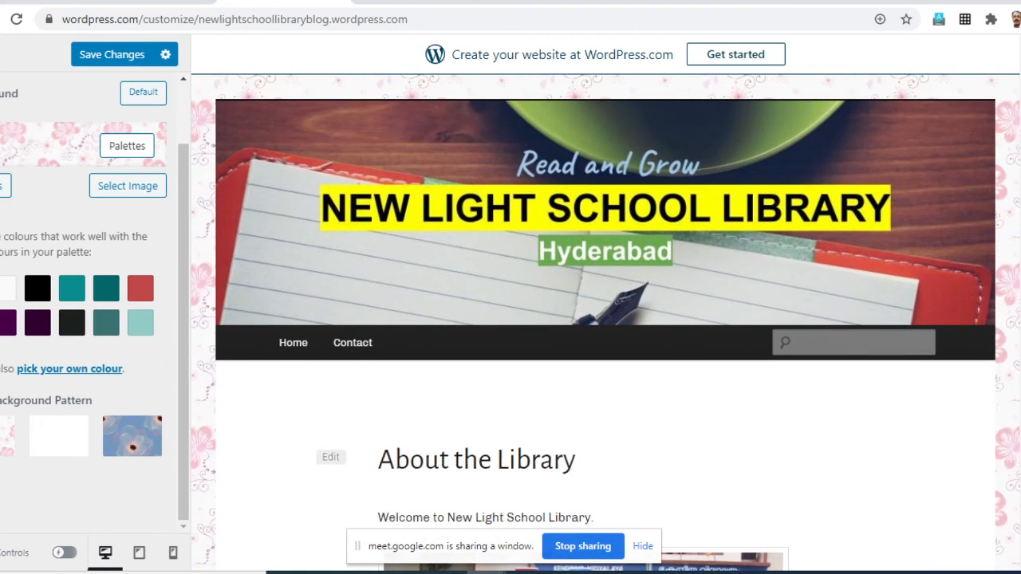
pyautogui.click(132, 437)
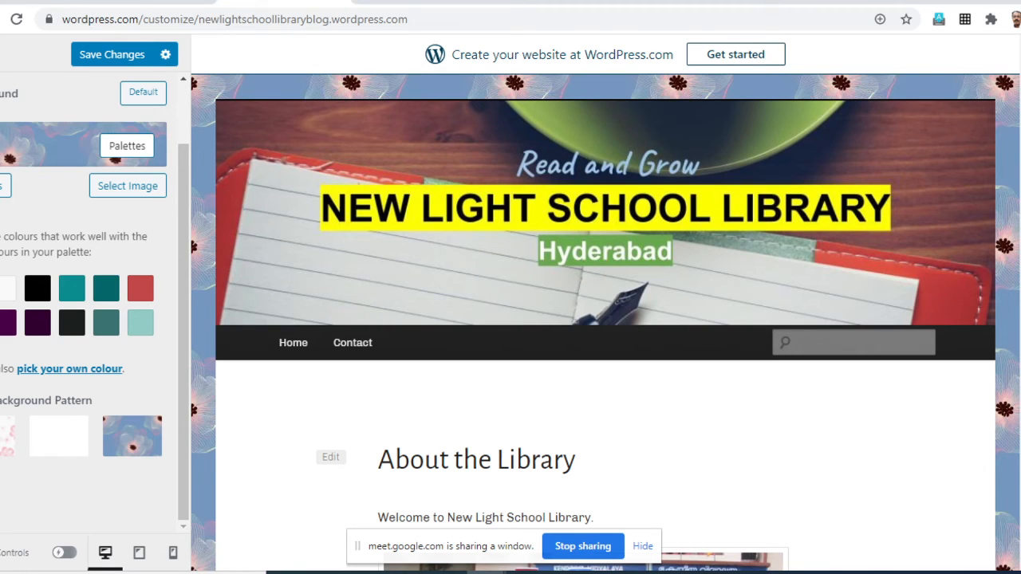
pyautogui.click(59, 436)
pyautogui.click(6, 437)
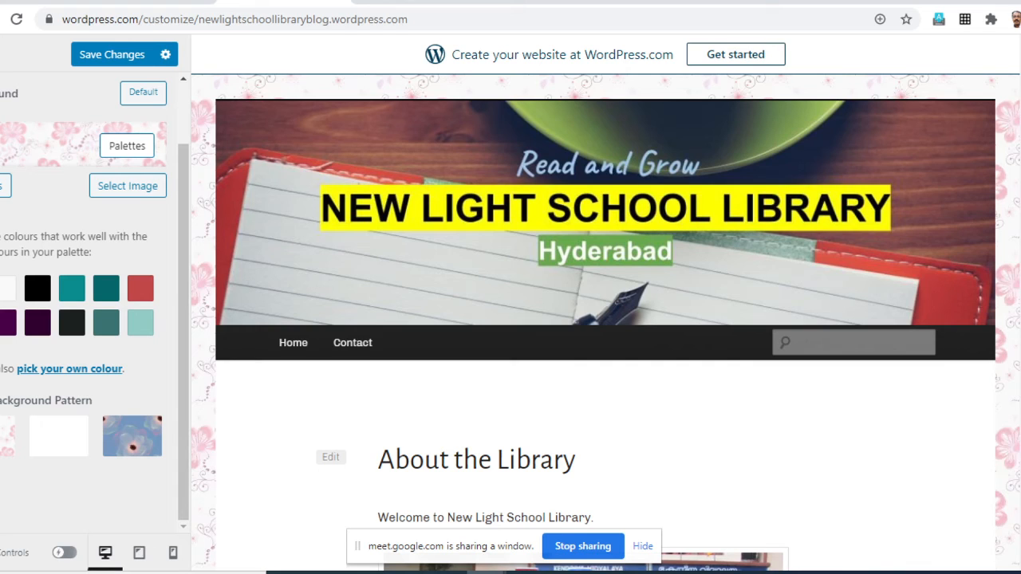
# - Set the site background to the muted grey-green palette colour, save the changes, and return to the customiser overview
pyautogui.scroll(2, 88, 303)
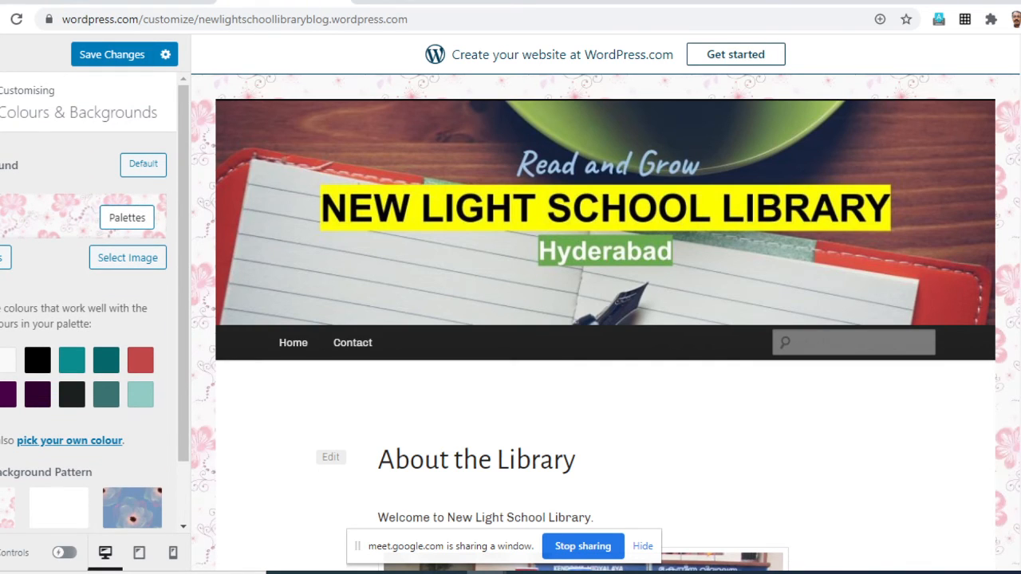
pyautogui.click(106, 395)
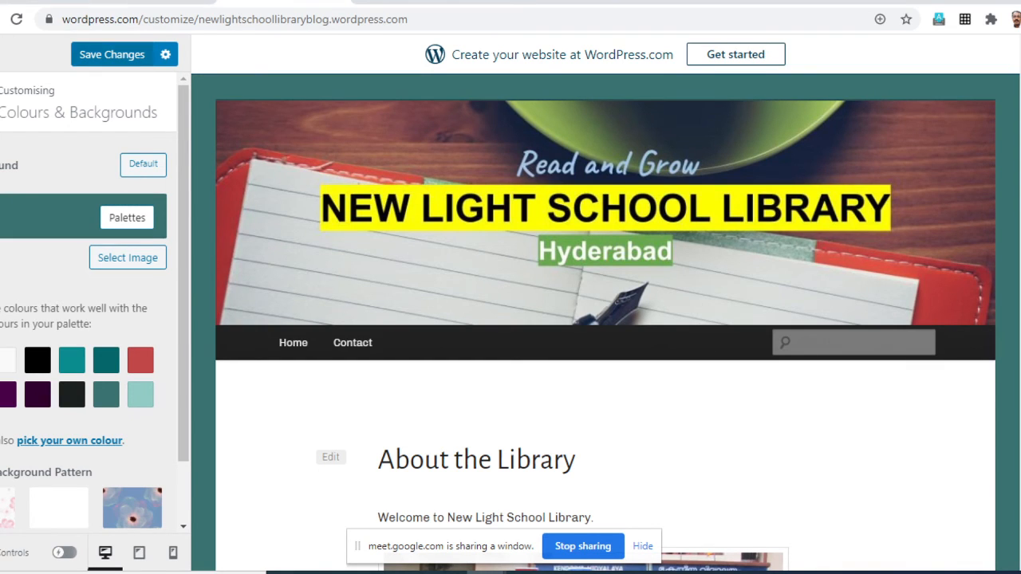
pyautogui.click(112, 54)
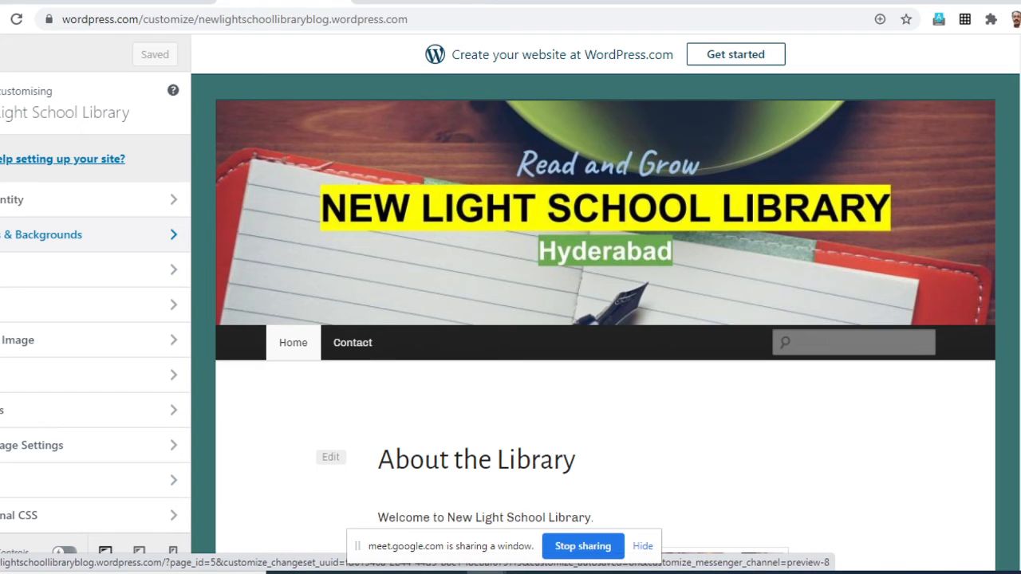
# - Look at the Menus settings, leave the customiser, and examine the site setup list and quick links on My Home
pyautogui.click(88, 375)
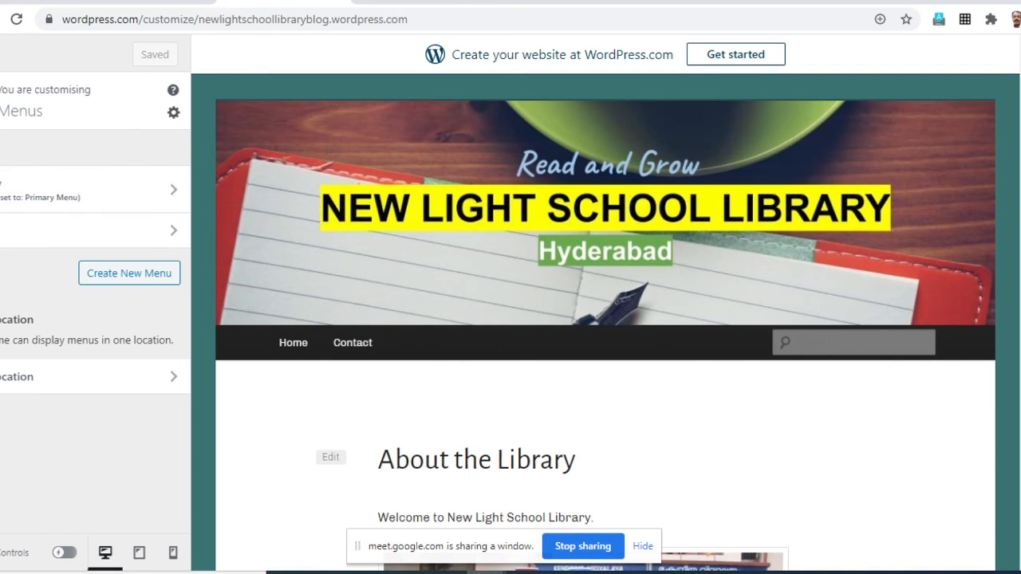
pyautogui.click(1, 101)
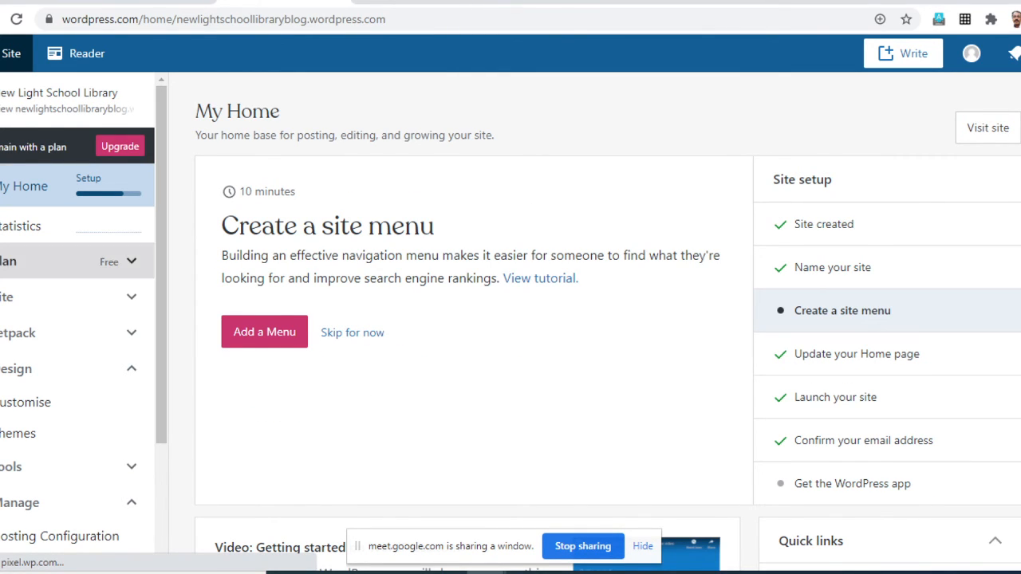
pyautogui.scroll(-2, 77, 319)
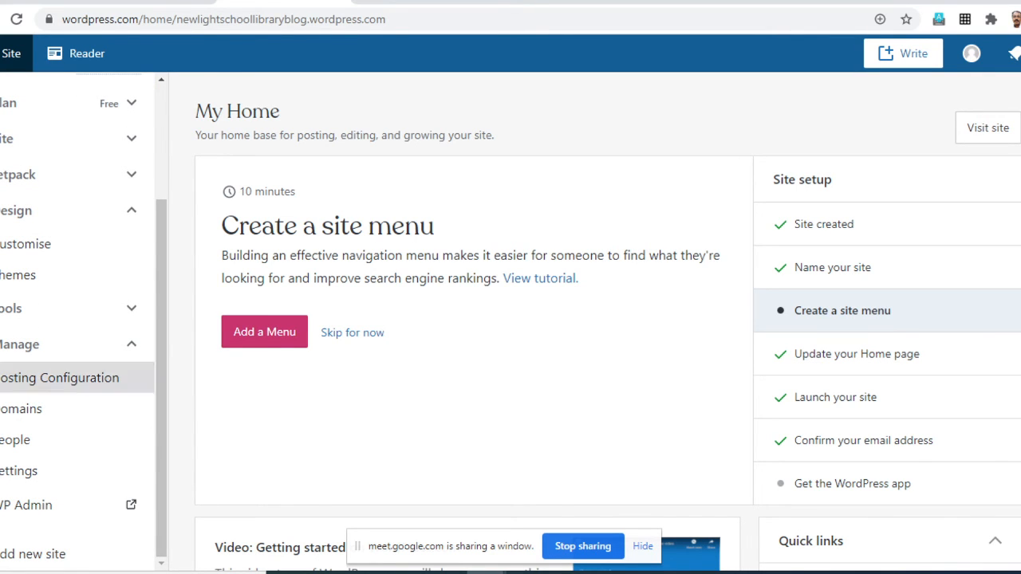
pyautogui.scroll(-2, 511, 319)
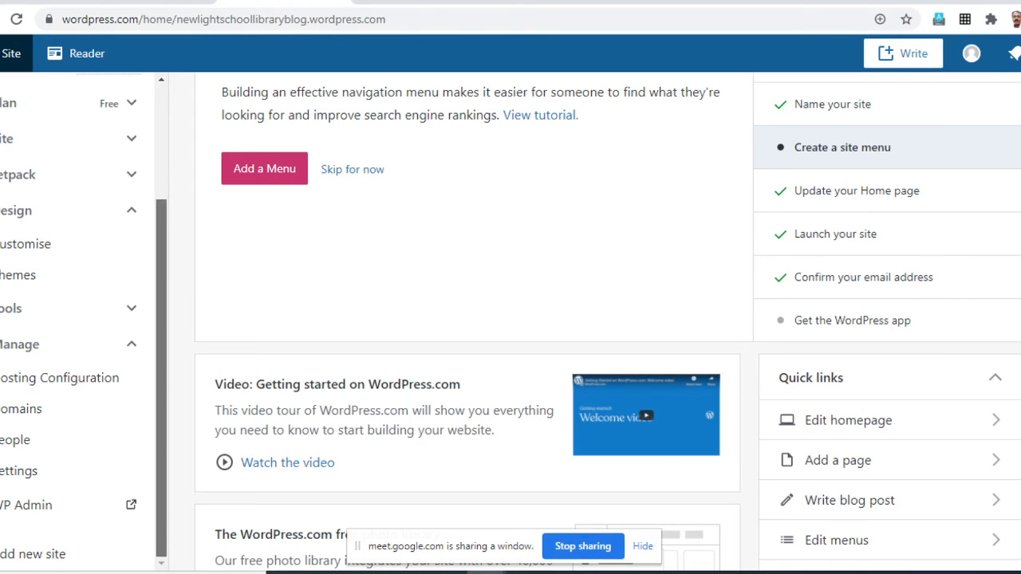
# - Examine the My Home overview and the site management sections available in the navigation
pyautogui.scroll(2, 77, 319)
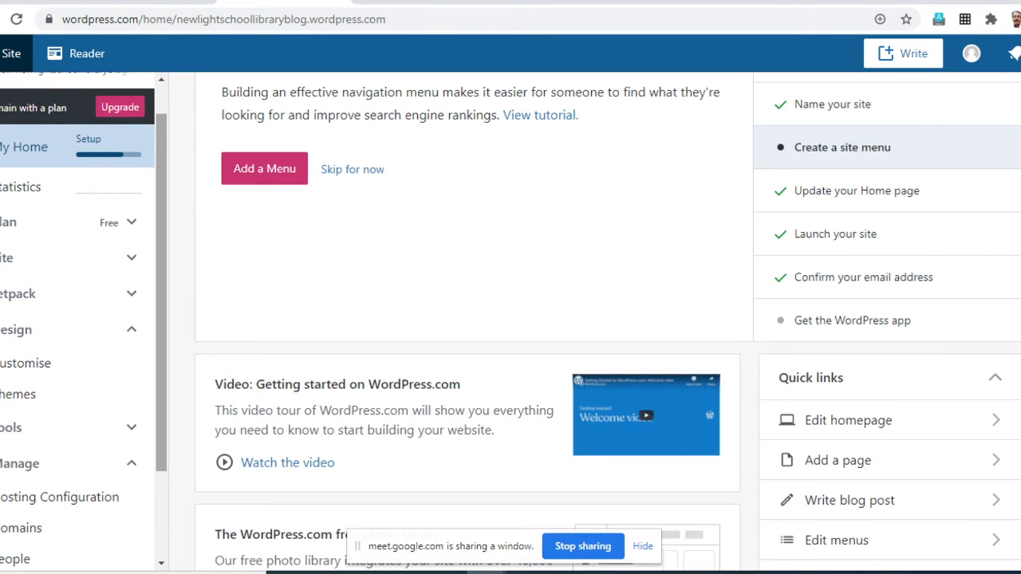
pyautogui.scroll(1, 79, 319)
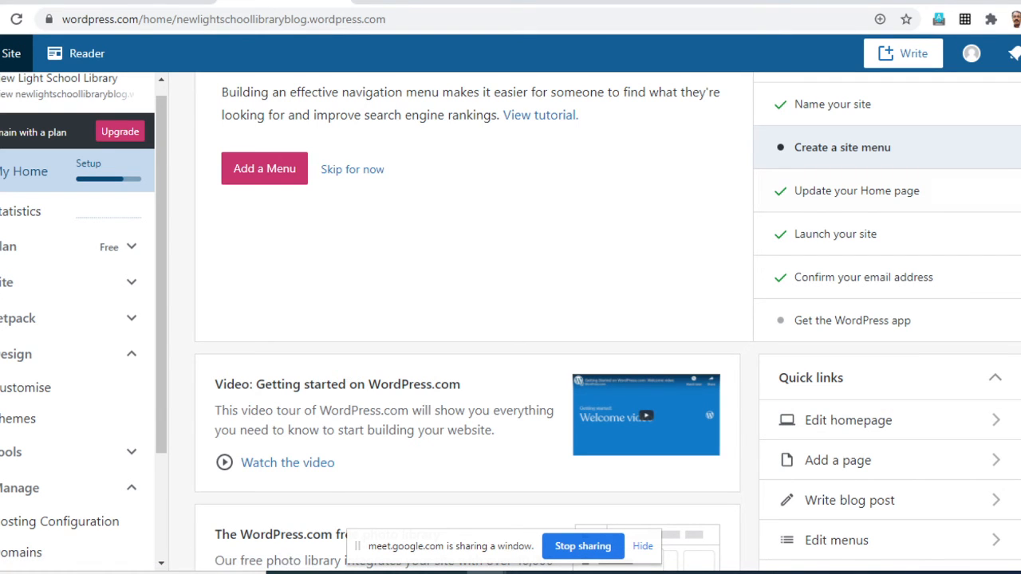
pyautogui.scroll(5, 48, 367)
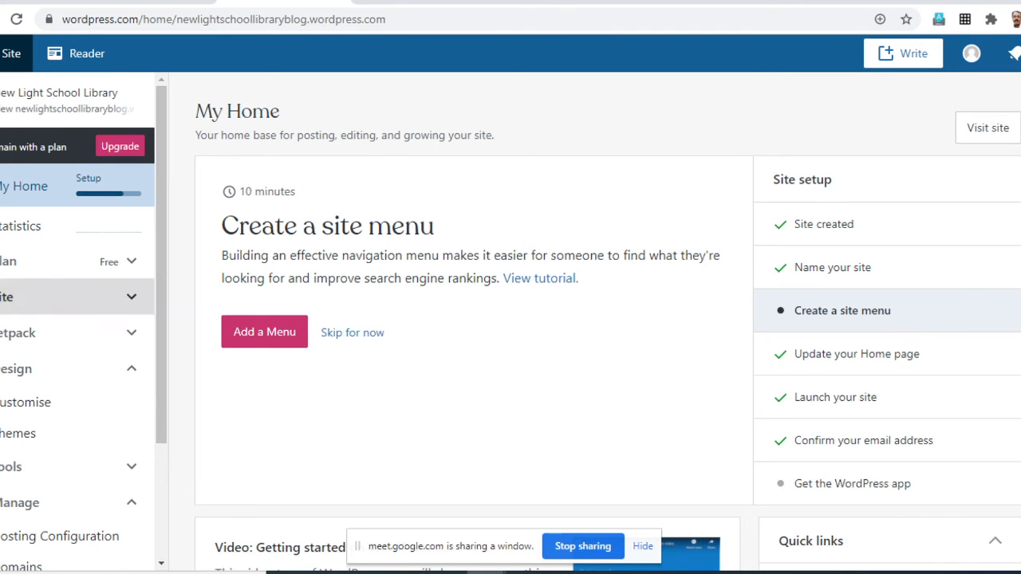
pyautogui.scroll(-1, 608, 321)
pyautogui.scroll(1, 608, 322)
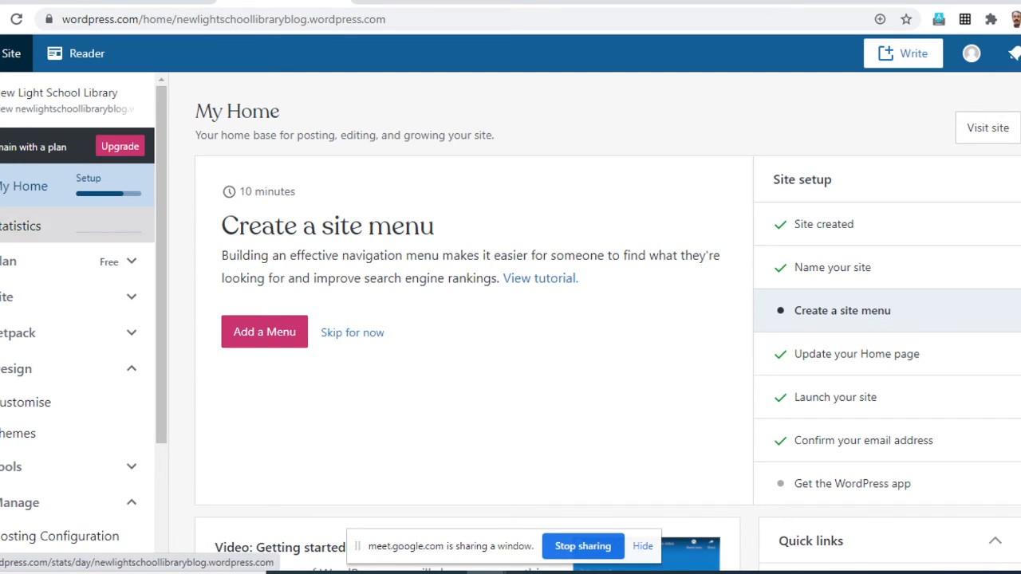
pyautogui.scroll(-2, 47, 433)
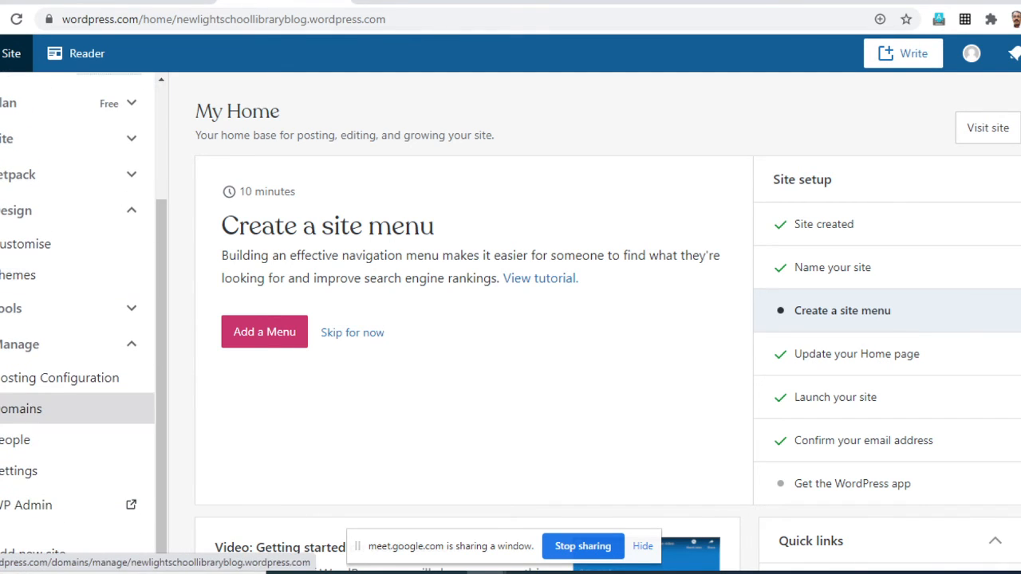
pyautogui.scroll(-1, 48, 291)
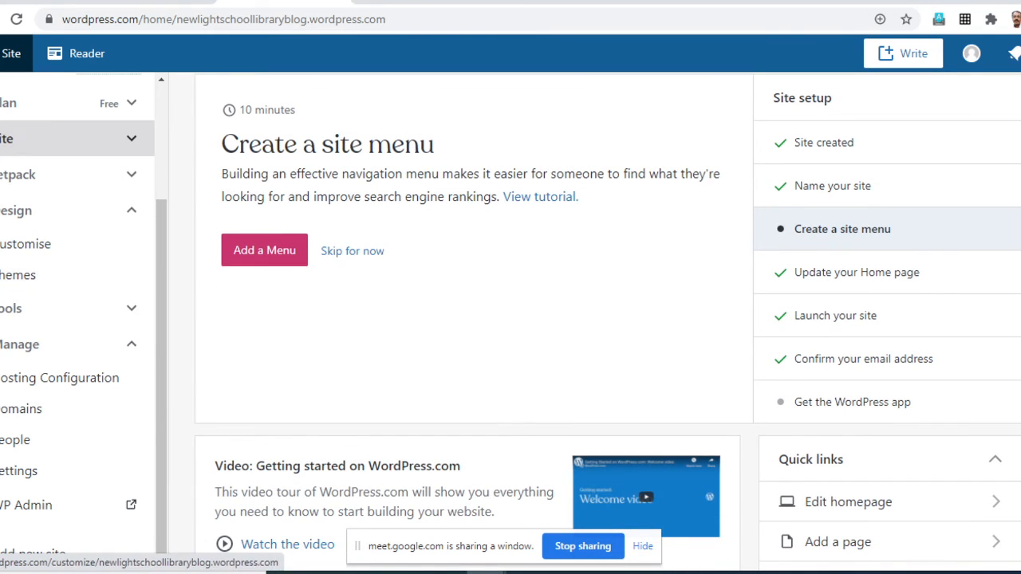
# - Expand the Site section to show its content types and start a new blog post
pyautogui.click(48, 138)
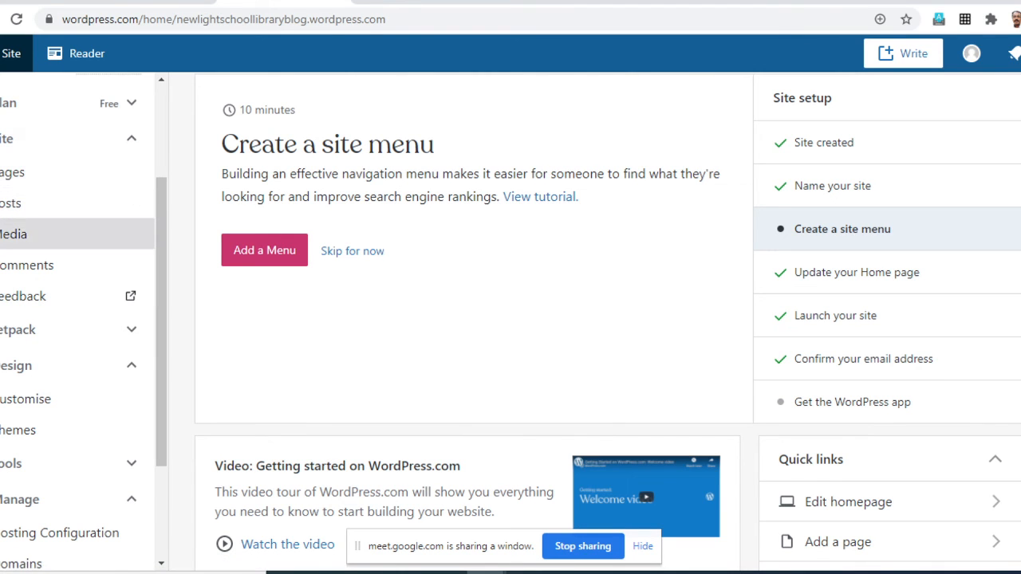
pyautogui.scroll(1, 478, 319)
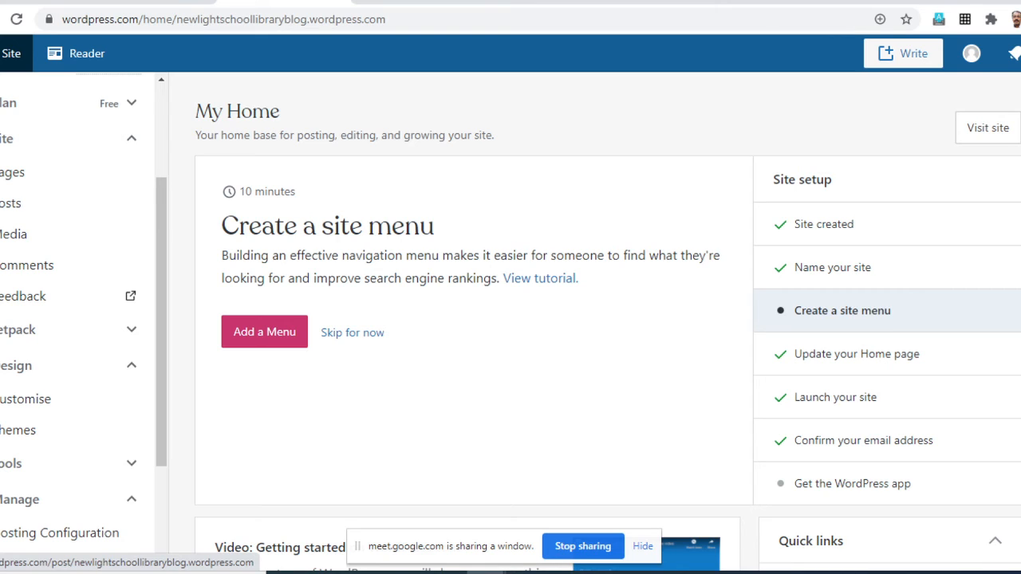
pyautogui.click(903, 54)
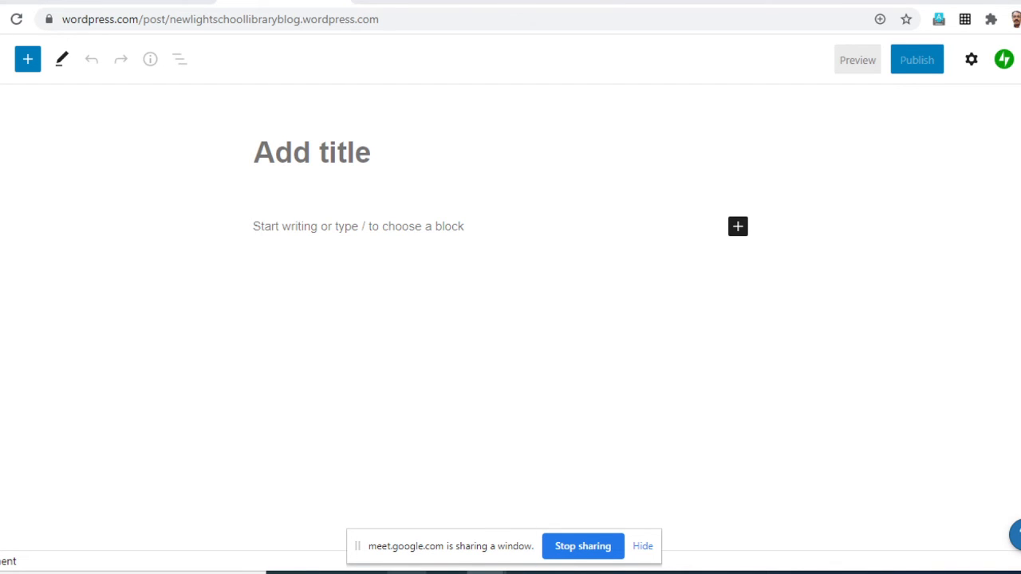
# - Switch to the Word document holding the sample content for the library blog webinar
pyautogui.moveTo(447, 573)
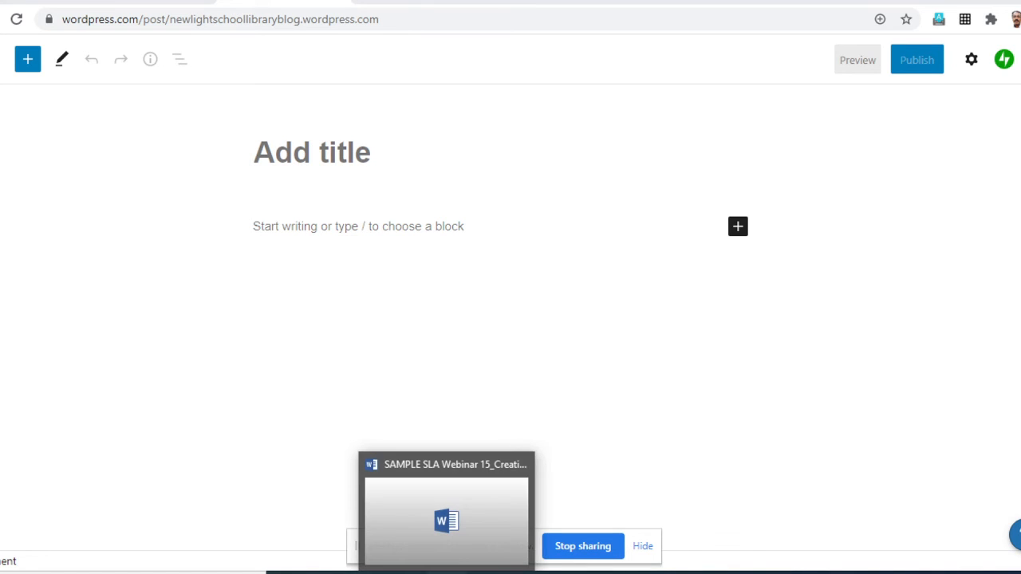
pyautogui.click(447, 572)
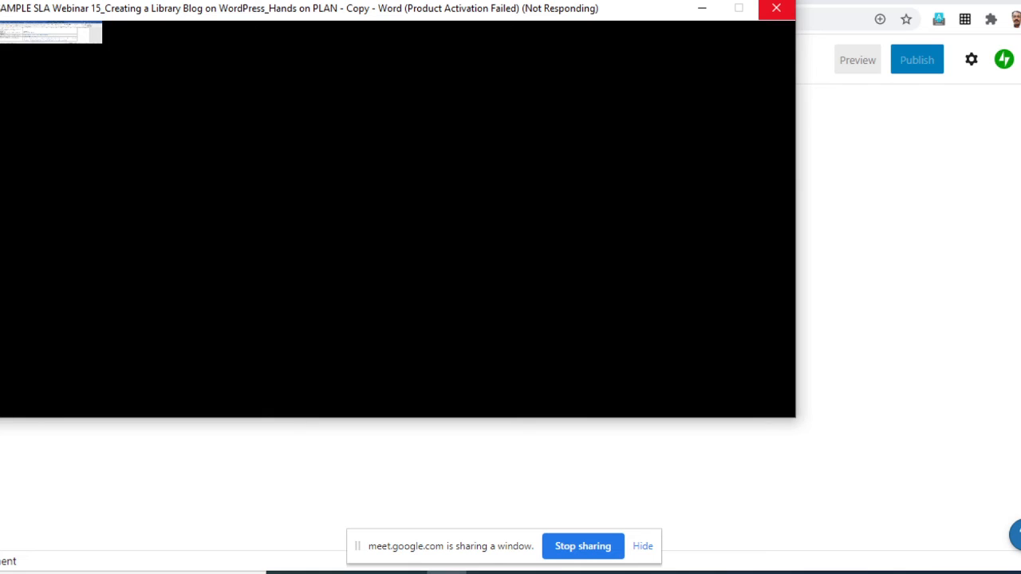
pyautogui.click(776, 8)
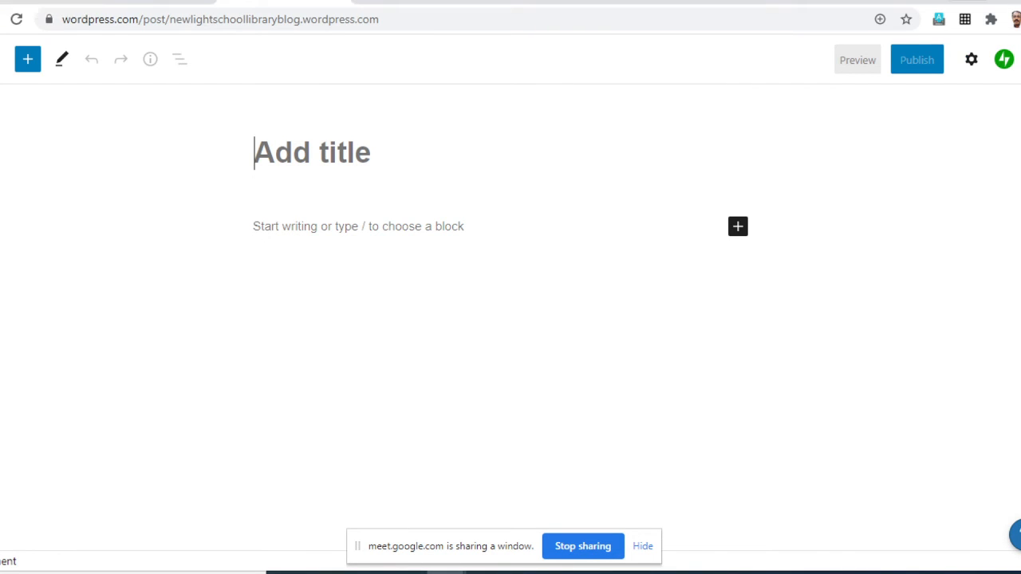
pyautogui.click(967, 0)
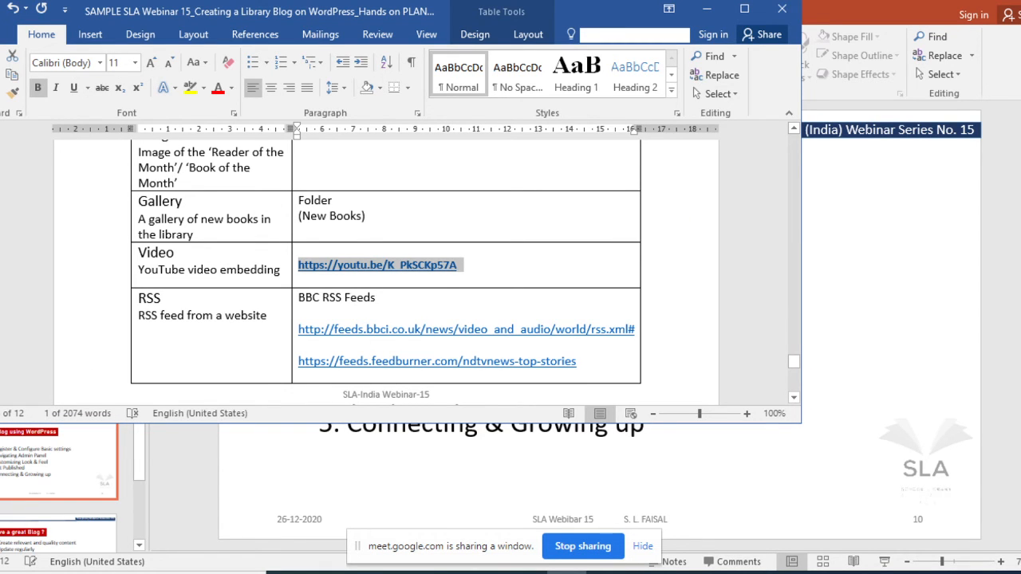
pyautogui.click(366, 216)
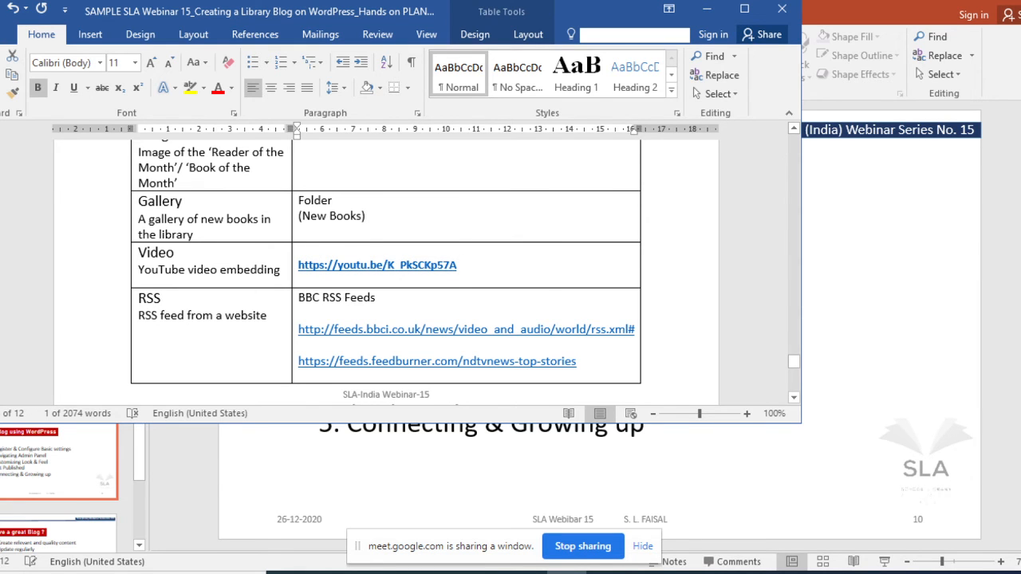
# - Look through the sample content table for the Book reviews/Recommendations entry
pyautogui.scroll(10, 386, 271)
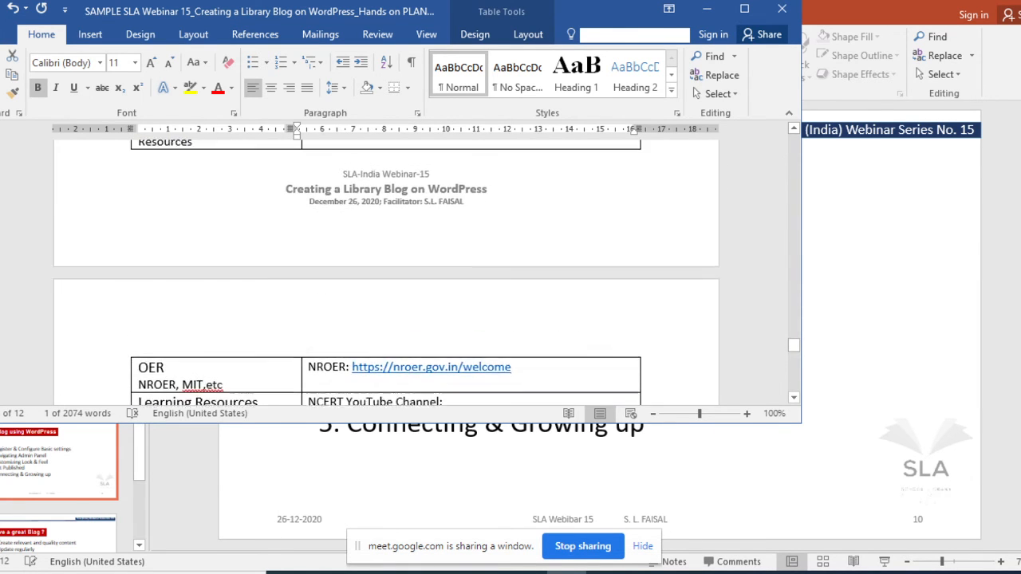
pyautogui.scroll(10, 386, 271)
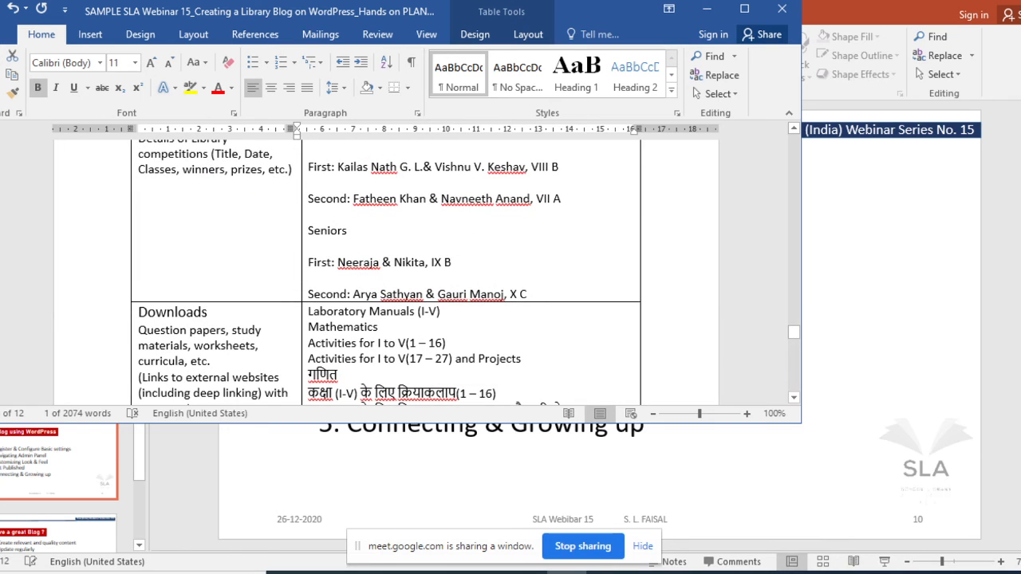
pyautogui.scroll(5, 386, 271)
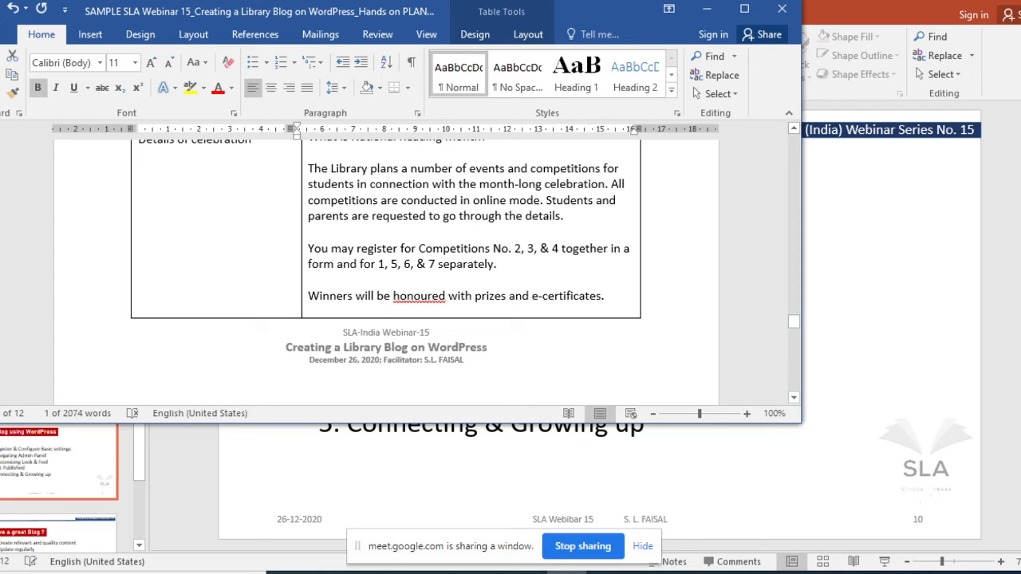
pyautogui.scroll(5, 386, 272)
pyautogui.scroll(-15, 387, 271)
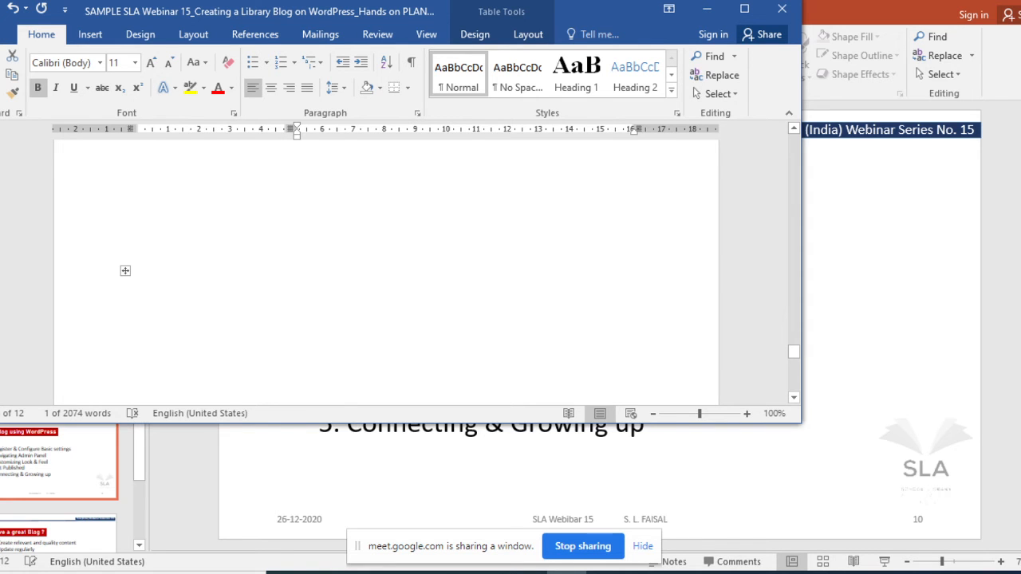
pyautogui.scroll(5, 386, 271)
pyautogui.scroll(10, 386, 271)
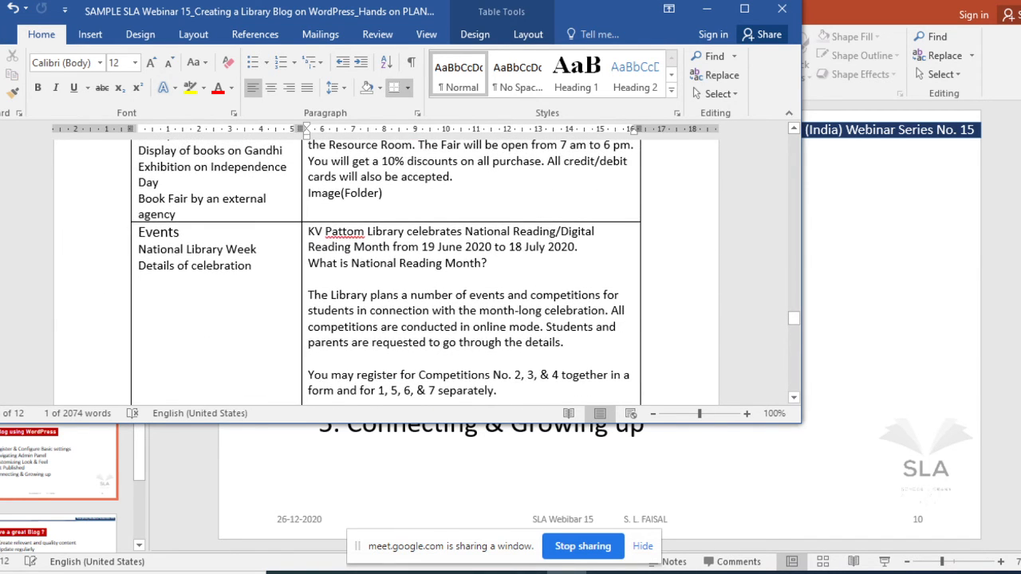
pyautogui.scroll(10, 386, 272)
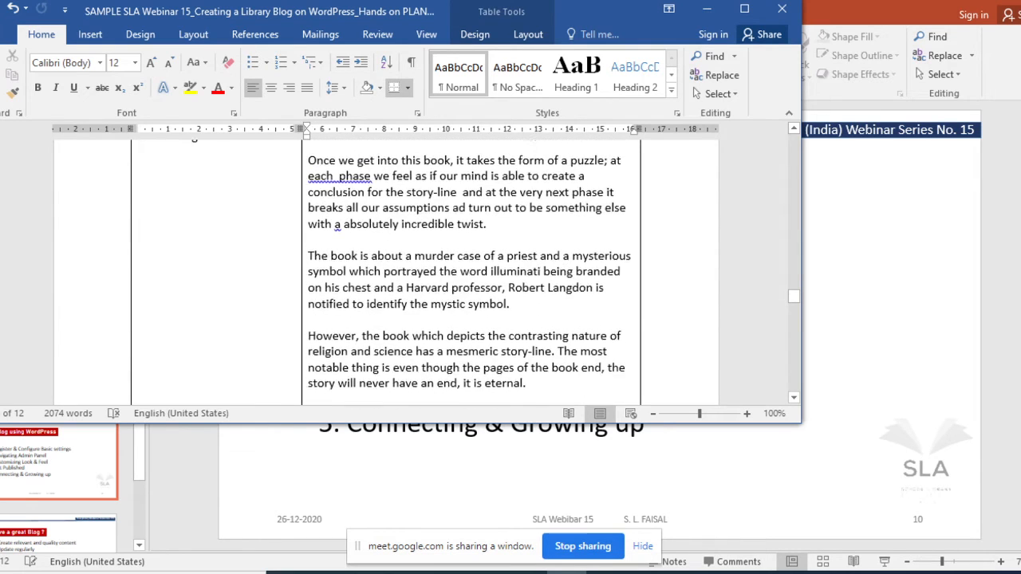
pyautogui.scroll(-1, 386, 272)
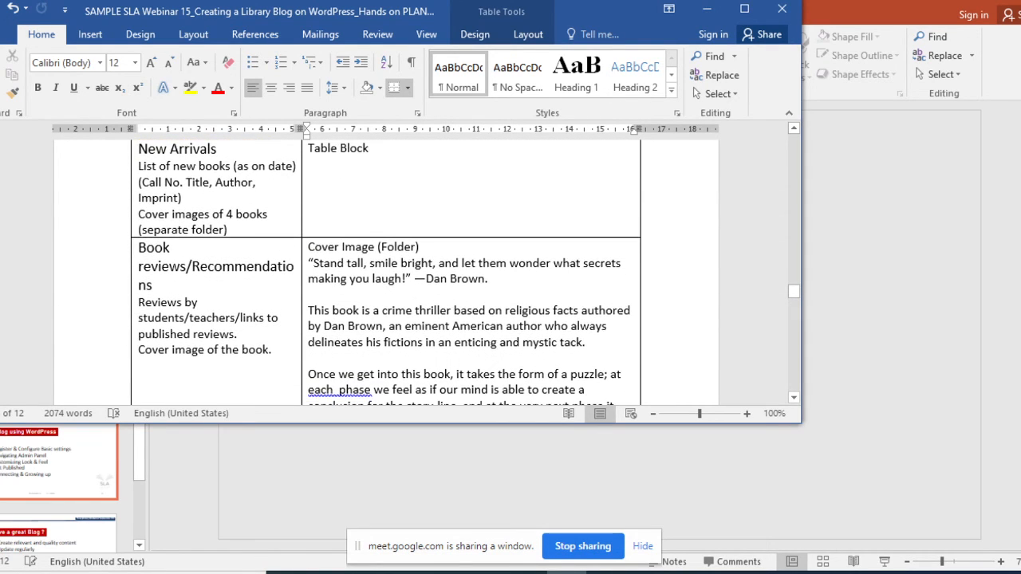
# - Copy the whole sample book review, from the opening Dan Brown quote through the reviewer credit
pyautogui.scroll(-14, 457, 335)
pyautogui.moveTo(309, 259); pyautogui.dragTo(461, 317)
pyautogui.scroll(-9, 455, 359)
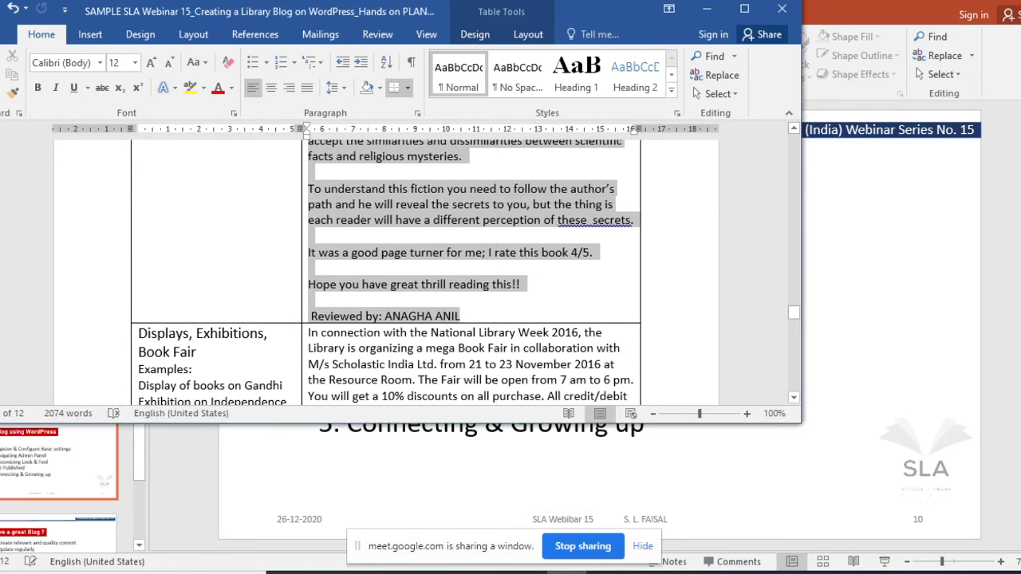
pyautogui.rightClick(521, 138)
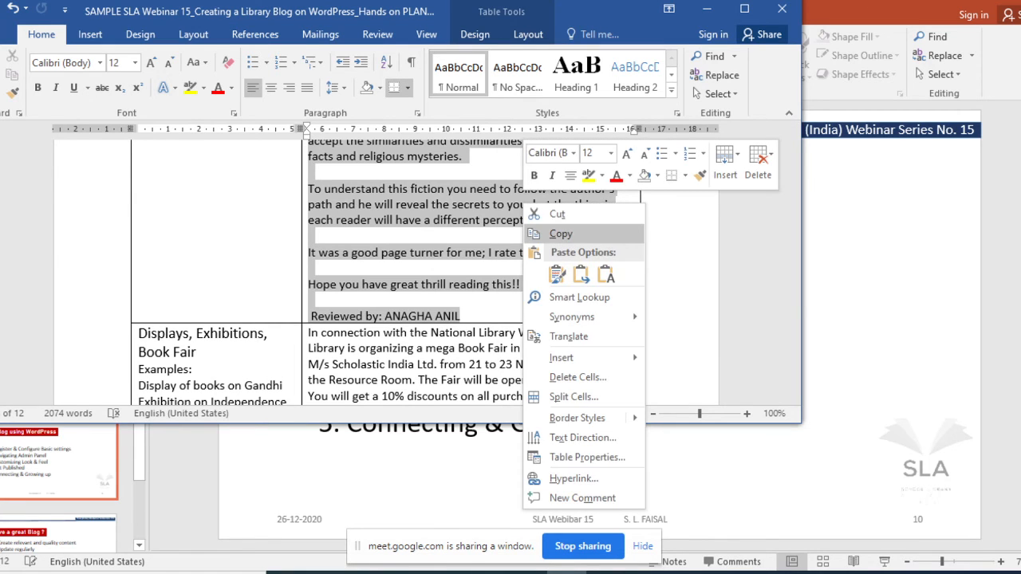
pyautogui.click(551, 165)
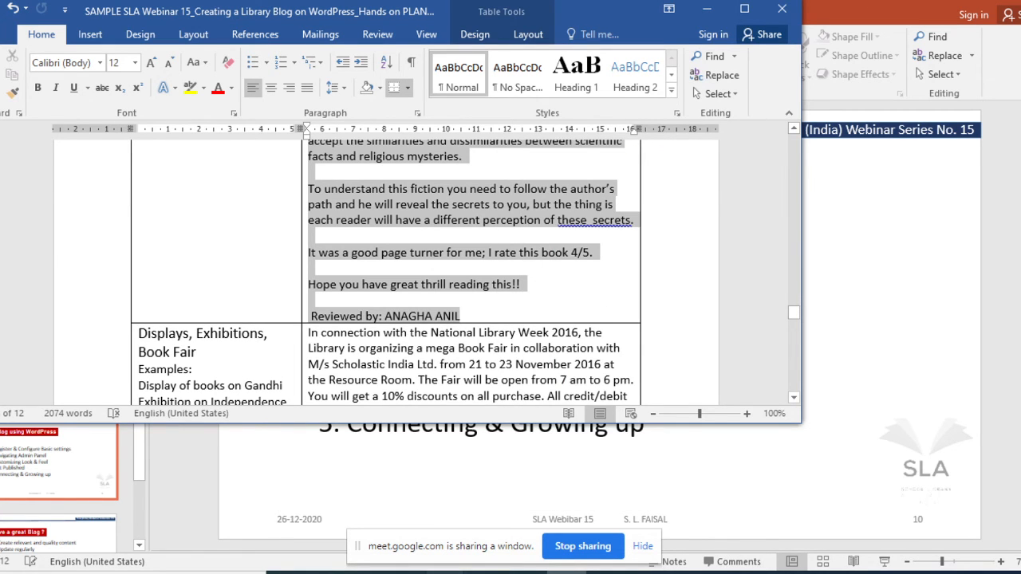
# - Switch back to the new WordPress post in Chrome and paste the copied book review into its body
pyautogui.moveTo(447, 571)
pyautogui.click(357, 520)
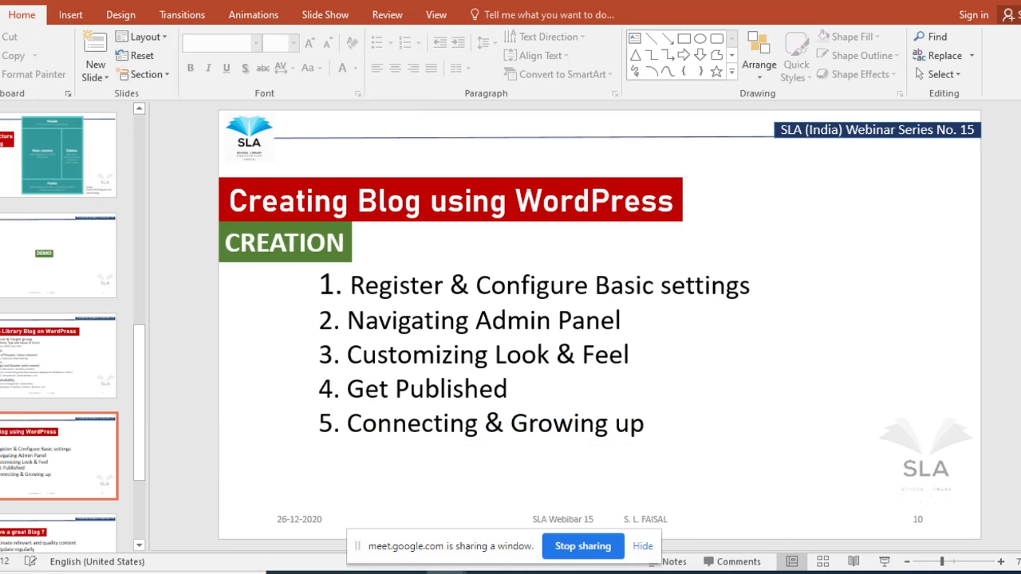
pyautogui.moveTo(446, 572)
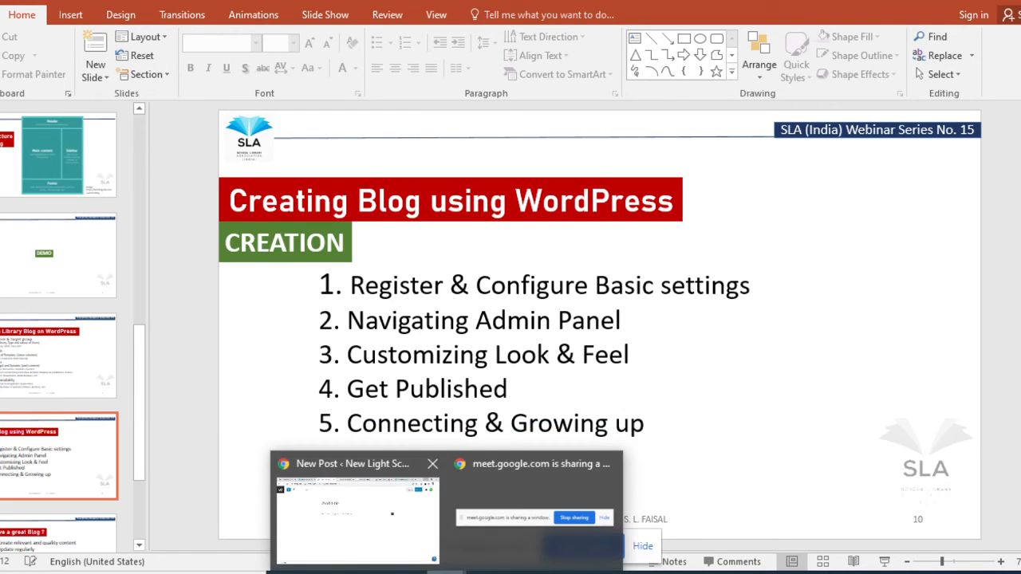
pyautogui.click(342, 513)
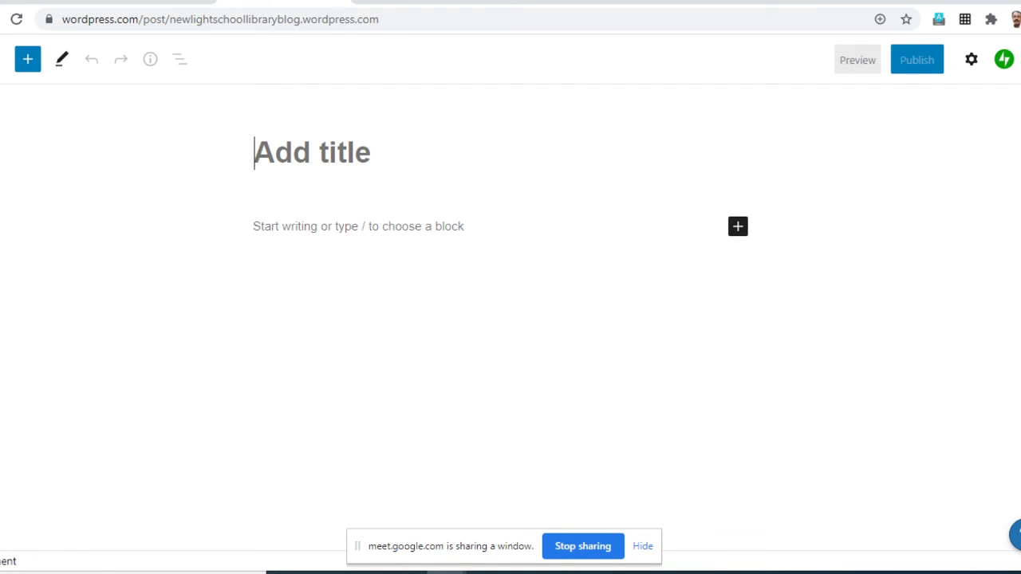
pyautogui.click(254, 226)
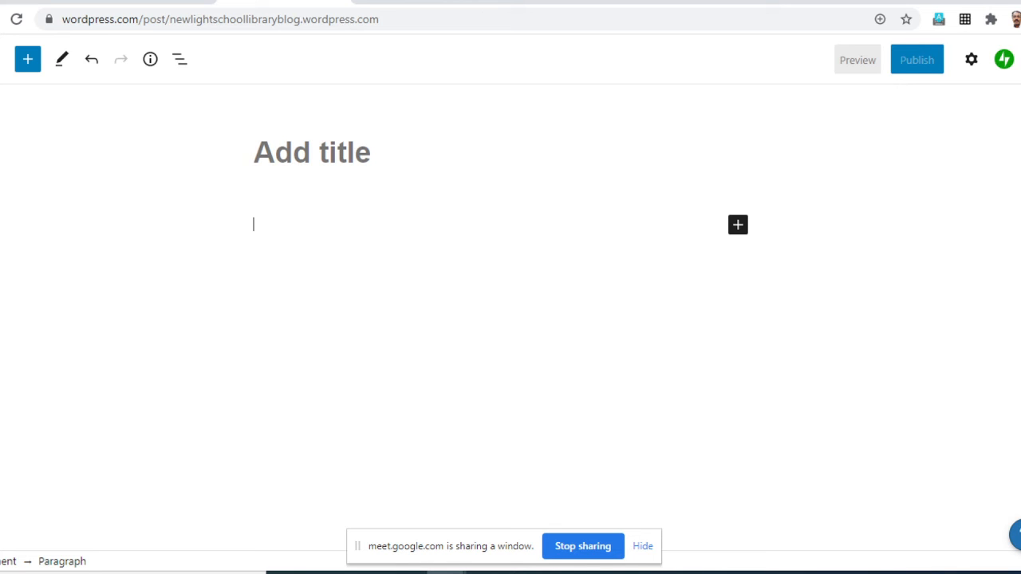
pyautogui.hotkey('ctrl', 'v')
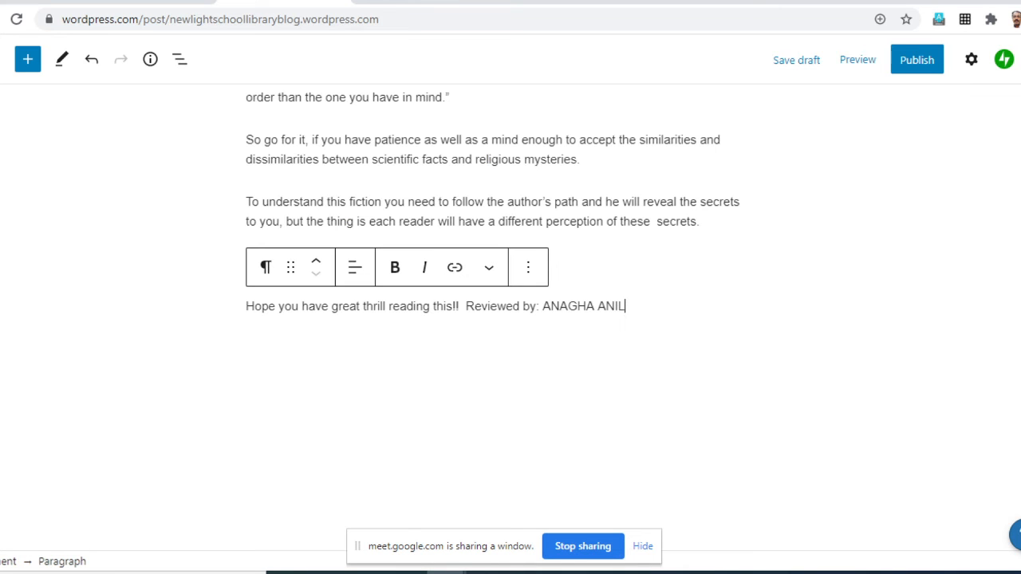
# - Insert an empty paragraph above the opening Dan Brown quote in the post body
pyautogui.scroll(5, 495, 319)
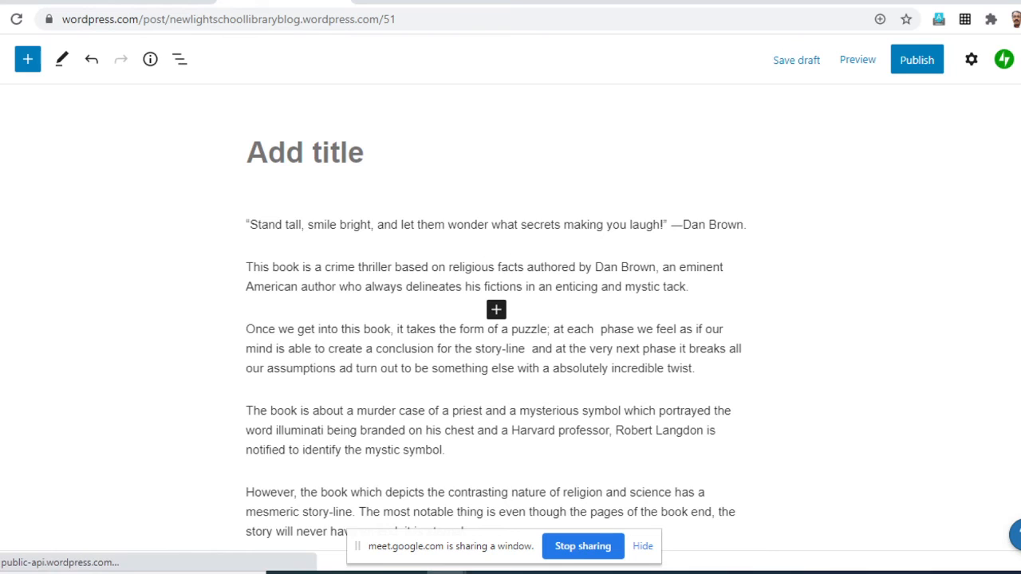
pyautogui.scroll(-1, 495, 319)
pyautogui.scroll(1, 494, 319)
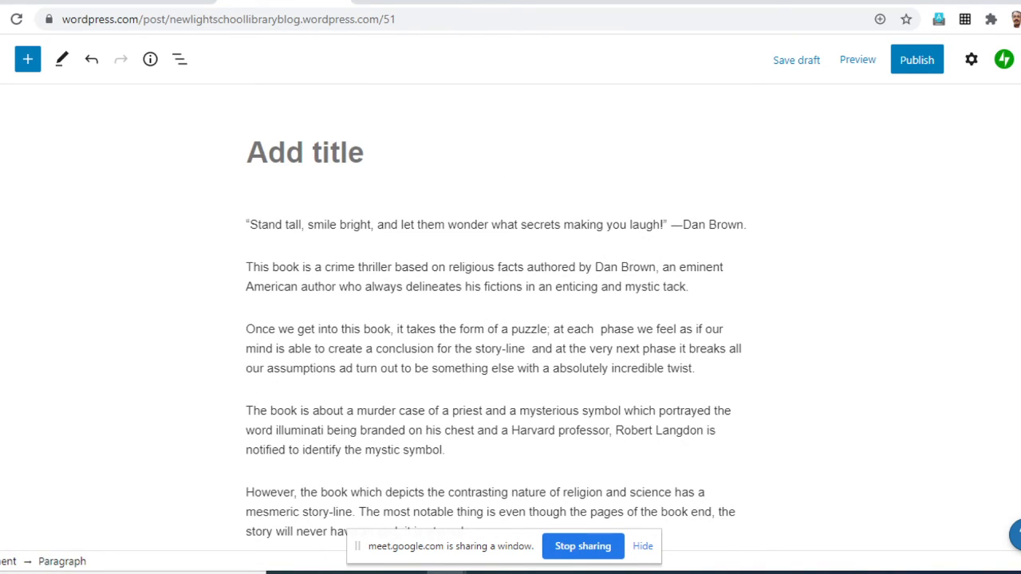
pyautogui.click(246, 225)
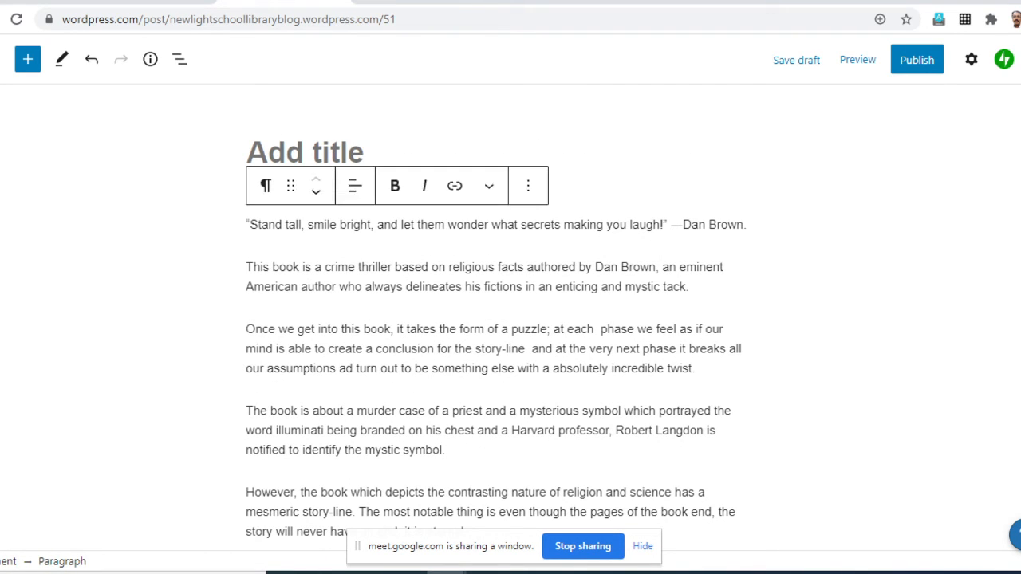
pyautogui.press('Return')
pyautogui.press('BackSpace')
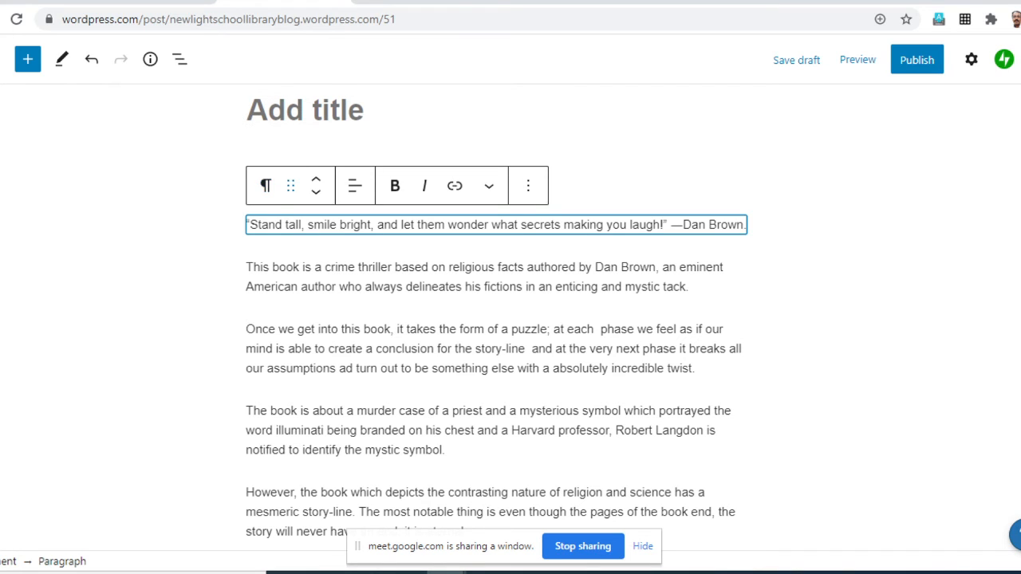
pyautogui.press('Return')
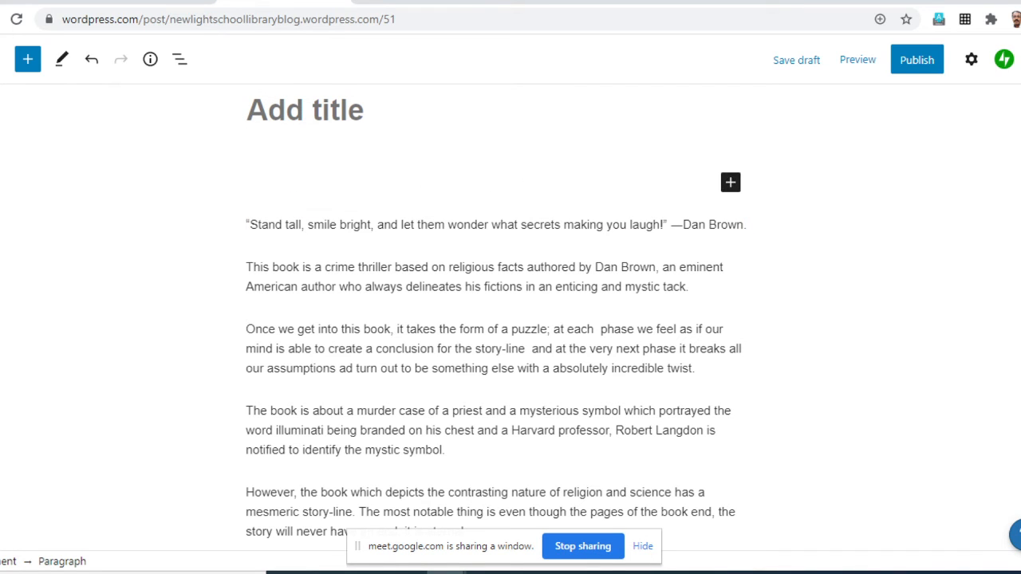
# - Add an image block in the empty paragraph and upload the Angels and Demons cover, 61JtRIRw32L, from the WordPress Files folder
pyautogui.click(730, 182)
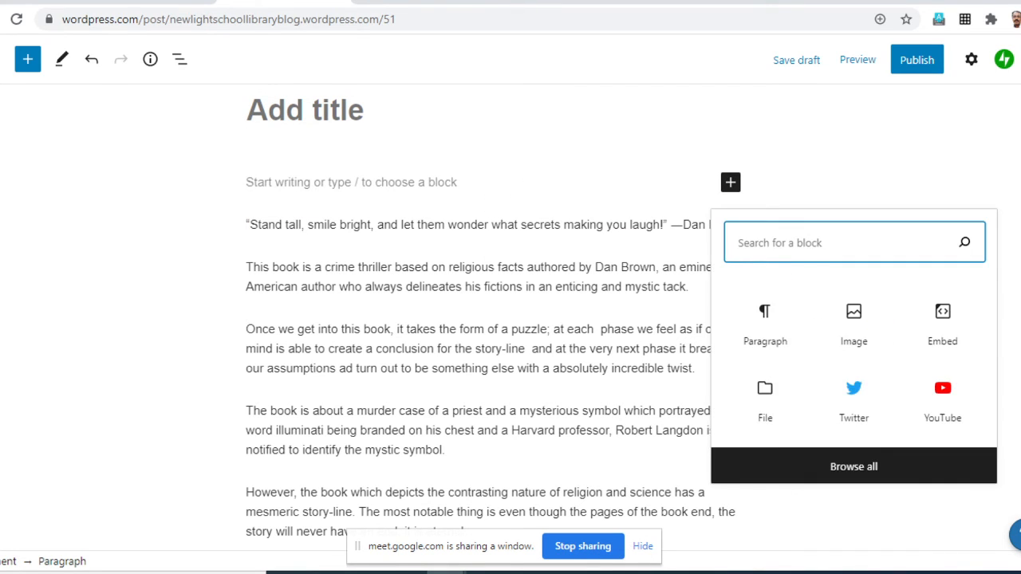
pyautogui.click(853, 322)
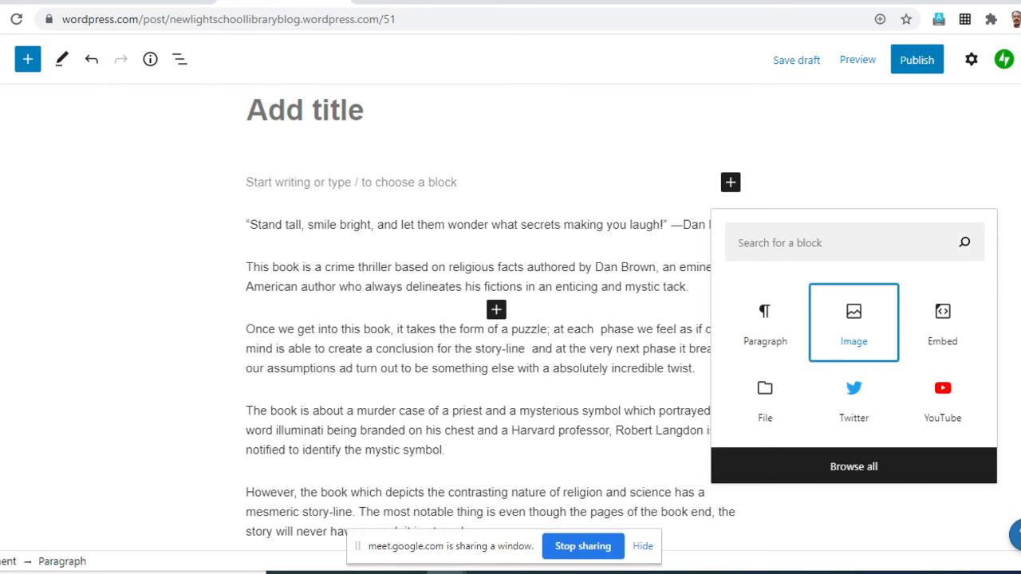
pyautogui.click(284, 286)
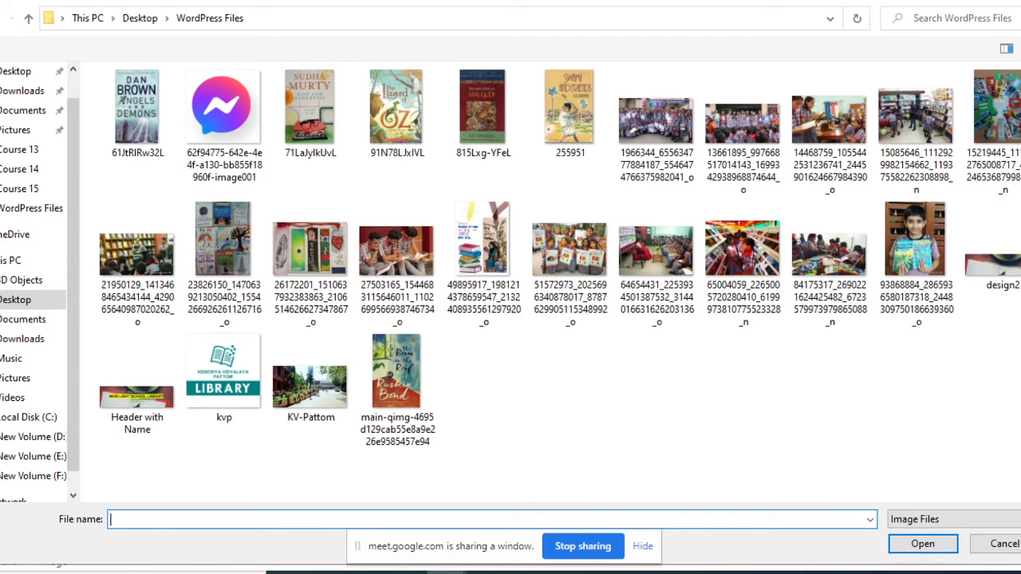
pyautogui.click(121, 99)
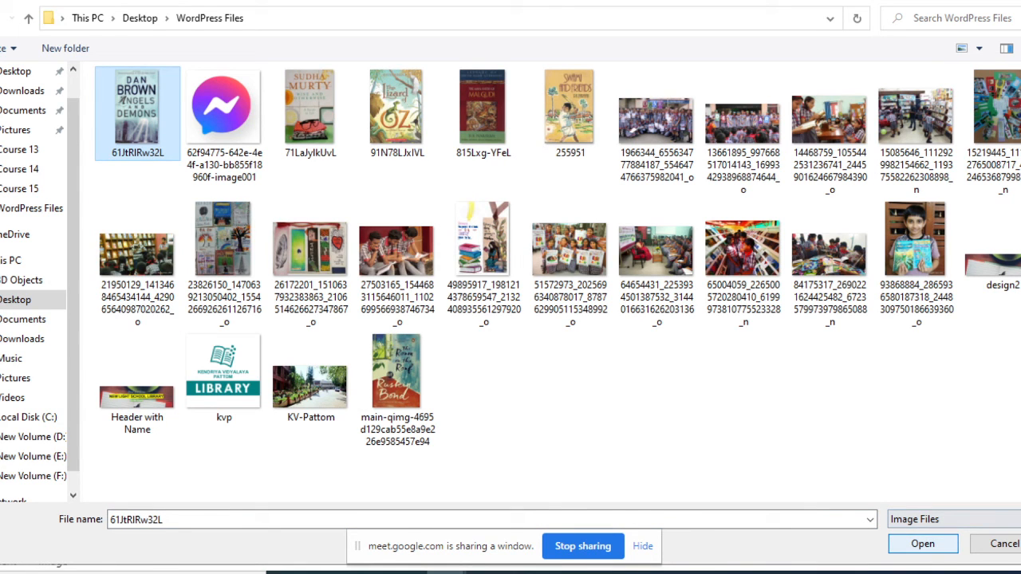
pyautogui.click(923, 545)
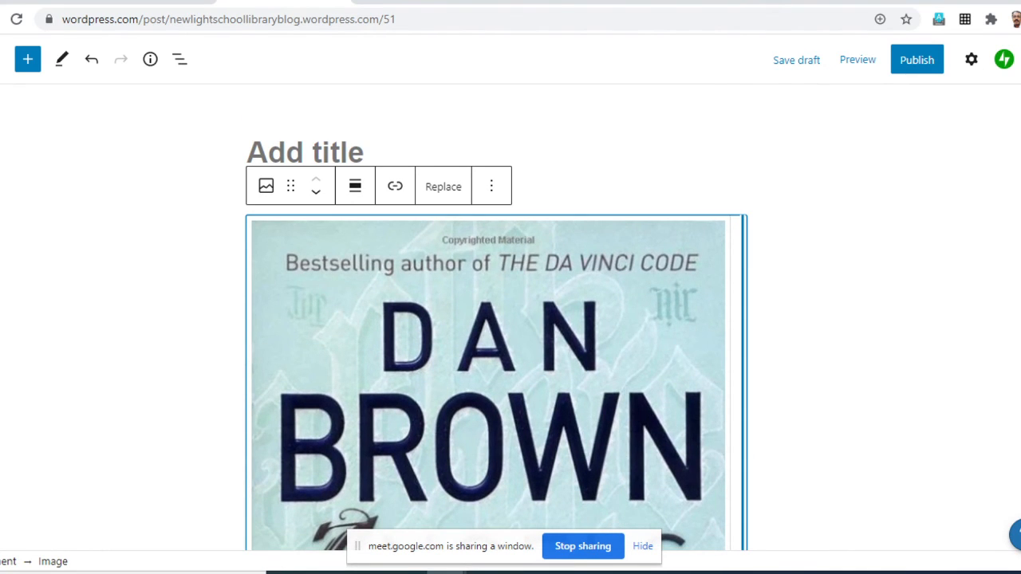
# - Shrink the book cover image to a small, narrow size above the opening quote
pyautogui.moveTo(743, 383); pyautogui.dragTo(406, 359)
pyautogui.click(322, 423)
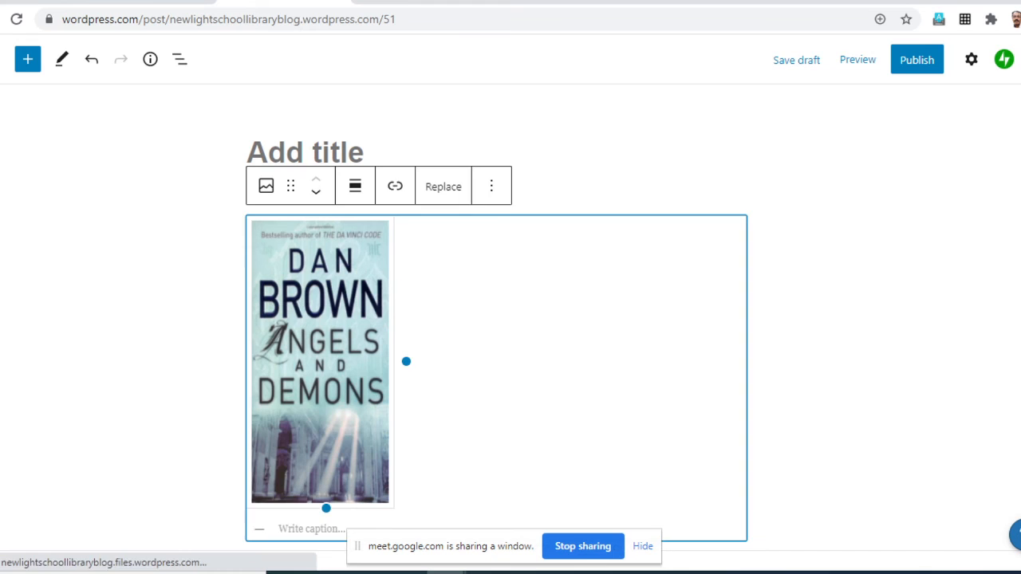
pyautogui.moveTo(327, 508); pyautogui.dragTo(319, 483)
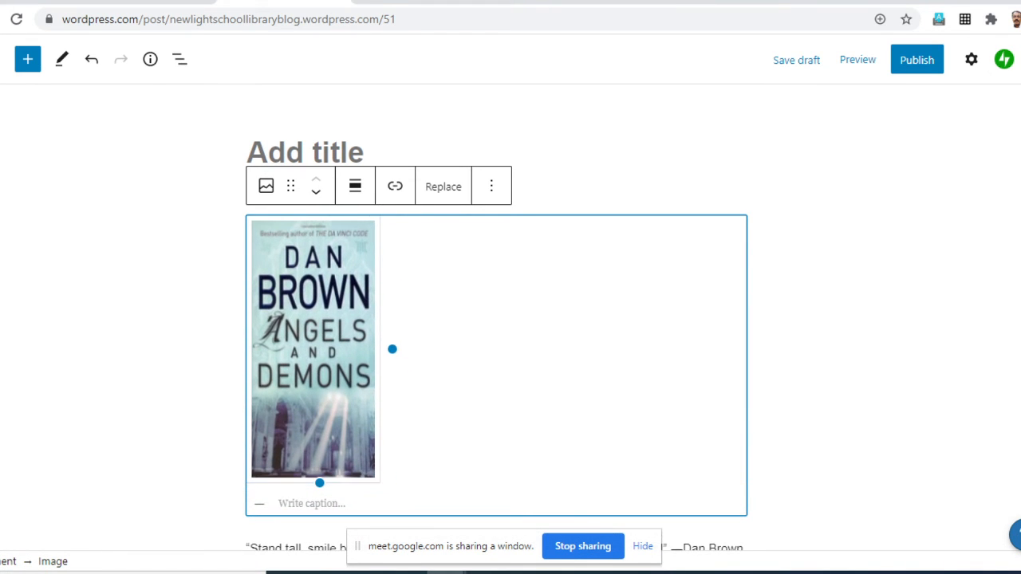
pyautogui.click(830, 343)
pyautogui.scroll(-3, 829, 343)
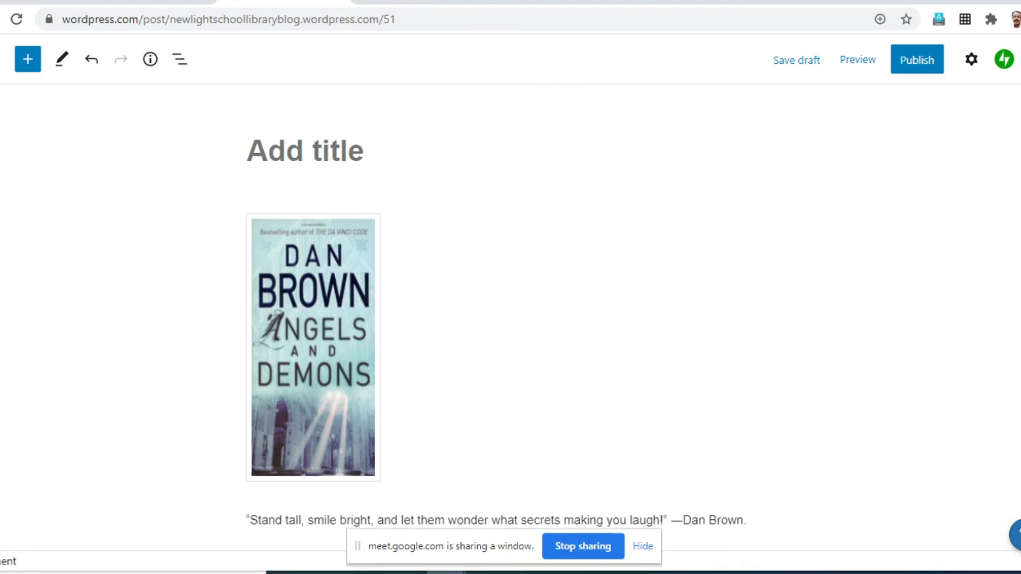
# - Title the post "Angels and Demons: Book review by" followed by the reviewer's full name, with a space after the colon
pyautogui.scroll(2, 830, 343)
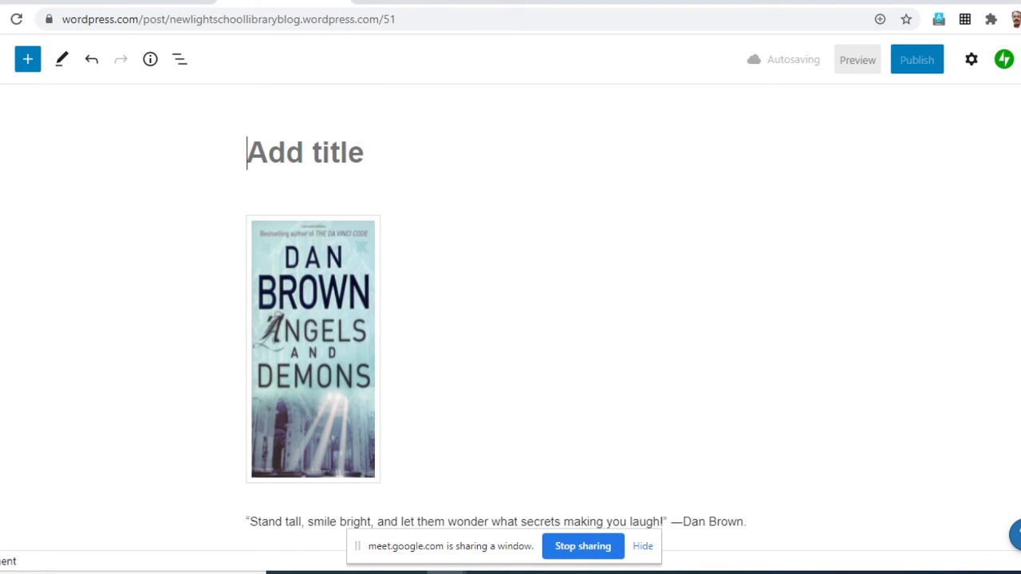
pyautogui.write('Angels ')
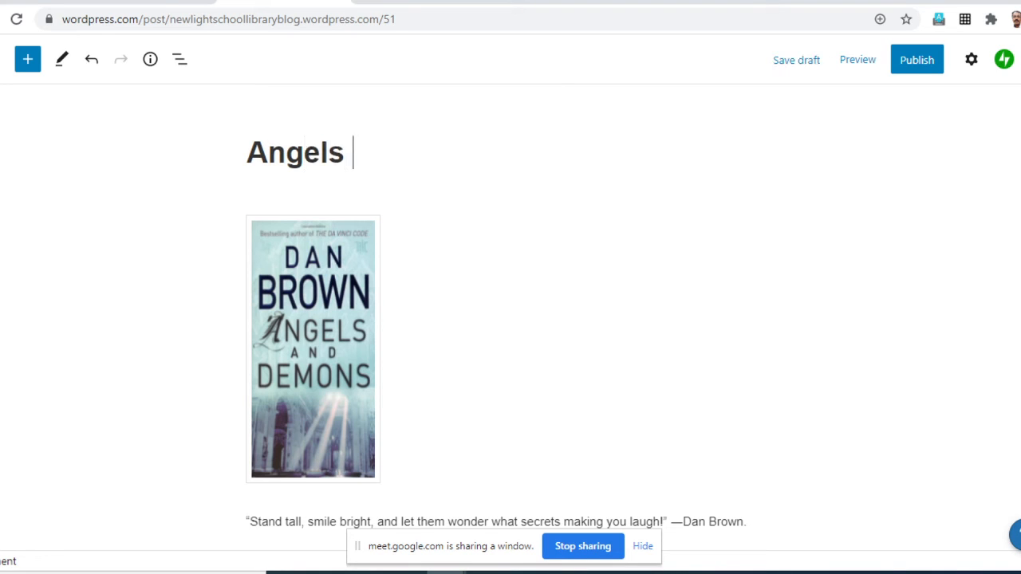
pyautogui.write('and Dem')
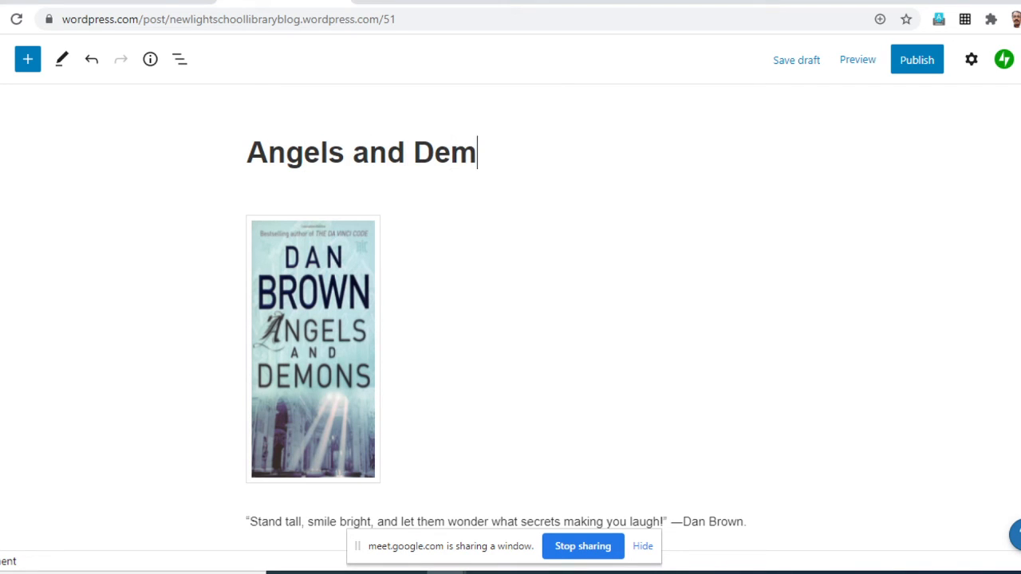
pyautogui.write('ons')
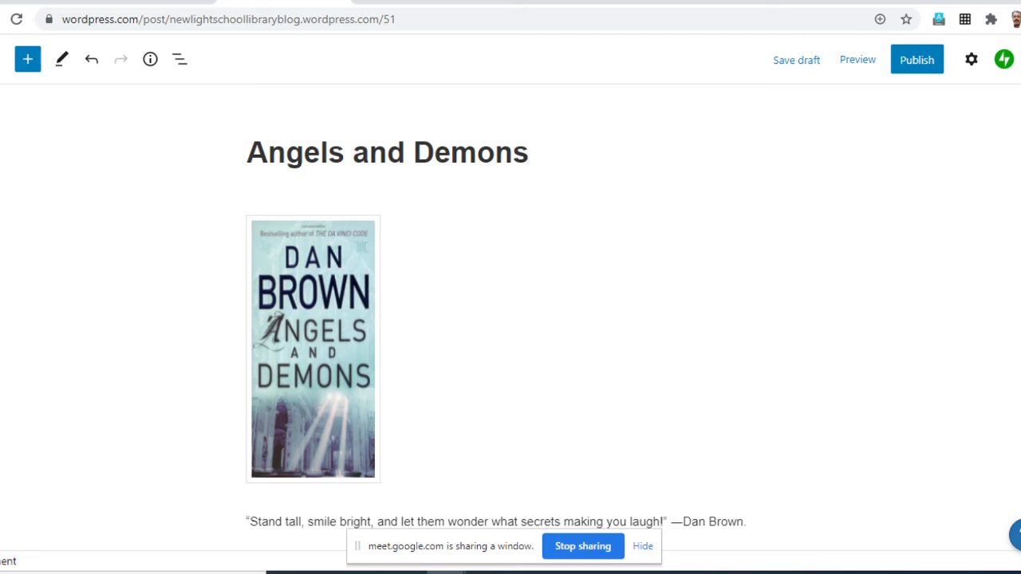
pyautogui.write(':Book r')
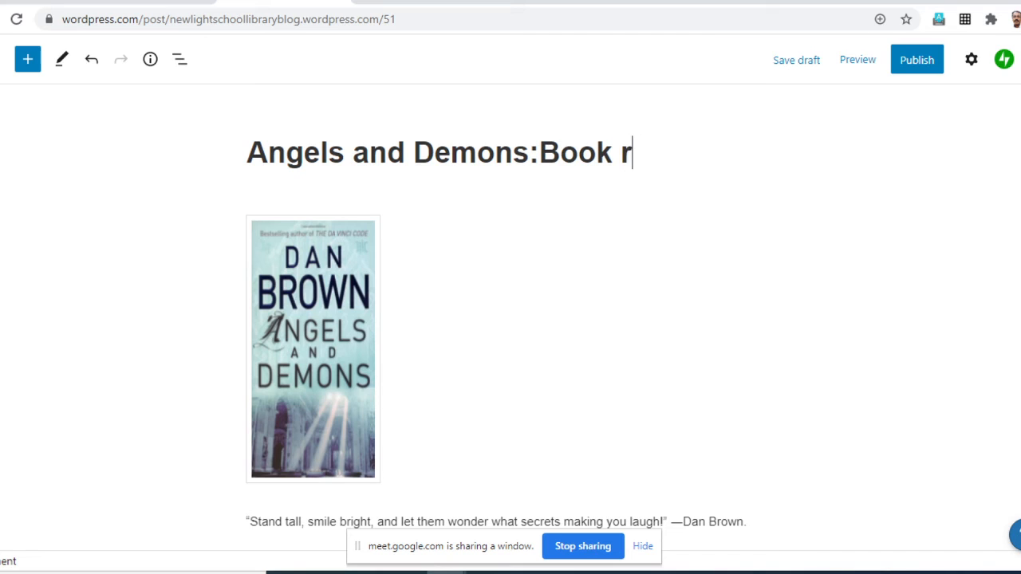
pyautogui.write('eview ')
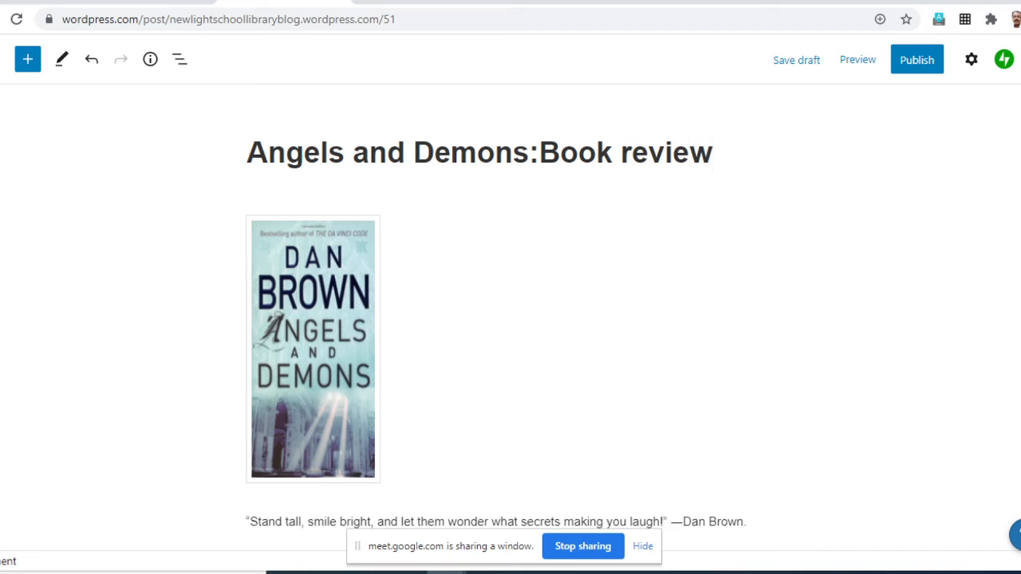
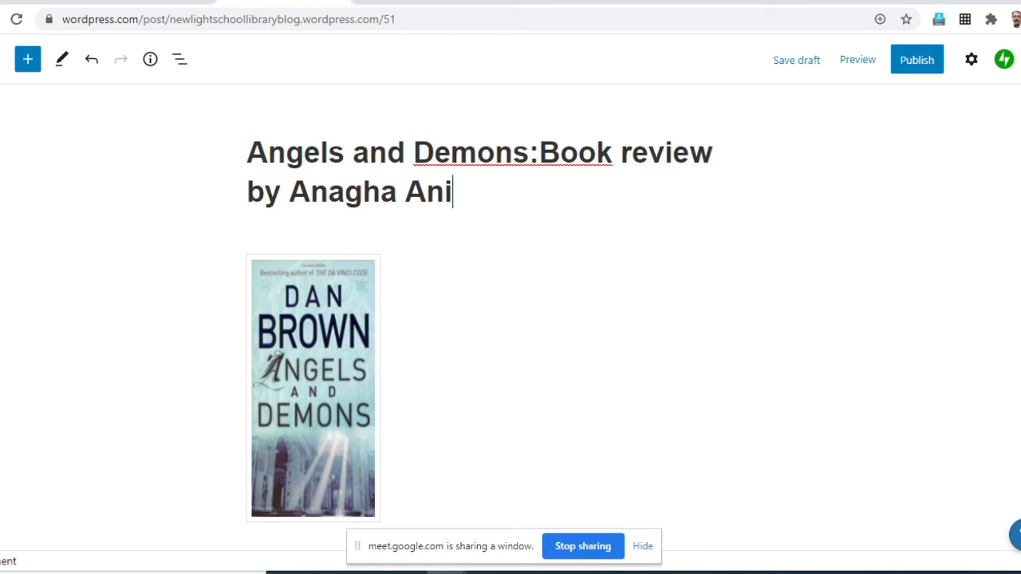
pyautogui.click(539, 153)
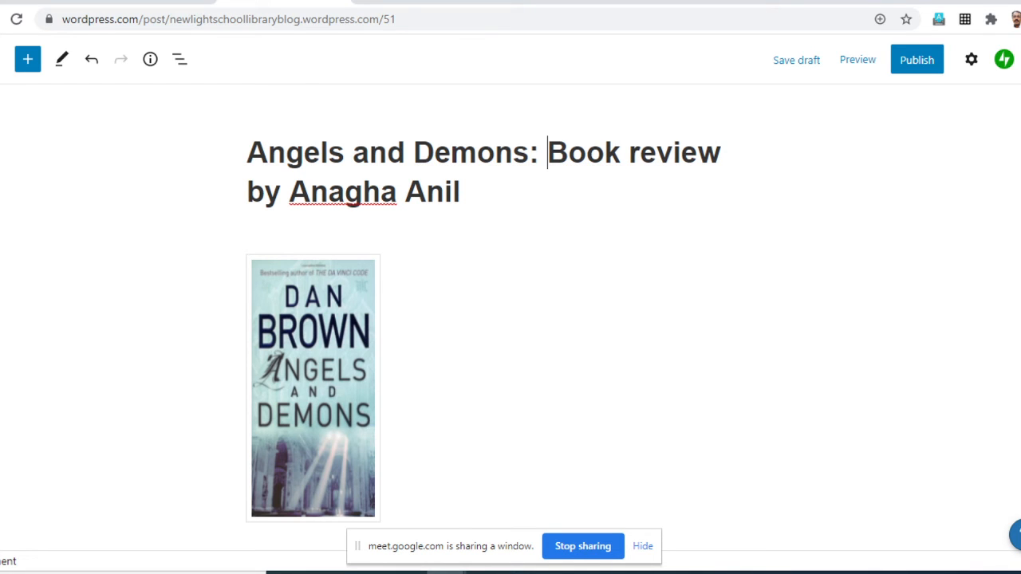
# - Split the "Reviewed by" credit into its own paragraph at the end of the review and make the reviewer's name bold
pyautogui.scroll(-2, 510, 319)
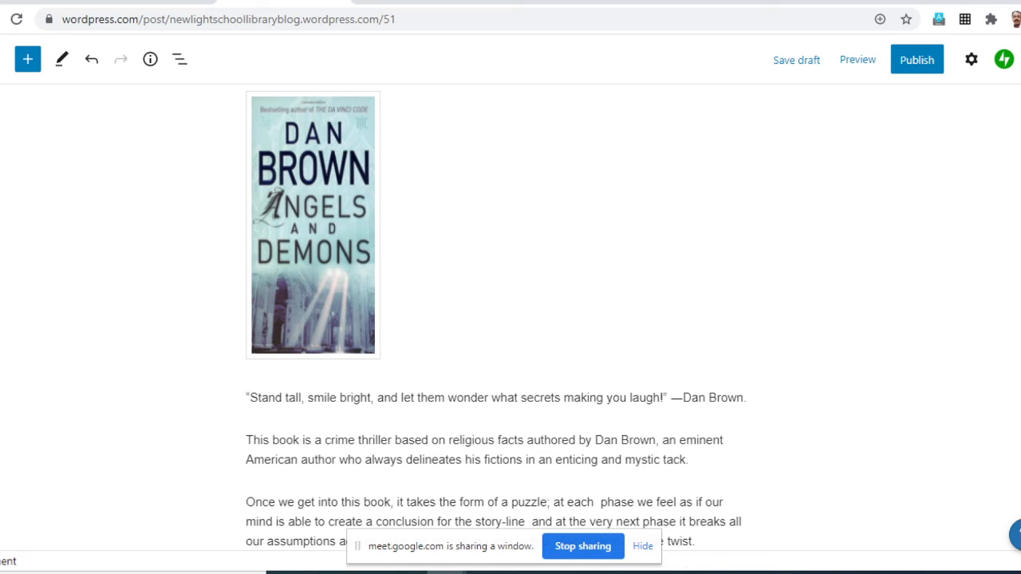
pyautogui.scroll(-6, 511, 319)
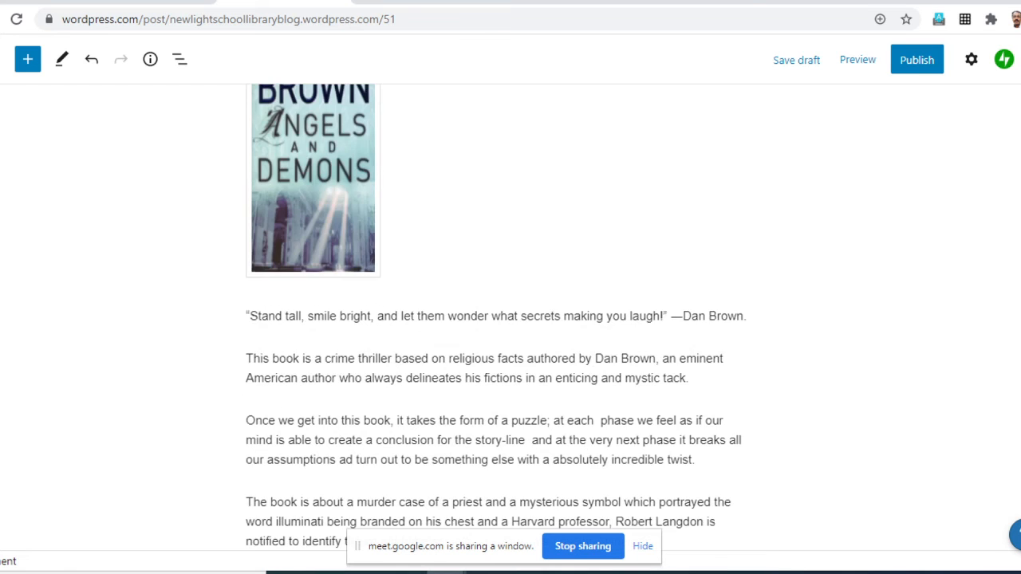
pyautogui.scroll(-3, 495, 319)
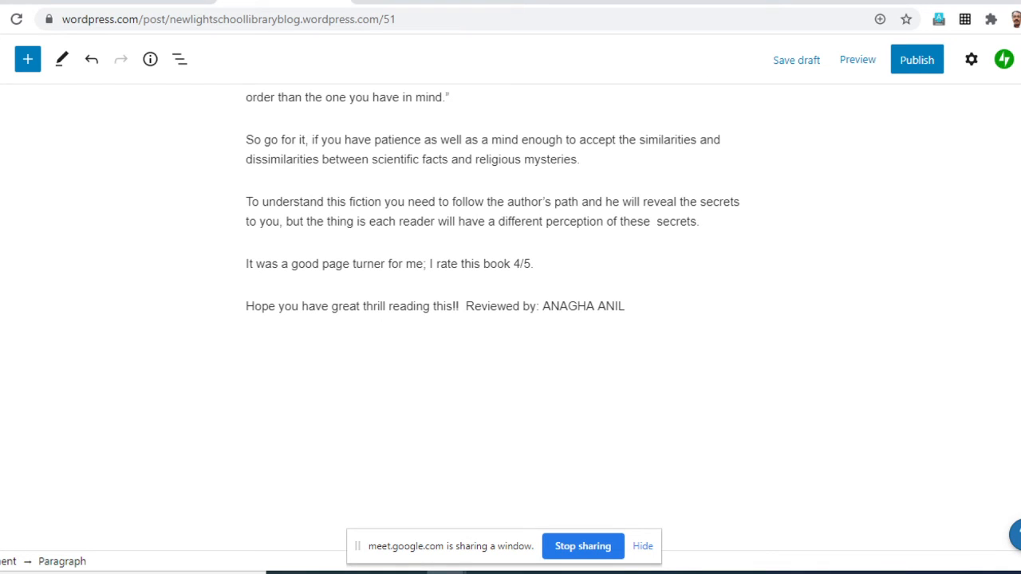
pyautogui.click(465, 307)
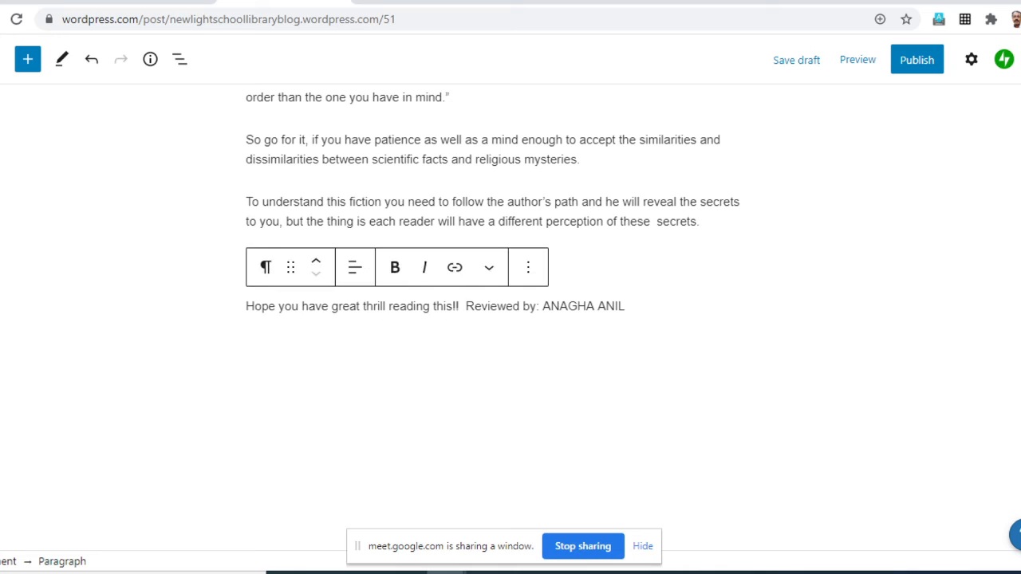
pyautogui.press('Return')
pyautogui.moveTo(406, 307); pyautogui.dragTo(317, 306)
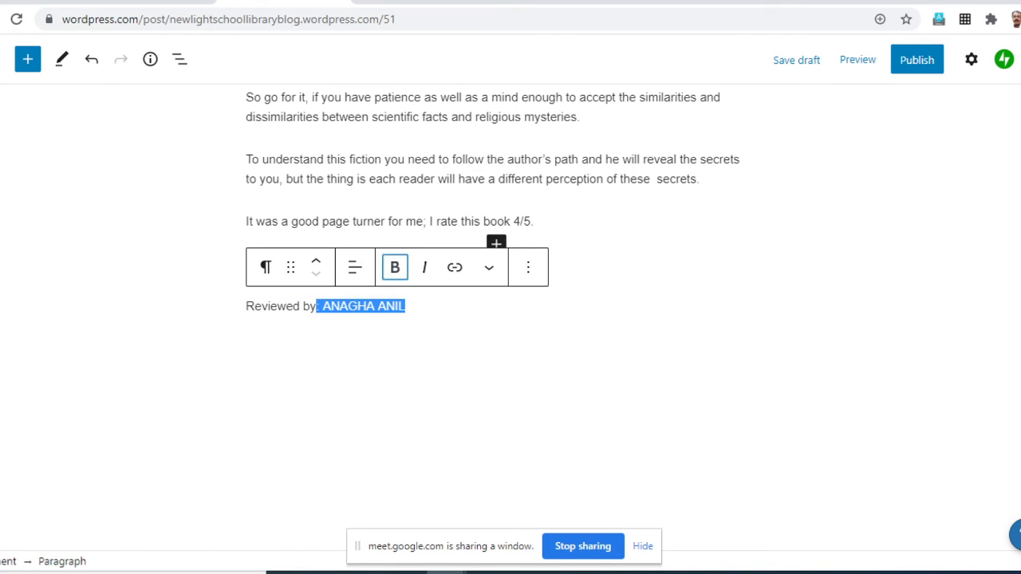
pyautogui.click(394, 267)
# - Open the post-level settings of the Angels and Demons review and assign it to the Book Reviews category
pyautogui.scroll(20, 511, 319)
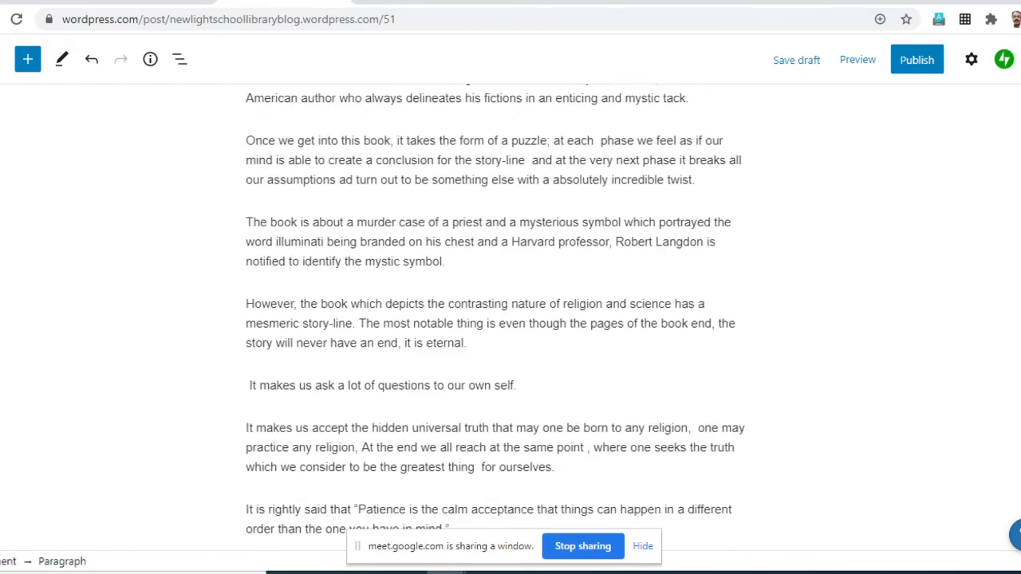
pyautogui.scroll(2, 510, 319)
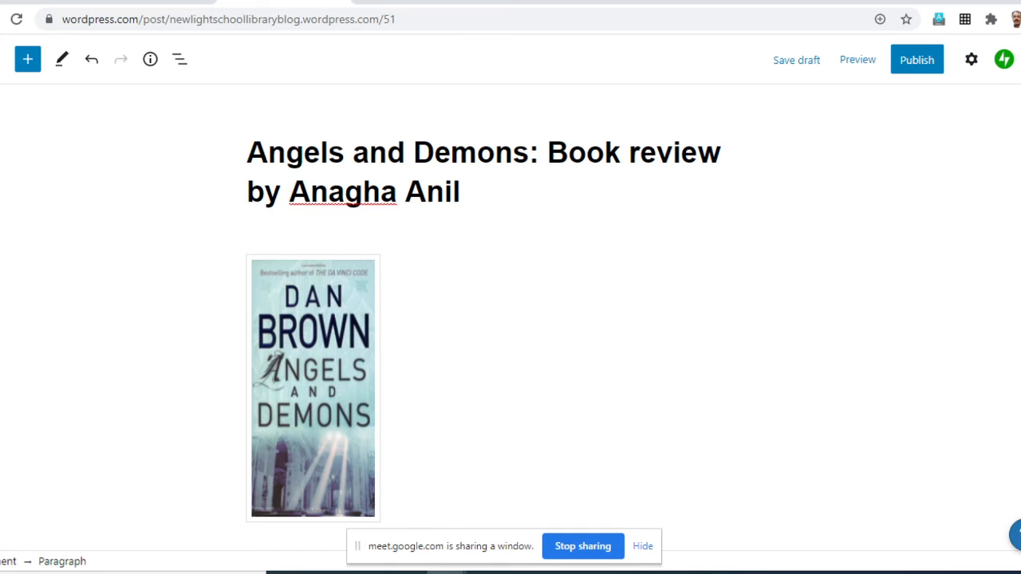
pyautogui.scroll(-4, 510, 319)
pyautogui.scroll(4, 511, 319)
pyautogui.click(971, 60)
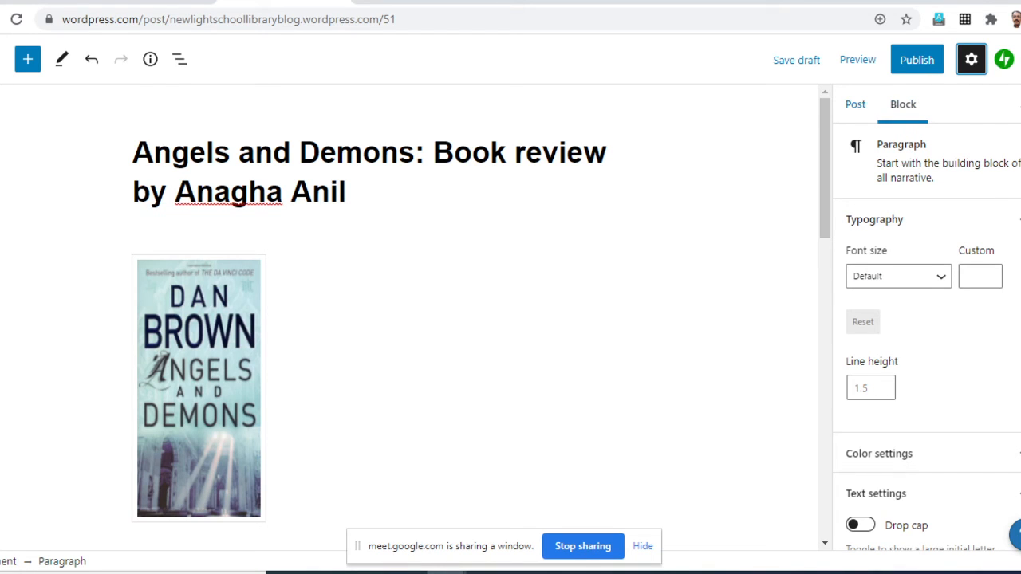
pyautogui.click(855, 104)
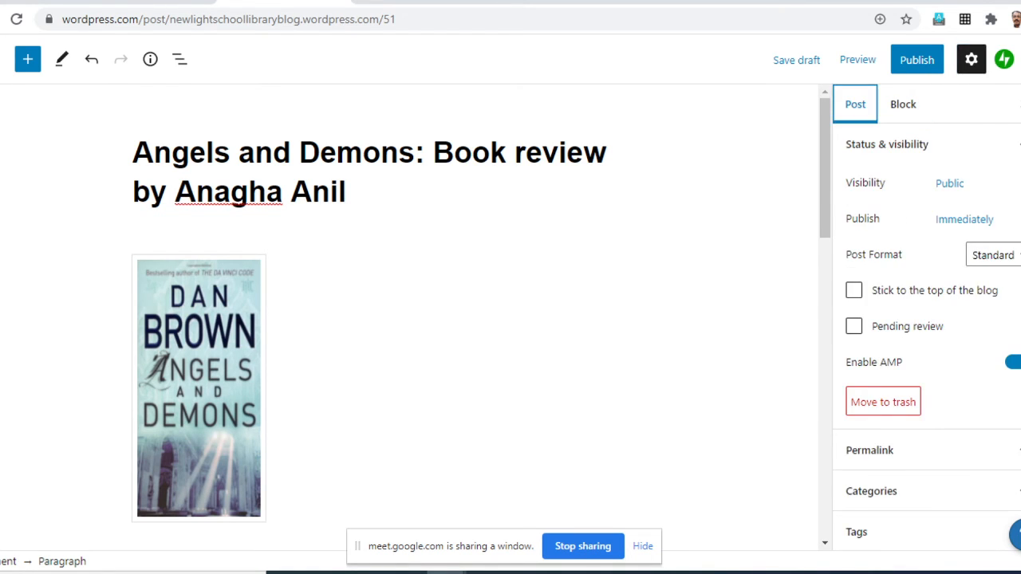
pyautogui.scroll(-1, 925, 319)
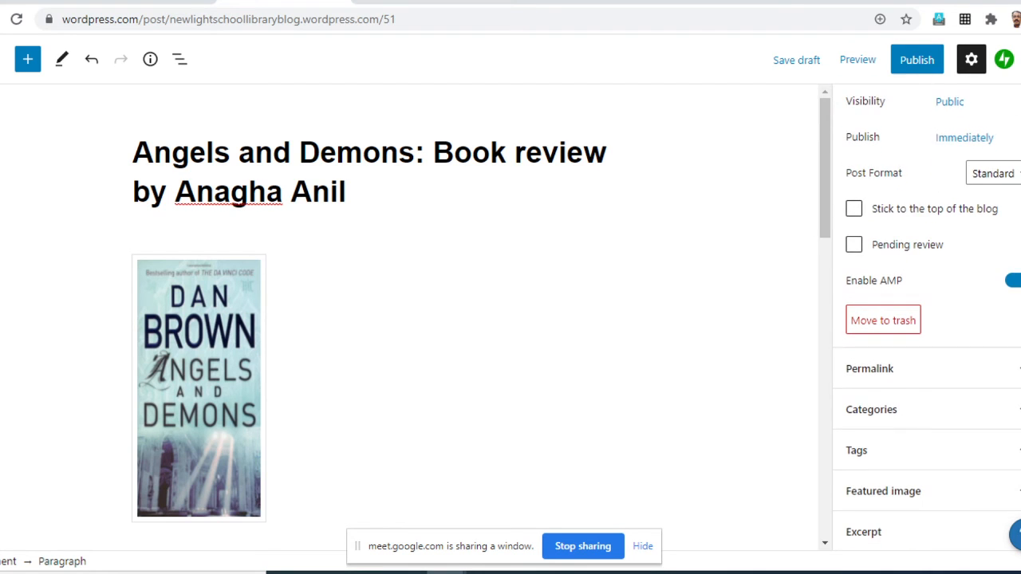
pyautogui.scroll(1, 925, 319)
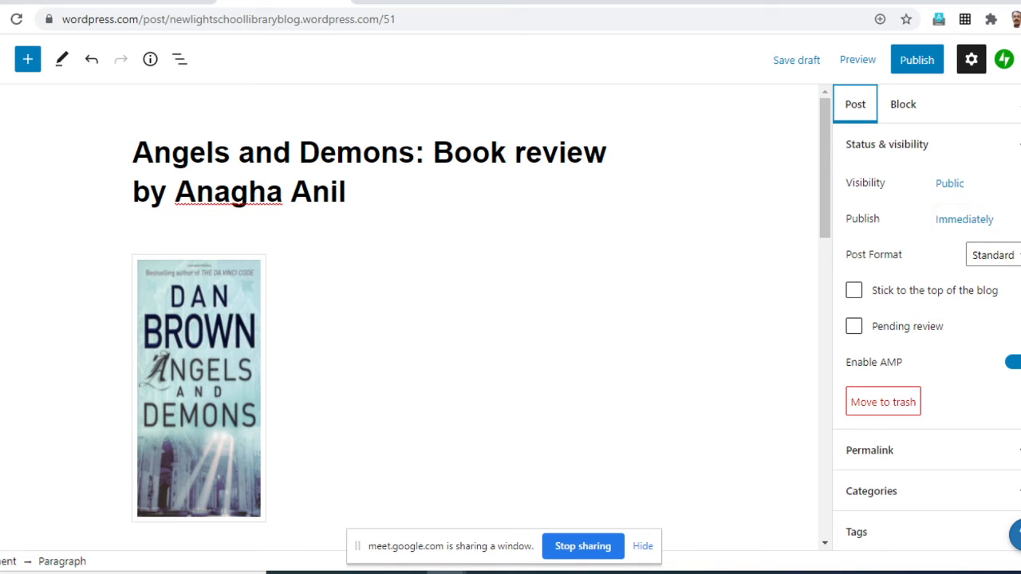
pyautogui.scroll(-2, 925, 288)
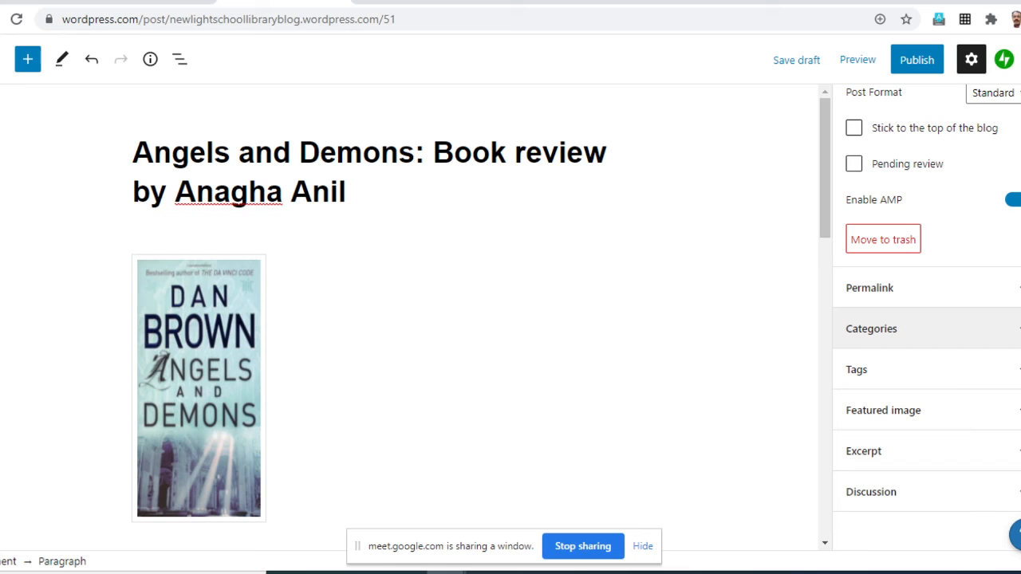
pyautogui.click(926, 329)
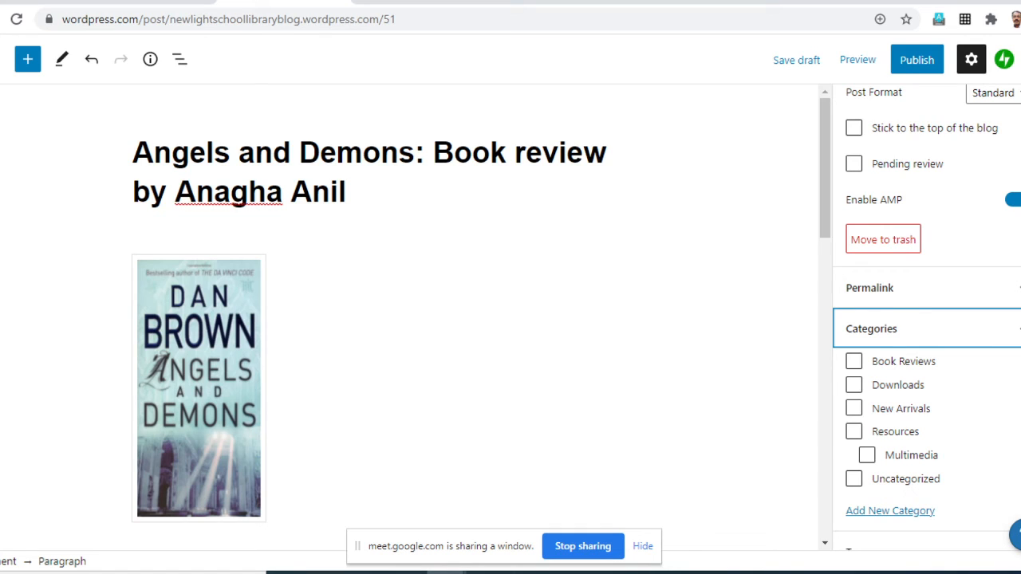
pyautogui.press('Tab')
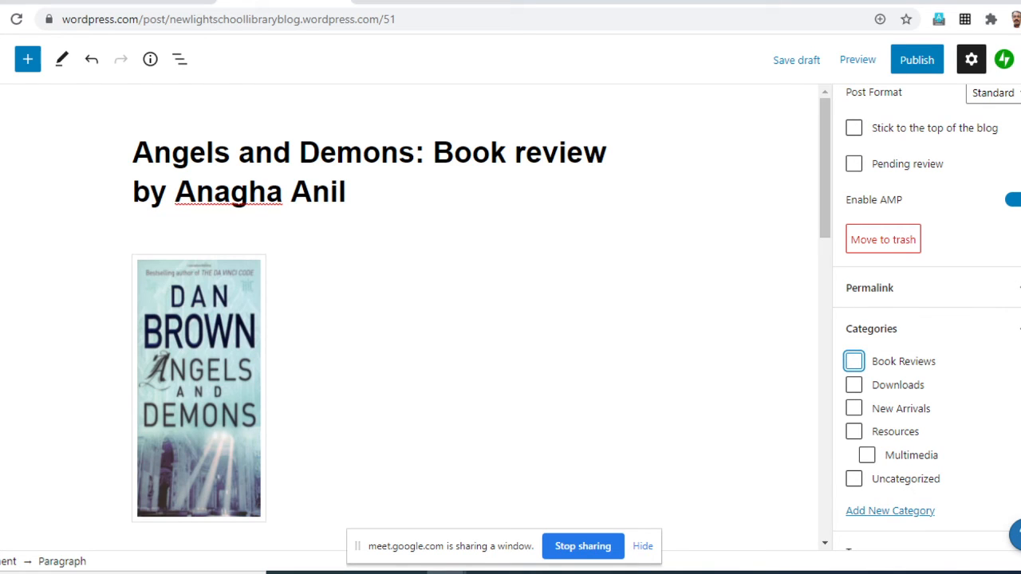
pyautogui.press('space')
# - Add the author tag "Dan Brown" to the book review post
pyautogui.scroll(-2, 925, 451)
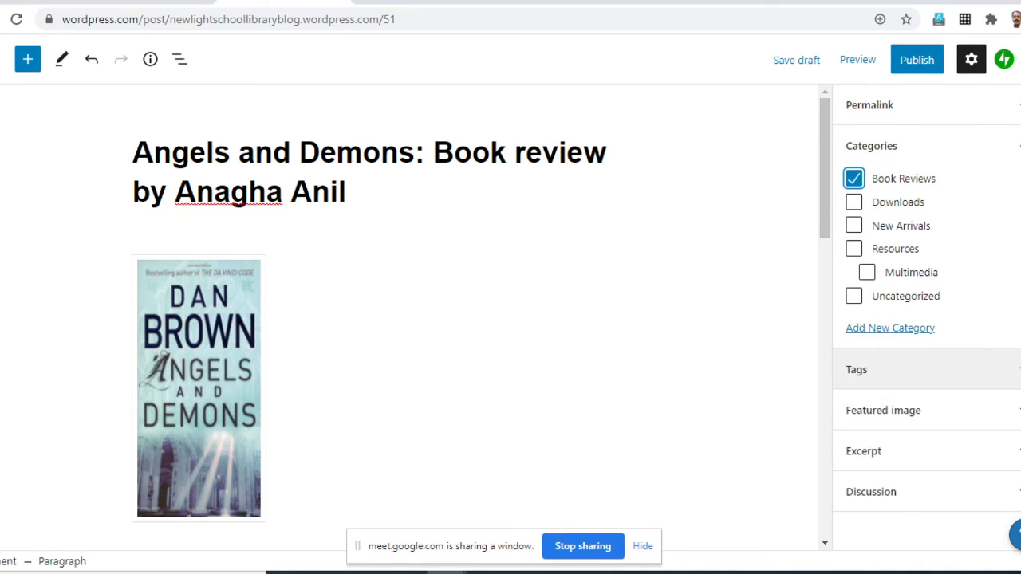
pyautogui.click(877, 370)
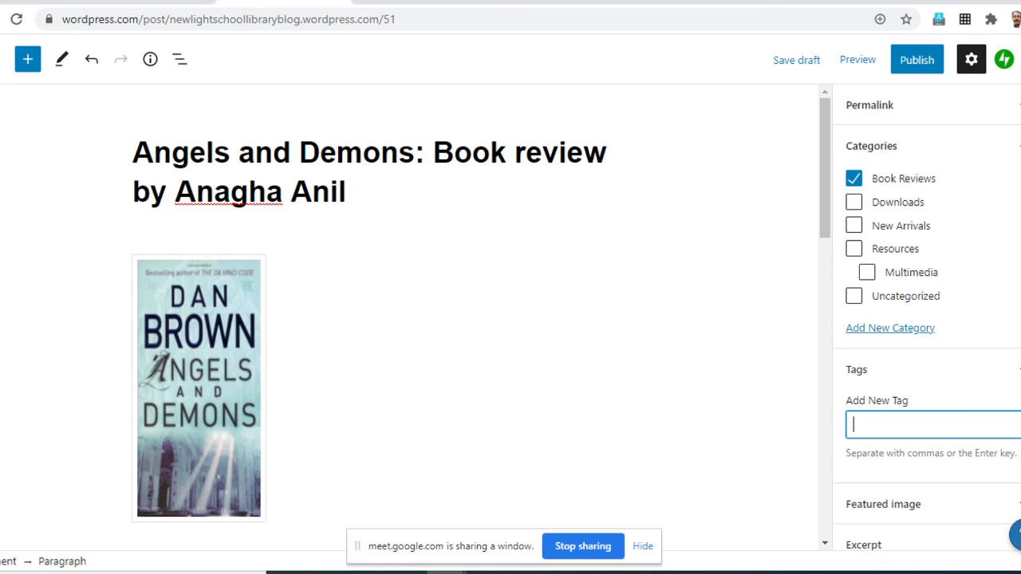
pyautogui.write('Dan Brown')
pyautogui.scroll(-1, 927, 320)
pyautogui.scroll(-1, 927, 399)
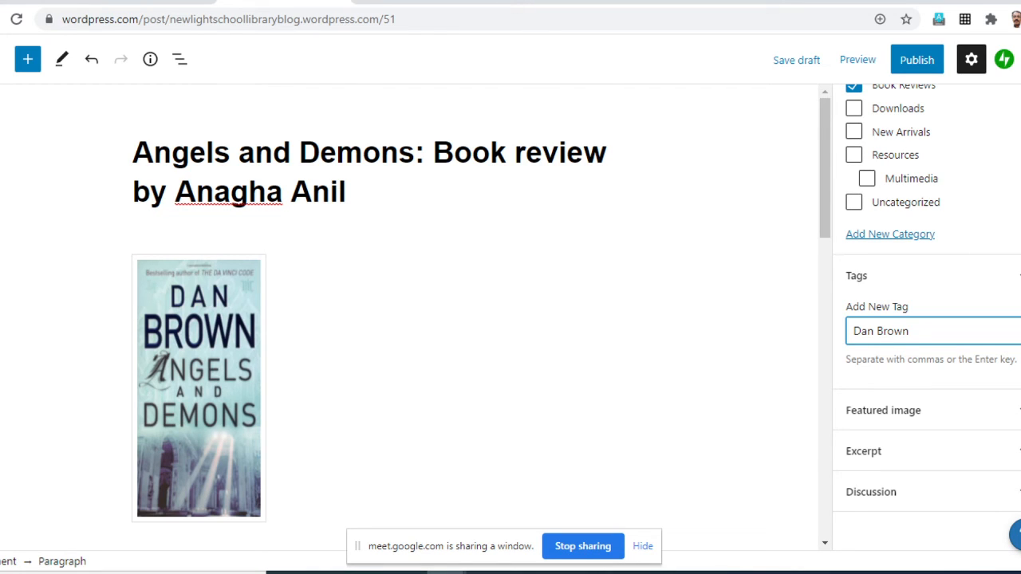
pyautogui.press('Return')
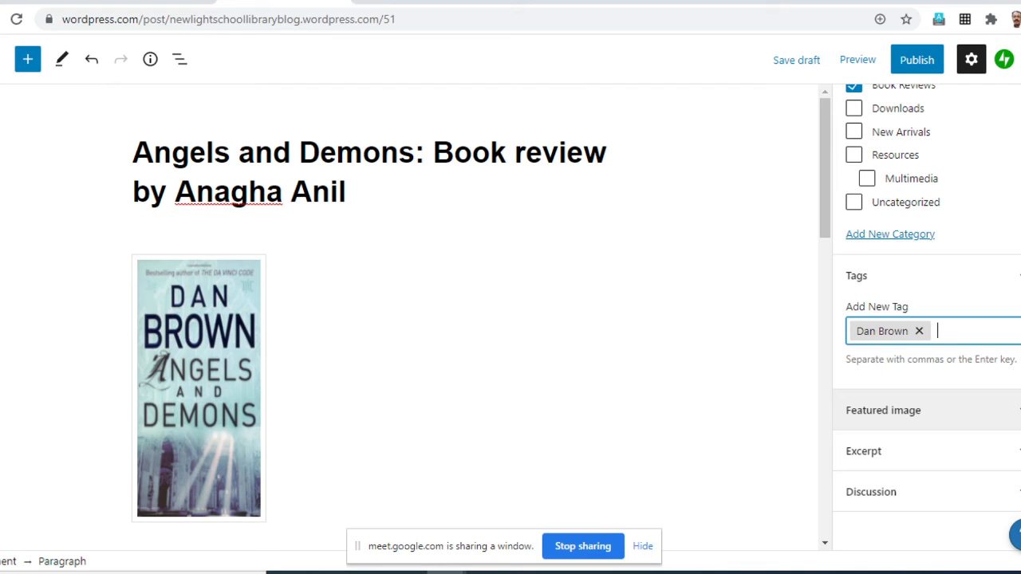
# - Check the post's settings and content, and publish the Angels and Demons review immediately with public visibility
pyautogui.scroll(2, 927, 315)
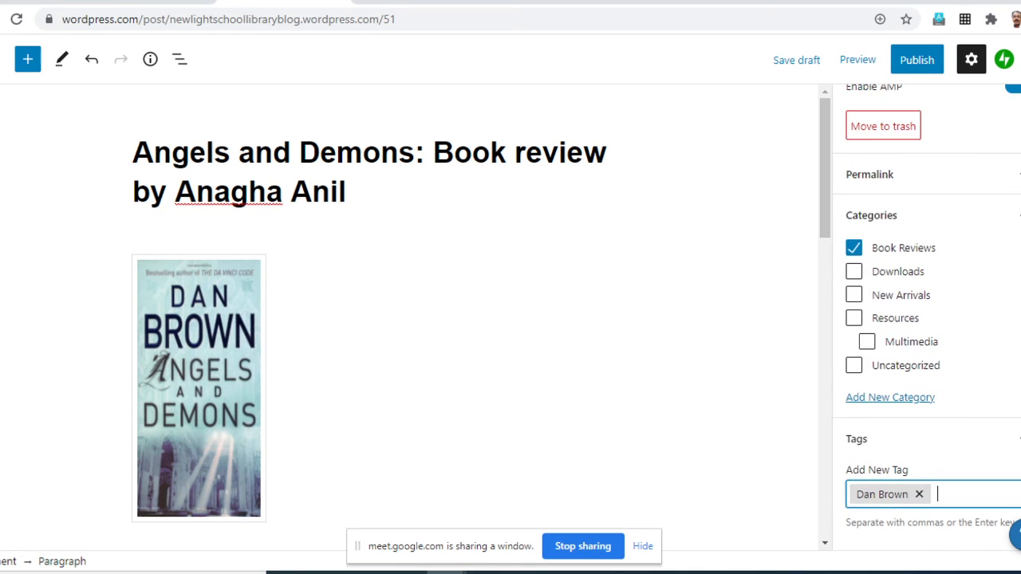
pyautogui.scroll(-3, 927, 315)
pyautogui.scroll(3, 926, 315)
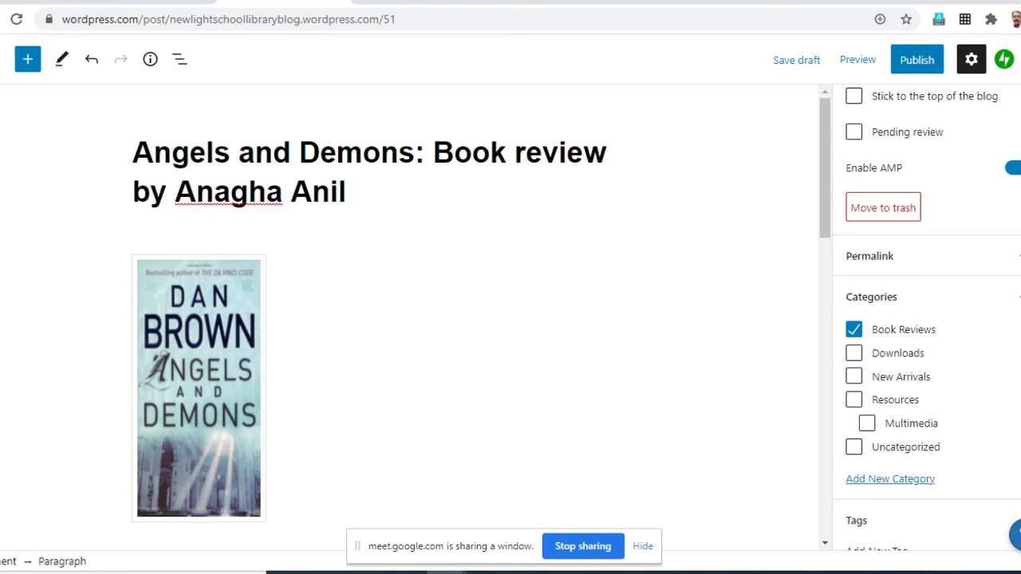
pyautogui.scroll(-1, 411, 319)
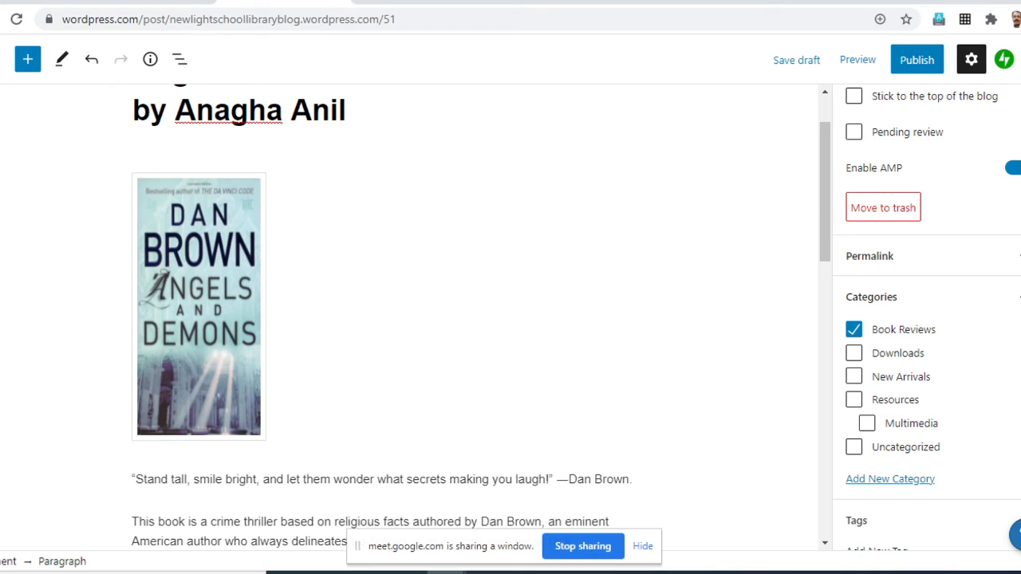
pyautogui.scroll(3, 926, 319)
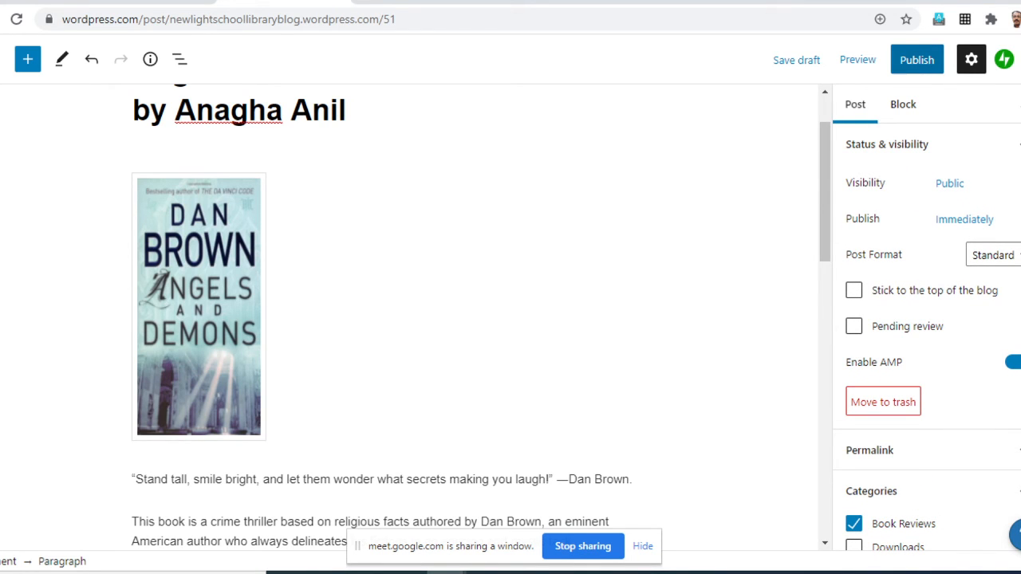
pyautogui.click(918, 60)
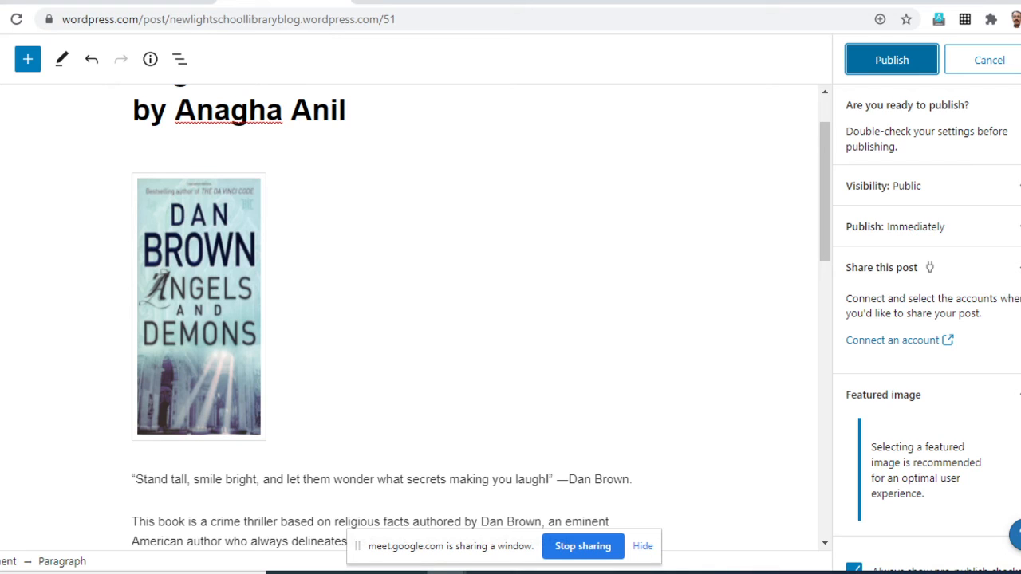
pyautogui.click(892, 59)
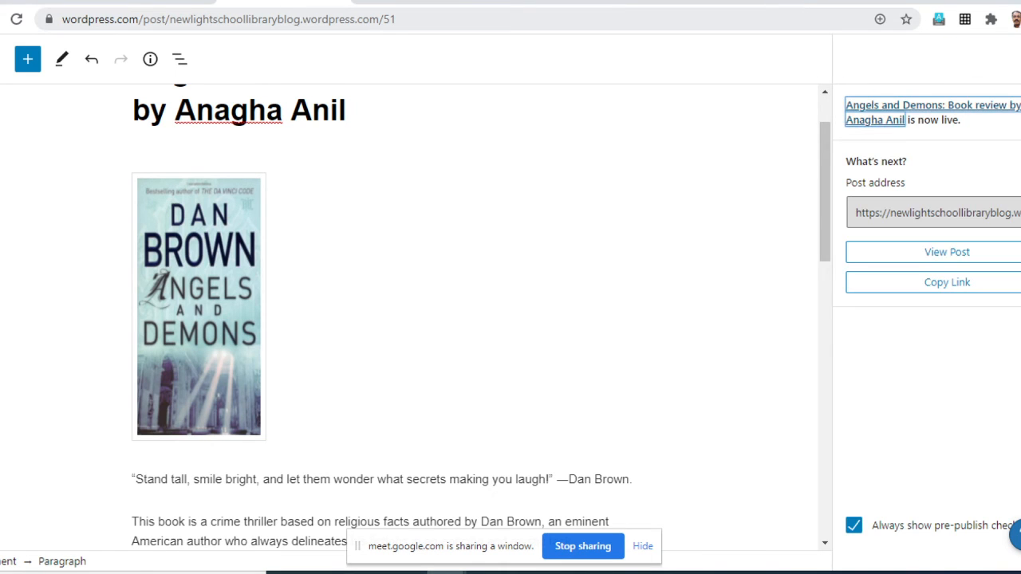
# - Open the published review on the live blog and examine it from the header down to its category, tag and reply area
pyautogui.click(98, 519)
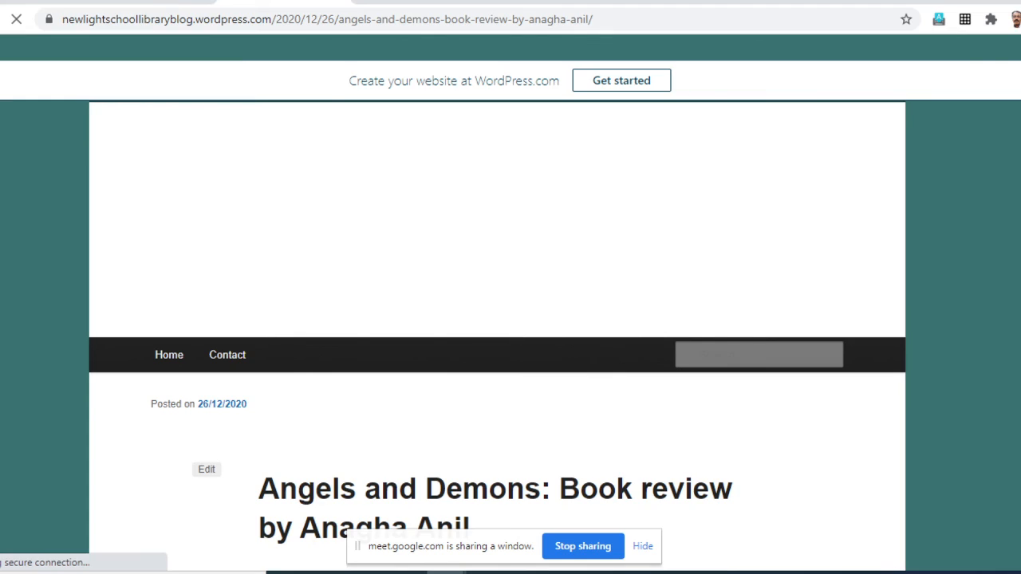
pyautogui.scroll(-6, 510, 320)
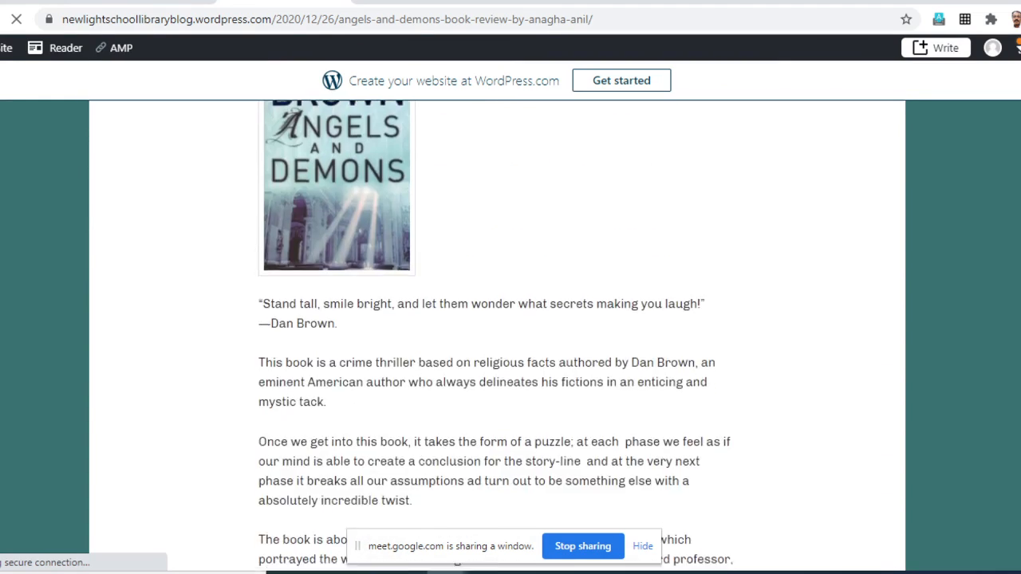
pyautogui.scroll(-15, 510, 319)
pyautogui.scroll(12, 503, 47)
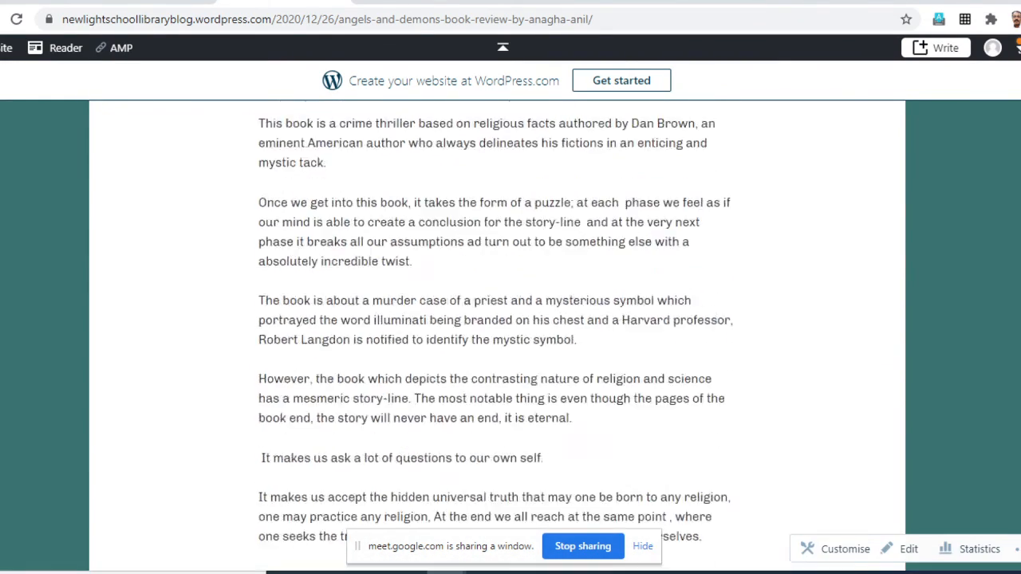
pyautogui.scroll(10, 503, 47)
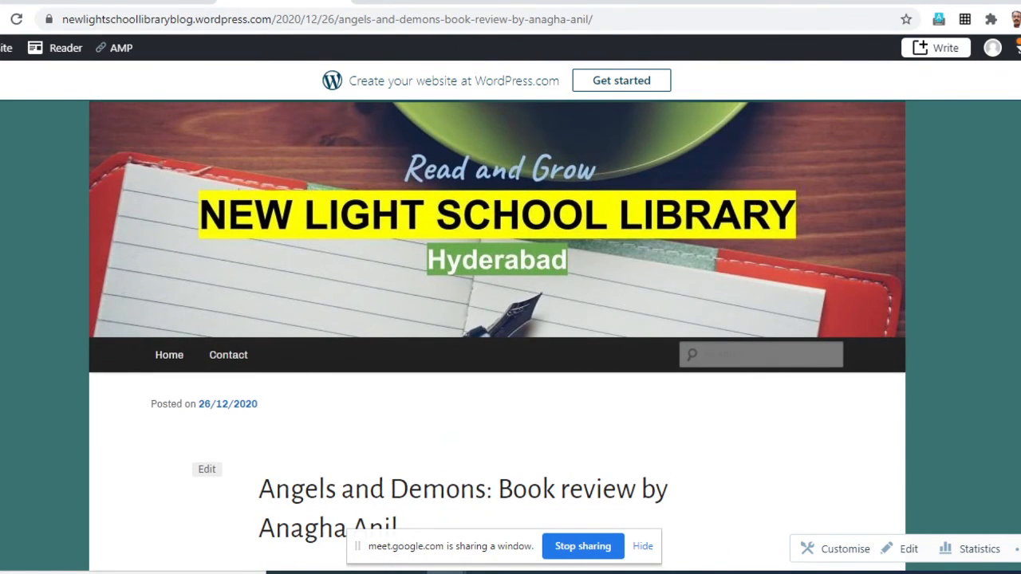
pyautogui.scroll(-1, 511, 335)
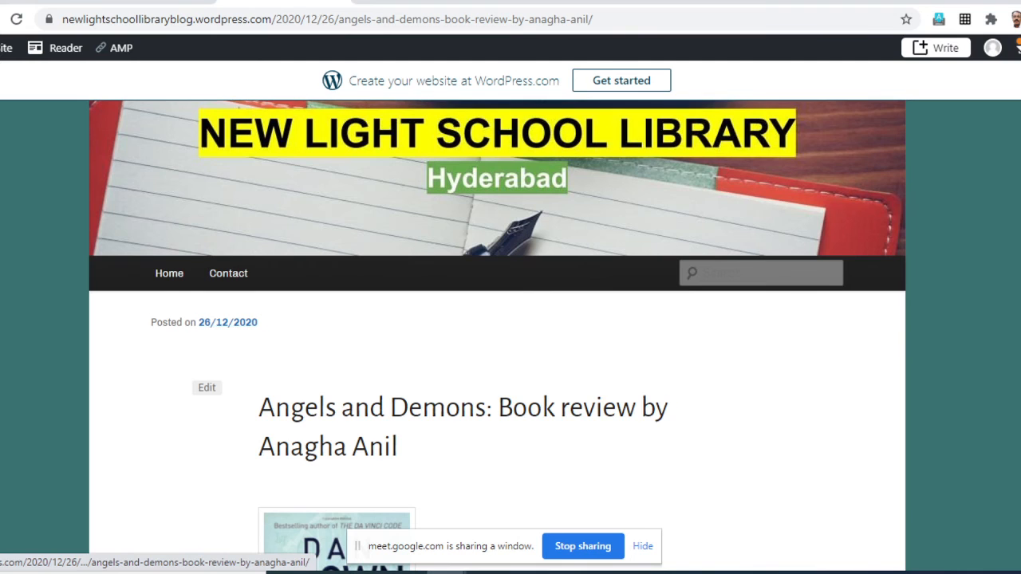
pyautogui.scroll(-2, 227, 322)
pyautogui.scroll(-15, 511, 335)
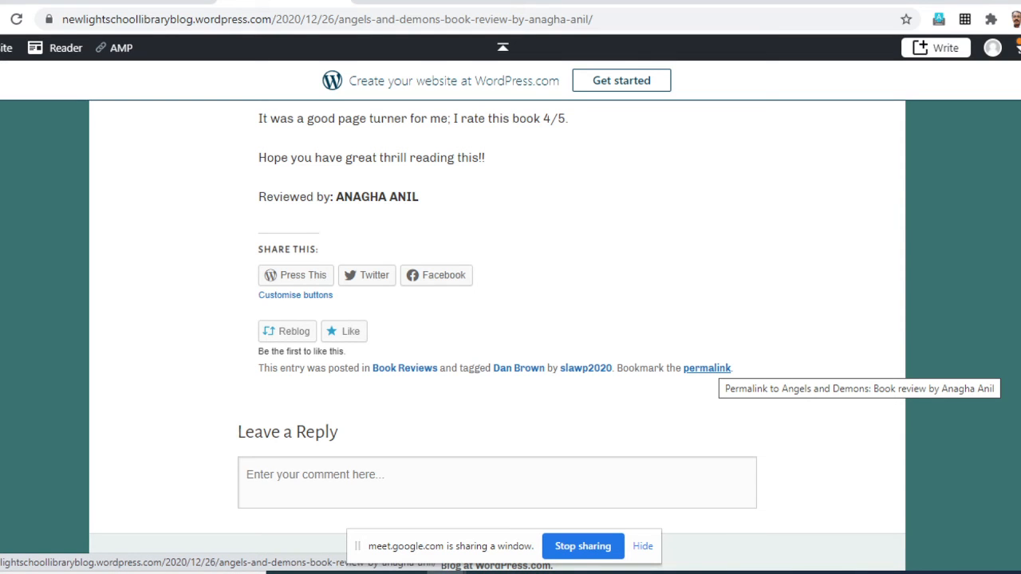
pyautogui.scroll(-2, 405, 368)
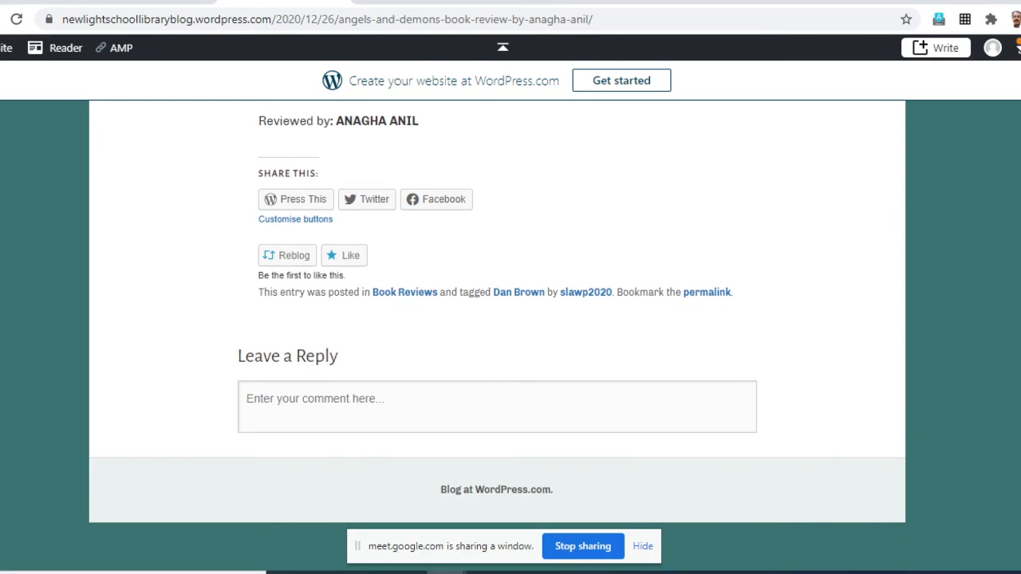
# - Expand the reply form under the review and look over the live post's header, title, cover and text again
pyautogui.click(479, 407)
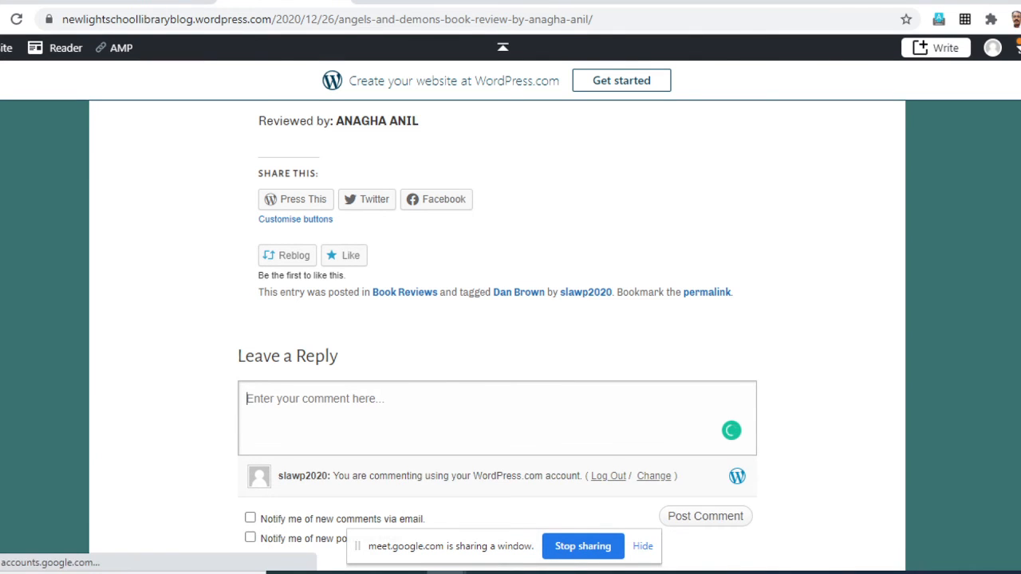
pyautogui.scroll(3, 478, 407)
pyautogui.scroll(15, 479, 407)
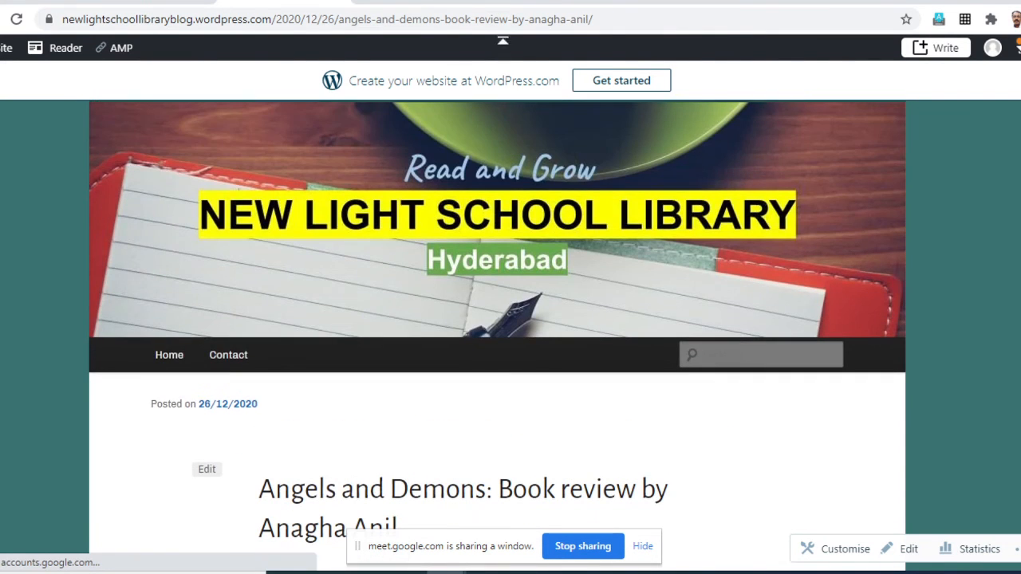
pyautogui.scroll(-3, 478, 407)
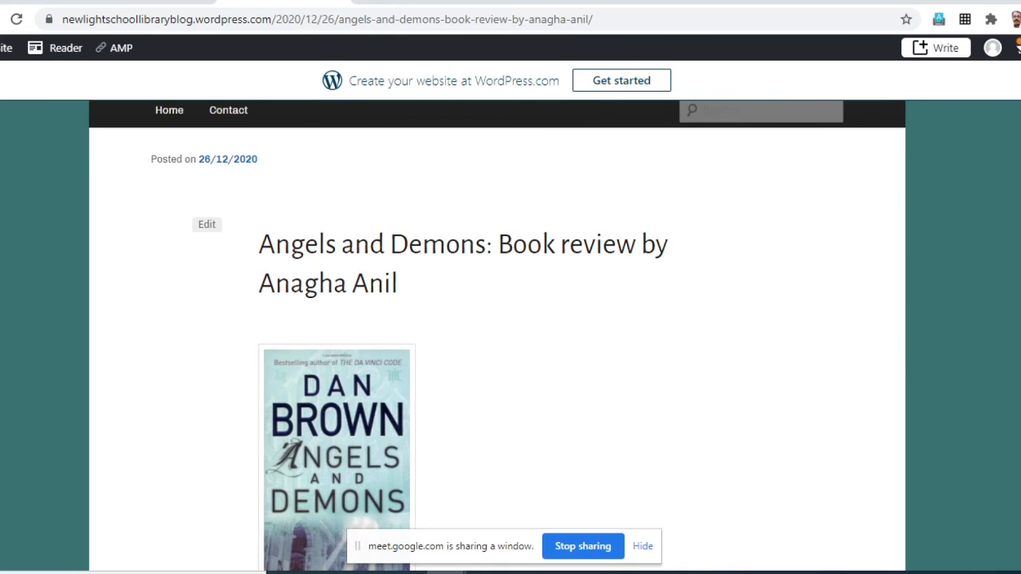
pyautogui.scroll(3, 497, 335)
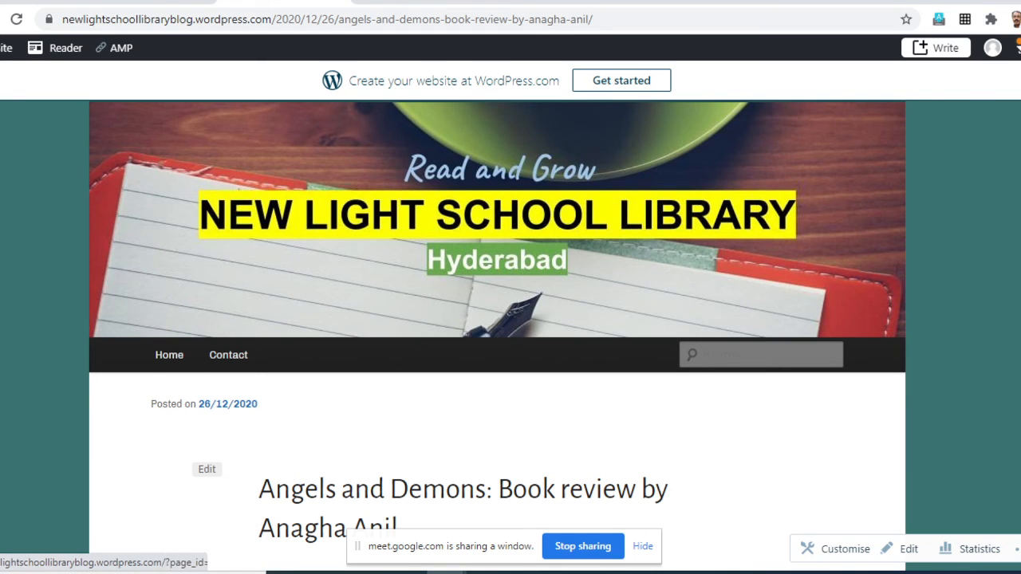
pyautogui.scroll(-3, 169, 355)
pyautogui.scroll(1, 510, 335)
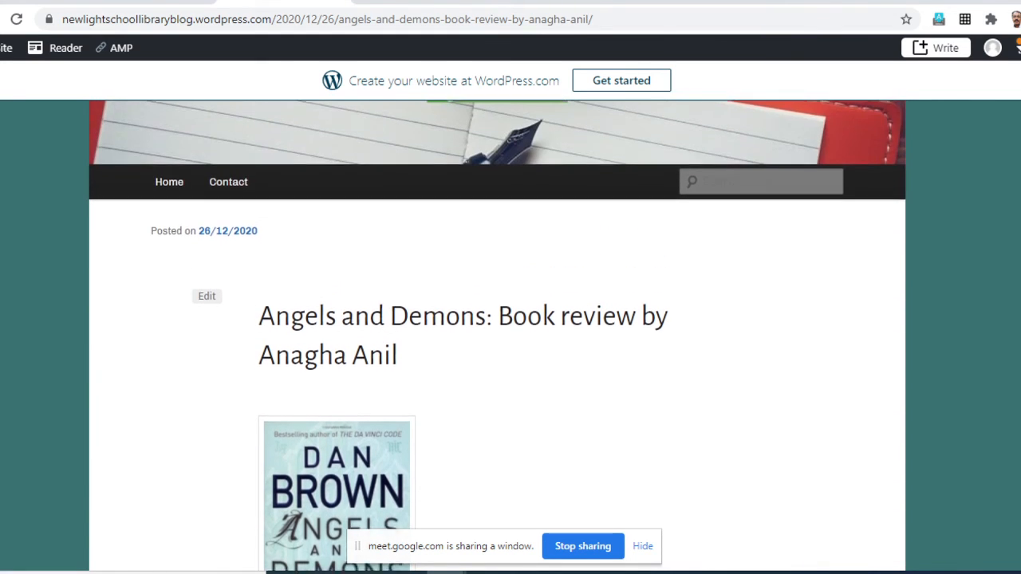
pyautogui.scroll(-7, 495, 336)
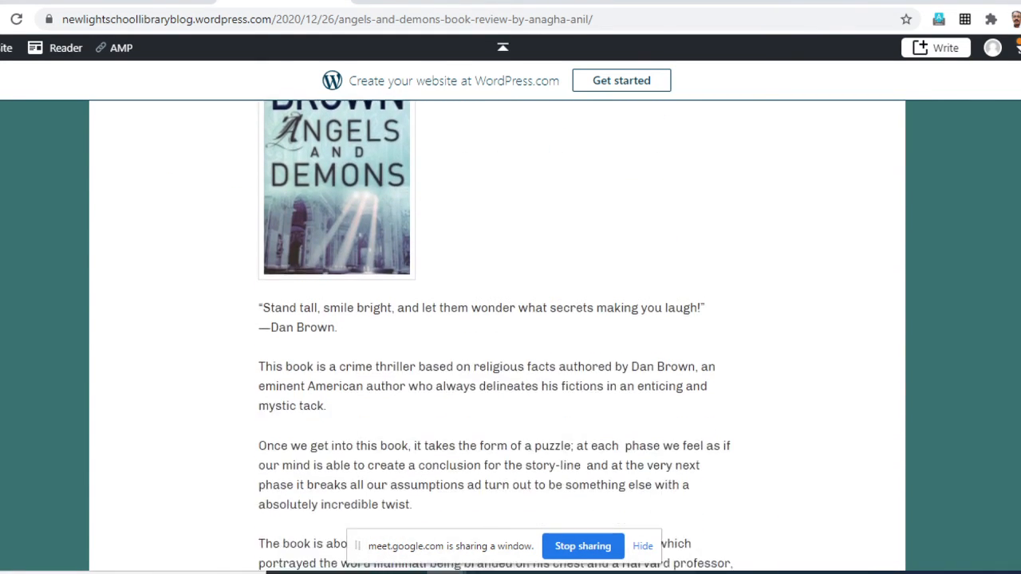
pyautogui.scroll(-5, 495, 335)
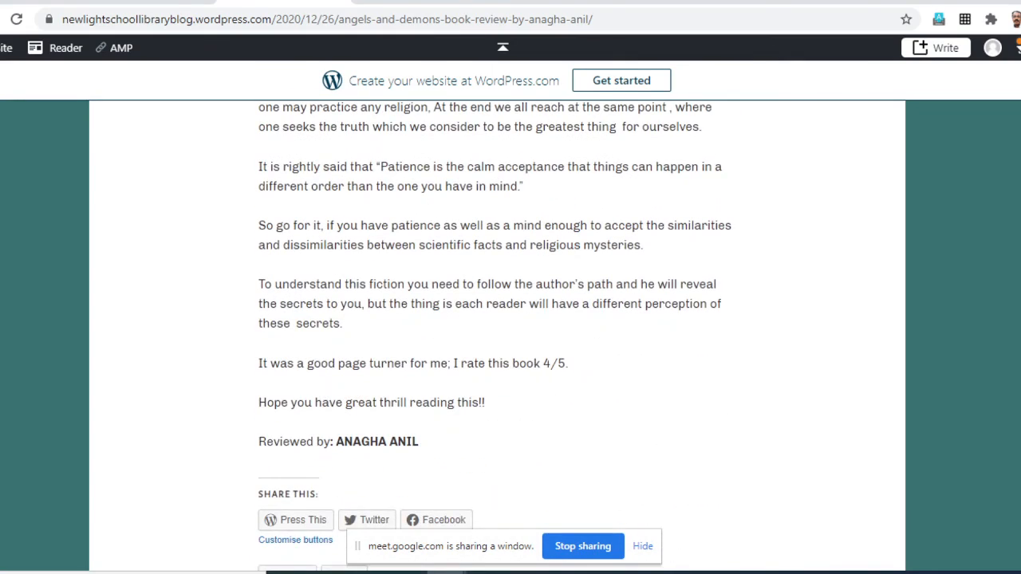
pyautogui.scroll(15, 495, 335)
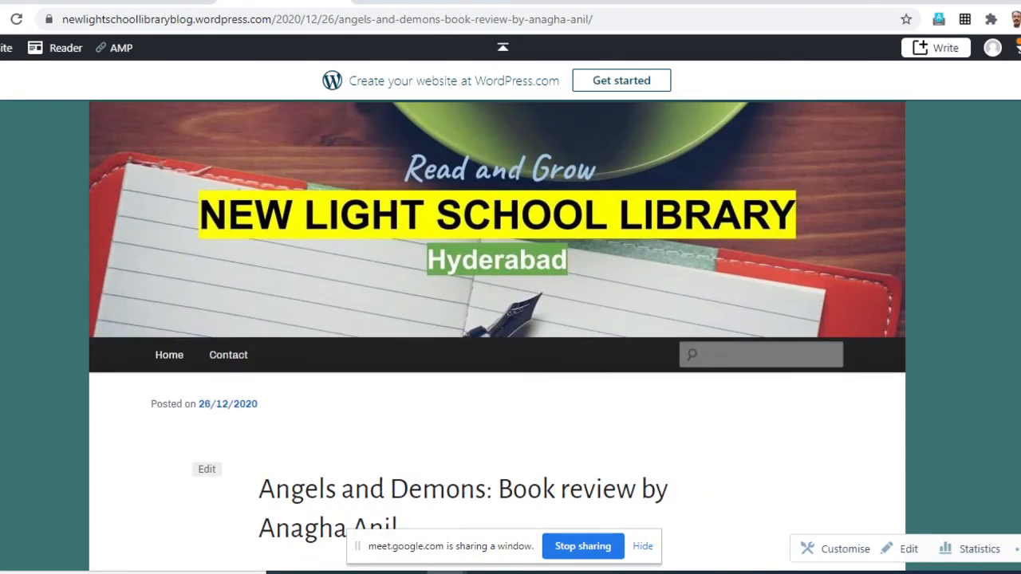
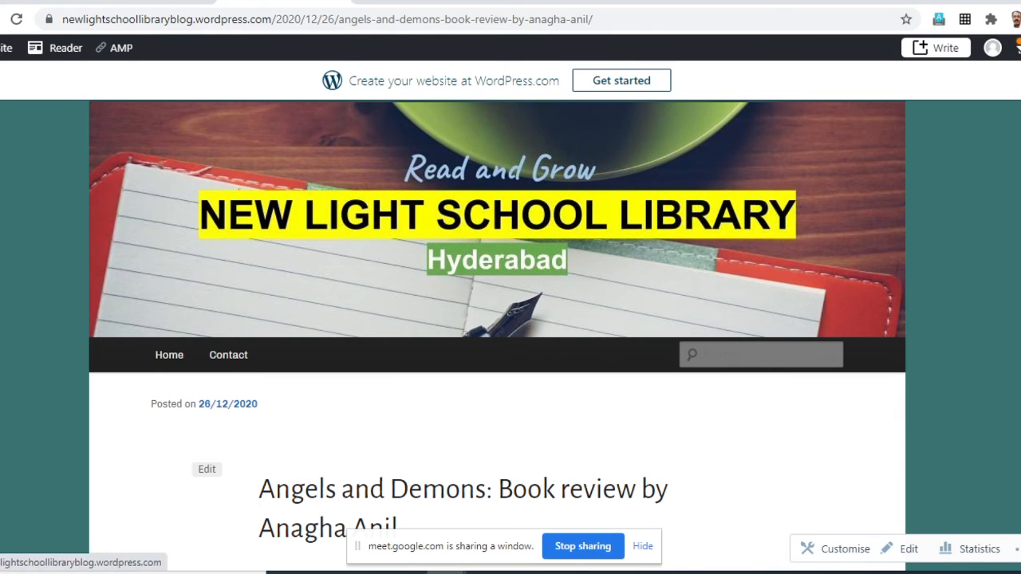
# - Open the blog's Home page from the published review and look over its header, welcome banner and latest posts
pyautogui.scroll(-3, 497, 335)
pyautogui.scroll(3, 497, 335)
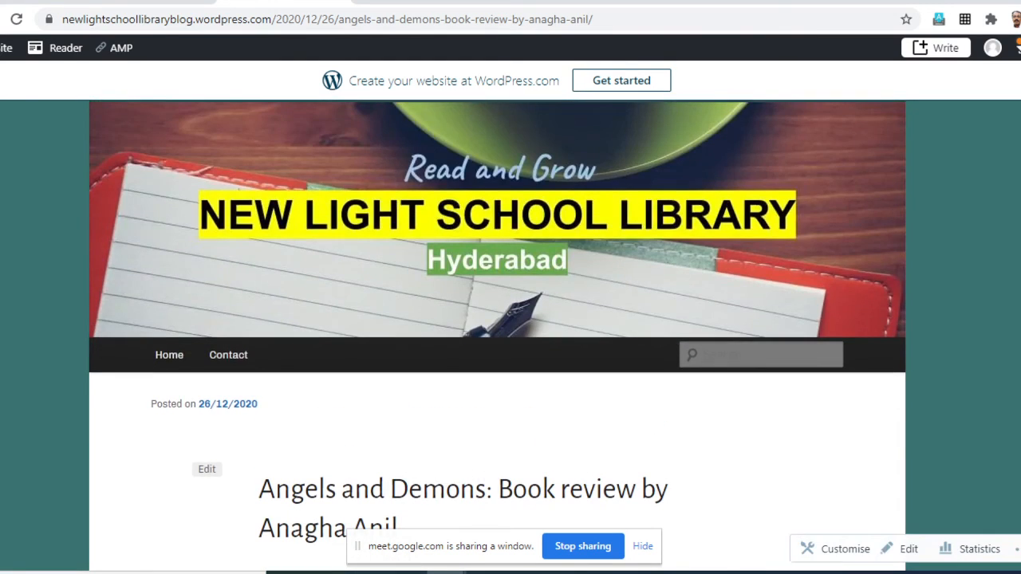
pyautogui.scroll(-2, 497, 335)
pyautogui.scroll(2, 497, 335)
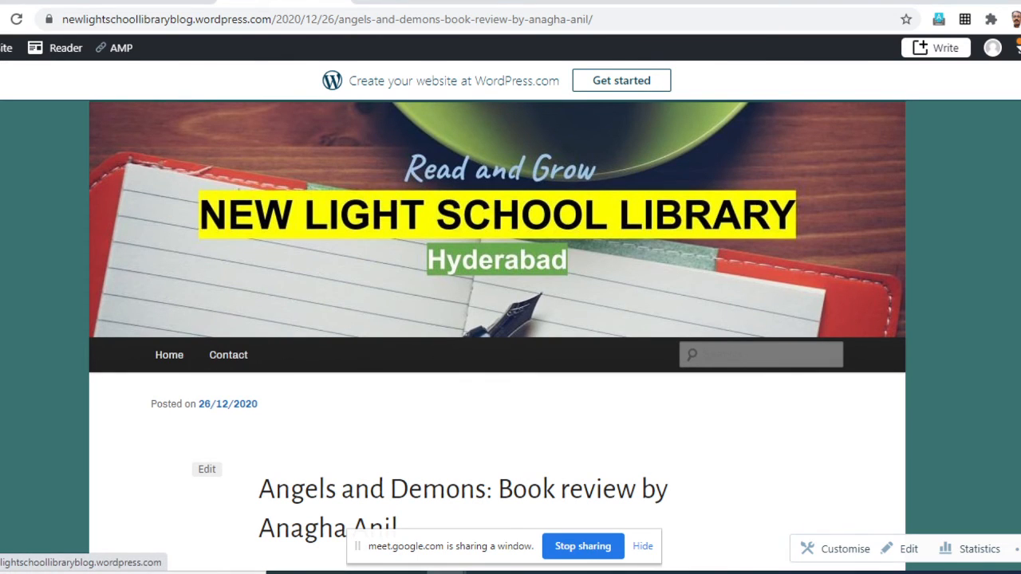
pyautogui.click(169, 355)
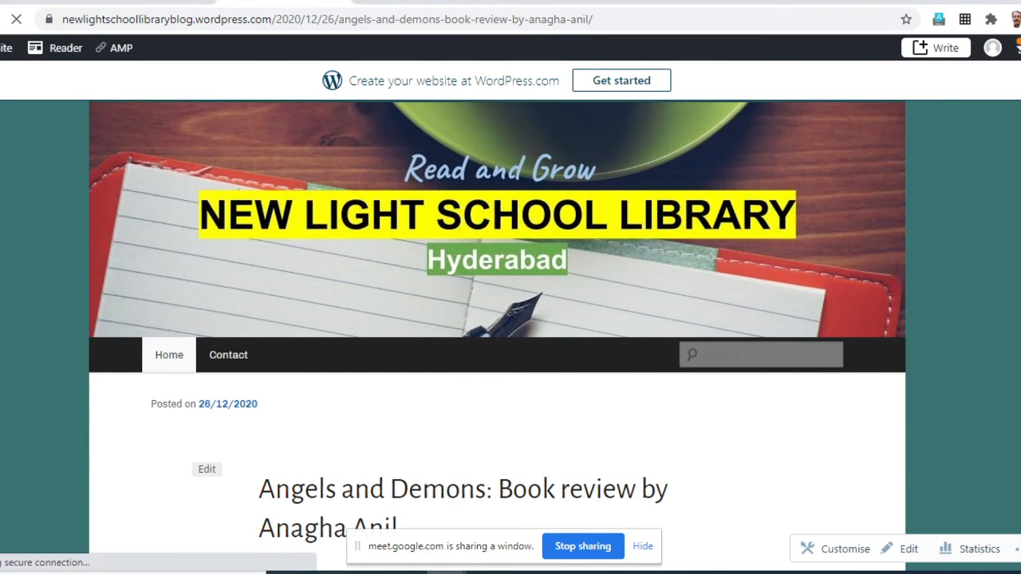
pyautogui.scroll(-12, 497, 336)
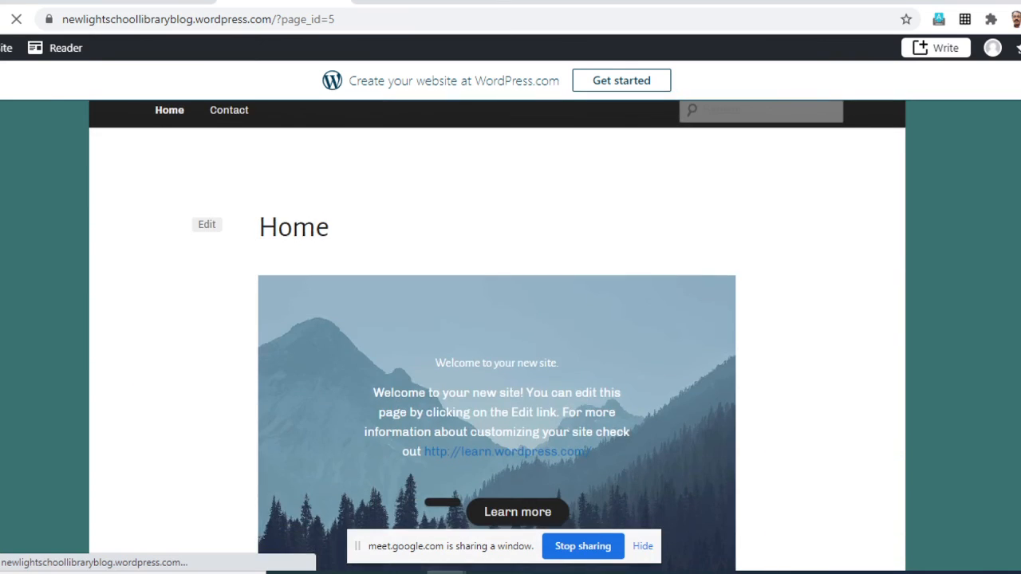
pyautogui.scroll(12, 497, 335)
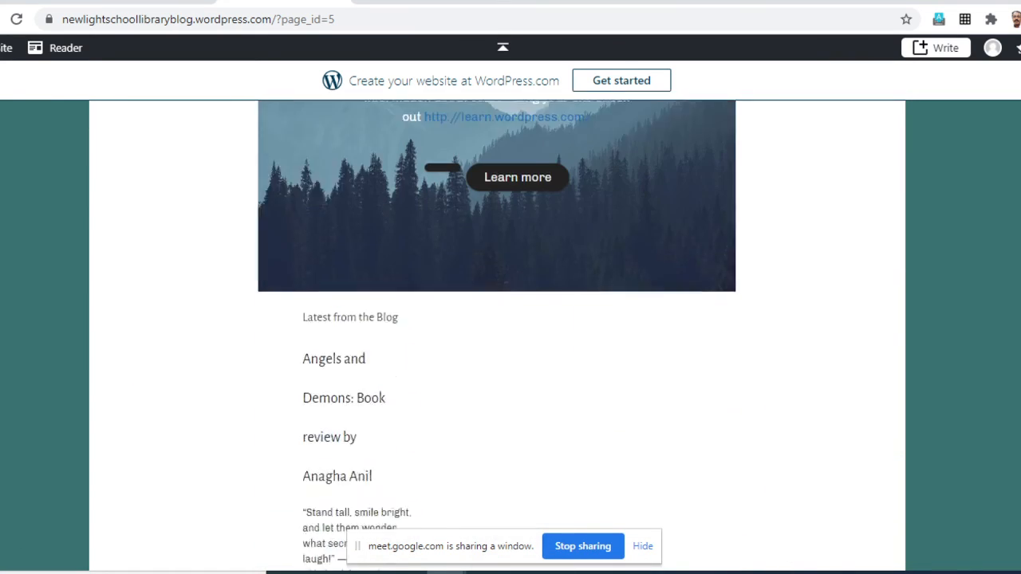
pyautogui.scroll(-9, 497, 335)
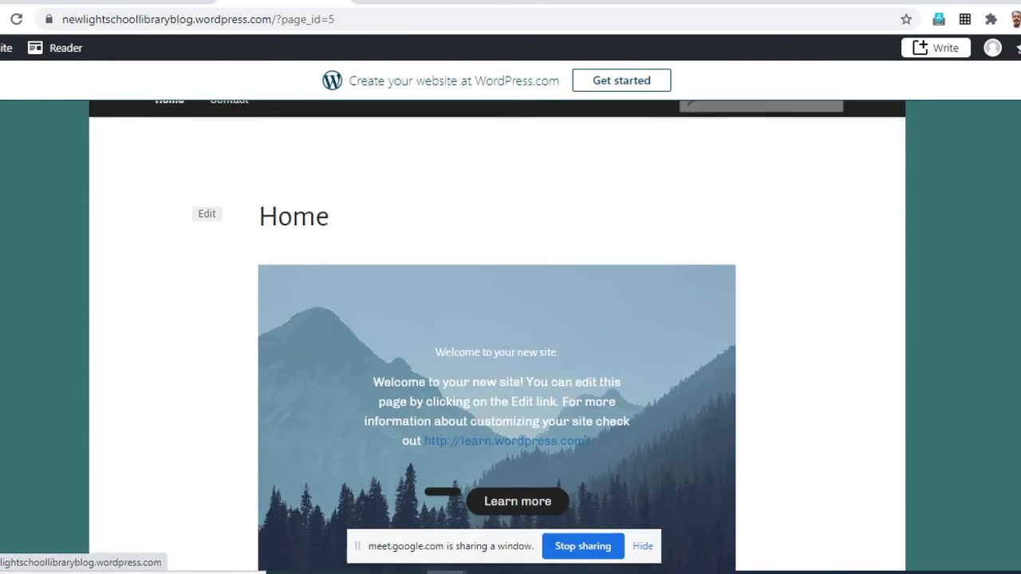
pyautogui.scroll(4, 497, 335)
pyautogui.scroll(6, 497, 335)
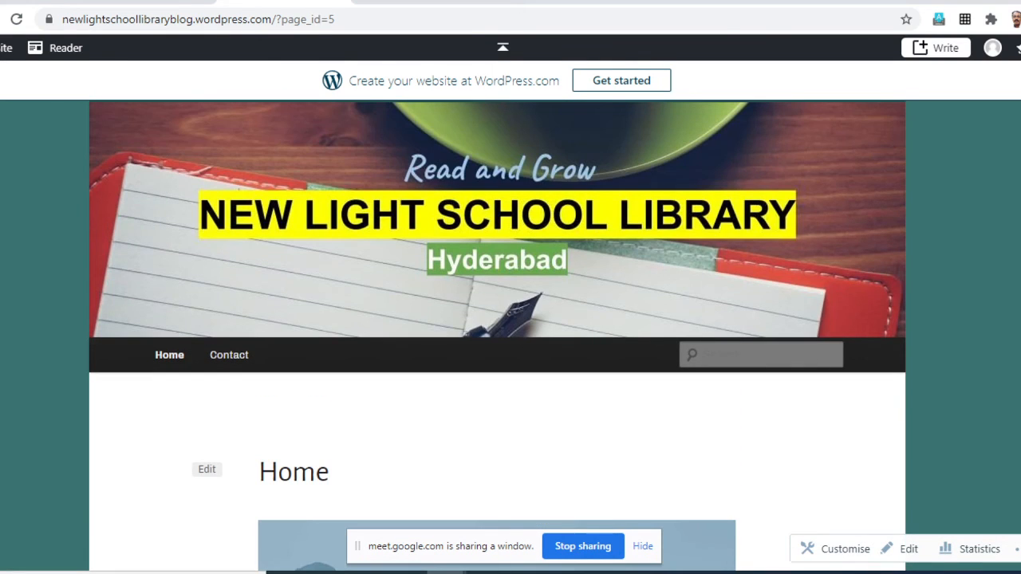
# - Reload the blog's Home page and examine the Latest from the Blog section below the welcome banner
pyautogui.click(169, 355)
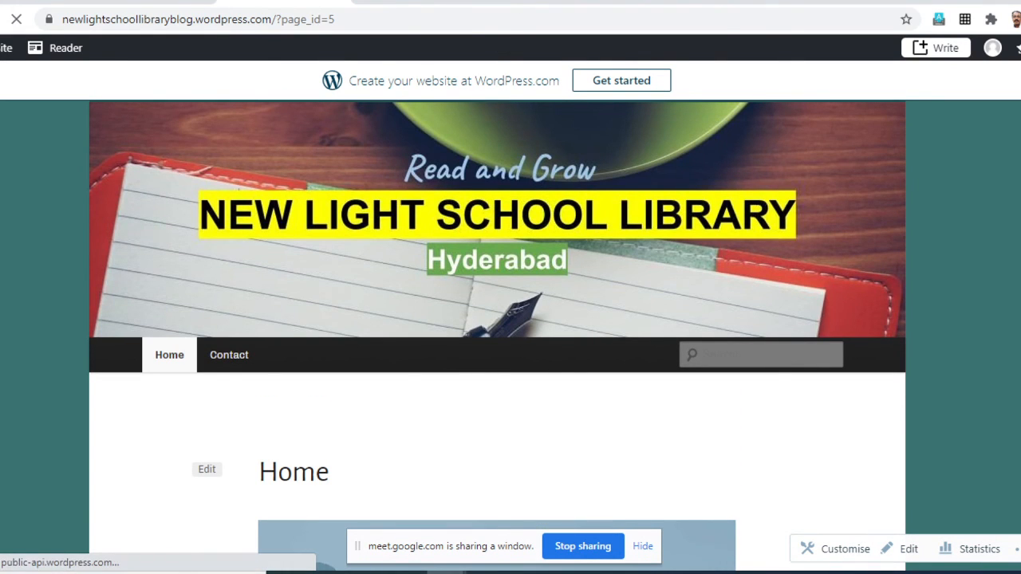
pyautogui.scroll(-3, 496, 335)
pyautogui.scroll(-4, 497, 335)
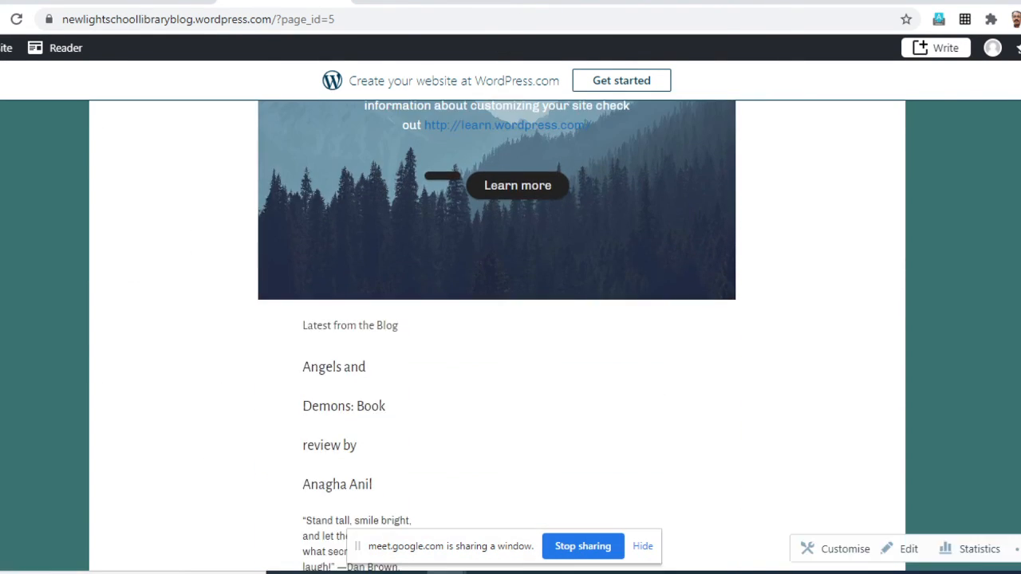
pyautogui.scroll(-10, 497, 319)
pyautogui.scroll(15, 497, 319)
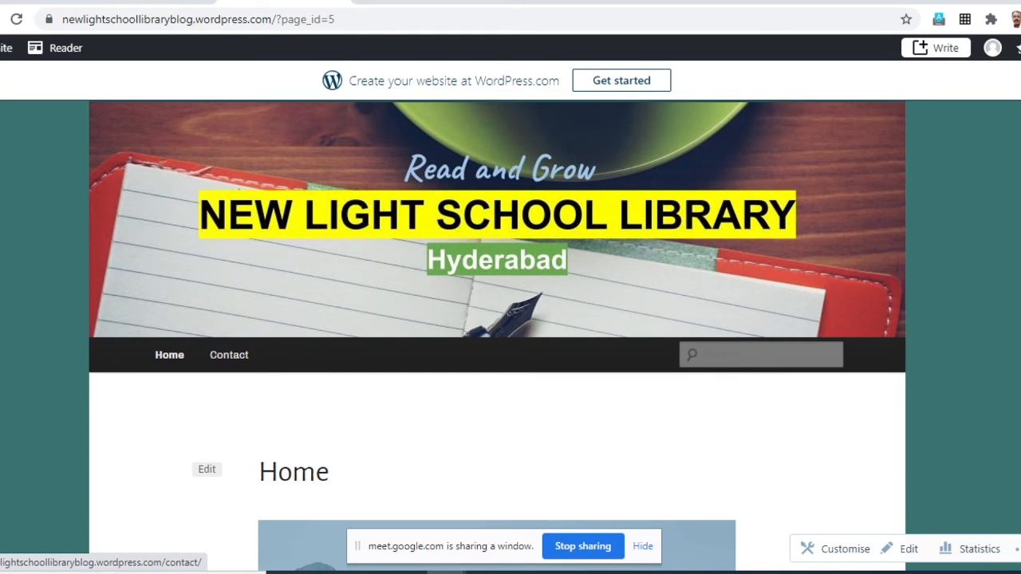
pyautogui.scroll(-1, 497, 335)
pyautogui.scroll(1, 497, 335)
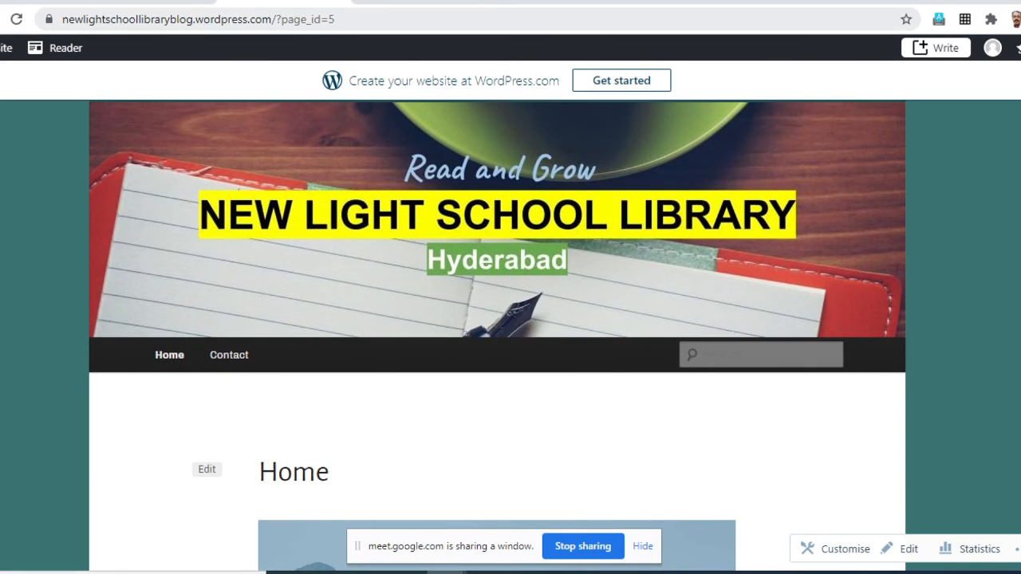
pyautogui.doubleClick(192, 19)
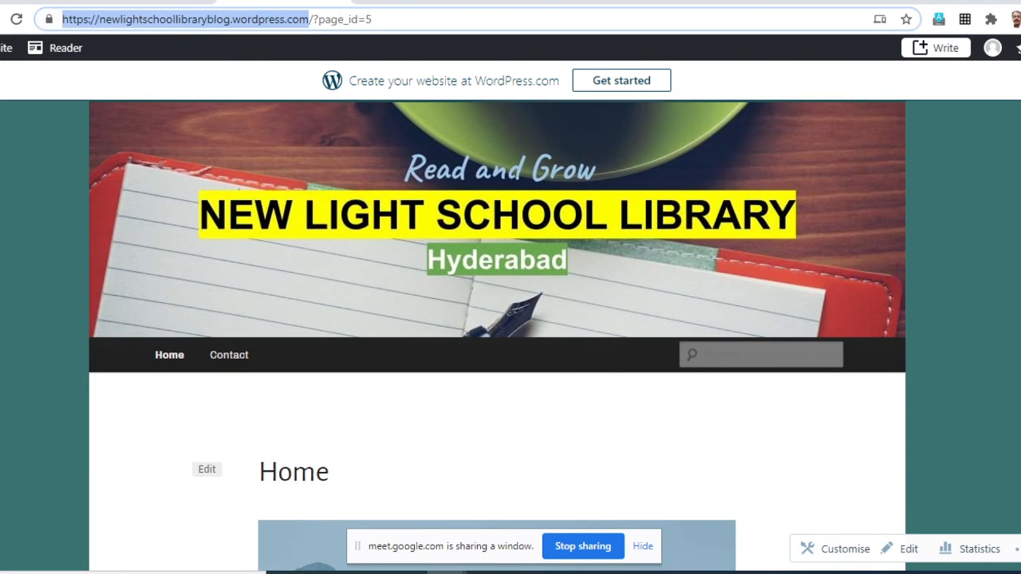
pyautogui.rightClick(121, 19)
pyautogui.click(159, 133)
pyautogui.hotkey('ctrl', 't')
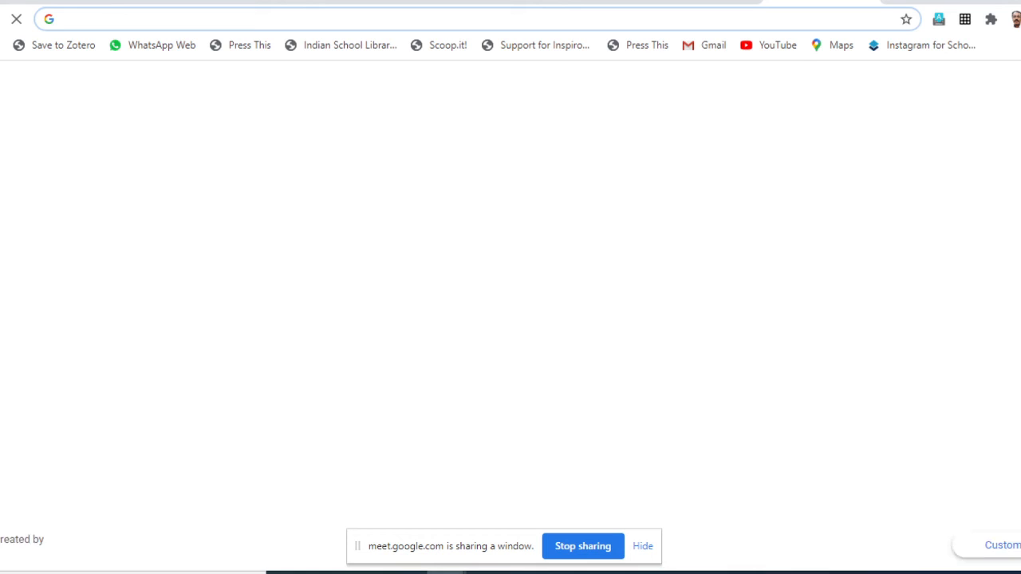
pyautogui.hotkey('ctrl', 'v')
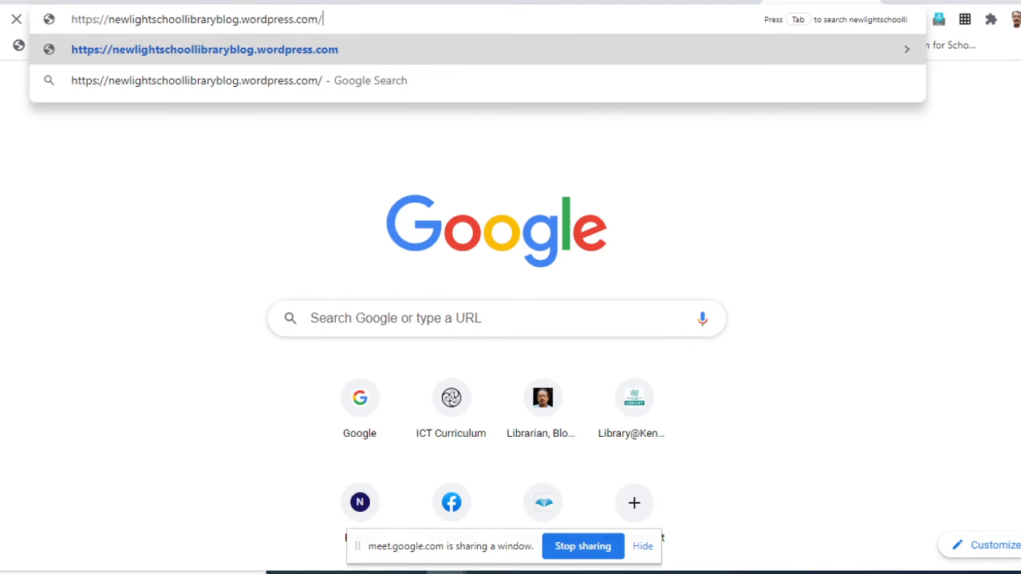
pyautogui.press('Return')
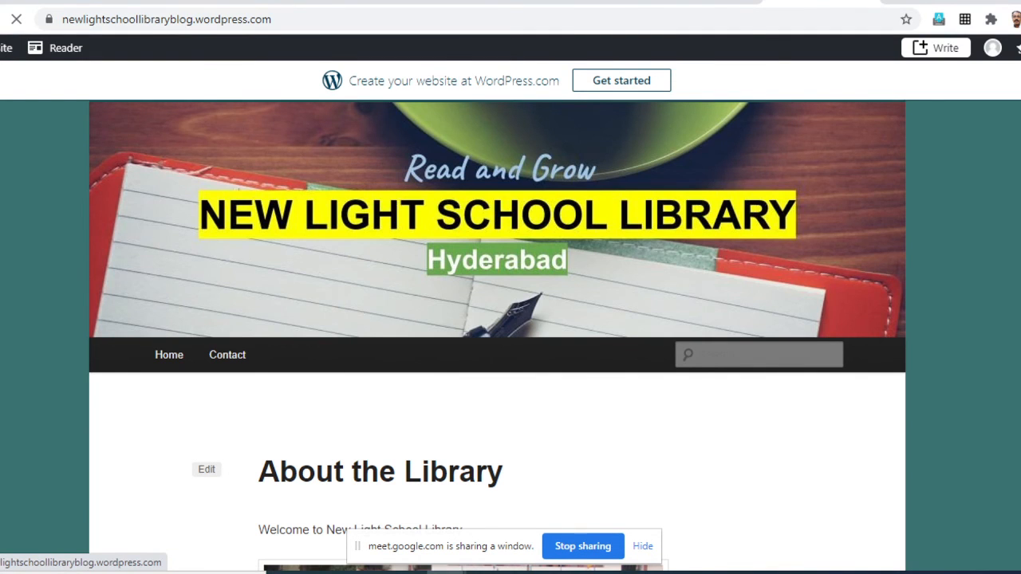
# - Examine the About the Library page from its group photo and embedded video down to the library rules and worksheet download
pyautogui.scroll(-15, 503, 319)
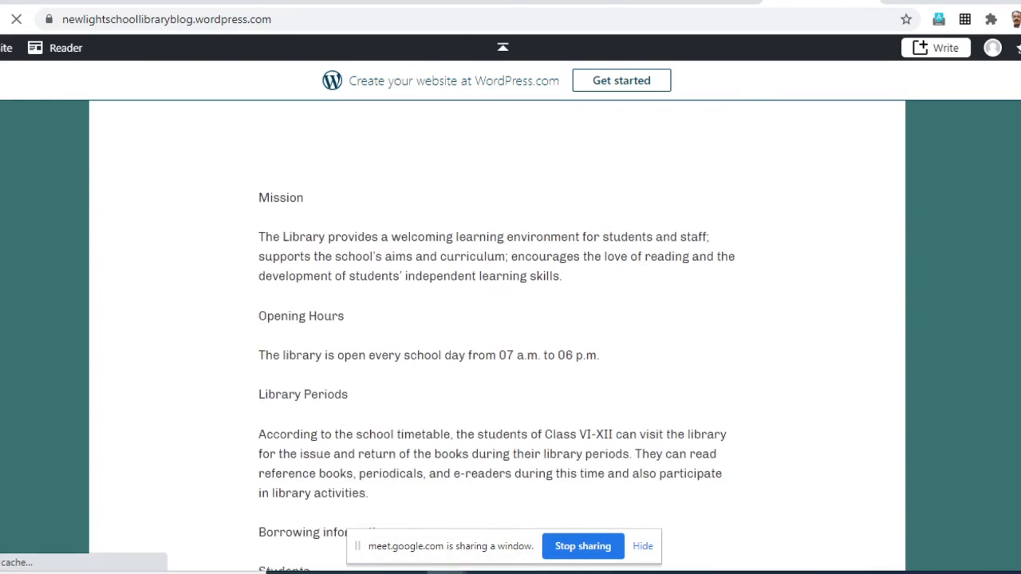
pyautogui.scroll(-13, 503, 319)
pyautogui.scroll(5, 503, 319)
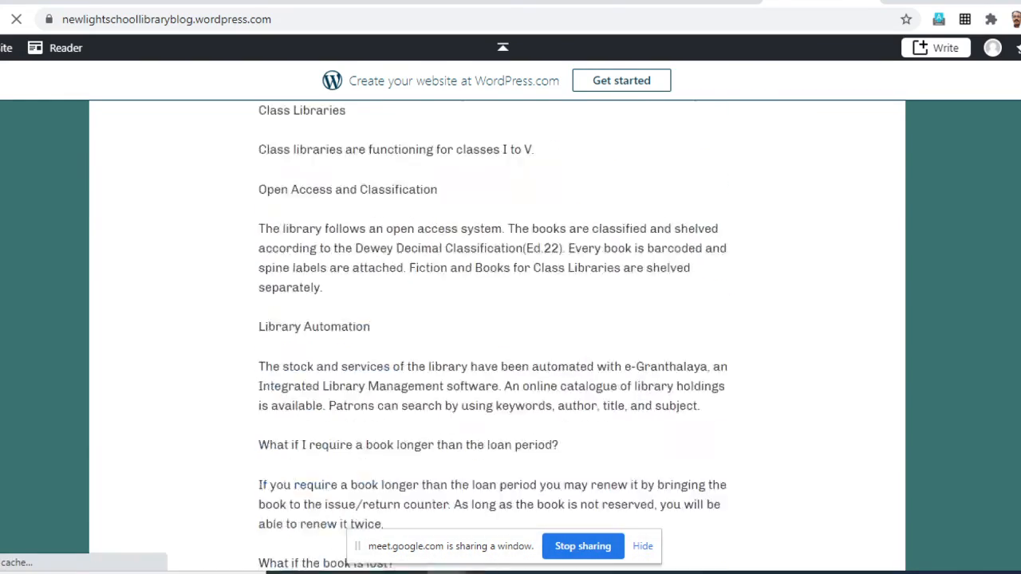
pyautogui.click(502, 47)
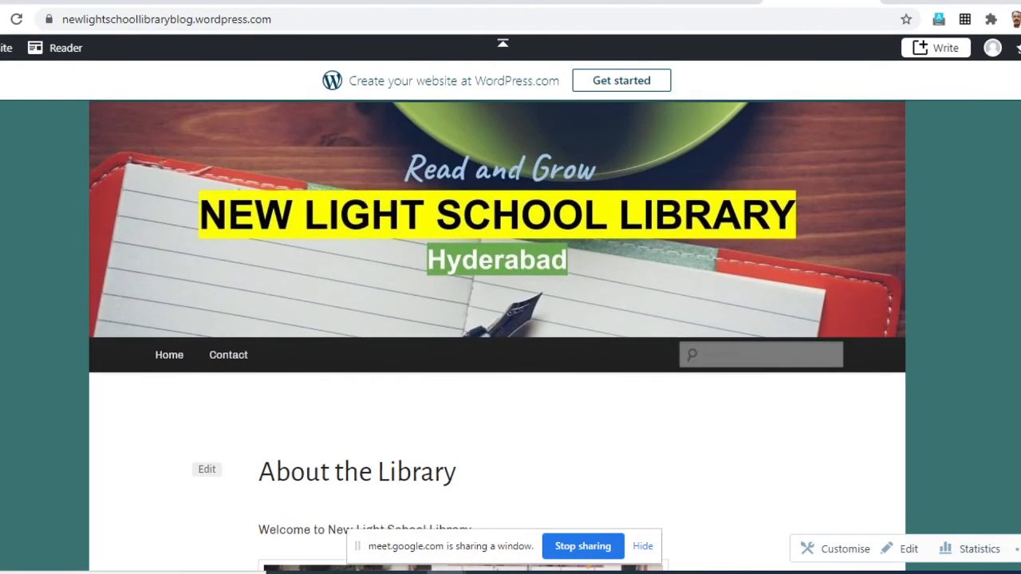
pyautogui.scroll(-3, 502, 319)
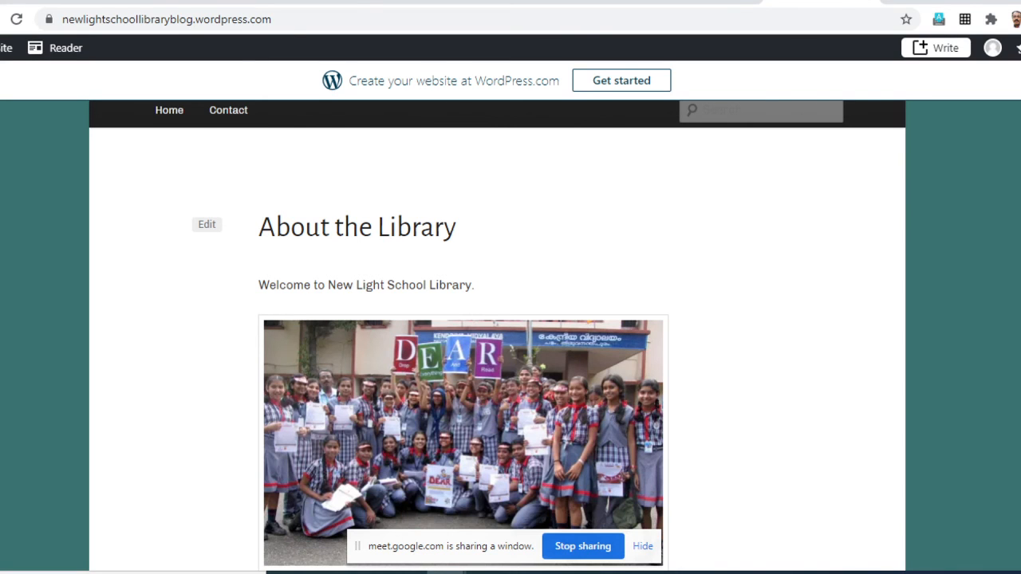
pyautogui.scroll(3, 497, 335)
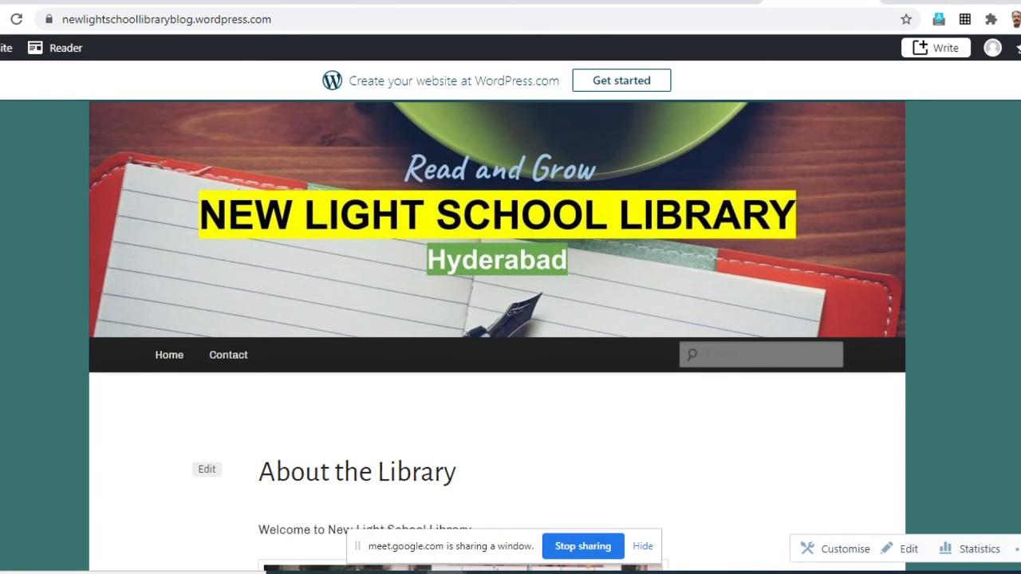
pyautogui.scroll(-10, 497, 335)
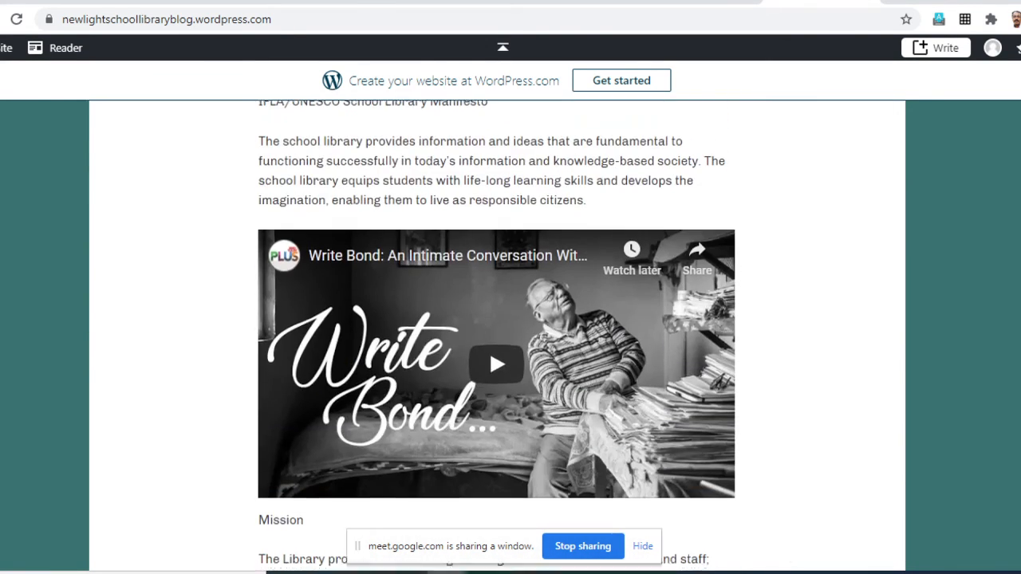
pyautogui.scroll(-15, 497, 335)
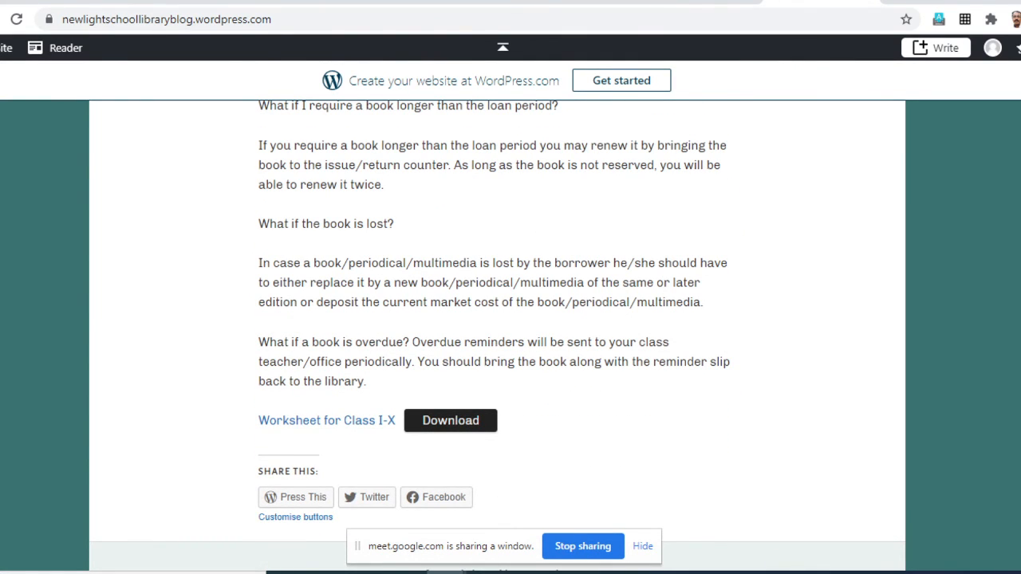
pyautogui.scroll(15, 497, 335)
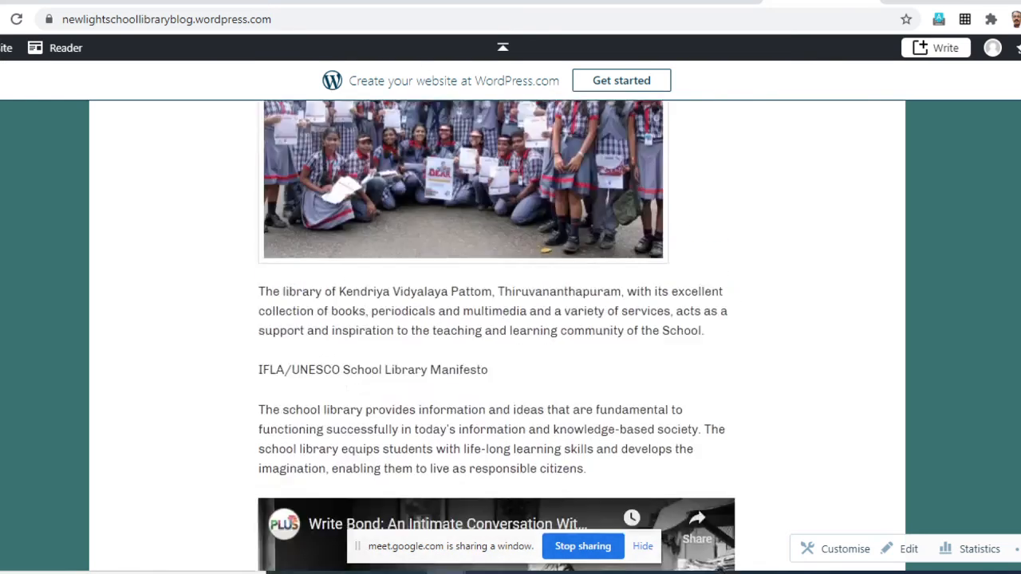
pyautogui.scroll(5, 497, 335)
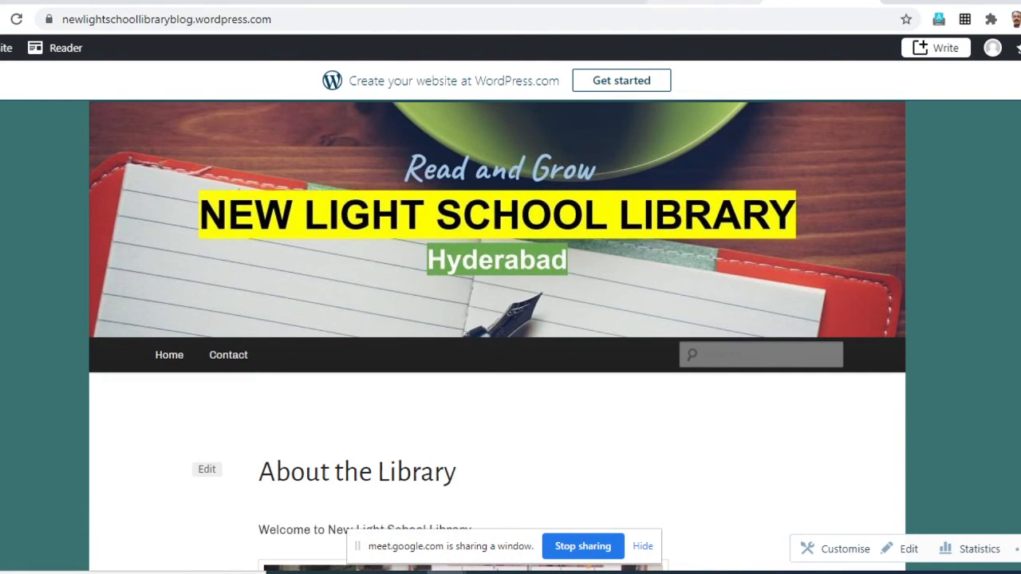
# - Return to the site's My Home dashboard and open the Widgets section of the site customiser
pyautogui.click(705, 2)
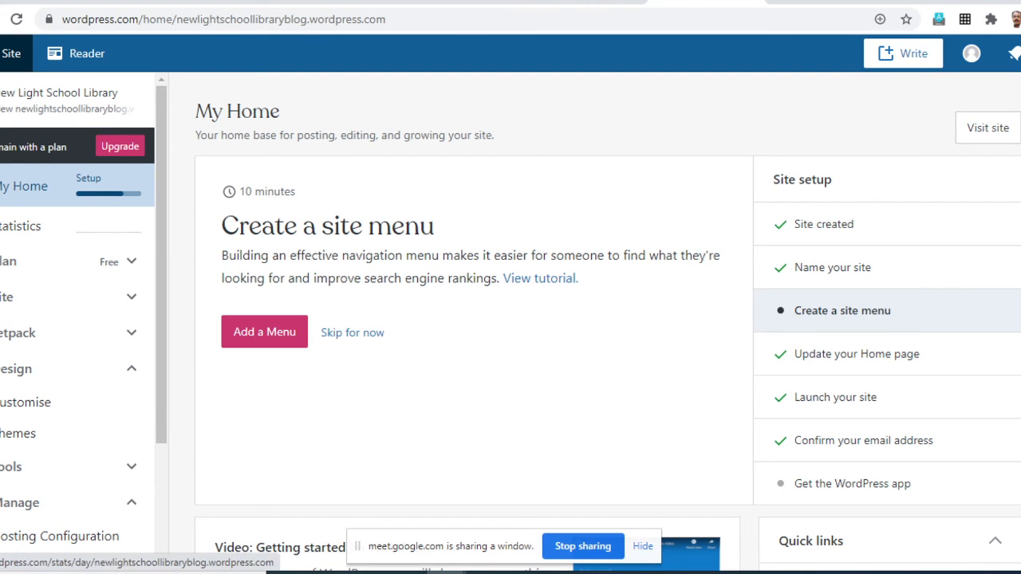
pyautogui.scroll(-1, 48, 363)
pyautogui.scroll(-2, 48, 359)
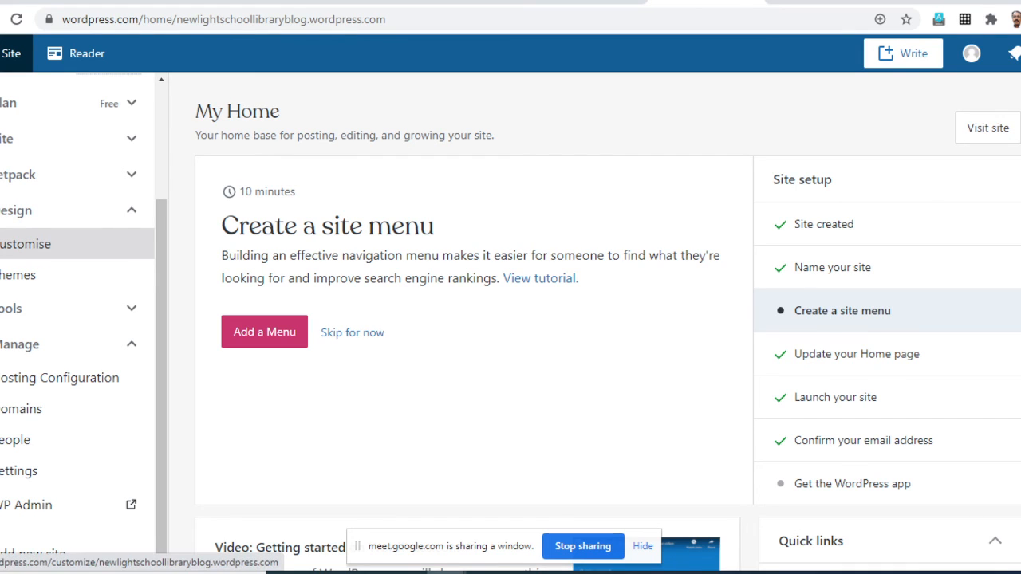
pyautogui.click(24, 243)
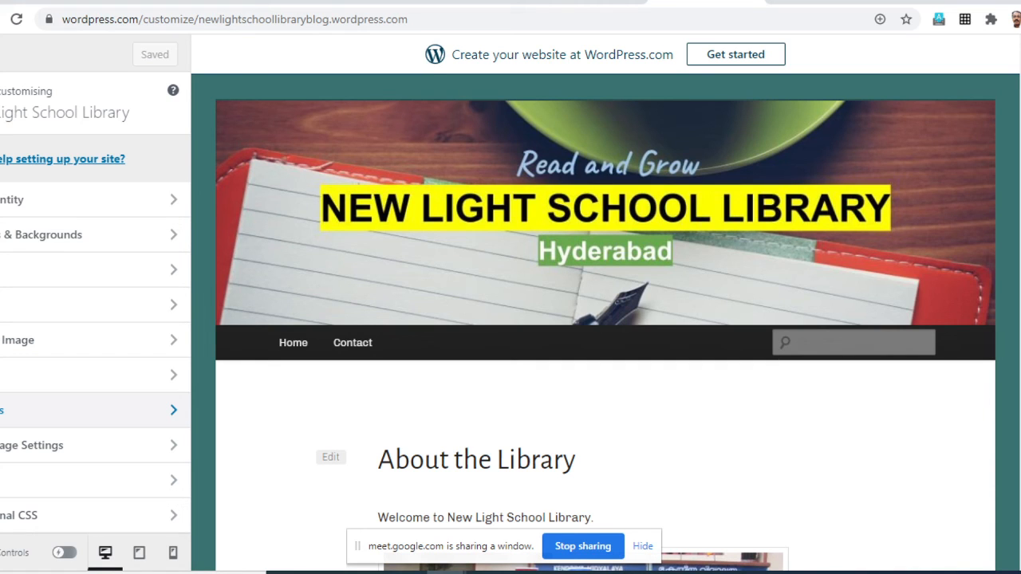
pyautogui.click(4, 410)
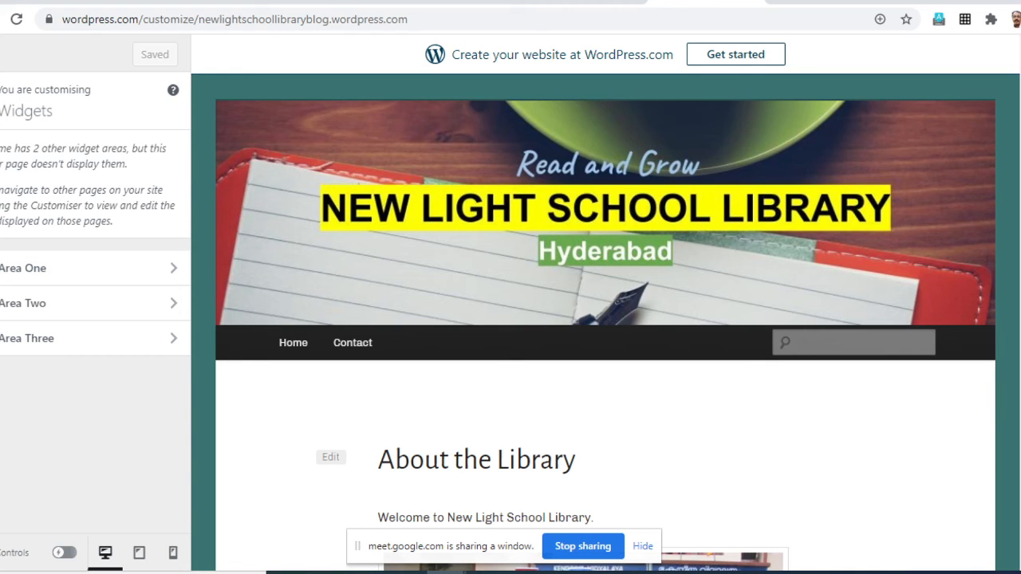
pyautogui.click(1, 100)
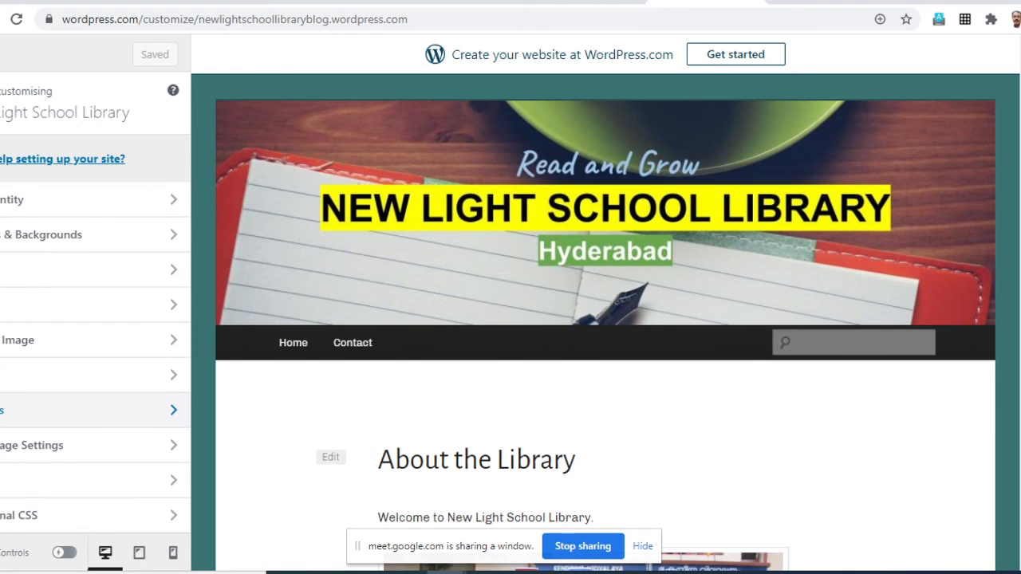
pyautogui.click(48, 410)
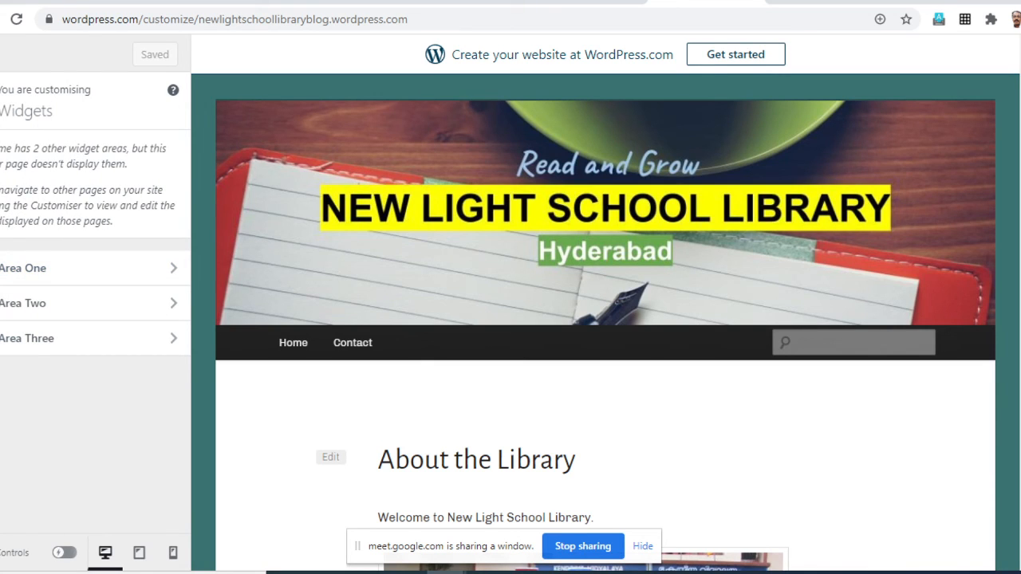
# - Look into Footer Areas One, Two and Three, and load the Home page in the customiser preview
pyautogui.click(16, 268)
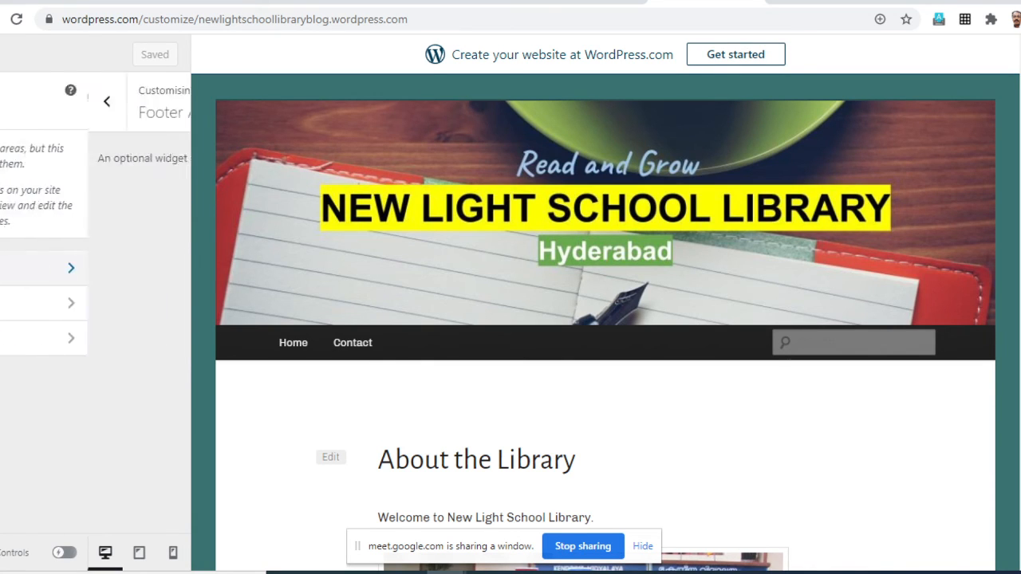
pyautogui.press('Escape')
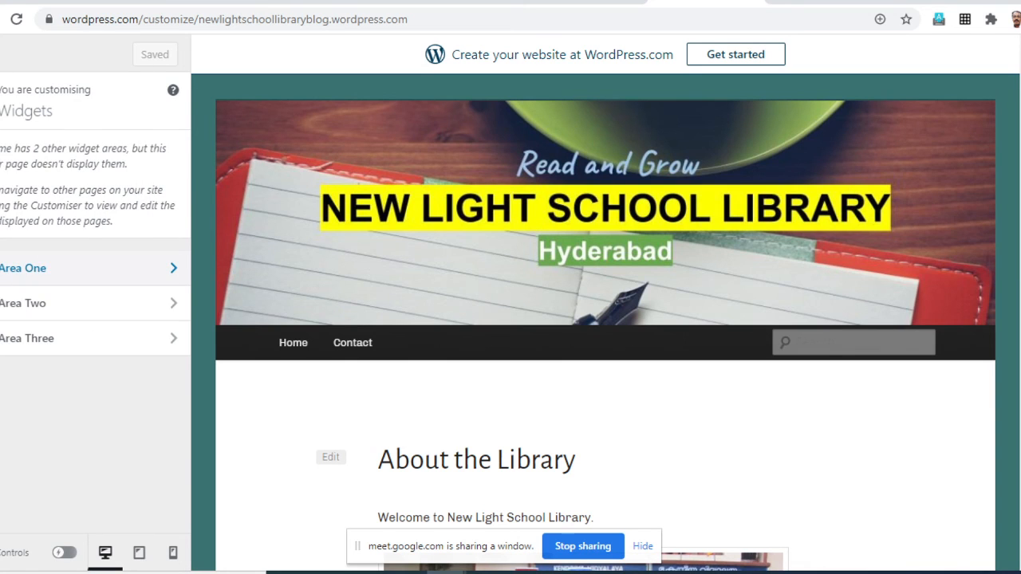
pyautogui.click(16, 303)
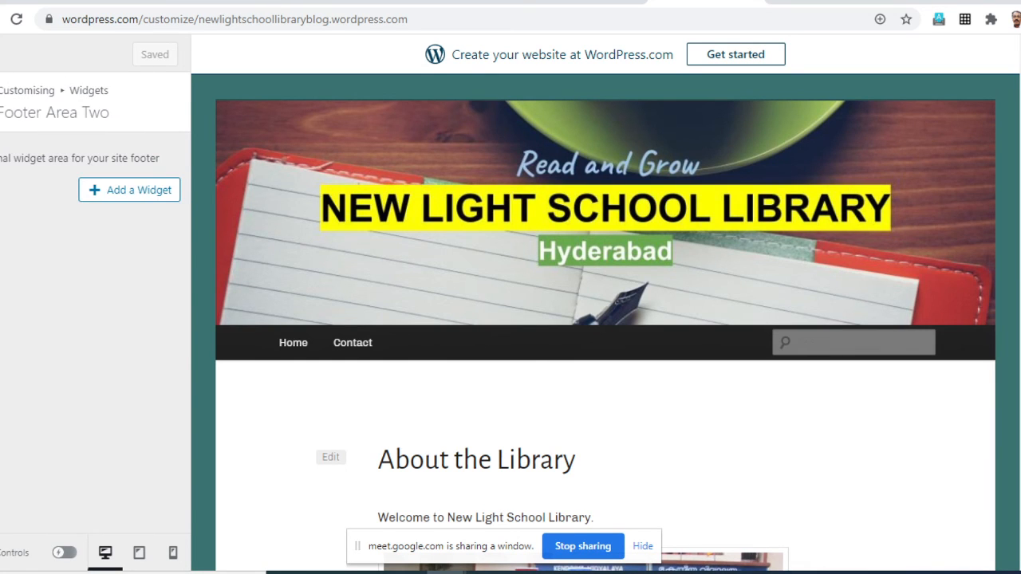
pyautogui.press('Escape')
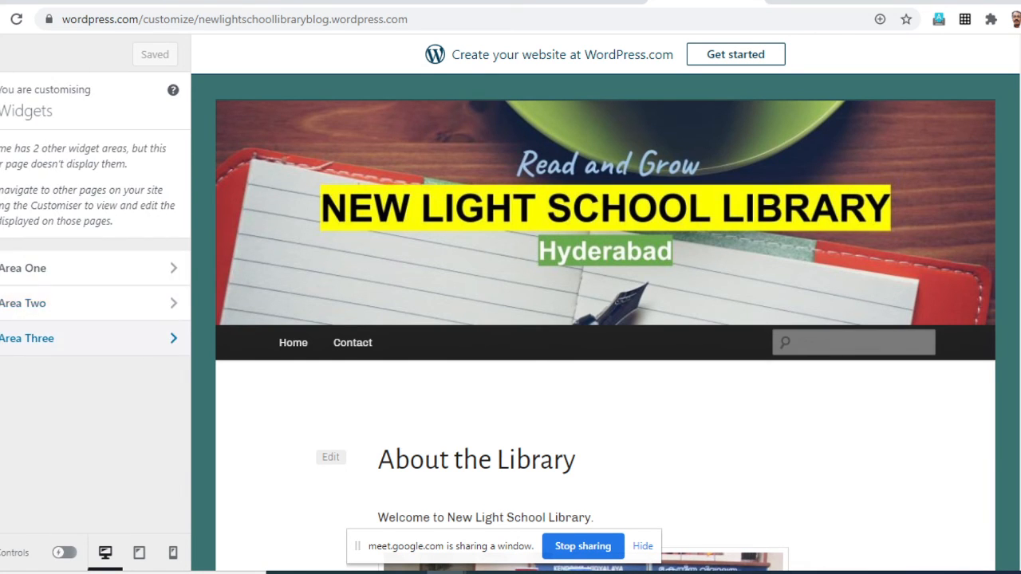
pyautogui.click(16, 335)
pyautogui.press('Escape')
pyautogui.click(293, 342)
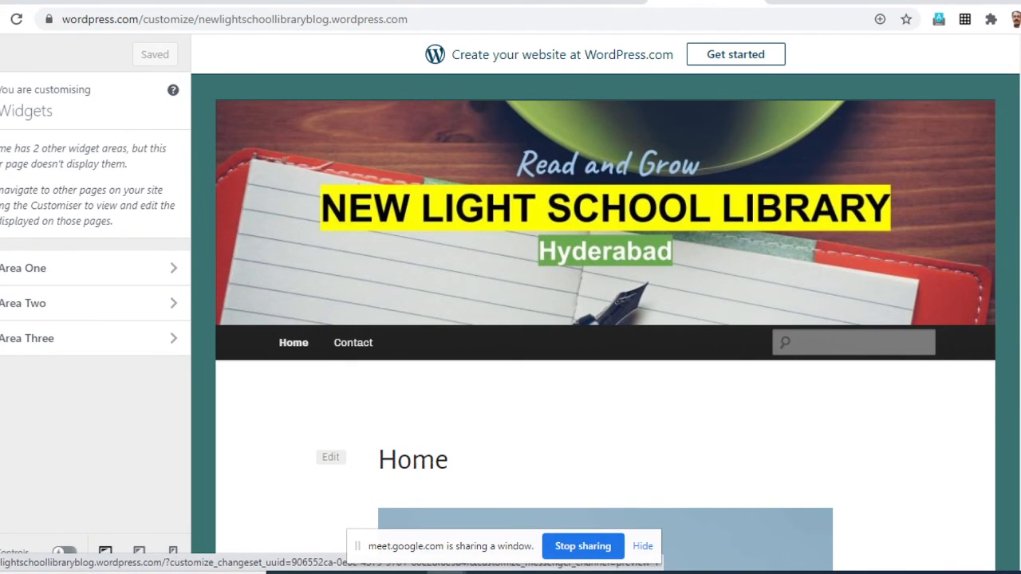
# - Check which widget areas the Widgets section offers for the Home page and for the Contact page in the customiser preview
pyautogui.click(1, 101)
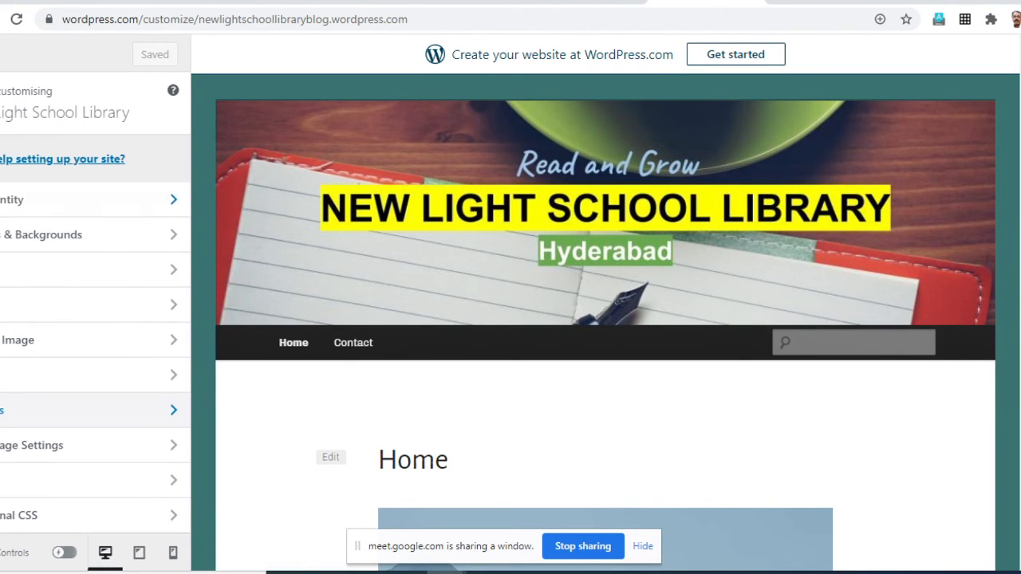
pyautogui.click(87, 410)
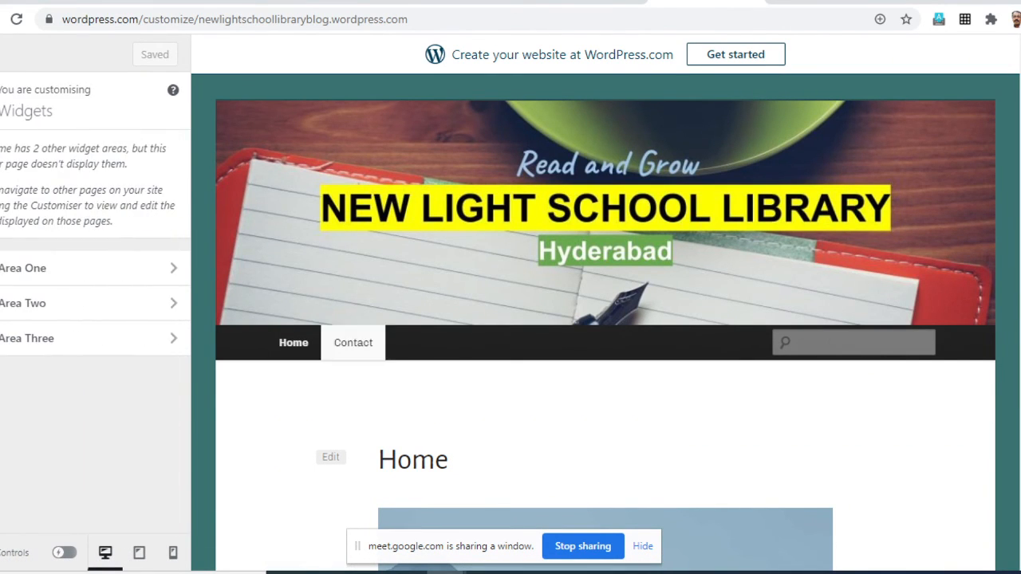
pyautogui.click(353, 342)
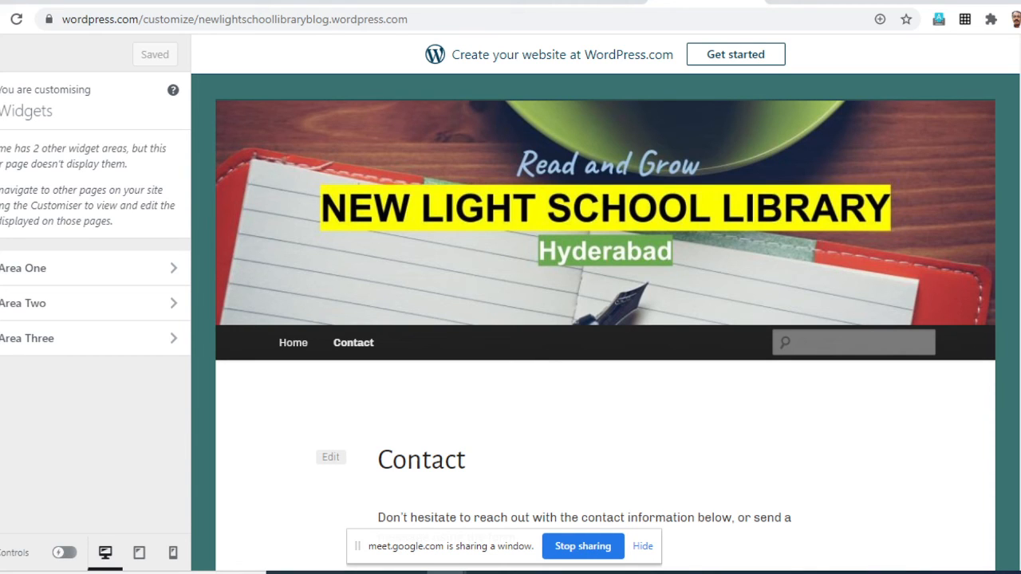
pyautogui.click(0, 101)
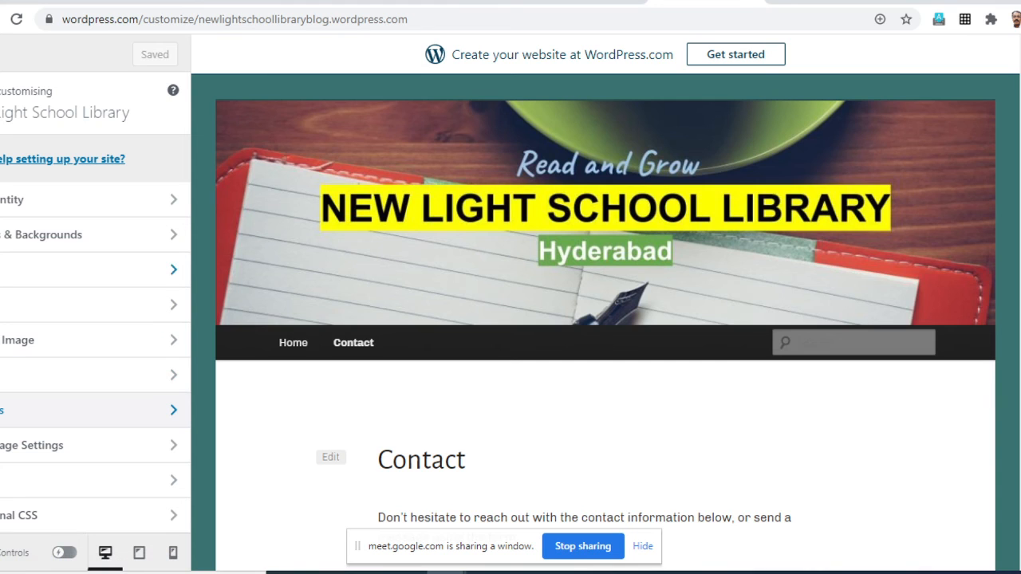
pyautogui.click(3, 410)
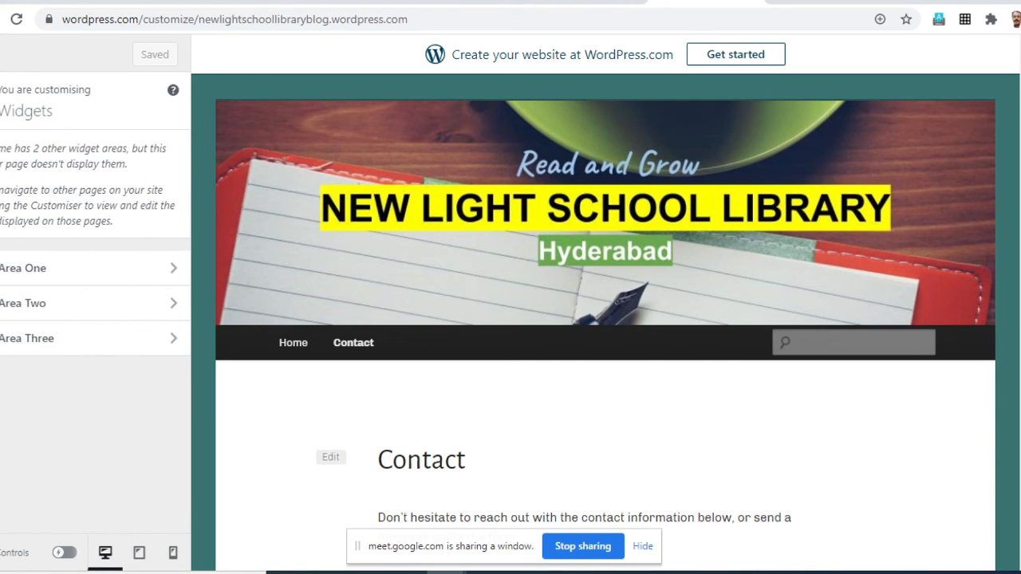
# - Reopen the site customiser and recheck the Widgets section with the About the Library page and the Contact page in the preview
pyautogui.click(0, 101)
pyautogui.click(0, 54)
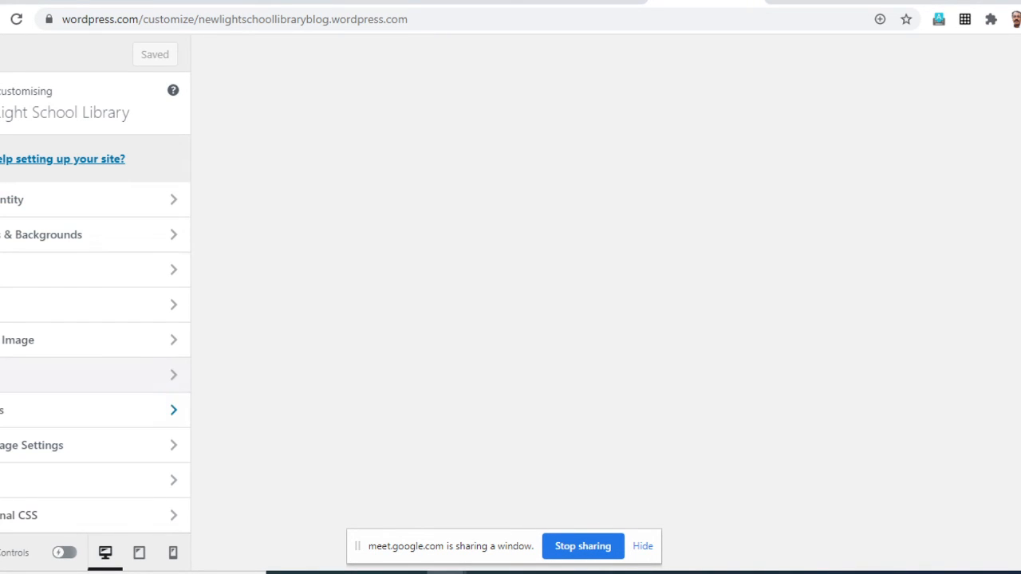
pyautogui.click(56, 410)
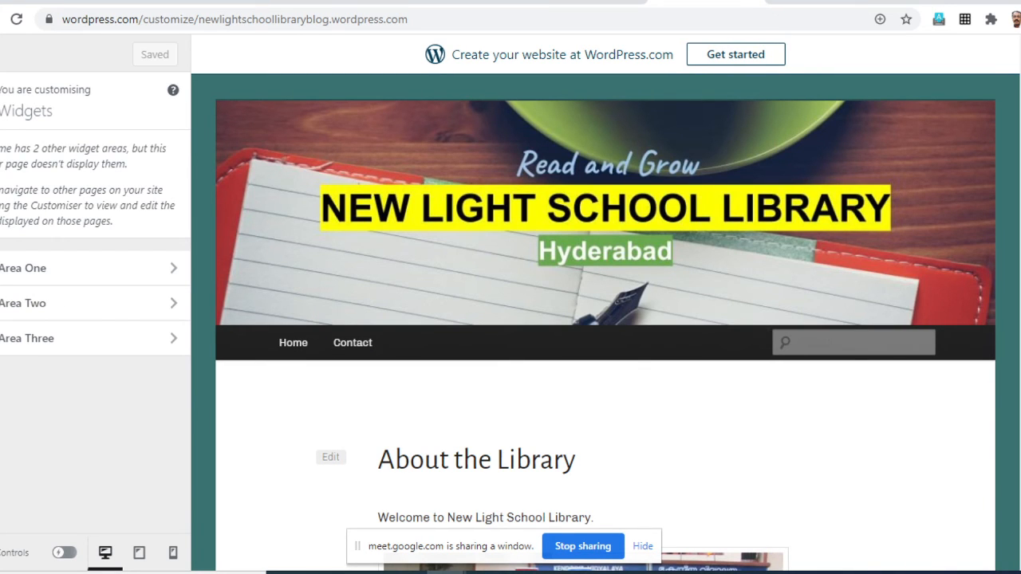
pyautogui.scroll(-15, 606, 319)
pyautogui.scroll(8, 606, 320)
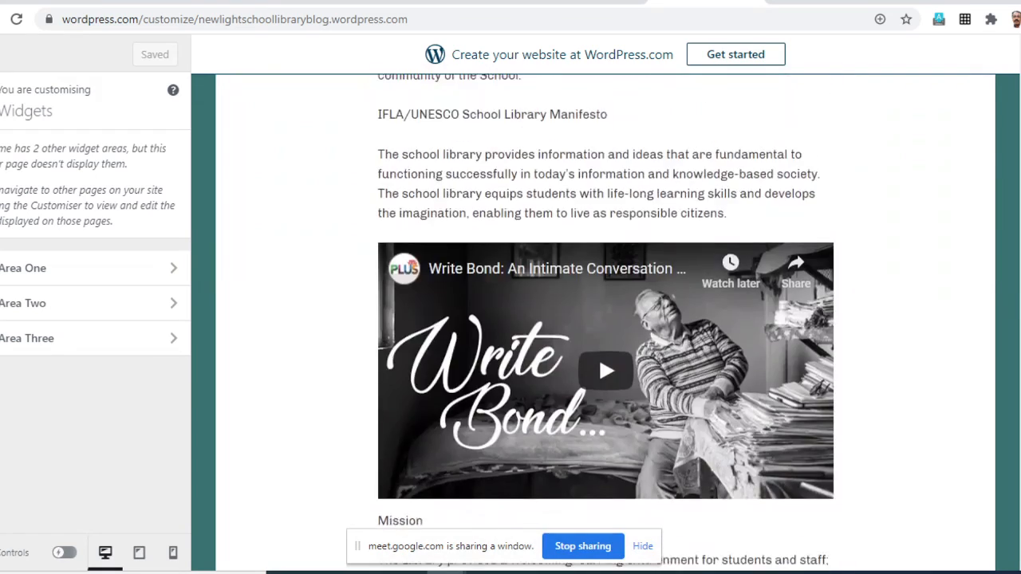
pyautogui.scroll(8, 353, 342)
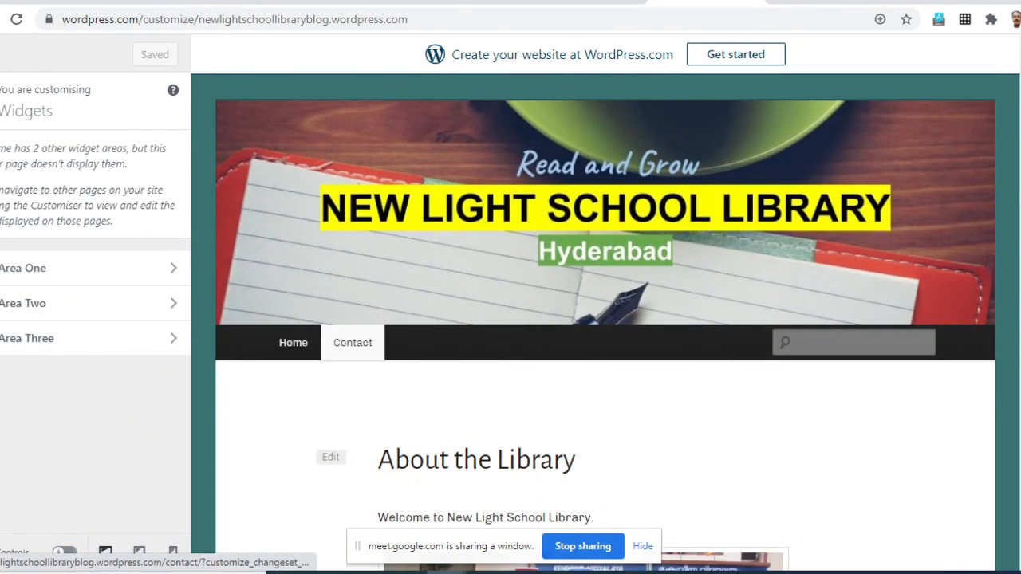
pyautogui.click(353, 342)
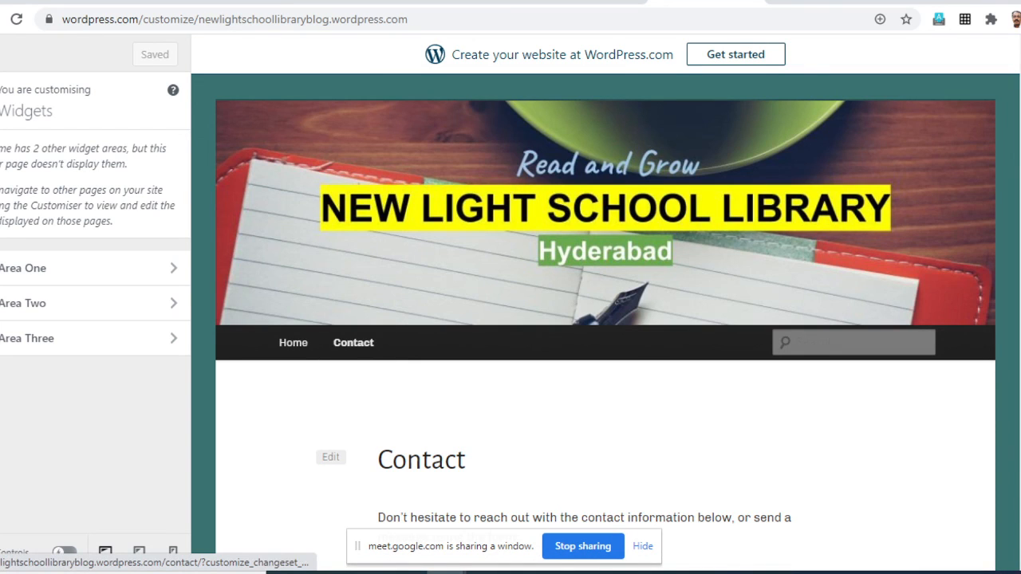
pyautogui.click(1, 101)
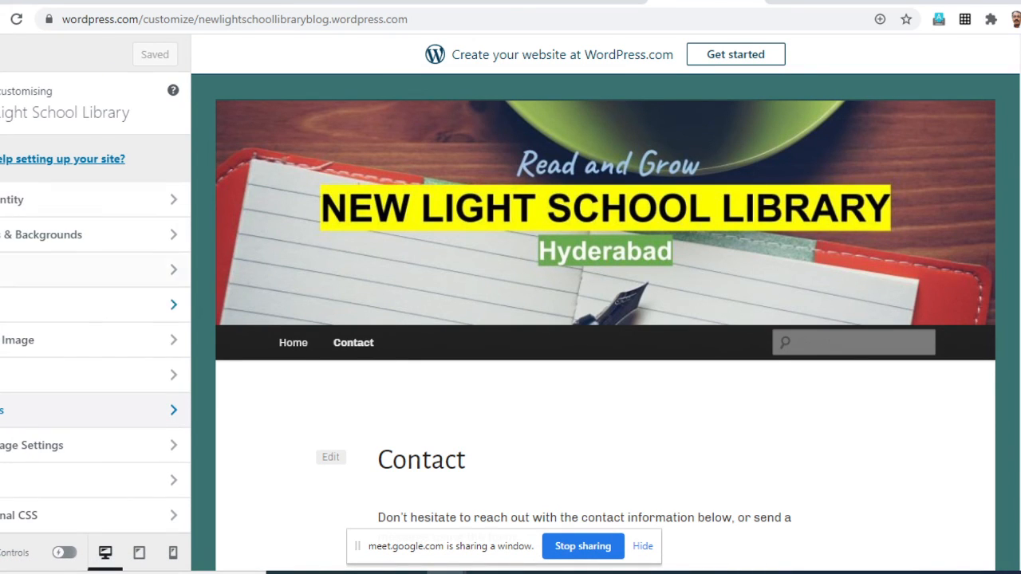
pyautogui.click(24, 410)
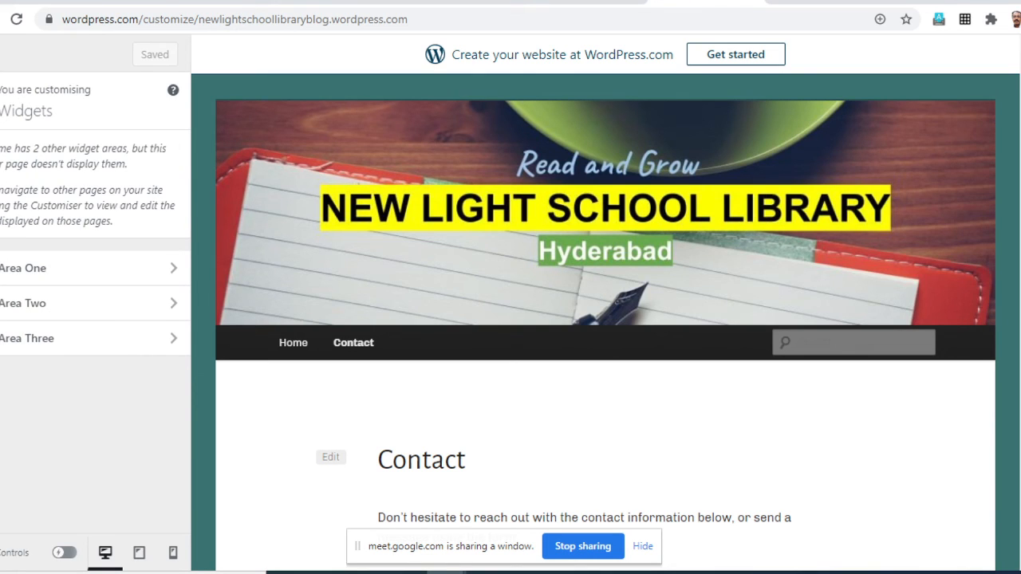
# - Set the homepage to display the latest posts in Homepage Settings and save the changes
pyautogui.click(0, 102)
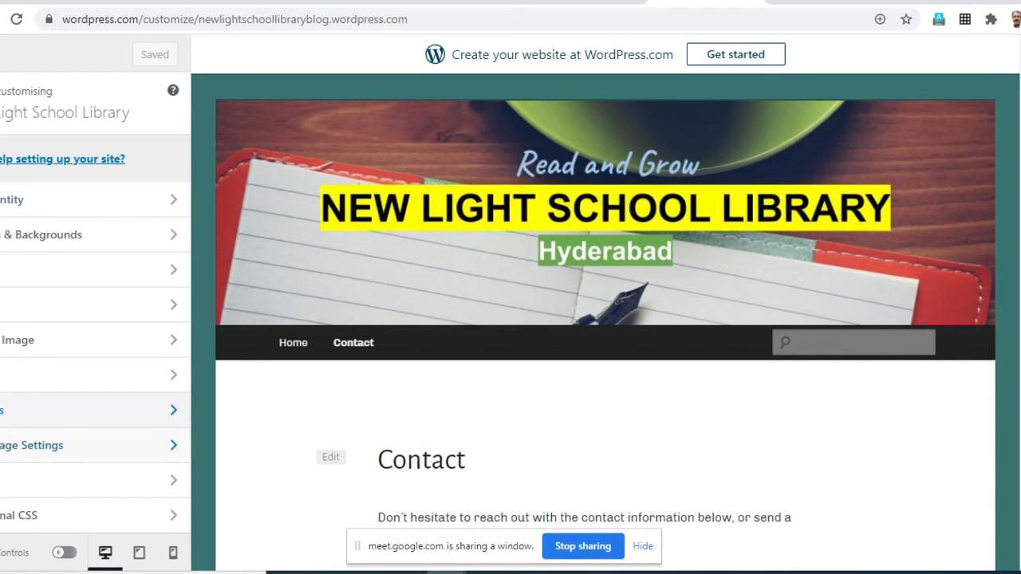
pyautogui.click(32, 445)
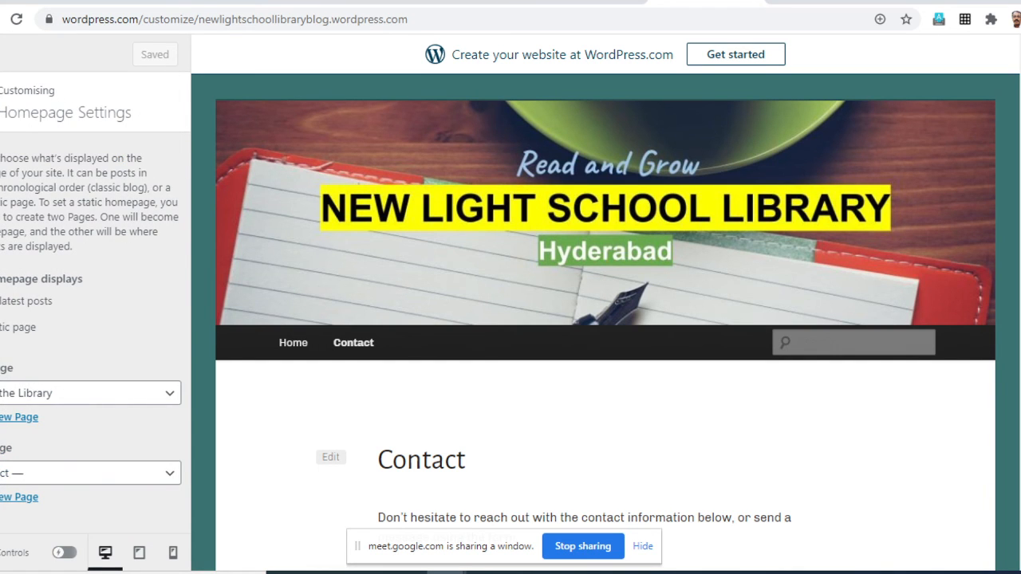
pyautogui.click(24, 301)
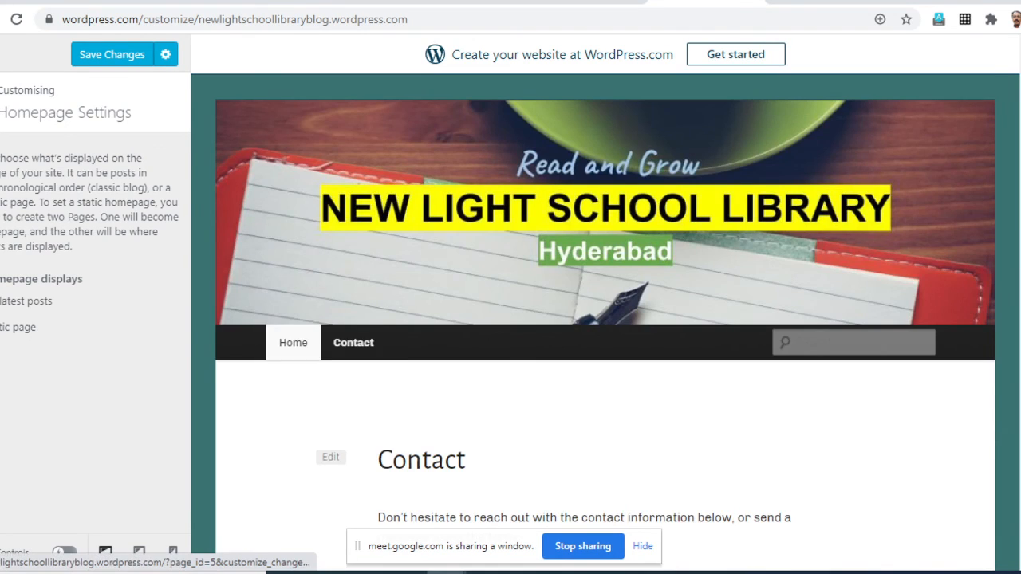
pyautogui.scroll(-6, 293, 343)
pyautogui.scroll(4, 604, 320)
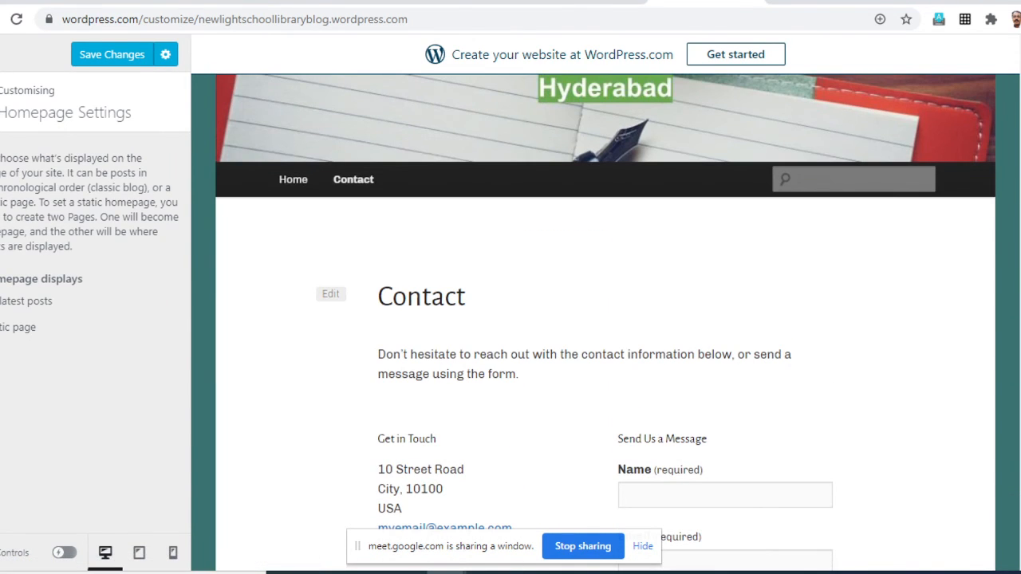
pyautogui.scroll(1, 605, 319)
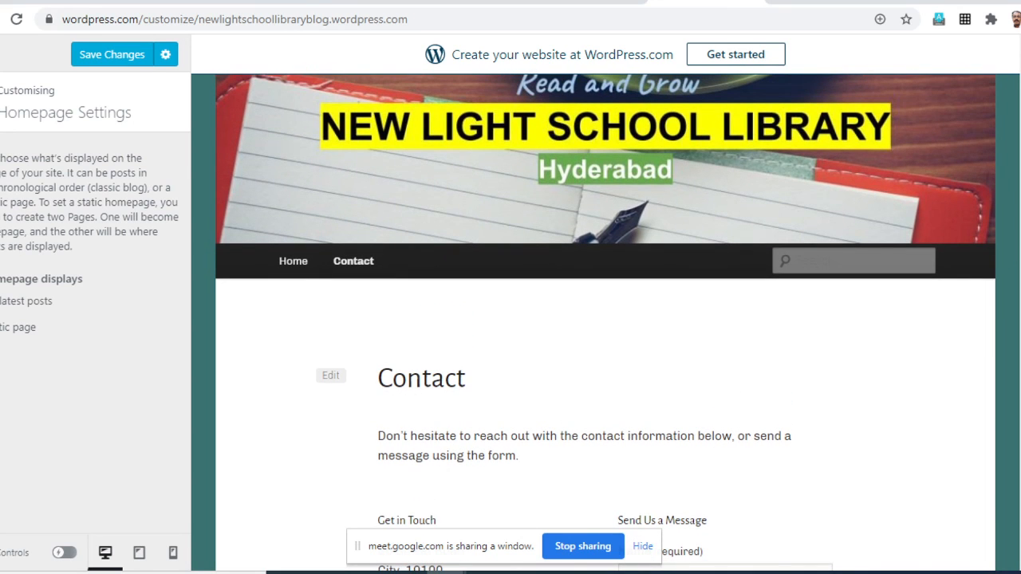
pyautogui.click(111, 54)
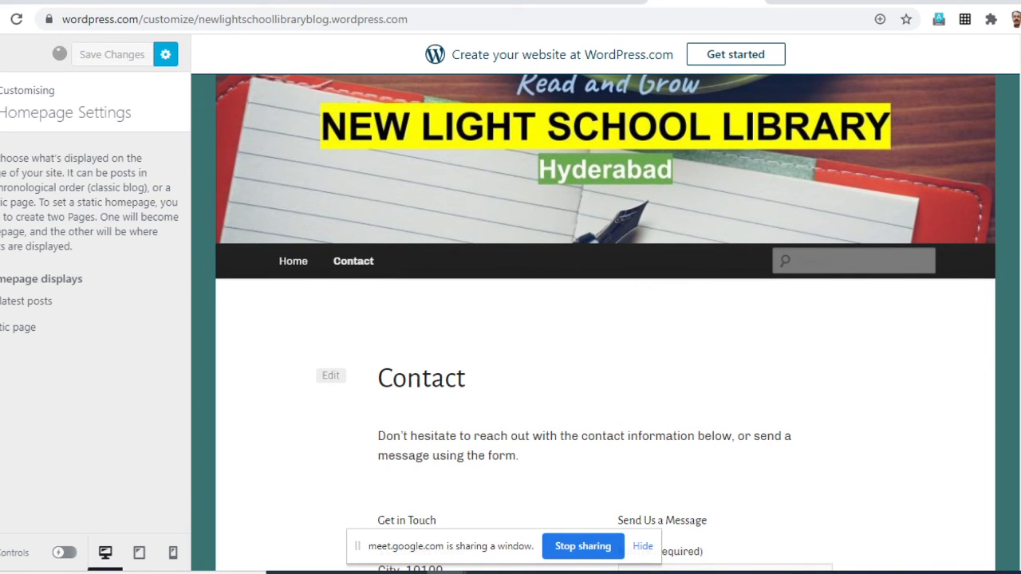
# - Return to the main customiser options, reload the customiser and open its Widgets section
pyautogui.click(3, 102)
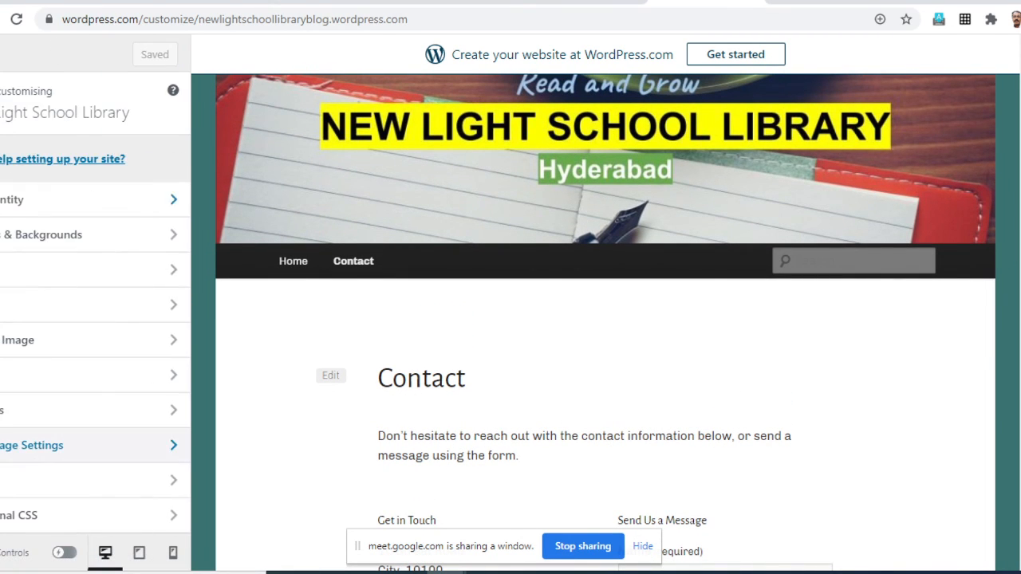
pyautogui.click(80, 410)
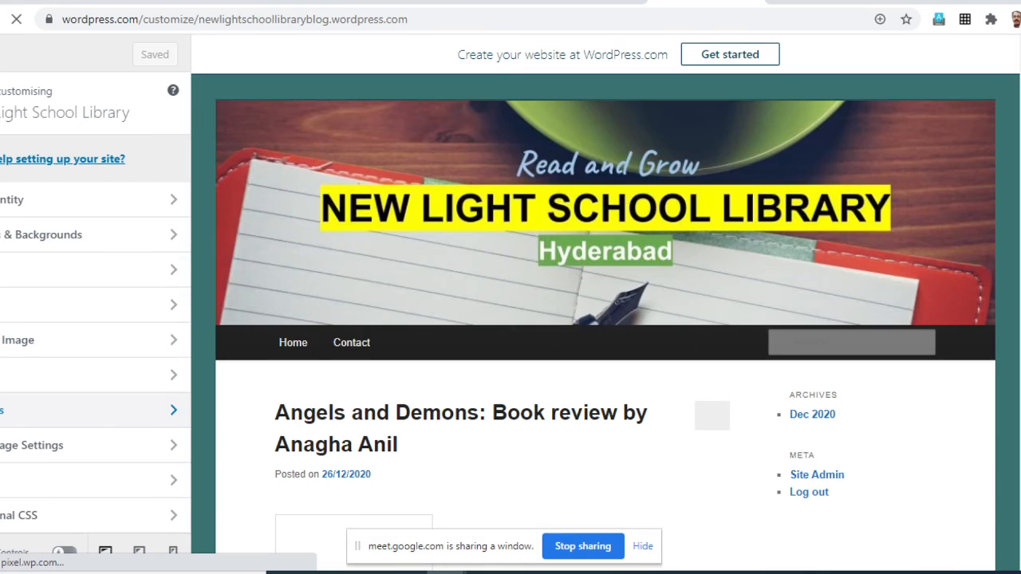
pyautogui.click(48, 410)
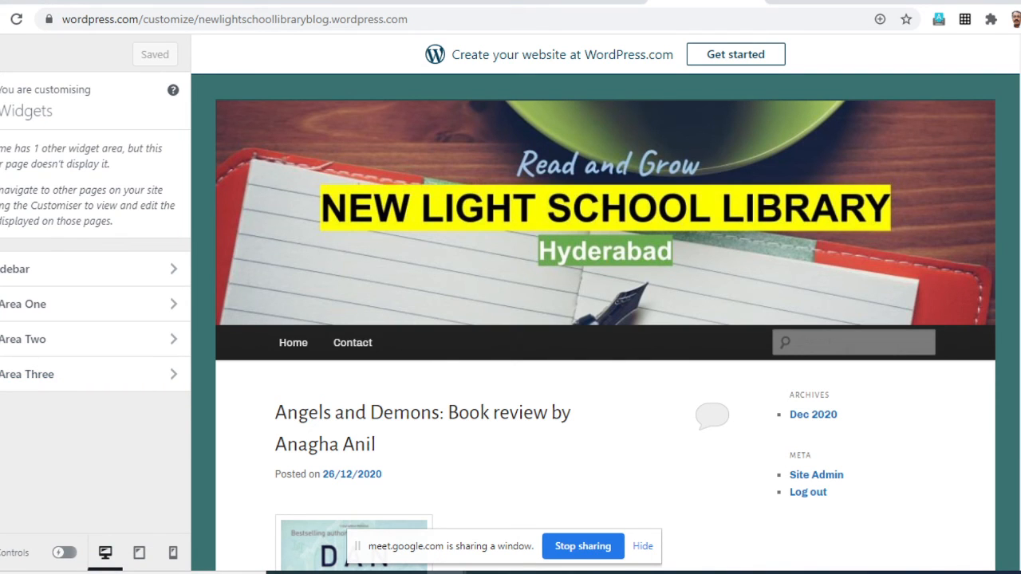
# - Examine the front page preview, from the Angels and Demons book review and its sidebar down to the footer
pyautogui.scroll(-3, 355, 446)
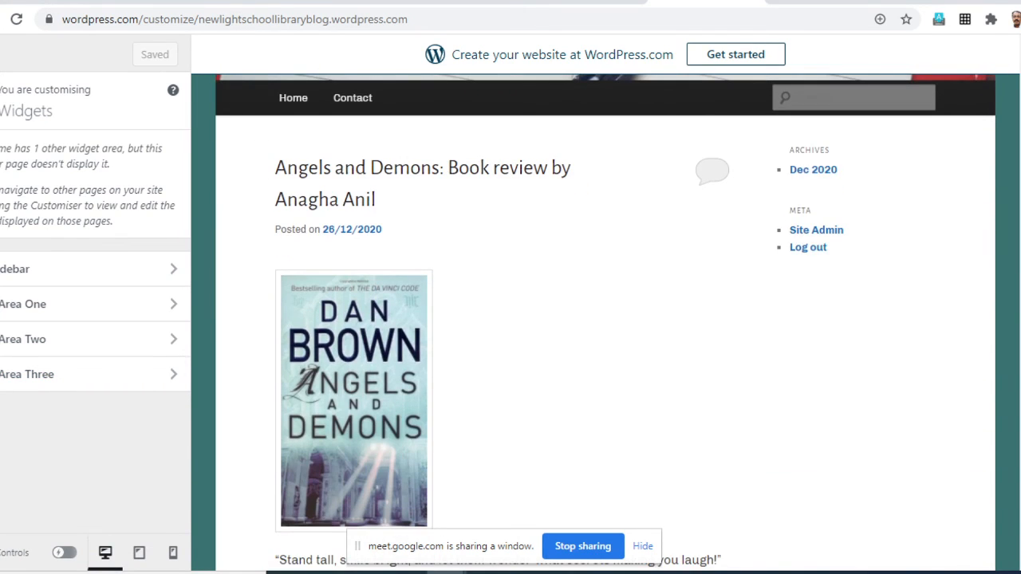
pyautogui.scroll(1, 355, 446)
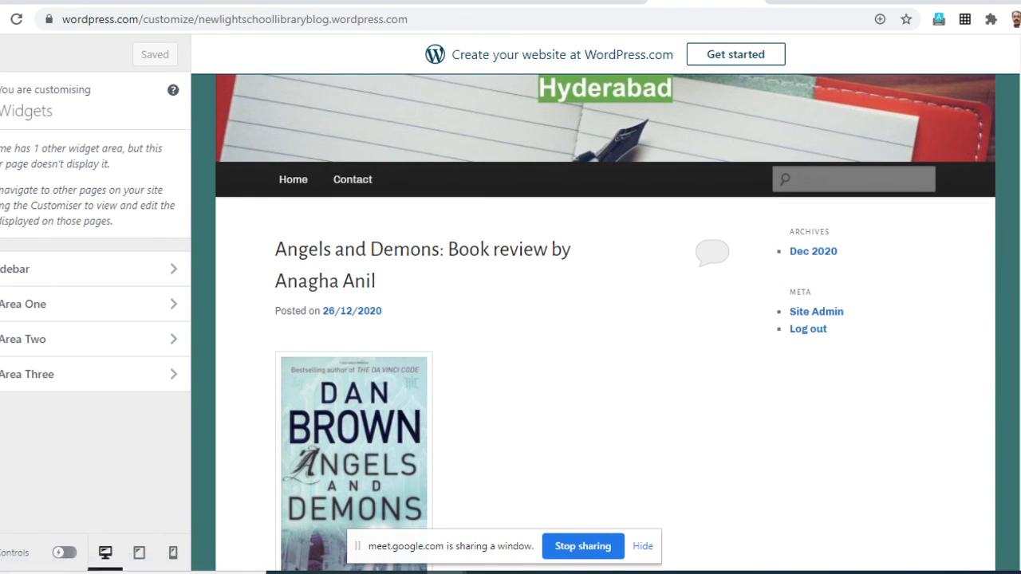
pyautogui.scroll(2, 808, 329)
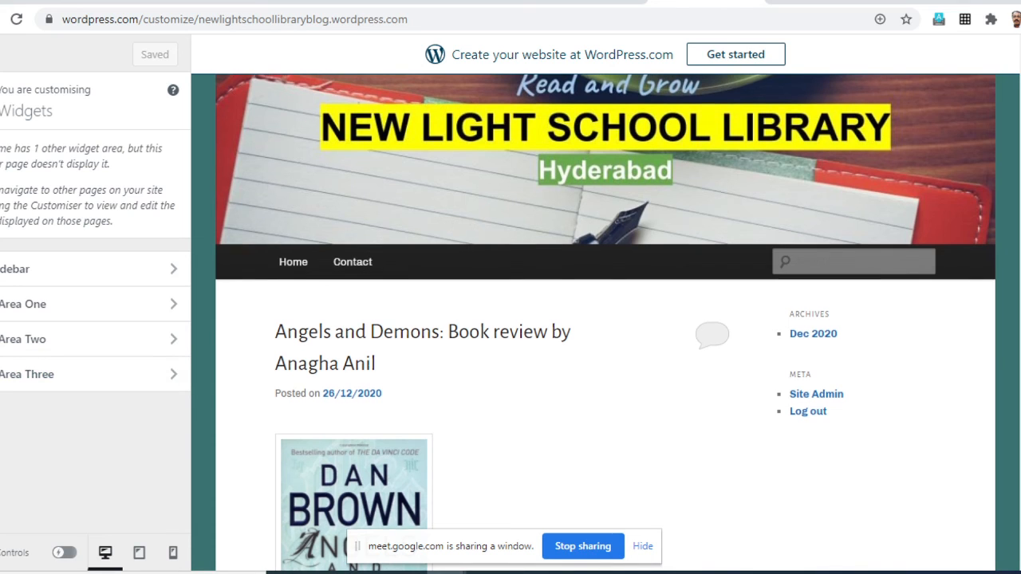
pyautogui.scroll(1, 605, 319)
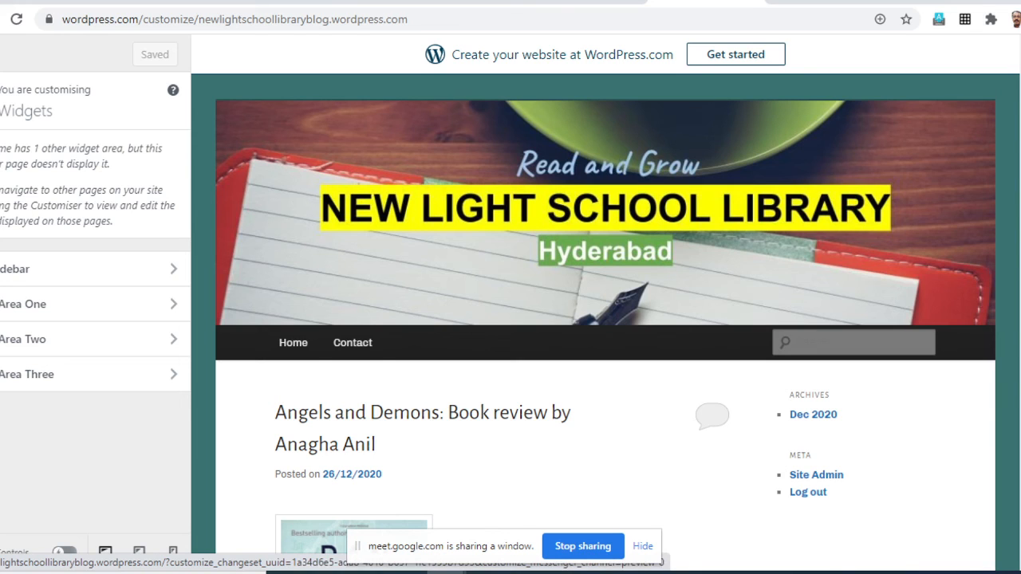
pyautogui.scroll(-2, 605, 319)
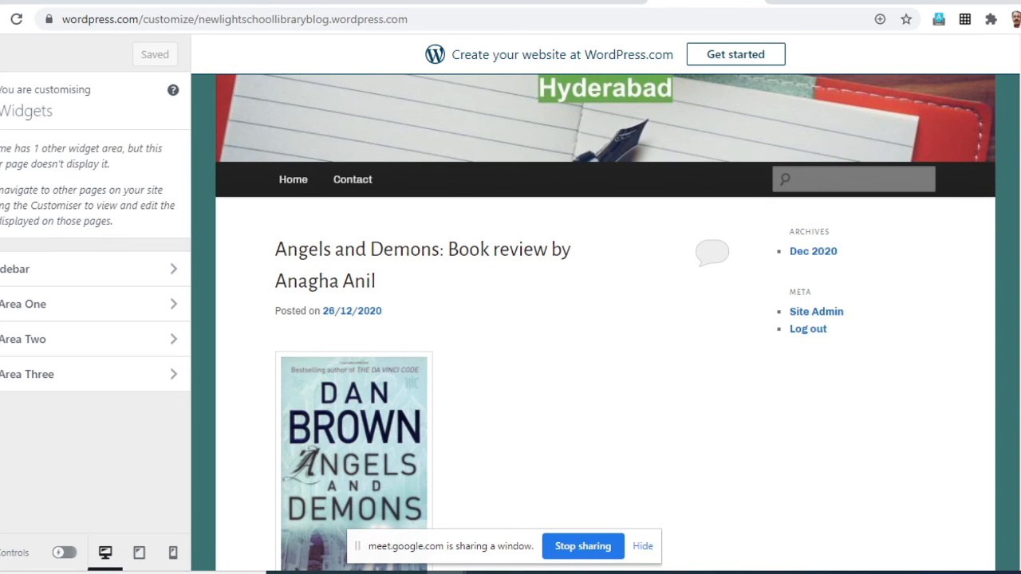
pyautogui.scroll(-12, 605, 322)
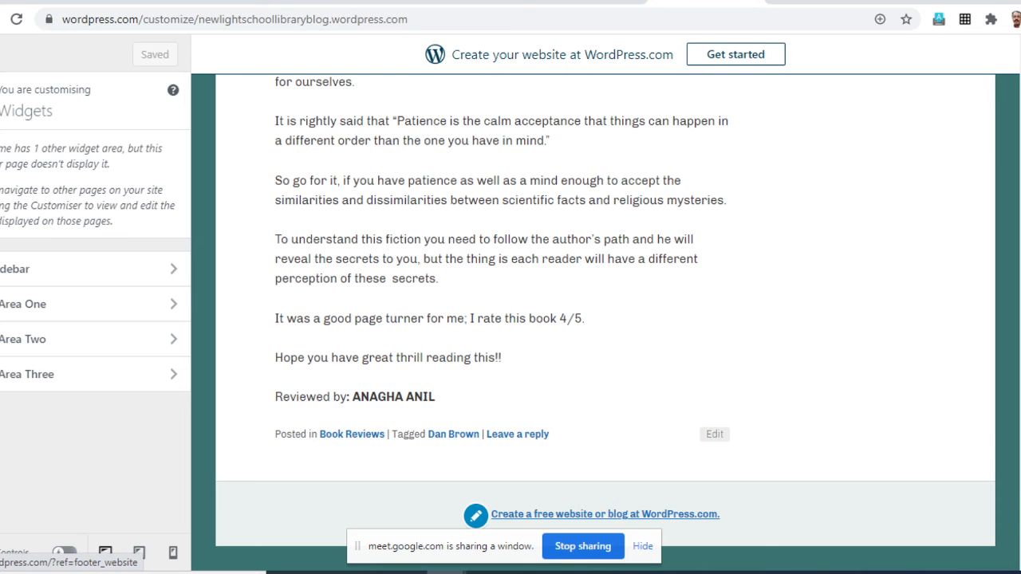
pyautogui.scroll(12, 606, 322)
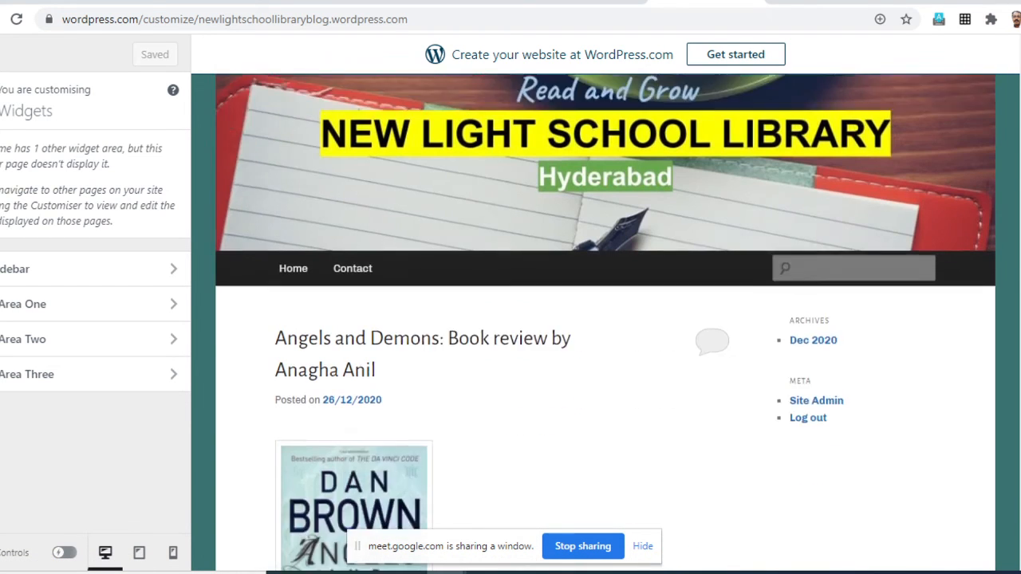
pyautogui.scroll(-3, 605, 322)
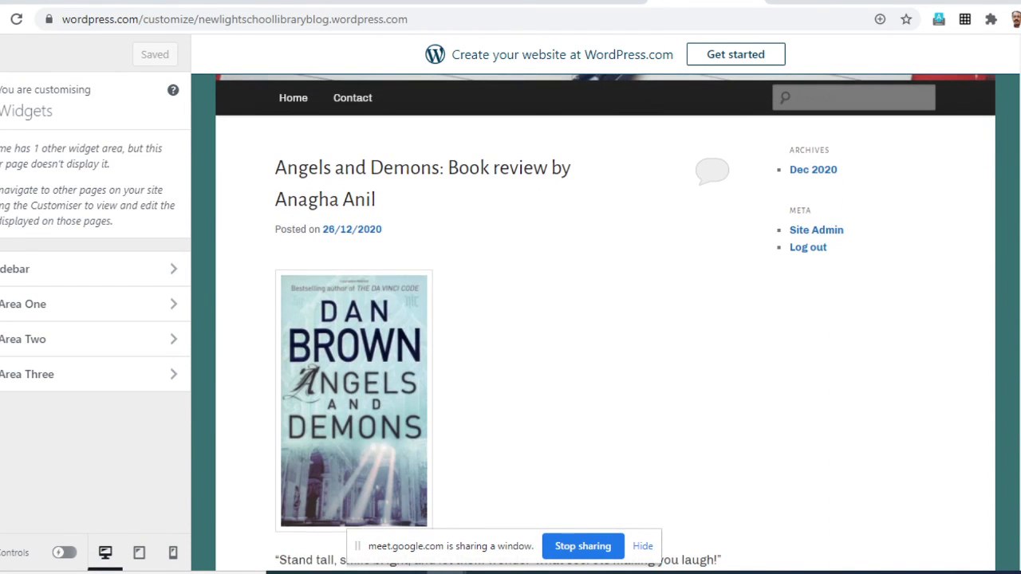
pyautogui.scroll(3, 606, 322)
pyautogui.scroll(-2, 606, 322)
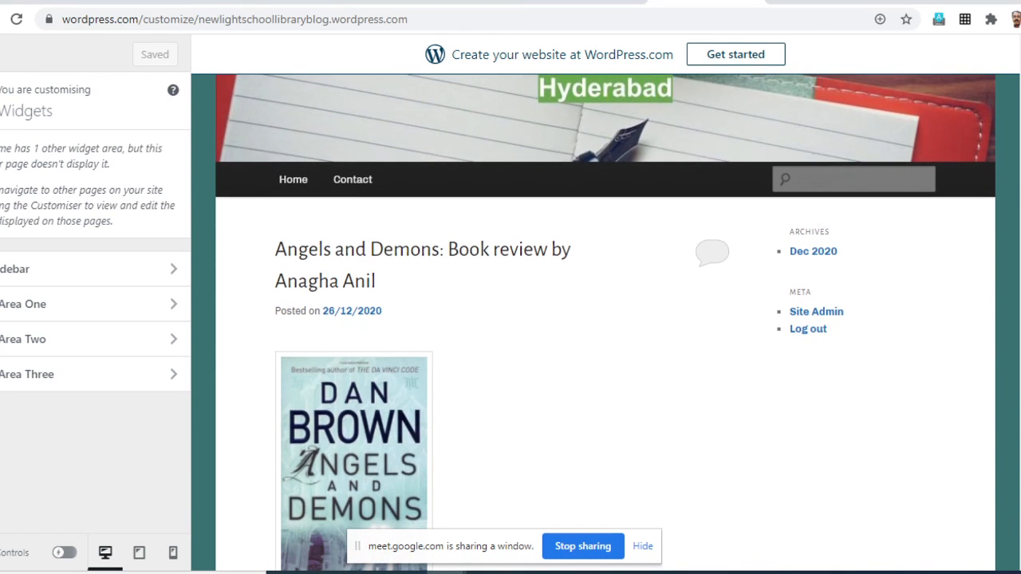
pyautogui.scroll(2, 605, 322)
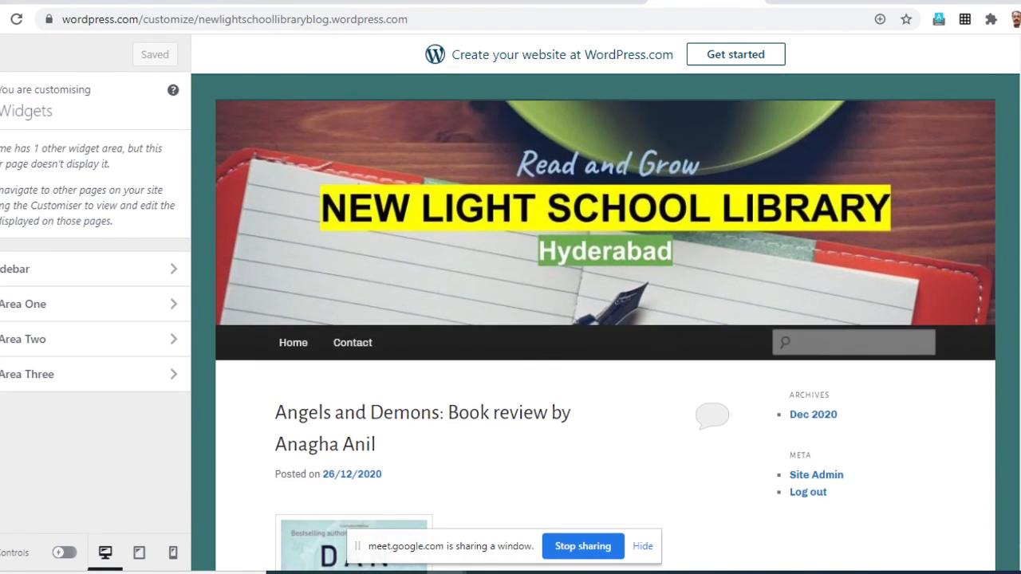
pyautogui.scroll(-3, 606, 322)
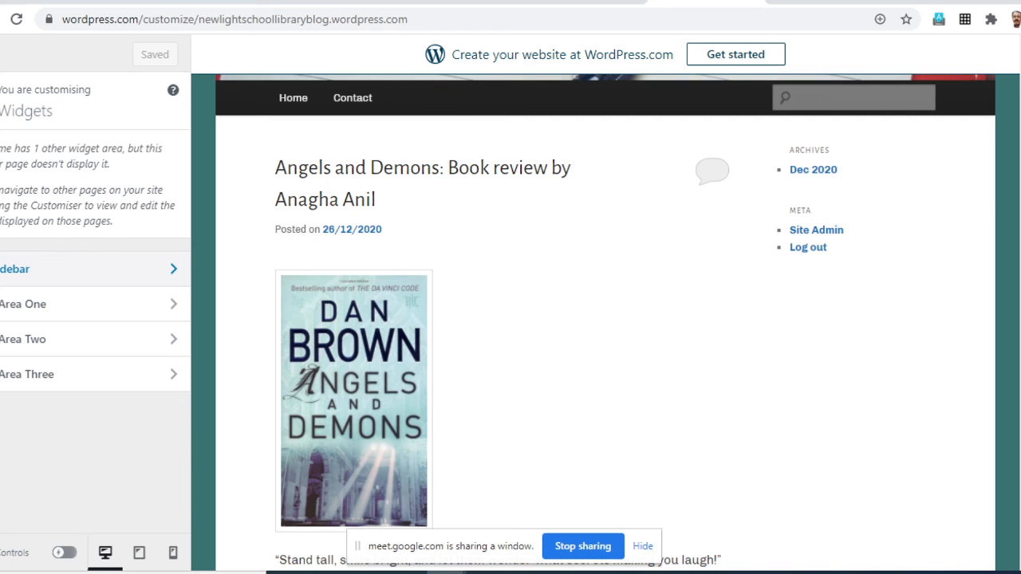
# - Open the Main Sidebar widget area and examine the list of widgets available to add
pyautogui.click(16, 269)
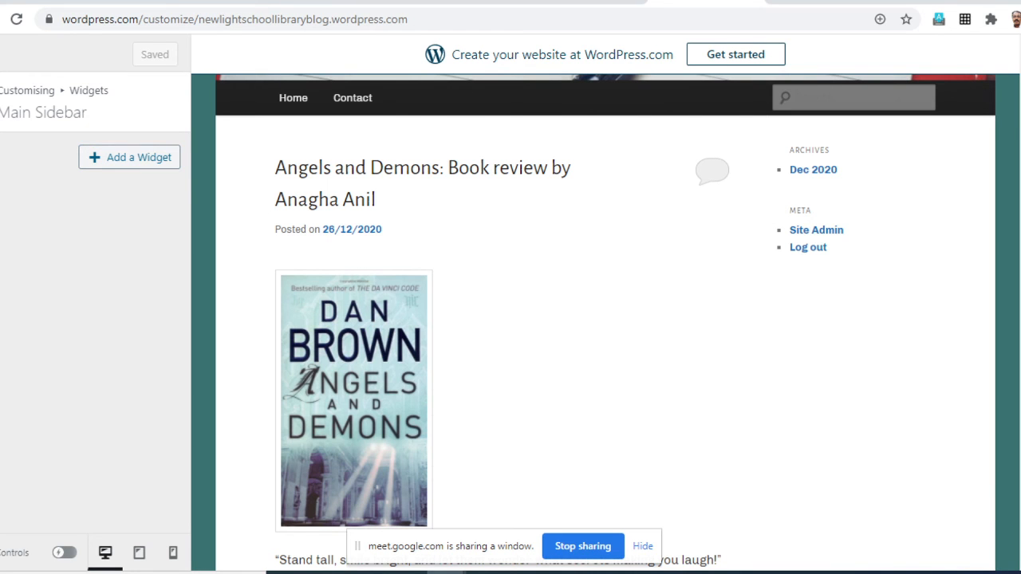
pyautogui.click(129, 157)
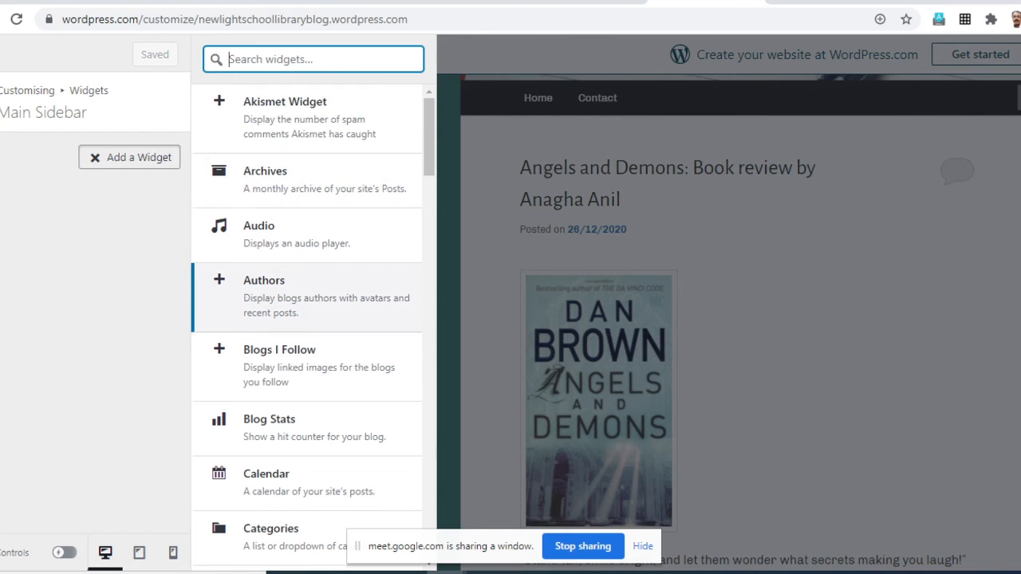
pyautogui.scroll(-3, 307, 327)
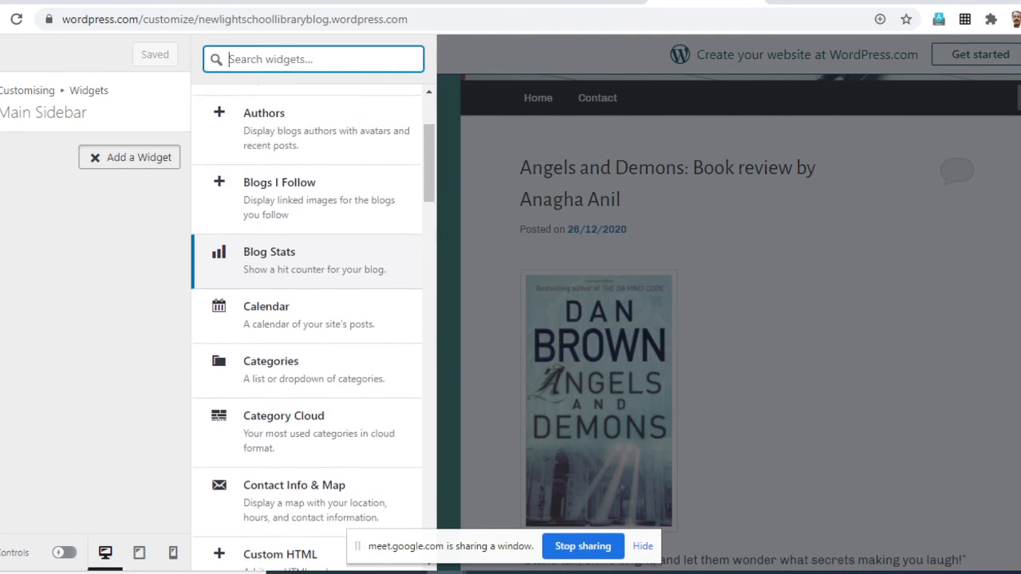
pyautogui.scroll(-2, 307, 359)
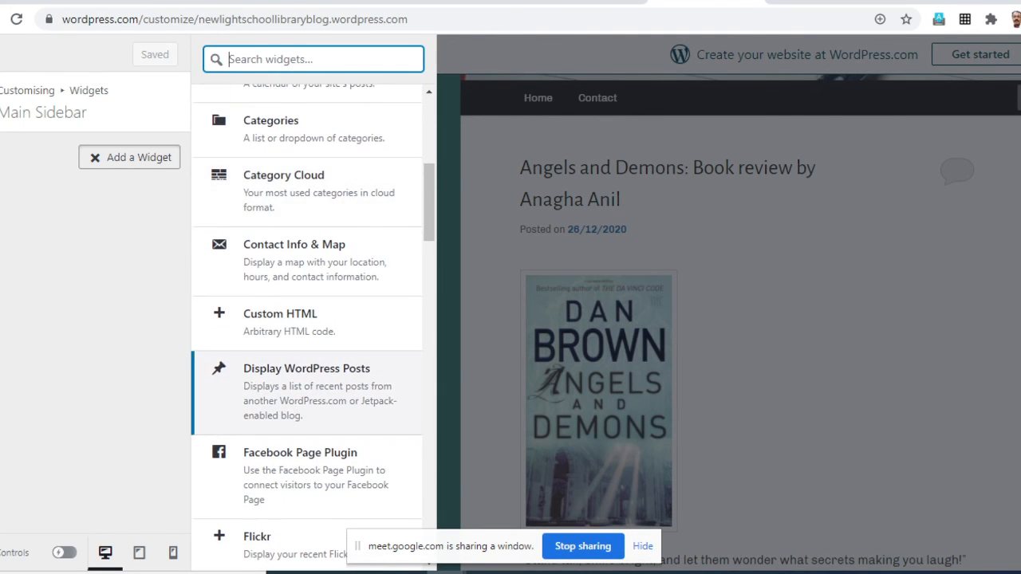
pyautogui.scroll(-6, 307, 375)
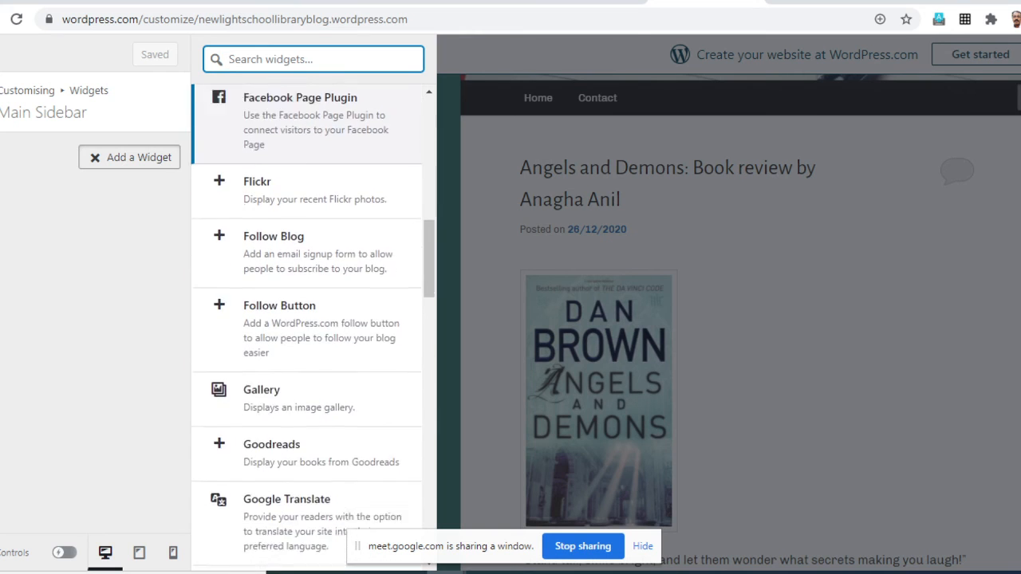
pyautogui.scroll(-5, 307, 359)
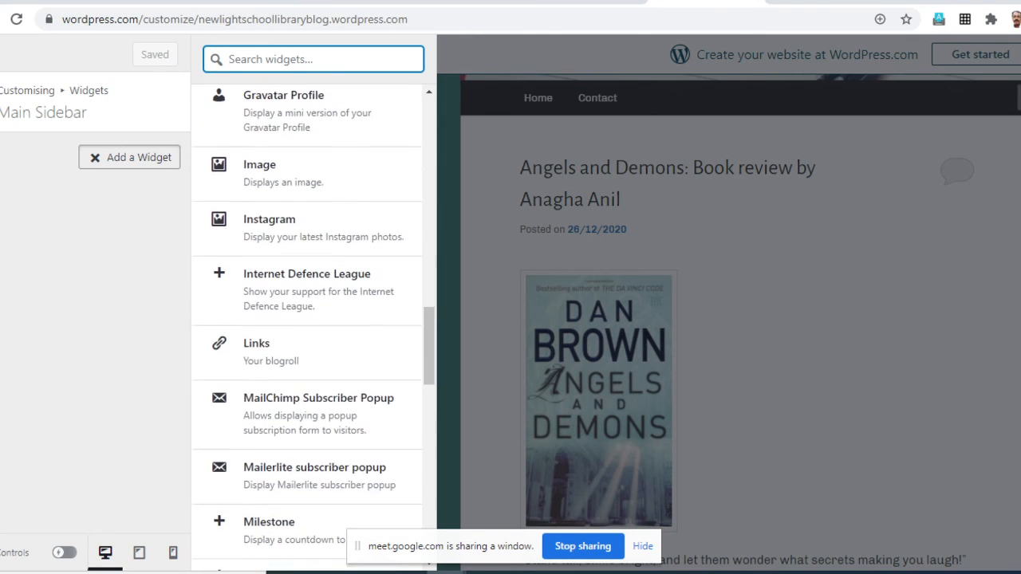
pyautogui.scroll(8, 307, 359)
pyautogui.scroll(10, 307, 363)
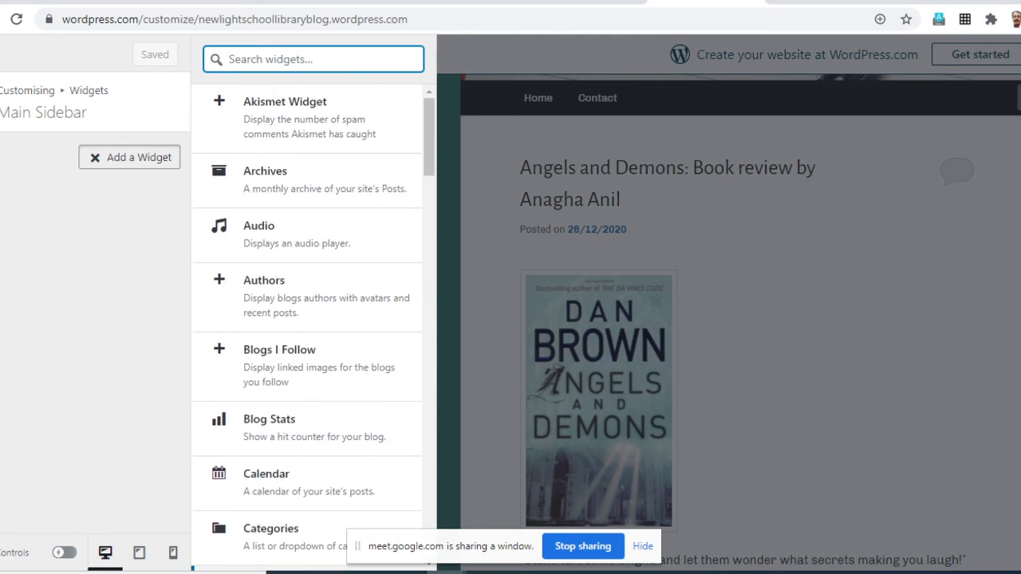
# - Add a Text widget to the Main Sidebar and title it "Welcome"
pyautogui.scroll(-6, 307, 363)
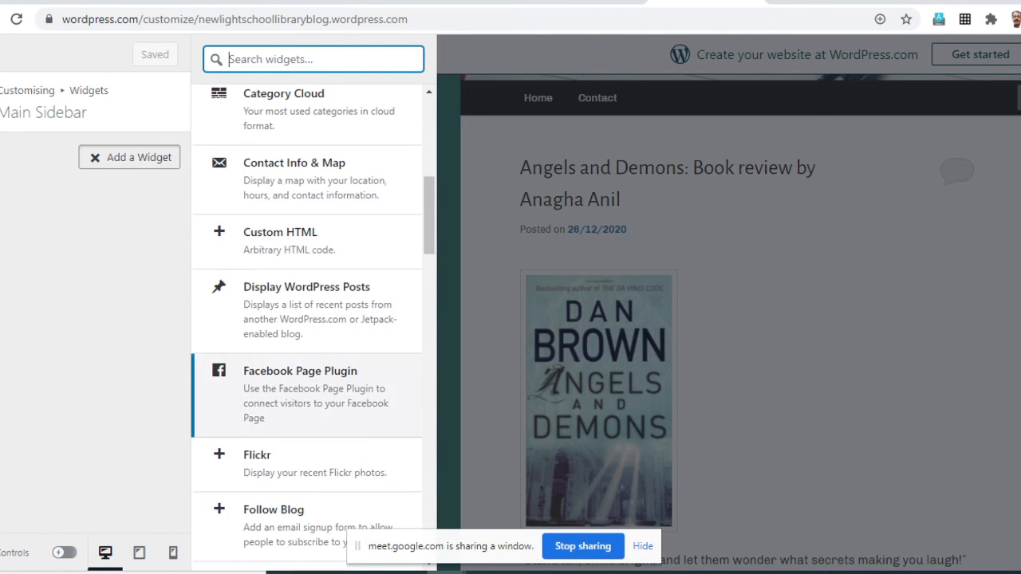
pyautogui.scroll(-6, 307, 363)
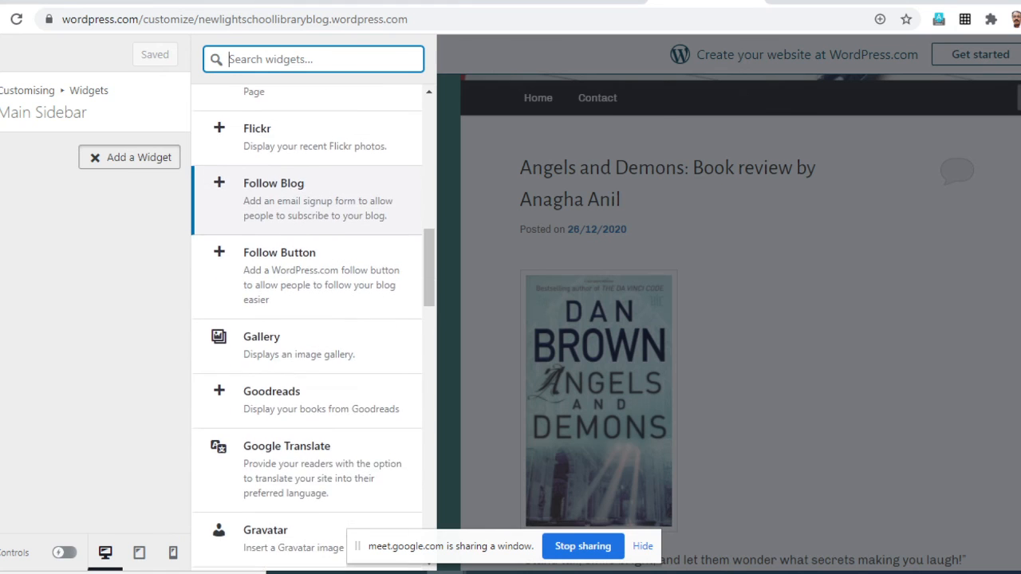
pyautogui.scroll(-6, 307, 343)
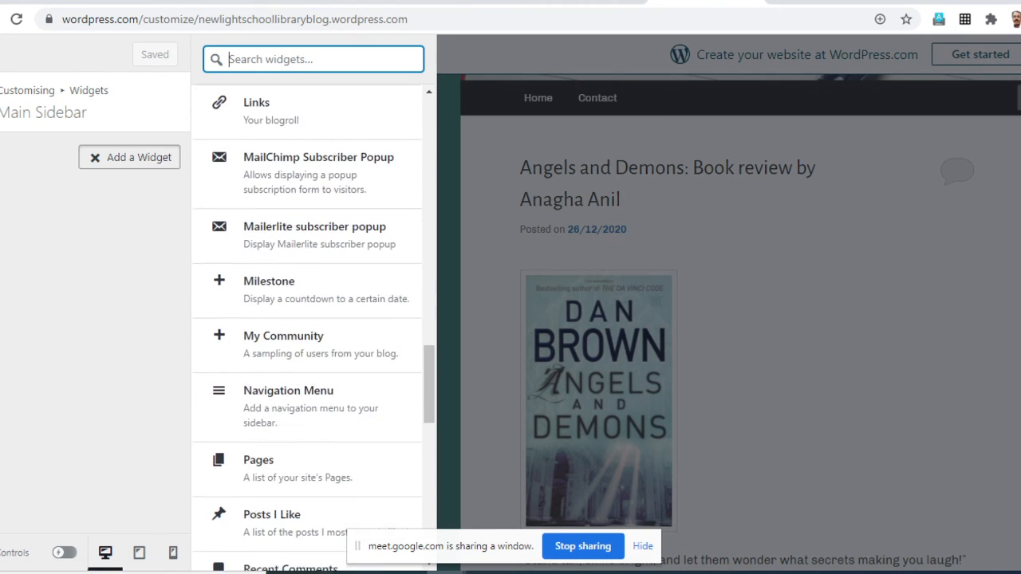
pyautogui.scroll(-5, 307, 343)
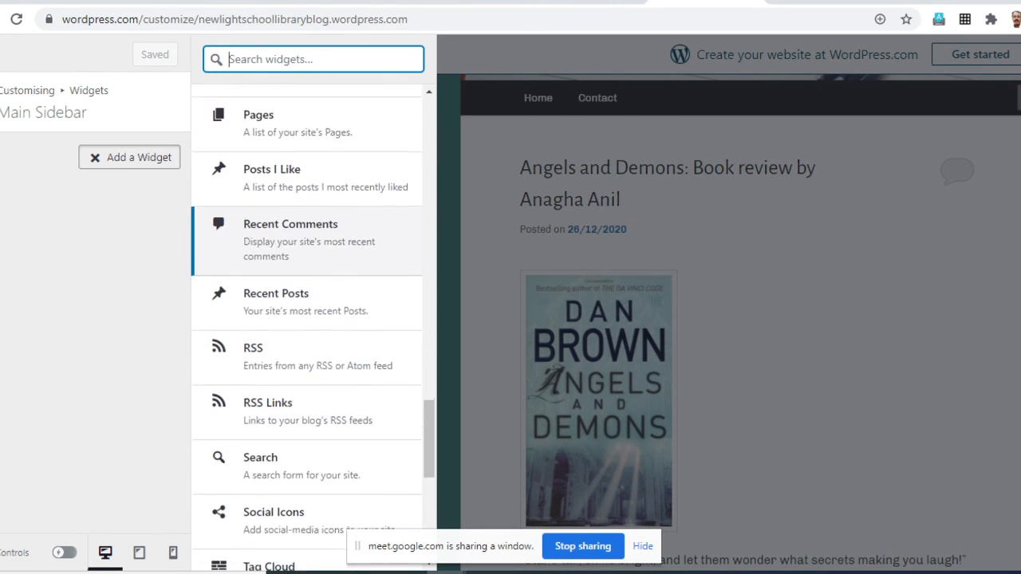
pyautogui.scroll(-4, 307, 343)
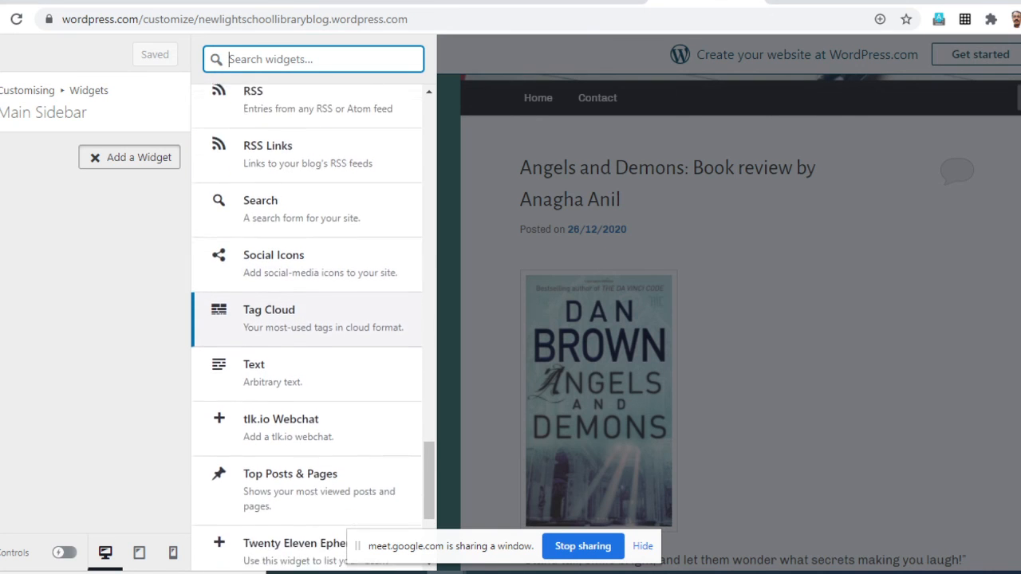
pyautogui.click(303, 237)
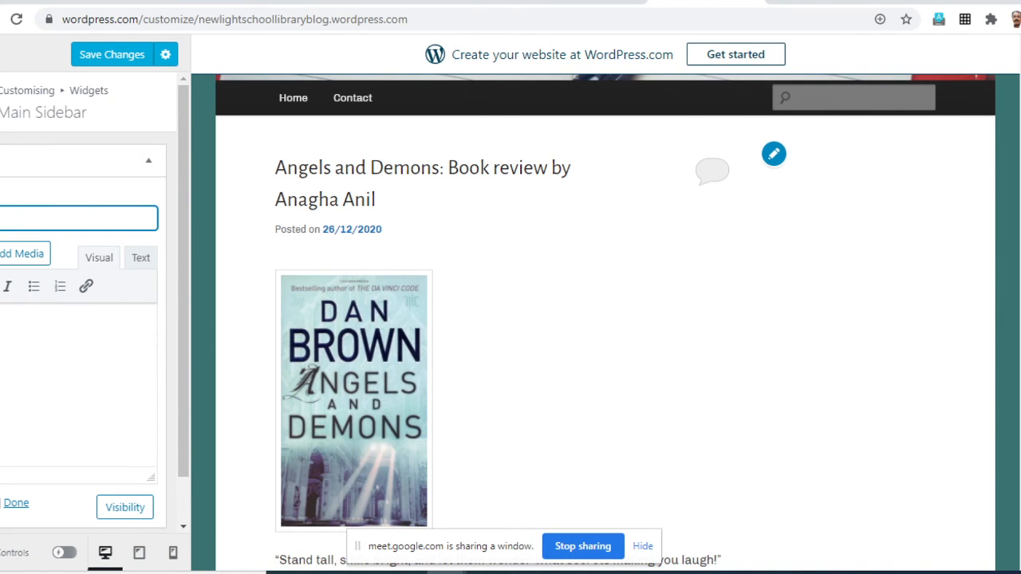
pyautogui.write('Welcome')
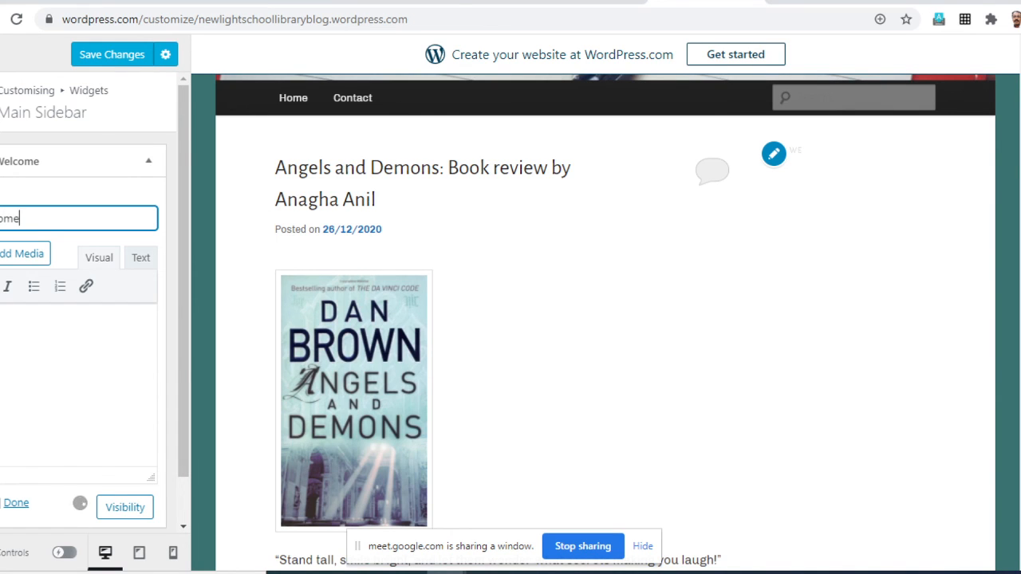
# - Enter "Welcome to official blog of New Light School Library." as the Welcome widget's body text, with the words correctly spaced
pyautogui.click(64, 343)
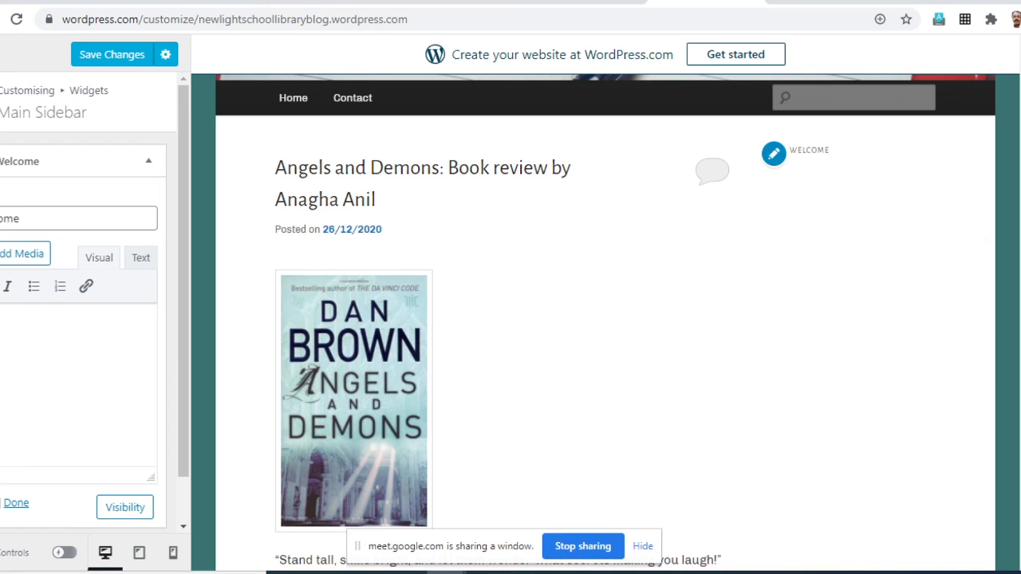
pyautogui.write('Welcome')
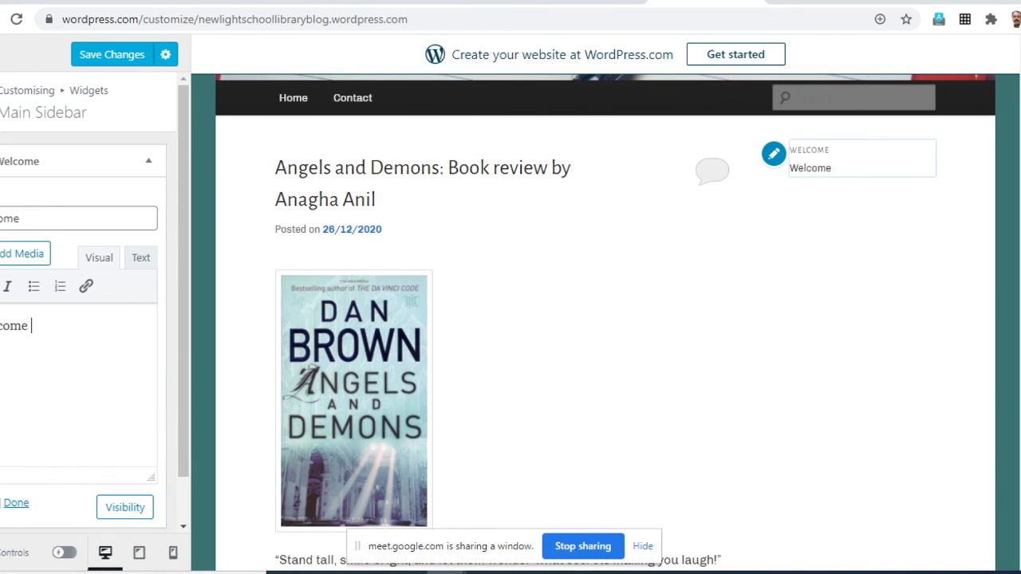
pyautogui.write('o ')
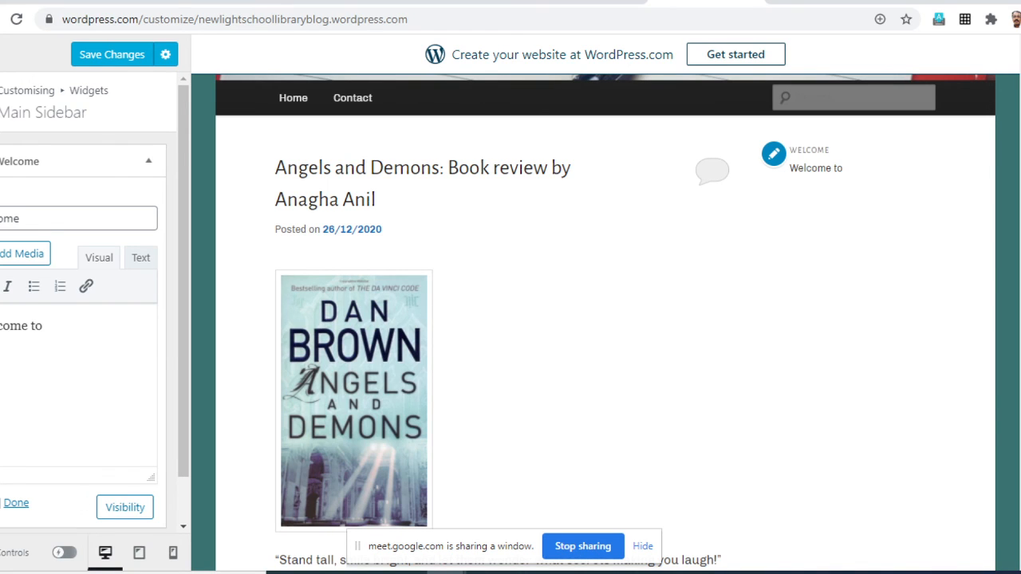
pyautogui.write('official bl')
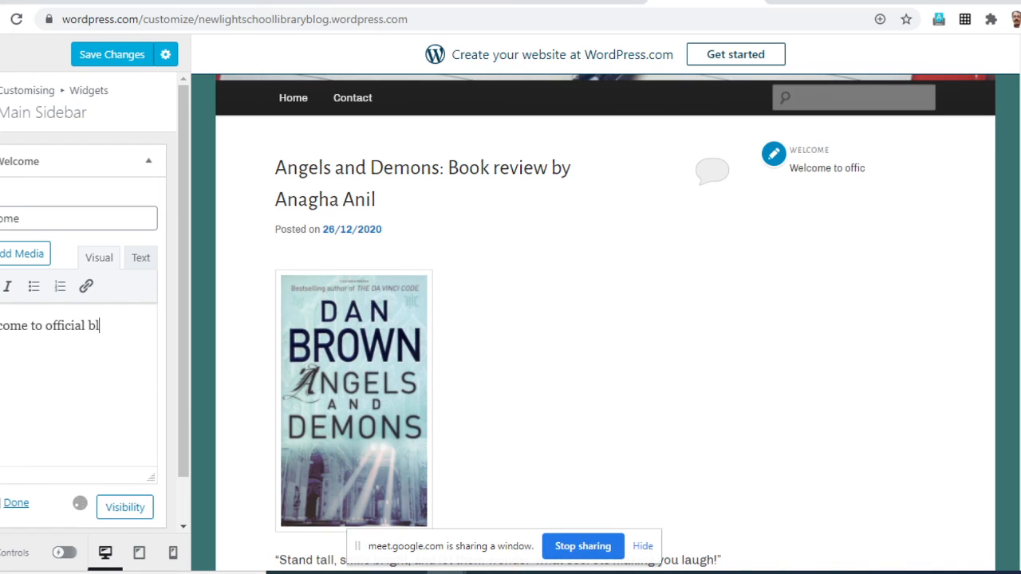
pyautogui.write('og of New Light')
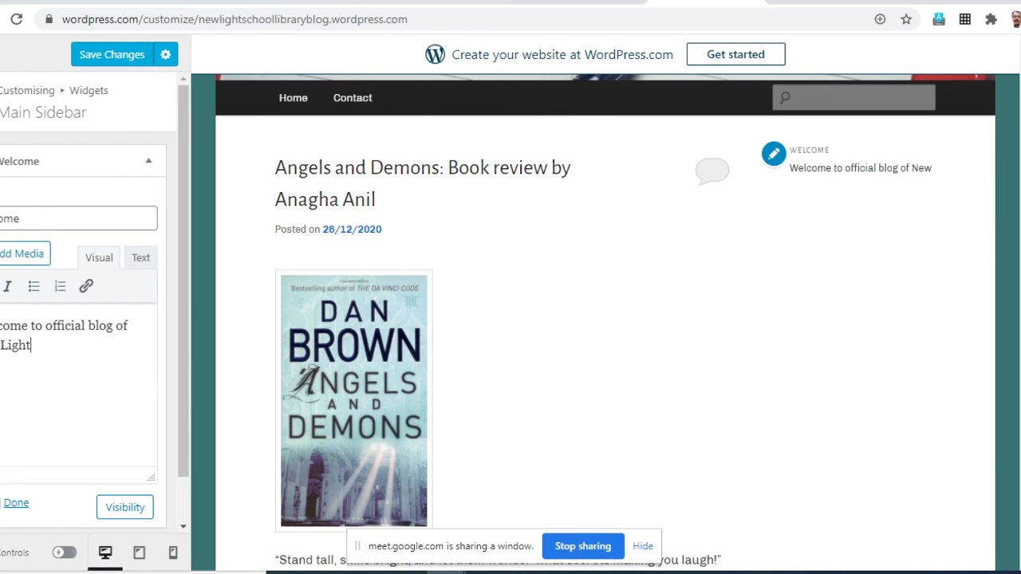
pyautogui.write(' SchoolLibrary')
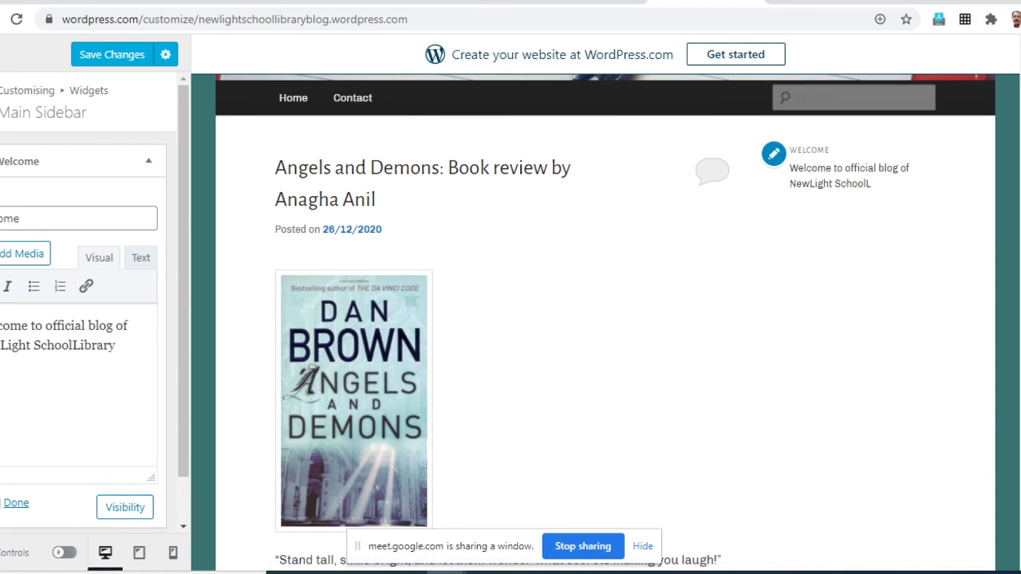
pyautogui.click(70, 345)
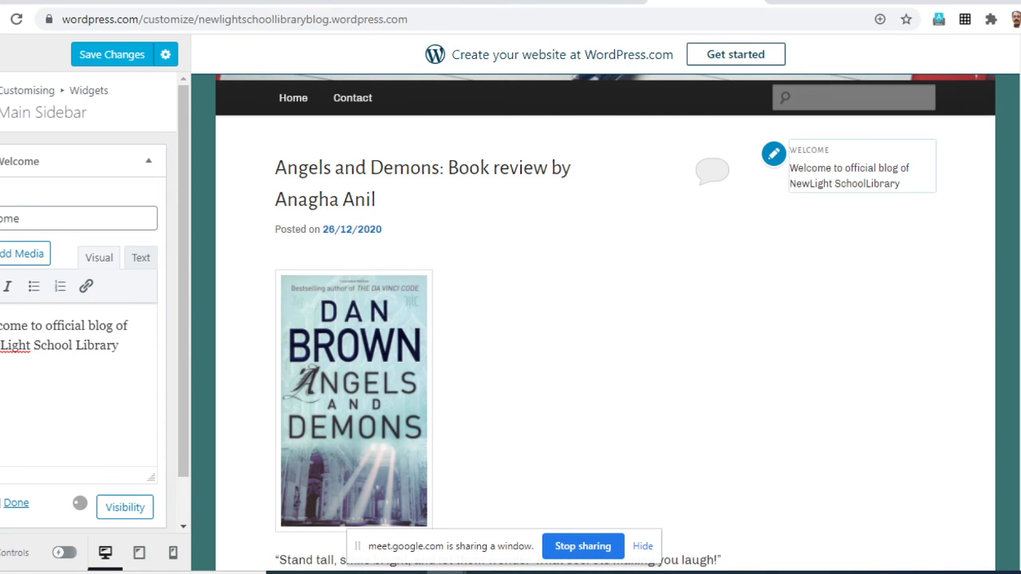
pyautogui.click(2, 345)
pyautogui.click(123, 346)
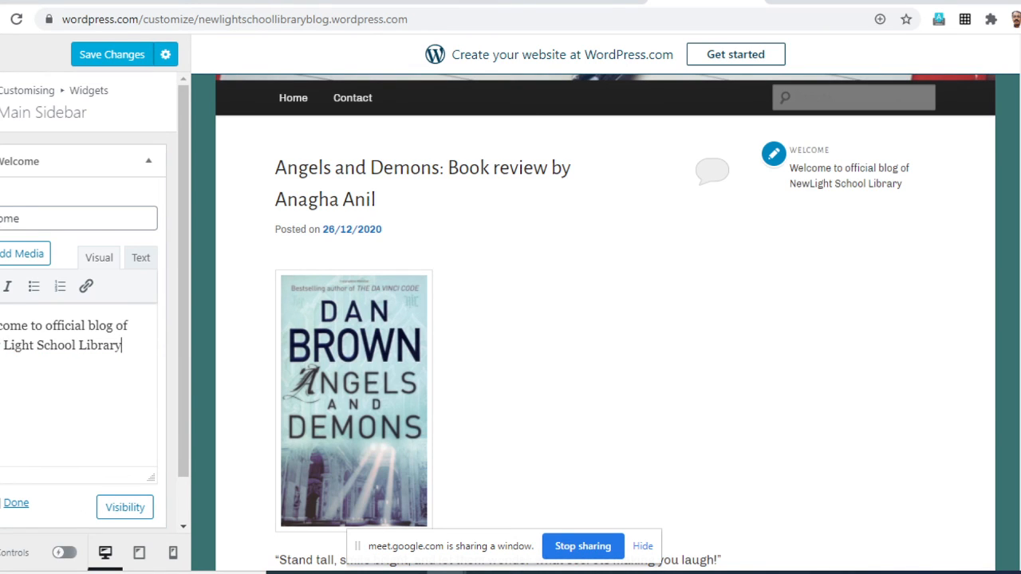
pyautogui.write('.')
# - Make the Welcome widget's entire body text bold and finish editing the widget
pyautogui.hotkey('ctrl', 'a')
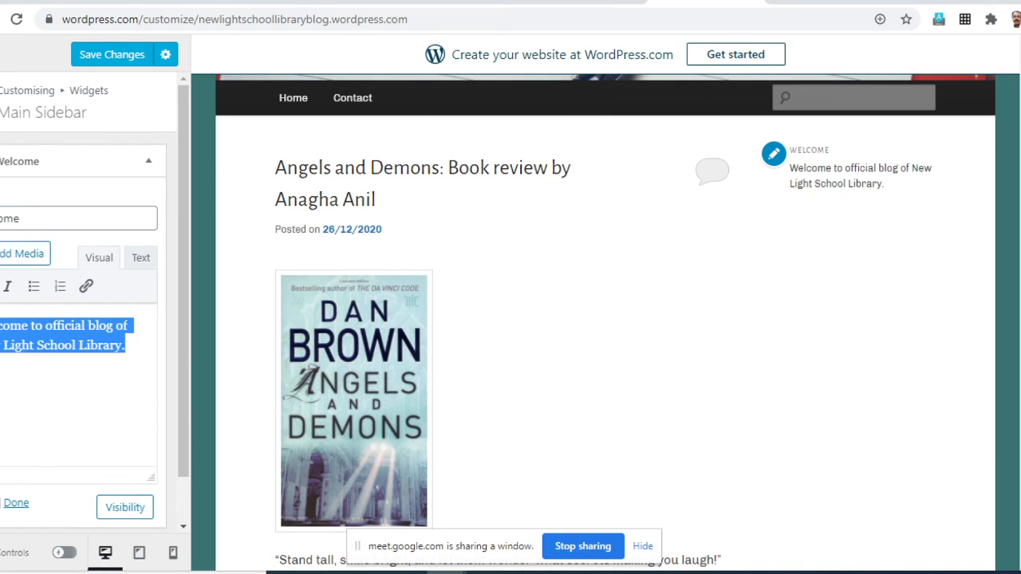
pyautogui.hotkey('ctrl', 'b')
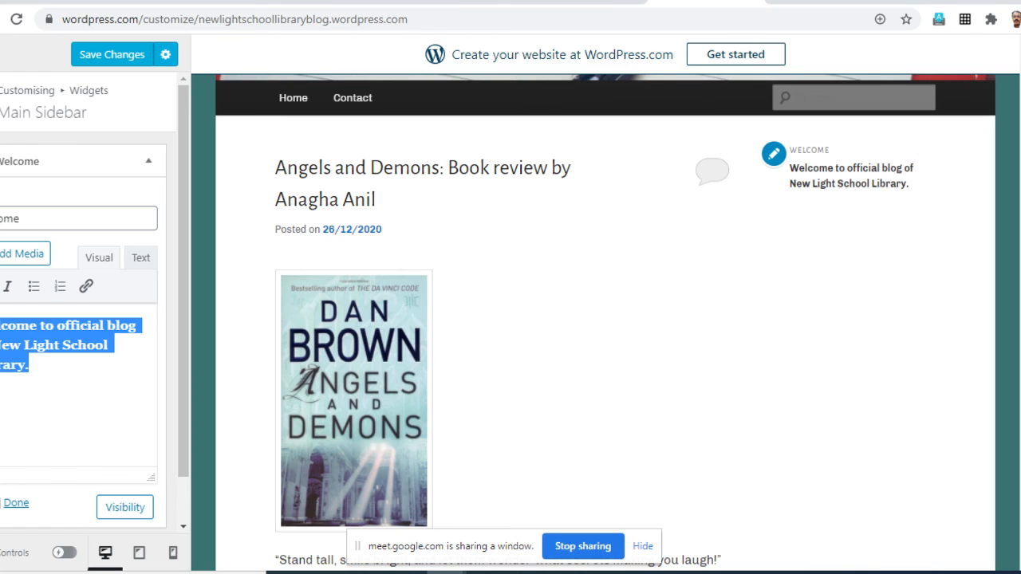
pyautogui.scroll(-1, 88, 319)
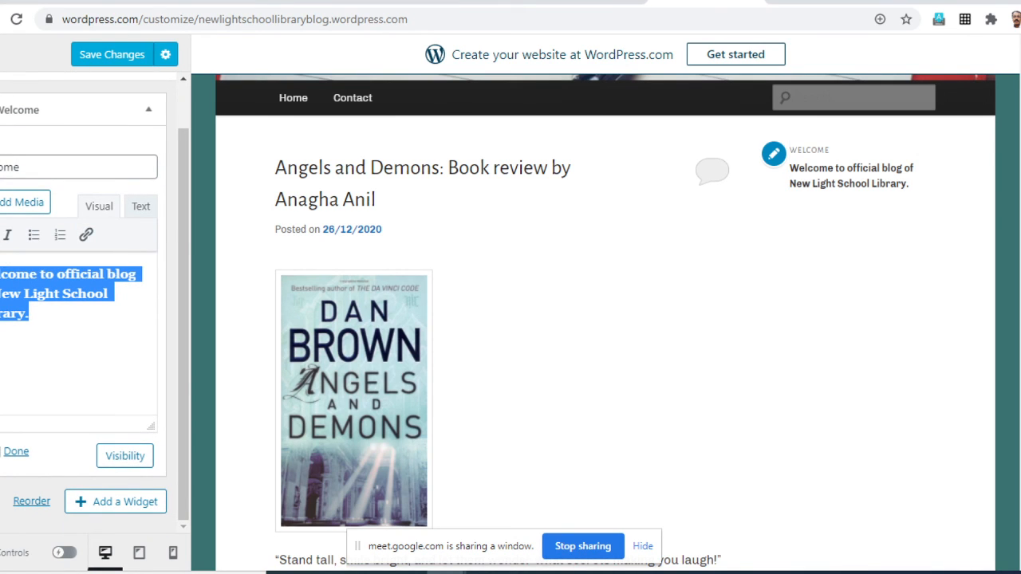
pyautogui.click(16, 451)
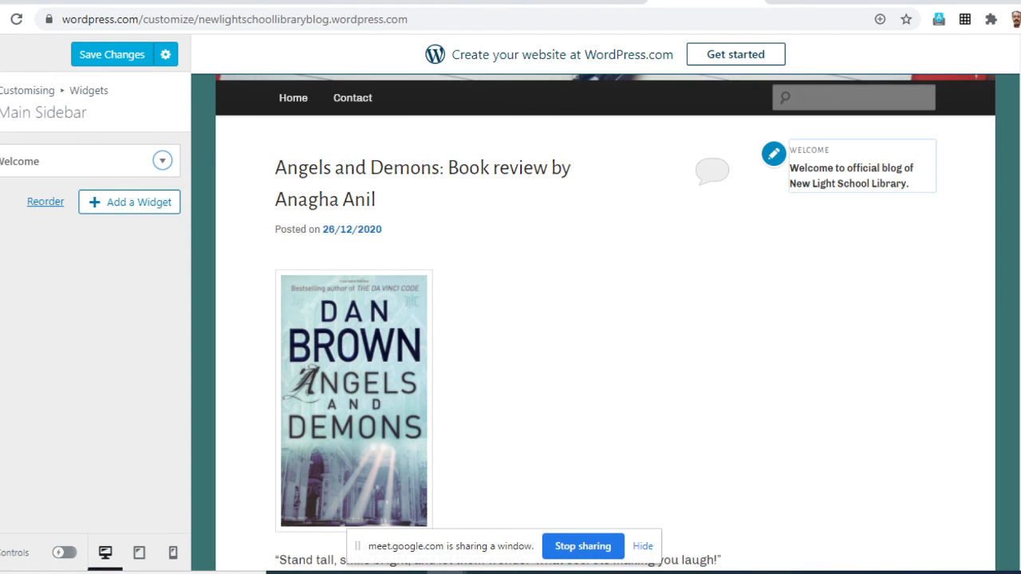
# - Check the header and Welcome widget in the preview, then look at Homepage Settings and return to the main customiser options
pyautogui.click(1, 102)
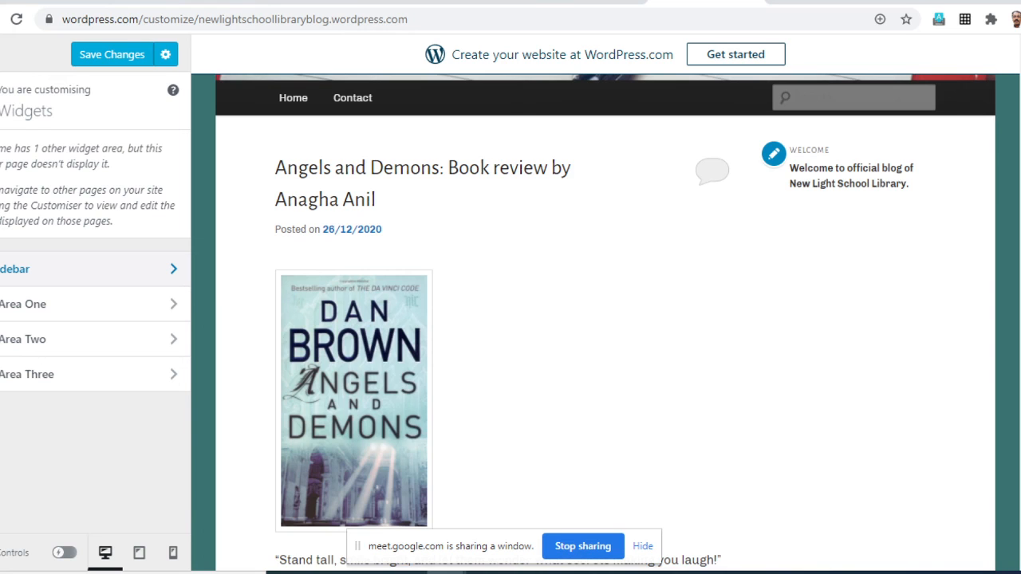
pyautogui.scroll(2, 605, 322)
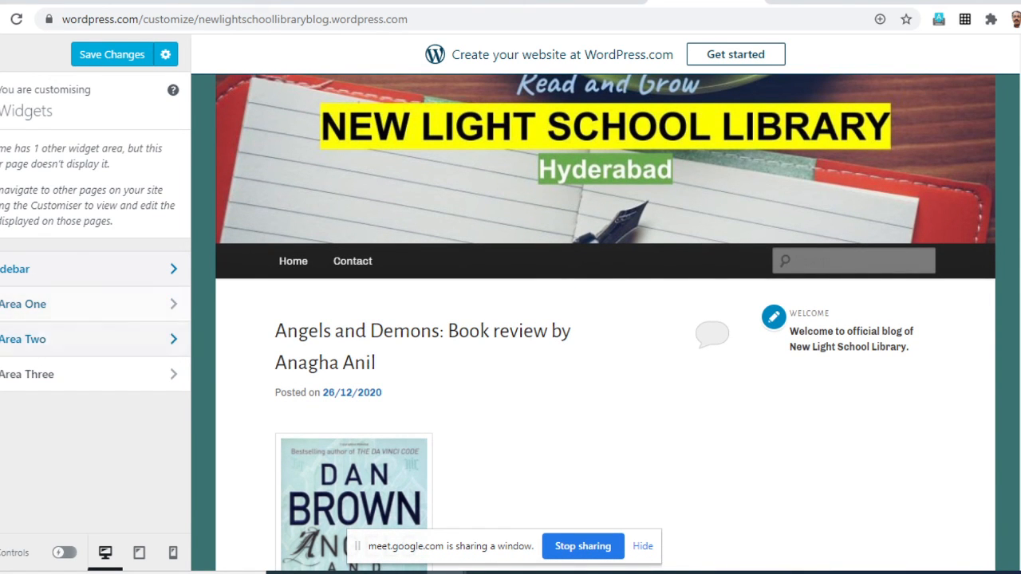
pyautogui.scroll(1, 606, 319)
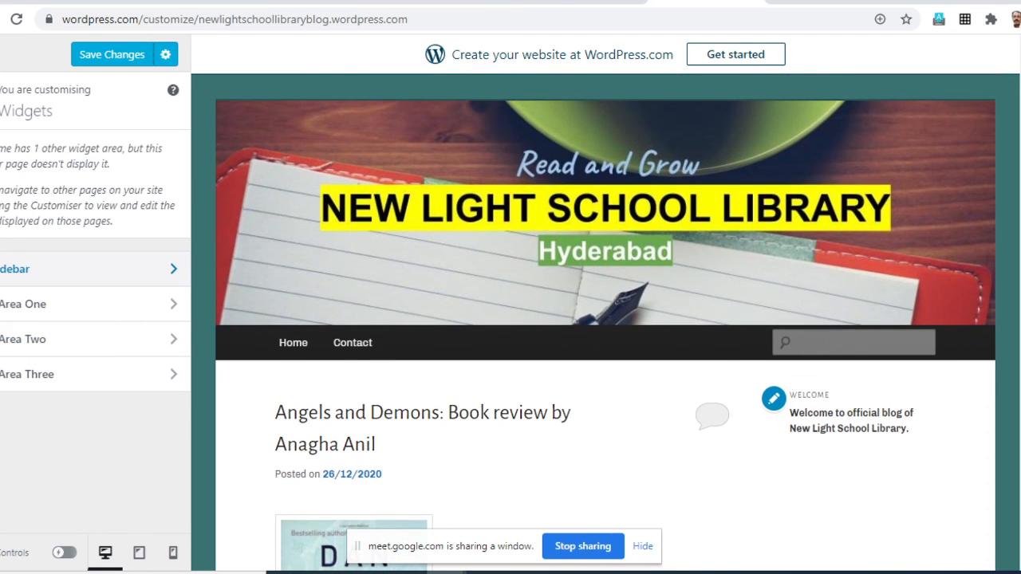
pyautogui.click(1, 102)
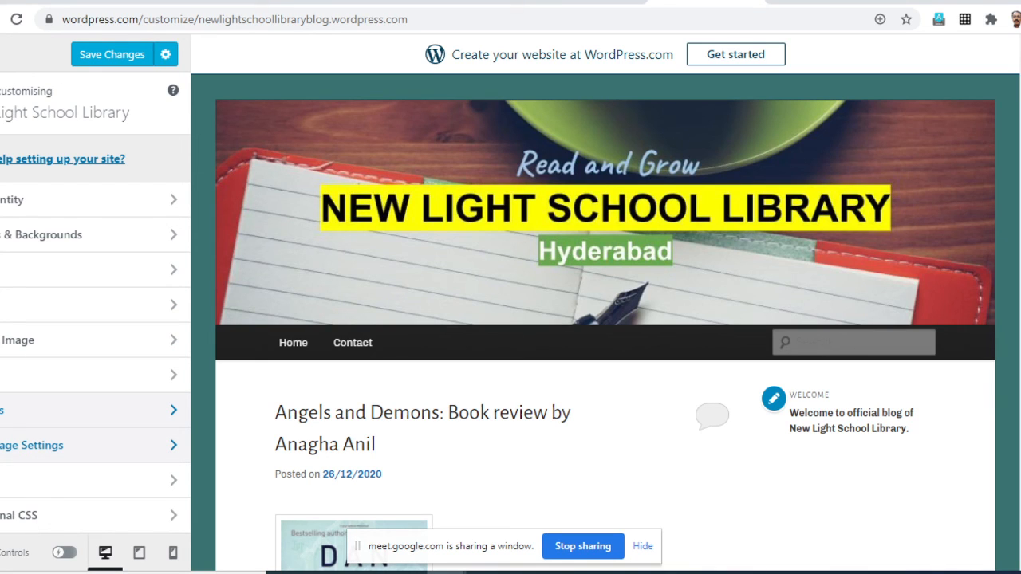
pyautogui.click(32, 445)
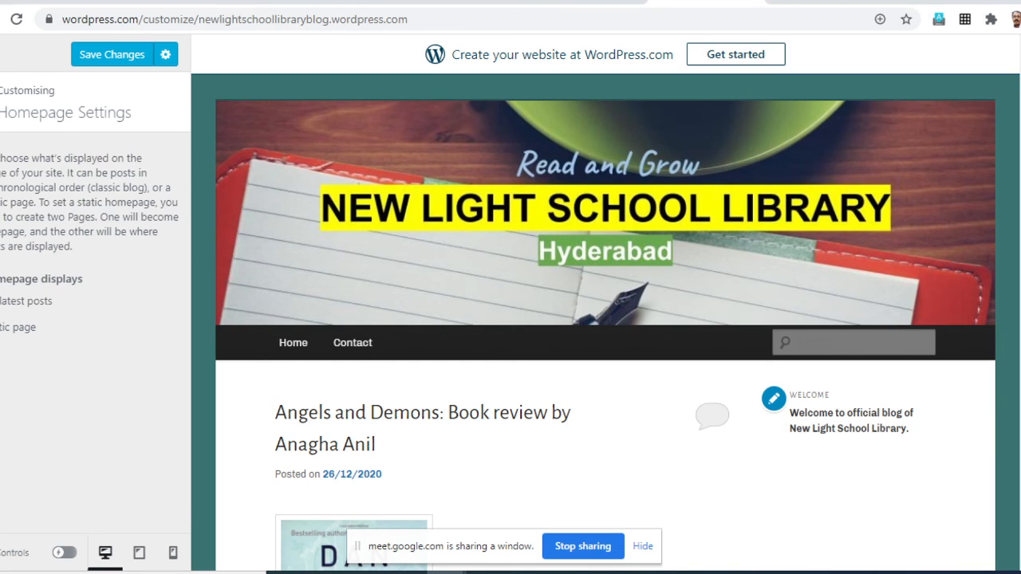
pyautogui.click(2, 103)
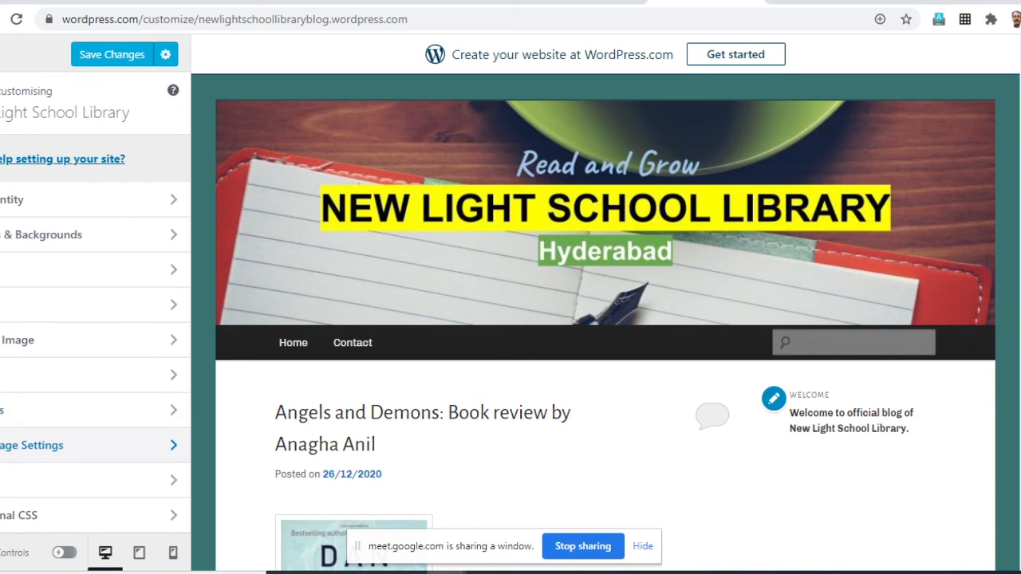
# - Reopen Homepage Settings, save the site changes and go back to the main customiser options
pyautogui.click(15, 445)
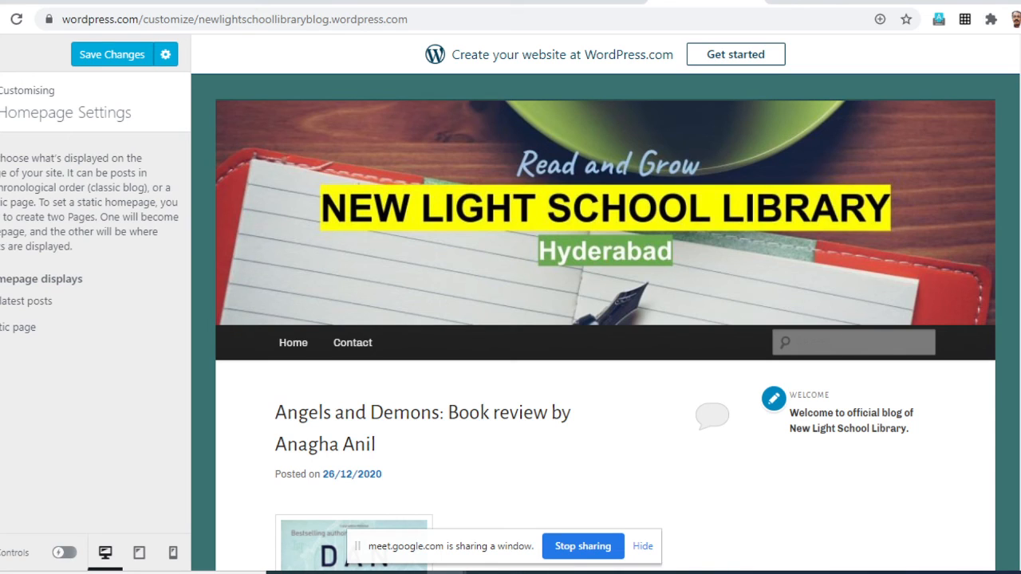
pyautogui.click(112, 54)
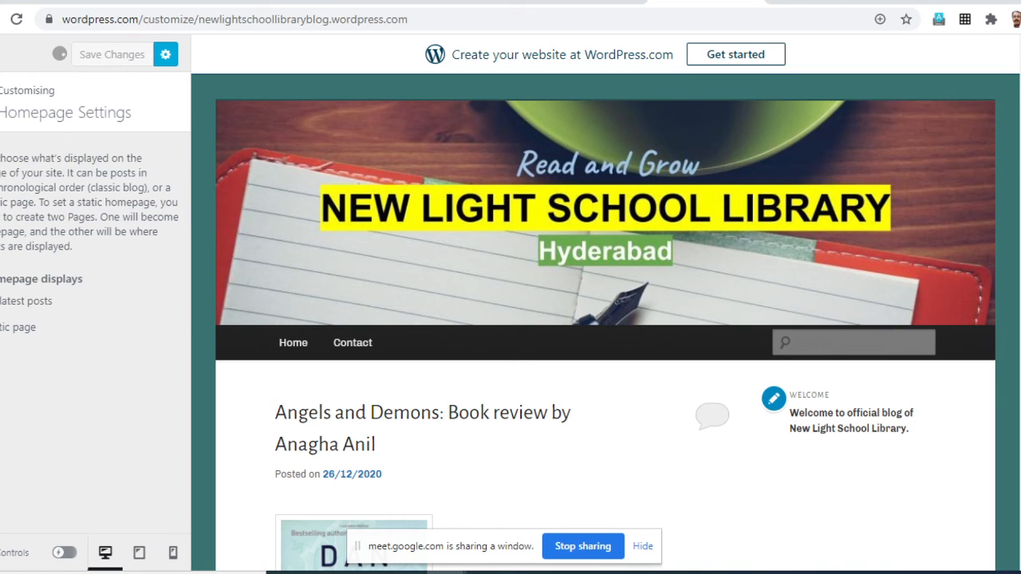
pyautogui.click(1, 104)
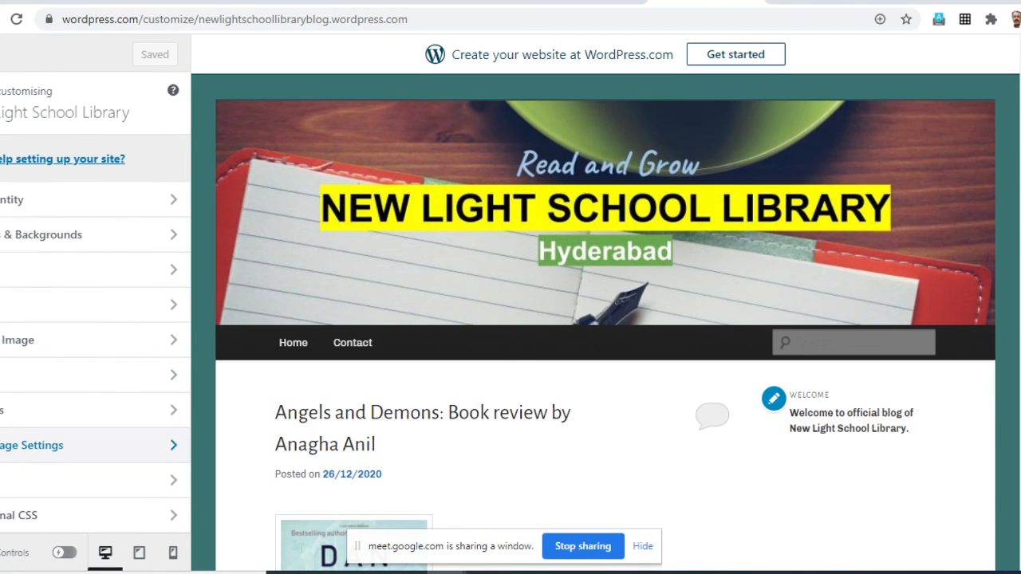
# - Add an Image widget to the Main Sidebar and title it "New Books"
pyautogui.click(48, 410)
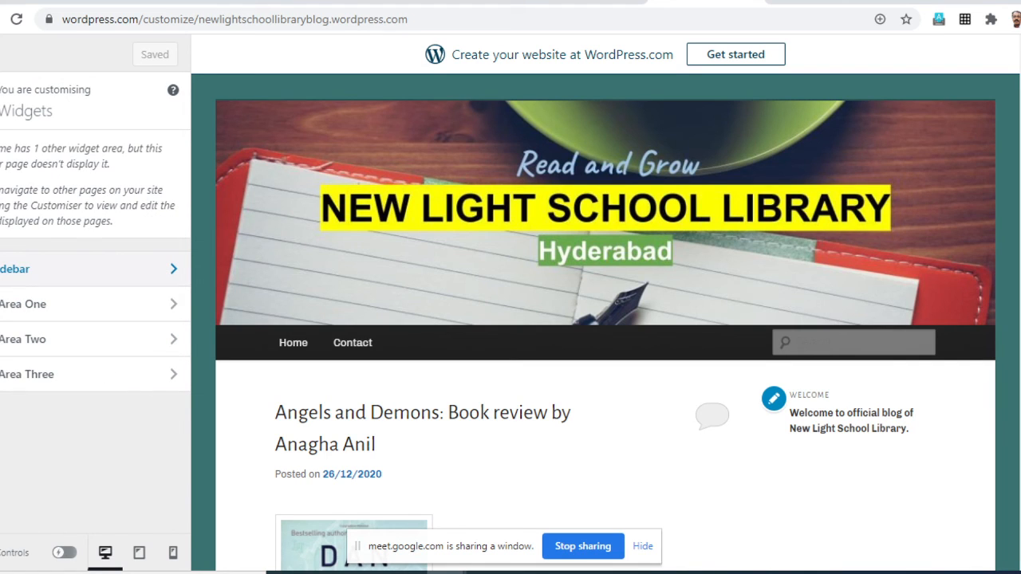
pyautogui.click(48, 269)
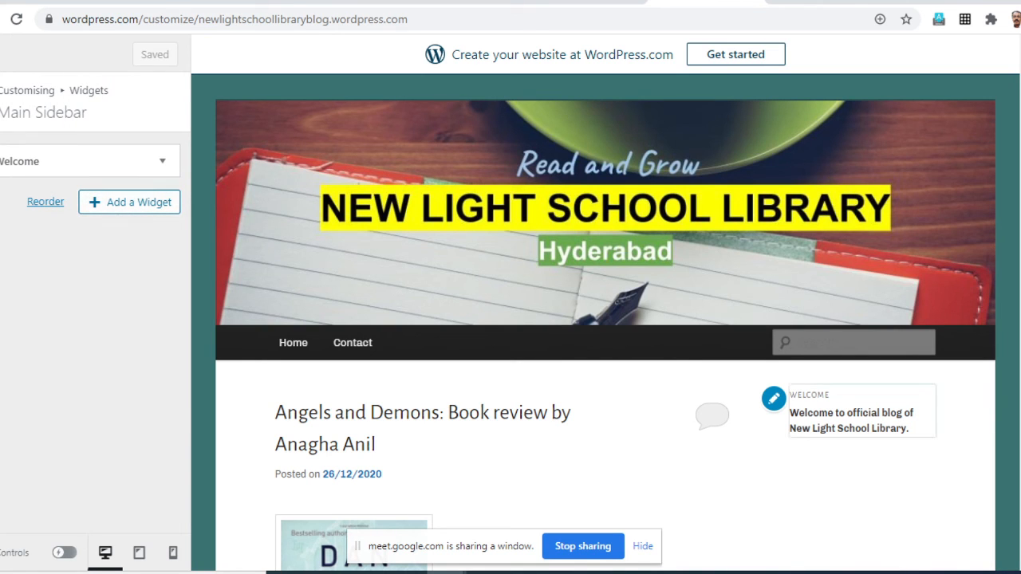
pyautogui.click(129, 202)
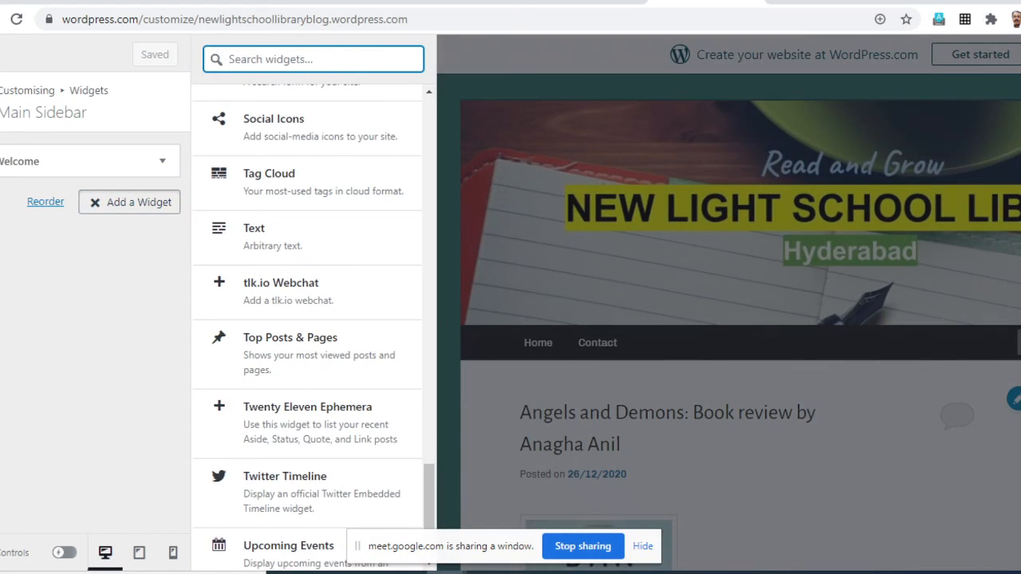
pyautogui.scroll(-2, 307, 272)
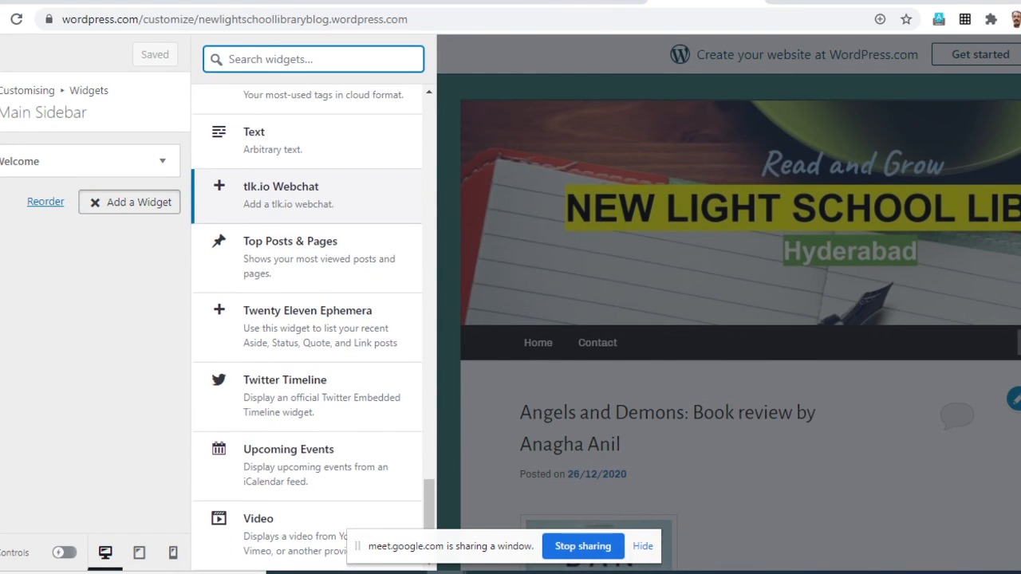
pyautogui.scroll(10, 307, 319)
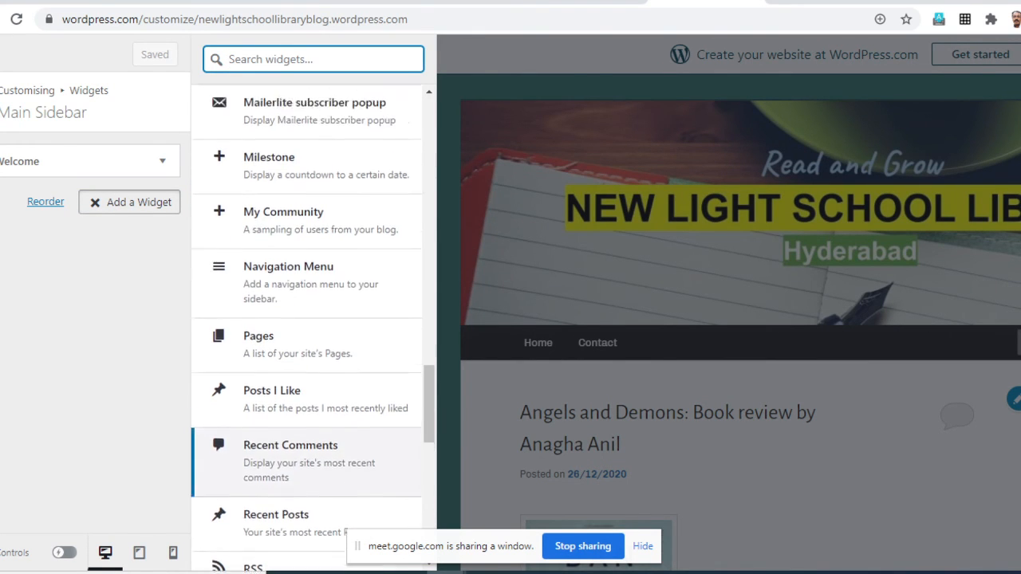
pyautogui.scroll(7, 307, 431)
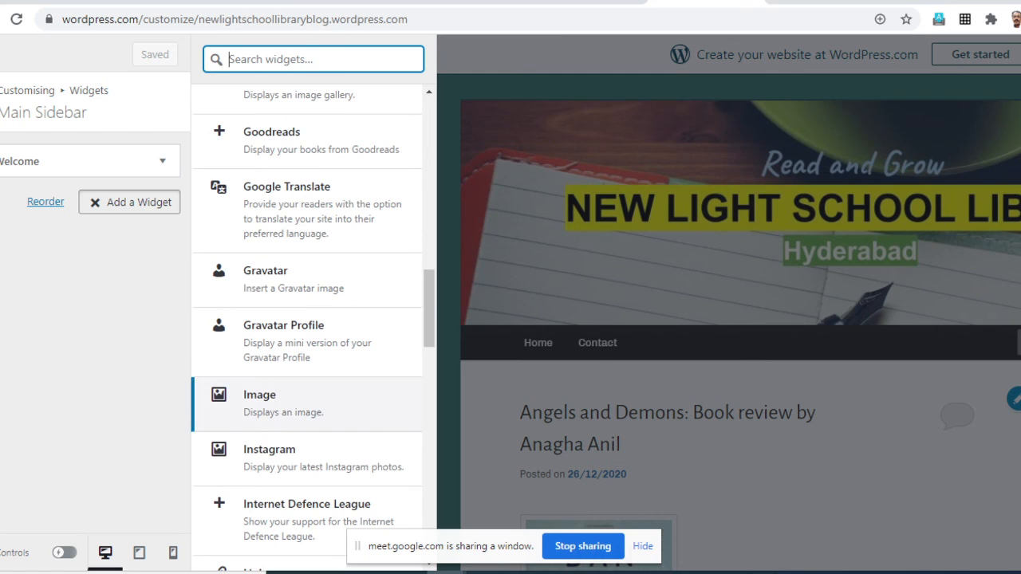
pyautogui.click(307, 403)
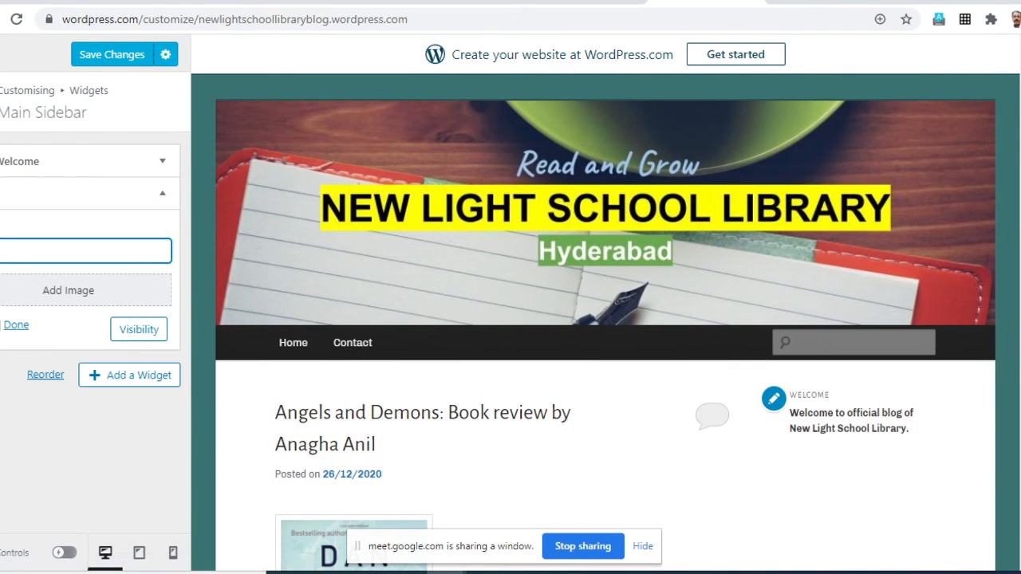
pyautogui.write('New')
pyautogui.write('Books')
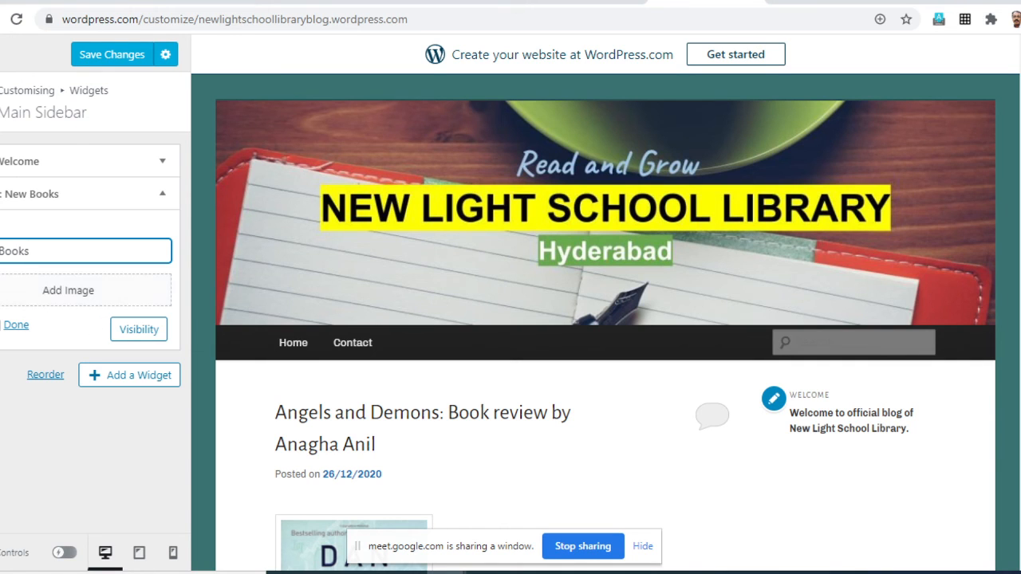
# - Upload the Lizard of Oz cover image 91N78LJxIVL from the WordPress Files folder and add it to the New Books widget
pyautogui.click(68, 290)
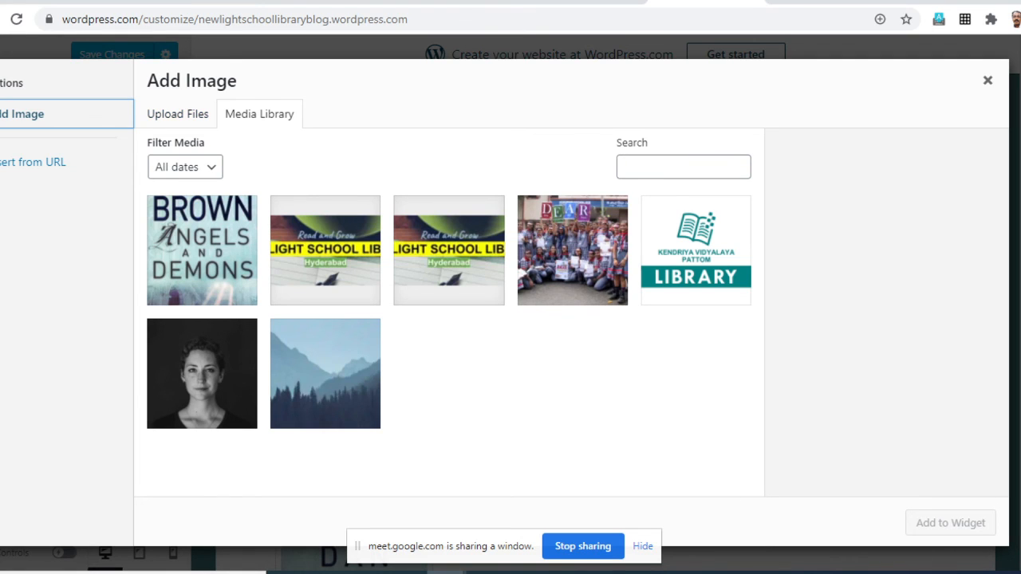
pyautogui.click(177, 114)
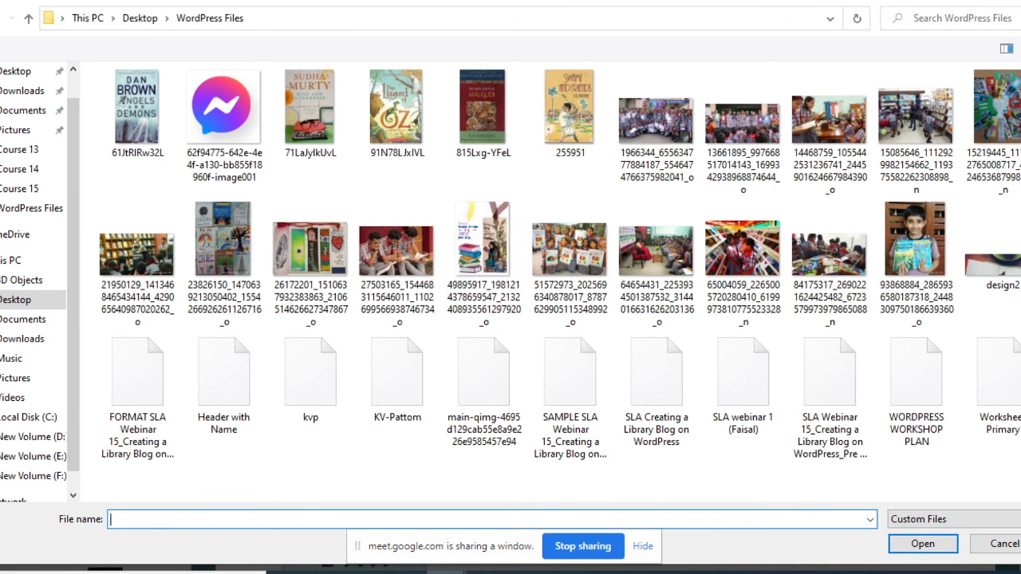
pyautogui.click(396, 113)
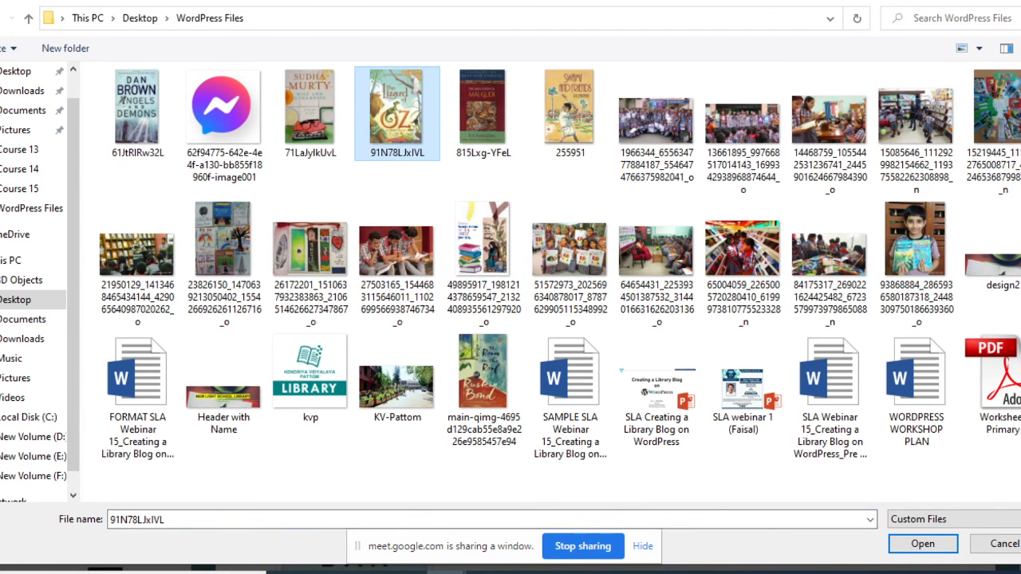
pyautogui.click(923, 544)
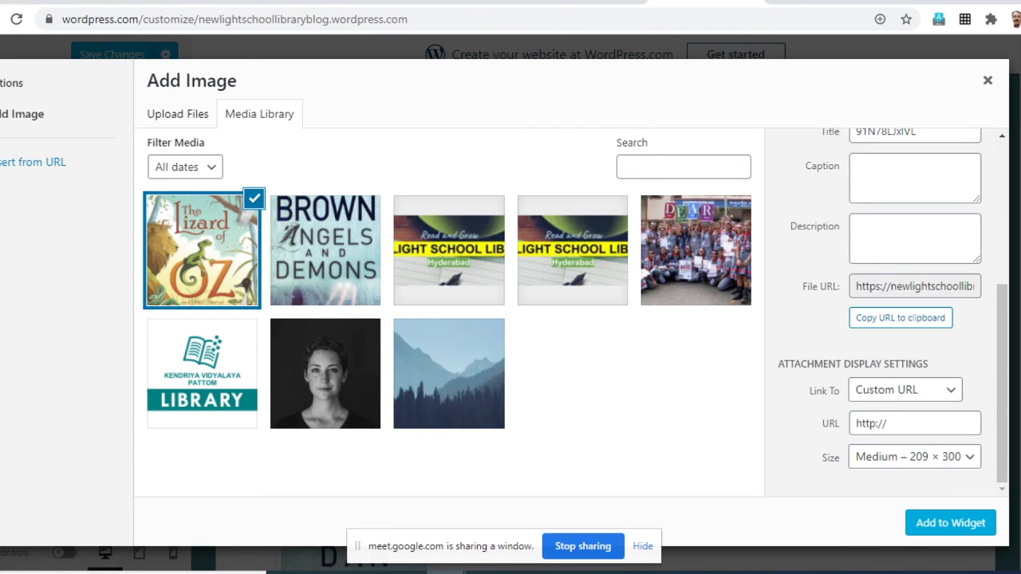
pyautogui.moveTo(1003, 383); pyautogui.dragTo(1003, 241)
pyautogui.scroll(-5, 886, 320)
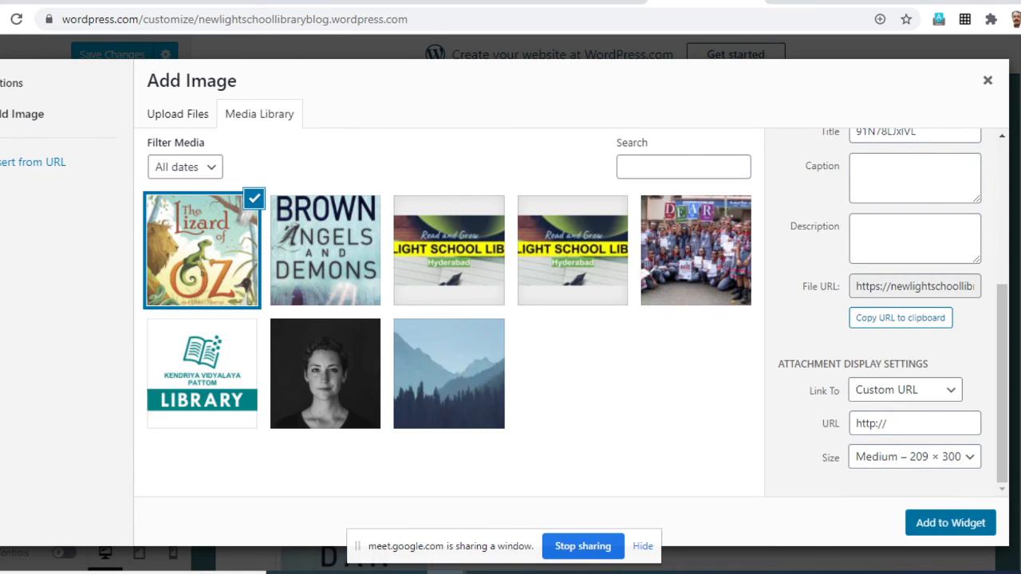
pyautogui.click(950, 522)
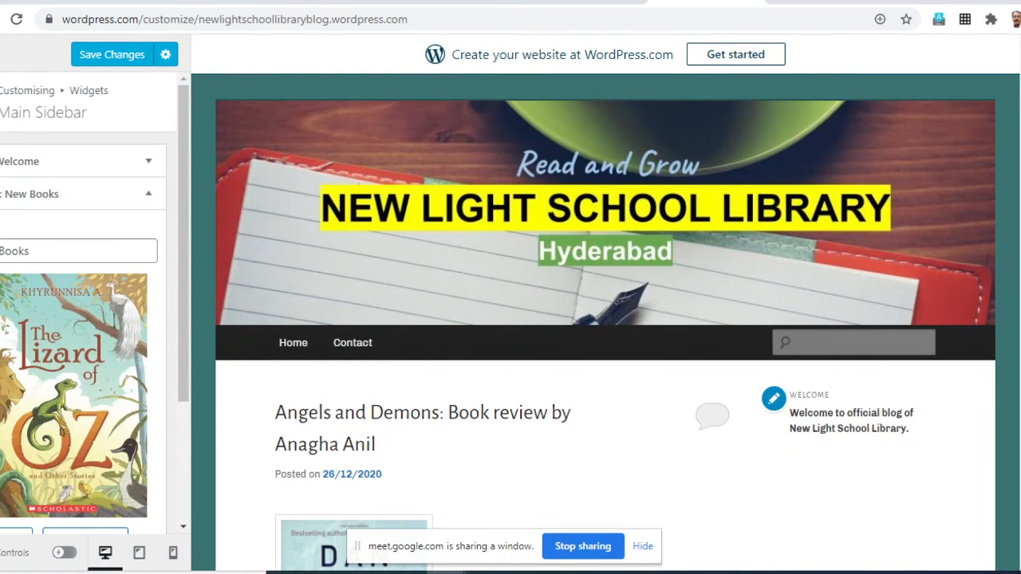
# - Check the New Books cover in the site preview and finish editing the widget
pyautogui.scroll(-2, 605, 322)
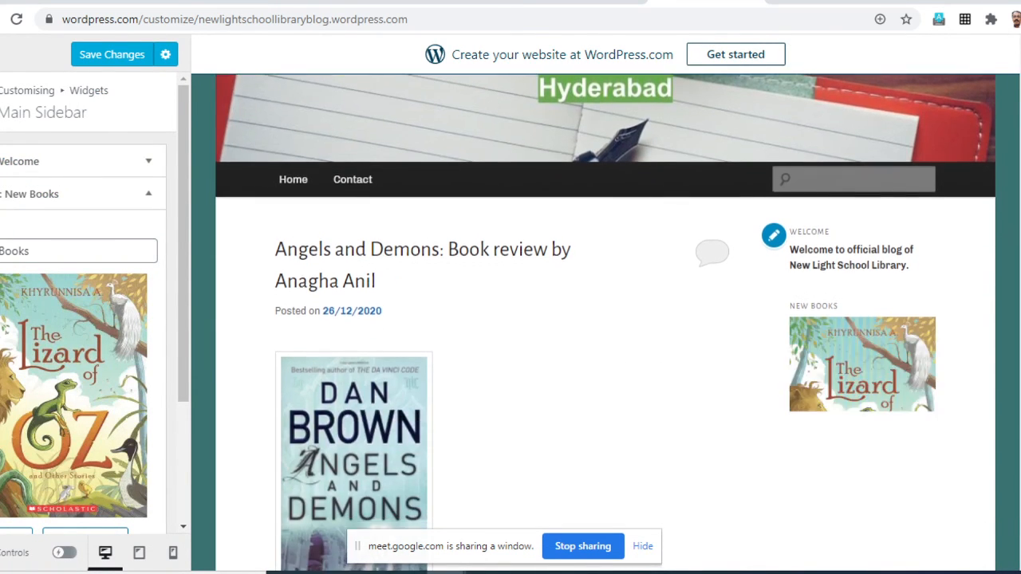
pyautogui.scroll(-1, 604, 322)
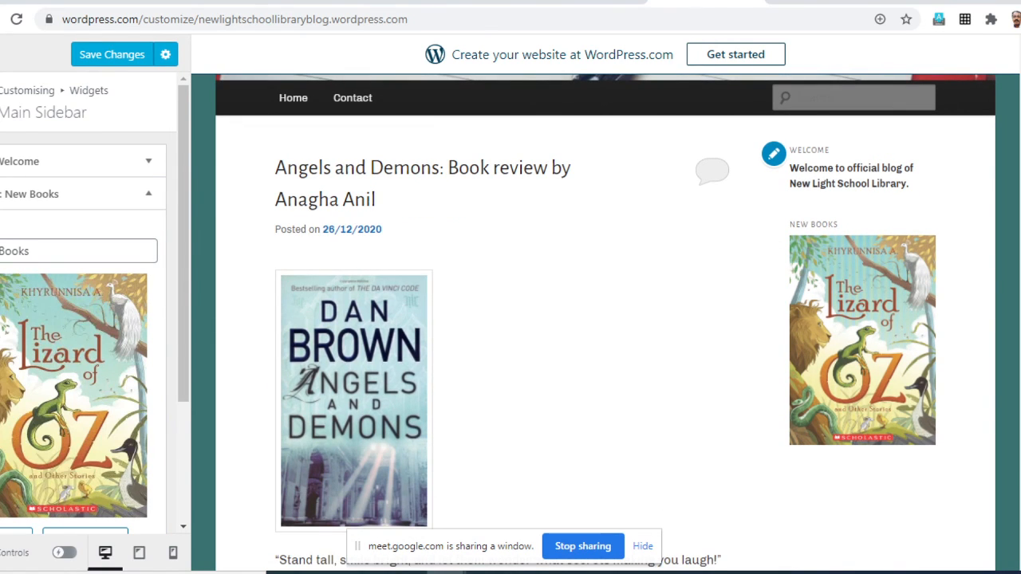
pyautogui.scroll(2, 605, 322)
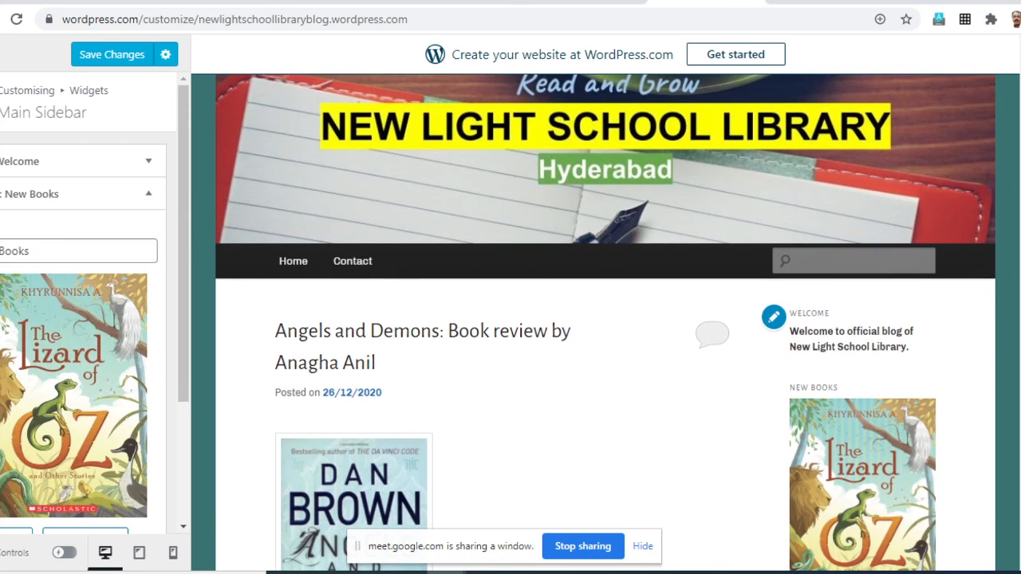
pyautogui.scroll(-1, 605, 323)
pyautogui.scroll(2, 604, 322)
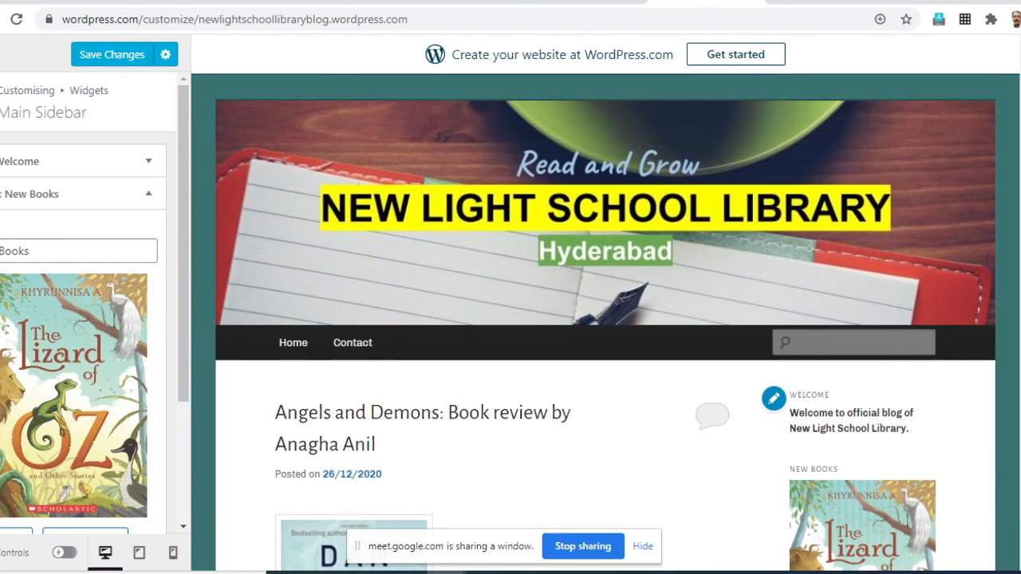
pyautogui.scroll(-3, 605, 323)
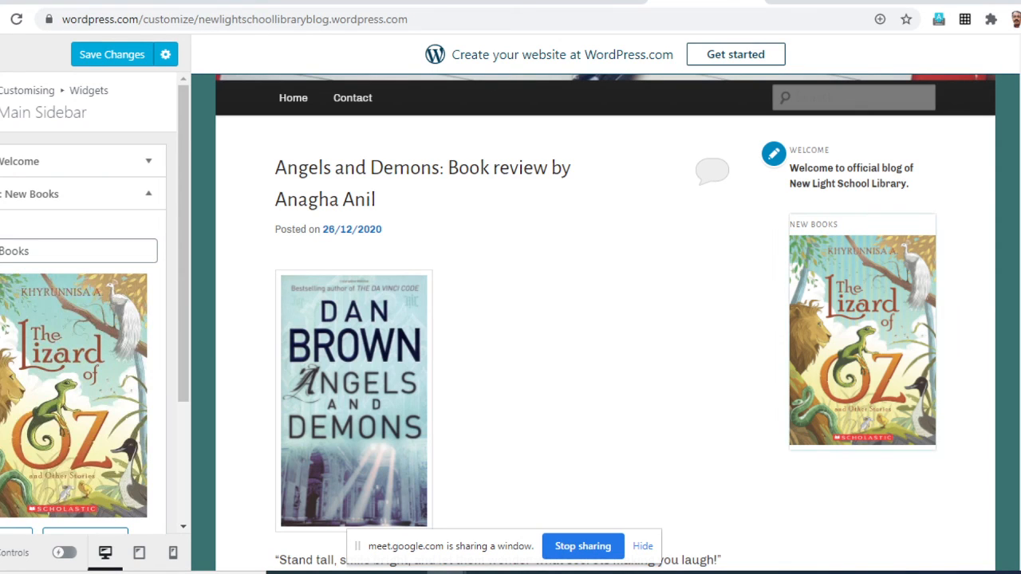
pyautogui.scroll(-2, 84, 303)
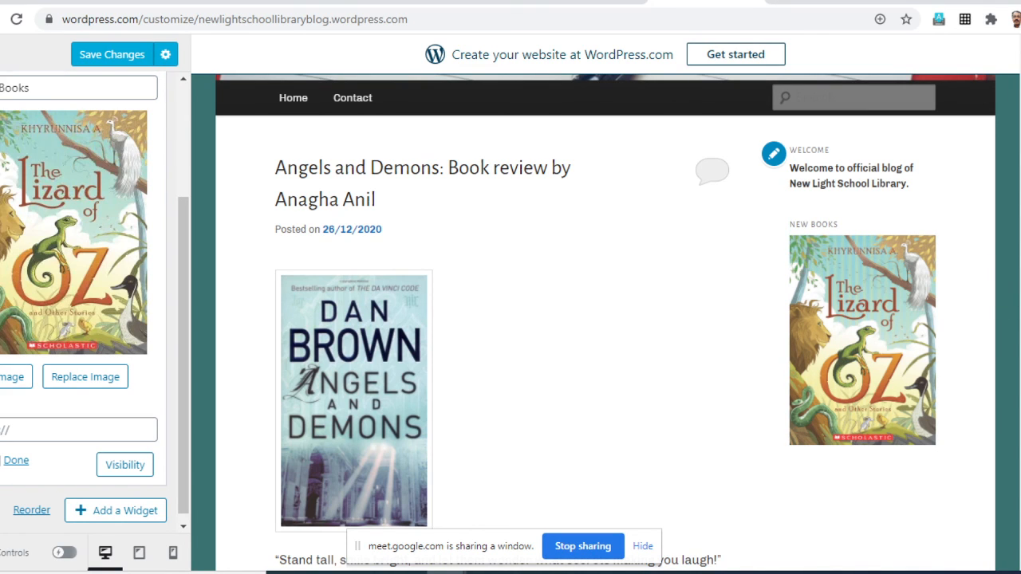
pyautogui.click(16, 460)
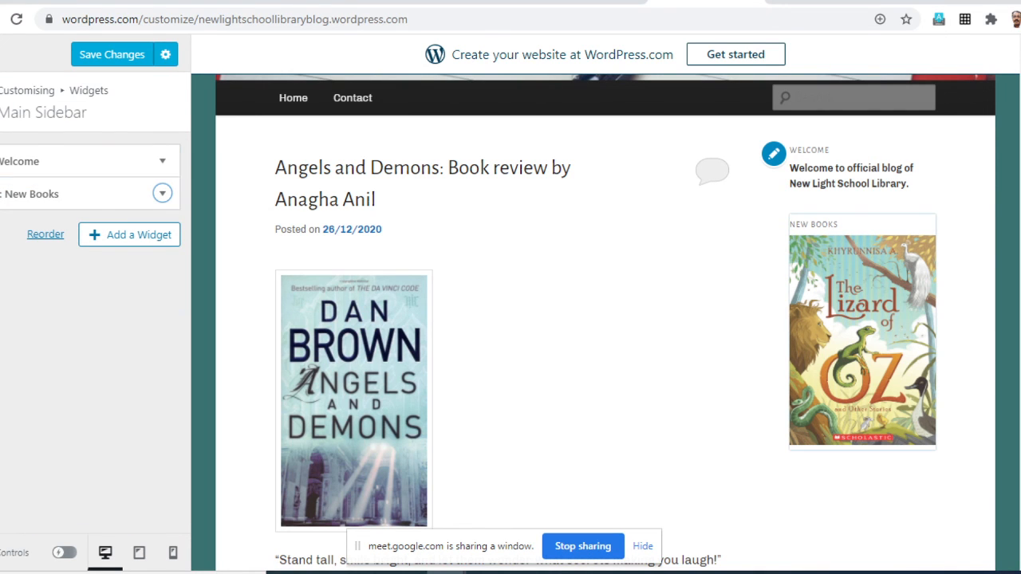
# - Add a Categories widget to the Main Sidebar and title it "Categories"
pyautogui.click(129, 234)
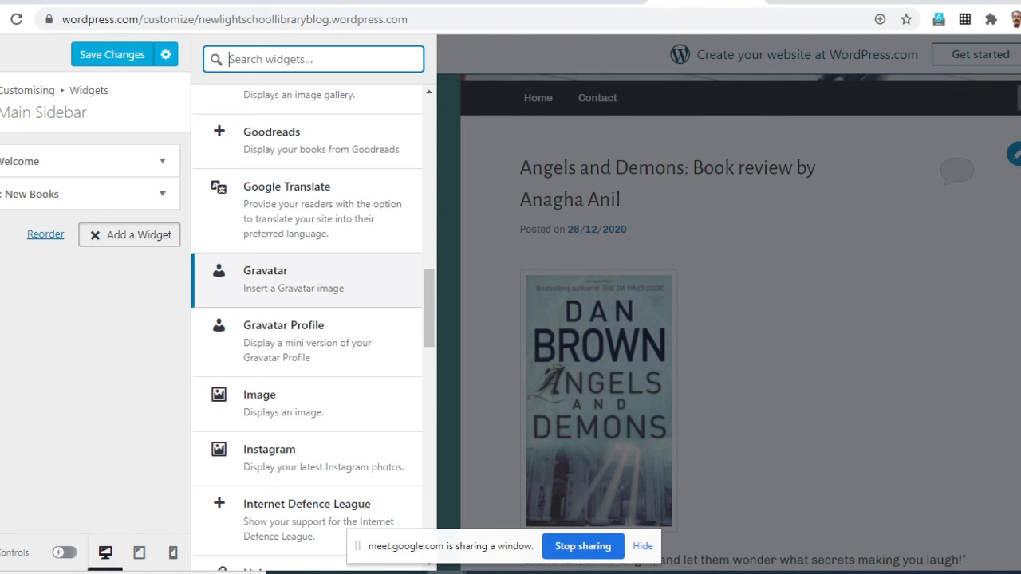
pyautogui.scroll(3, 307, 291)
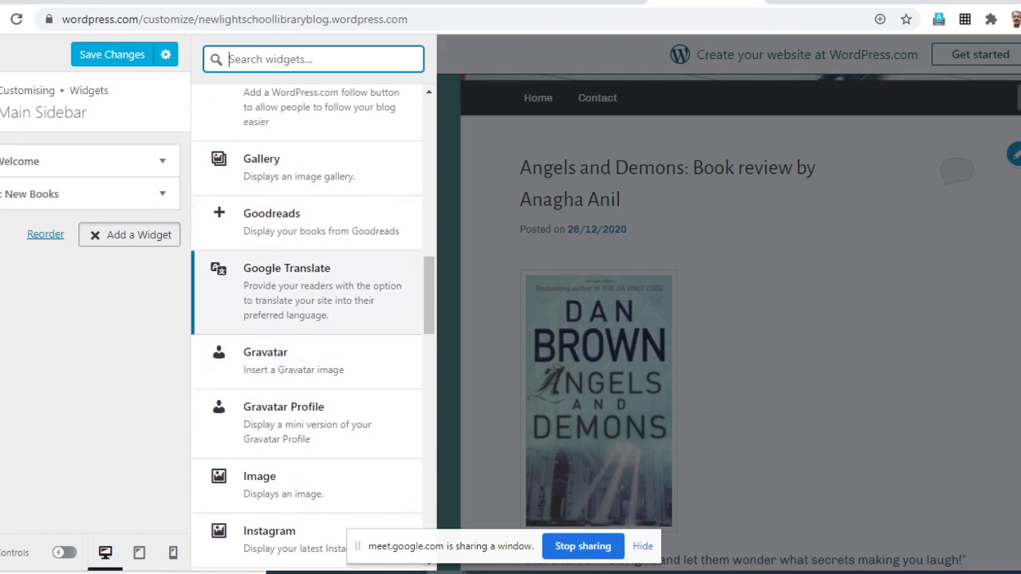
pyautogui.scroll(6, 307, 383)
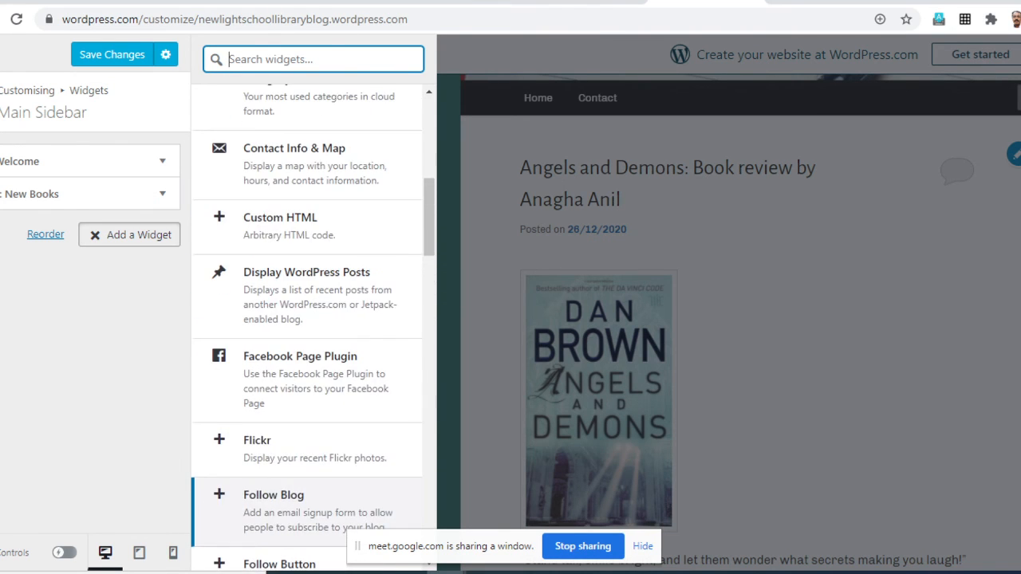
pyautogui.scroll(3, 307, 383)
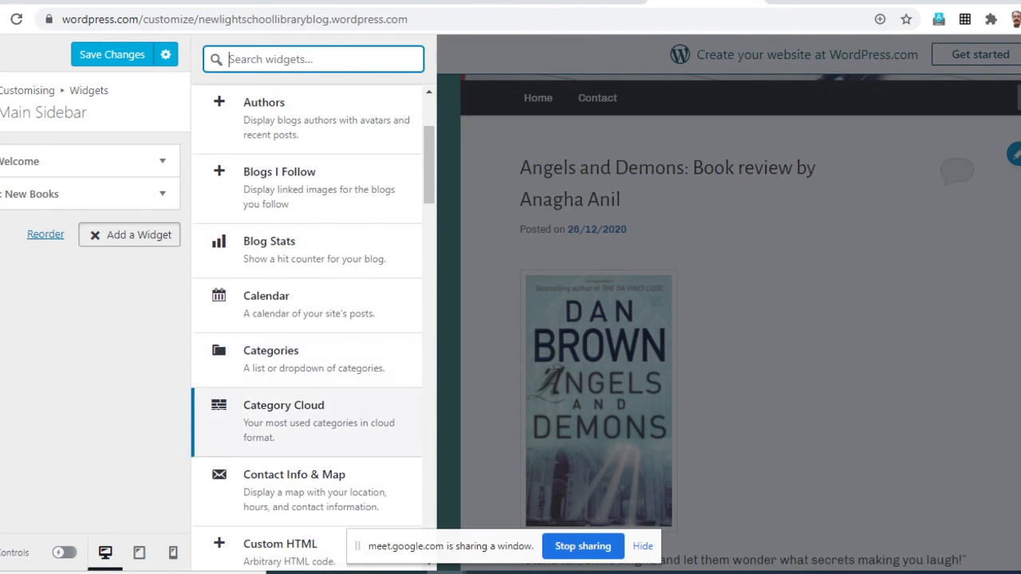
pyautogui.scroll(2, 307, 383)
pyautogui.scroll(-3, 307, 287)
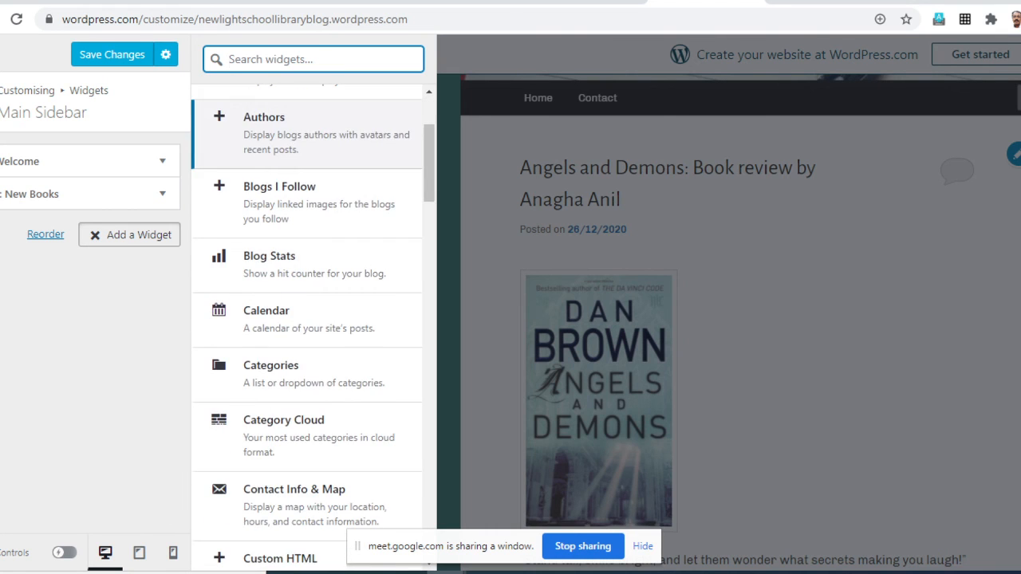
pyautogui.scroll(-2, 307, 239)
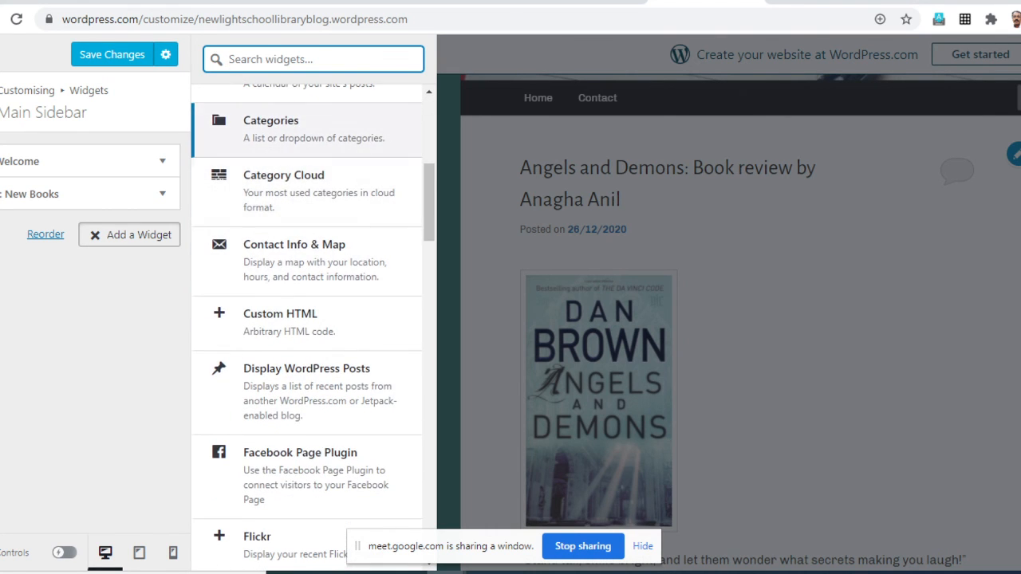
pyautogui.click(307, 127)
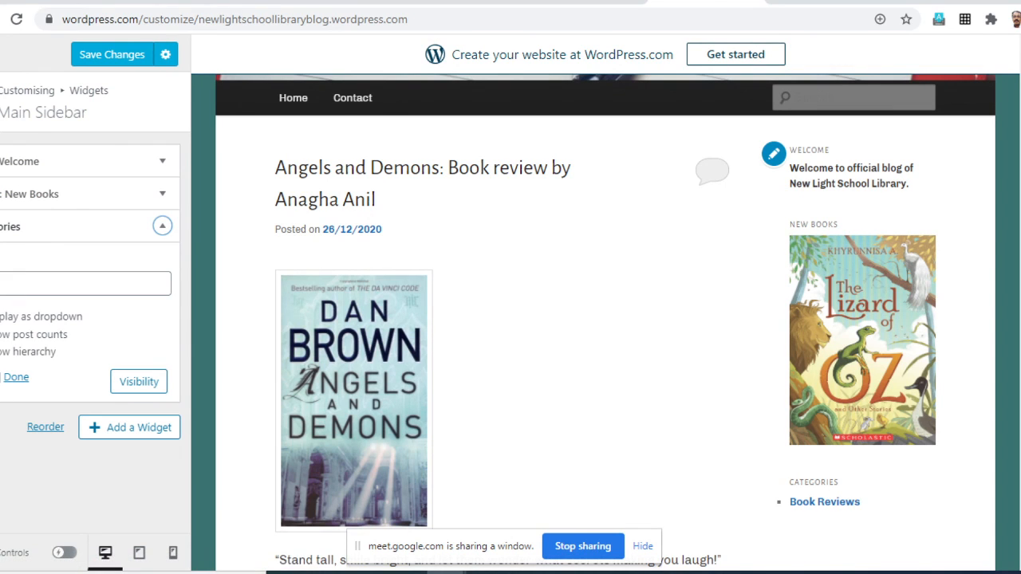
pyautogui.click(84, 284)
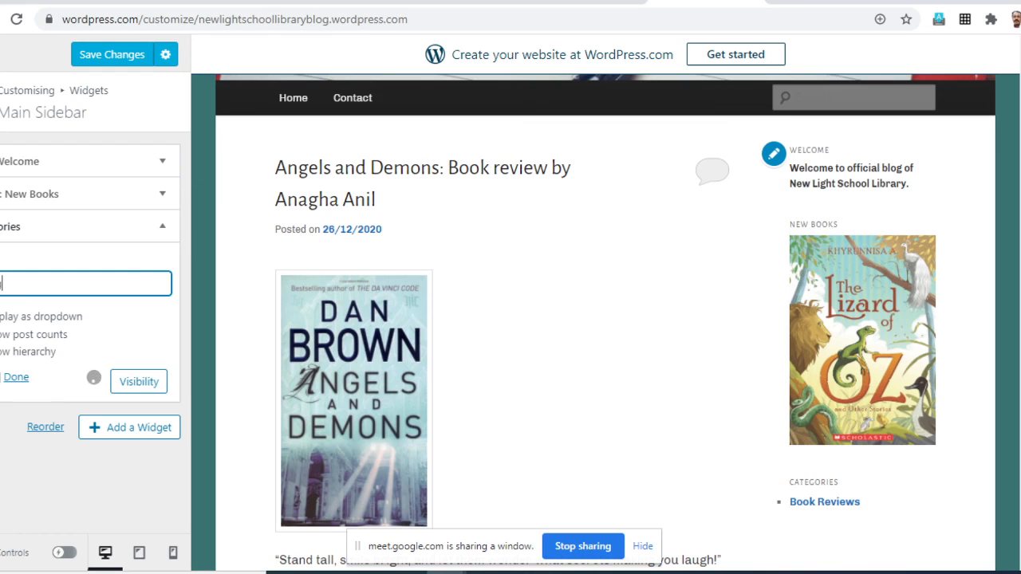
pyautogui.write('Categories')
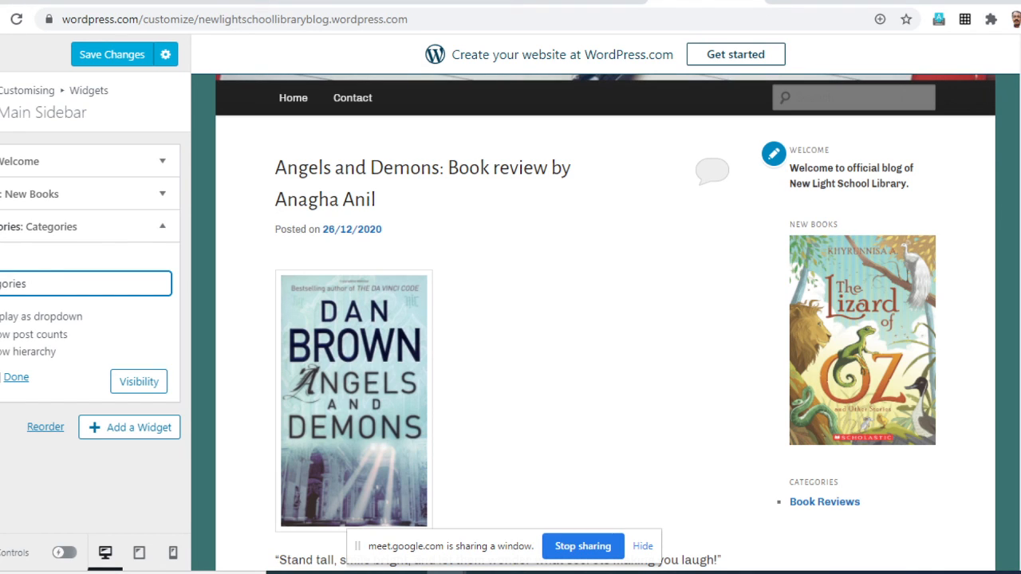
# - Try the dropdown display for the Categories widget, restore the list display and finish editing the widget
pyautogui.click(2, 317)
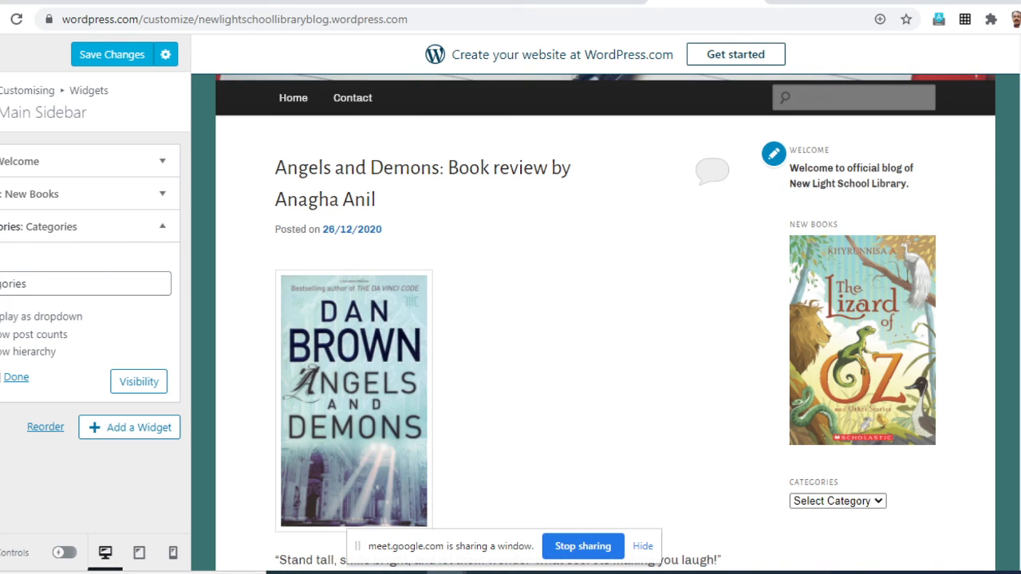
pyautogui.click(3, 317)
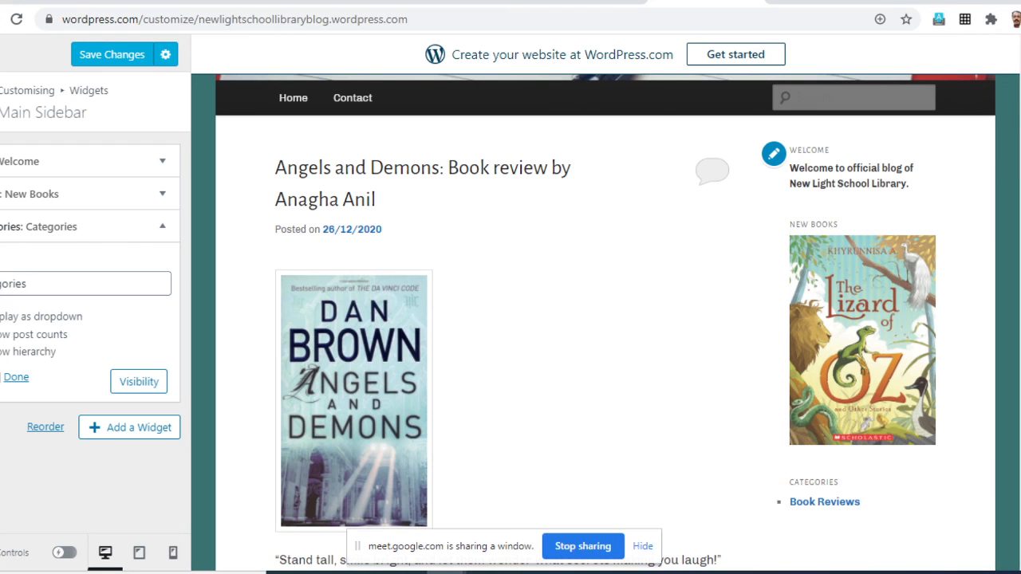
pyautogui.click(16, 377)
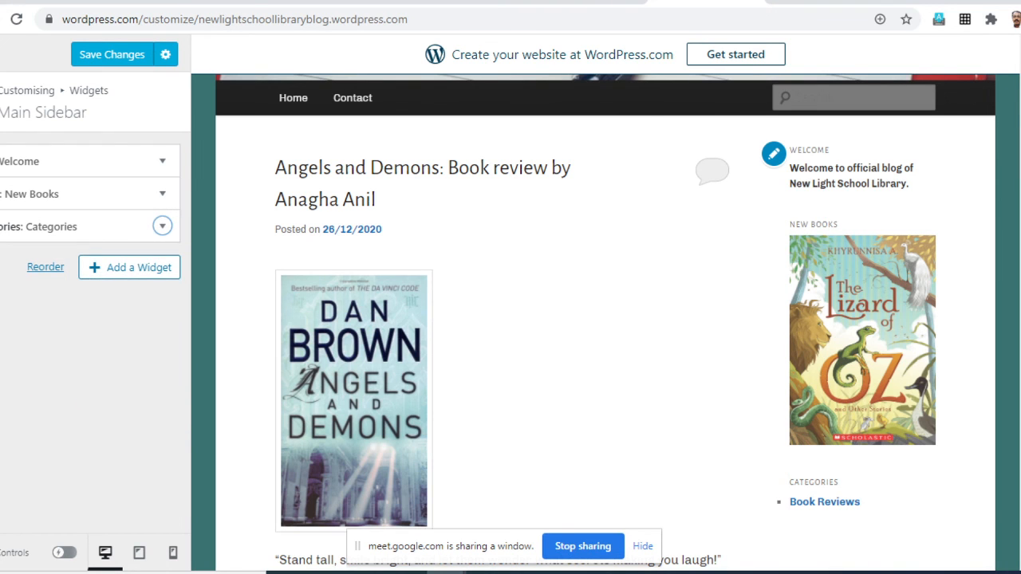
pyautogui.scroll(-3, 825, 259)
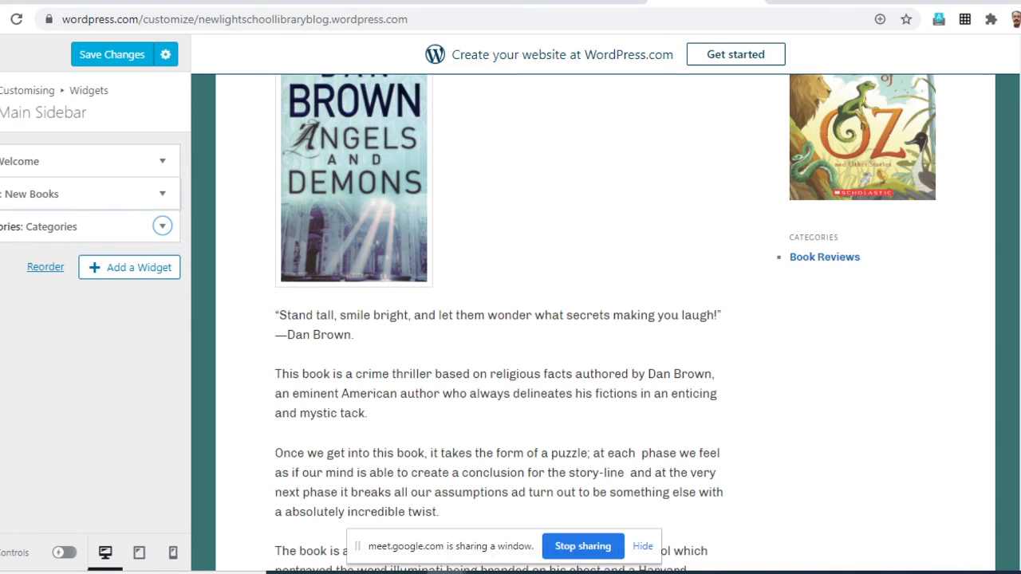
pyautogui.scroll(6, 606, 323)
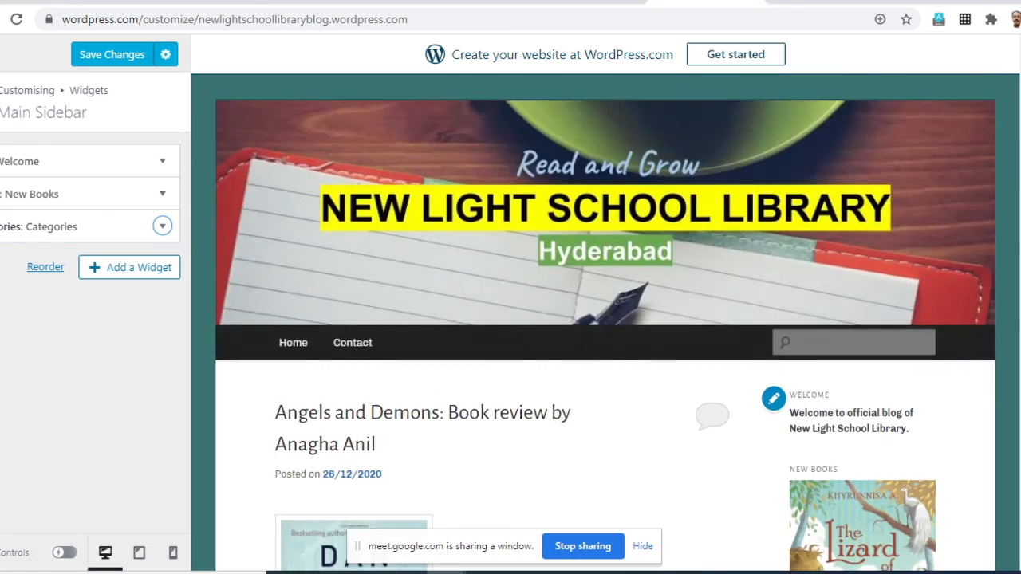
# - Save the Main Sidebar widget changes and review the New Books and Categories widgets in the site preview
pyautogui.scroll(-4, 605, 323)
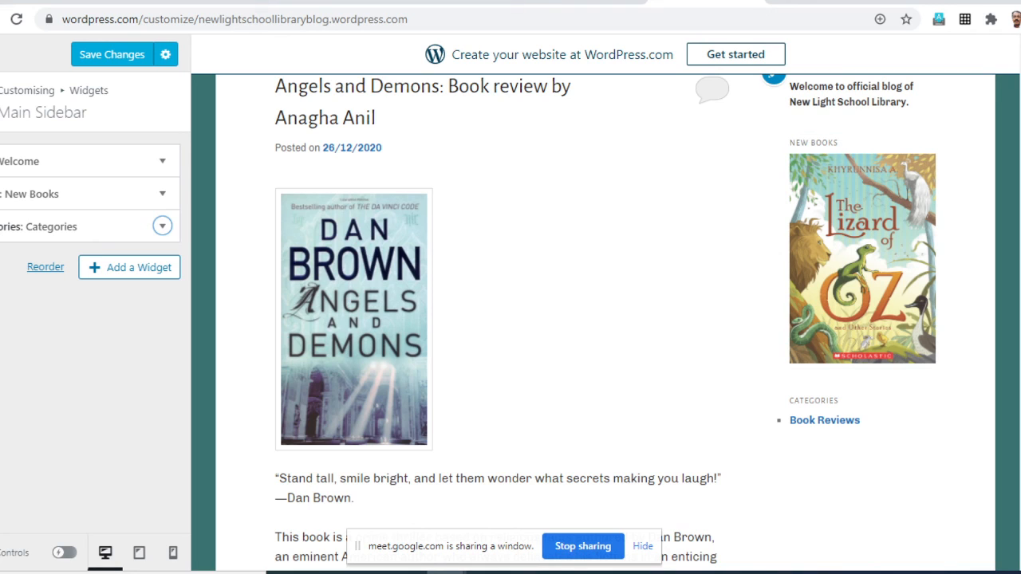
pyautogui.click(2, 102)
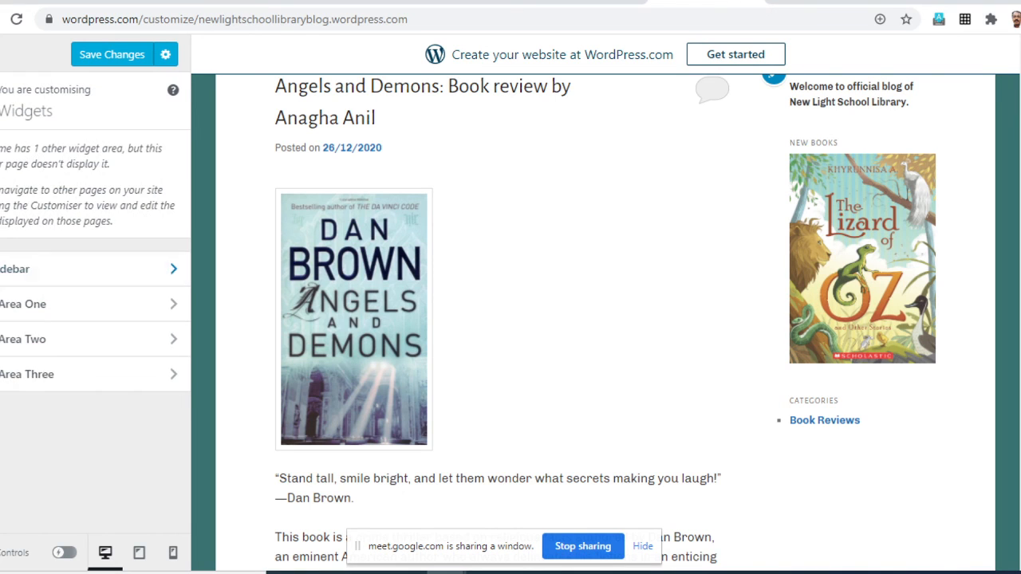
pyautogui.click(111, 54)
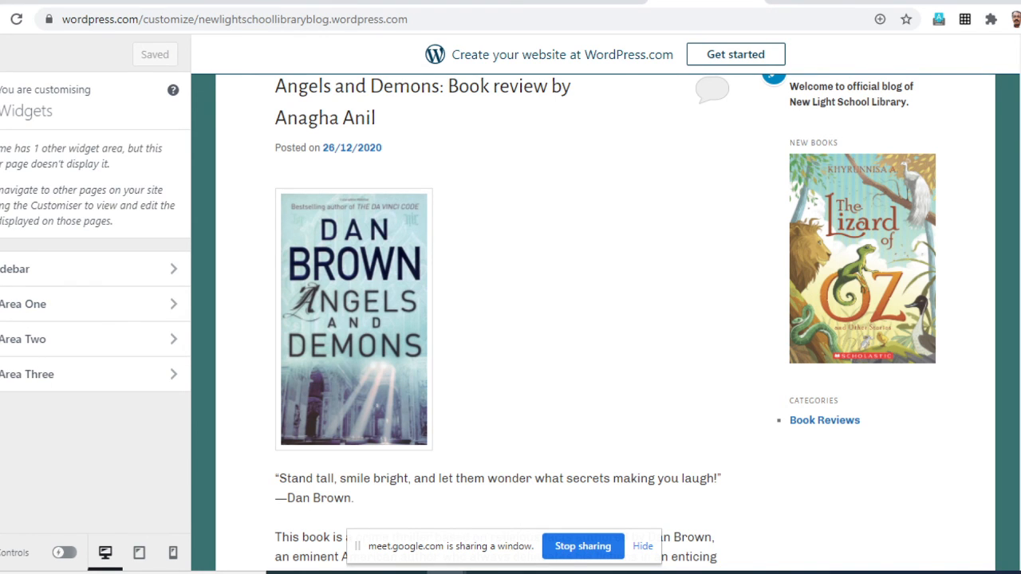
pyautogui.scroll(-3, 594, 319)
pyautogui.scroll(3, 593, 319)
pyautogui.scroll(2, 605, 319)
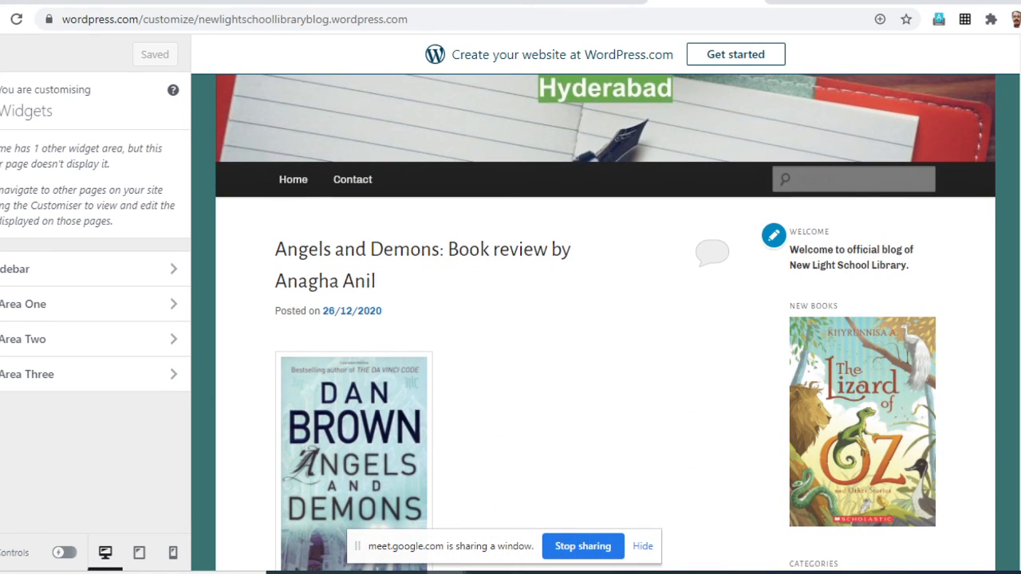
pyautogui.scroll(-1, 605, 319)
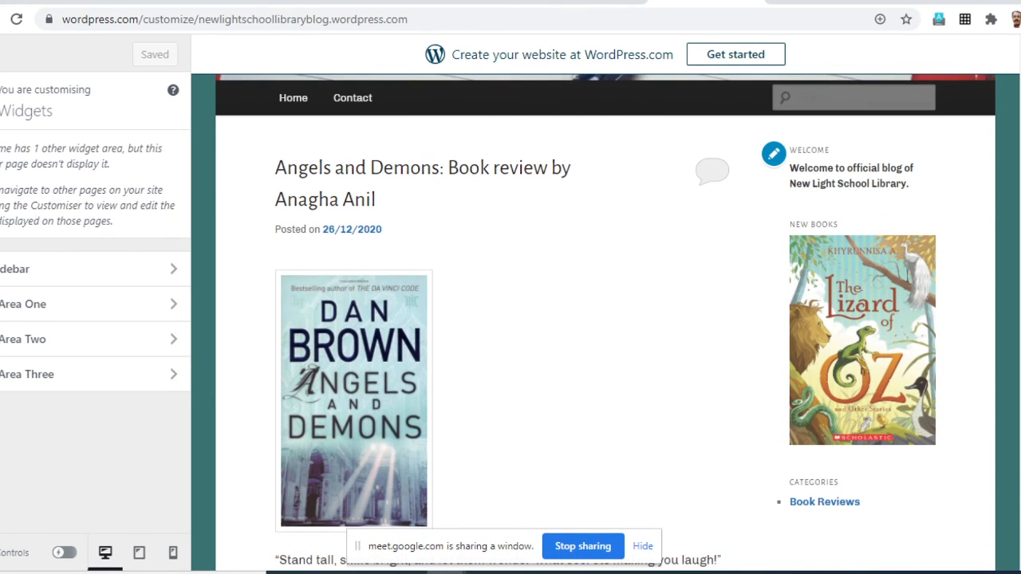
pyautogui.scroll(-2, 605, 319)
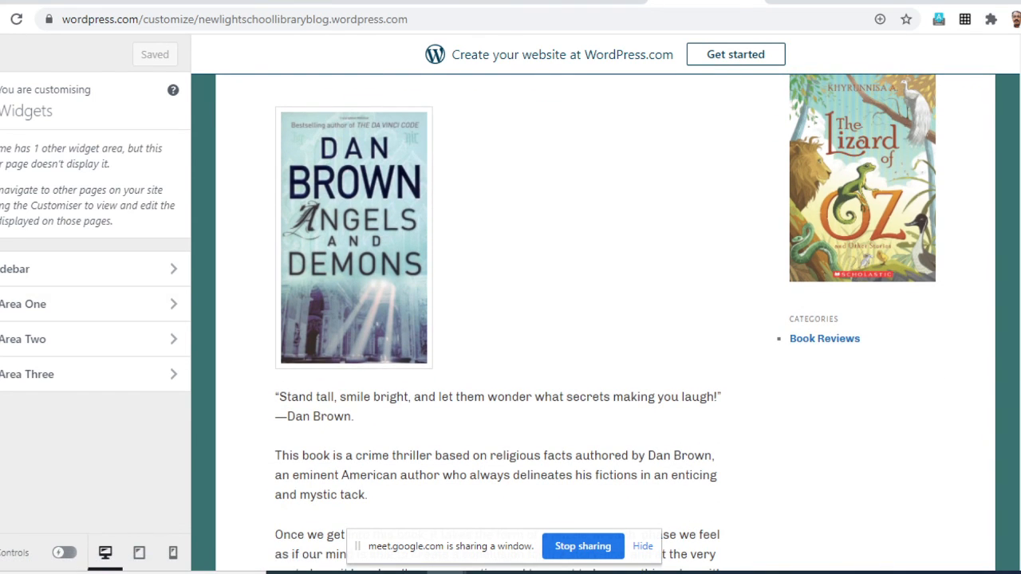
# - Add a Blog Stats widget to the Main Sidebar with its default settings and finish editing it
pyautogui.click(1, 101)
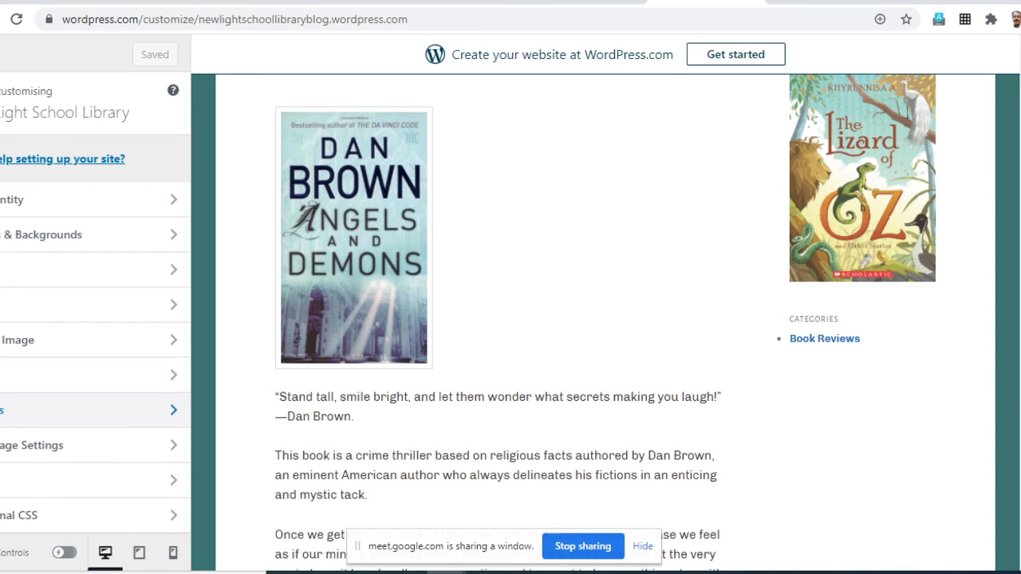
pyautogui.click(1, 410)
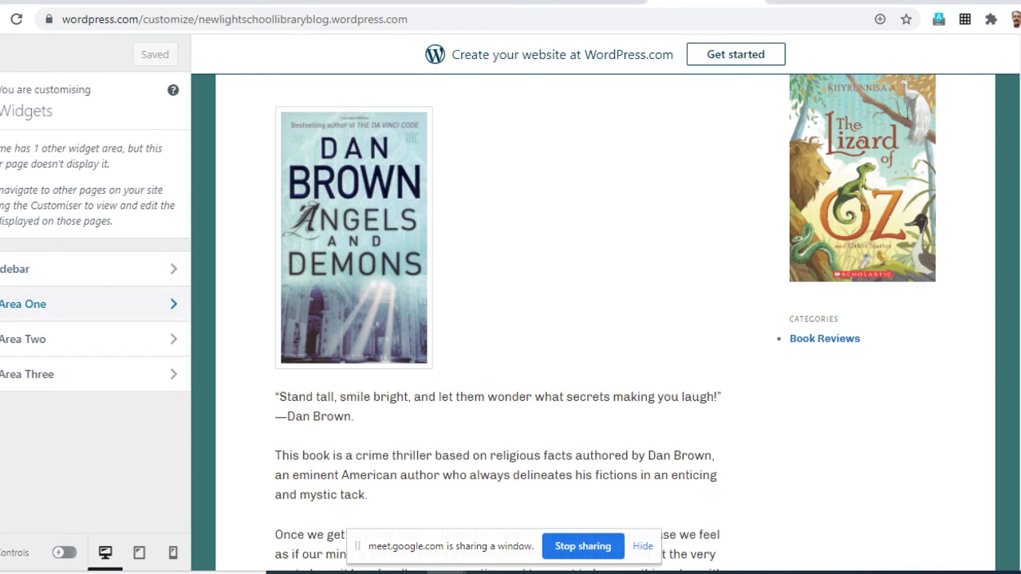
pyautogui.click(2, 269)
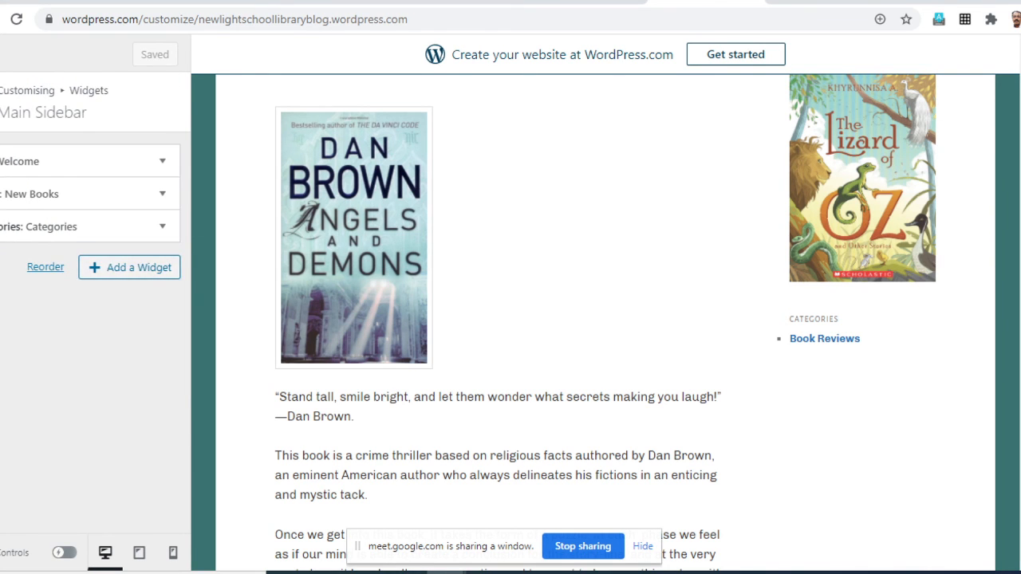
pyautogui.click(129, 267)
pyautogui.scroll(5, 307, 251)
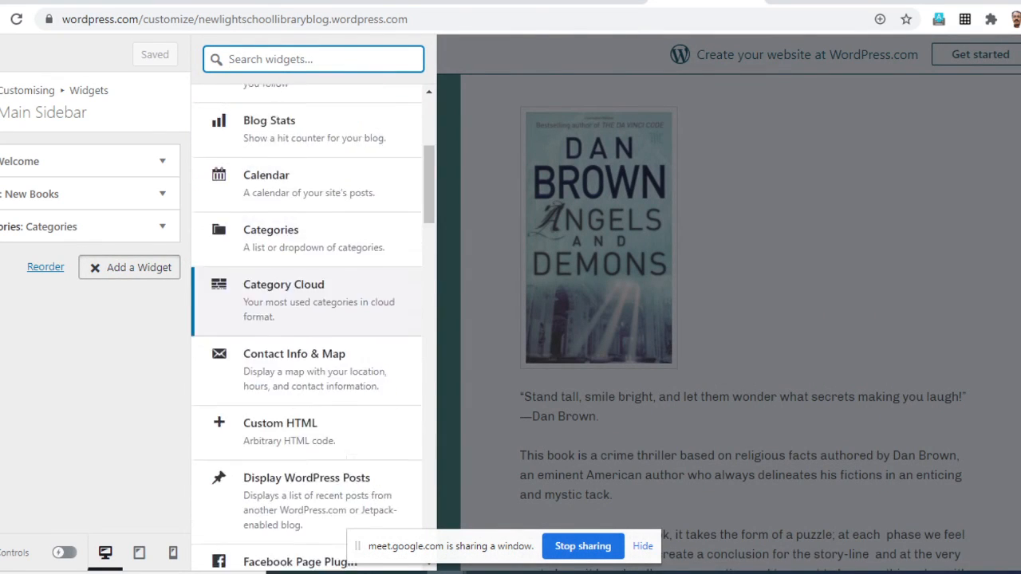
pyautogui.scroll(-3, 307, 237)
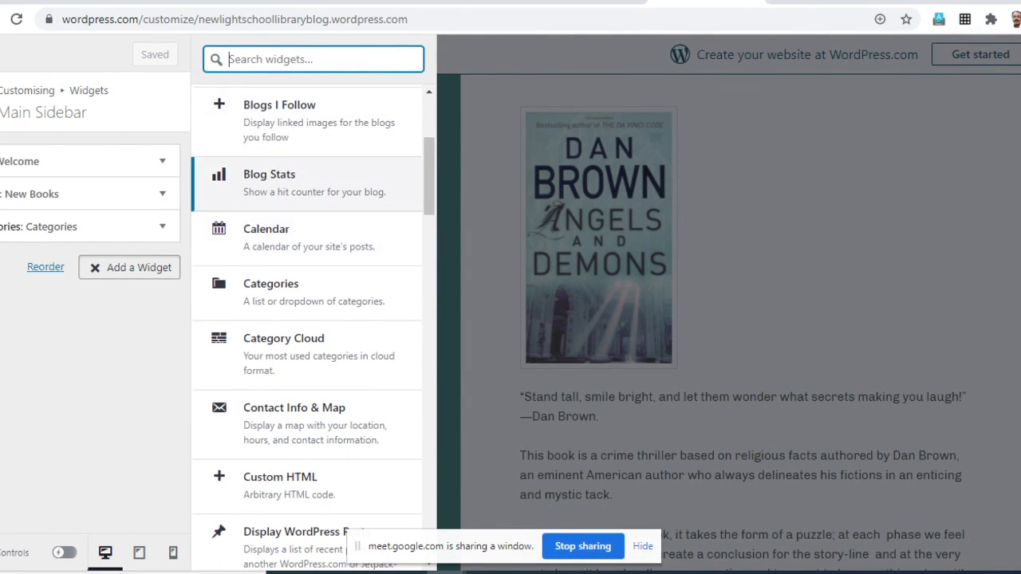
pyautogui.click(307, 183)
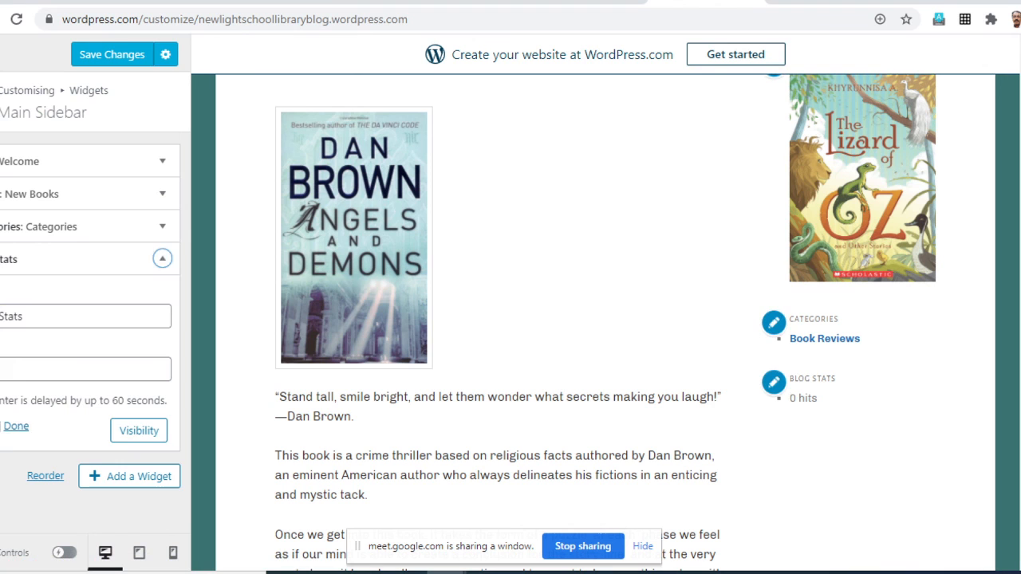
pyautogui.click(16, 426)
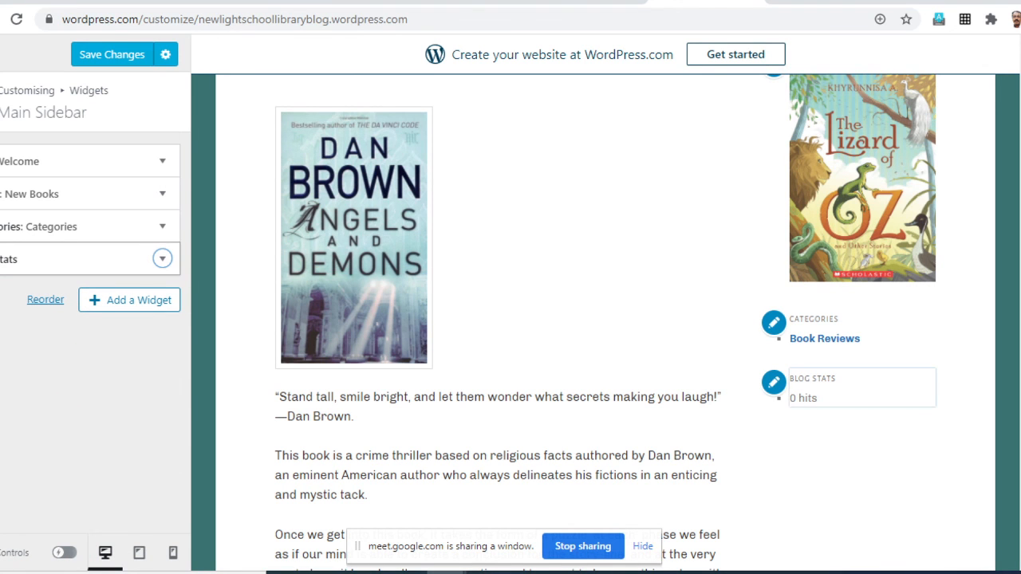
# - Add a Follow Blog widget to the Main Sidebar, keep its default texts and finish editing it
pyautogui.click(130, 299)
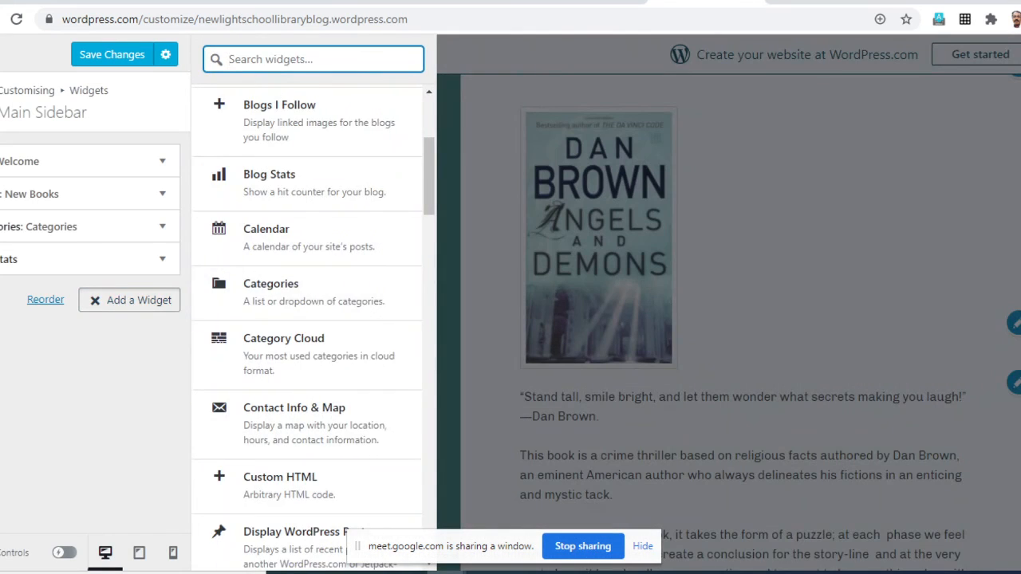
pyautogui.scroll(-3, 311, 319)
pyautogui.scroll(-5, 311, 319)
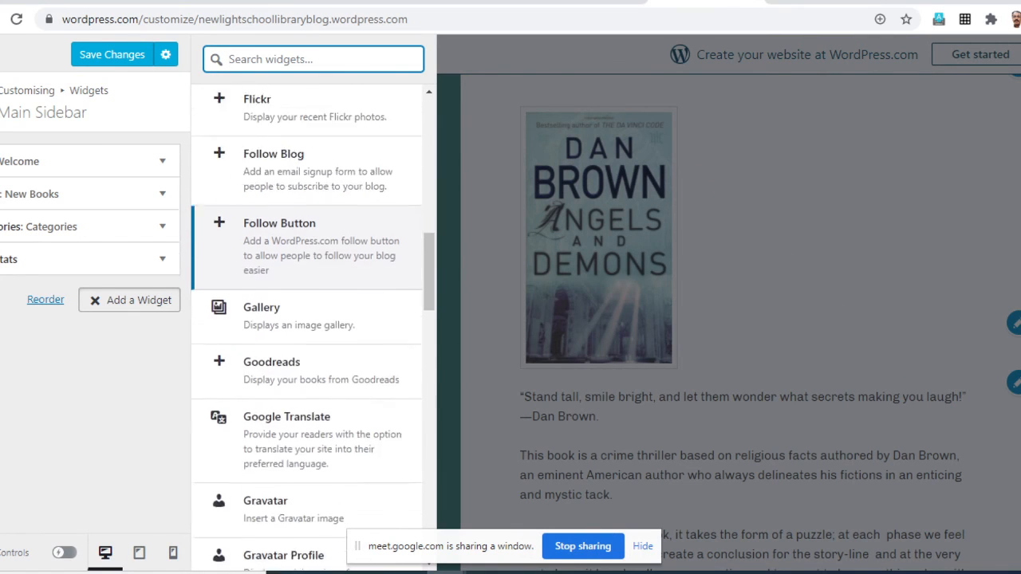
pyautogui.click(311, 119)
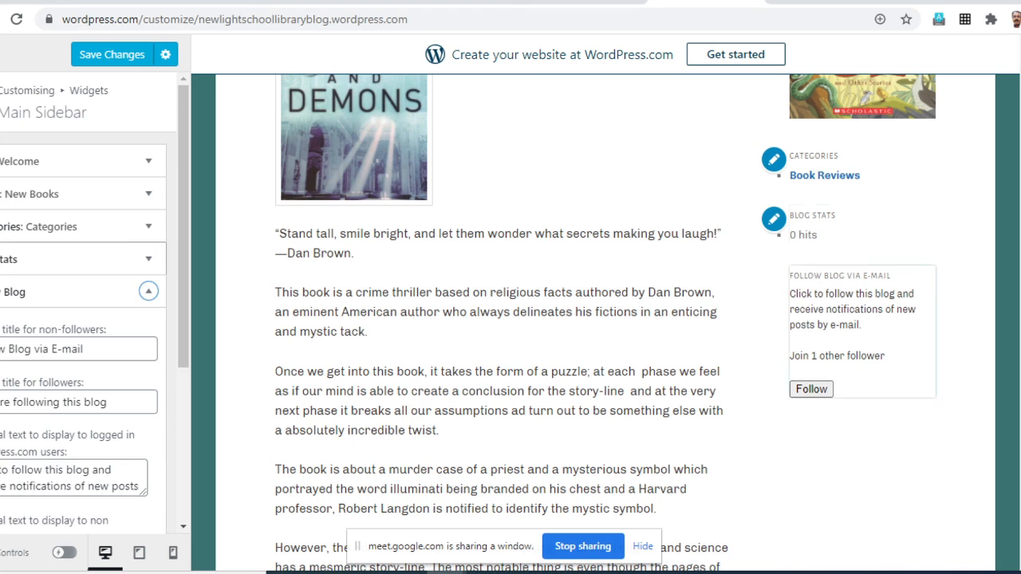
pyautogui.scroll(-2, 88, 304)
pyautogui.scroll(-1, 88, 303)
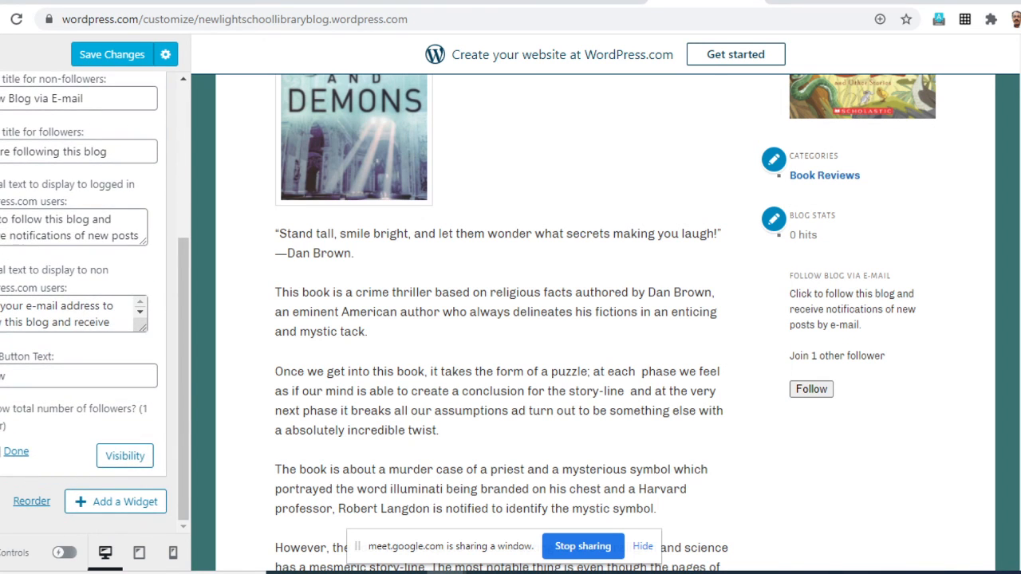
pyautogui.click(16, 452)
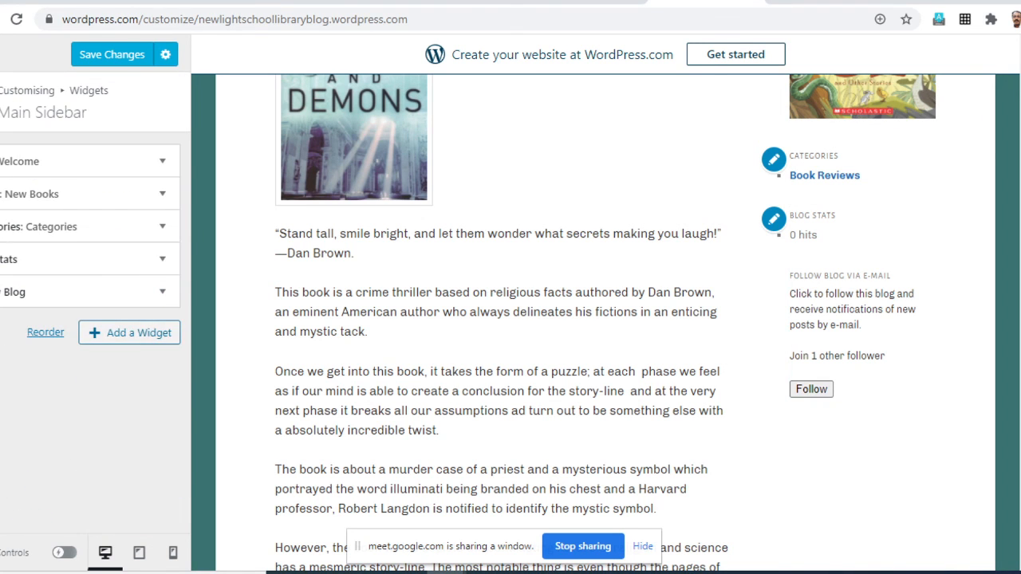
# - Add a Recent Posts widget to the Main Sidebar with its default settings and finish editing it
pyautogui.click(129, 332)
pyautogui.scroll(-7, 311, 319)
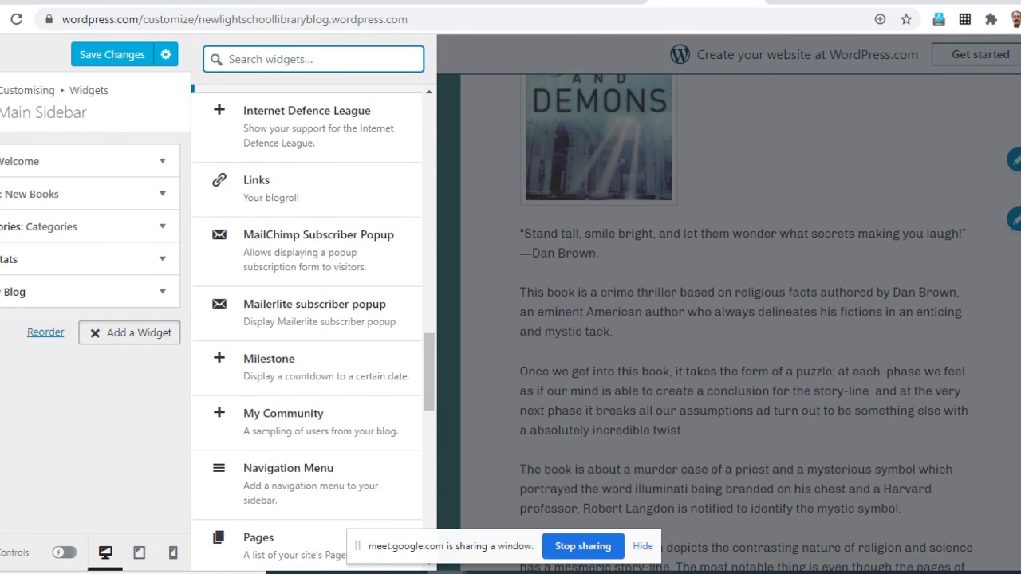
pyautogui.scroll(-4, 311, 319)
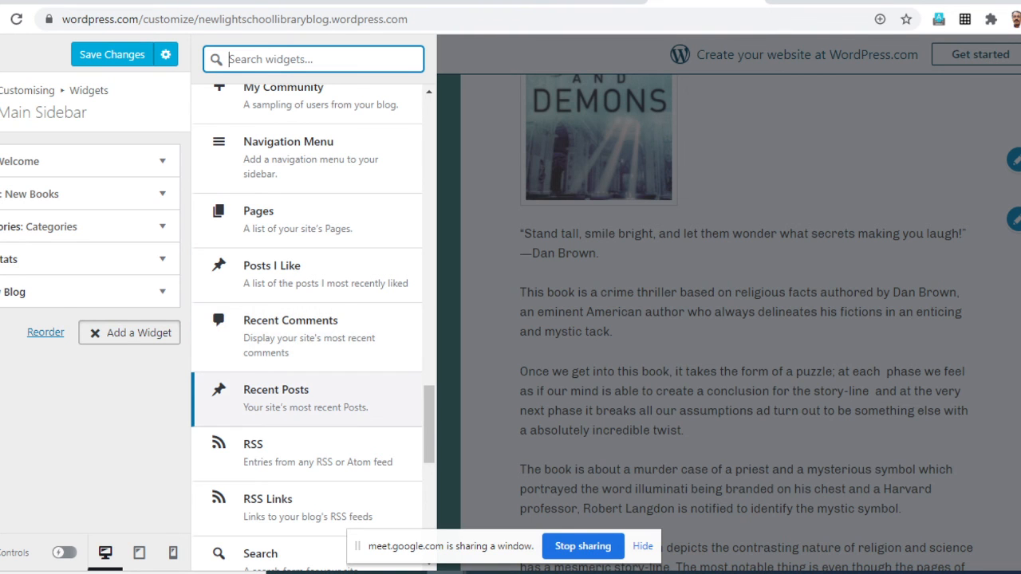
pyautogui.click(307, 398)
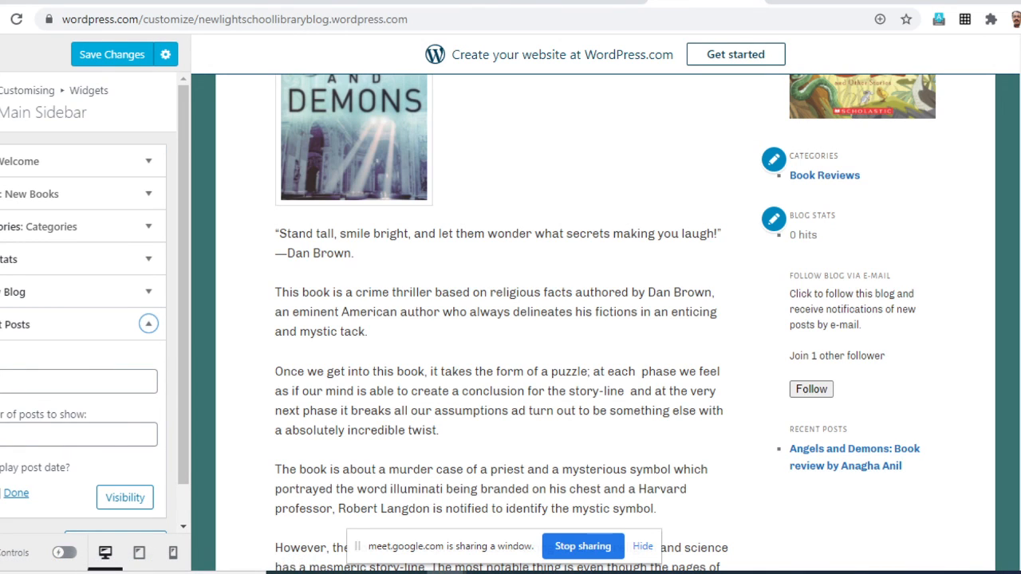
pyautogui.scroll(-1, 87, 319)
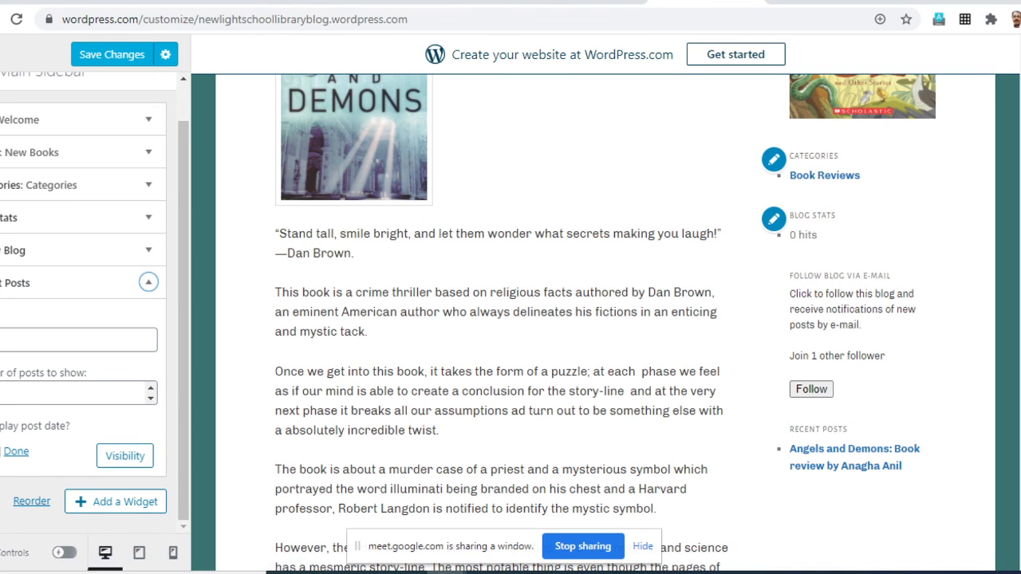
pyautogui.click(16, 451)
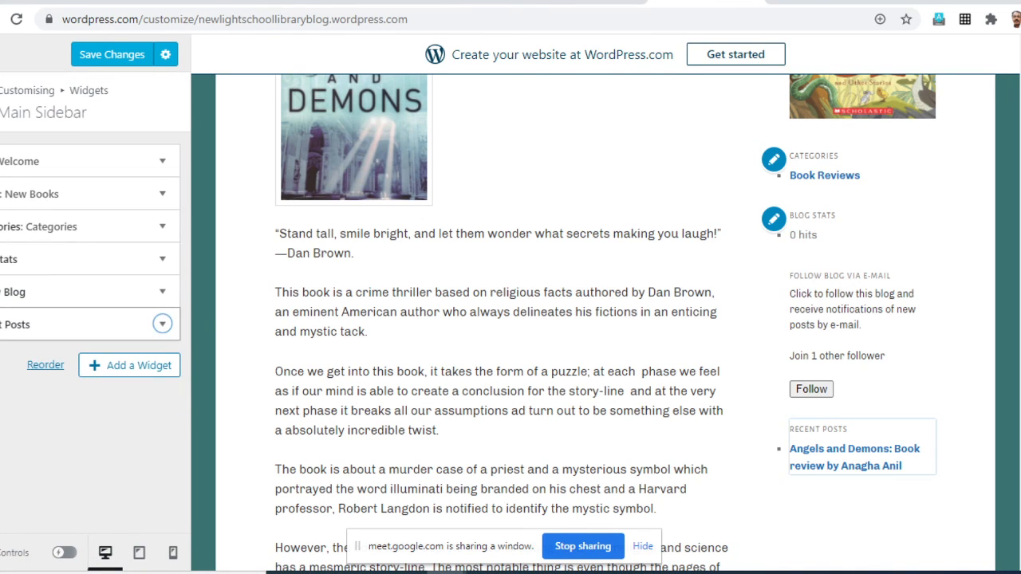
# - Reorder the sidebar widgets: Recent Posts directly below Welcome, New Books below Categories, and Follow Blog above Blog Stats
pyautogui.scroll(2, 593, 322)
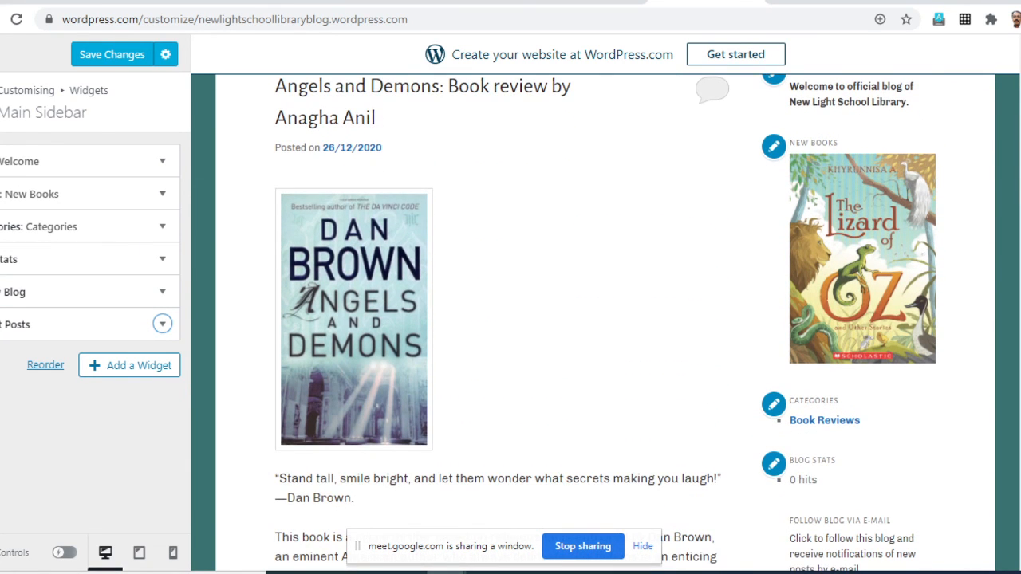
pyautogui.scroll(1, 594, 322)
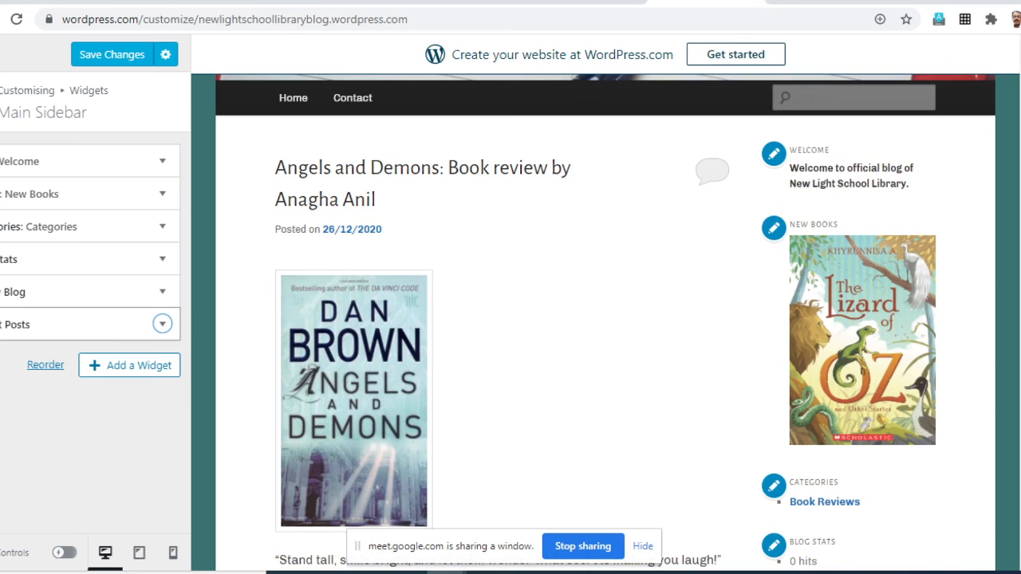
pyautogui.moveTo(96, 324); pyautogui.dragTo(96, 194)
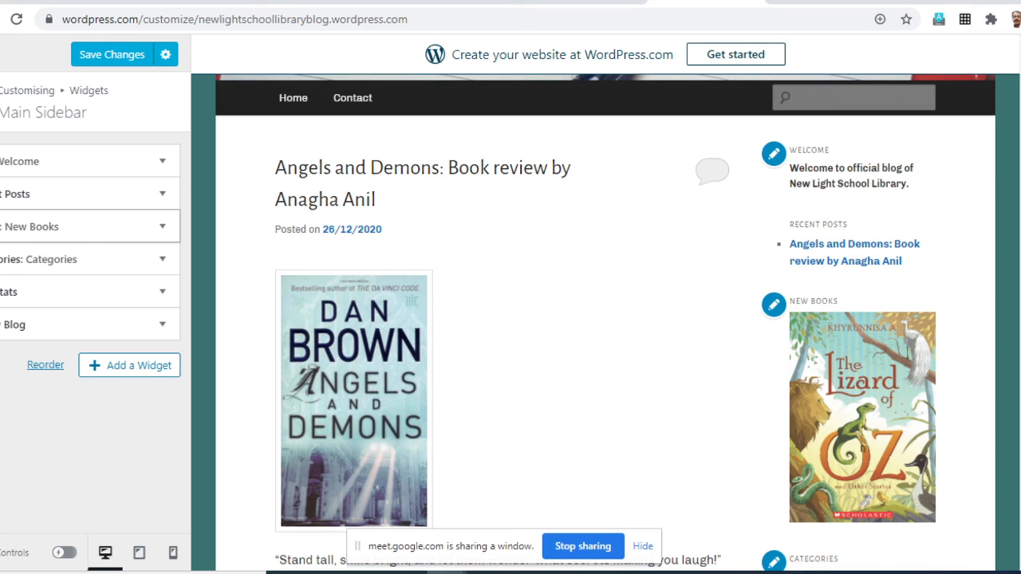
pyautogui.moveTo(96, 226); pyautogui.dragTo(96, 258)
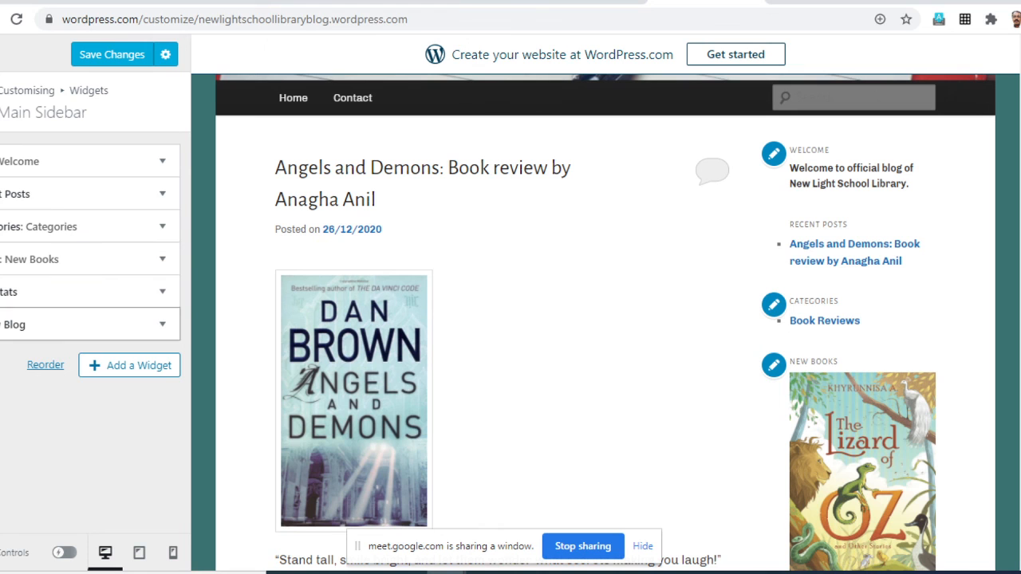
pyautogui.moveTo(88, 324); pyautogui.dragTo(88, 292)
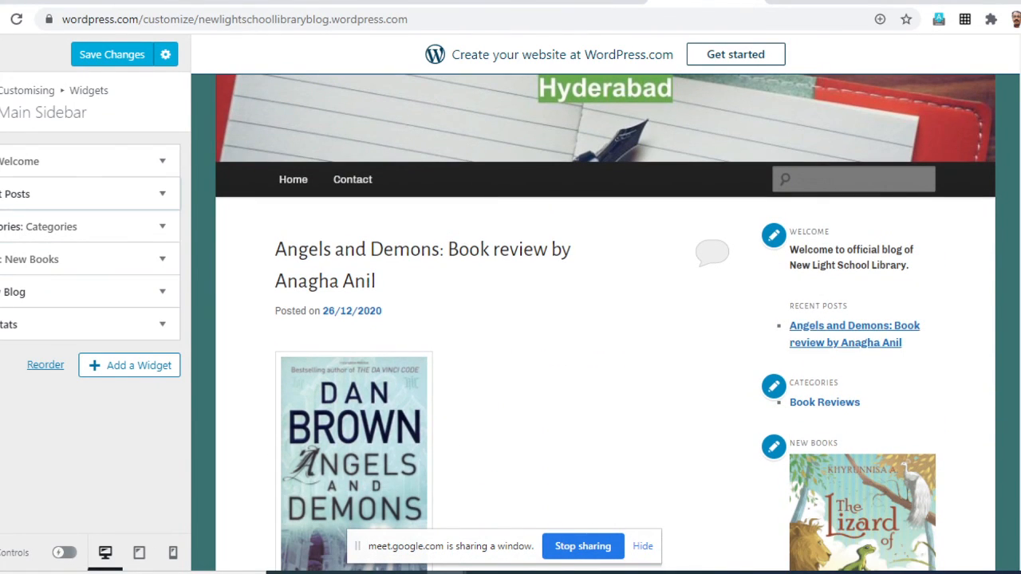
# - Check the site preview down to the footer and save the new widgets and their order
pyautogui.scroll(-10, 606, 322)
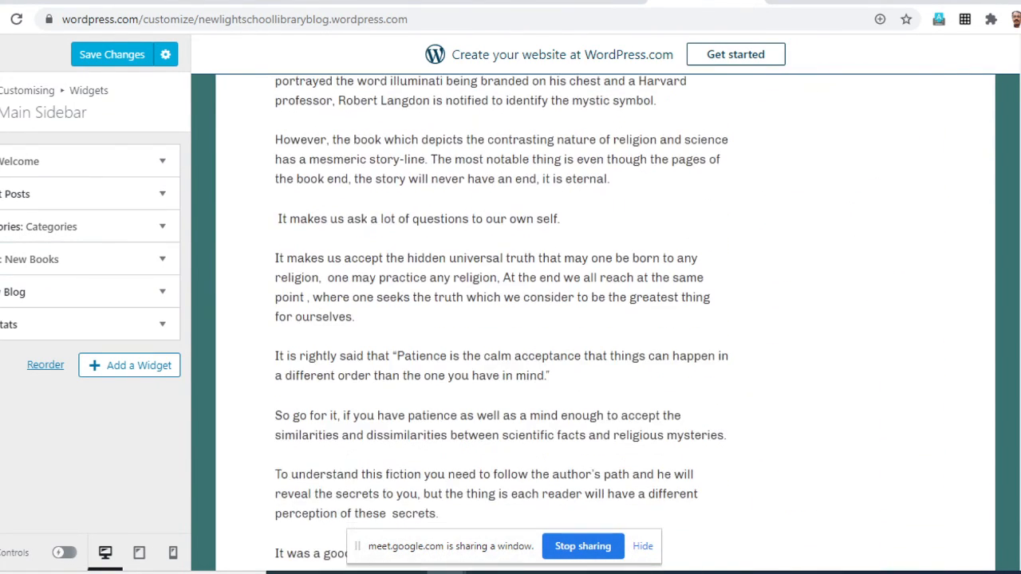
pyautogui.scroll(-3, 606, 323)
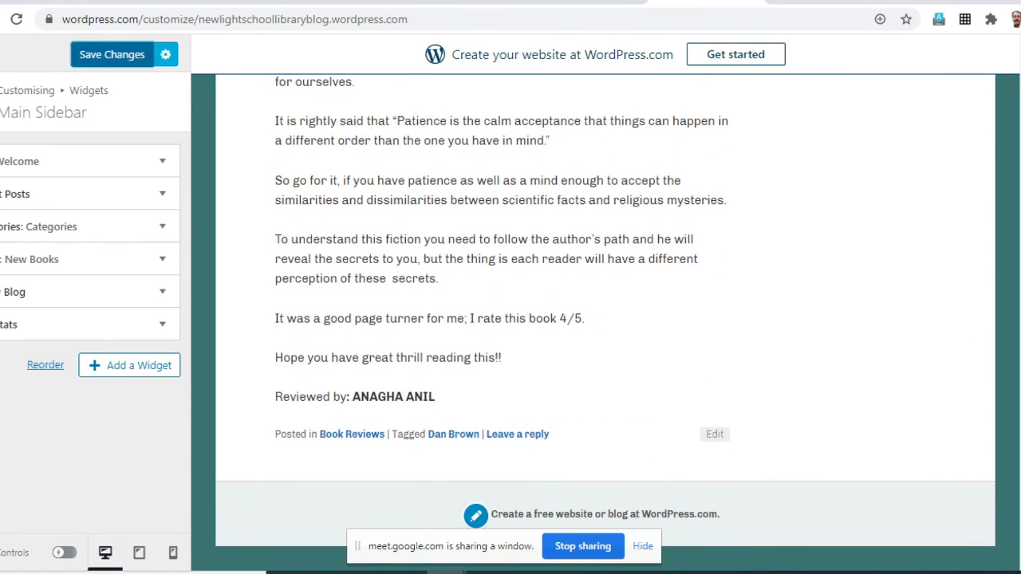
pyautogui.click(112, 55)
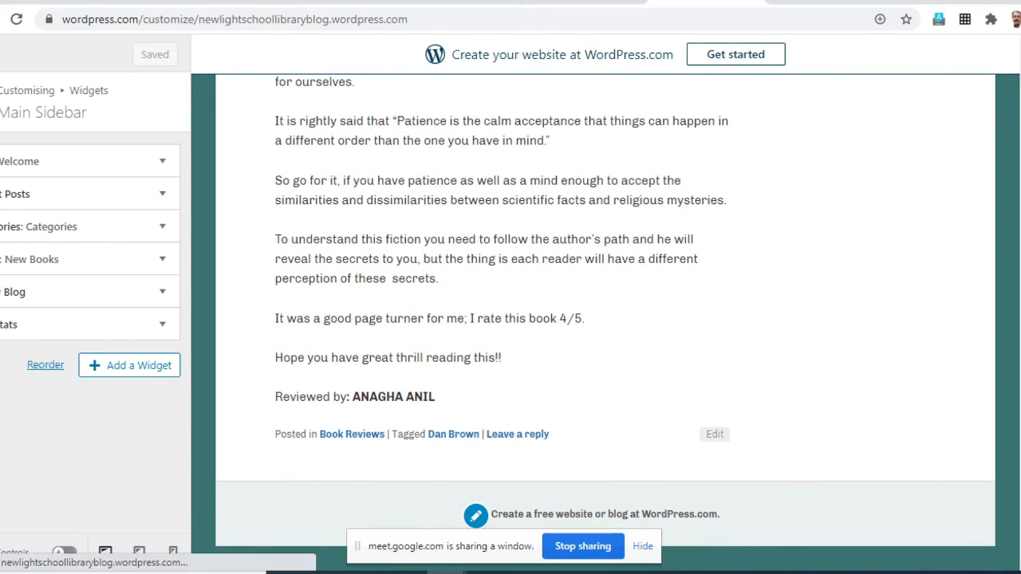
# - Leave the Main Sidebar, open the Footer Area One widget area and bring up the list of available widgets
pyautogui.click(2, 102)
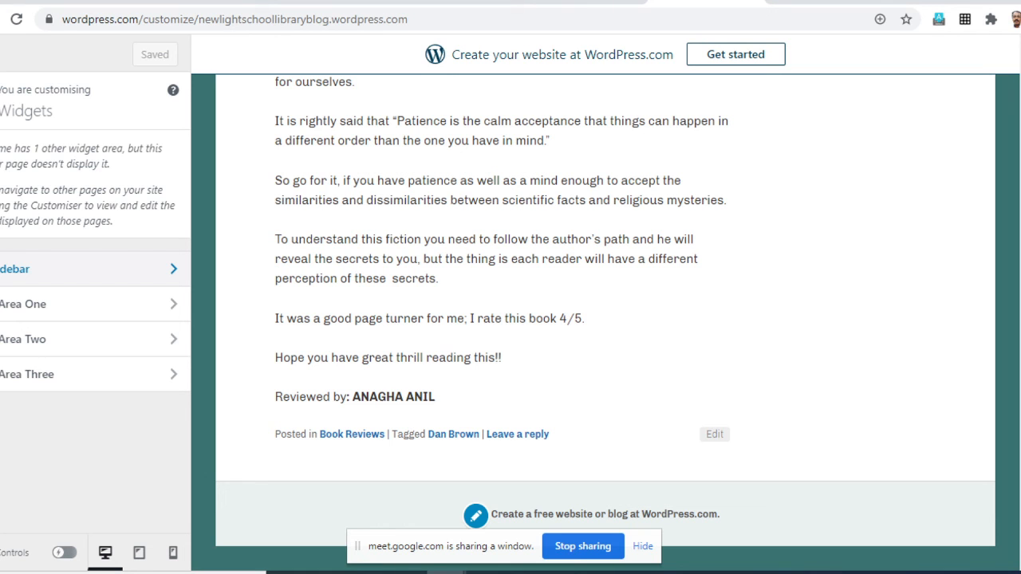
pyautogui.click(32, 304)
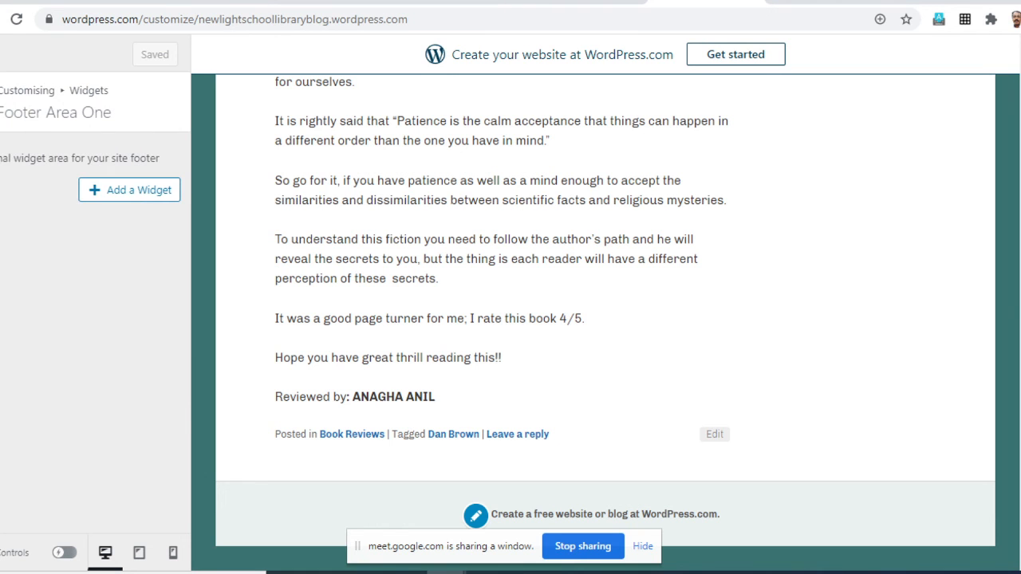
pyautogui.click(130, 190)
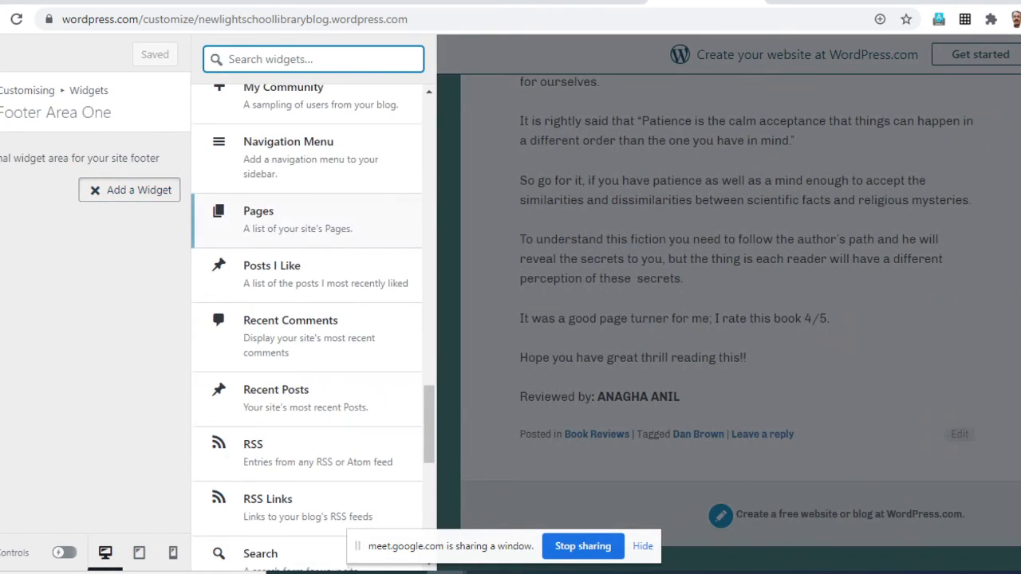
# - Look through the available widgets from Akismet Widget down to Video for one that suits the footer
pyautogui.scroll(-6, 312, 335)
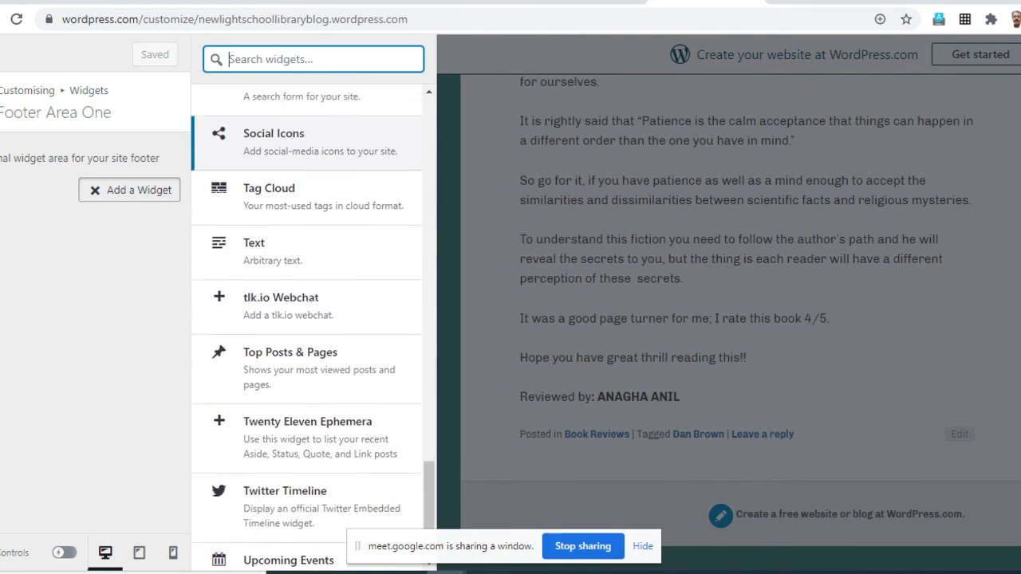
pyautogui.scroll(2, 312, 343)
pyautogui.scroll(-3, 312, 343)
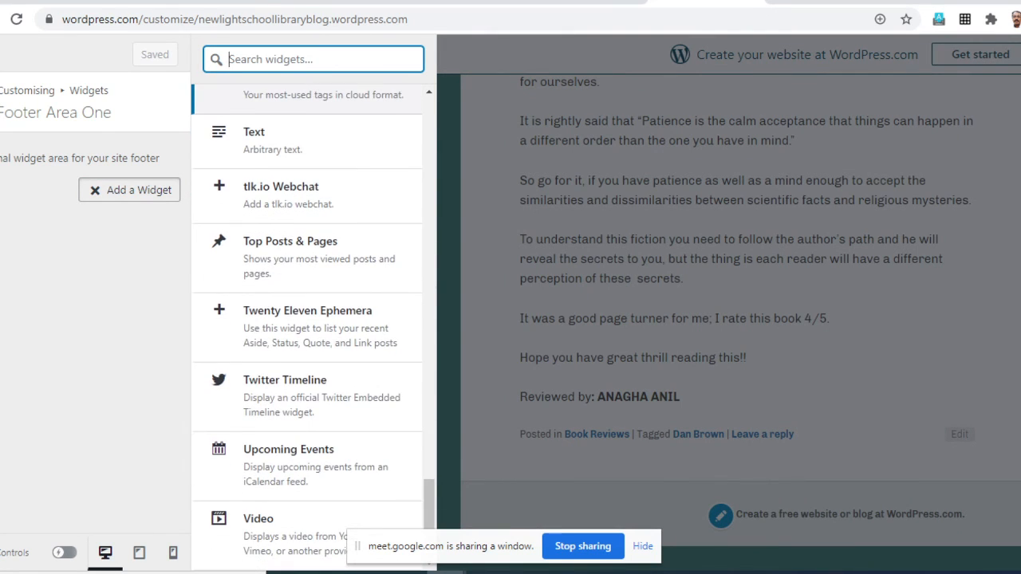
pyautogui.scroll(5, 313, 359)
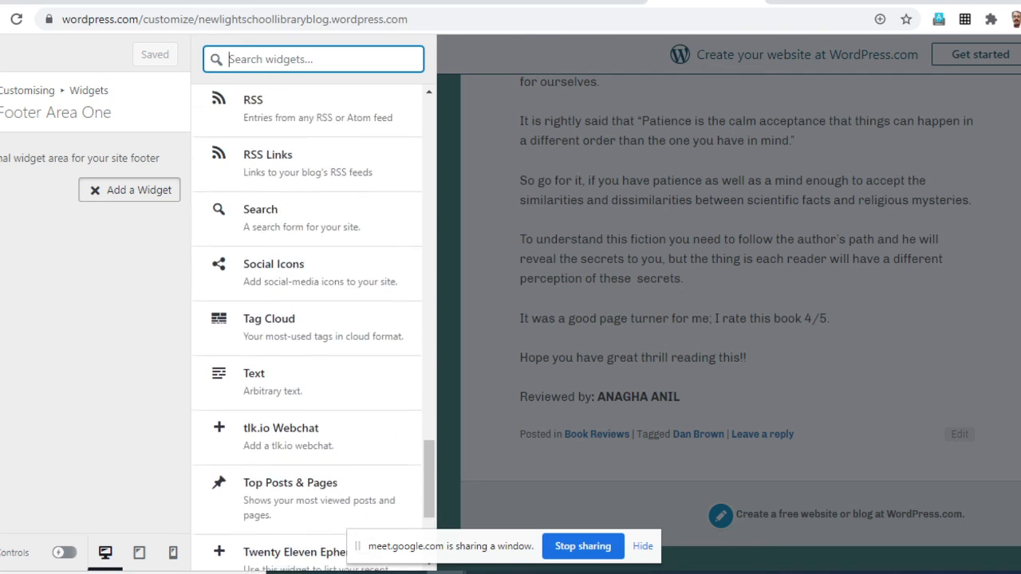
pyautogui.scroll(5, 312, 327)
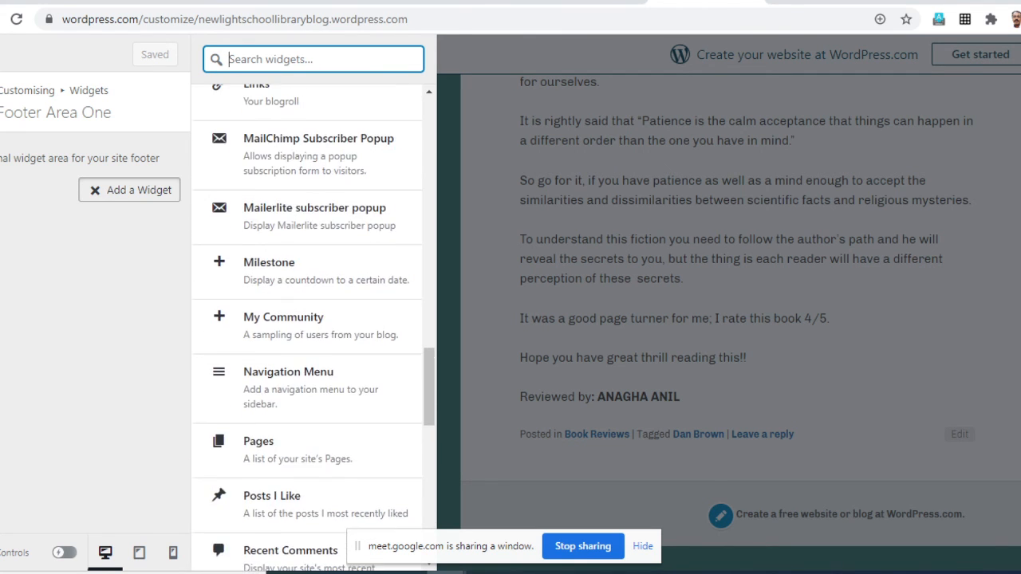
pyautogui.scroll(5, 312, 327)
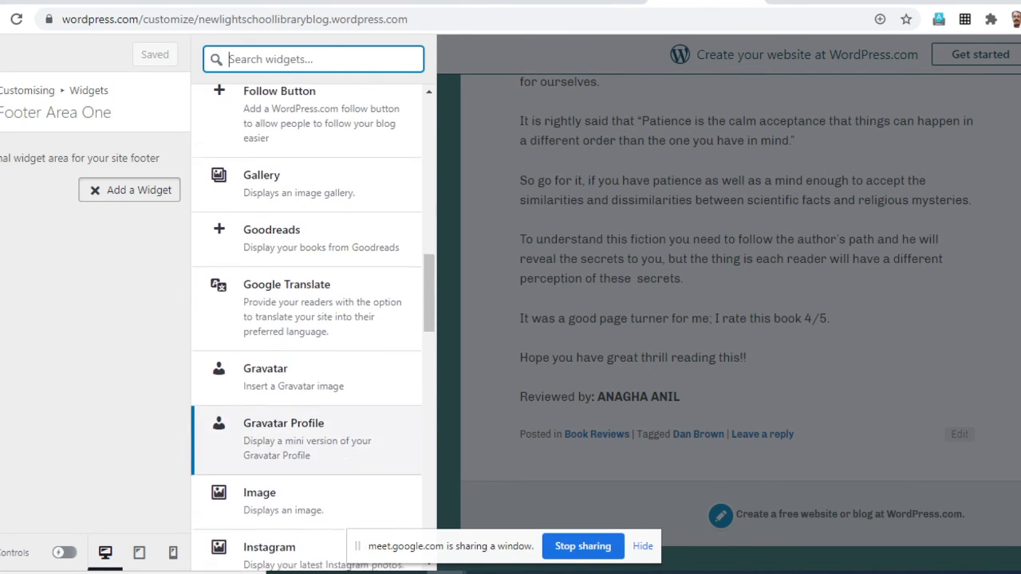
pyautogui.scroll(5, 312, 327)
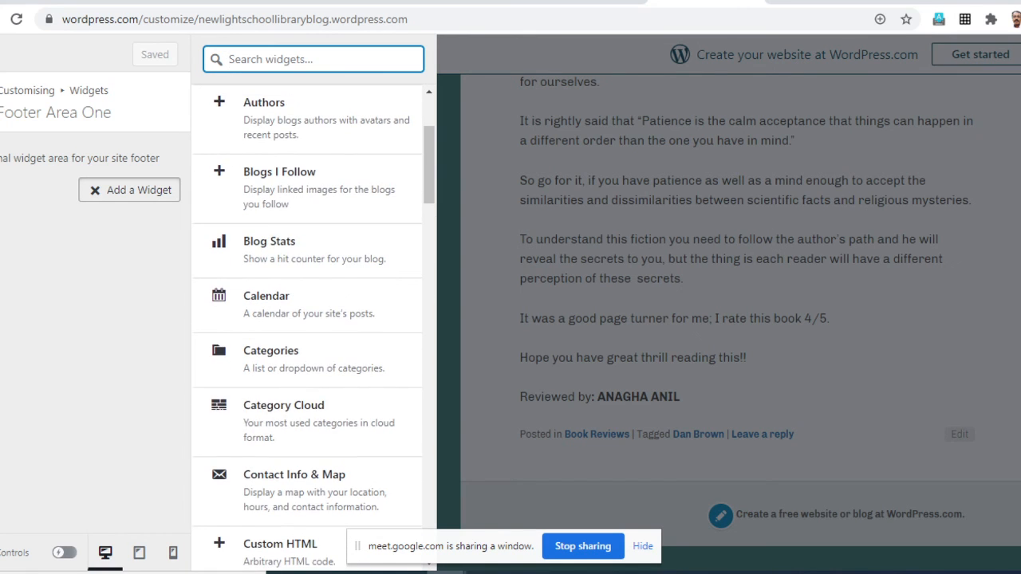
pyautogui.scroll(2, 312, 497)
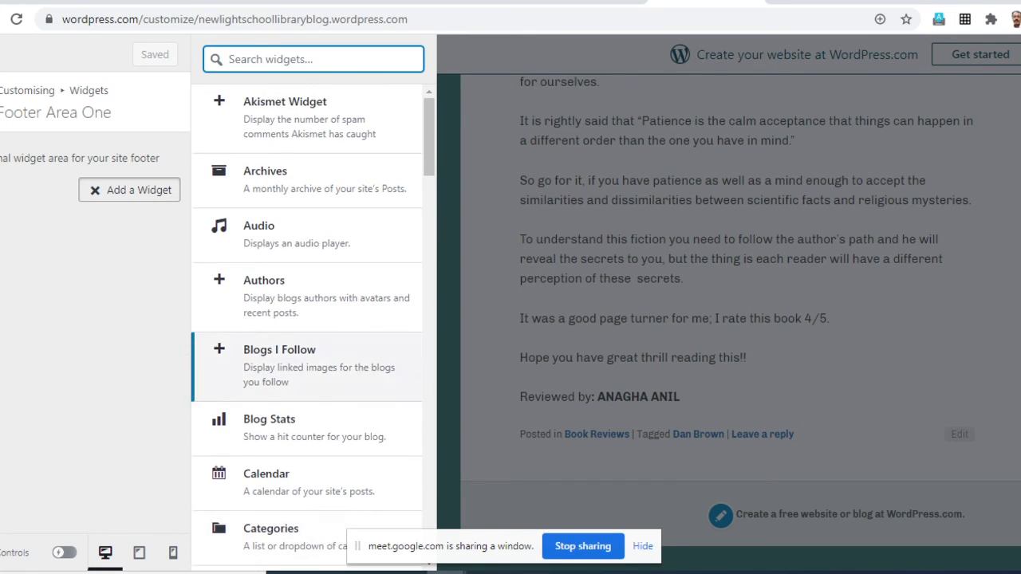
pyautogui.scroll(-3, 313, 263)
pyautogui.scroll(-3, 312, 264)
pyautogui.scroll(-2, 313, 319)
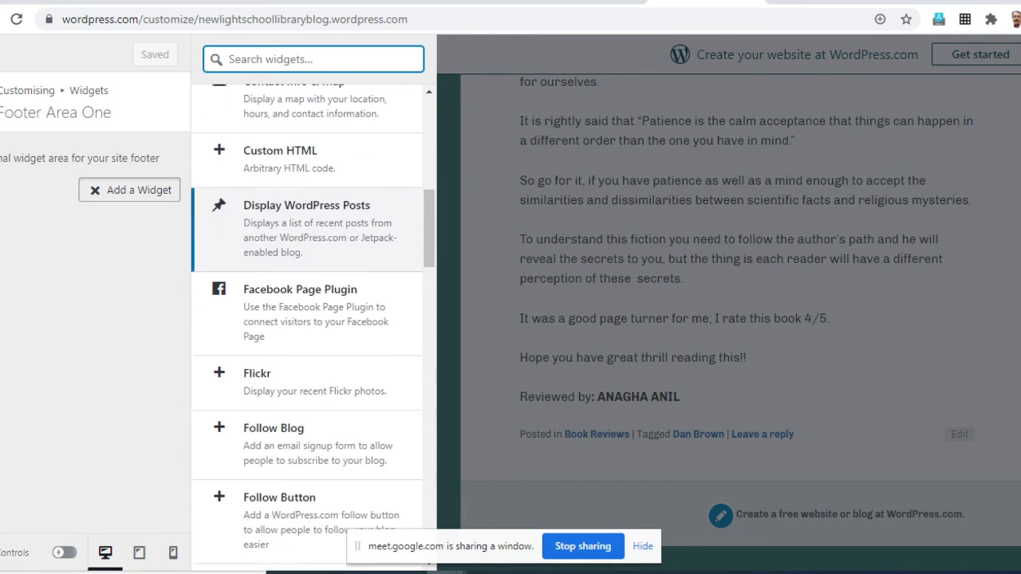
pyautogui.scroll(-5, 312, 320)
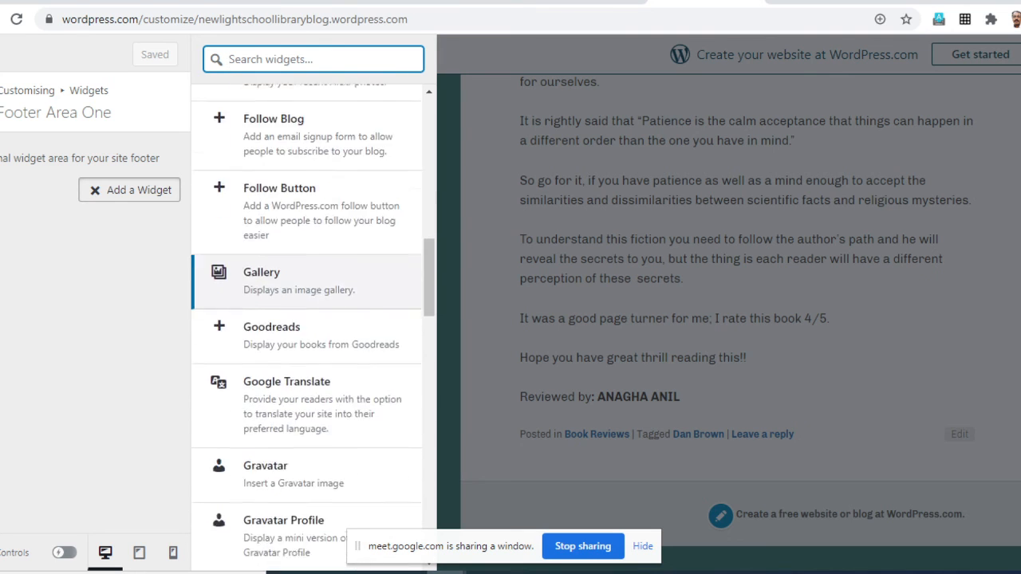
pyautogui.scroll(-5, 312, 208)
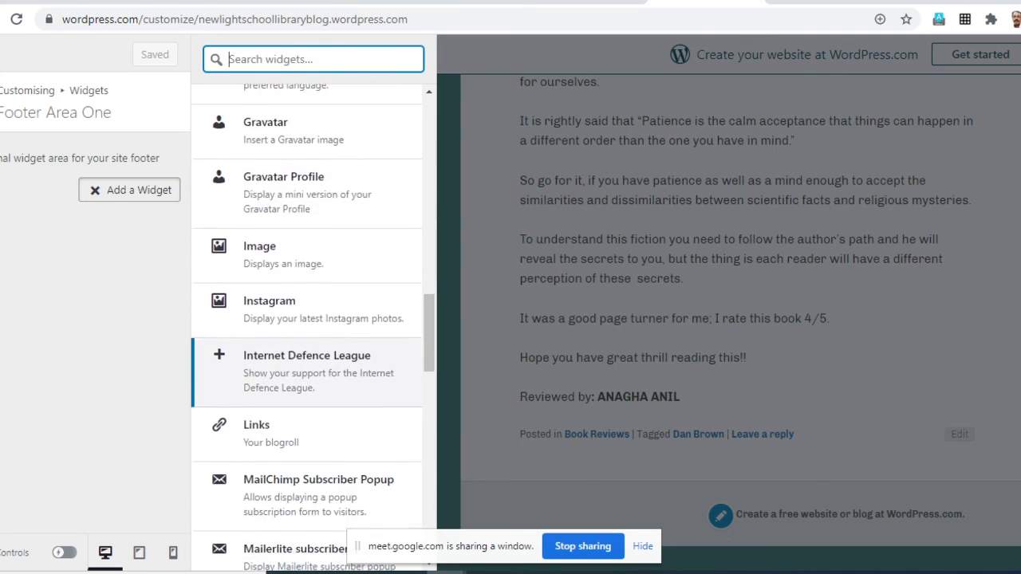
pyautogui.scroll(-5, 313, 240)
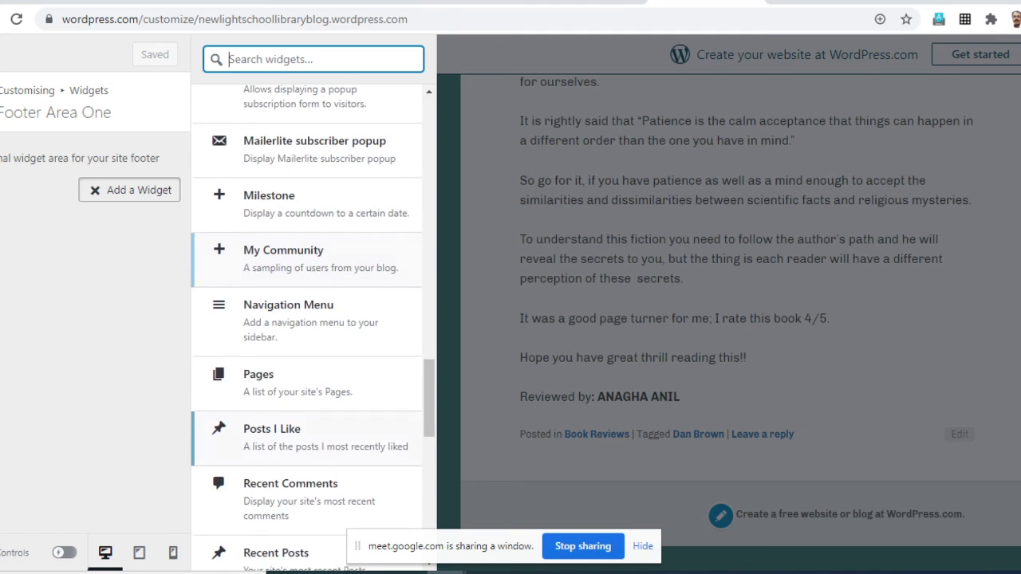
pyautogui.scroll(-3, 312, 319)
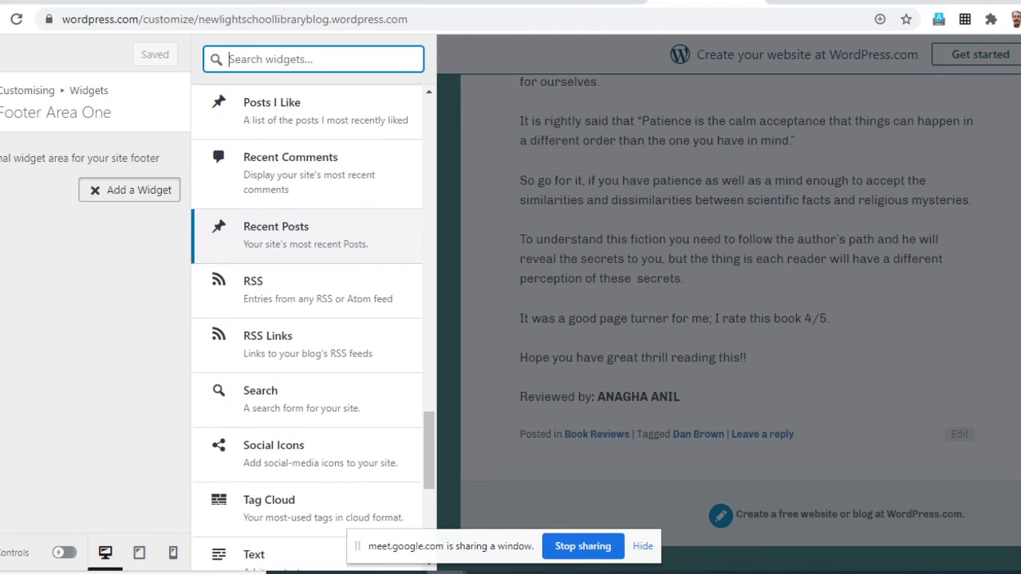
pyautogui.scroll(-4, 313, 319)
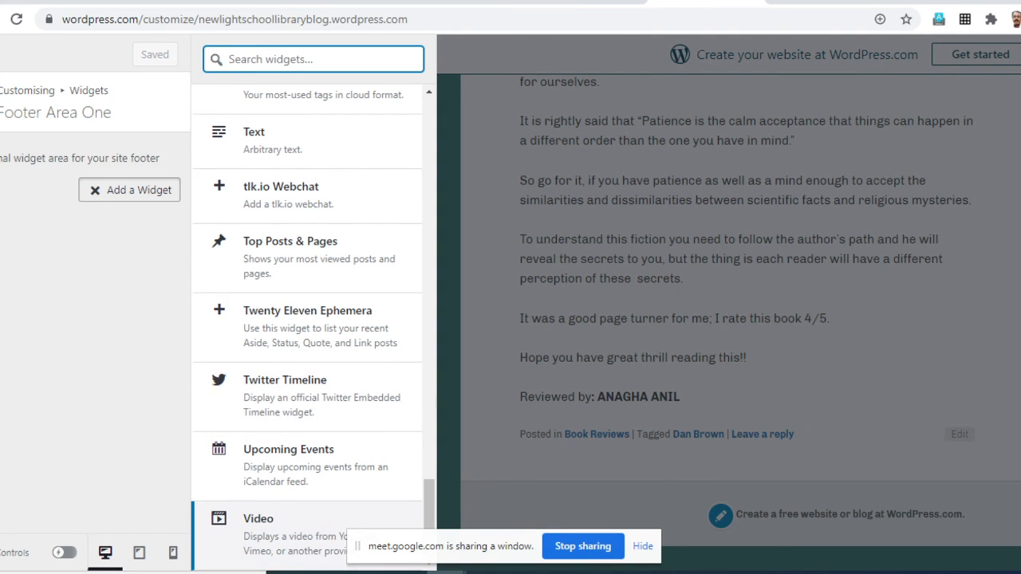
# - Add a Video widget titled "Video of the Week" to Footer Area One and open its option to insert from a URL
pyautogui.click(264, 528)
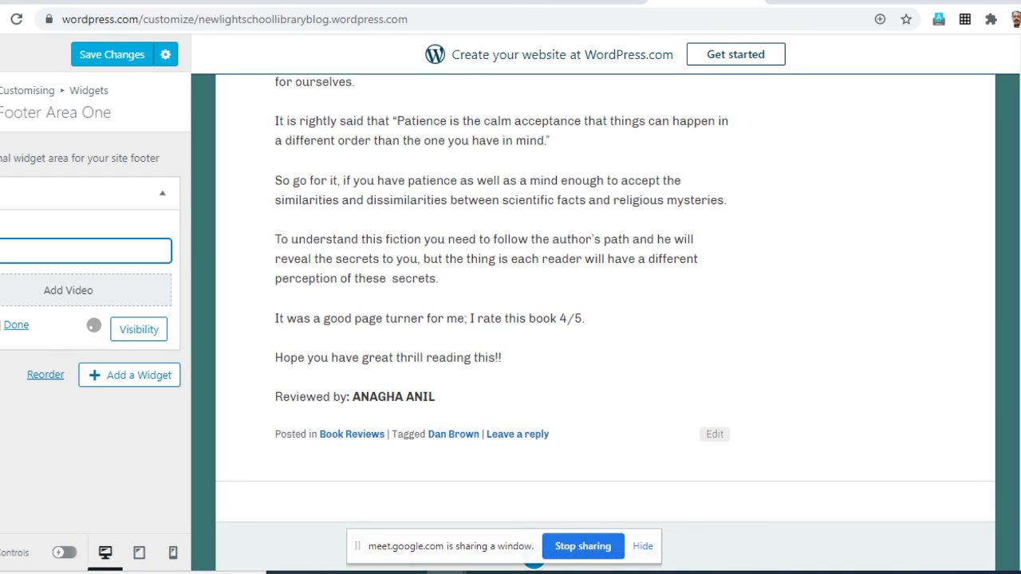
pyautogui.write('Video o')
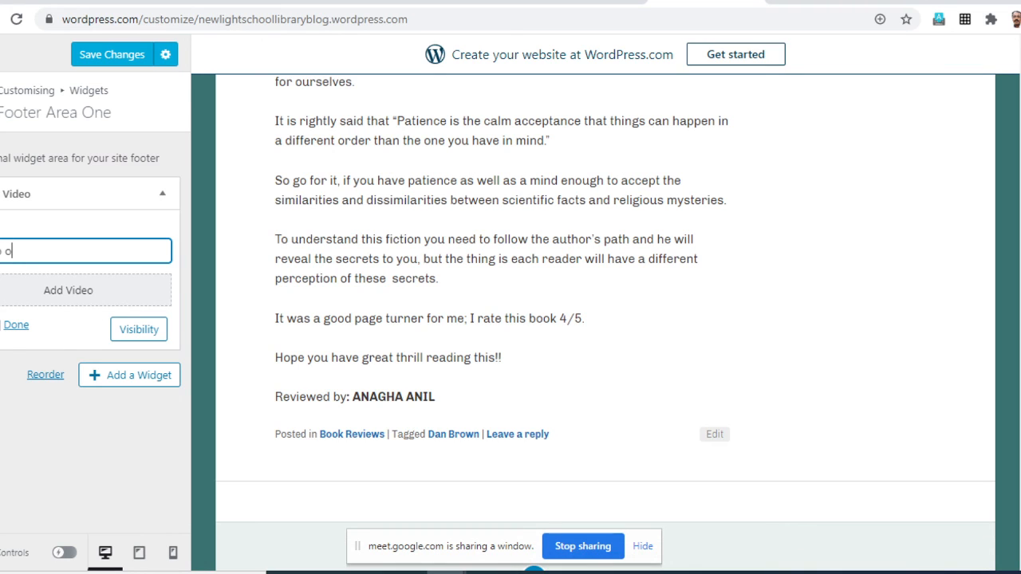
pyautogui.write('f the ')
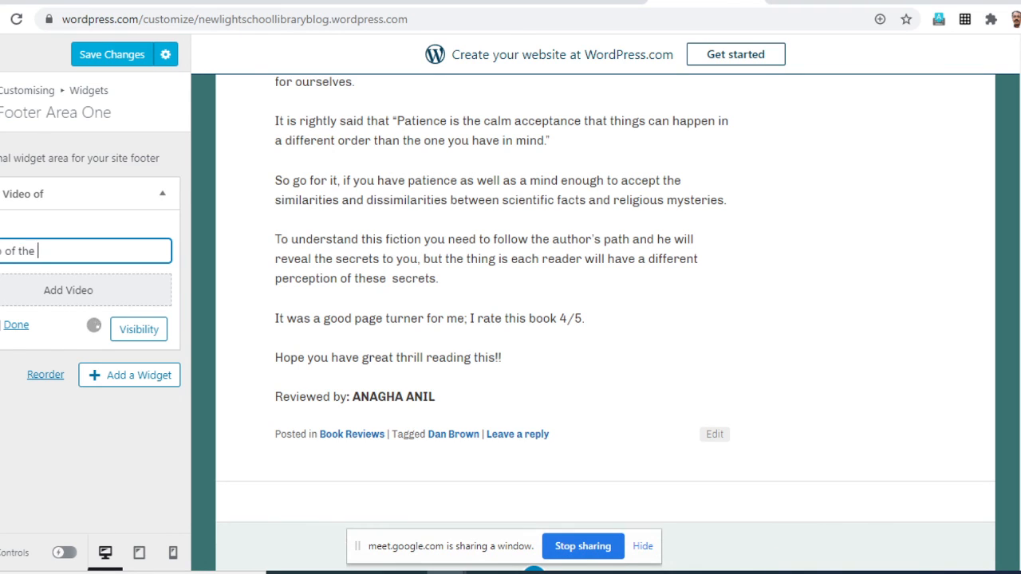
pyautogui.write('Week')
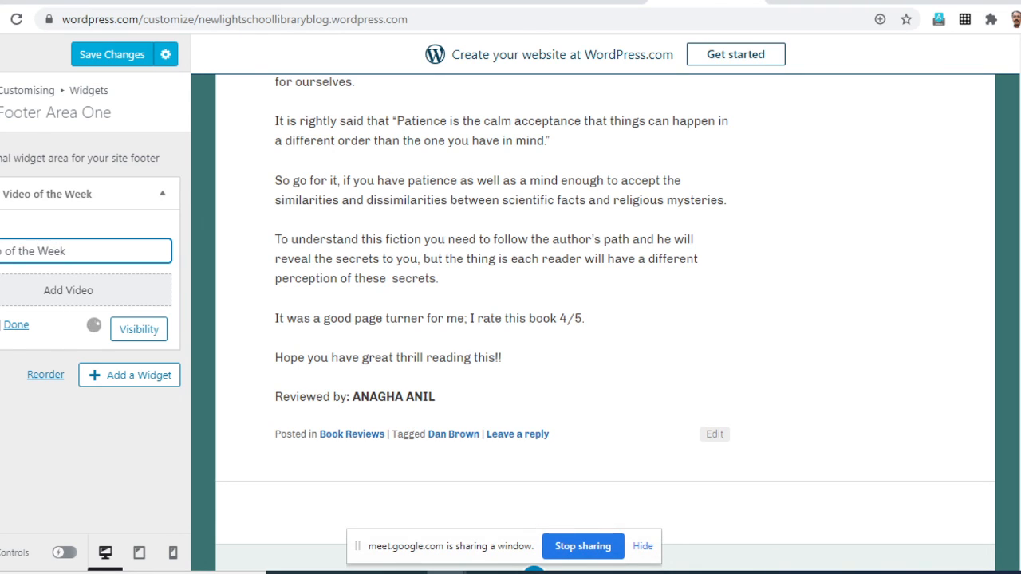
pyautogui.click(69, 290)
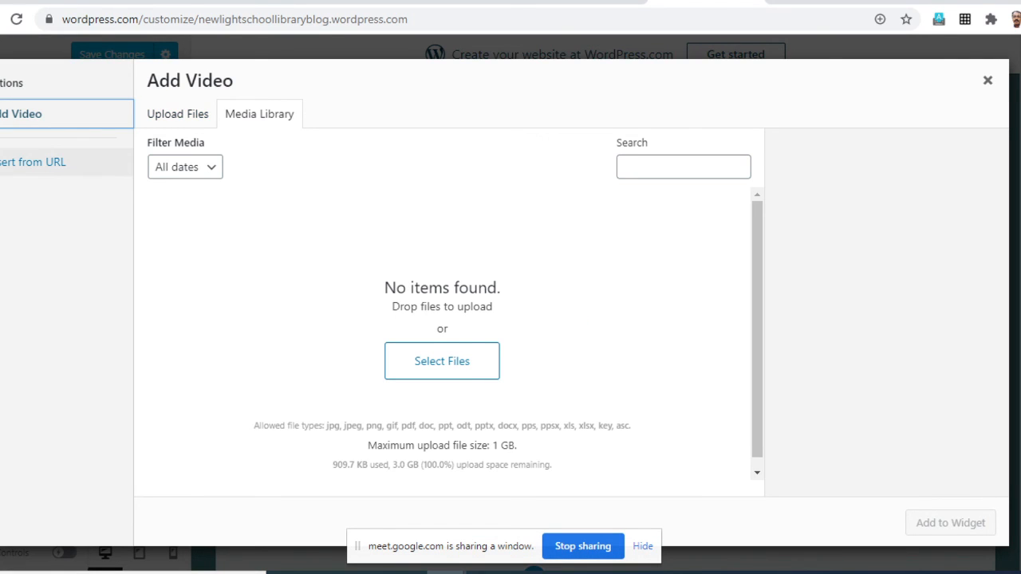
pyautogui.click(34, 162)
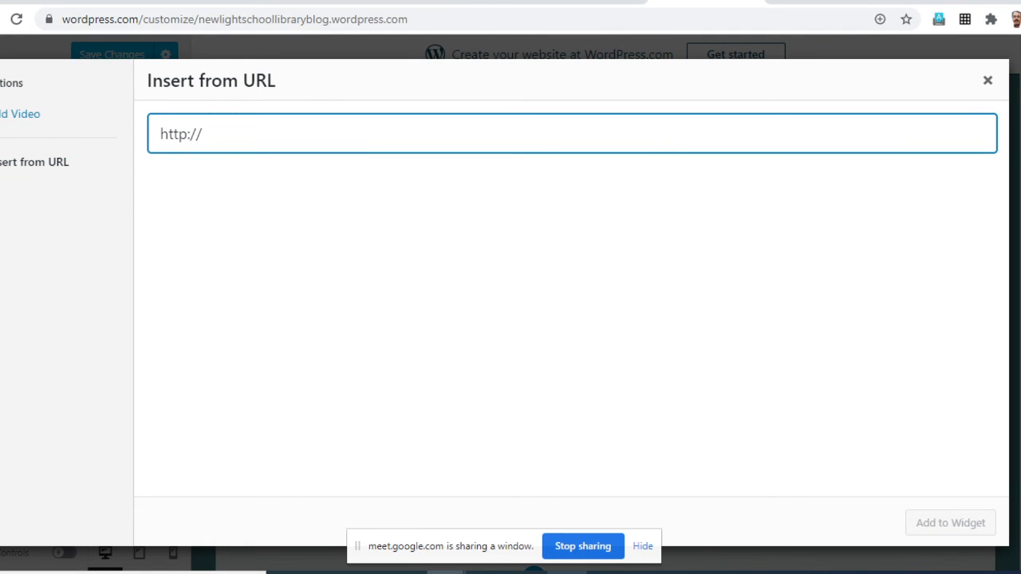
pyautogui.hotkey('alt', 'Tab')
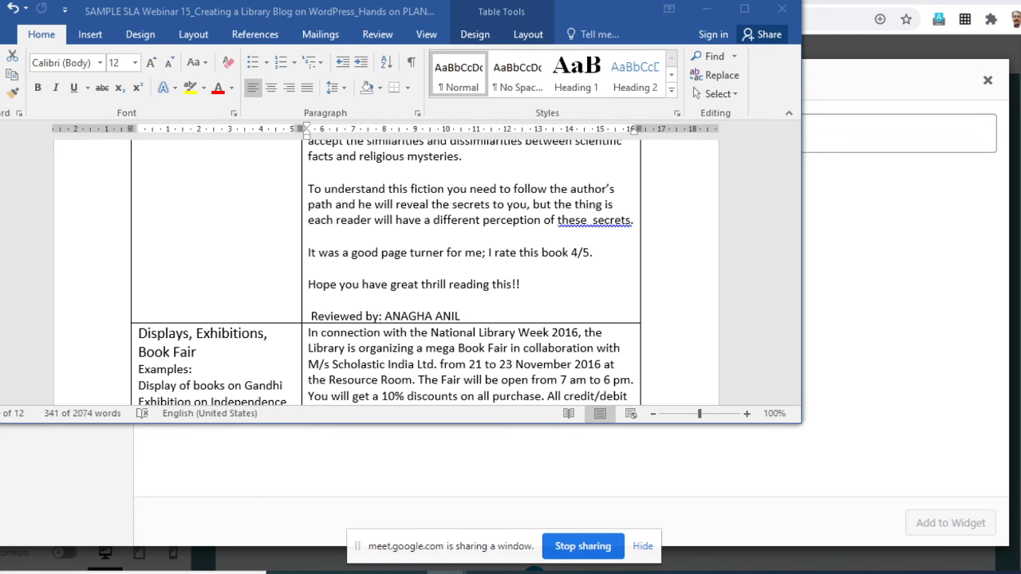
pyautogui.hotkey('alt', 'Tab')
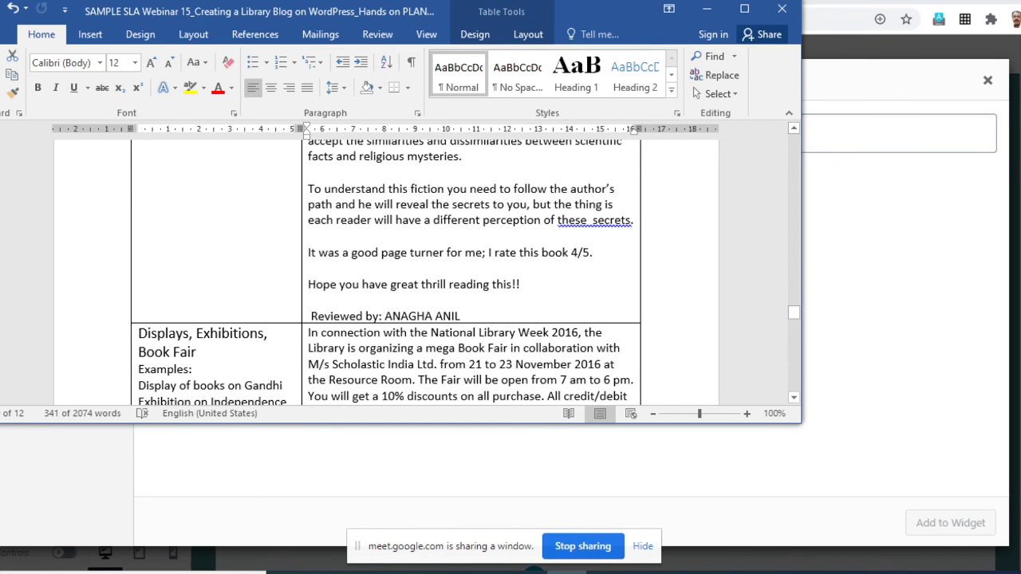
pyautogui.scroll(-10, 386, 271)
pyautogui.scroll(-5, 386, 271)
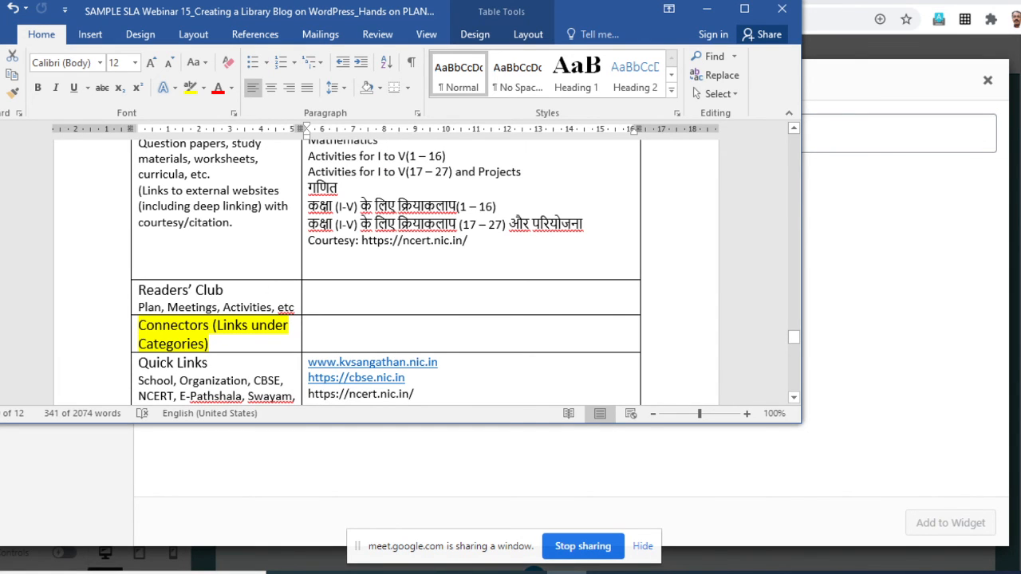
pyautogui.scroll(-8, 386, 271)
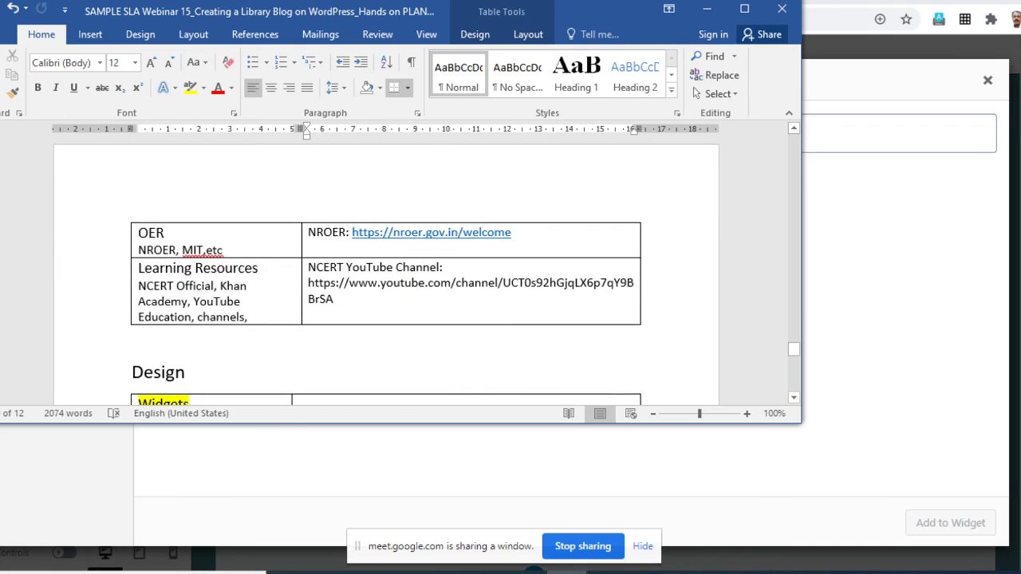
pyautogui.scroll(-4, 386, 271)
pyautogui.scroll(-8, 386, 271)
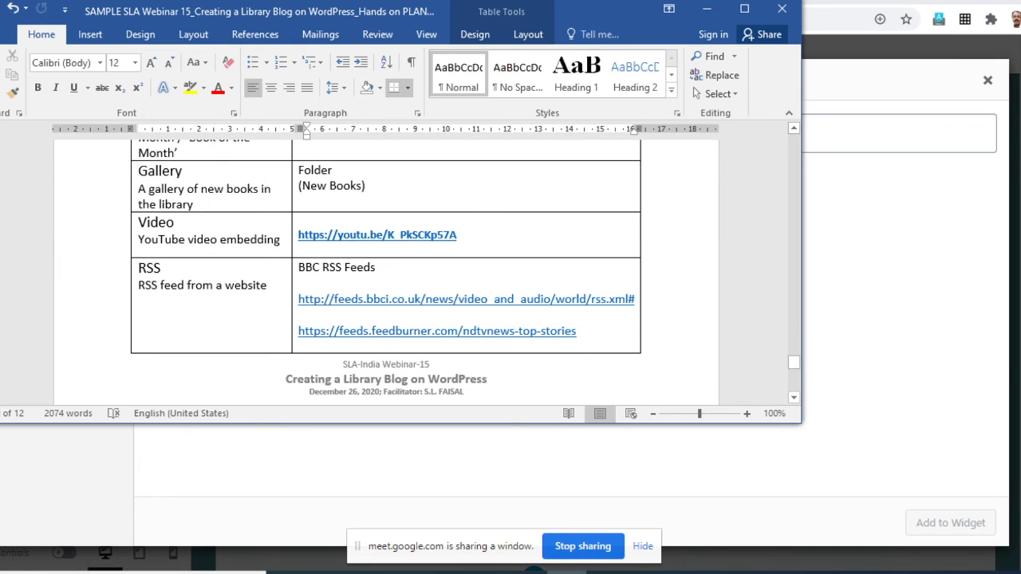
pyautogui.moveTo(458, 235); pyautogui.dragTo(298, 236)
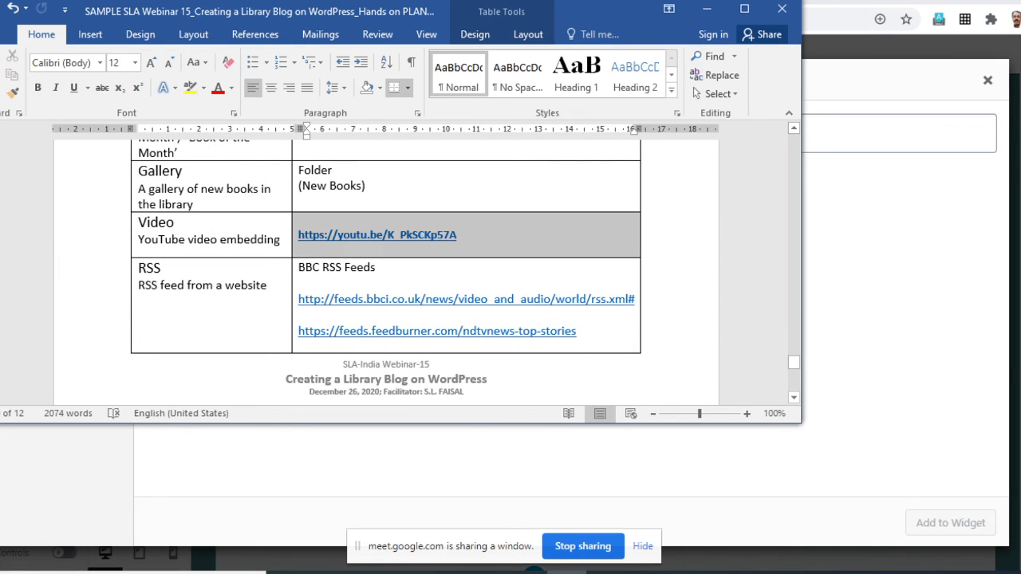
pyautogui.tripleClick(348, 235)
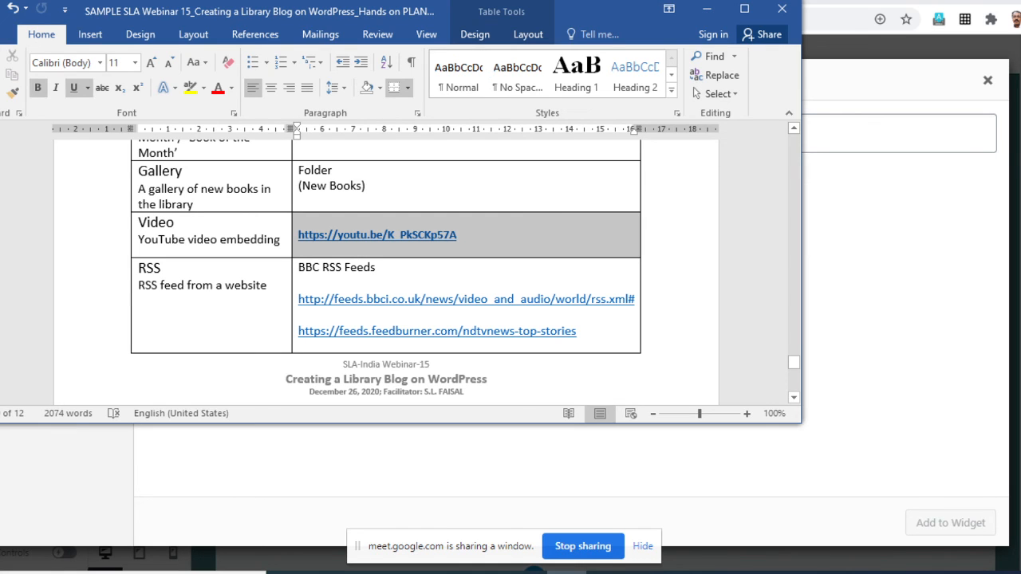
pyautogui.click(309, 235)
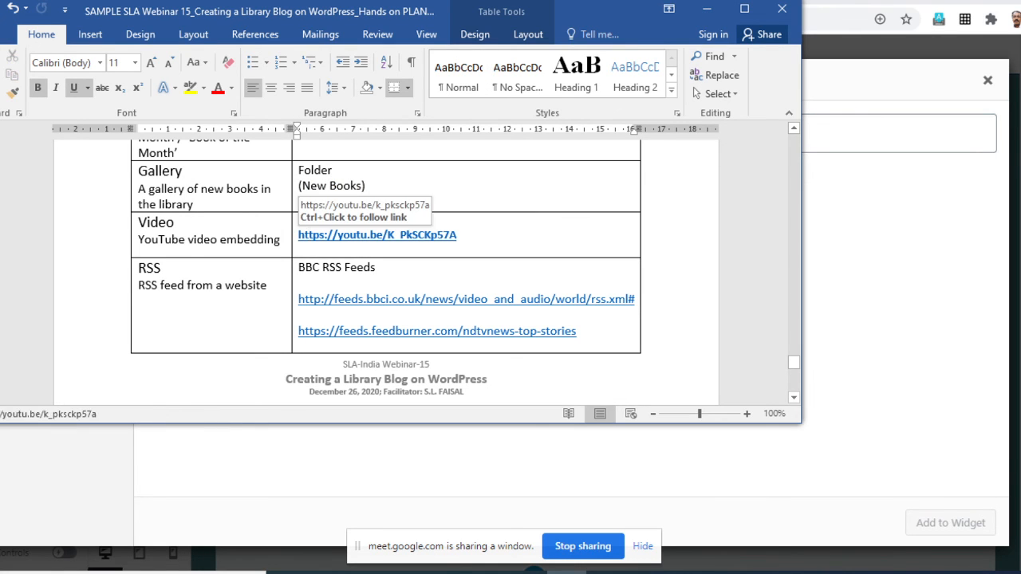
pyautogui.moveTo(299, 236); pyautogui.dragTo(462, 236)
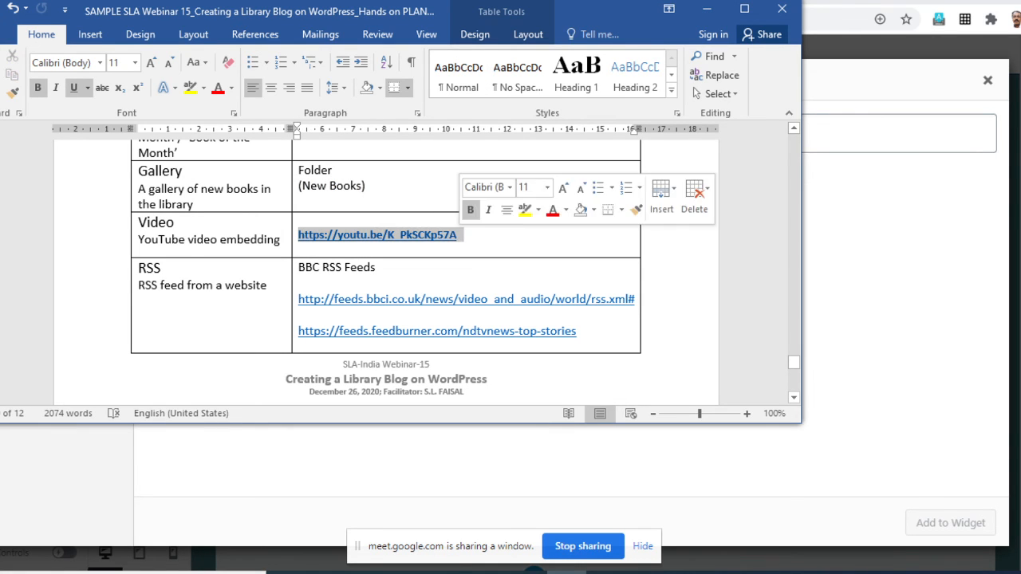
pyautogui.rightClick(449, 237)
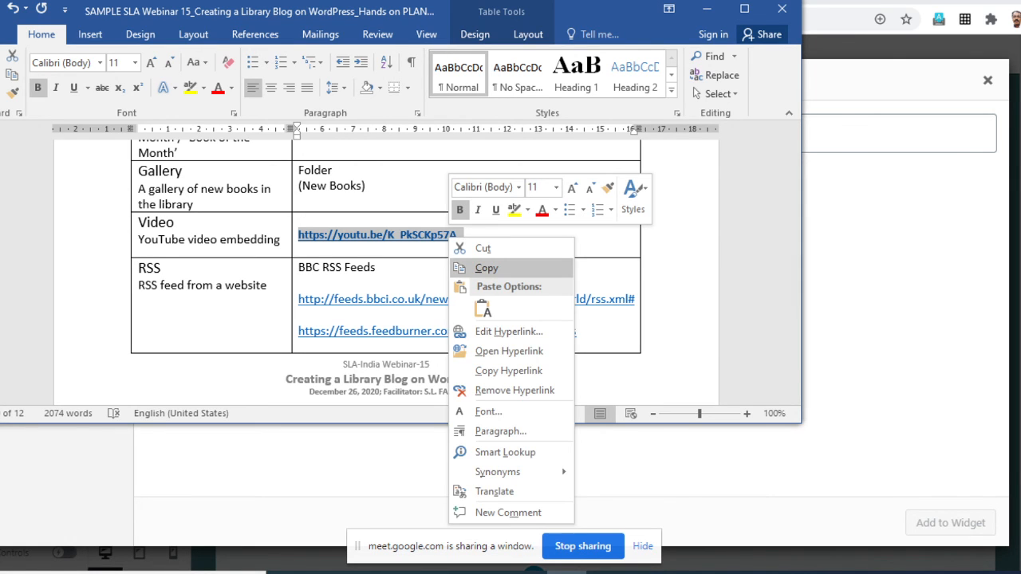
pyautogui.click(487, 268)
# - Switch back to WordPress in the browser, replace the placeholder URL with the copied YouTube link and add the video to the widget
pyautogui.hotkey('alt', 'Tab')
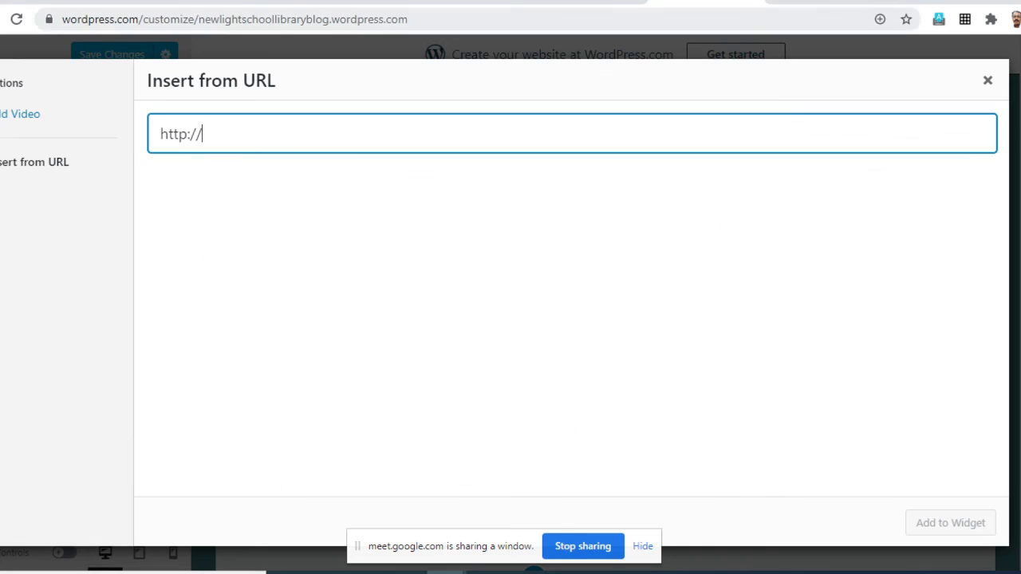
pyautogui.hotkey('ctrl', 'a')
pyautogui.hotkey('ctrl', 'v')
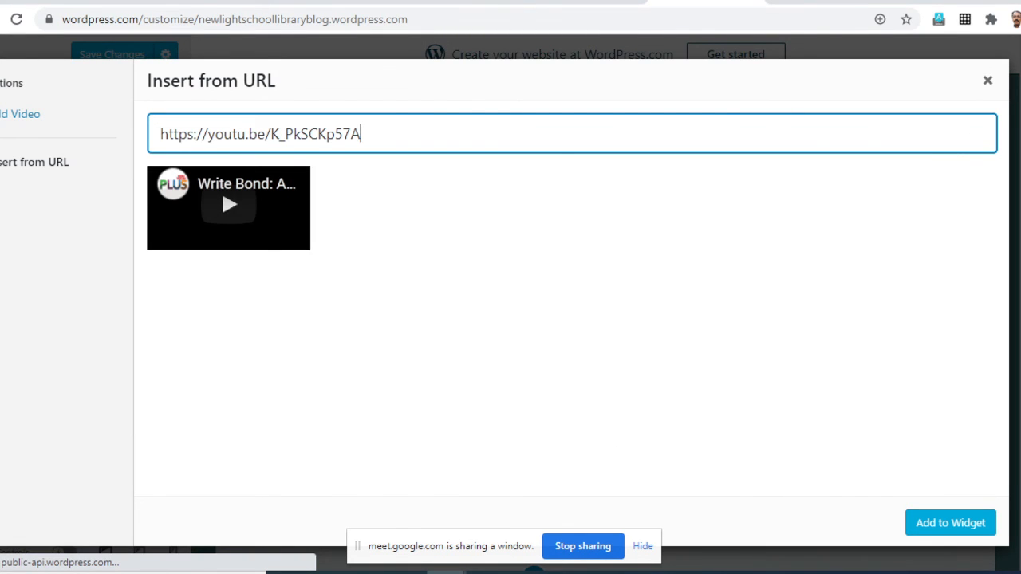
pyautogui.click(950, 523)
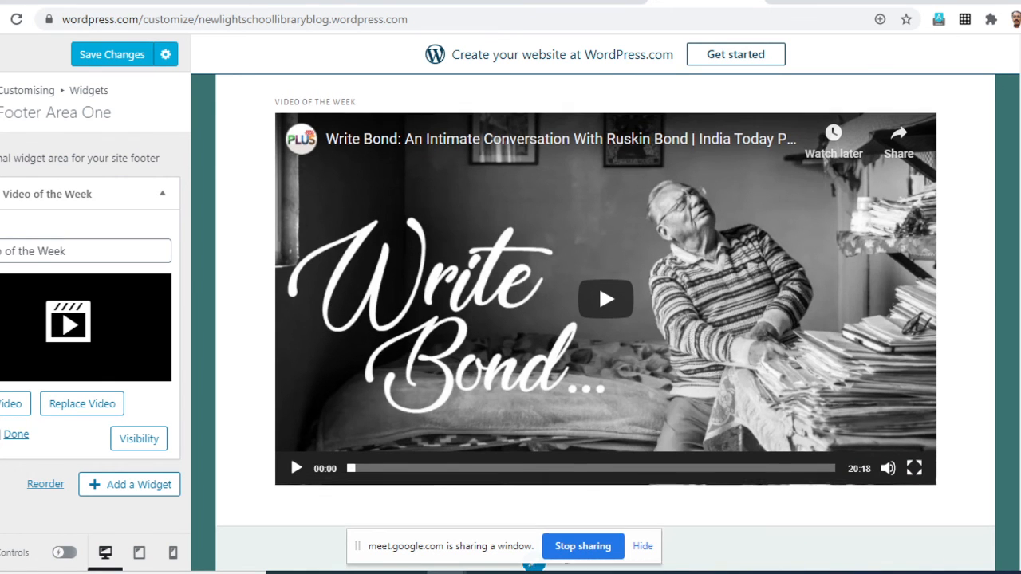
# - Check the Video of the Week widget in the site preview and finish editing it
pyautogui.scroll(3, 290, 411)
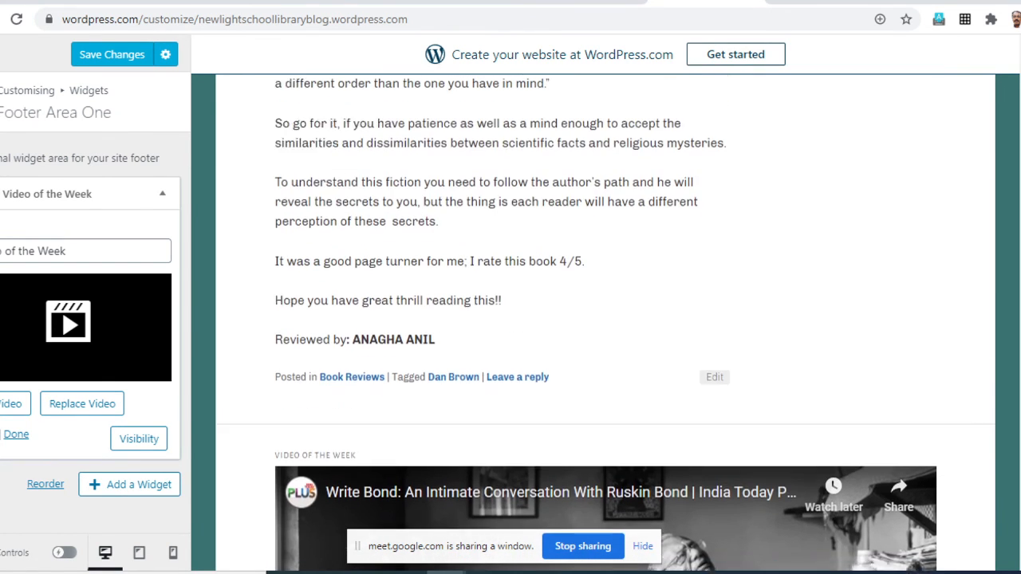
pyautogui.scroll(-2, 606, 324)
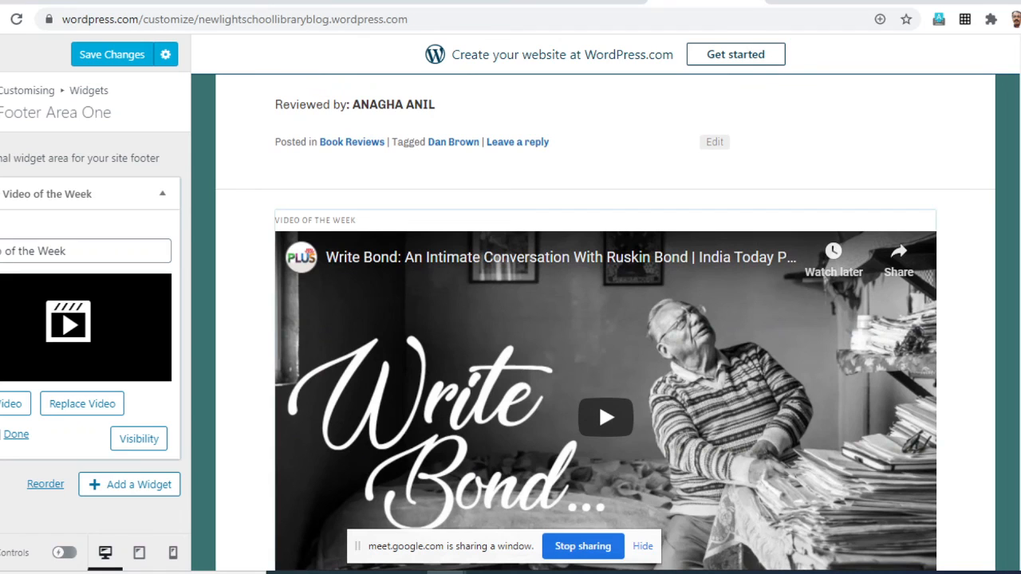
pyautogui.scroll(-2, 290, 411)
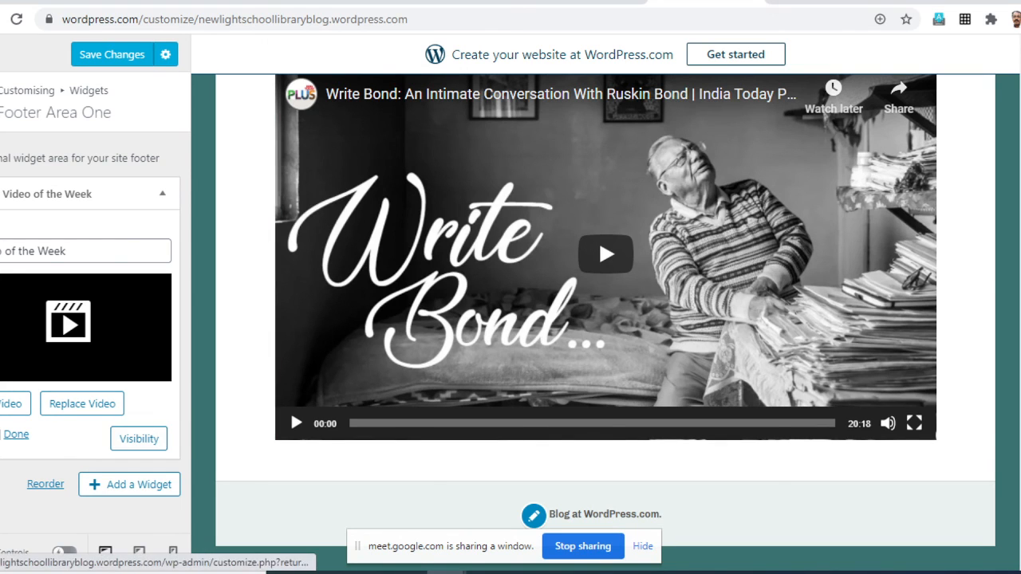
pyautogui.click(16, 434)
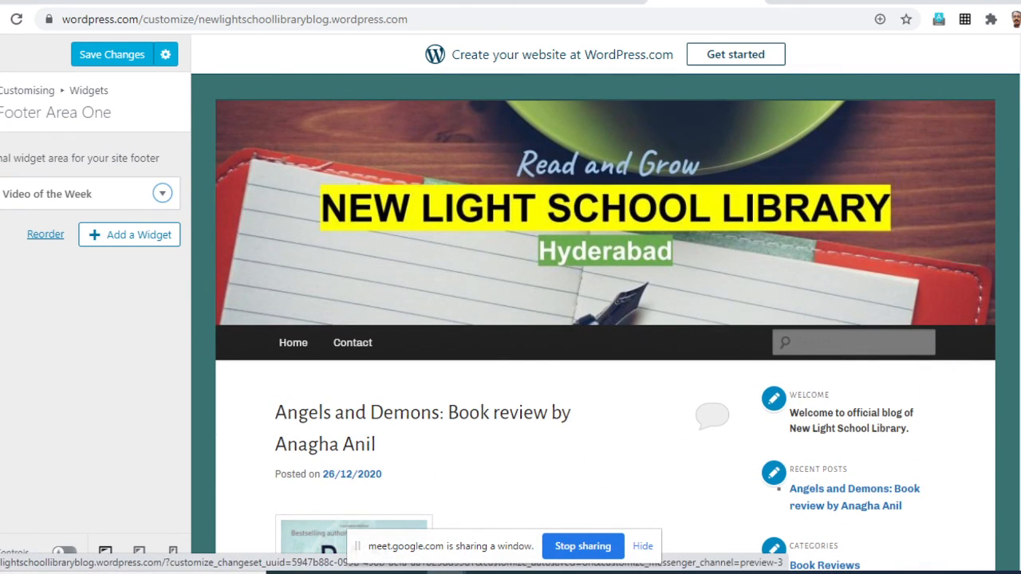
# - Leave Footer Area One and the Widgets settings, and exit the Customiser to the site's My Home page
pyautogui.scroll(-3, 853, 252)
pyautogui.scroll(-3, 853, 252)
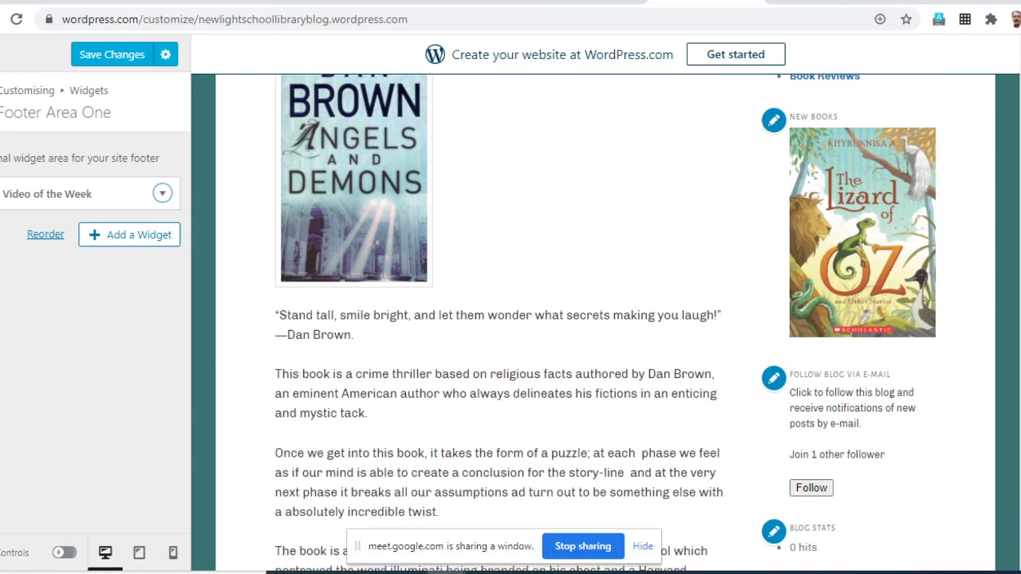
pyautogui.click(2, 102)
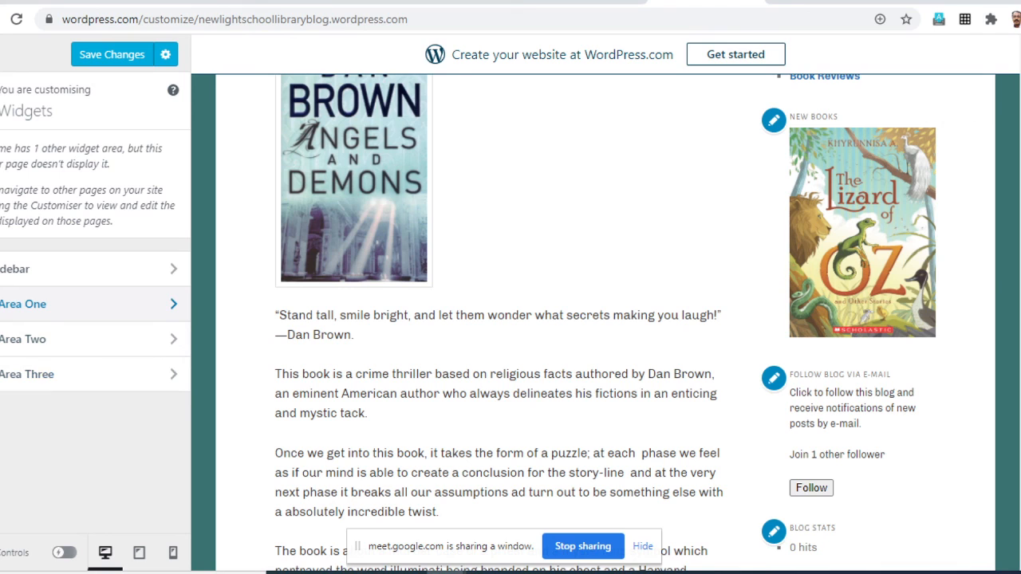
pyautogui.click(2, 101)
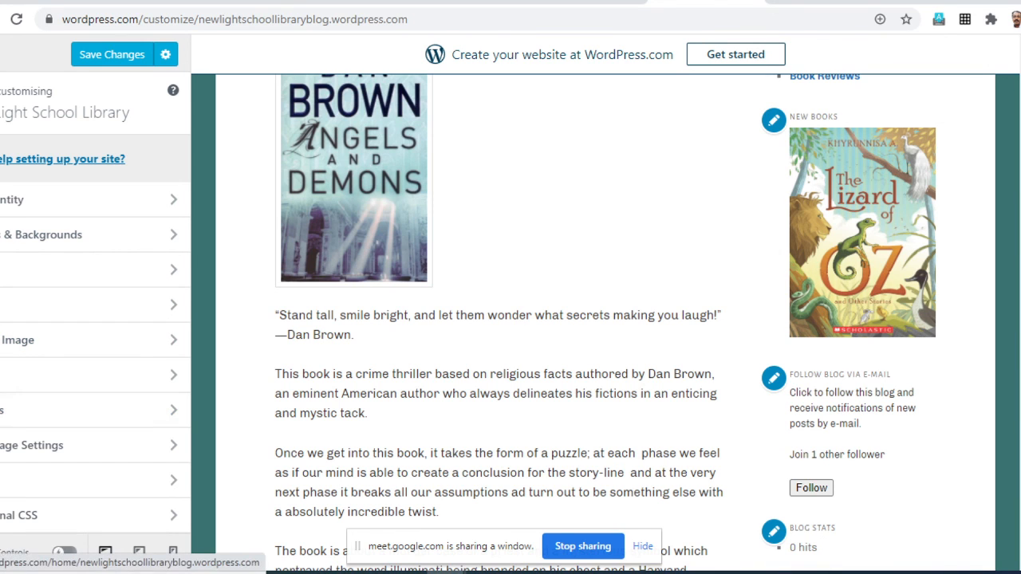
pyautogui.click(1, 54)
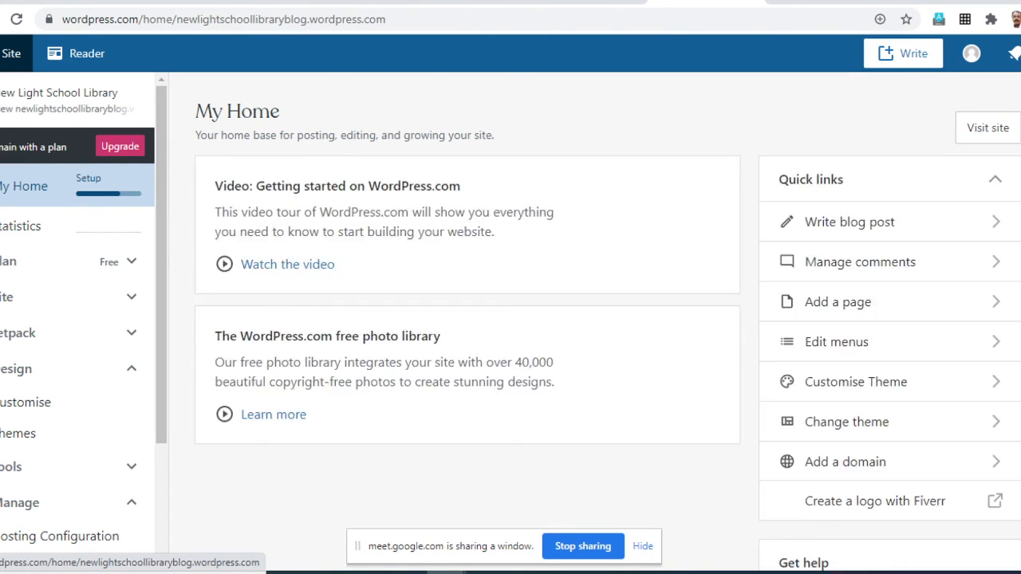
# - Open the blog's WP Admin dashboard from the site management options
pyautogui.scroll(-5, 32, 433)
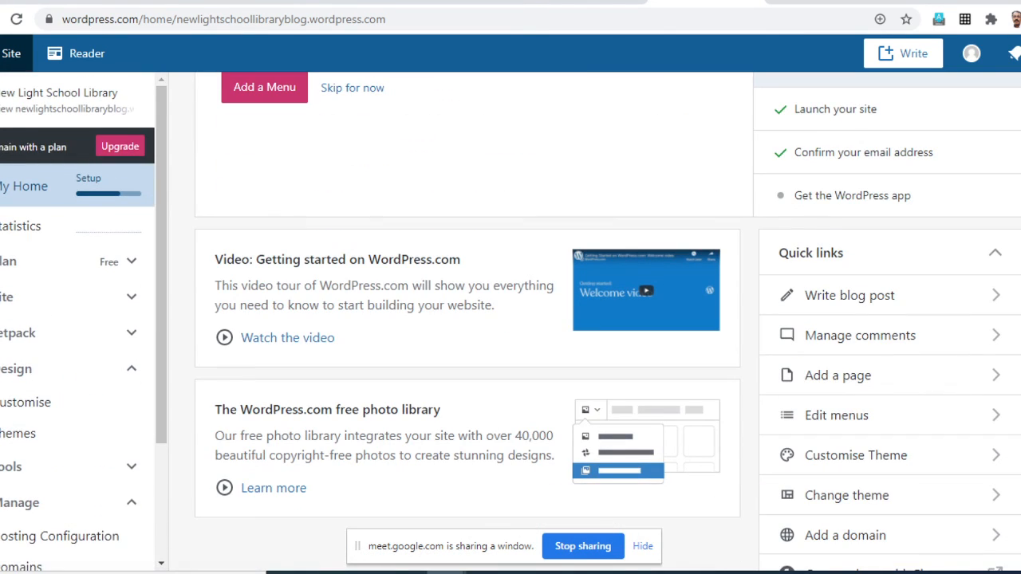
pyautogui.scroll(-2, 32, 226)
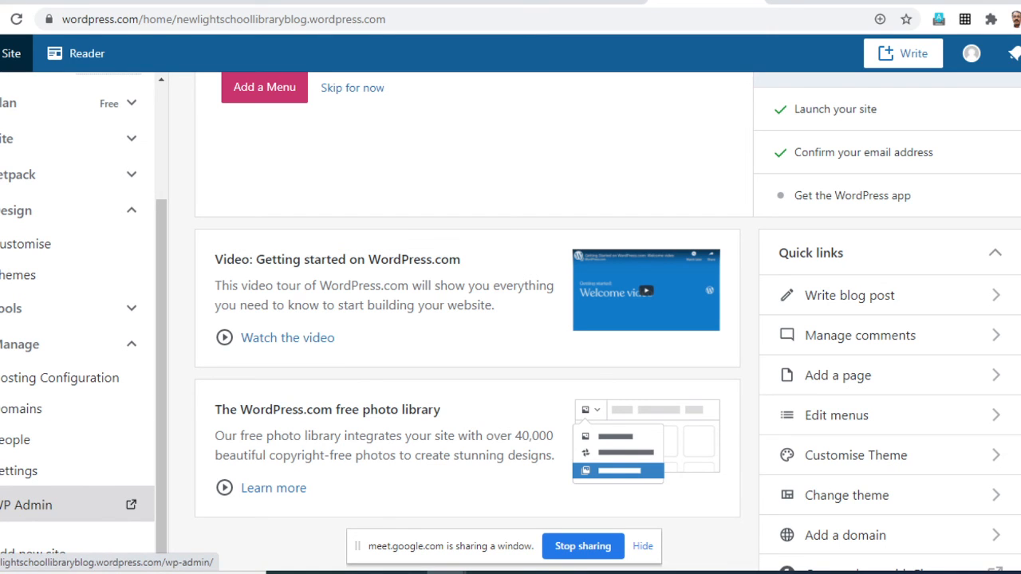
pyautogui.scroll(2, 48, 307)
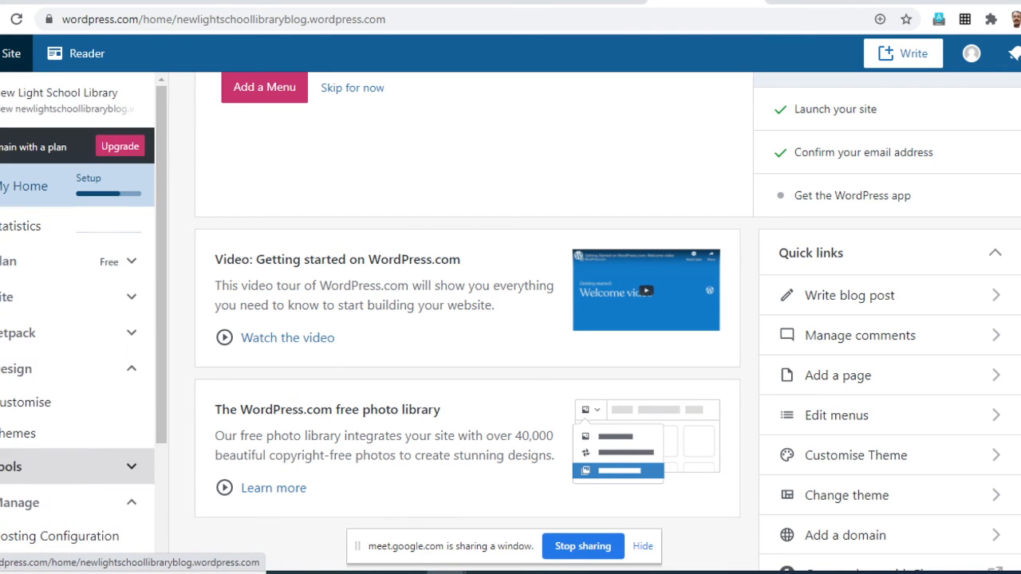
pyautogui.scroll(-6, 48, 296)
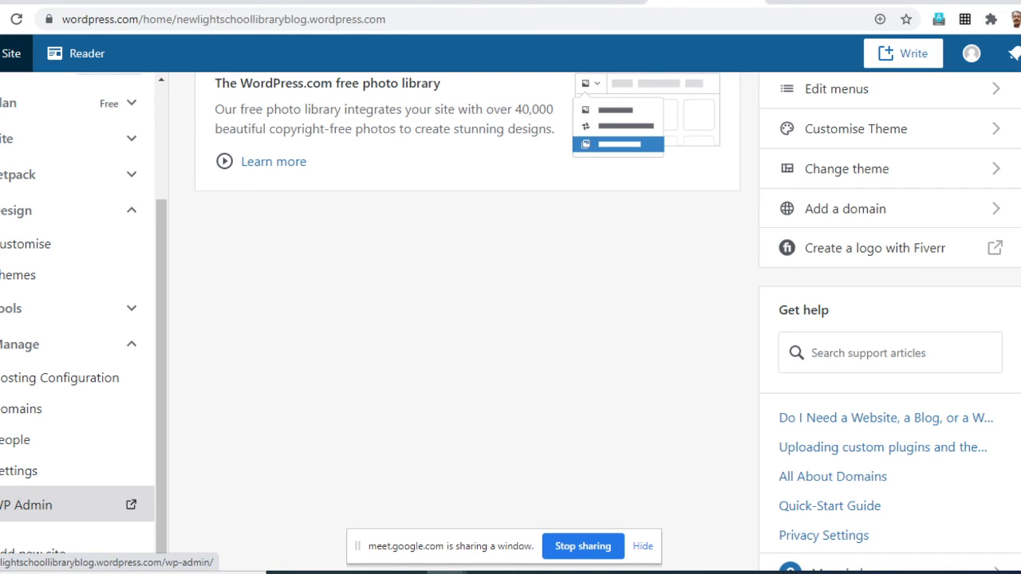
pyautogui.click(27, 505)
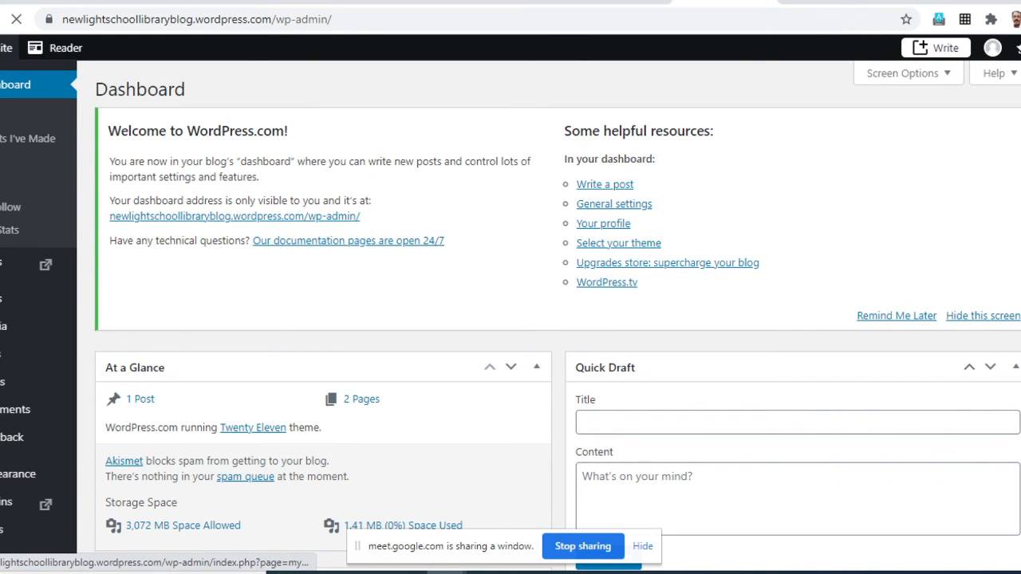
# - Start a new link in the dashboard and name it CBSE
pyautogui.moveTo(16, 354)
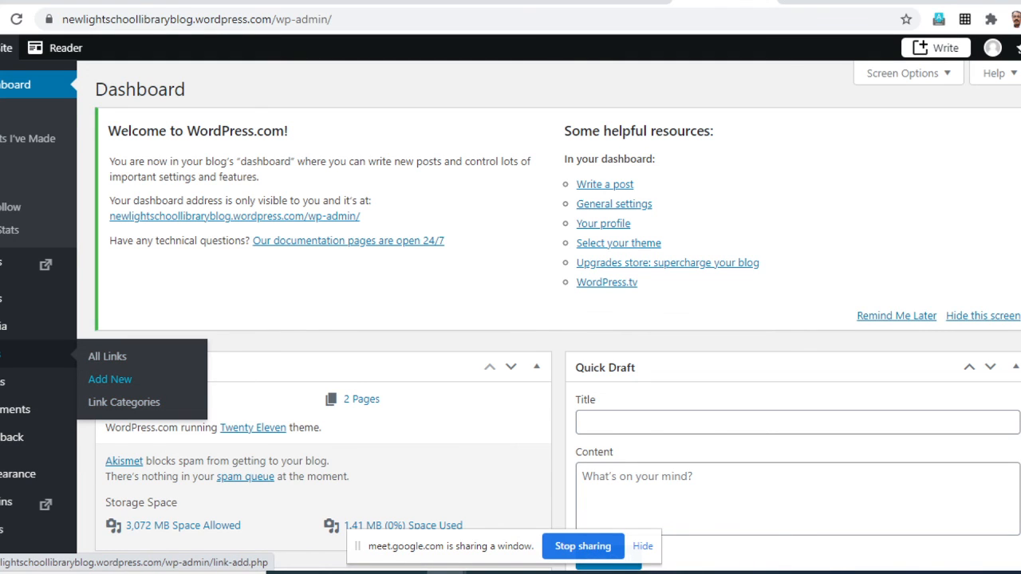
pyautogui.click(109, 379)
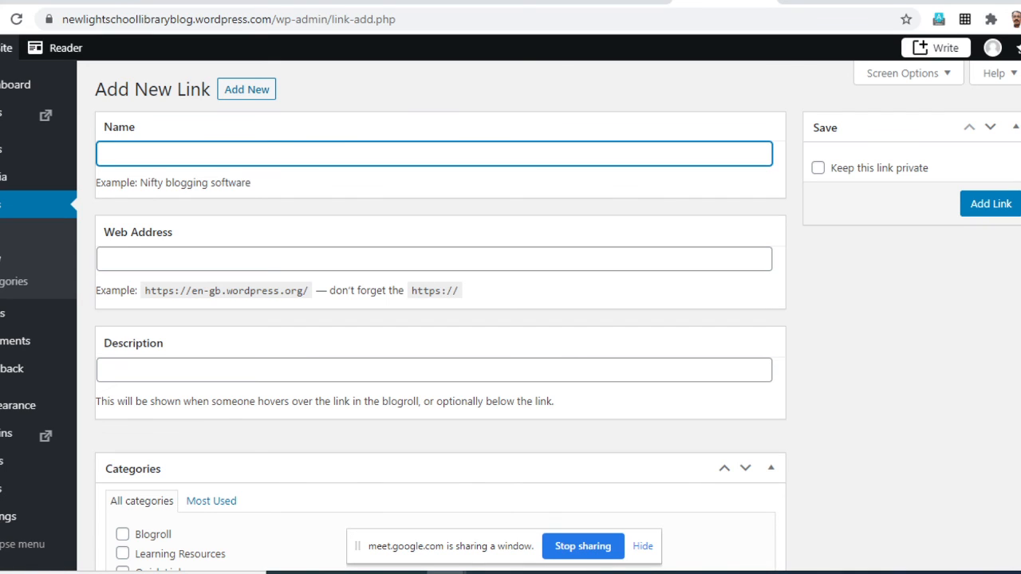
pyautogui.write('CBSE')
pyautogui.click(105, 260)
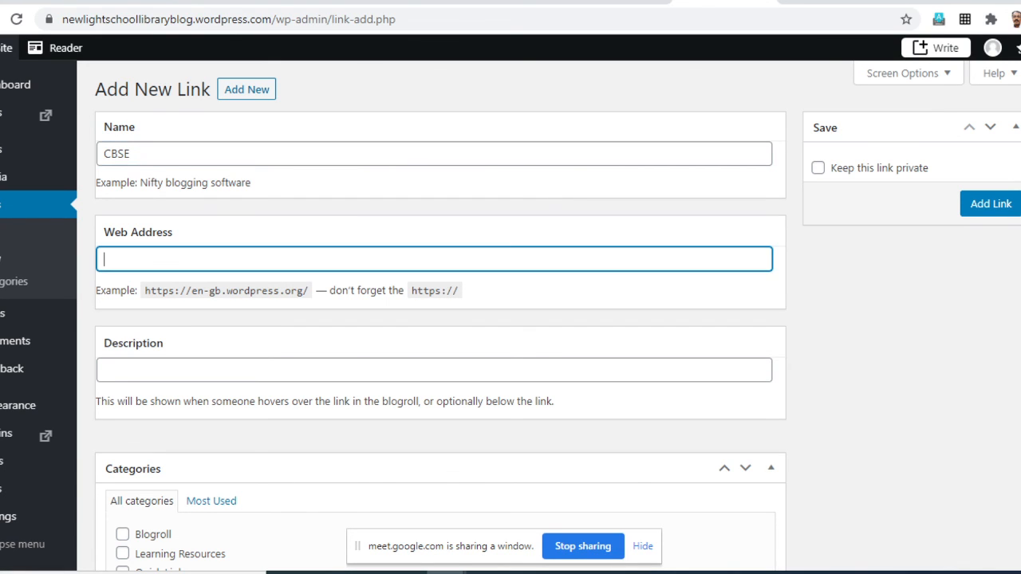
pyautogui.click(567, 573)
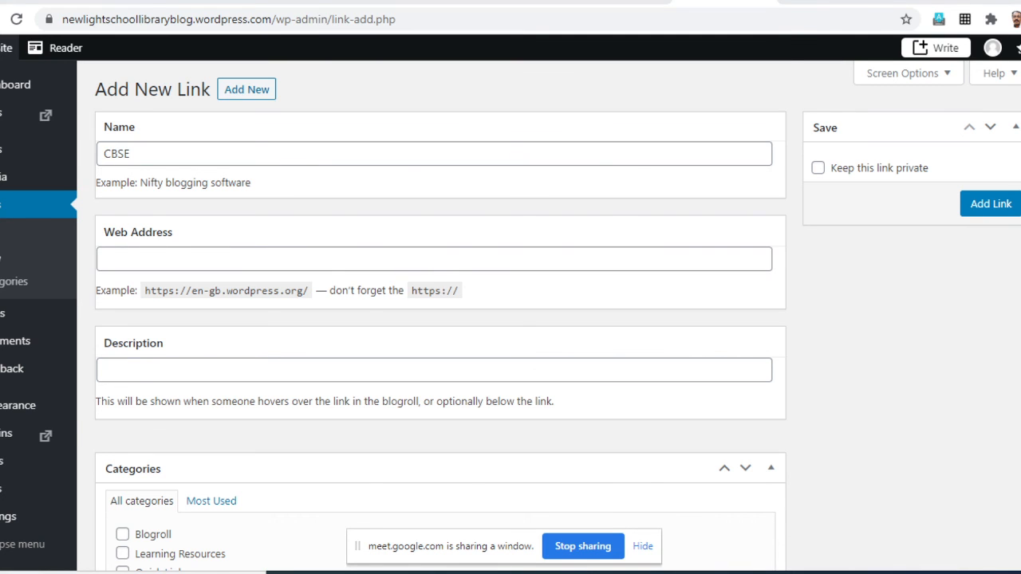
pyautogui.scroll(-10, 386, 271)
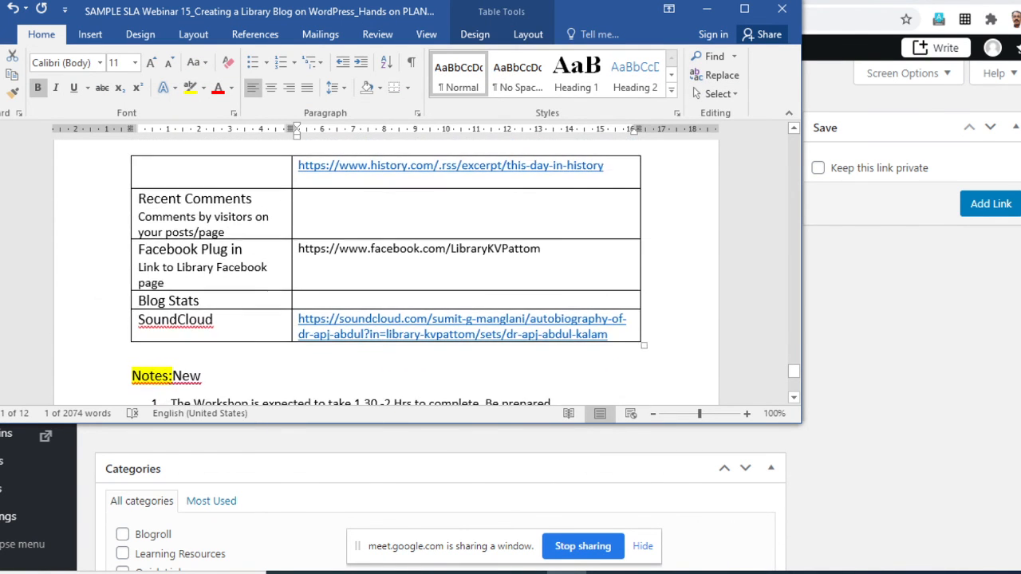
pyautogui.scroll(15, 386, 271)
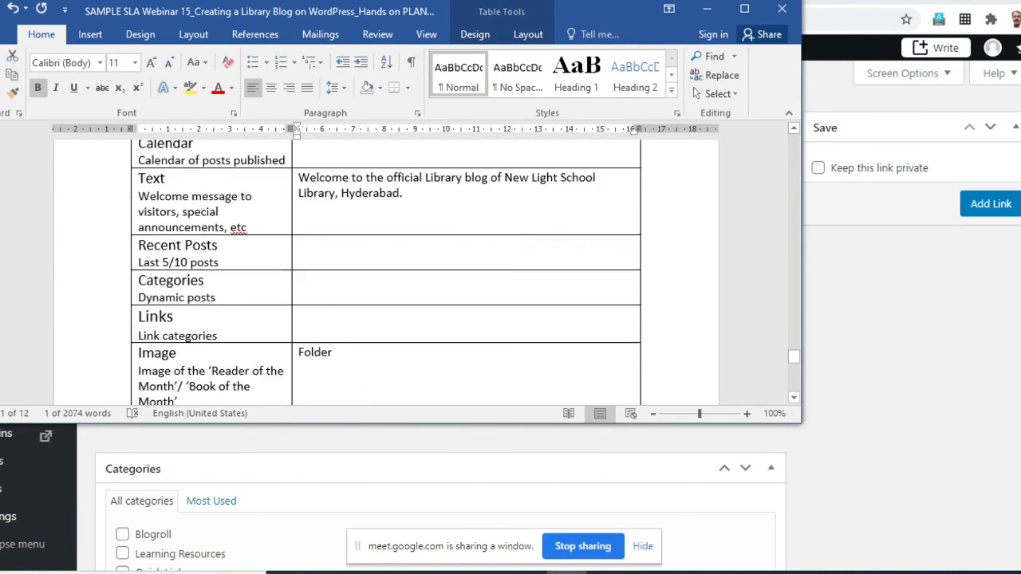
pyautogui.scroll(10, 386, 272)
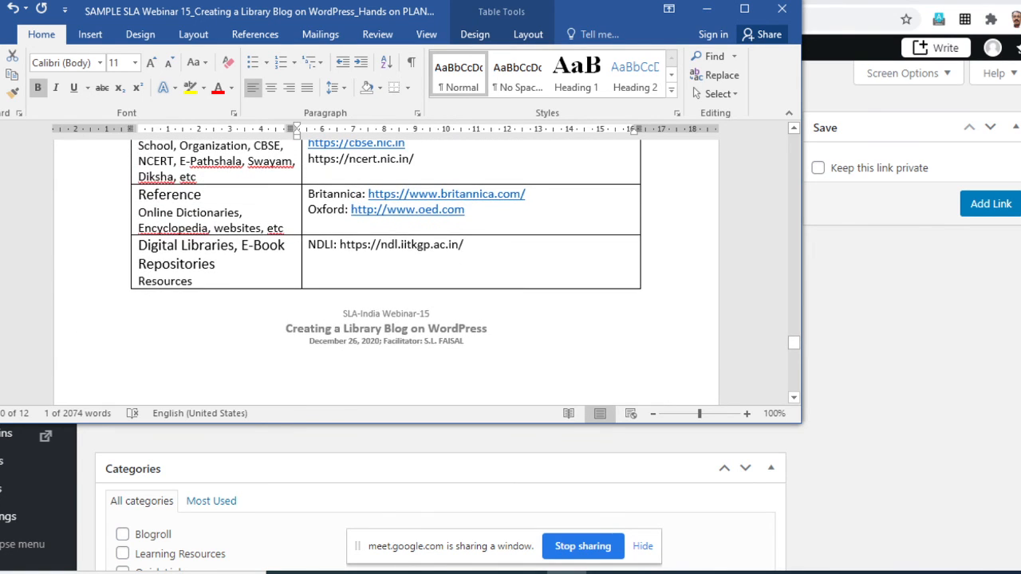
pyautogui.scroll(1, 386, 271)
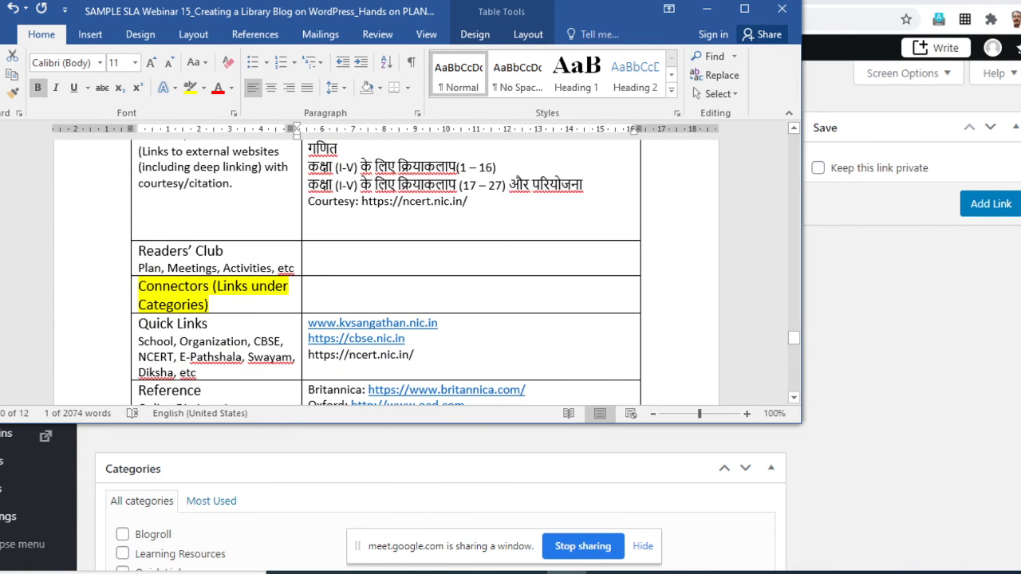
pyautogui.moveTo(408, 338); pyautogui.dragTo(308, 338)
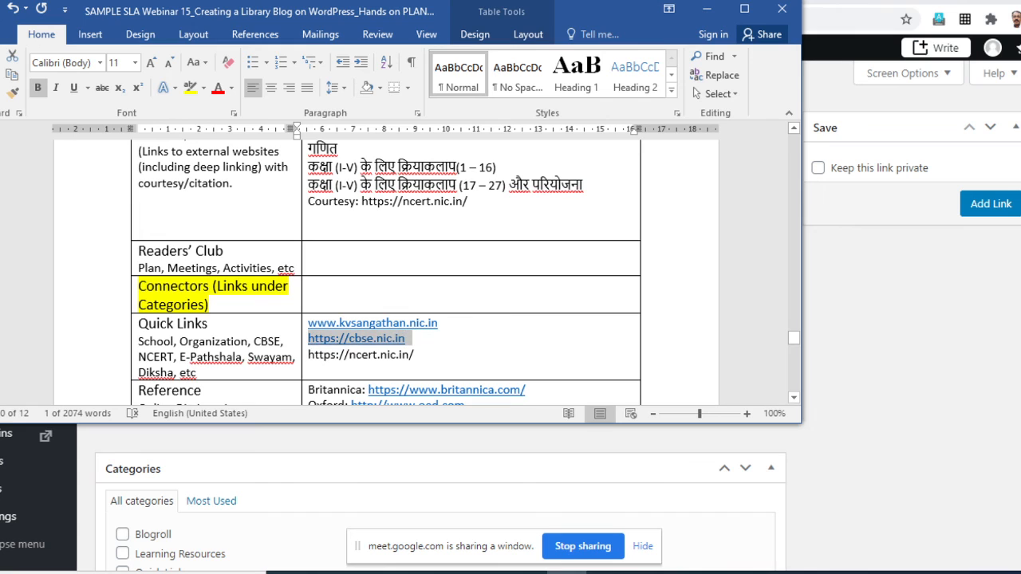
pyautogui.rightClick(336, 341)
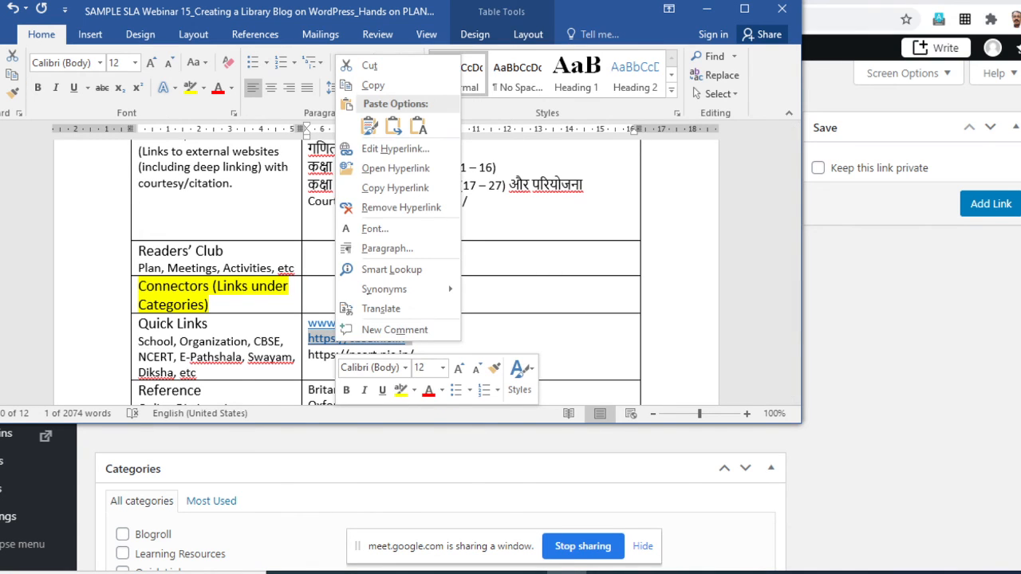
pyautogui.click(373, 84)
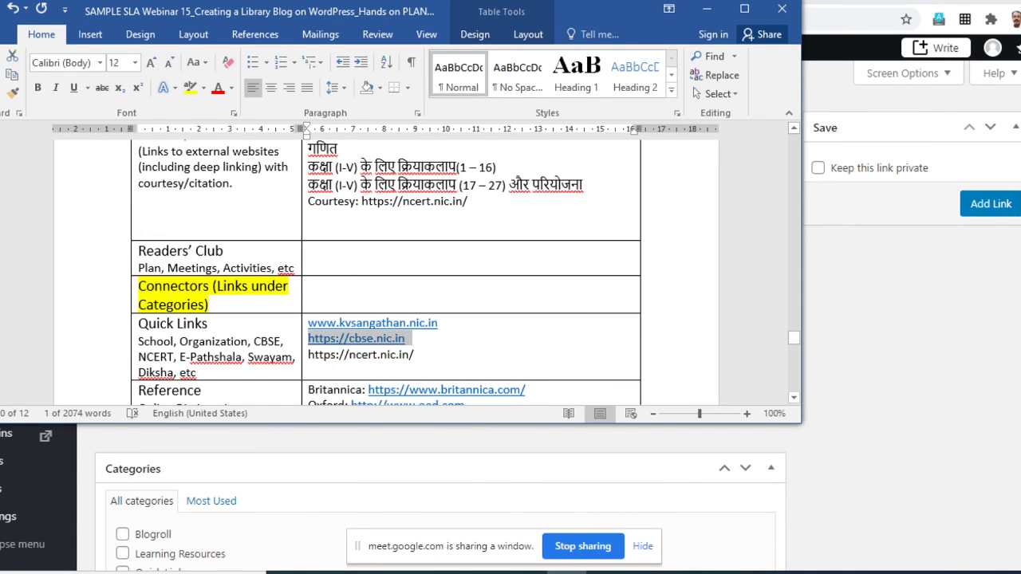
pyautogui.hotkey('alt', 'Tab')
pyautogui.click(263, 260)
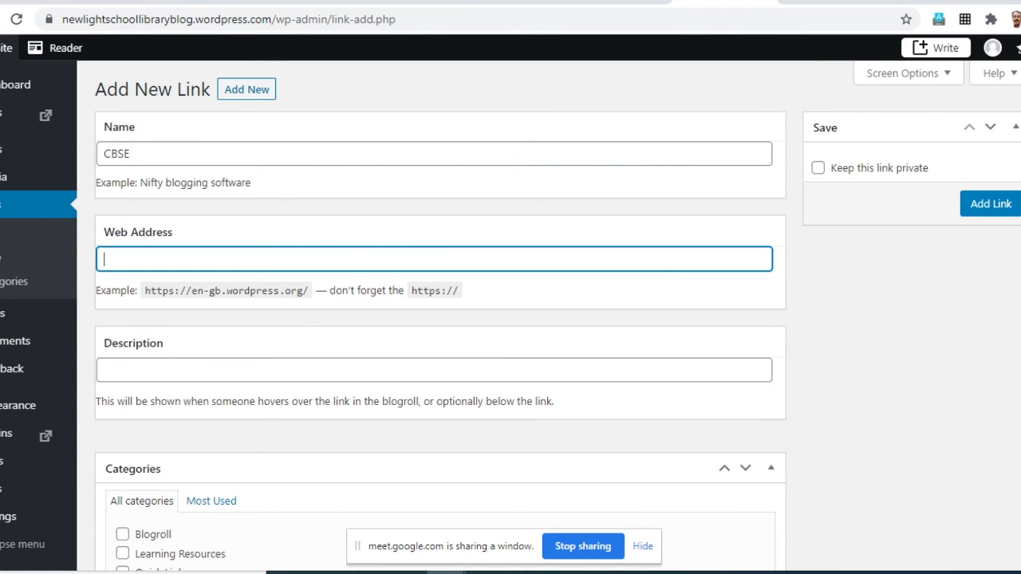
pyautogui.hotkey('ctrl', 'v')
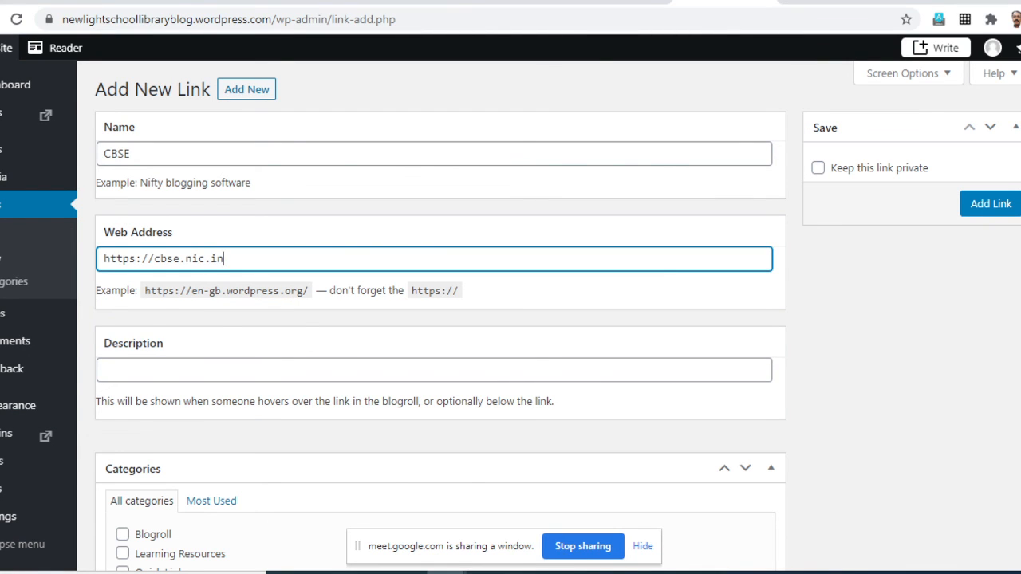
# - Assign the CBSE link to the Quick Links category and set its target to _blank (new window or tab)
pyautogui.scroll(-2, 438, 319)
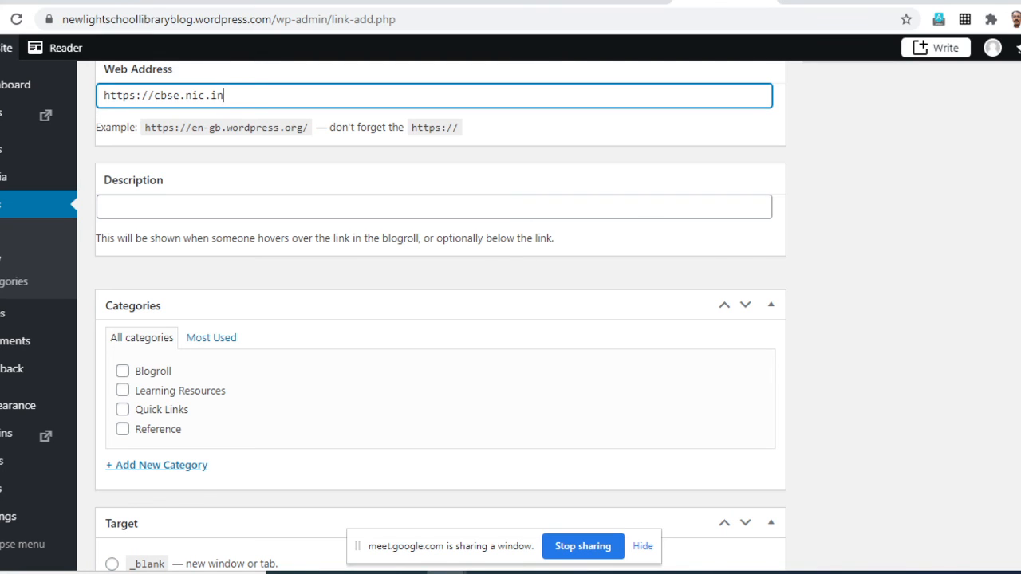
pyautogui.click(122, 409)
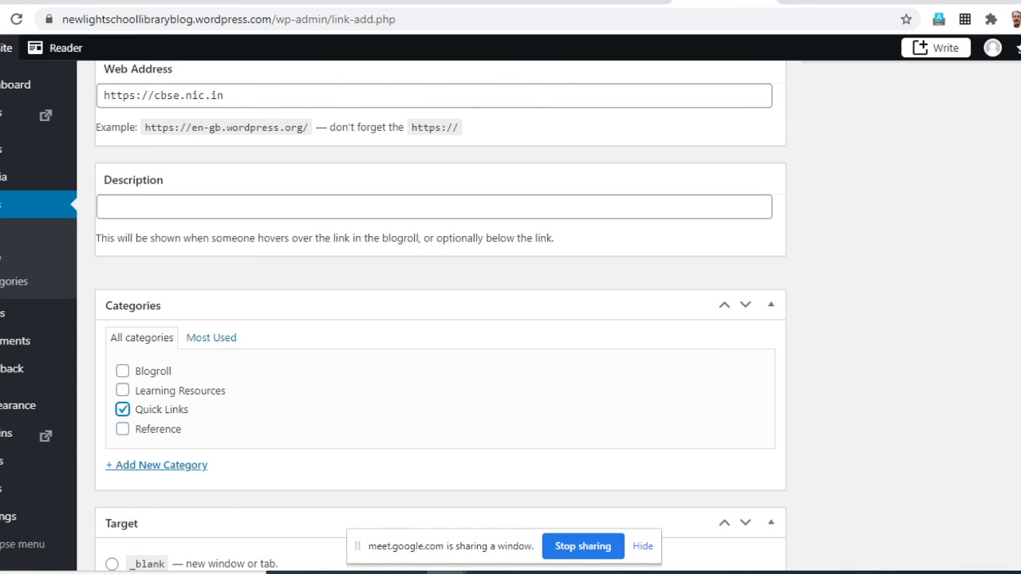
pyautogui.scroll(-5, 503, 47)
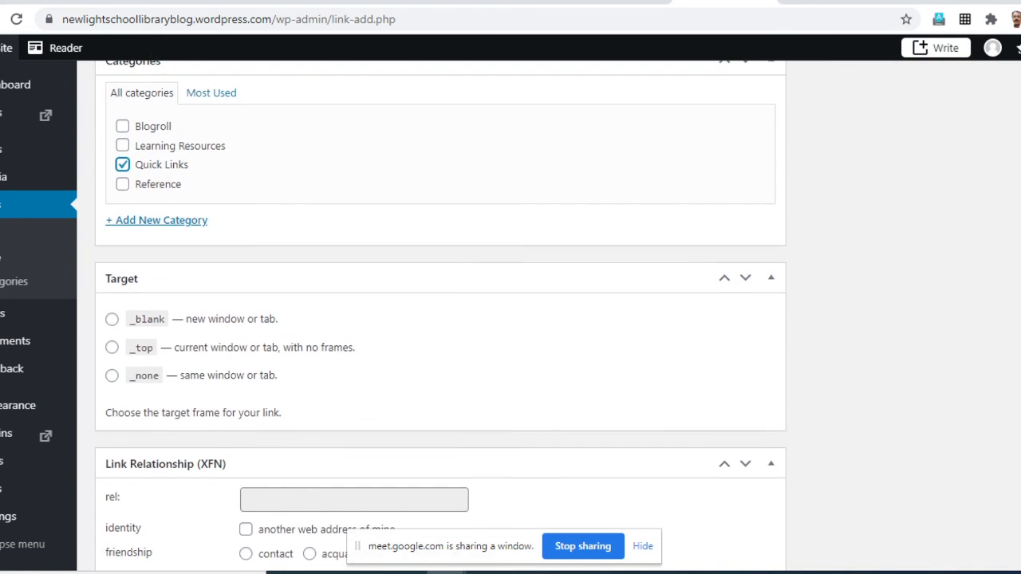
pyautogui.scroll(-1, 503, 47)
pyautogui.scroll(1, 503, 47)
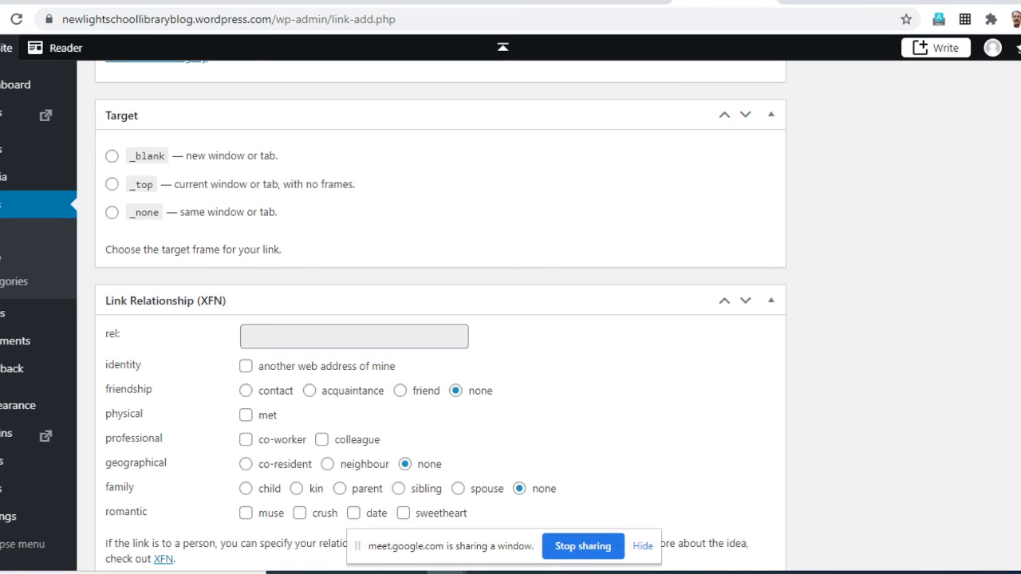
pyautogui.click(111, 156)
# - Review the remaining options of the new link form and recheck the CBSE link's name, address, category and target
pyautogui.scroll(-5, 440, 319)
pyautogui.scroll(5, 440, 319)
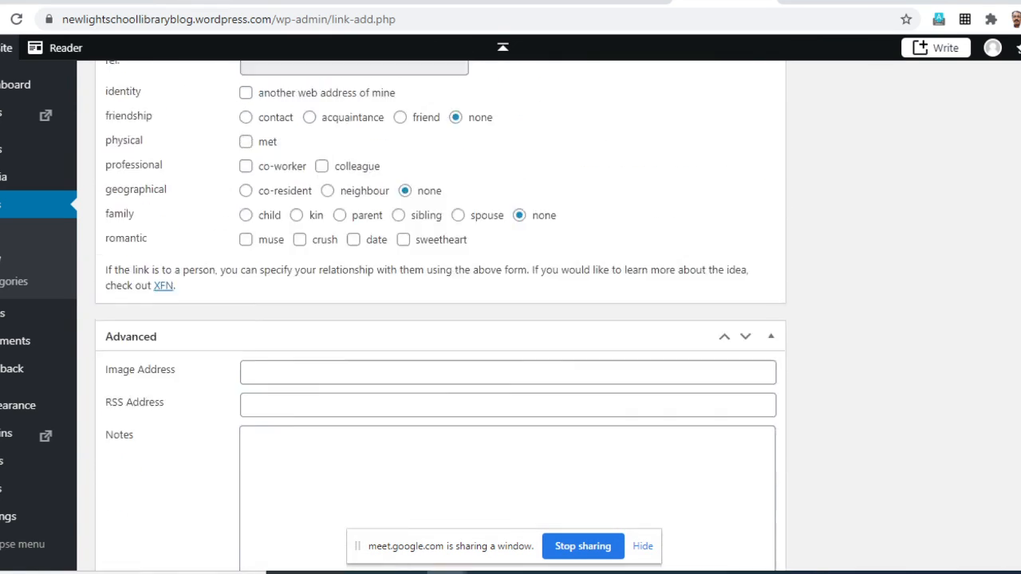
pyautogui.scroll(5, 440, 319)
pyautogui.scroll(3, 440, 319)
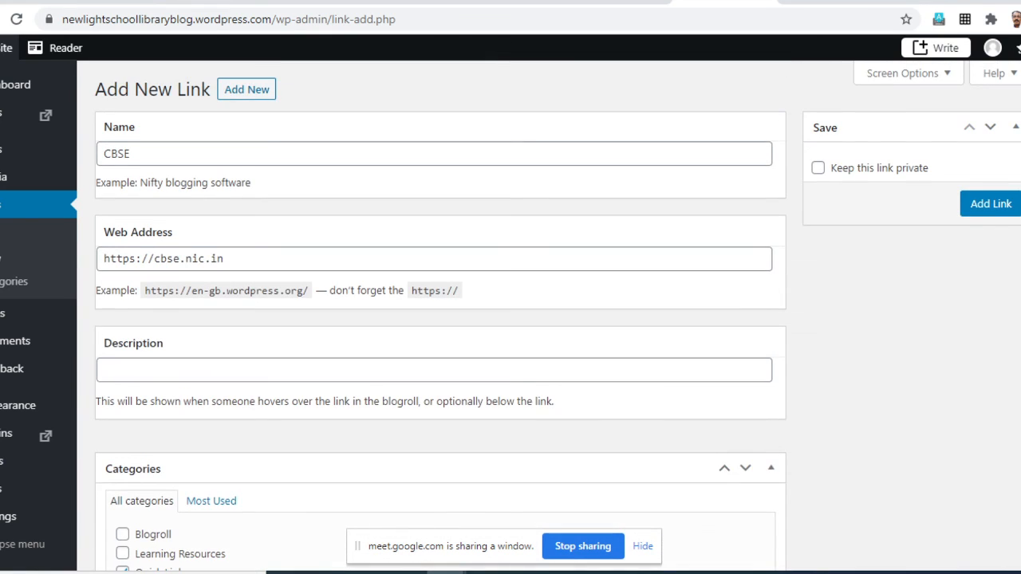
pyautogui.scroll(-2, 441, 319)
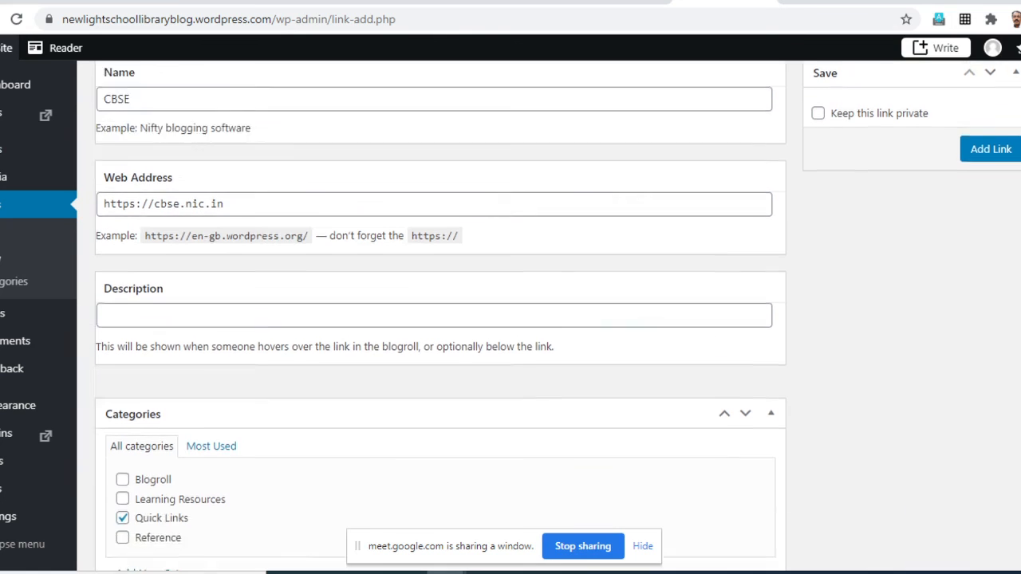
pyautogui.scroll(2, 440, 319)
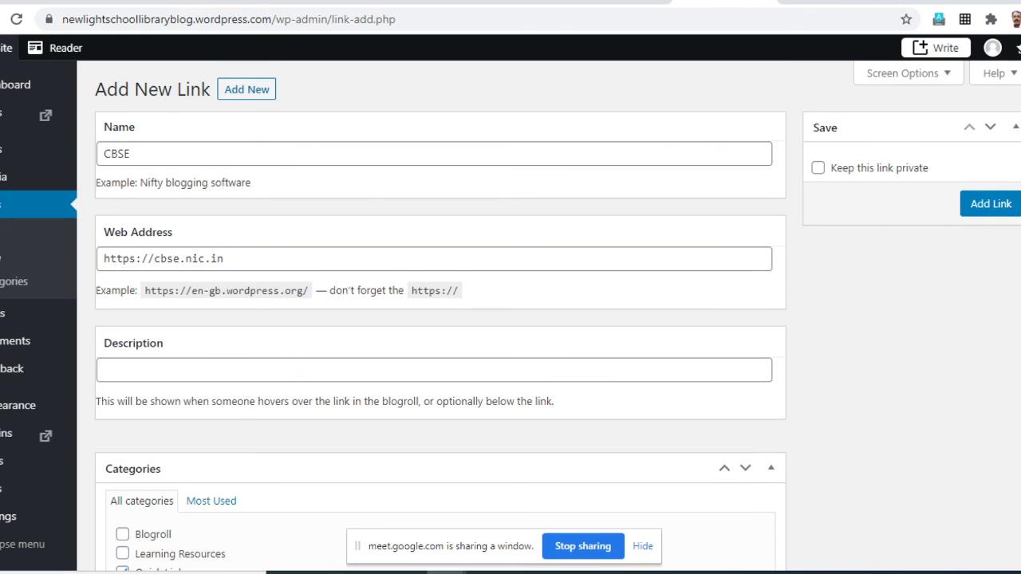
pyautogui.scroll(-2, 440, 319)
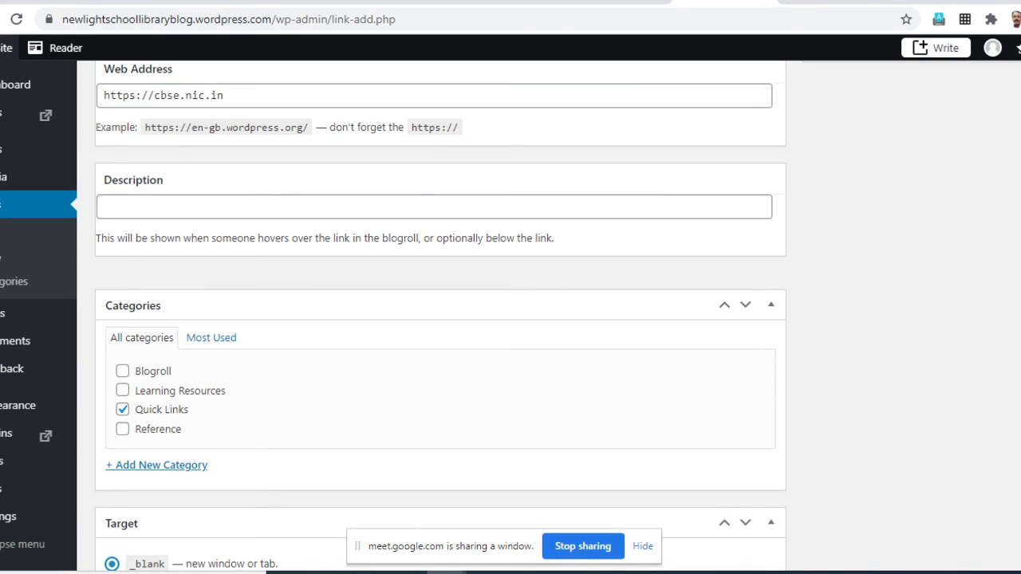
# - Save the CBSE link and name the next new link Britannica Online
pyautogui.scroll(2, 440, 319)
pyautogui.click(991, 203)
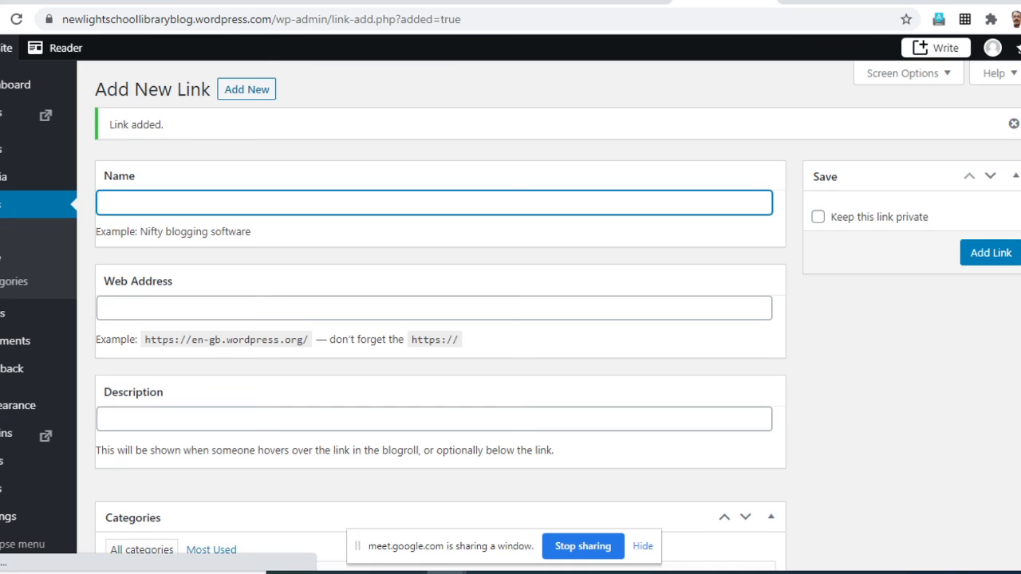
pyautogui.write('Br')
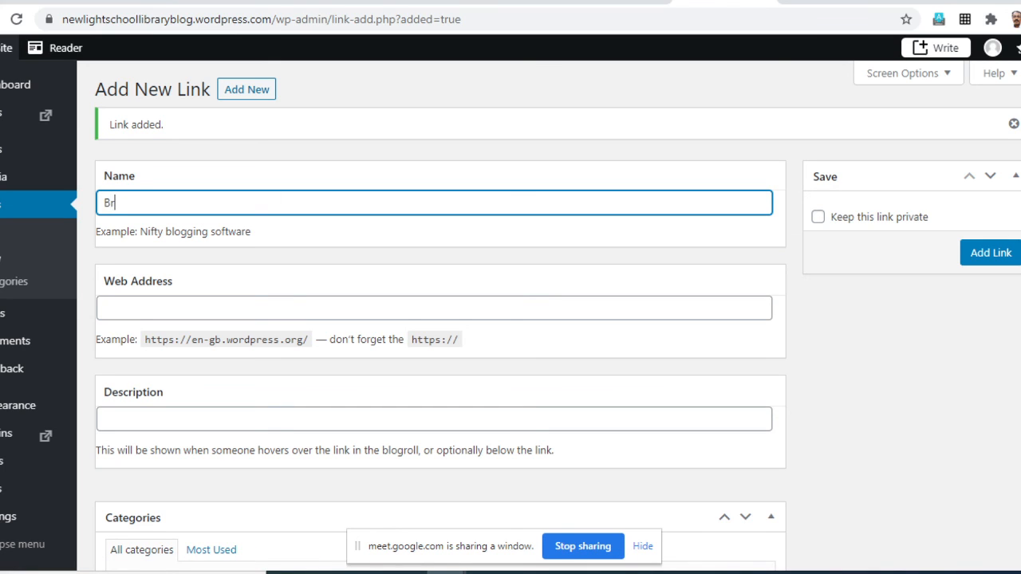
pyautogui.write('itannica Online')
pyautogui.click(105, 309)
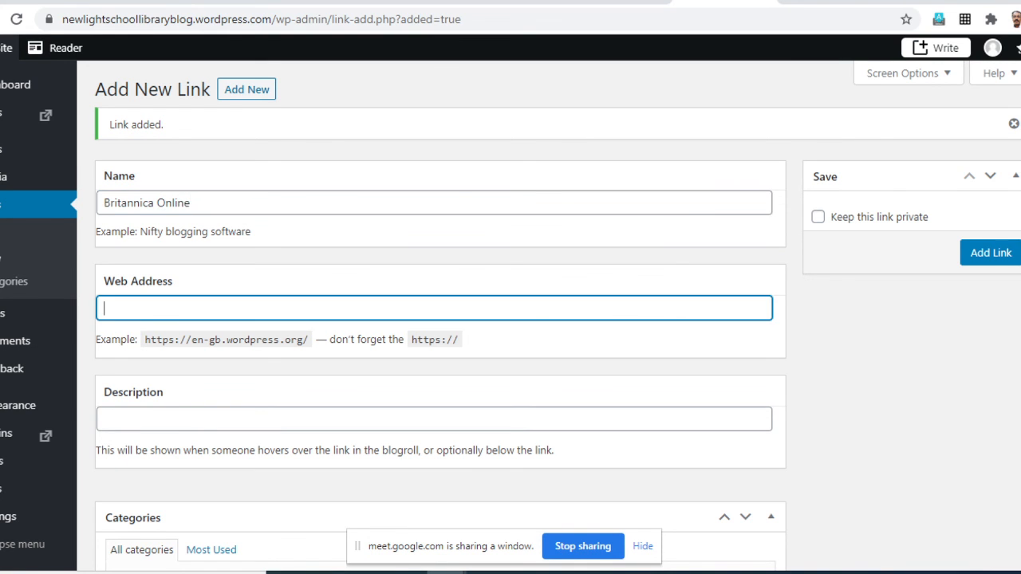
pyautogui.hotkey('alt', 'Tab')
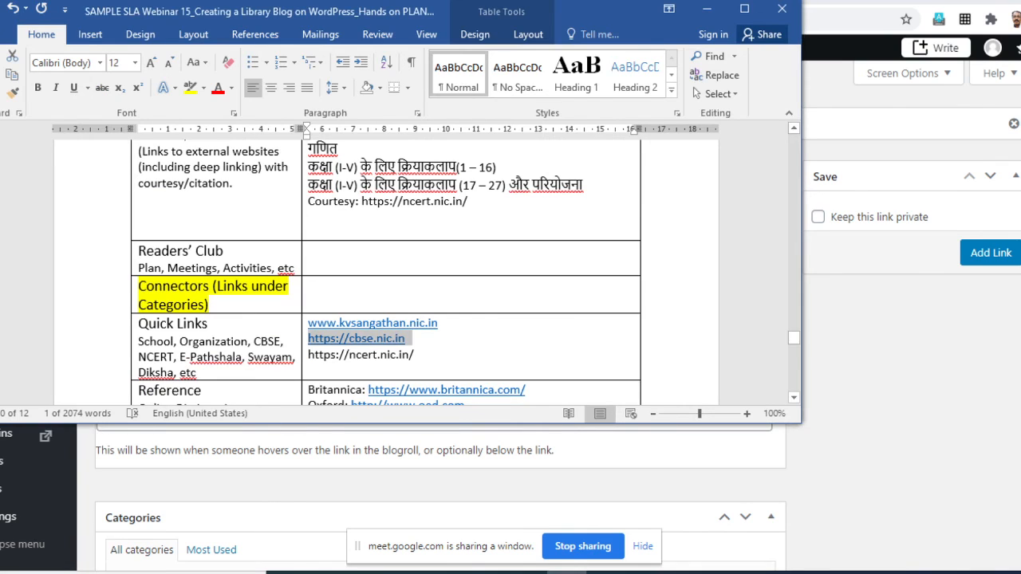
pyautogui.click(419, 339)
pyautogui.scroll(-2, 423, 319)
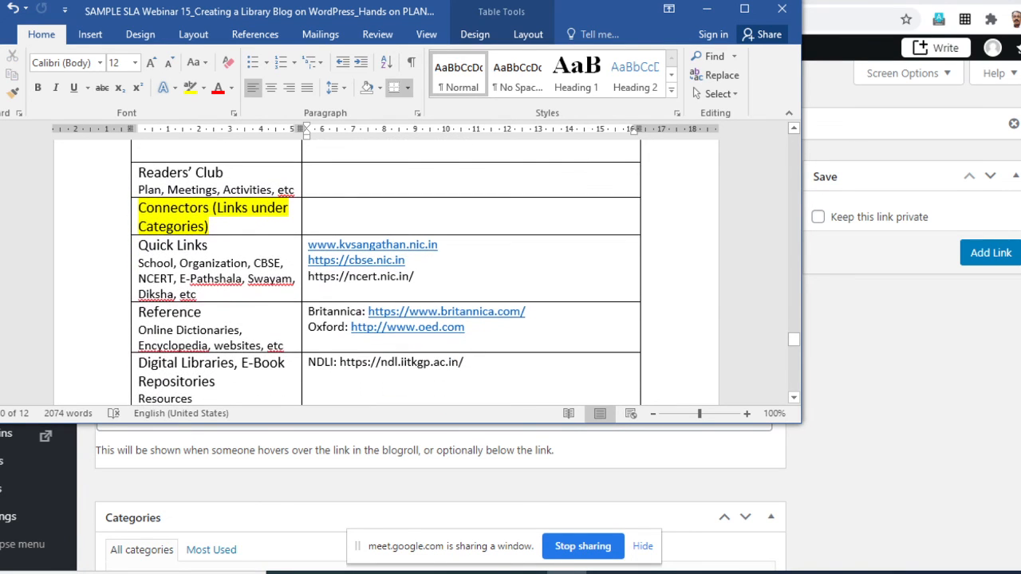
pyautogui.moveTo(527, 311); pyautogui.dragTo(368, 312)
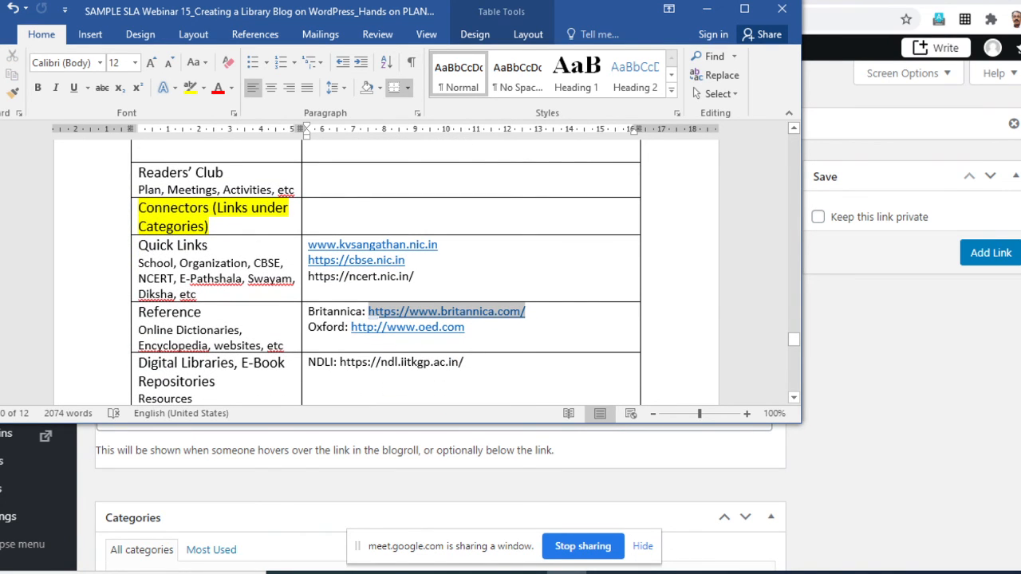
pyautogui.rightClick(378, 313)
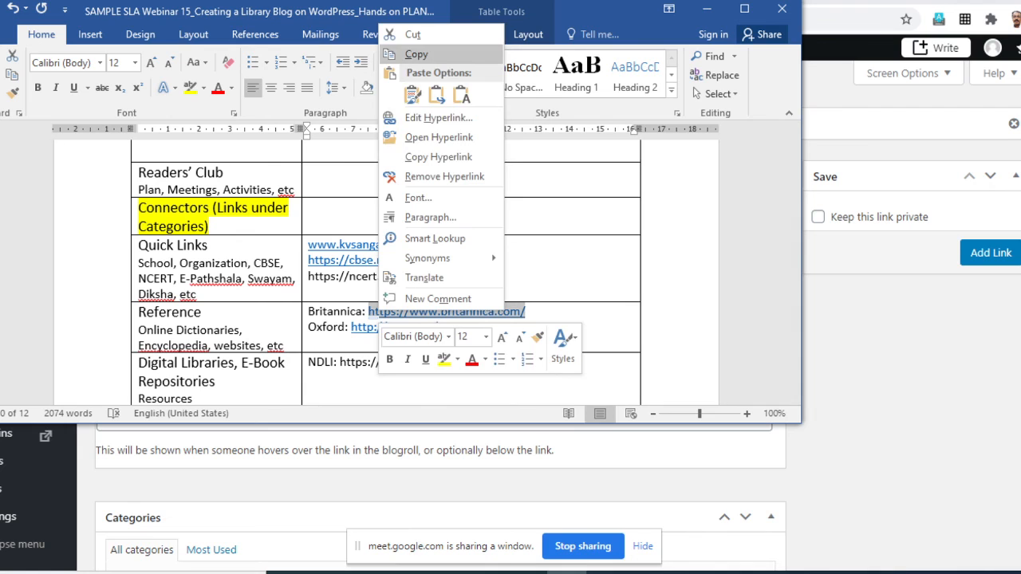
pyautogui.click(417, 54)
pyautogui.hotkey('alt', 'Tab')
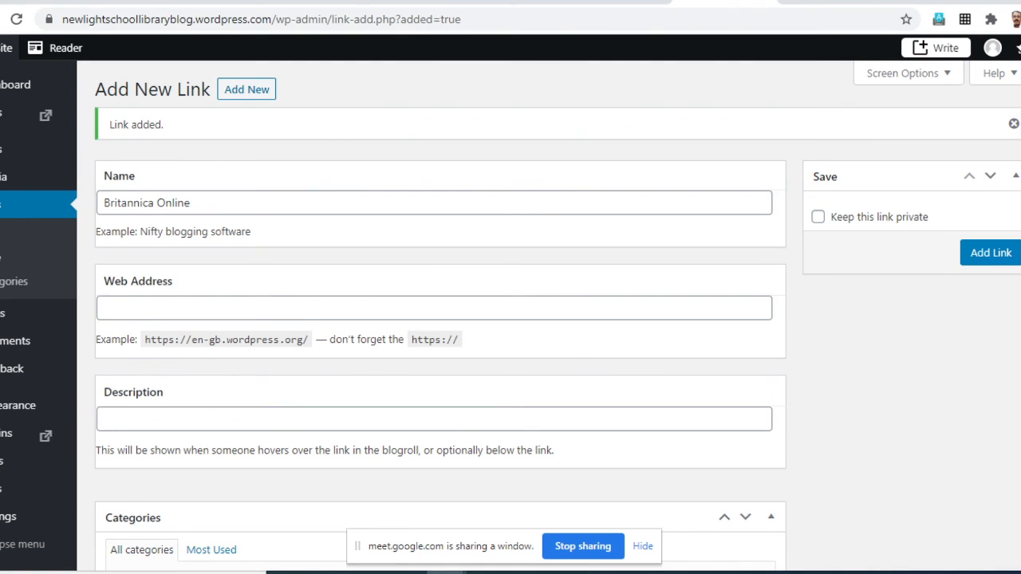
pyautogui.click(191, 308)
pyautogui.hotkey('ctrl', 'v')
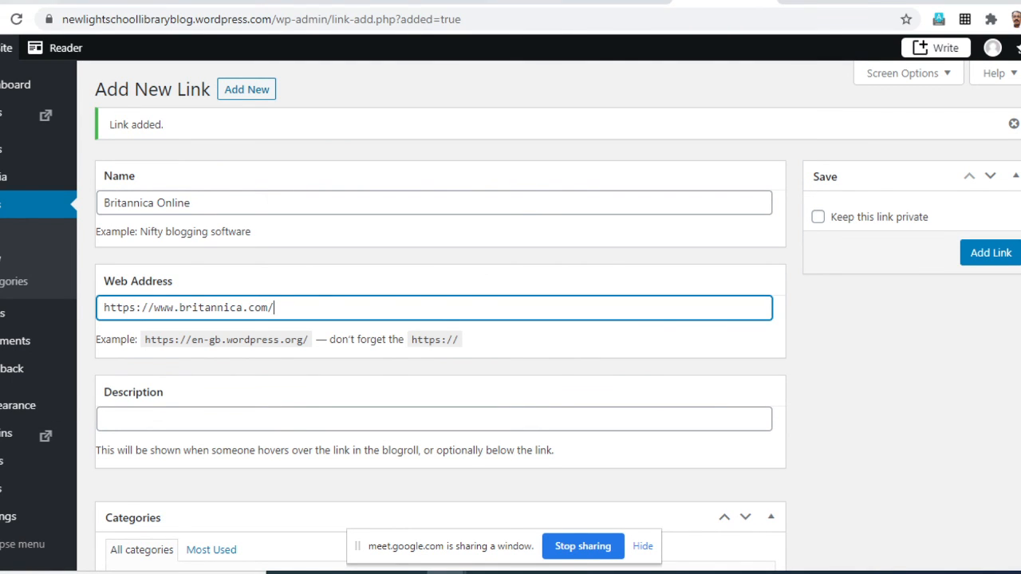
# - Assign the Britannica Online link to the Reference category and save the link
pyautogui.scroll(-3, 439, 319)
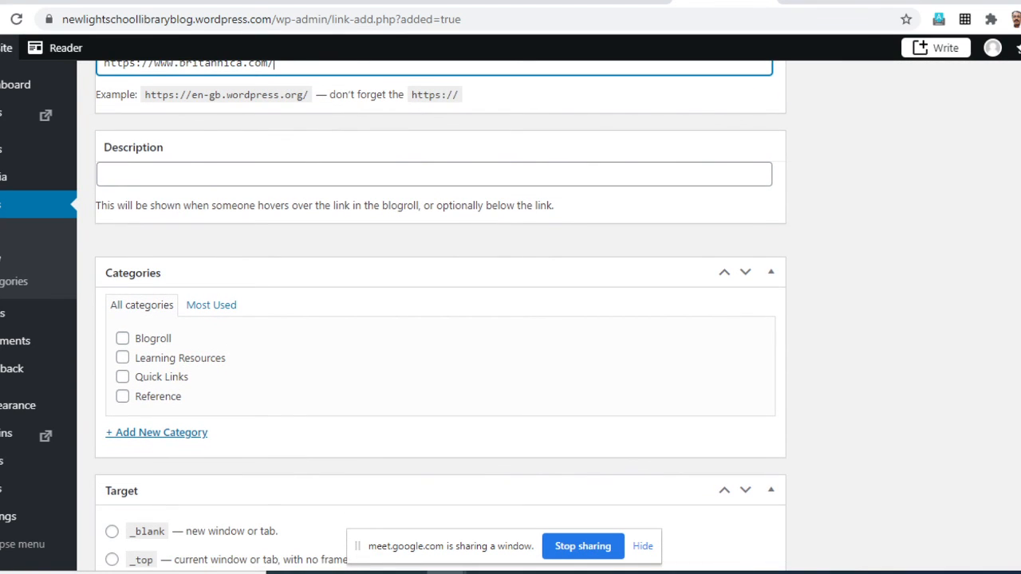
pyautogui.click(122, 396)
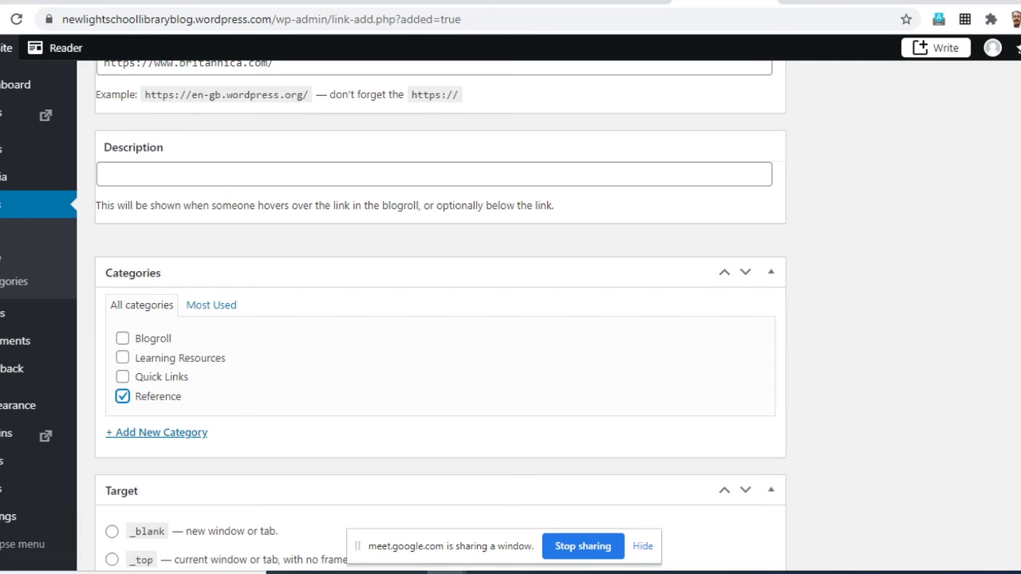
pyautogui.scroll(3, 439, 319)
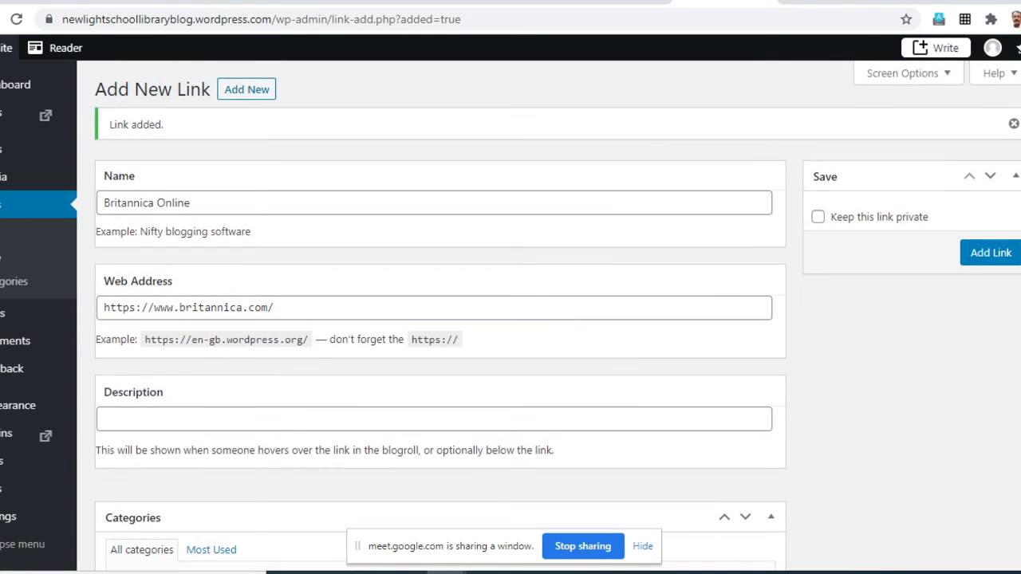
pyautogui.click(991, 252)
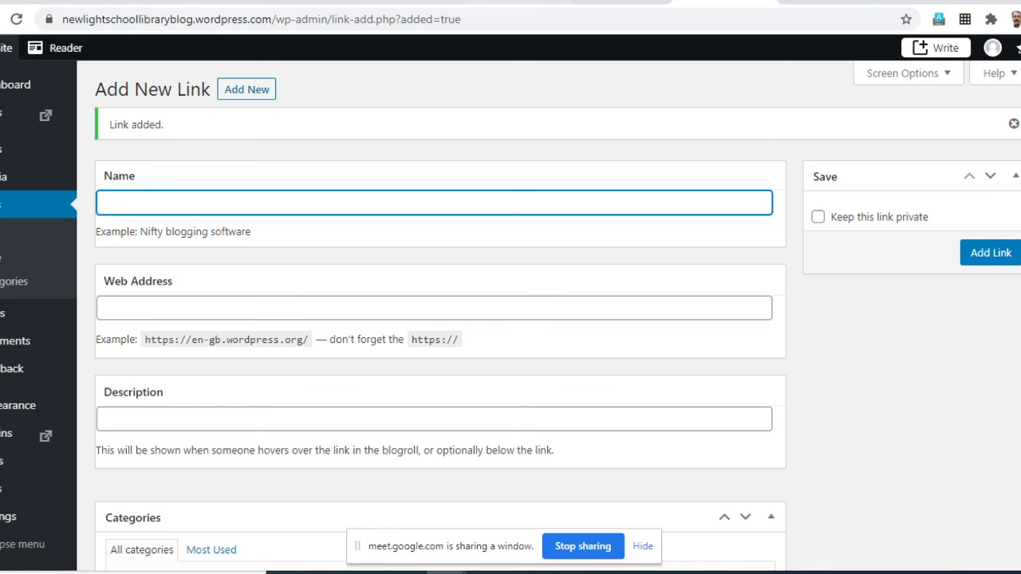
# - Switch to the WordPress.com home page of the library blog and open the site's Customiser
pyautogui.click(621, 2)
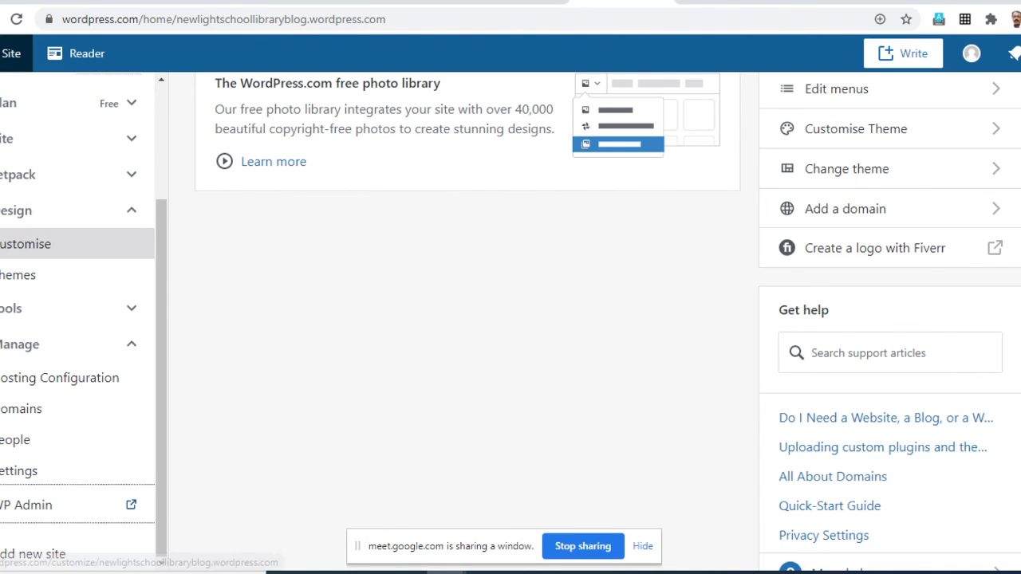
pyautogui.scroll(-2, 80, 344)
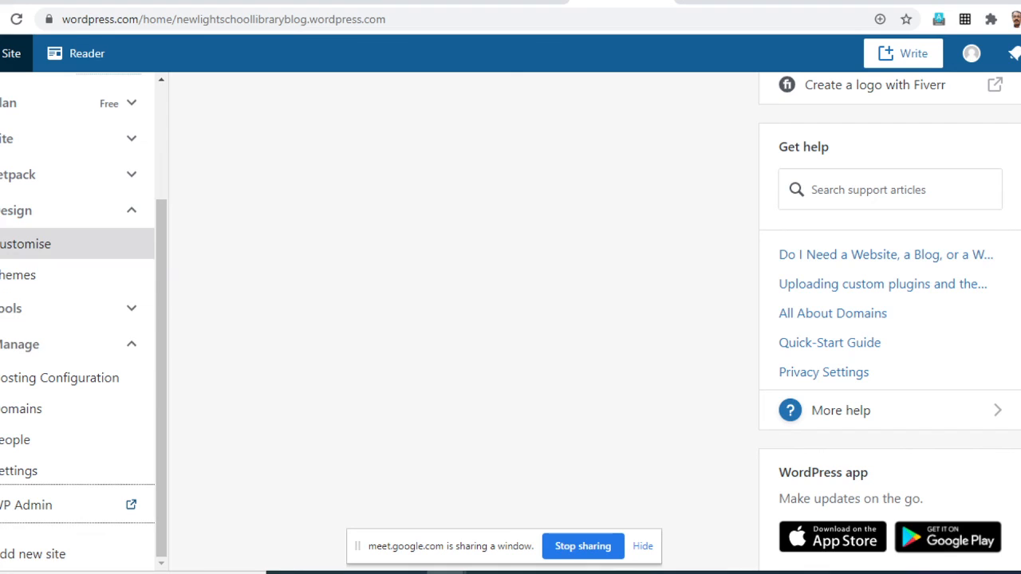
pyautogui.click(32, 243)
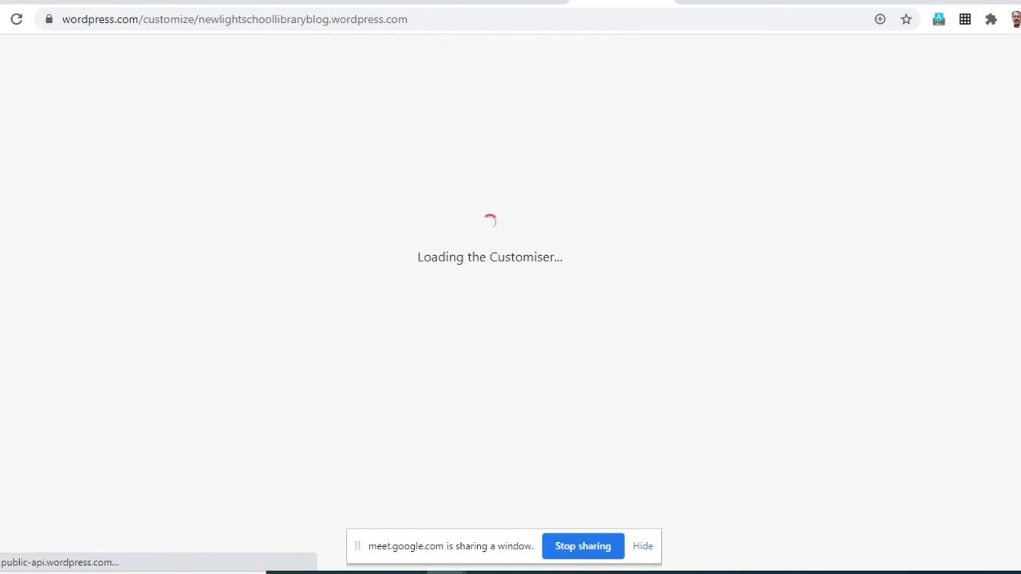
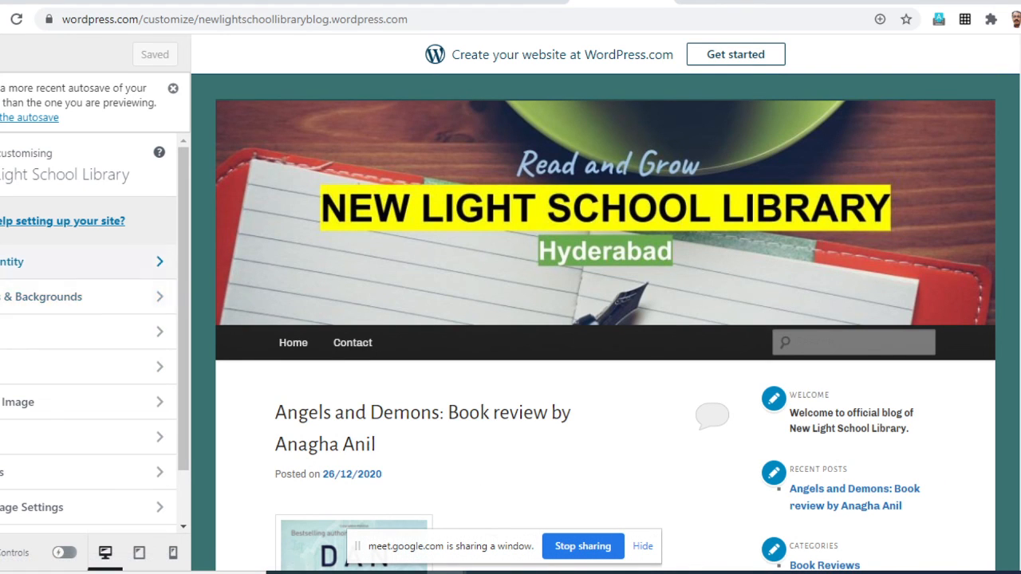
# - Look over the blog preview and open the Main Sidebar widget area for customising
pyautogui.scroll(-4, 606, 323)
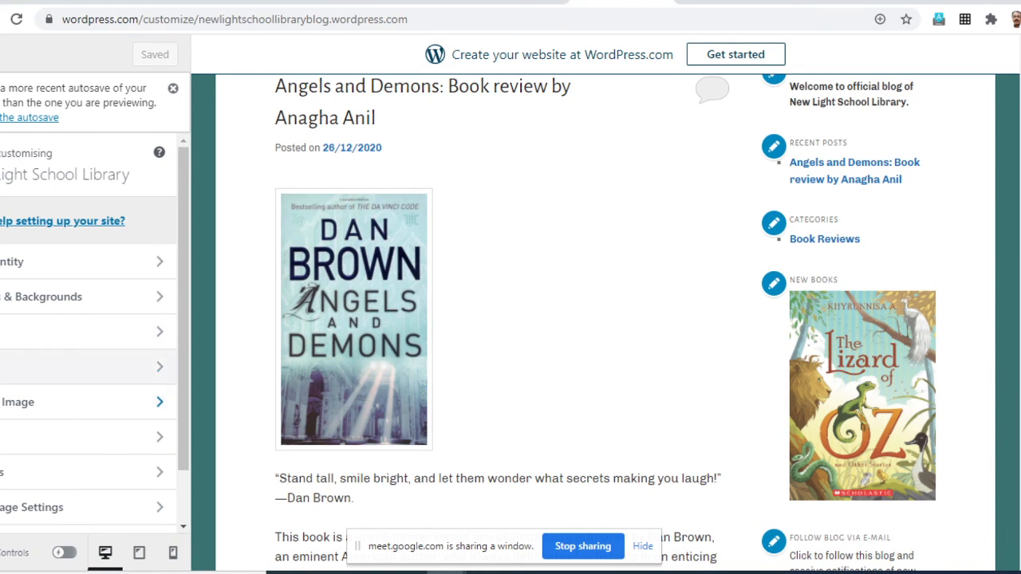
pyautogui.scroll(-1, 88, 351)
pyautogui.click(80, 411)
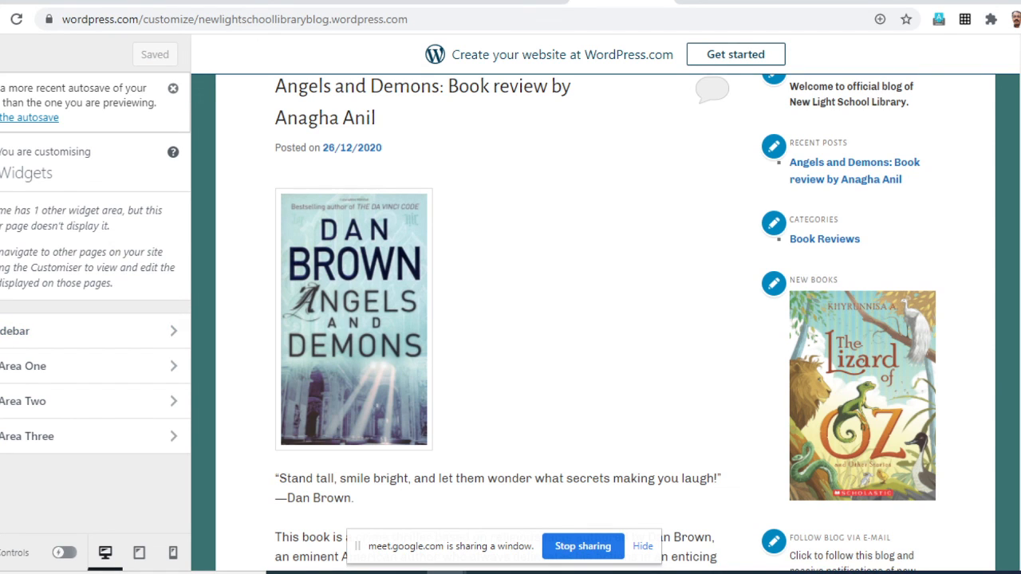
pyautogui.click(80, 331)
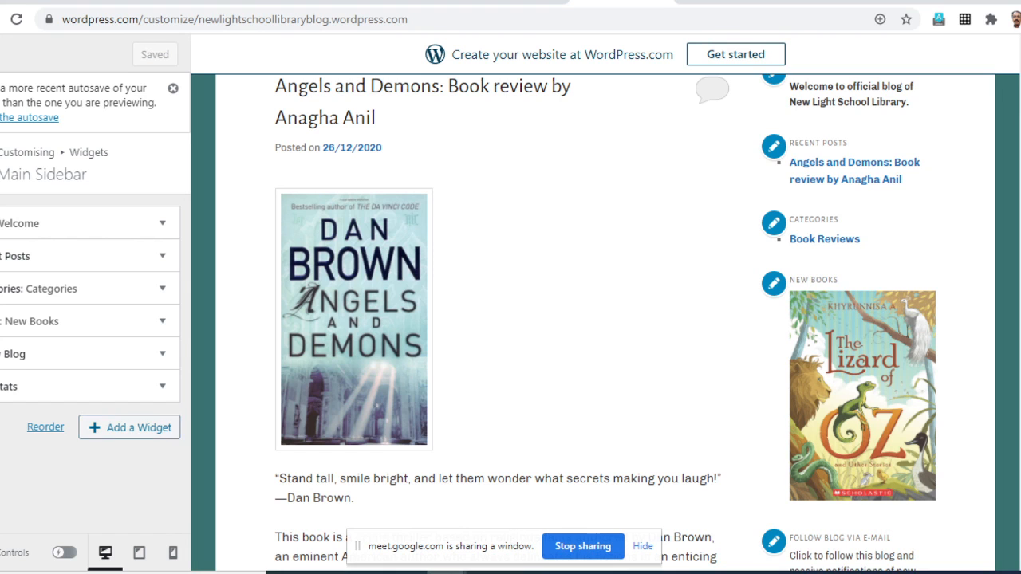
# - Find the Links widget among the available widgets and add it to the Main Sidebar
pyautogui.click(129, 428)
pyautogui.press('Down')
pyautogui.press('Down')
pyautogui.press('Down')
pyautogui.press('Down')
pyautogui.press('Down')
pyautogui.press('Down')
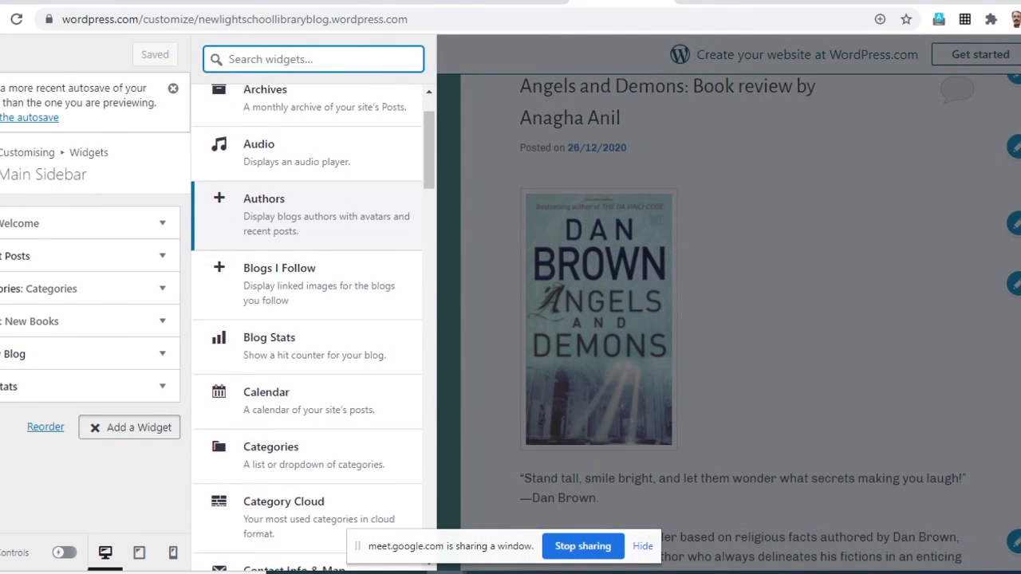
pyautogui.press('Down')
pyautogui.press('Down')
pyautogui.press('Down')
pyautogui.press('Down')
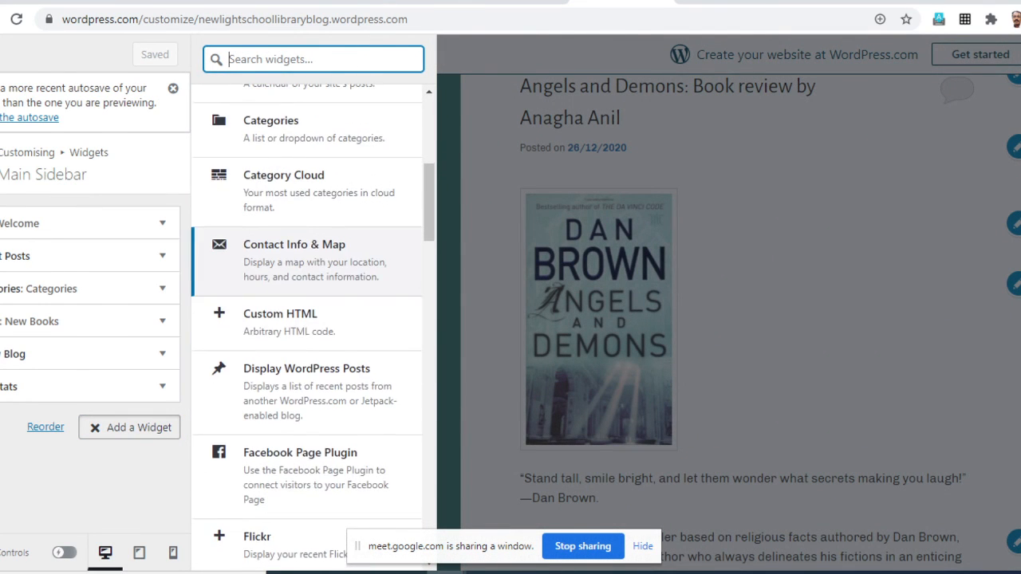
pyautogui.press('Down')
pyautogui.press('Down')
pyautogui.press('Down')
pyautogui.press('Down')
pyautogui.press('Down')
pyautogui.press('Down')
pyautogui.press('Down')
pyautogui.press('Down')
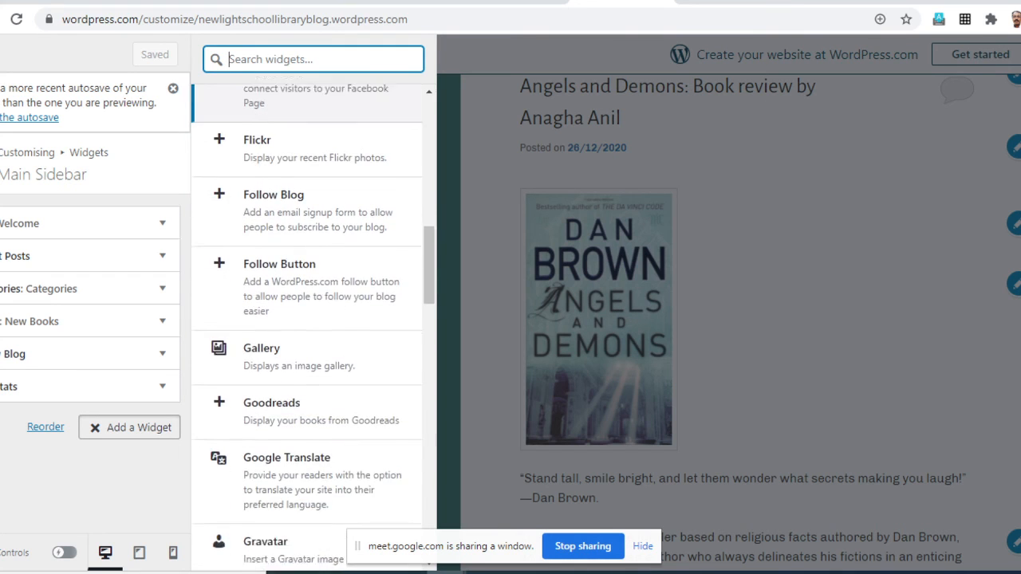
pyautogui.press('Down')
pyautogui.press('Down')
pyautogui.press('Down')
pyautogui.press('Down')
pyautogui.press('Down')
pyautogui.press('Down')
pyautogui.press('Down')
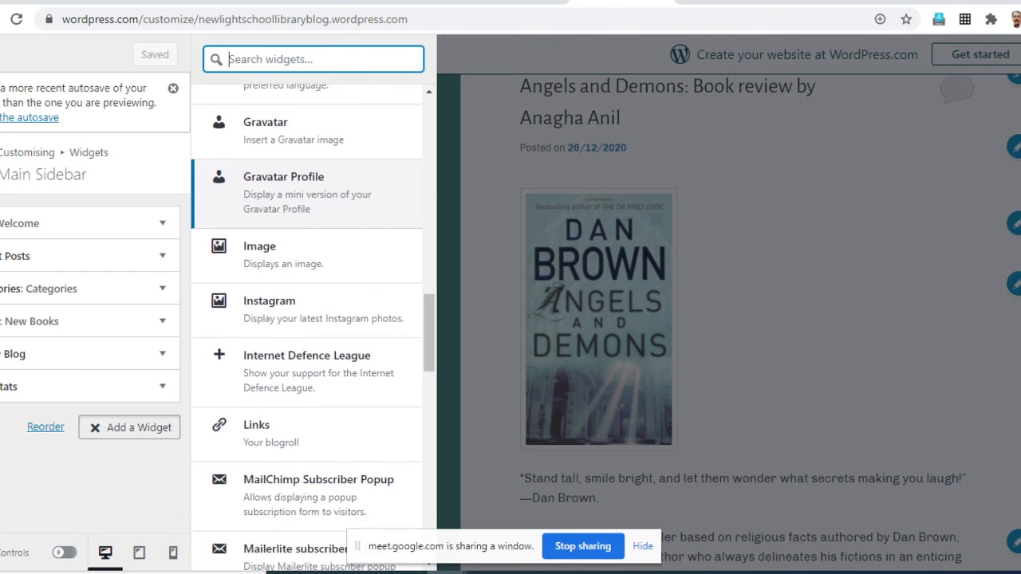
pyautogui.press('Up')
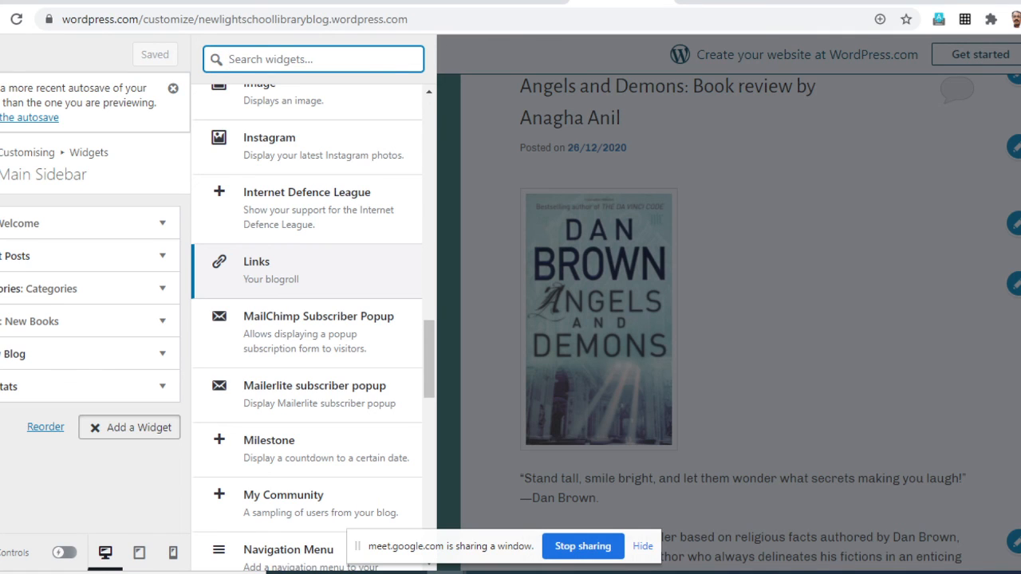
pyautogui.click(307, 271)
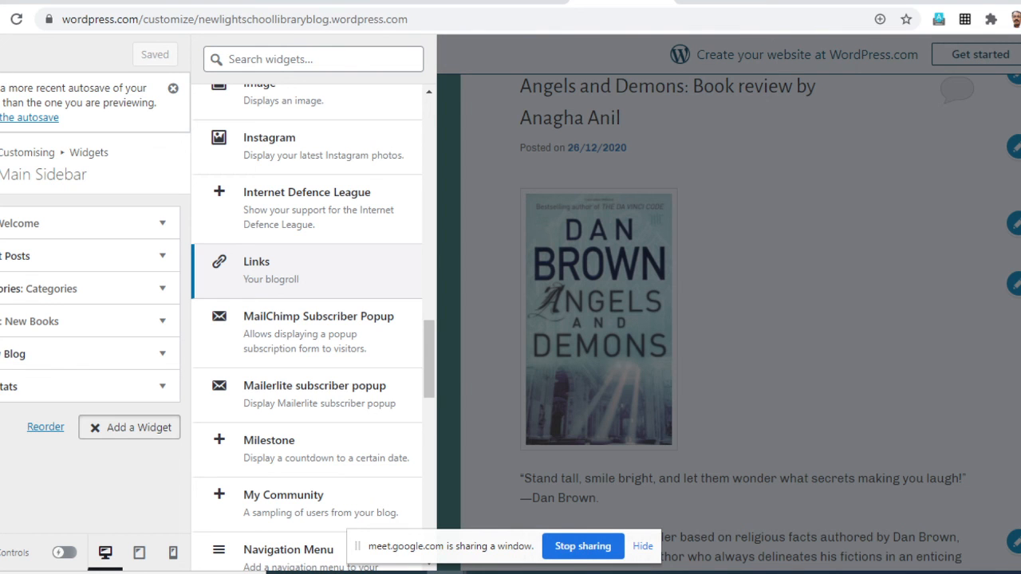
pyautogui.click(307, 271)
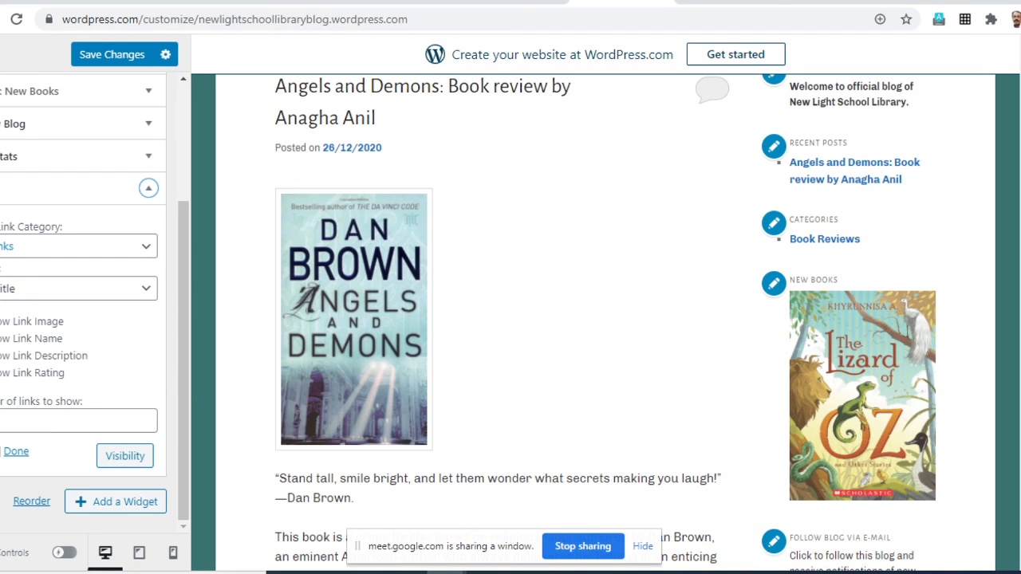
# - Set the Links widget's link category to Quick Links and toggle its Show Link Name option
pyautogui.click(144, 246)
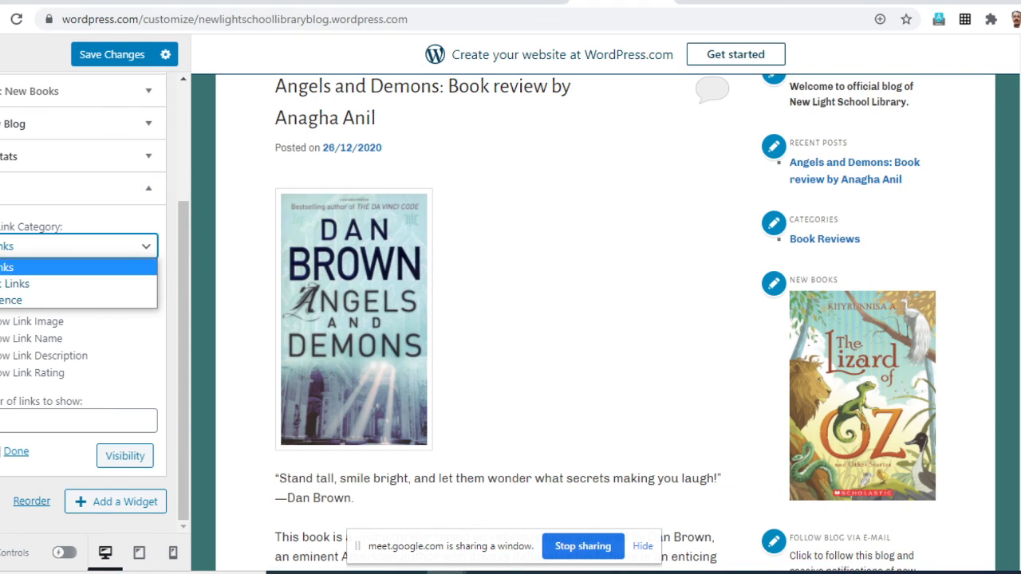
pyautogui.click(80, 283)
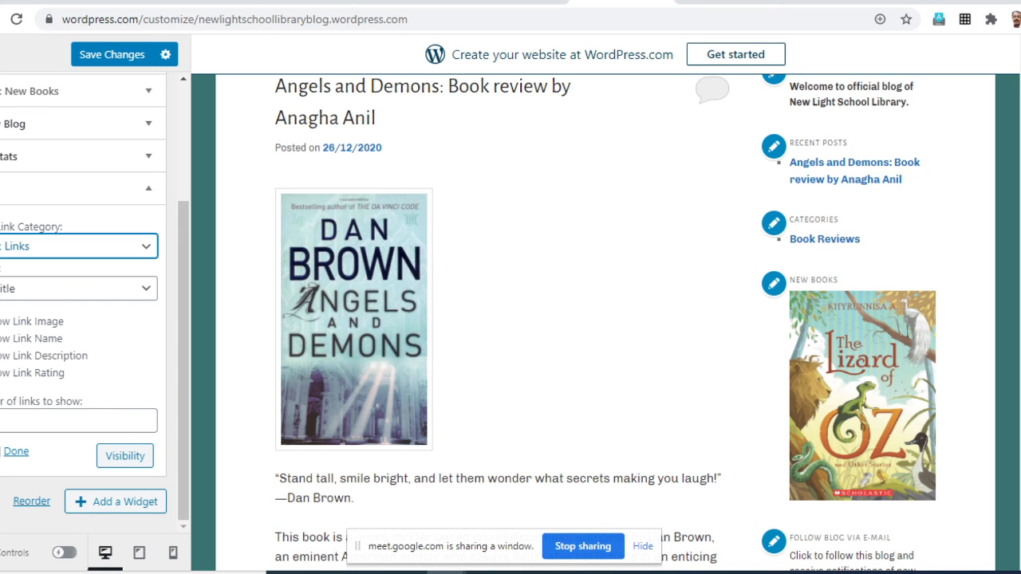
pyautogui.scroll(-9, 607, 320)
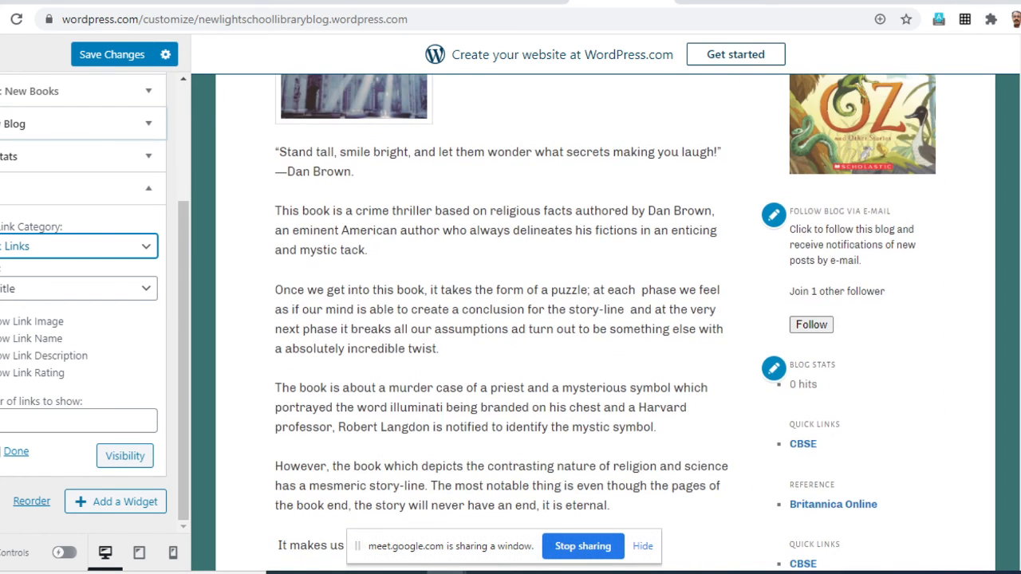
pyautogui.scroll(1, 606, 320)
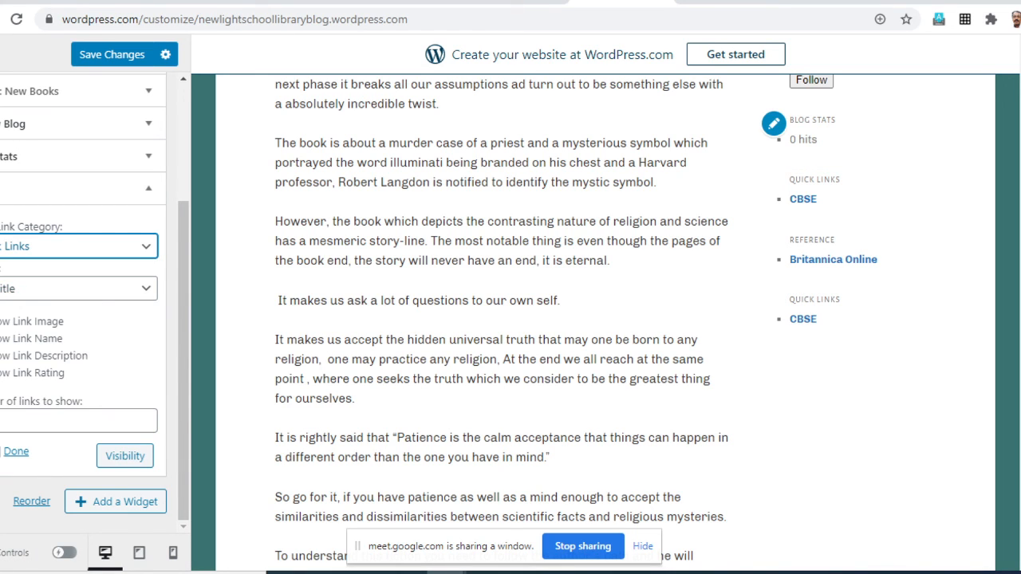
pyautogui.click(6, 339)
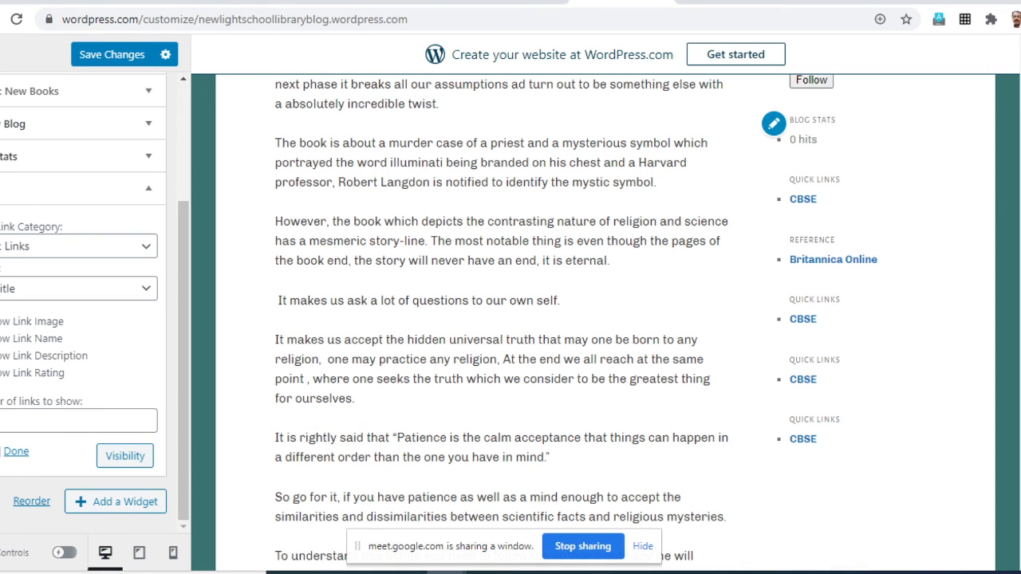
# - Remove the Links widget from the Main Sidebar
pyautogui.scroll(3, 120, 323)
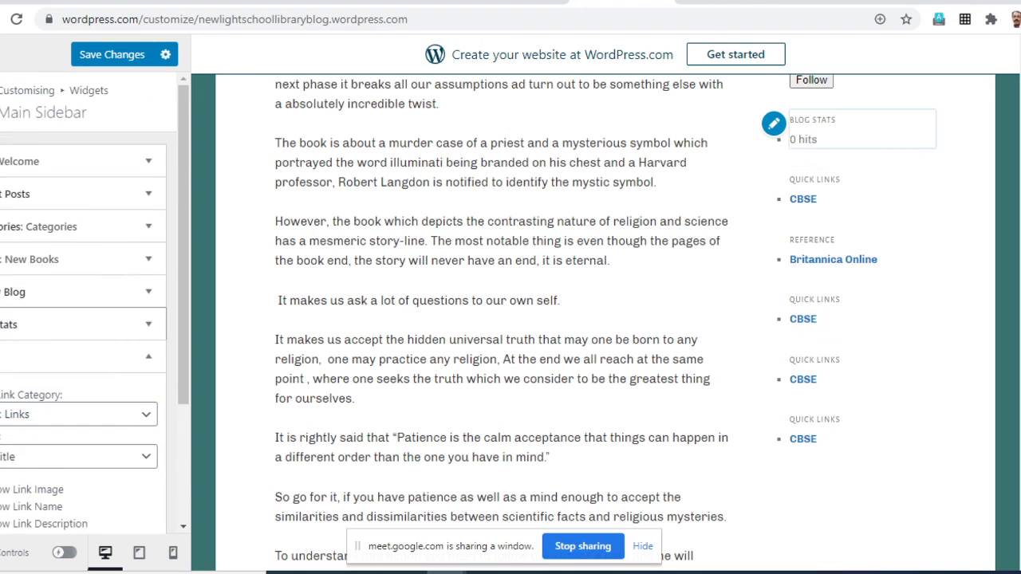
pyautogui.scroll(-3, 120, 323)
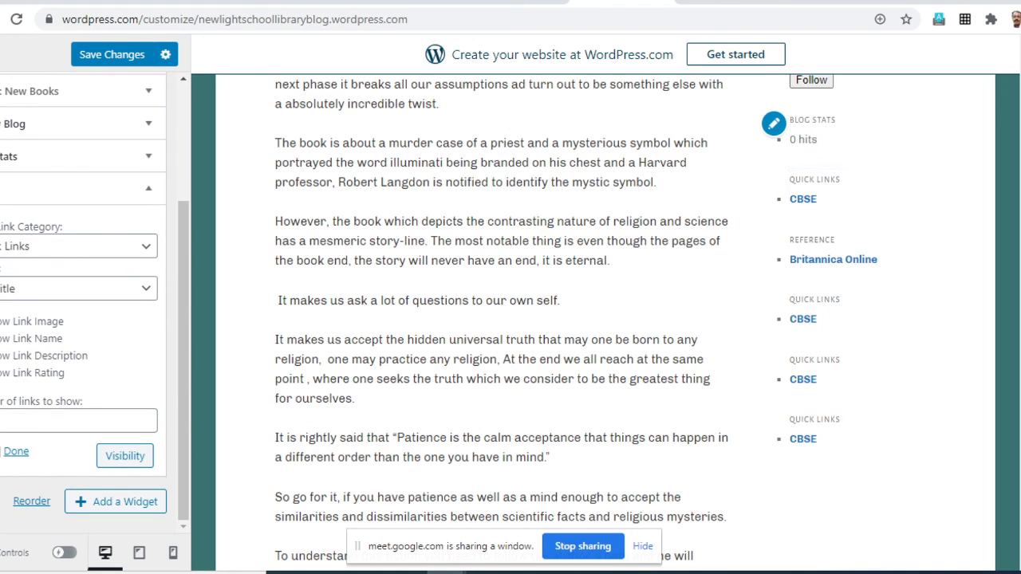
pyautogui.click(0, 451)
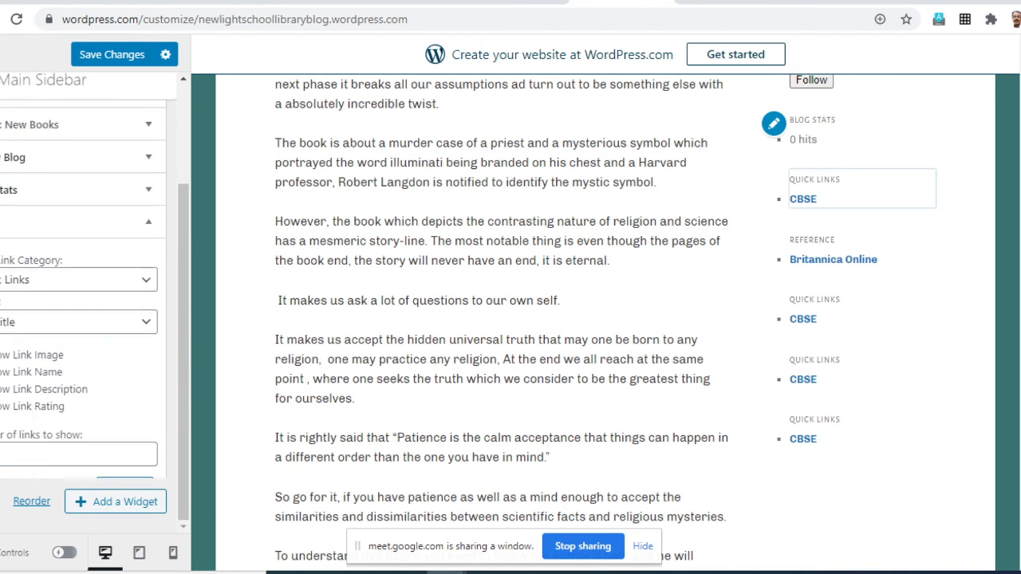
# - Add a fresh Links widget to the Main Sidebar and check the sidebar preview
pyautogui.click(129, 366)
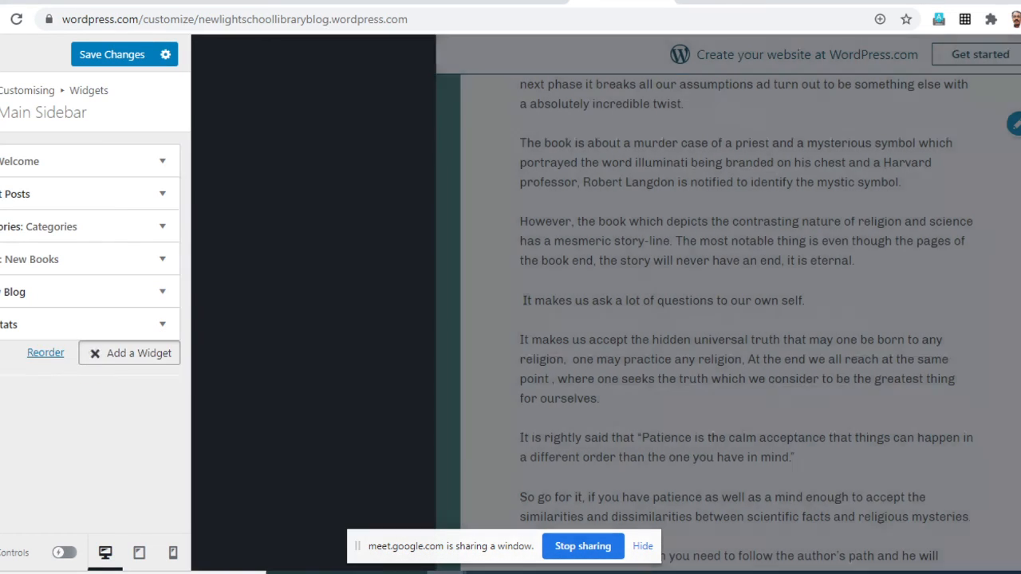
pyautogui.scroll(-1, 576, 319)
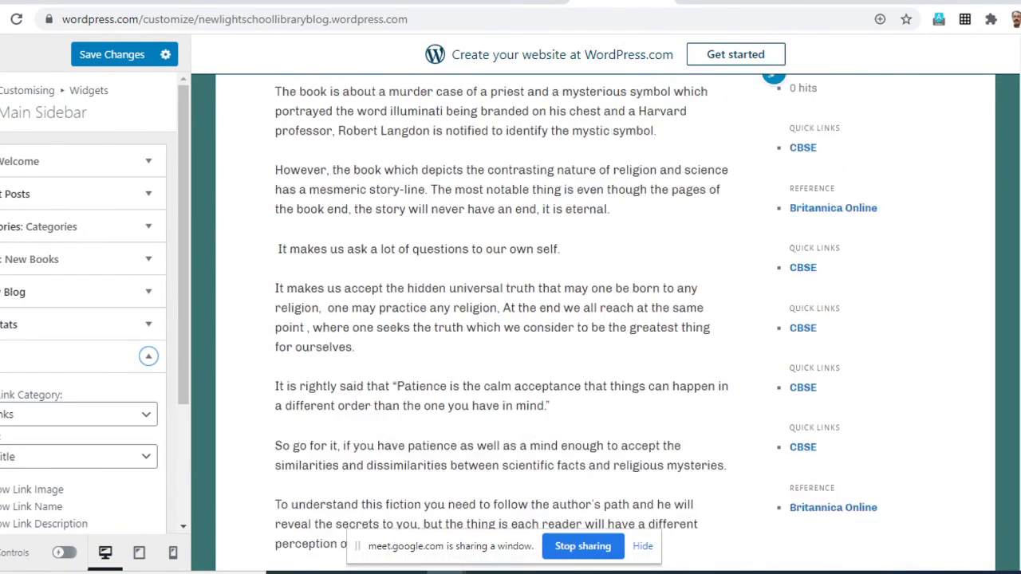
pyautogui.scroll(-3, 604, 319)
pyautogui.scroll(2, 605, 319)
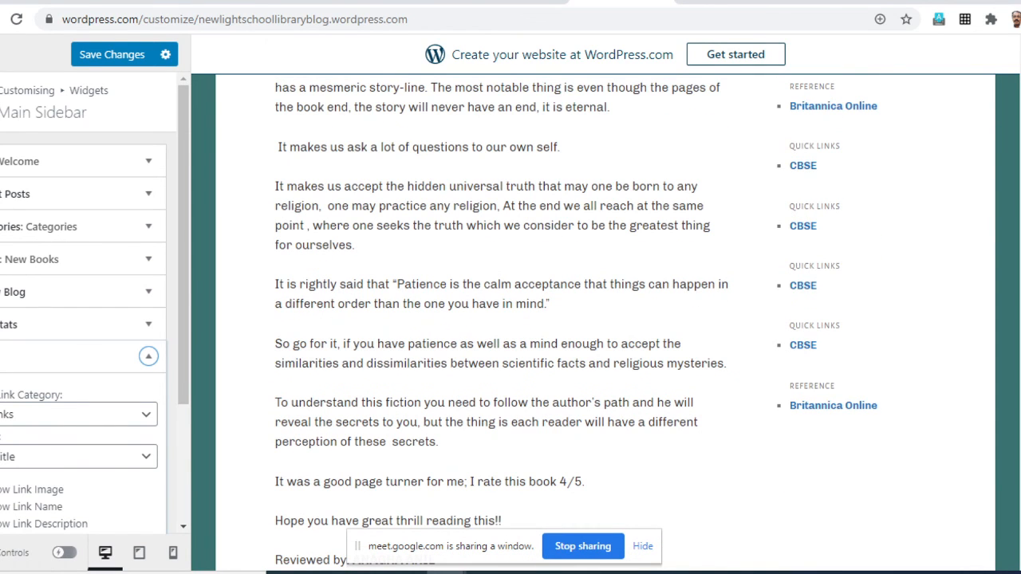
pyautogui.scroll(-1, 88, 303)
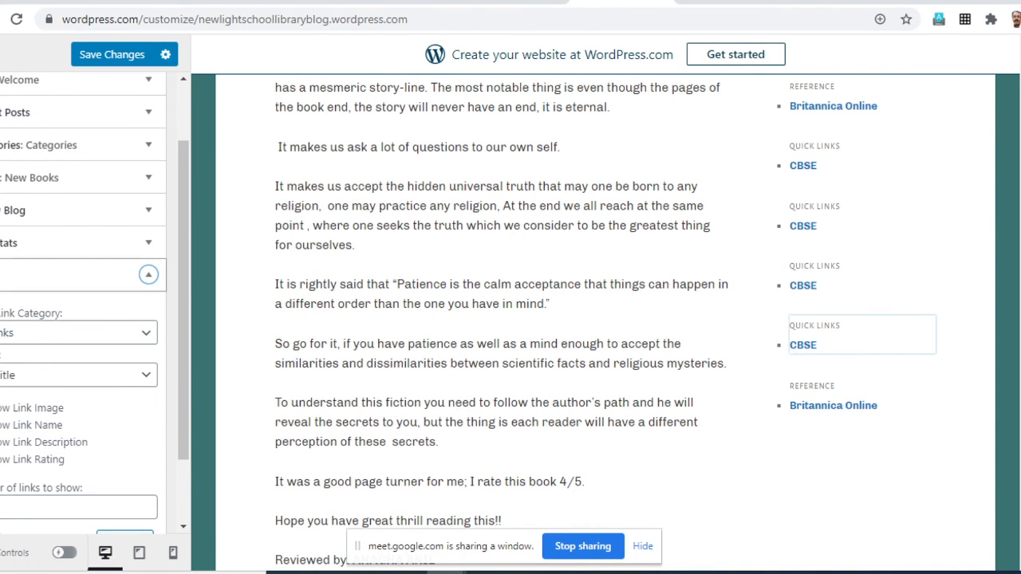
# - Set the new Links widget's link category to Quick Links, collapse the widget and save the changes
pyautogui.click(88, 332)
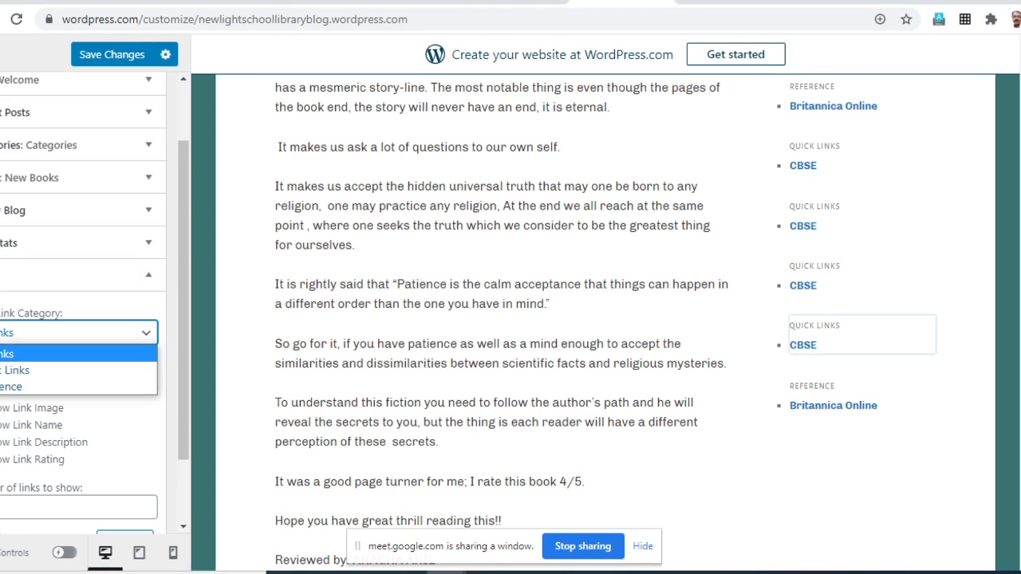
pyautogui.click(16, 370)
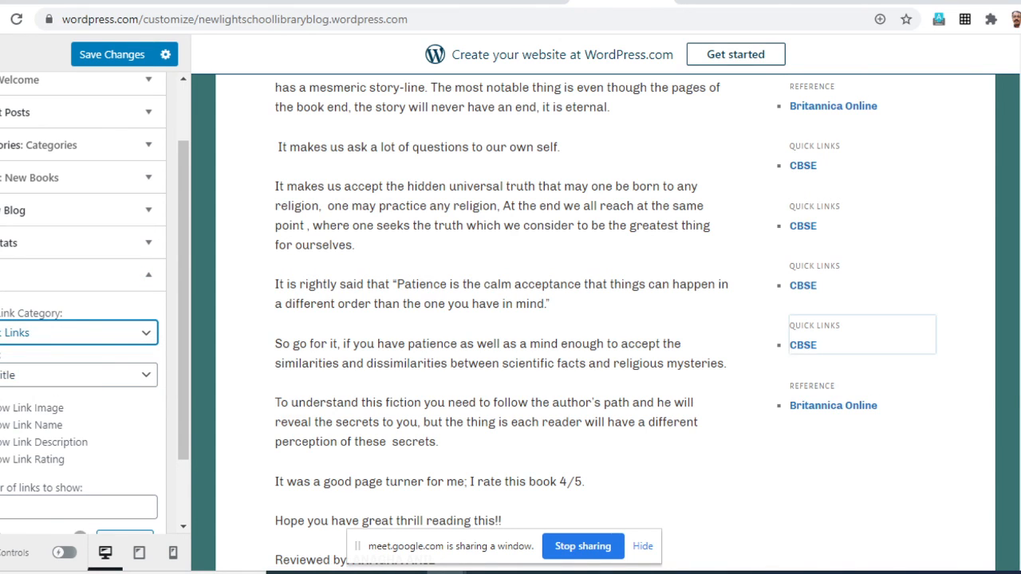
pyautogui.scroll(-1, 88, 319)
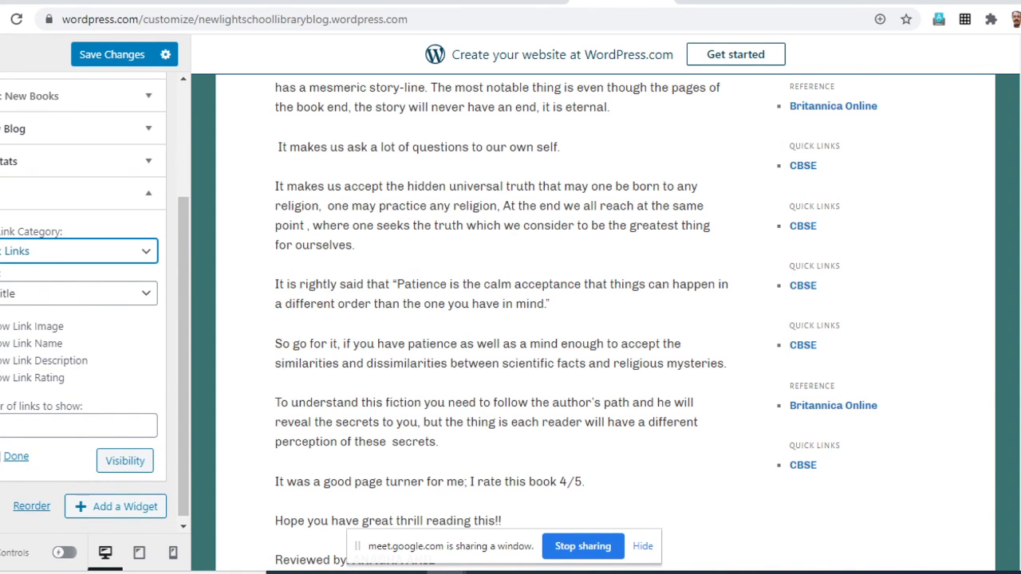
pyautogui.click(149, 193)
pyautogui.click(111, 54)
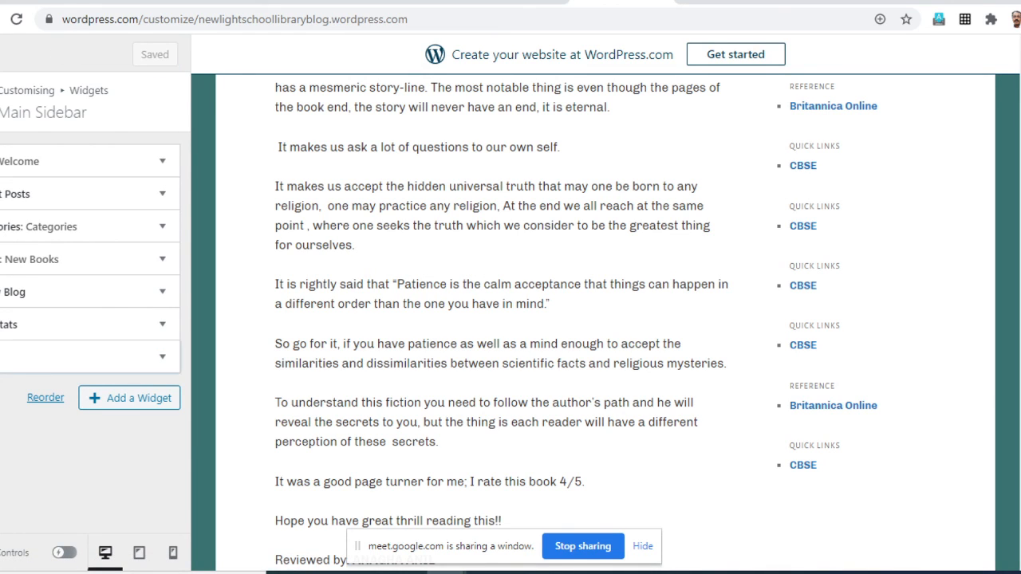
# - Reload the customiser and examine which link sections the sidebar preview shows
pyautogui.scroll(-1, 593, 322)
pyautogui.scroll(3, 593, 322)
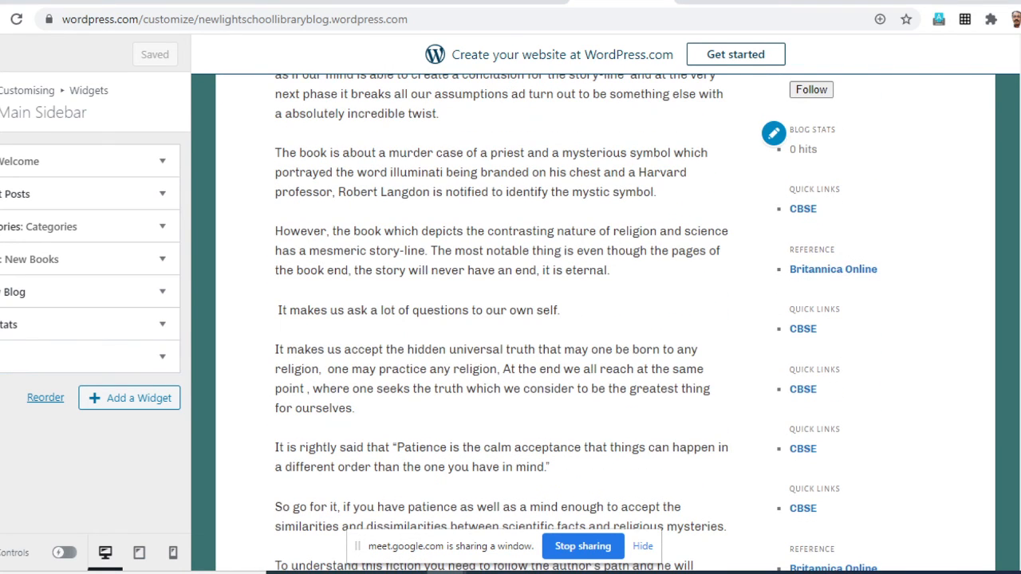
pyautogui.scroll(-1, 576, 322)
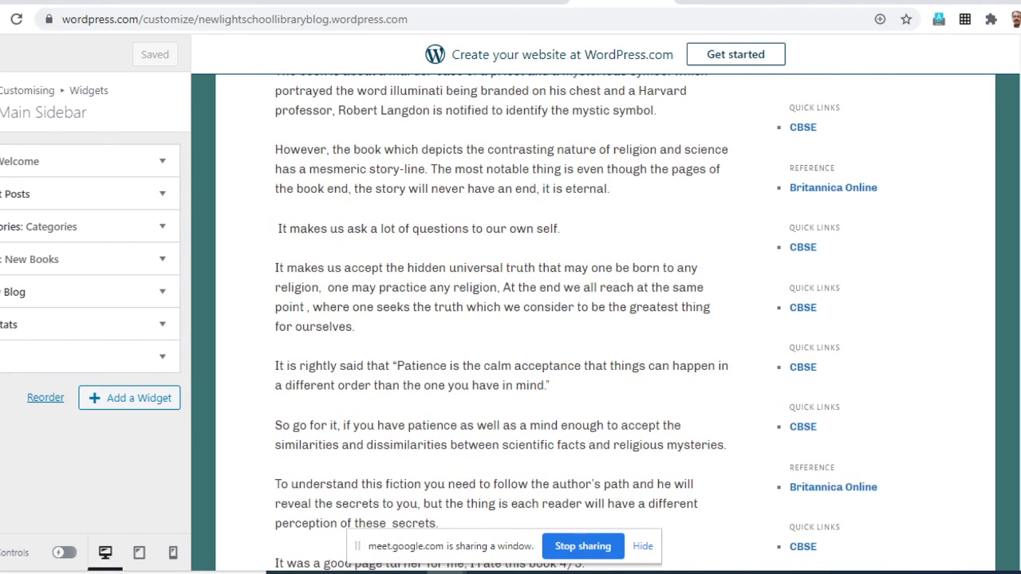
pyautogui.click(16, 19)
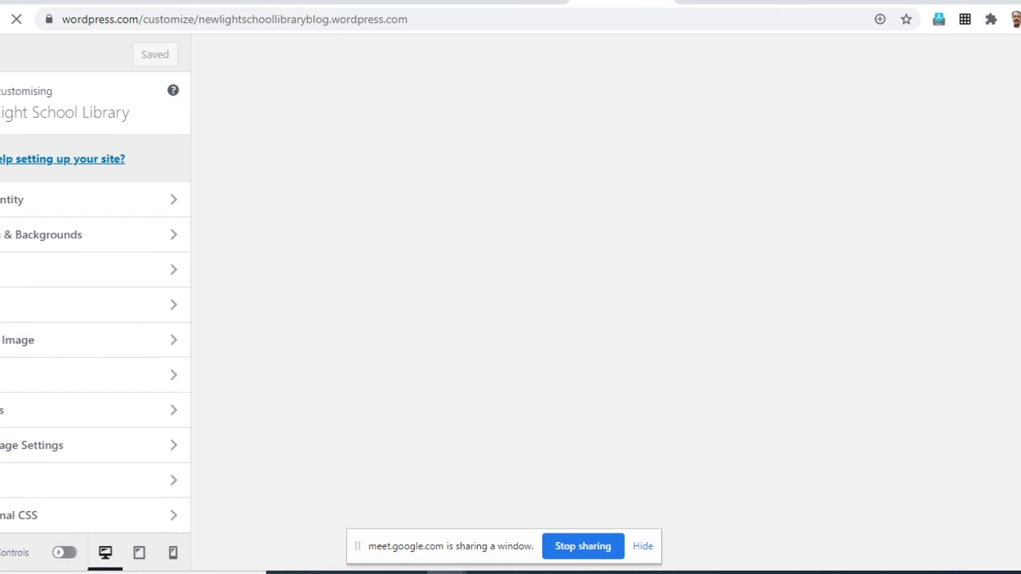
pyautogui.scroll(-6, 606, 319)
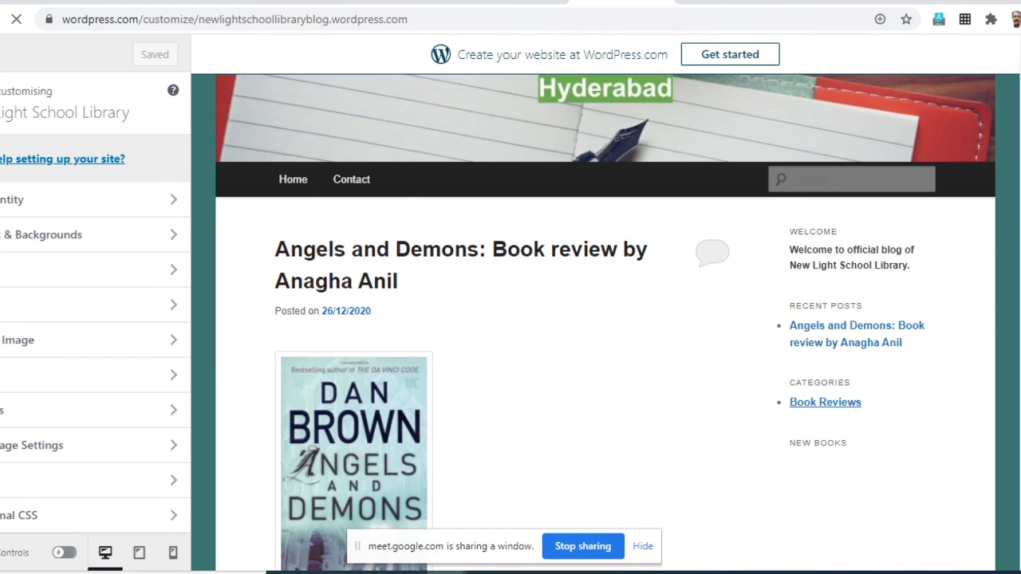
pyautogui.scroll(-3, 607, 319)
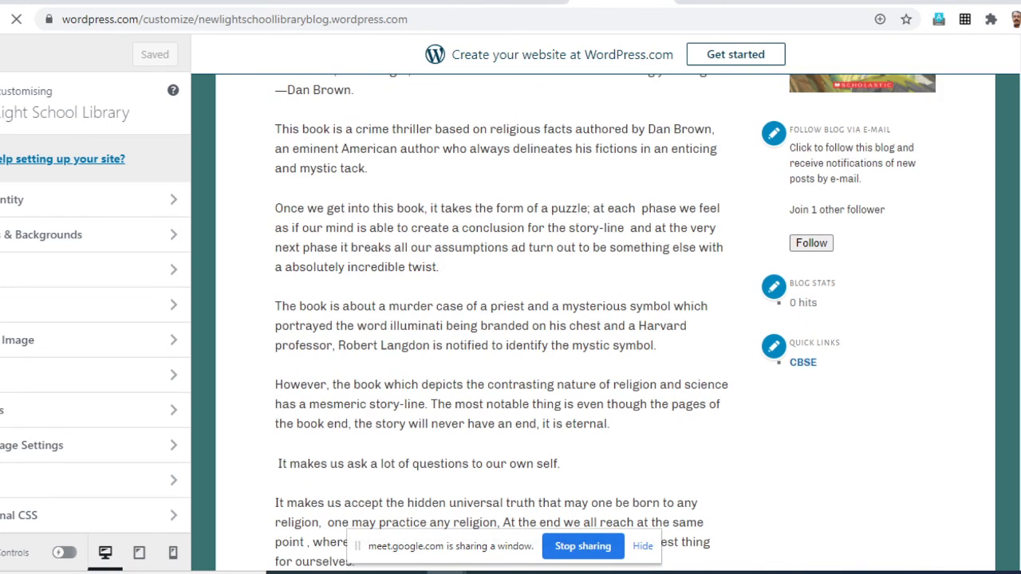
pyautogui.scroll(9, 606, 320)
pyautogui.scroll(-8, 606, 319)
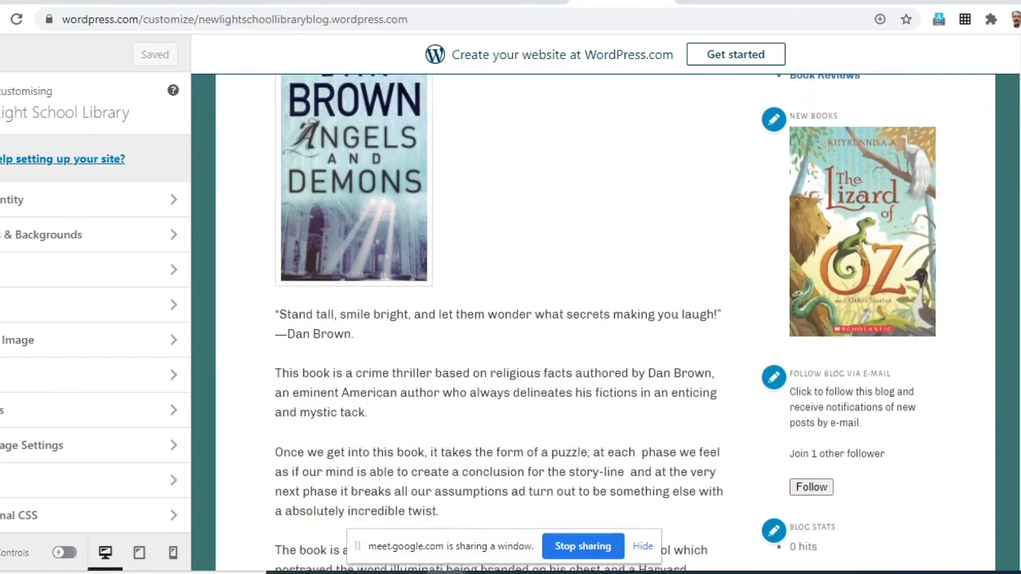
pyautogui.scroll(-2, 607, 319)
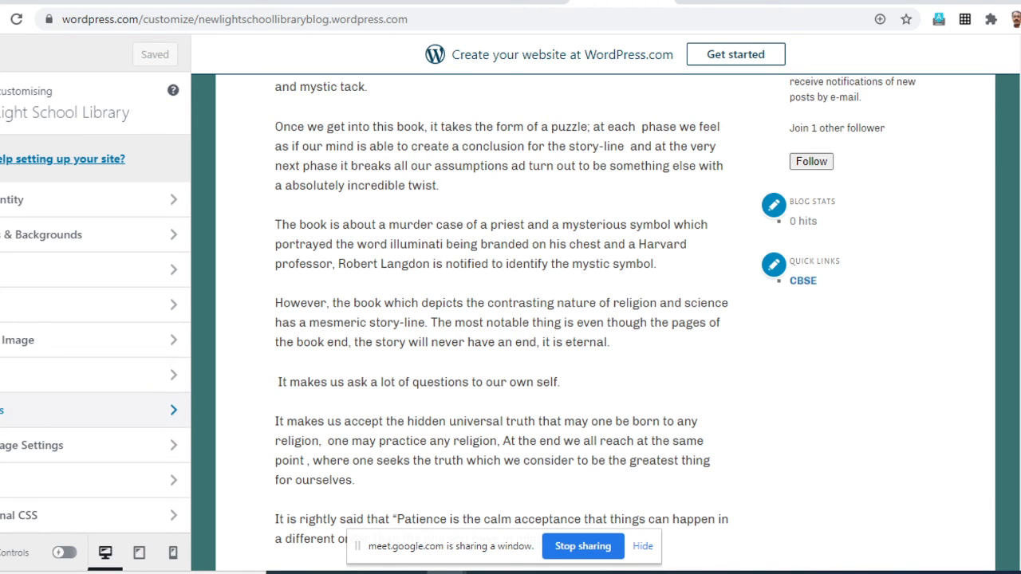
# - Add another Links widget to the Main Sidebar
pyautogui.click(80, 410)
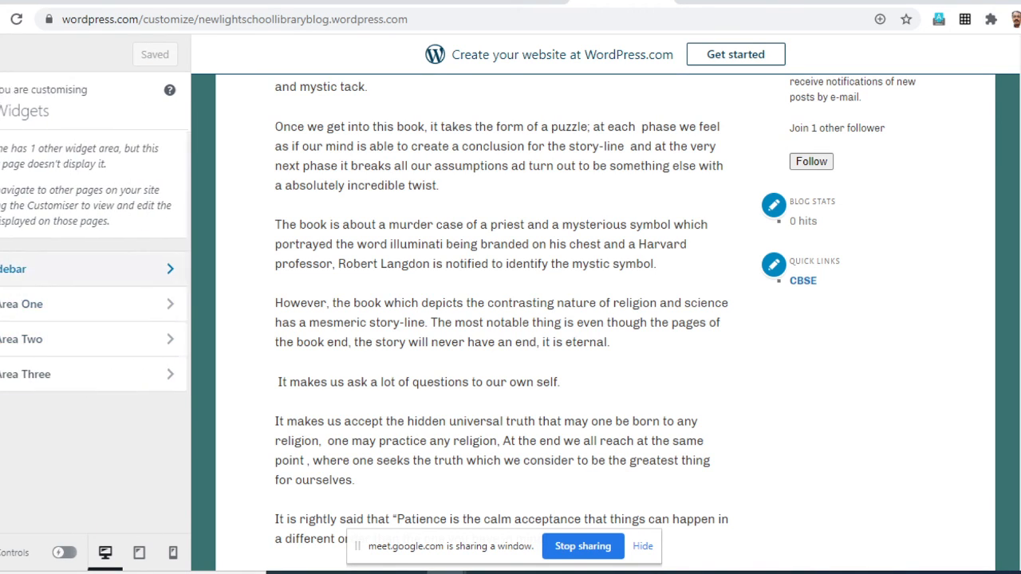
pyautogui.click(79, 268)
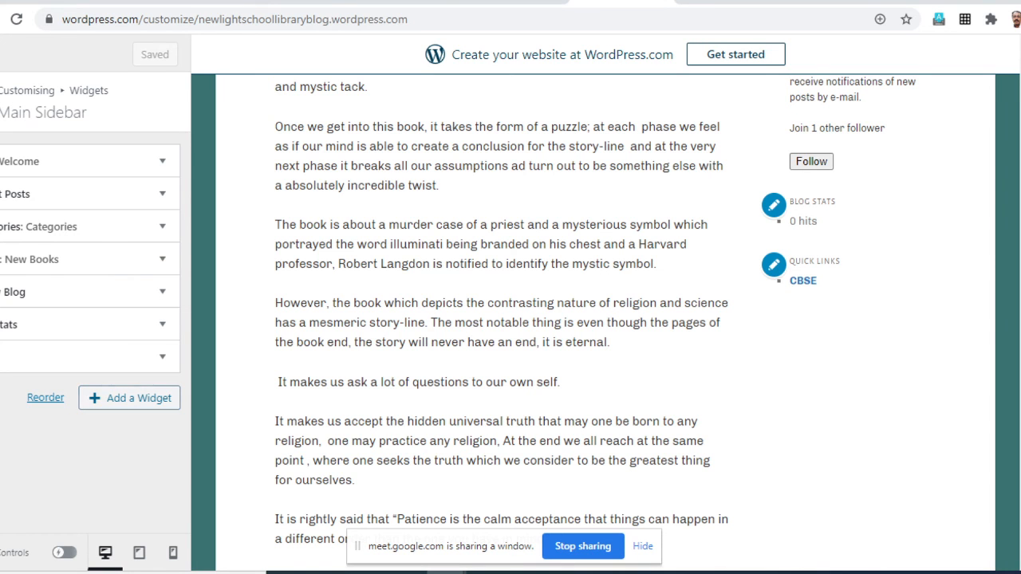
pyautogui.click(129, 398)
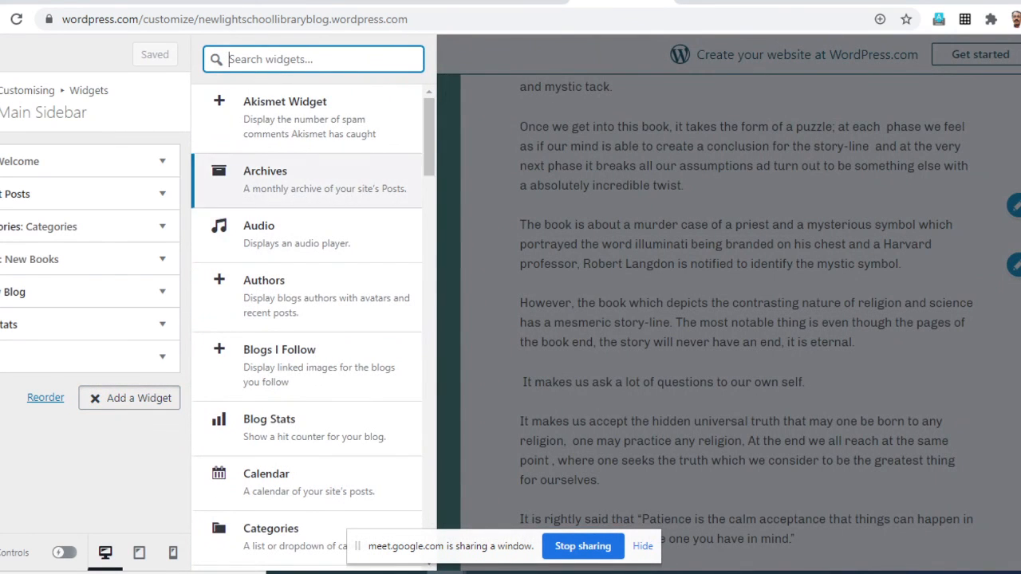
pyautogui.scroll(-6, 307, 319)
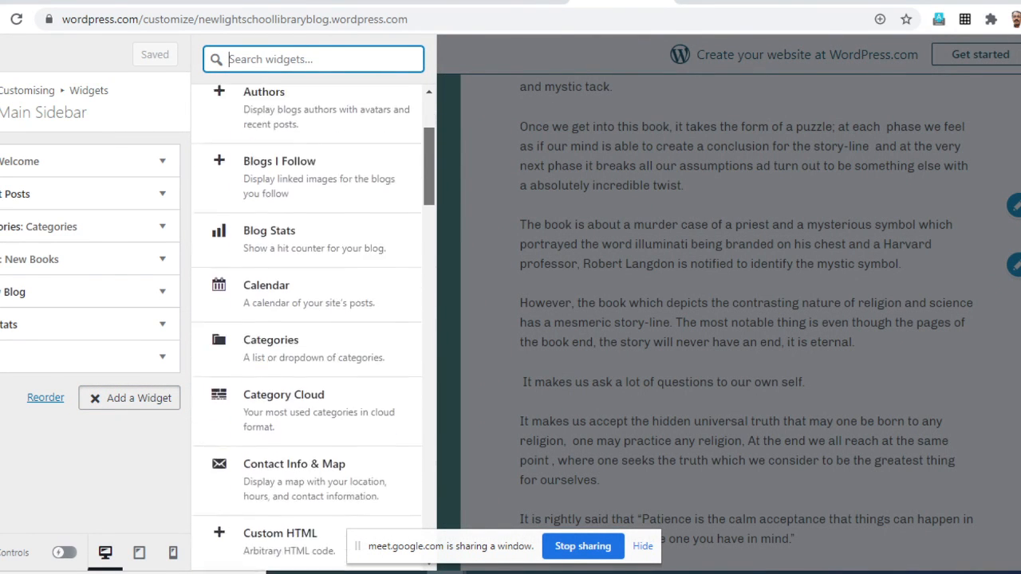
pyautogui.scroll(-8, 314, 327)
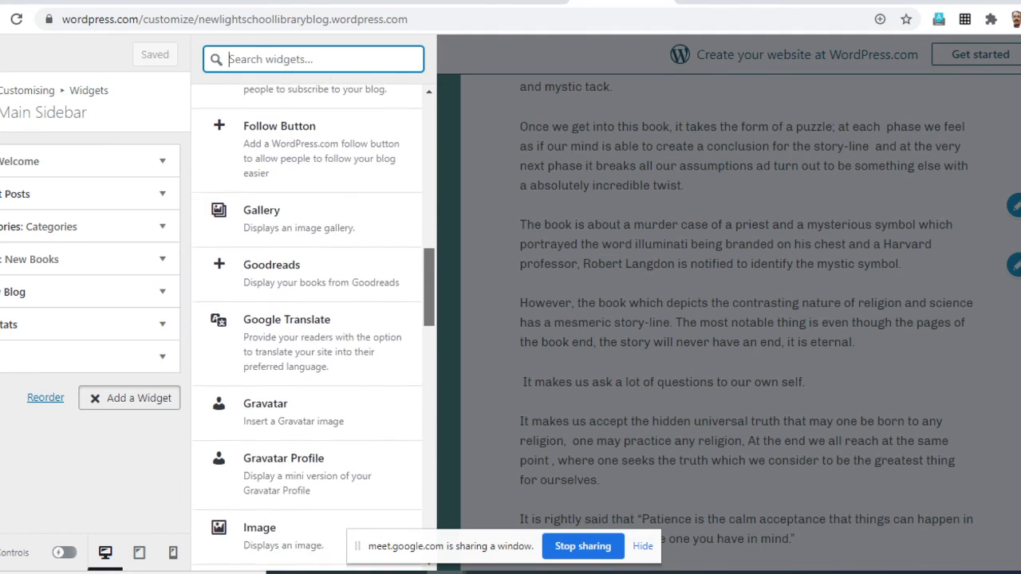
pyautogui.scroll(-5, 314, 327)
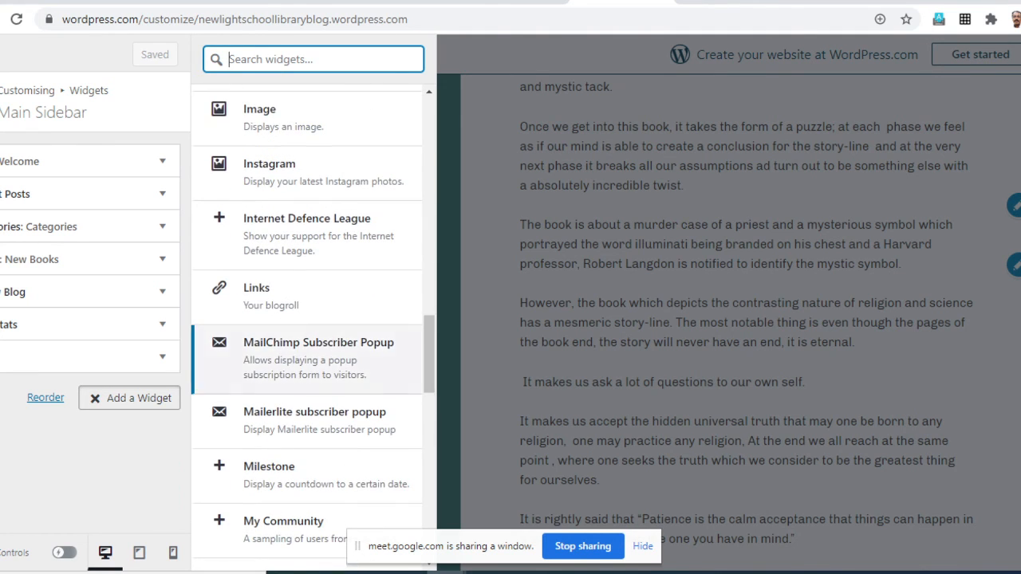
pyautogui.click(256, 295)
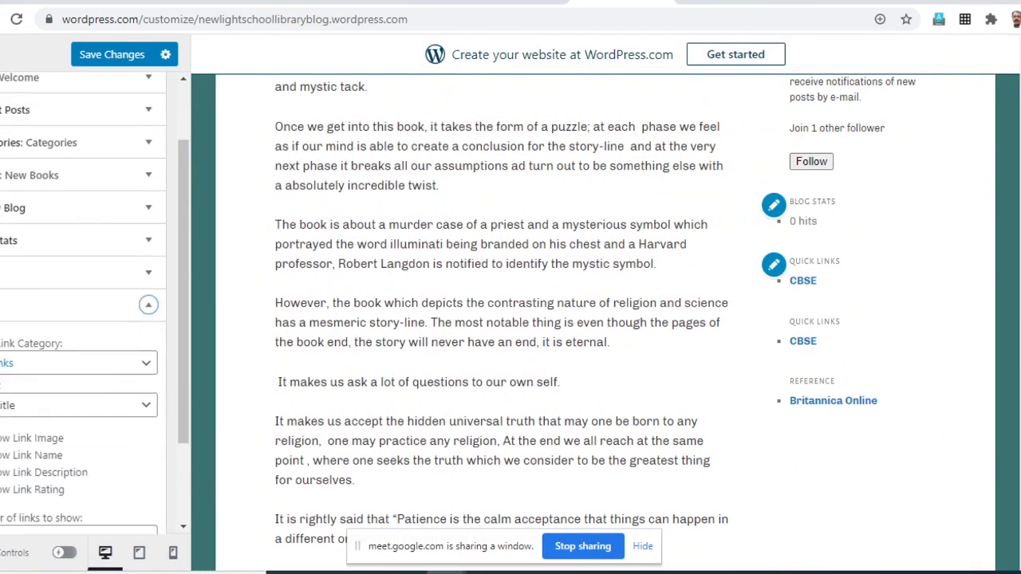
# - Set the added Links widget's link category to Reference, collapse the widget and save the changes
pyautogui.click(103, 284)
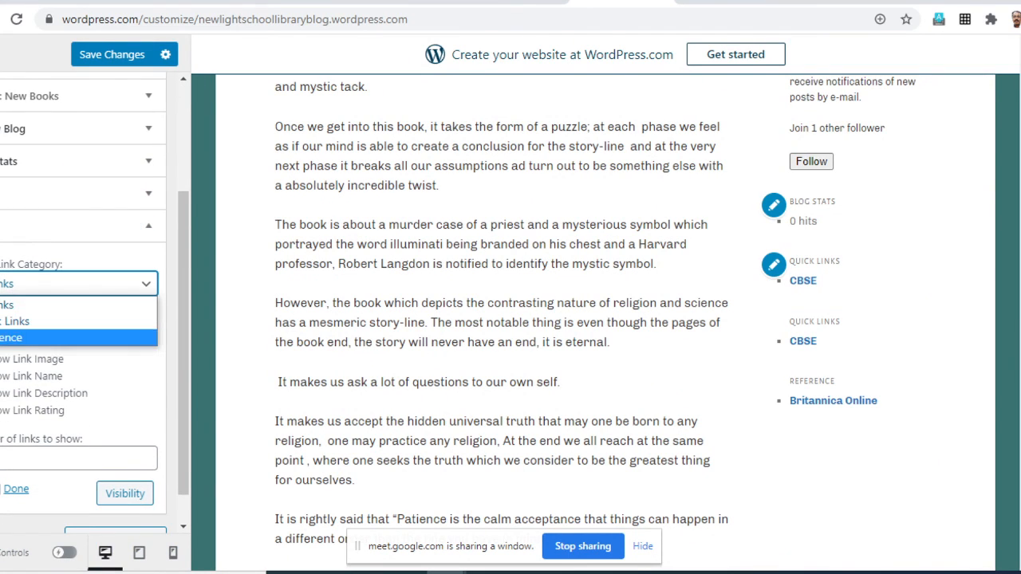
pyautogui.click(96, 335)
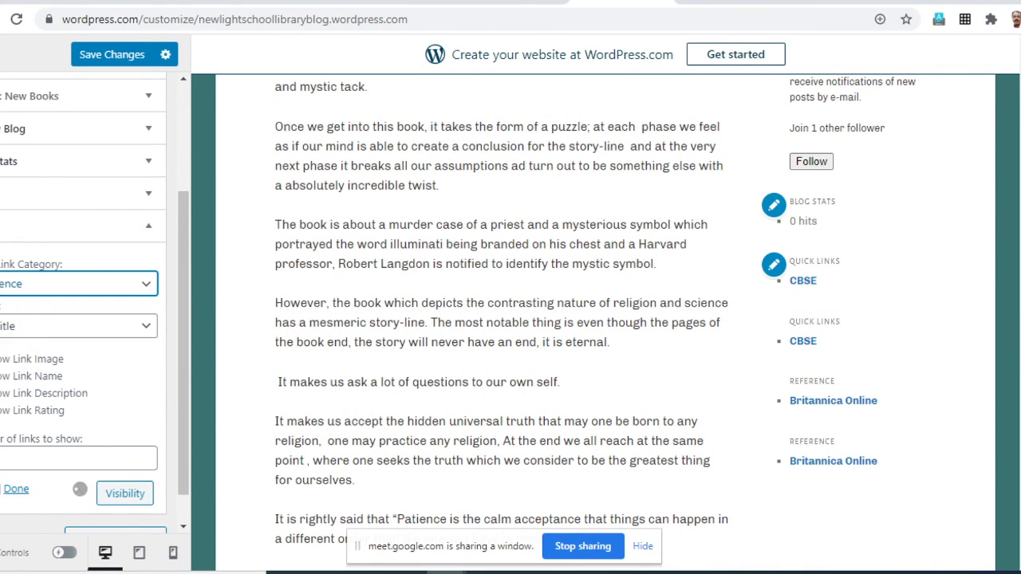
pyautogui.click(16, 489)
pyautogui.click(112, 54)
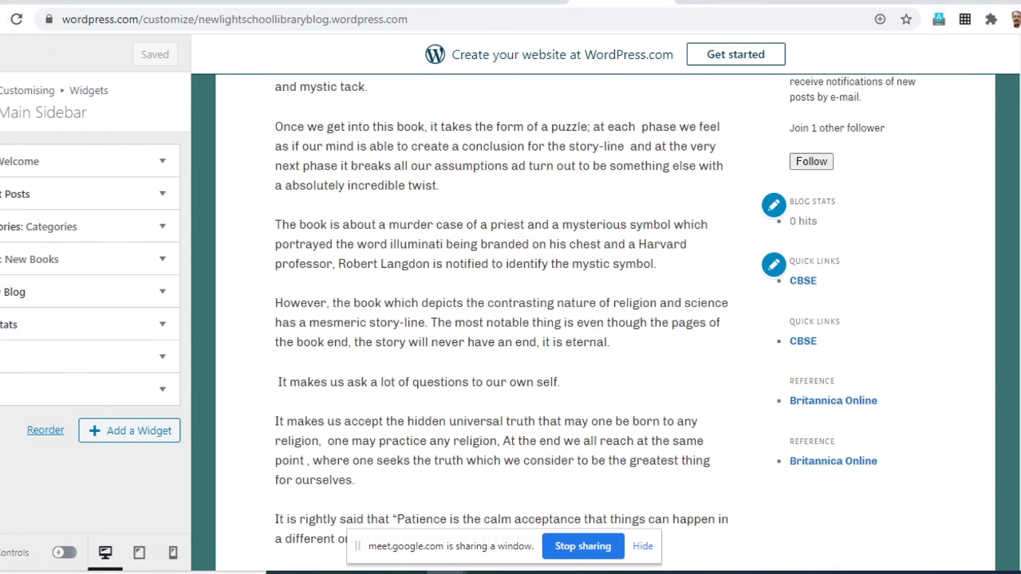
# - Reload the customiser and check the Quick Links and Reference sections in the sidebar preview
pyautogui.press('F5')
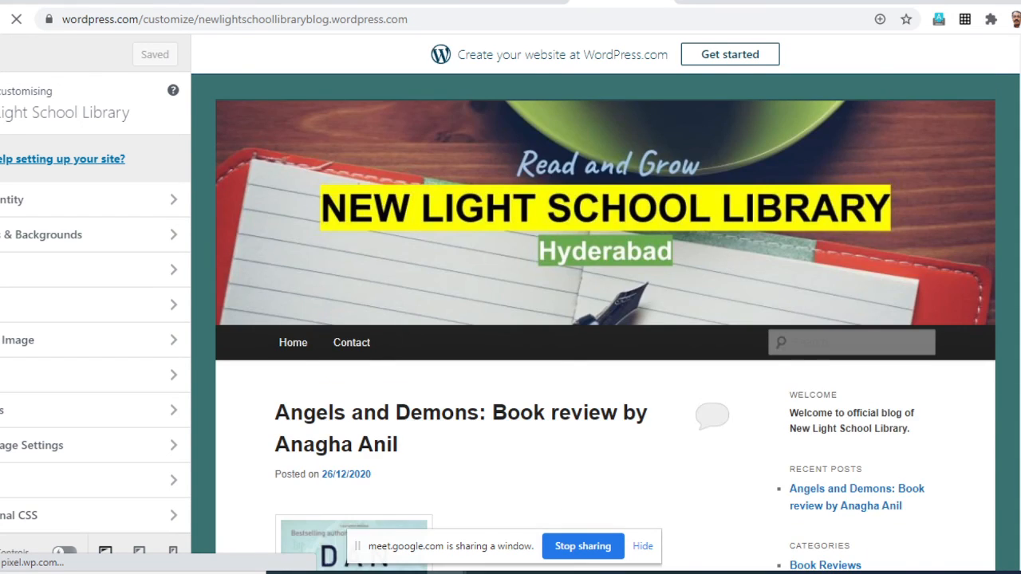
pyautogui.scroll(-10, 606, 319)
pyautogui.scroll(-1, 606, 319)
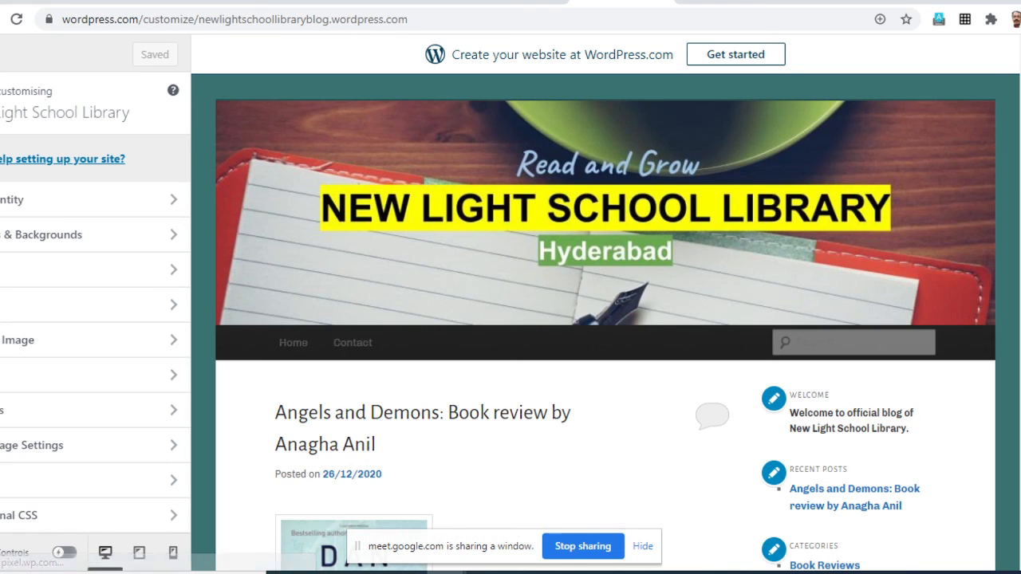
pyautogui.scroll(-9, 607, 319)
pyautogui.scroll(-3, 606, 319)
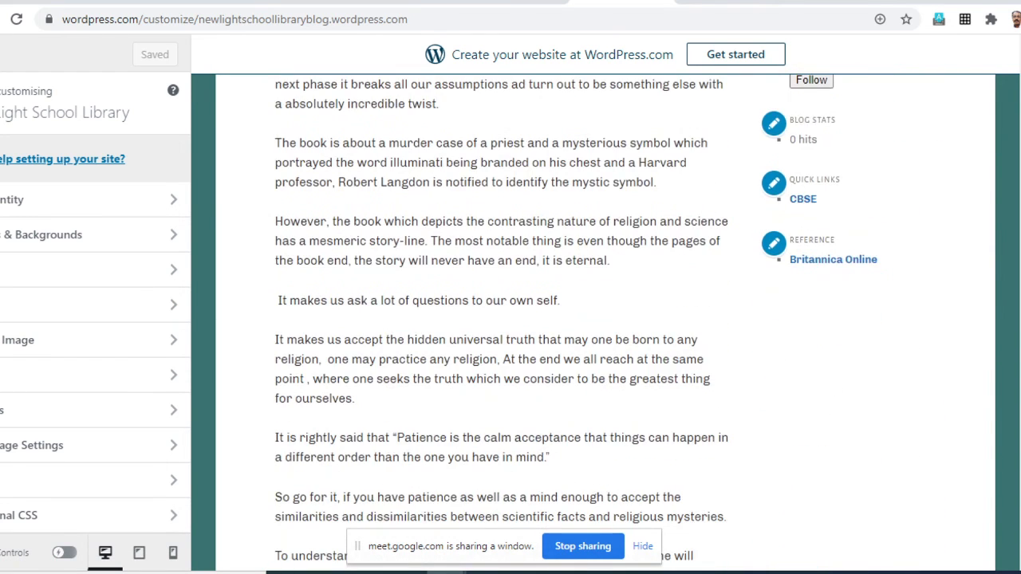
pyautogui.scroll(1, 607, 319)
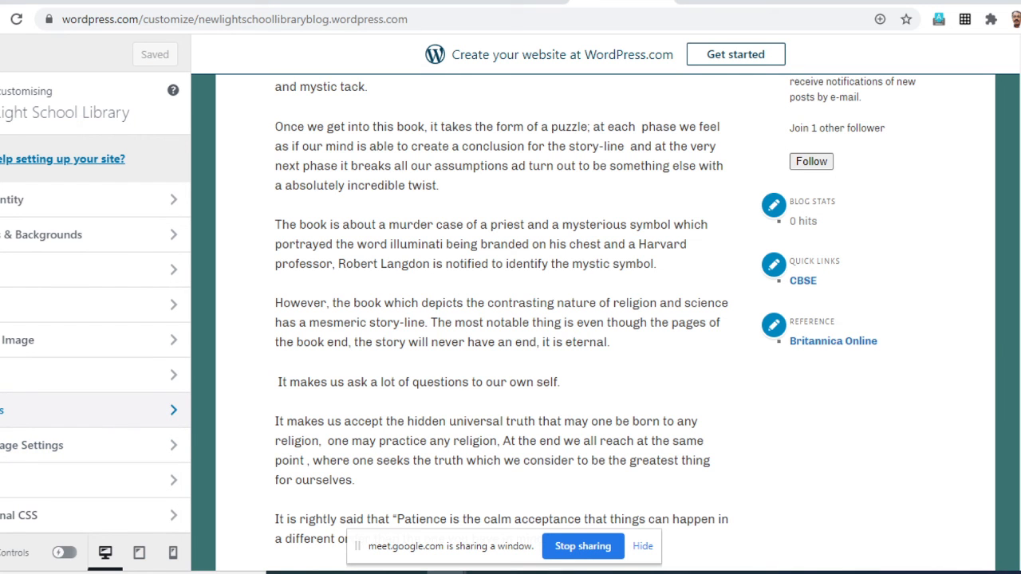
pyautogui.scroll(10, 606, 319)
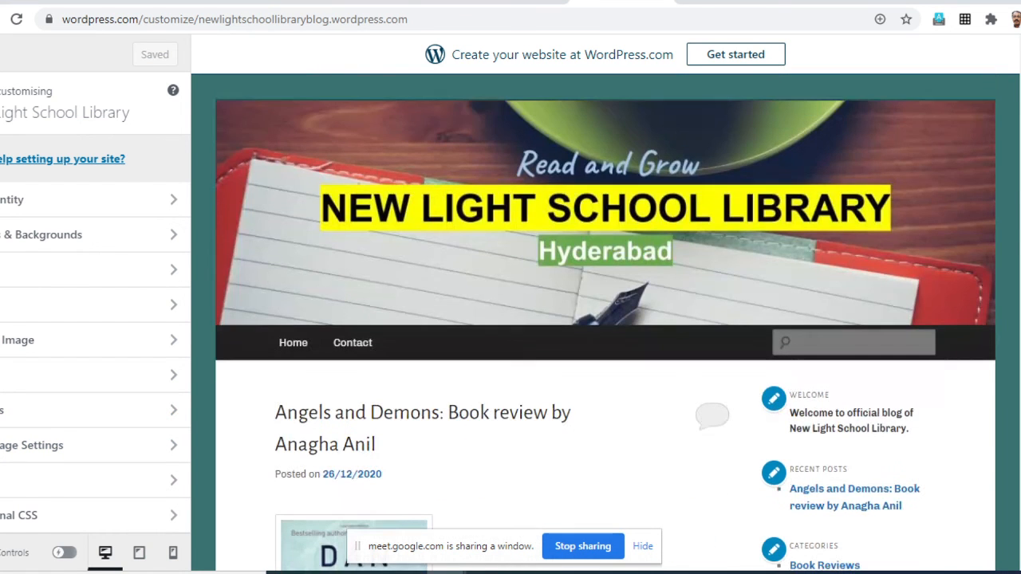
# - Open the blog's Home page in the customiser preview and look over its layout
pyautogui.click(293, 342)
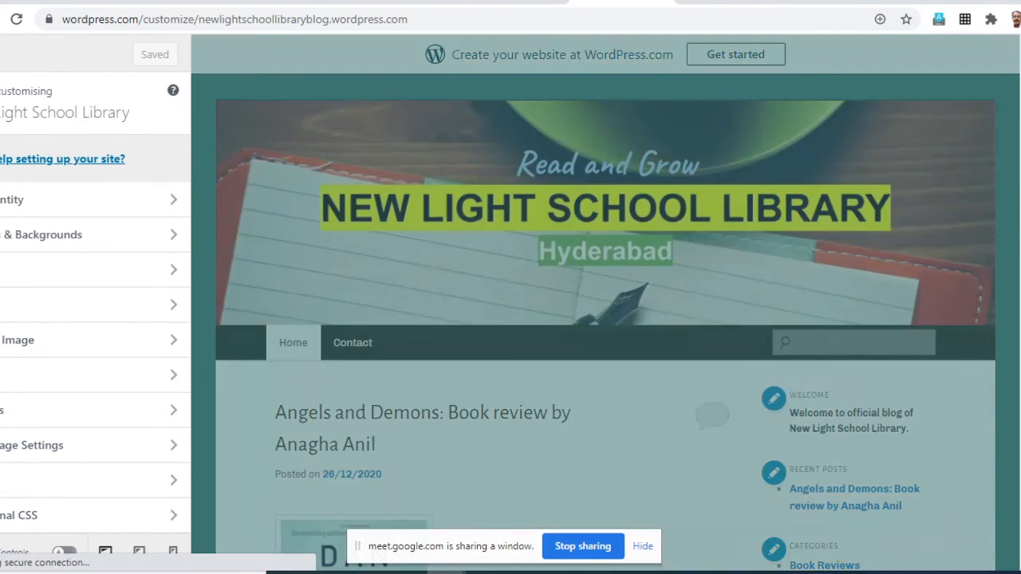
pyautogui.scroll(-5, 607, 319)
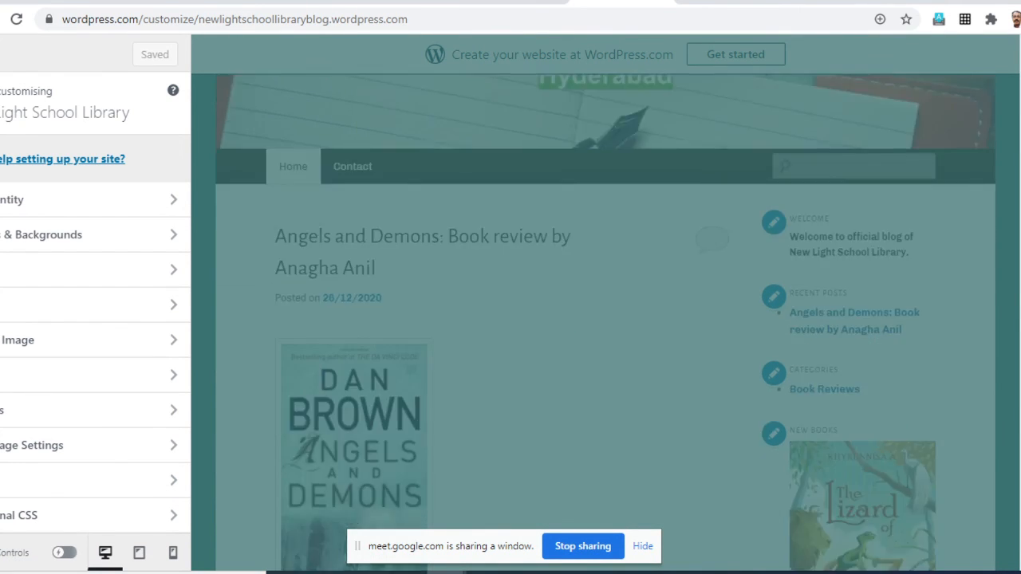
pyautogui.scroll(-10, 606, 319)
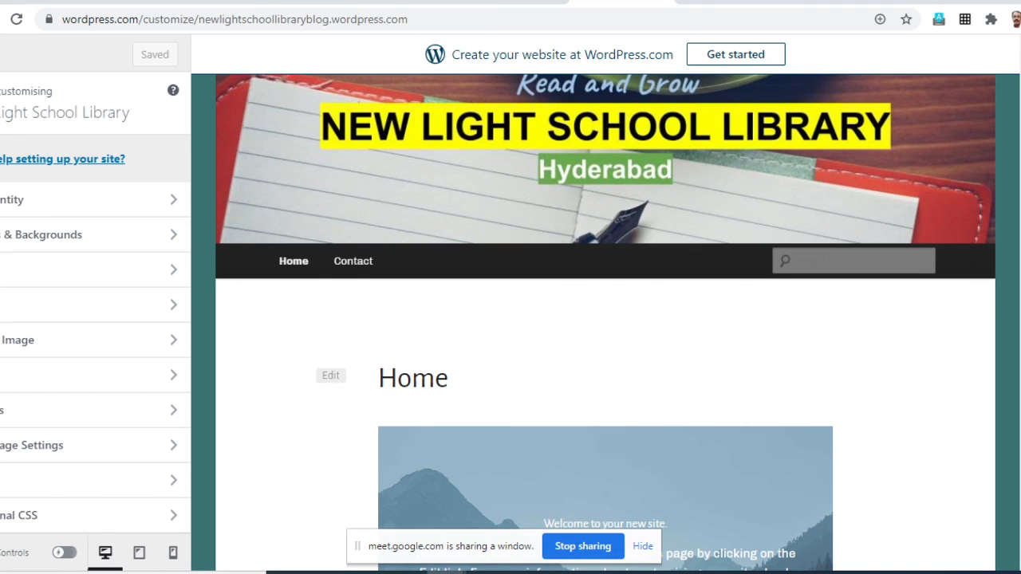
# - Close the customiser and look through the My Home dashboard and its site navigation
pyautogui.click(2, 54)
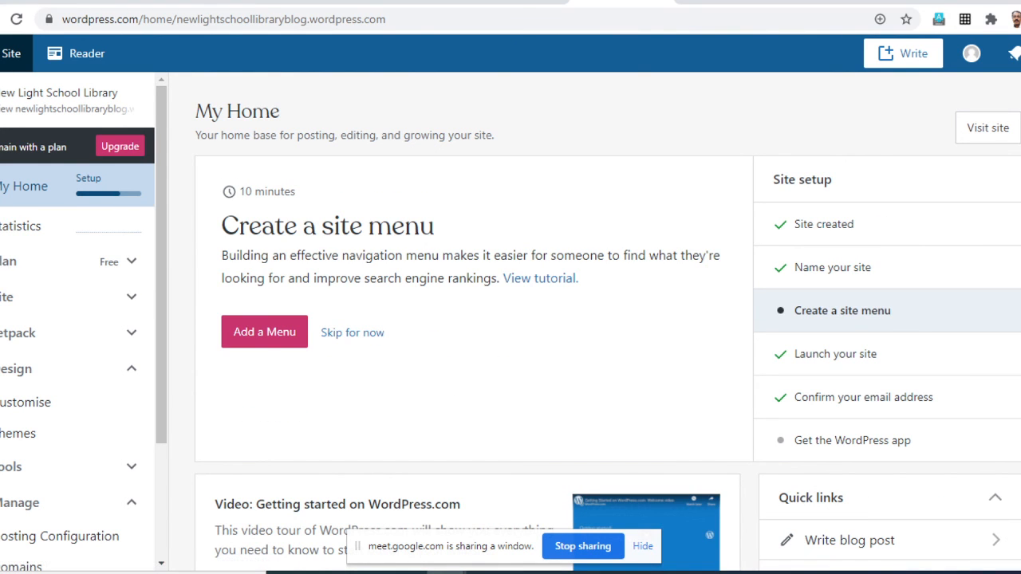
pyautogui.scroll(-1, 72, 347)
pyautogui.scroll(-3, 72, 399)
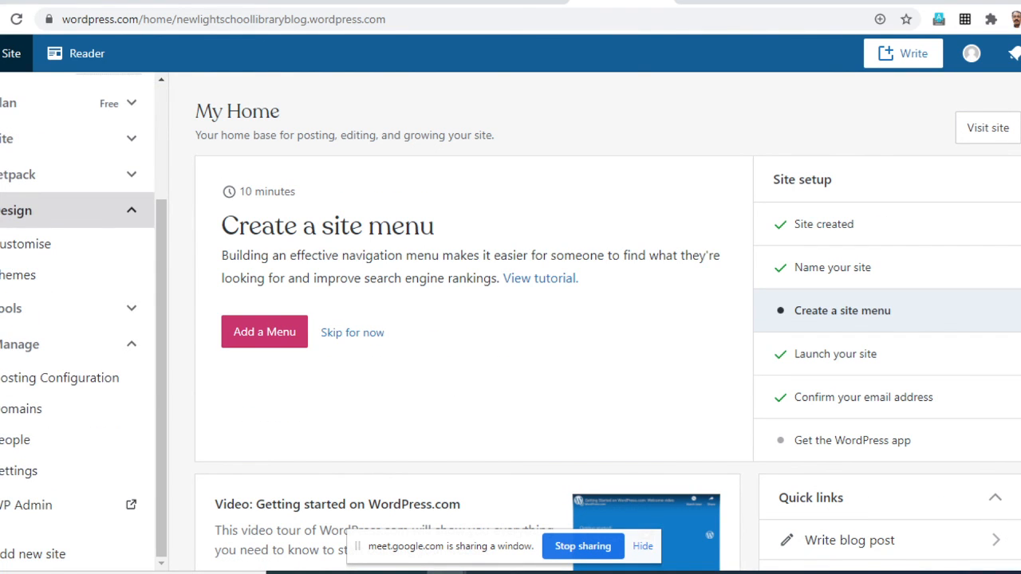
pyautogui.scroll(1, 72, 518)
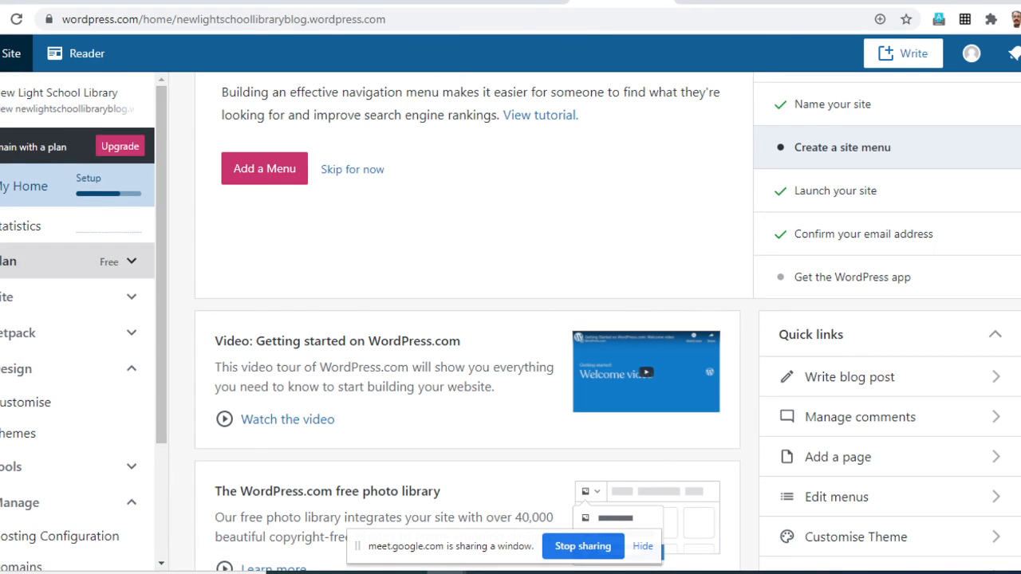
pyautogui.scroll(-5, 72, 371)
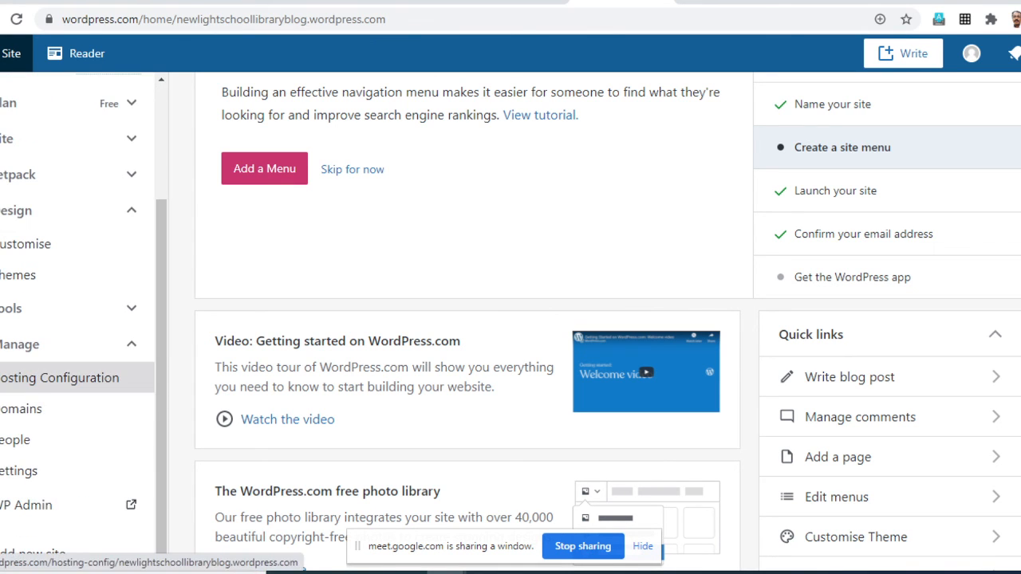
pyautogui.scroll(5, 71, 377)
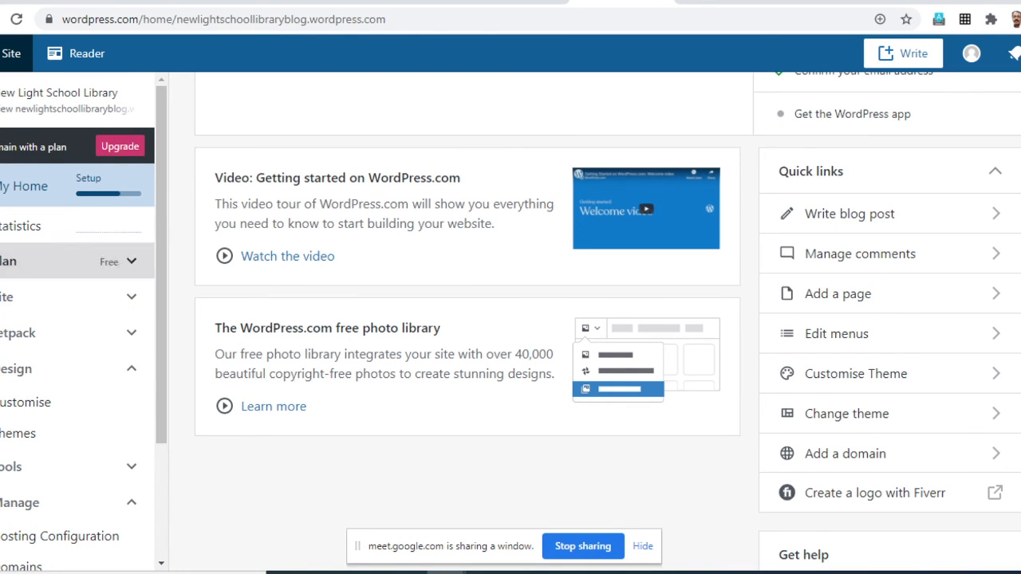
# - Expand the Jetpack and Site sections of the dashboard navigation and open the blog's Comments page
pyautogui.click(132, 333)
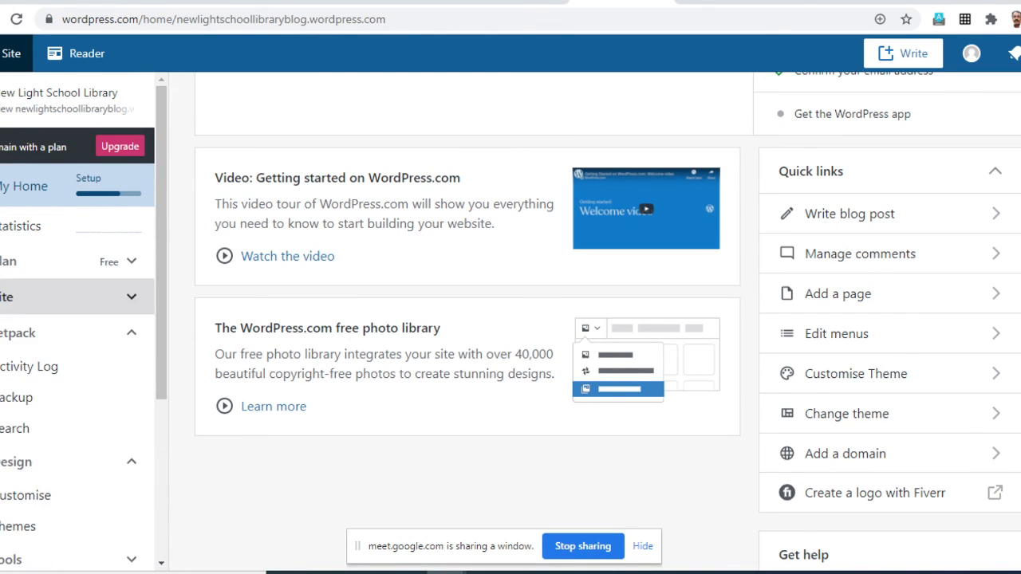
pyautogui.click(132, 297)
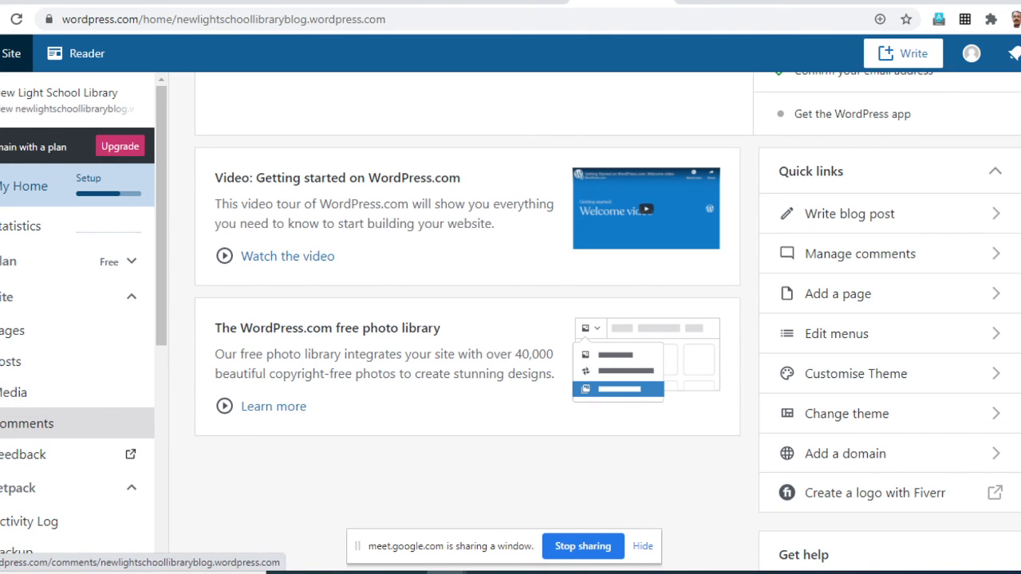
pyautogui.scroll(-2, 80, 343)
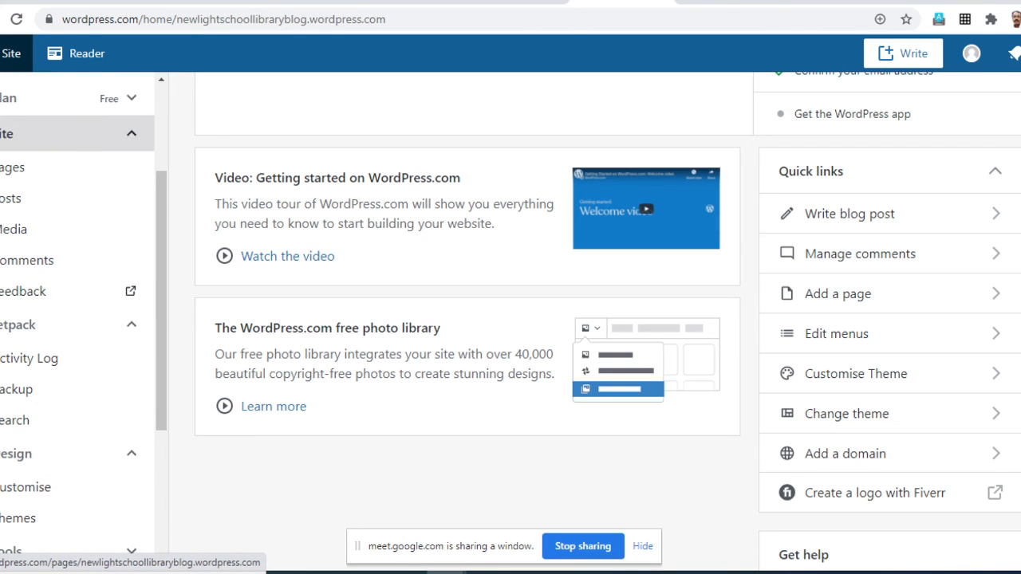
pyautogui.scroll(2, 80, 330)
pyautogui.scroll(-2, 80, 331)
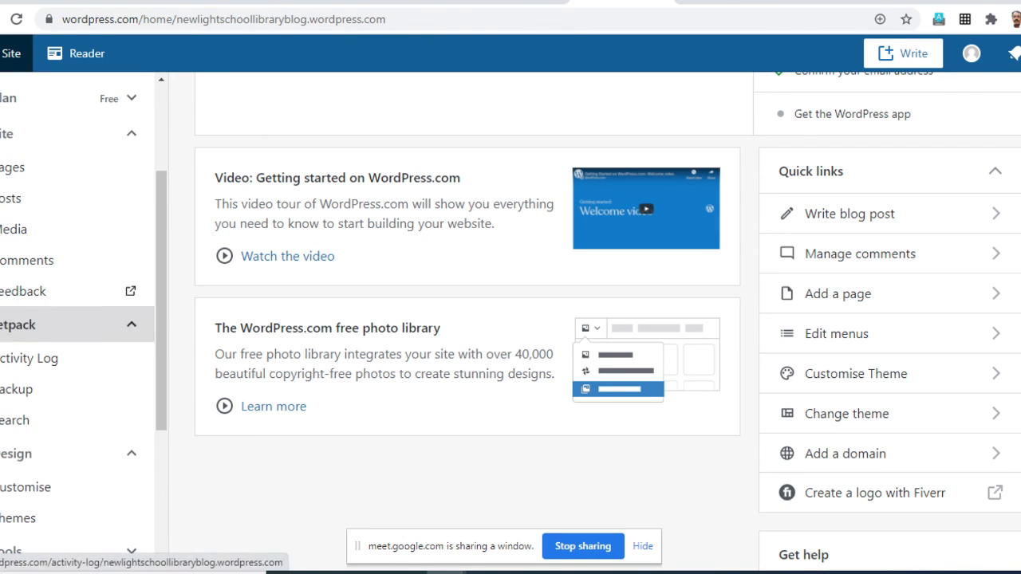
pyautogui.click(32, 260)
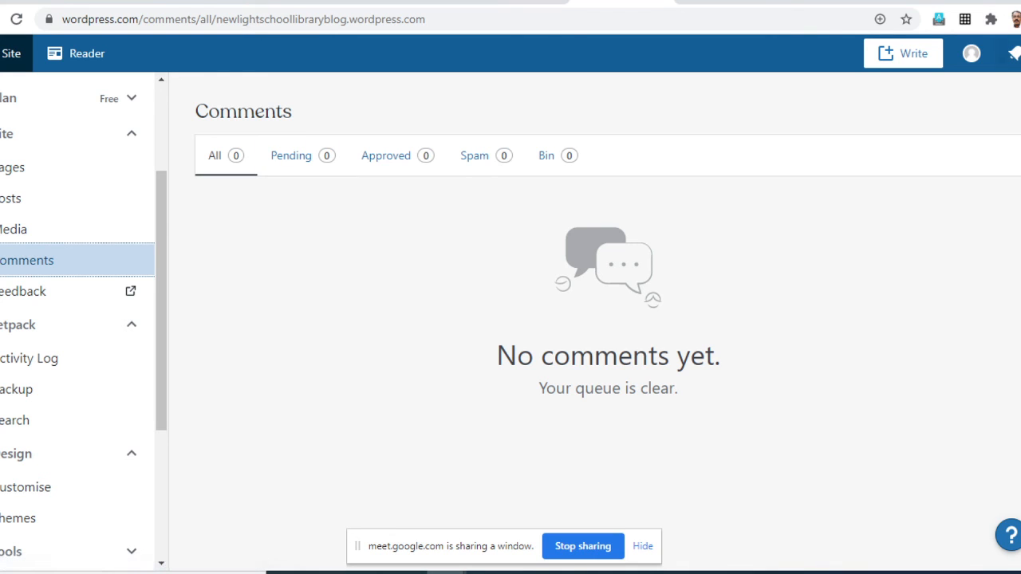
# - Look through the open browser tabs, examine the category choices on the Add New Link form, and switch to the Google Meet tab
pyautogui.click(228, 1)
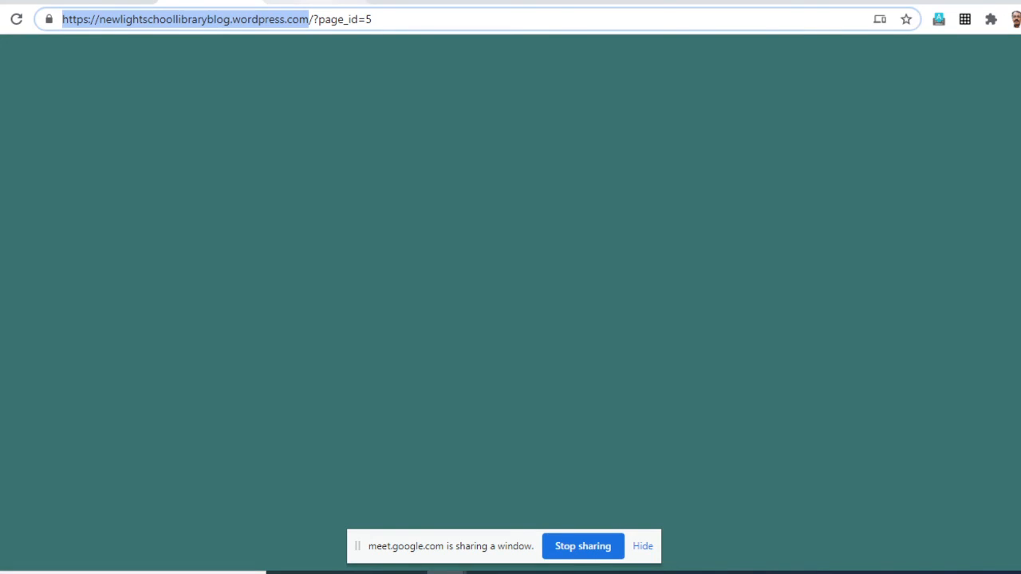
pyautogui.click(314, 1)
pyautogui.click(418, 1)
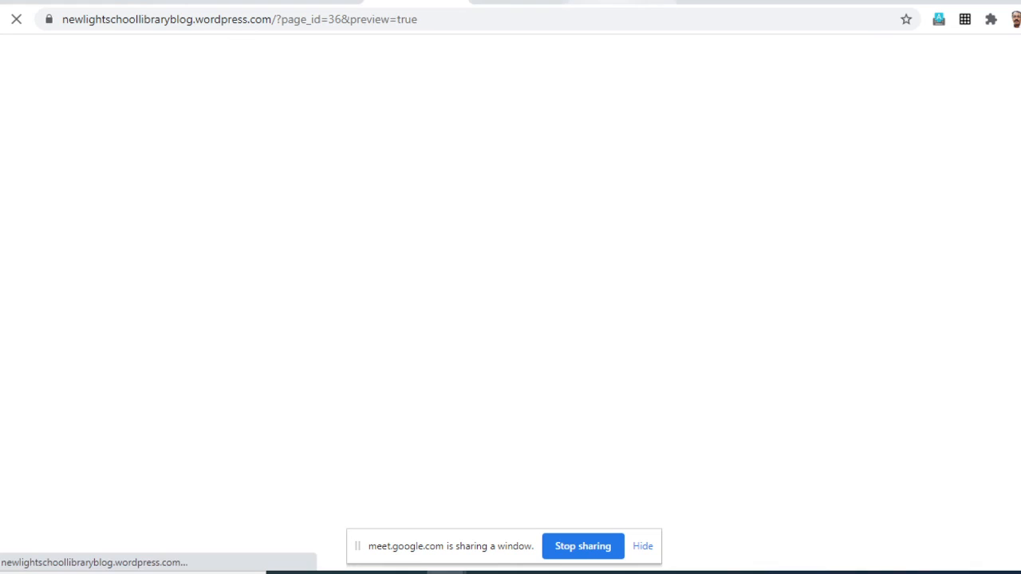
pyautogui.click(624, 1)
pyautogui.click(726, 2)
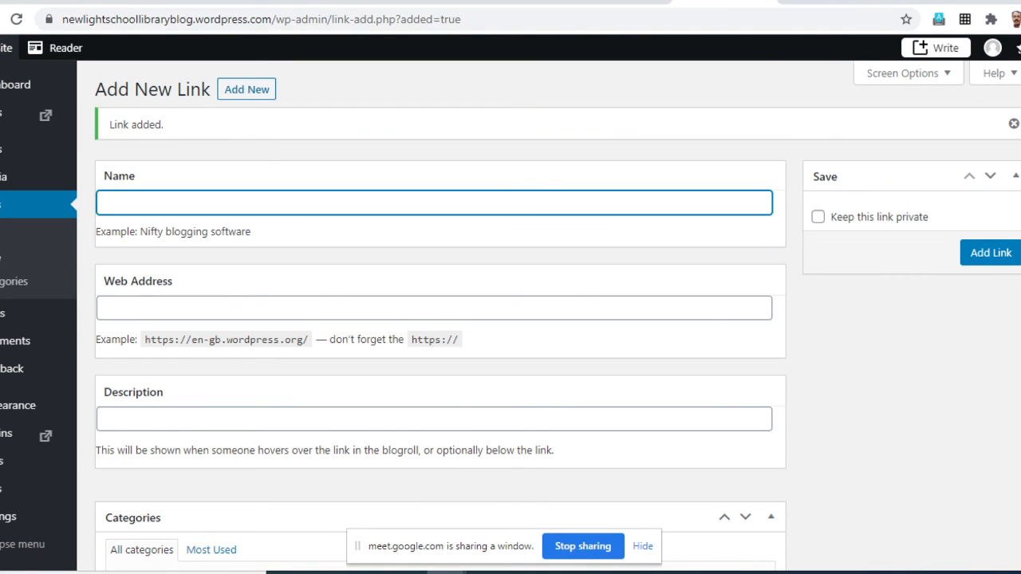
pyautogui.scroll(-1, 510, 319)
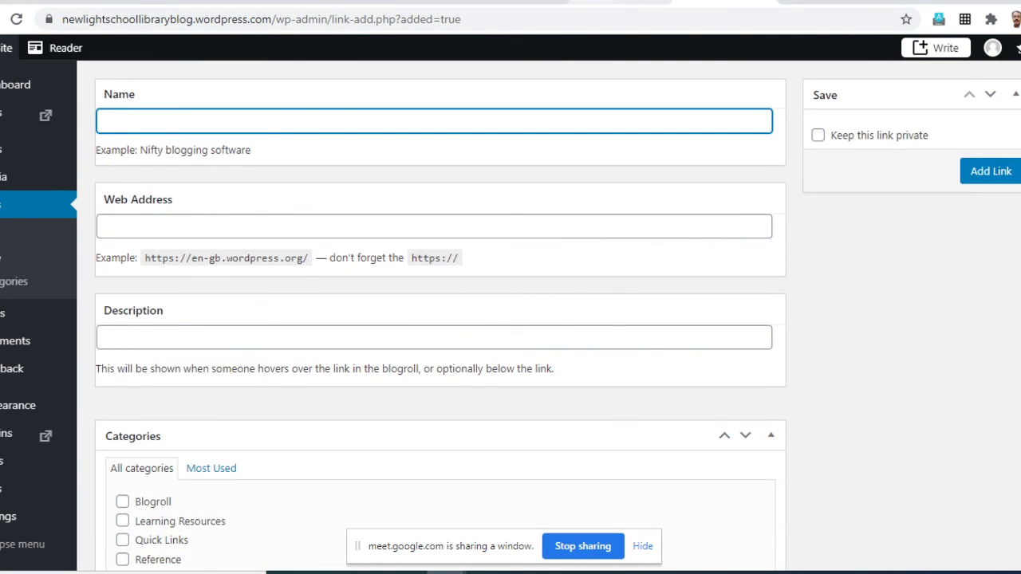
pyautogui.click(621, 2)
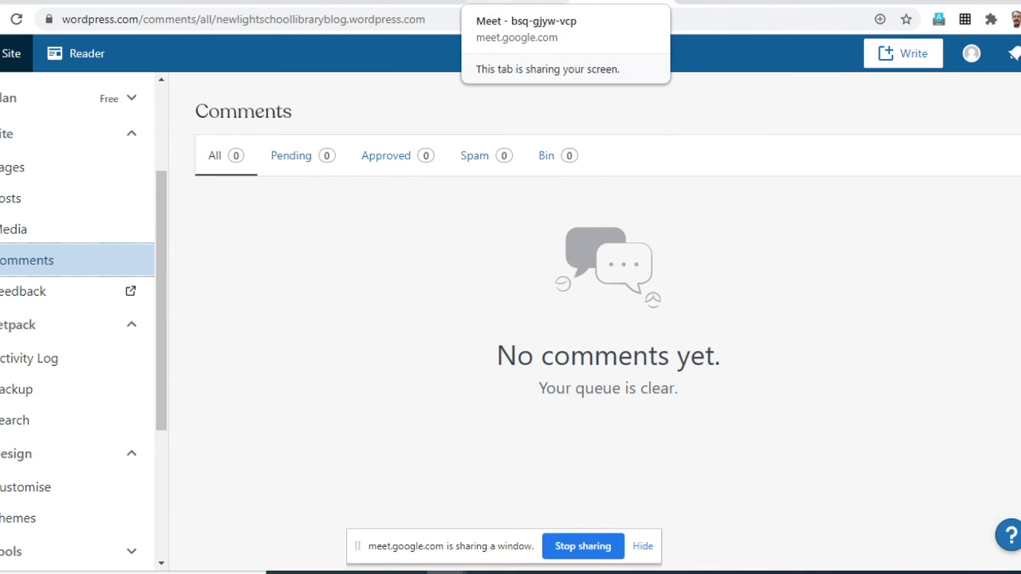
pyautogui.click(519, 2)
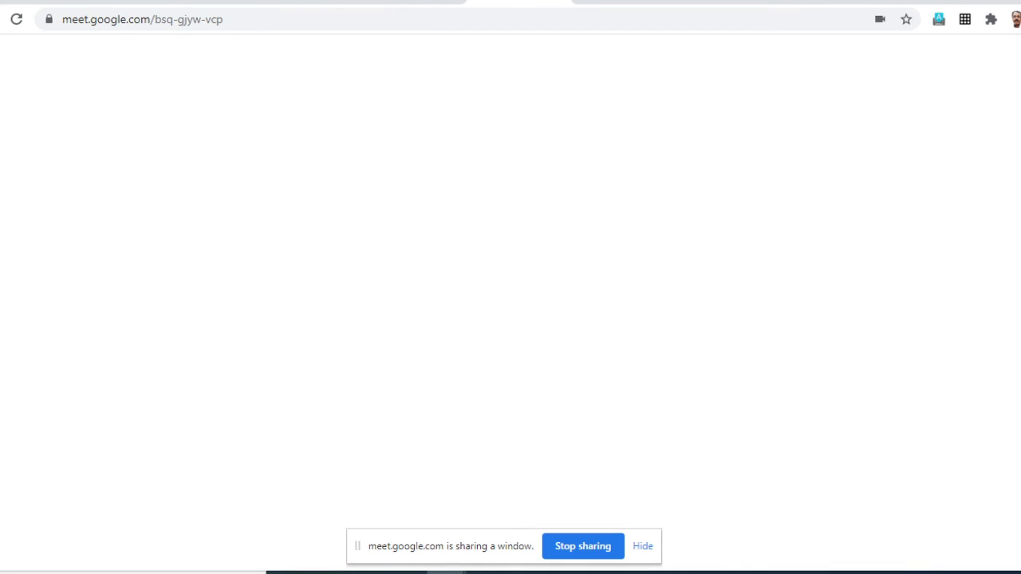